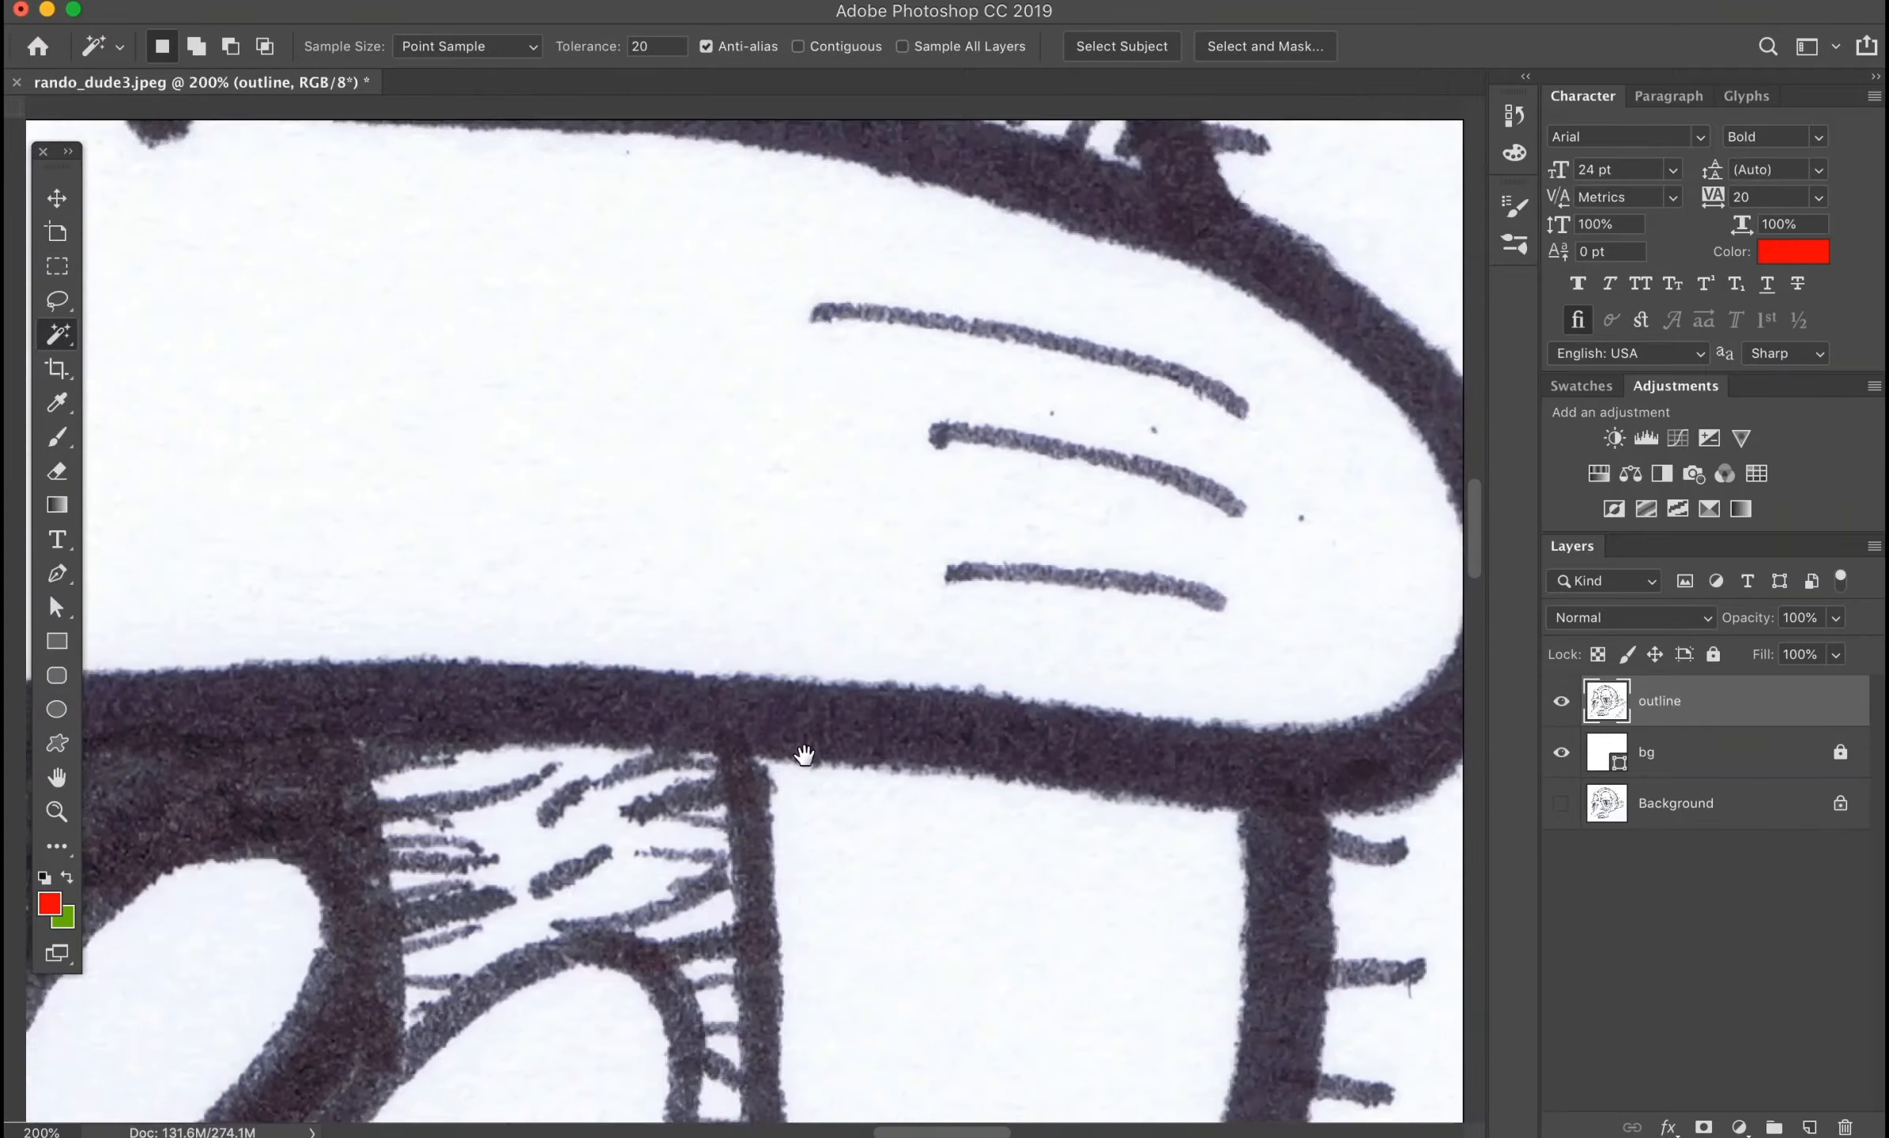
Step: Select all white paper areas on the outline layer, delete them and clear the selection
{"action": "left_click", "coordinate": [823, 720]}
{"action": "key", "text": "Delete"}
{"action": "key", "text": "super+0"}
{"action": "key", "text": "super+d"}
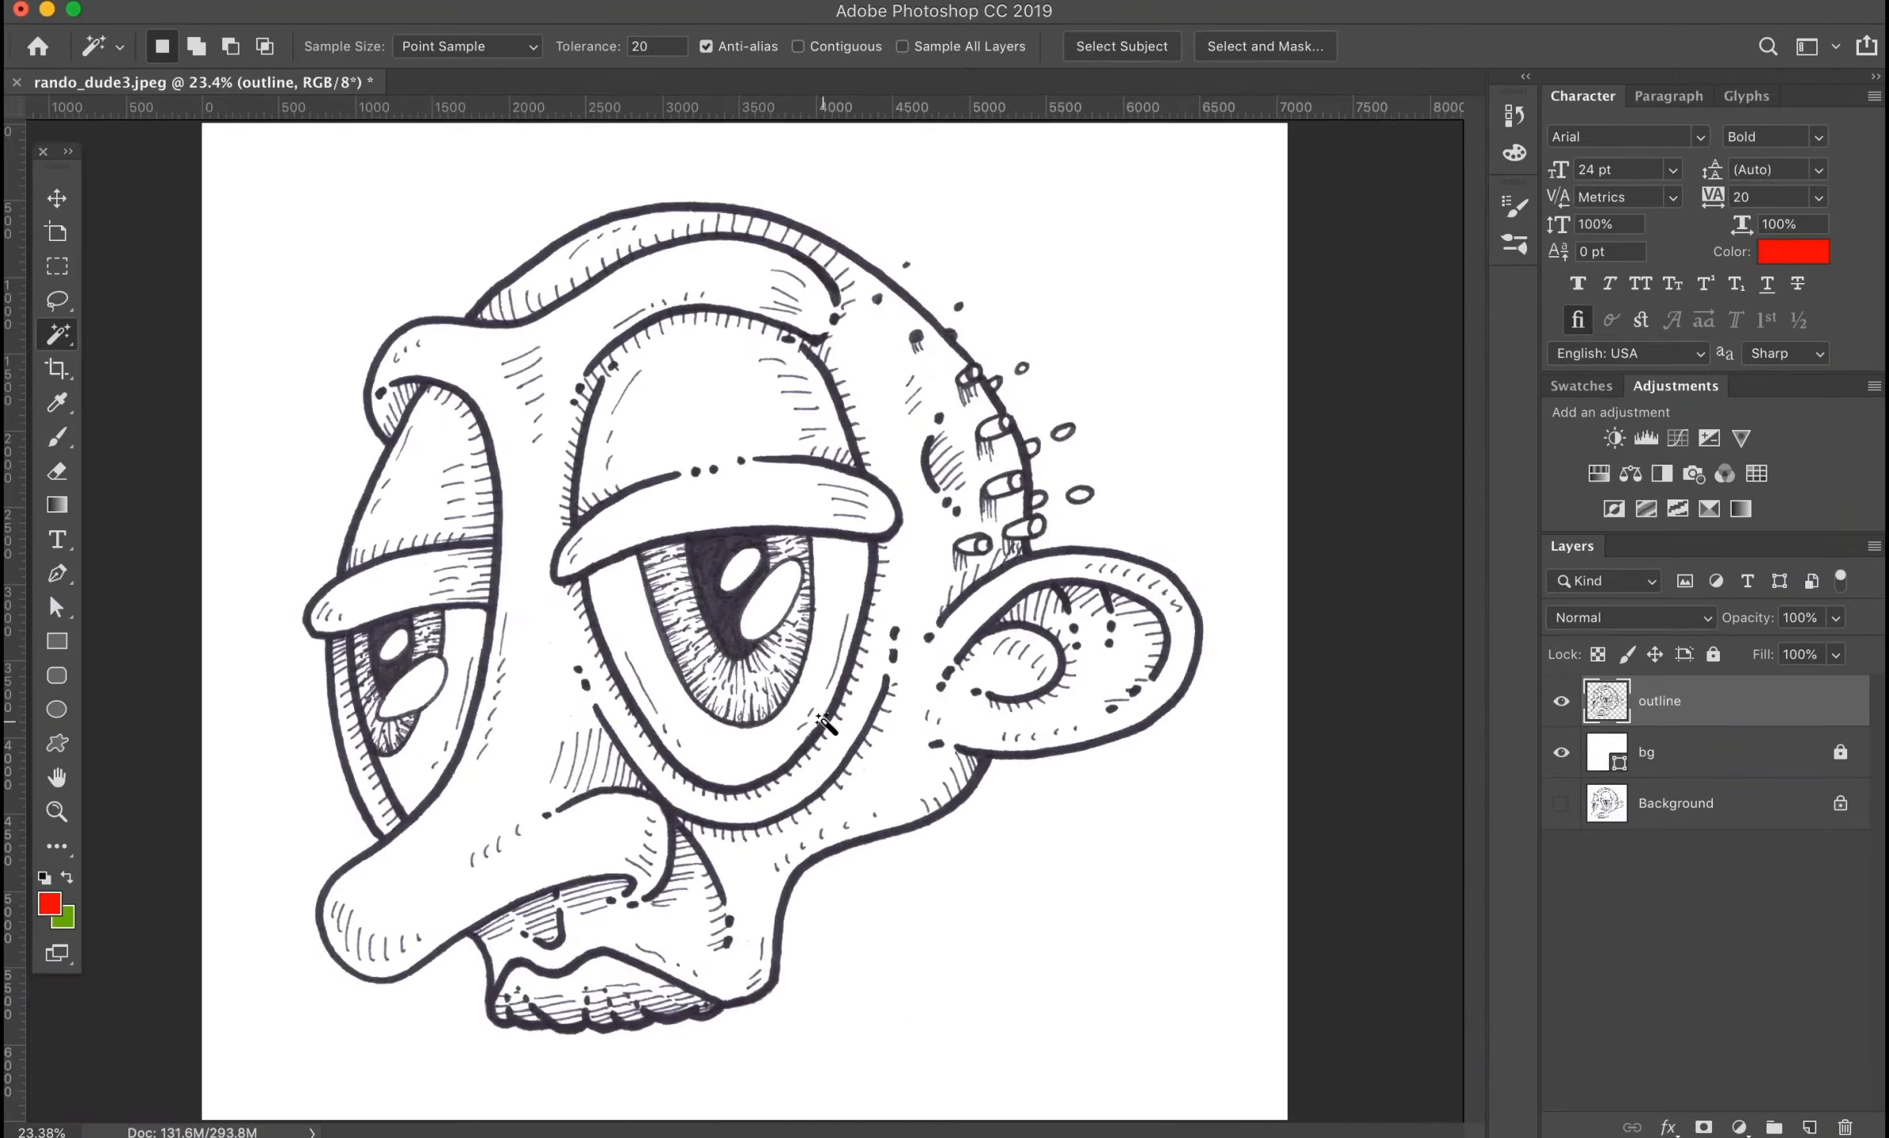
Step: Add a Levels adjustment with a black input of 65 and a white input of 209
{"action": "left_click", "coordinate": [1646, 440]}
{"action": "left_click_drag", "start_coordinate": [1212, 492], "coordinate": [1263, 491]}
{"action": "left_click_drag", "start_coordinate": [1408, 492], "coordinate": [1373, 493]}
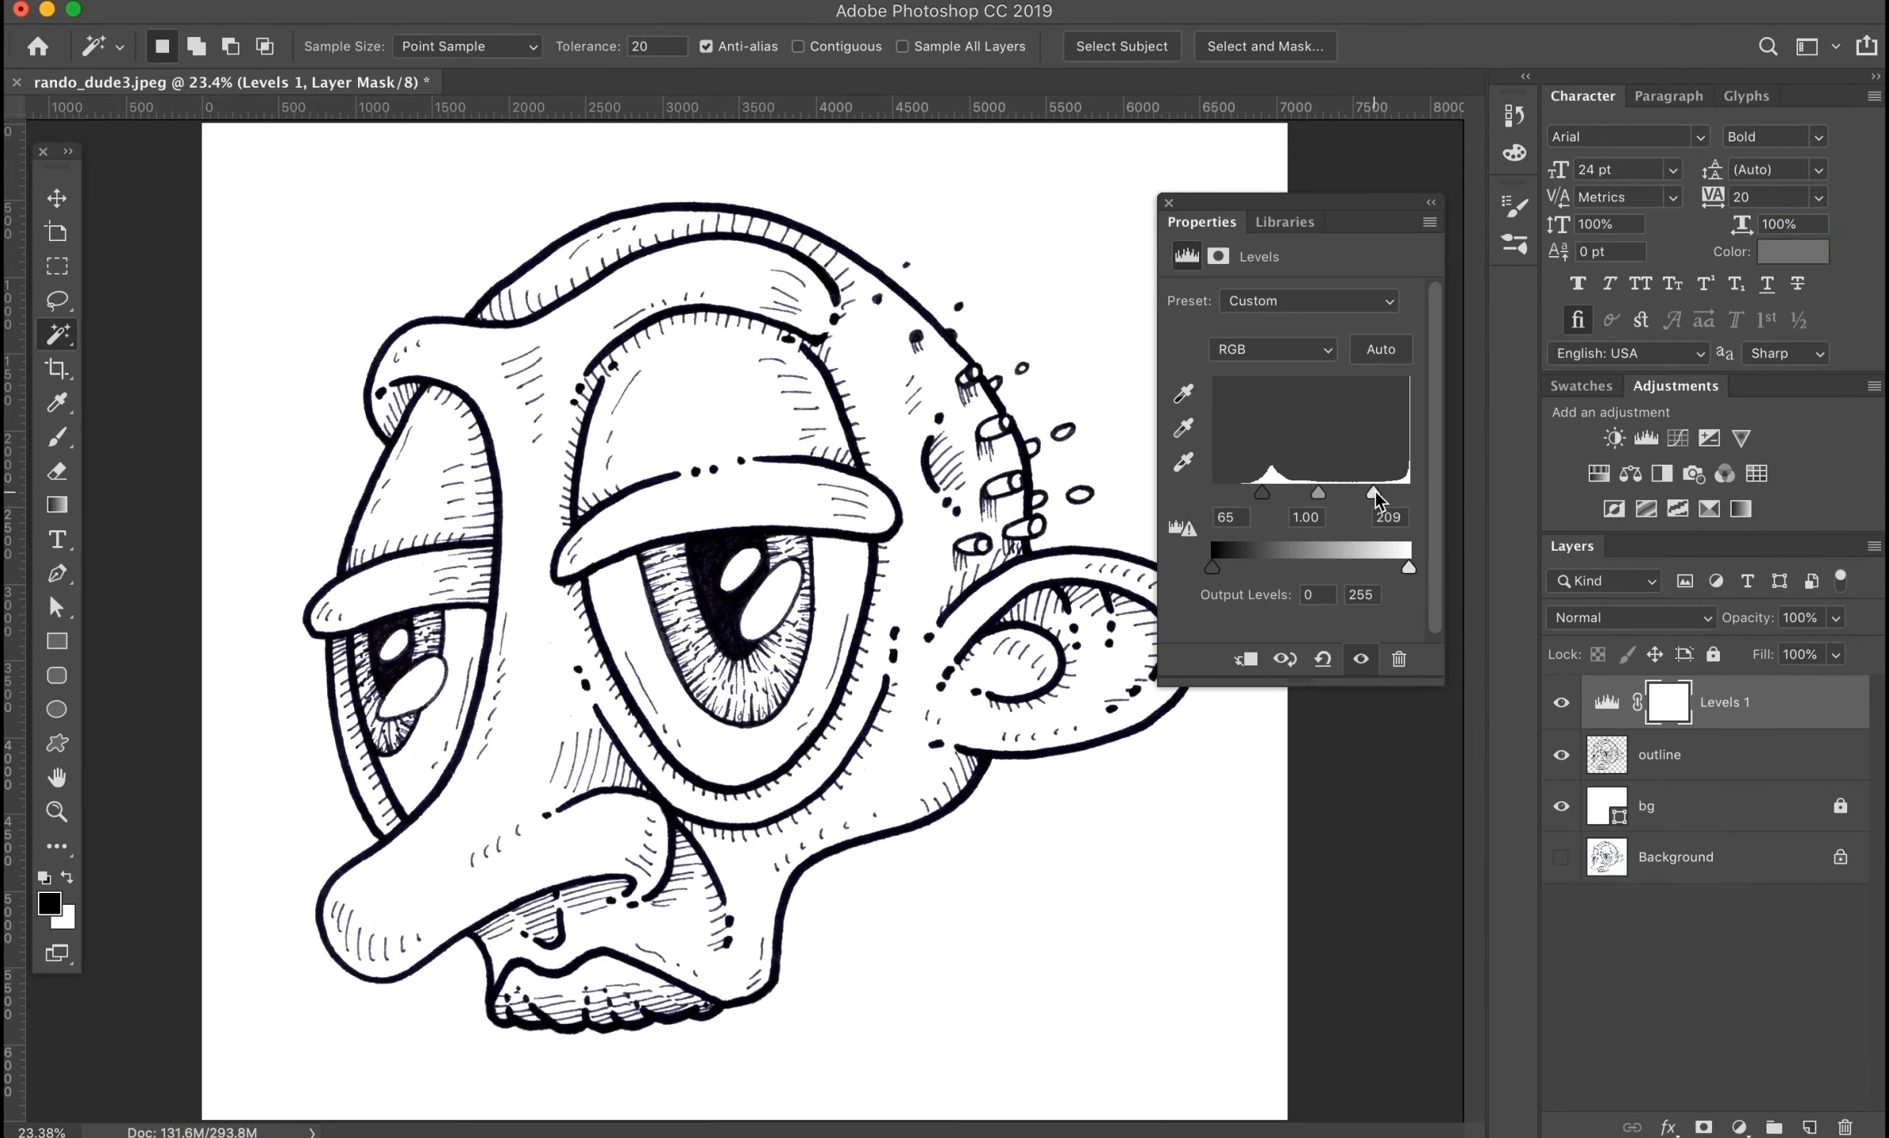
{"action": "left_click", "coordinate": [1169, 203]}
Step: Undo the Levels adjustment, the deselection and the deletion of the white areas
{"action": "key", "text": "super+z"}
{"action": "key", "text": "super+z"}
{"action": "key", "text": "super+z"}
{"action": "key", "text": "super+z"}
{"action": "key", "text": "super+z"}
{"action": "key", "text": "super+z"}
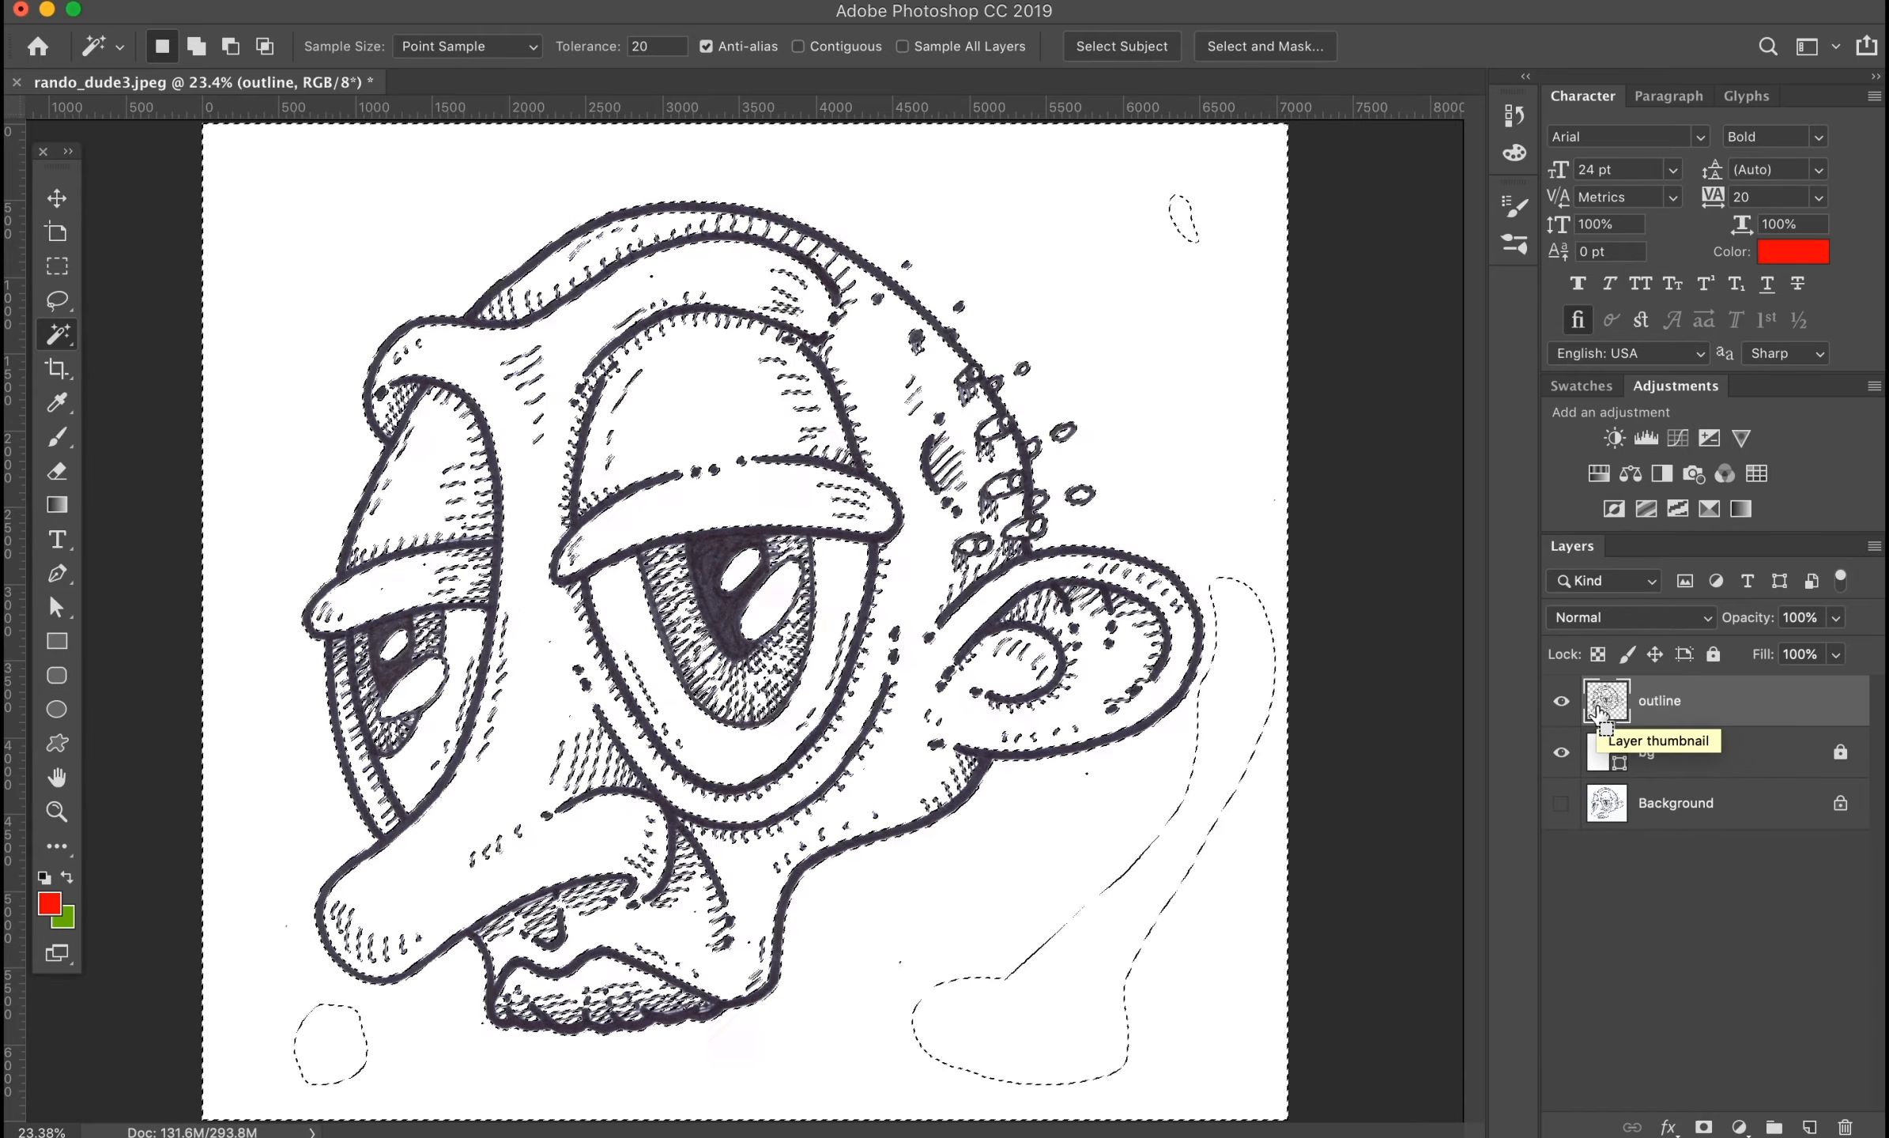
Step: Add a Levels adjustment that darkens the shadows and brightens the highlights, and merge it with the outline layer
{"action": "left_click", "coordinate": [1646, 438]}
{"action": "left_click_drag", "start_coordinate": [1212, 492], "coordinate": [1269, 492]}
{"action": "left_click_drag", "start_coordinate": [1408, 491], "coordinate": [1399, 493]}
{"action": "left_click", "coordinate": [1169, 203]}
{"action": "left_click", "coordinate": [1706, 755], "text": "shift"}
{"action": "right_click", "coordinate": [1706, 755]}
{"action": "left_click", "coordinate": [1554, 778]}
Step: Delete the selected white areas from the merged drawing layer and clear the selection
{"action": "left_click", "coordinate": [444, 209]}
{"action": "key", "text": "super+plus"}
{"action": "key", "text": "super+plus"}
{"action": "key", "text": "super+plus"}
{"action": "key", "text": "super+plus"}
{"action": "key", "text": "super+plus"}
{"action": "key", "text": "super+plus"}
{"action": "key", "text": "super+0"}
{"action": "key", "text": "Delete"}
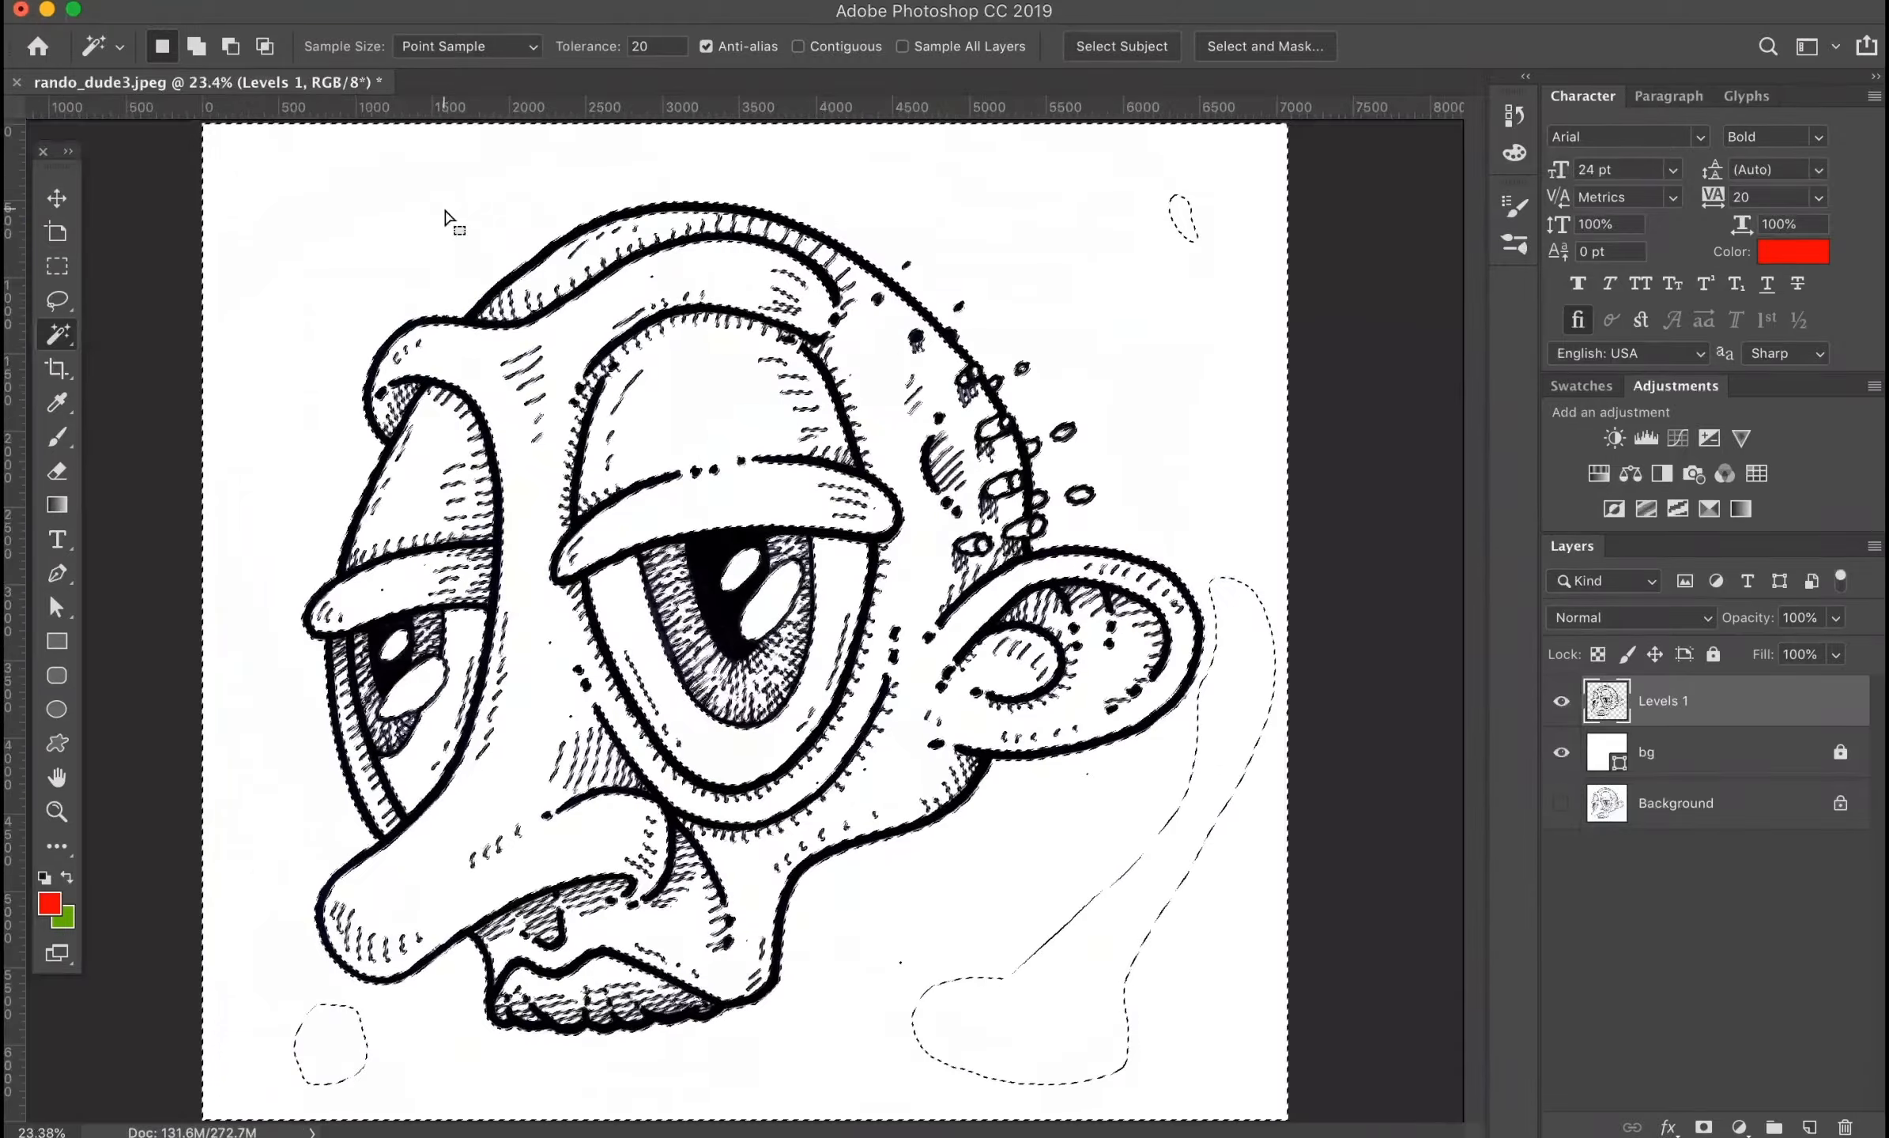
{"action": "key", "text": "super+d"}
Step: Rename the merged layer "outline" and lock it, and add a layer named "color" above bg
{"action": "double_click", "coordinate": [1662, 700]}
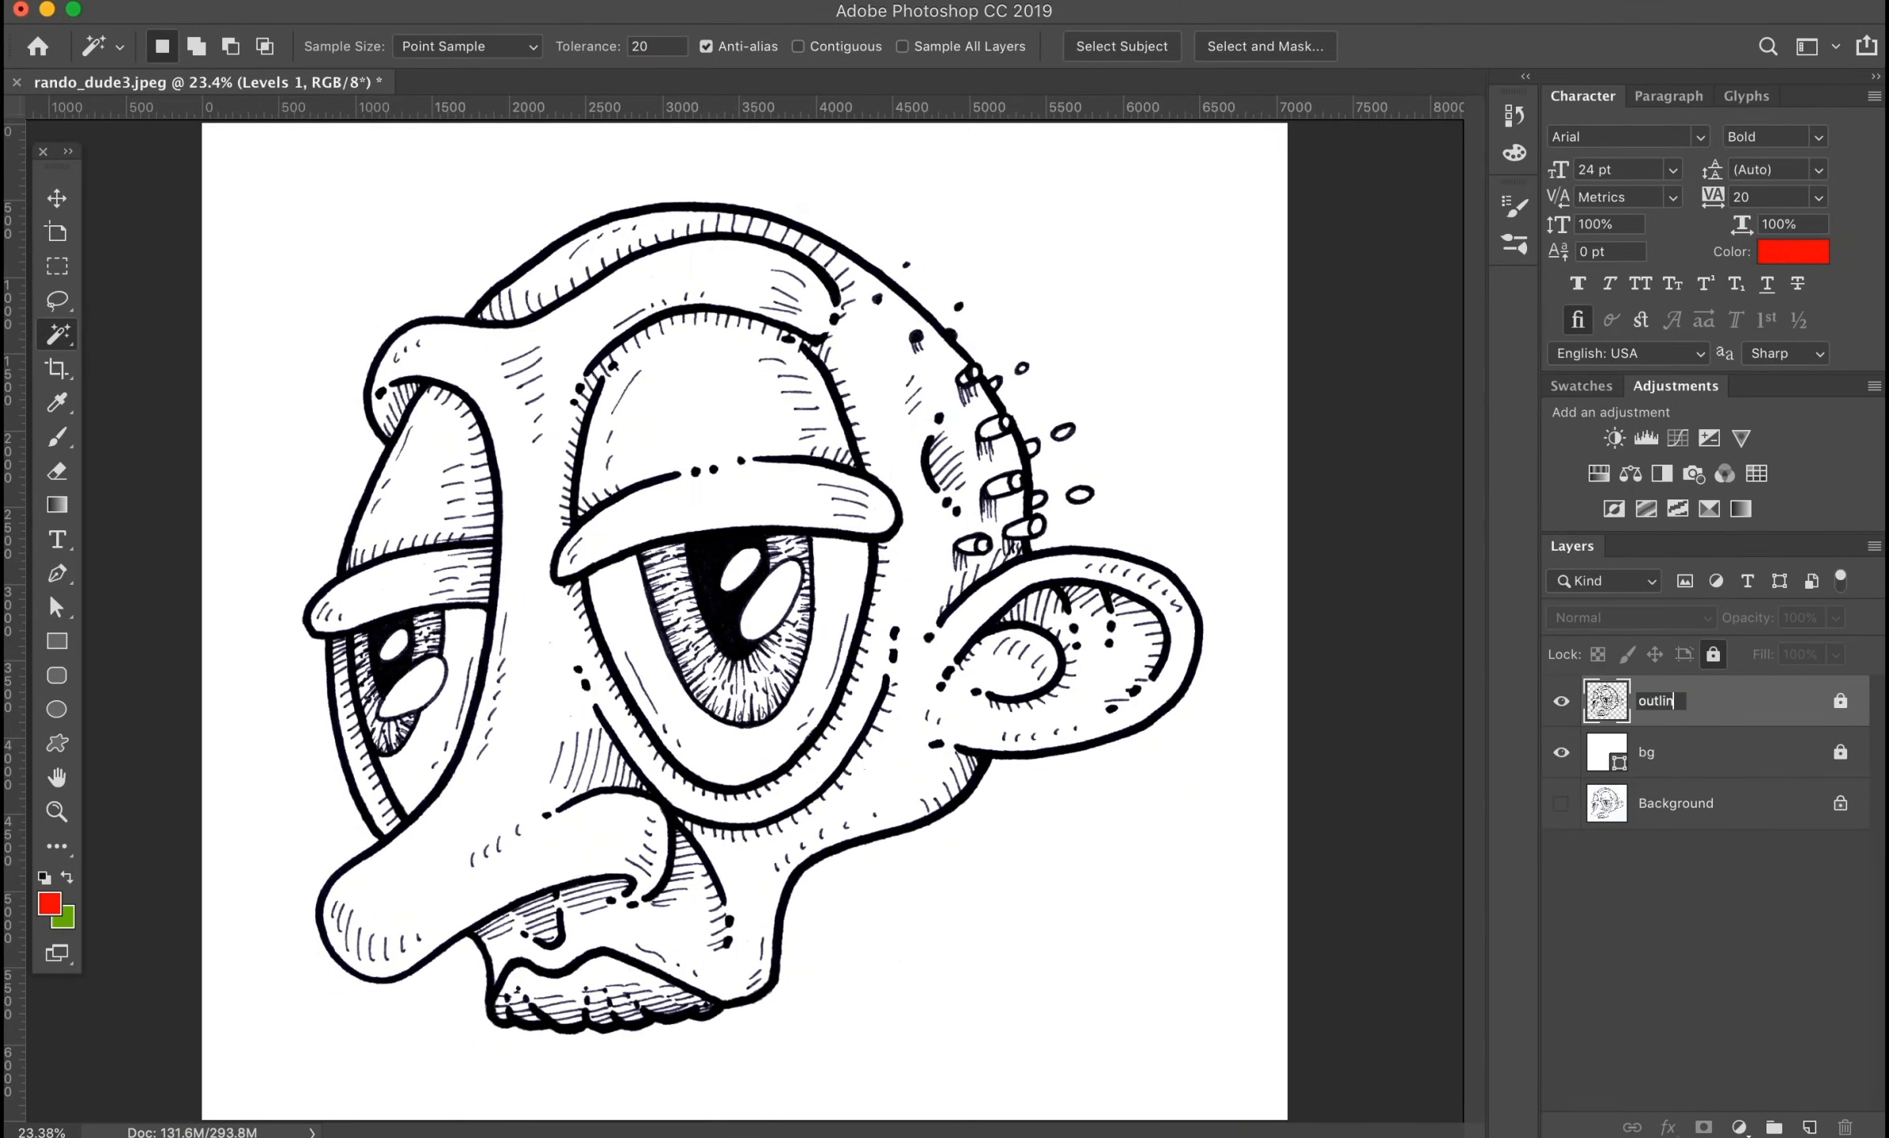
{"action": "left_click", "coordinate": [1706, 756]}
{"action": "left_click", "coordinate": [1809, 1127]}
{"action": "double_click", "coordinate": [1651, 750]}
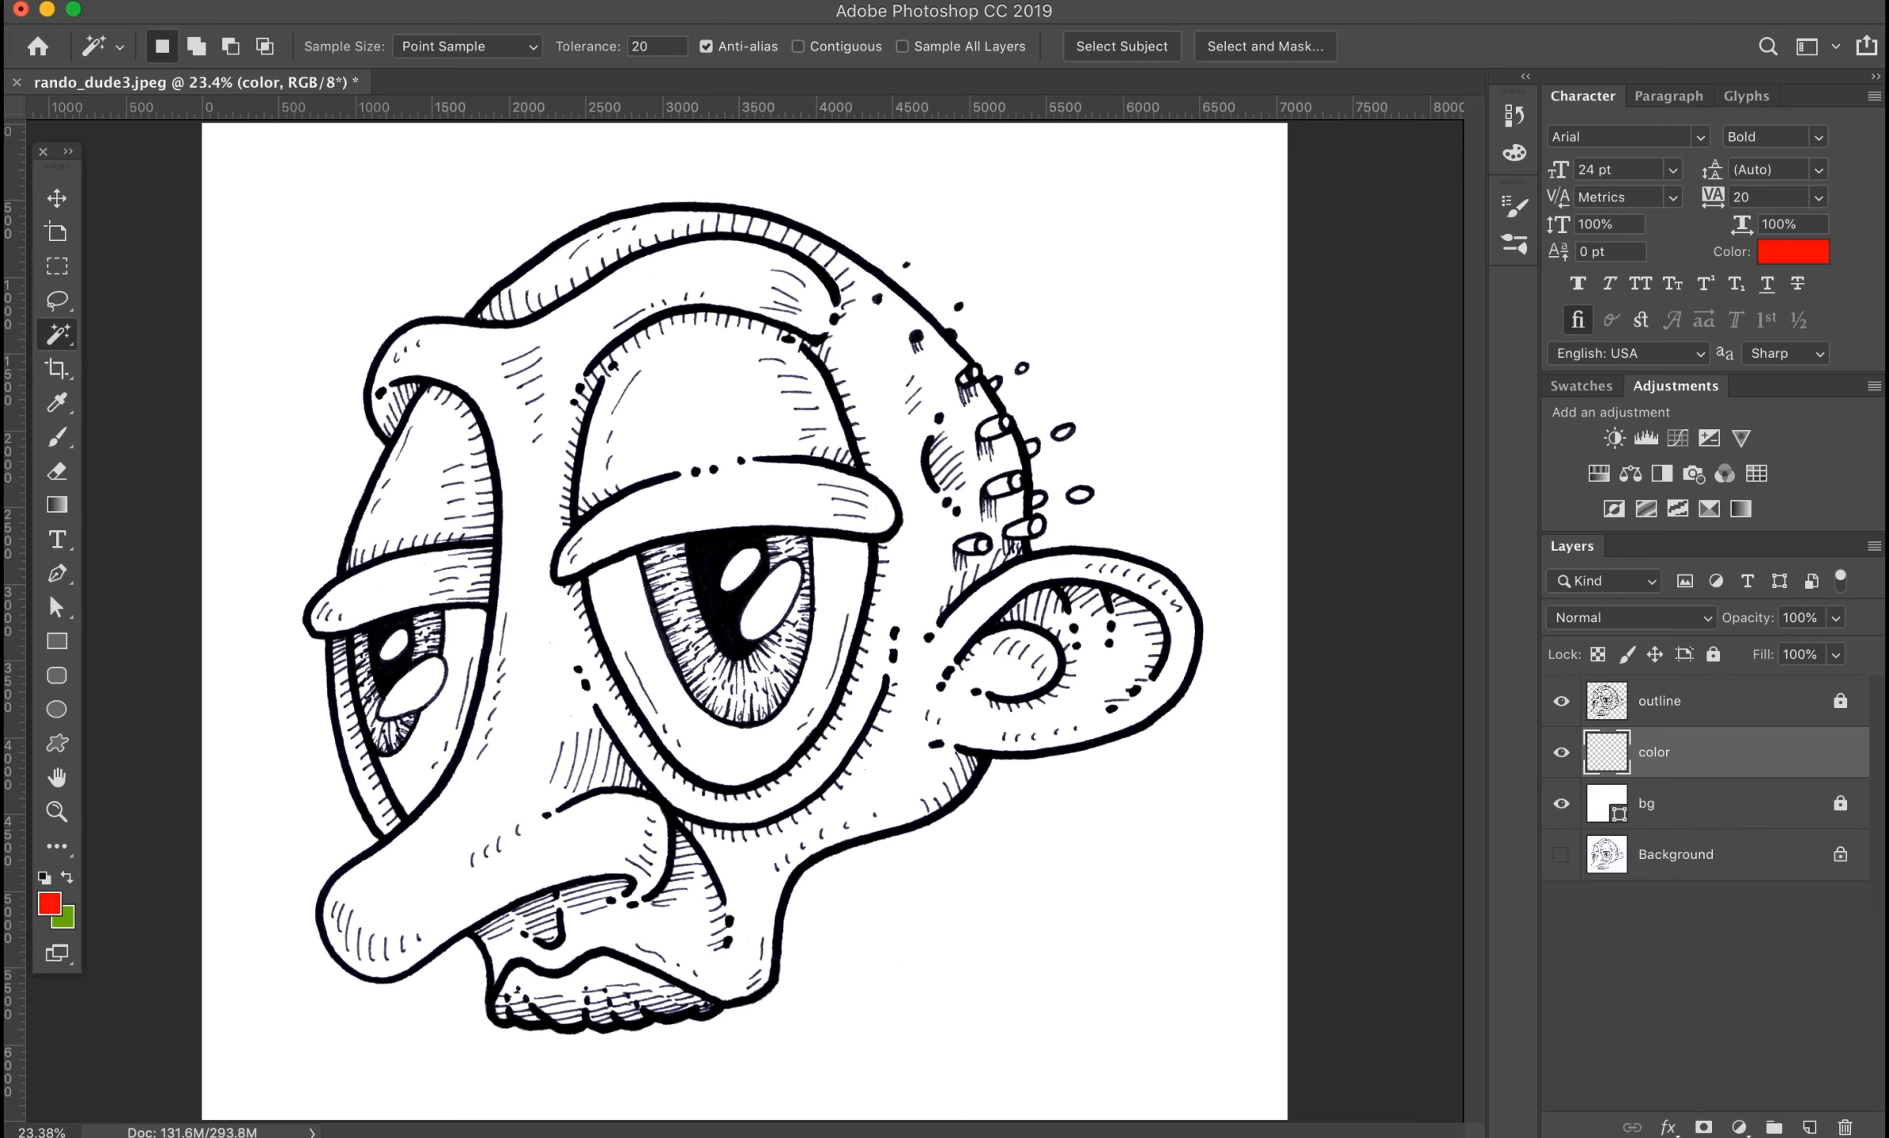
Step: Select the area outside the head from the outline layer with a contiguous Magic Wand, and make the color layer active
{"action": "left_click", "coordinate": [359, 249]}
{"action": "left_click", "coordinate": [799, 47]}
{"action": "left_click", "coordinate": [1660, 701]}
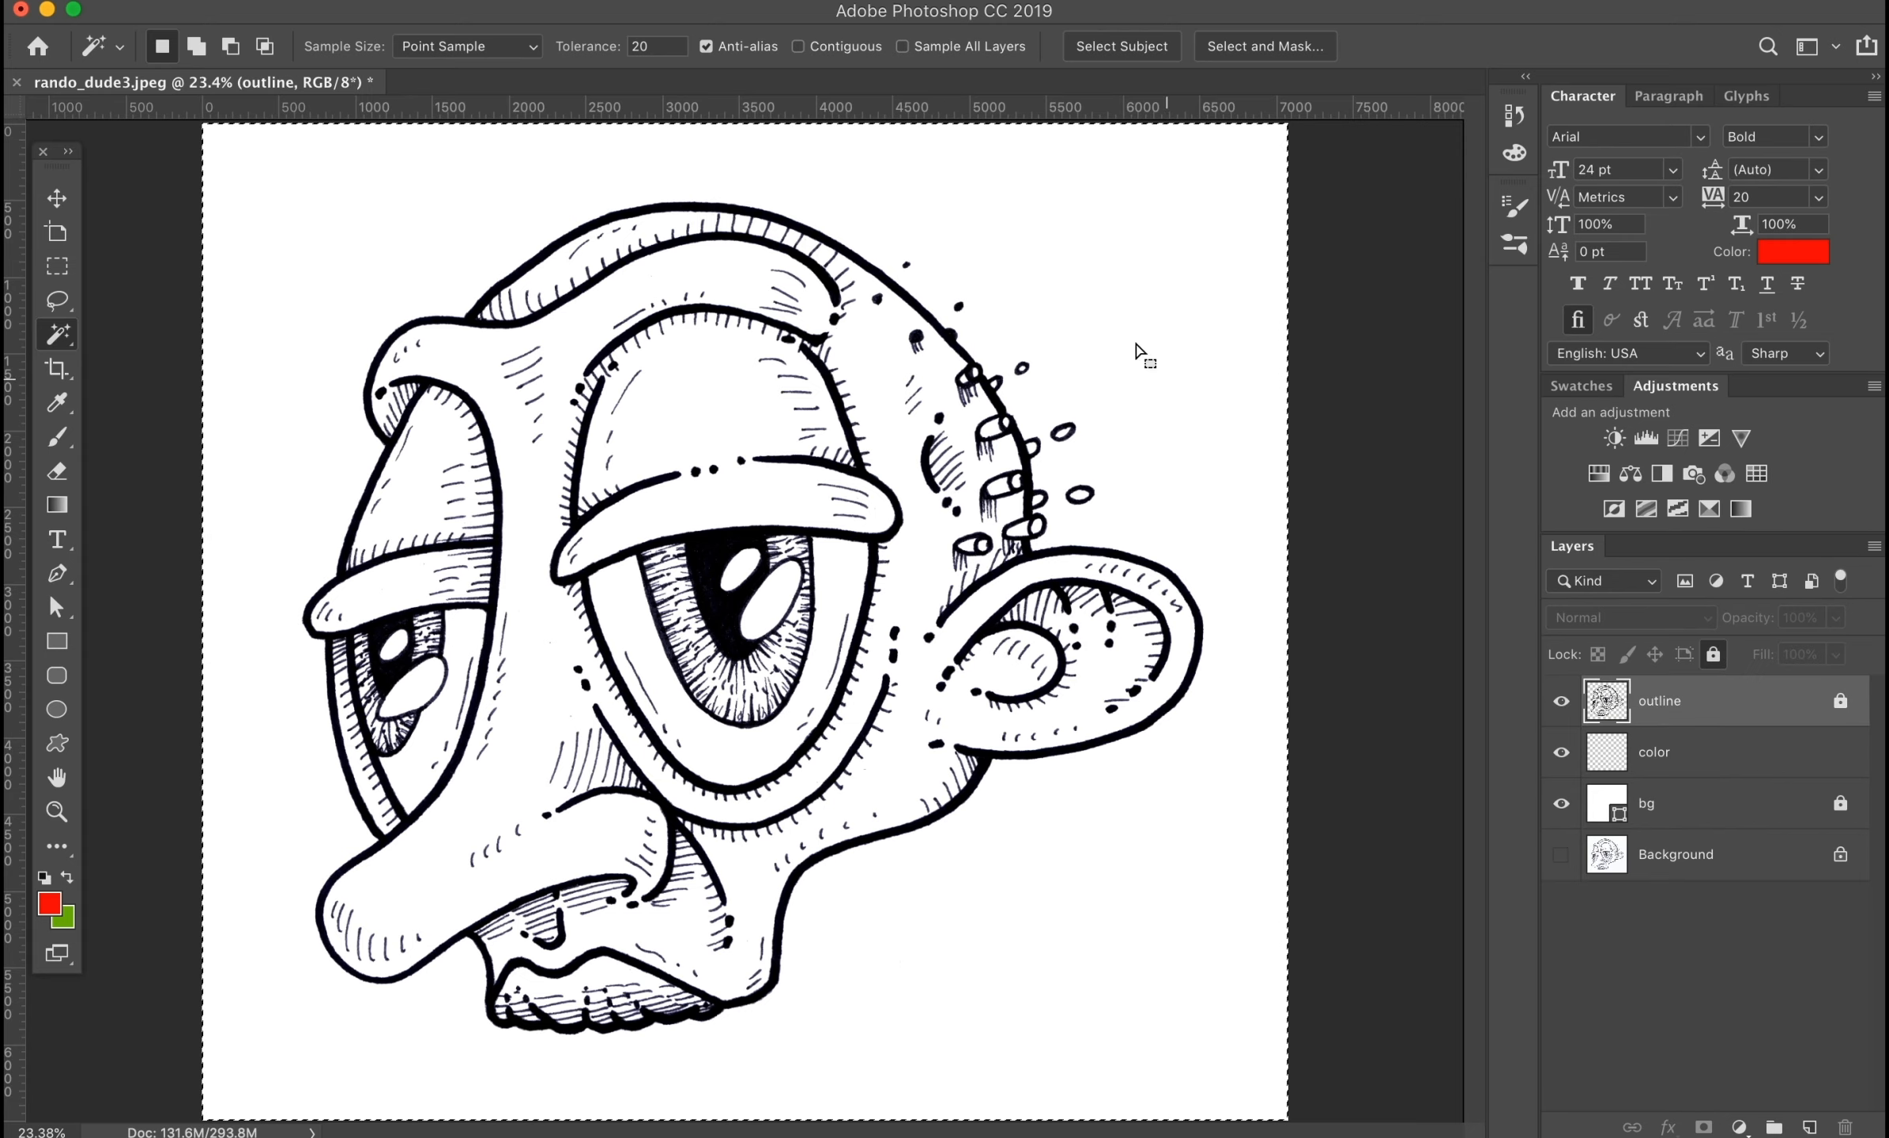
{"action": "left_click", "coordinate": [1059, 270]}
{"action": "left_click", "coordinate": [1674, 760]}
Step: Expand the selection outside the head by 15 pixels
{"action": "key", "text": "super+plus"}
{"action": "key", "text": "super+plus"}
{"action": "key", "text": "super+plus"}
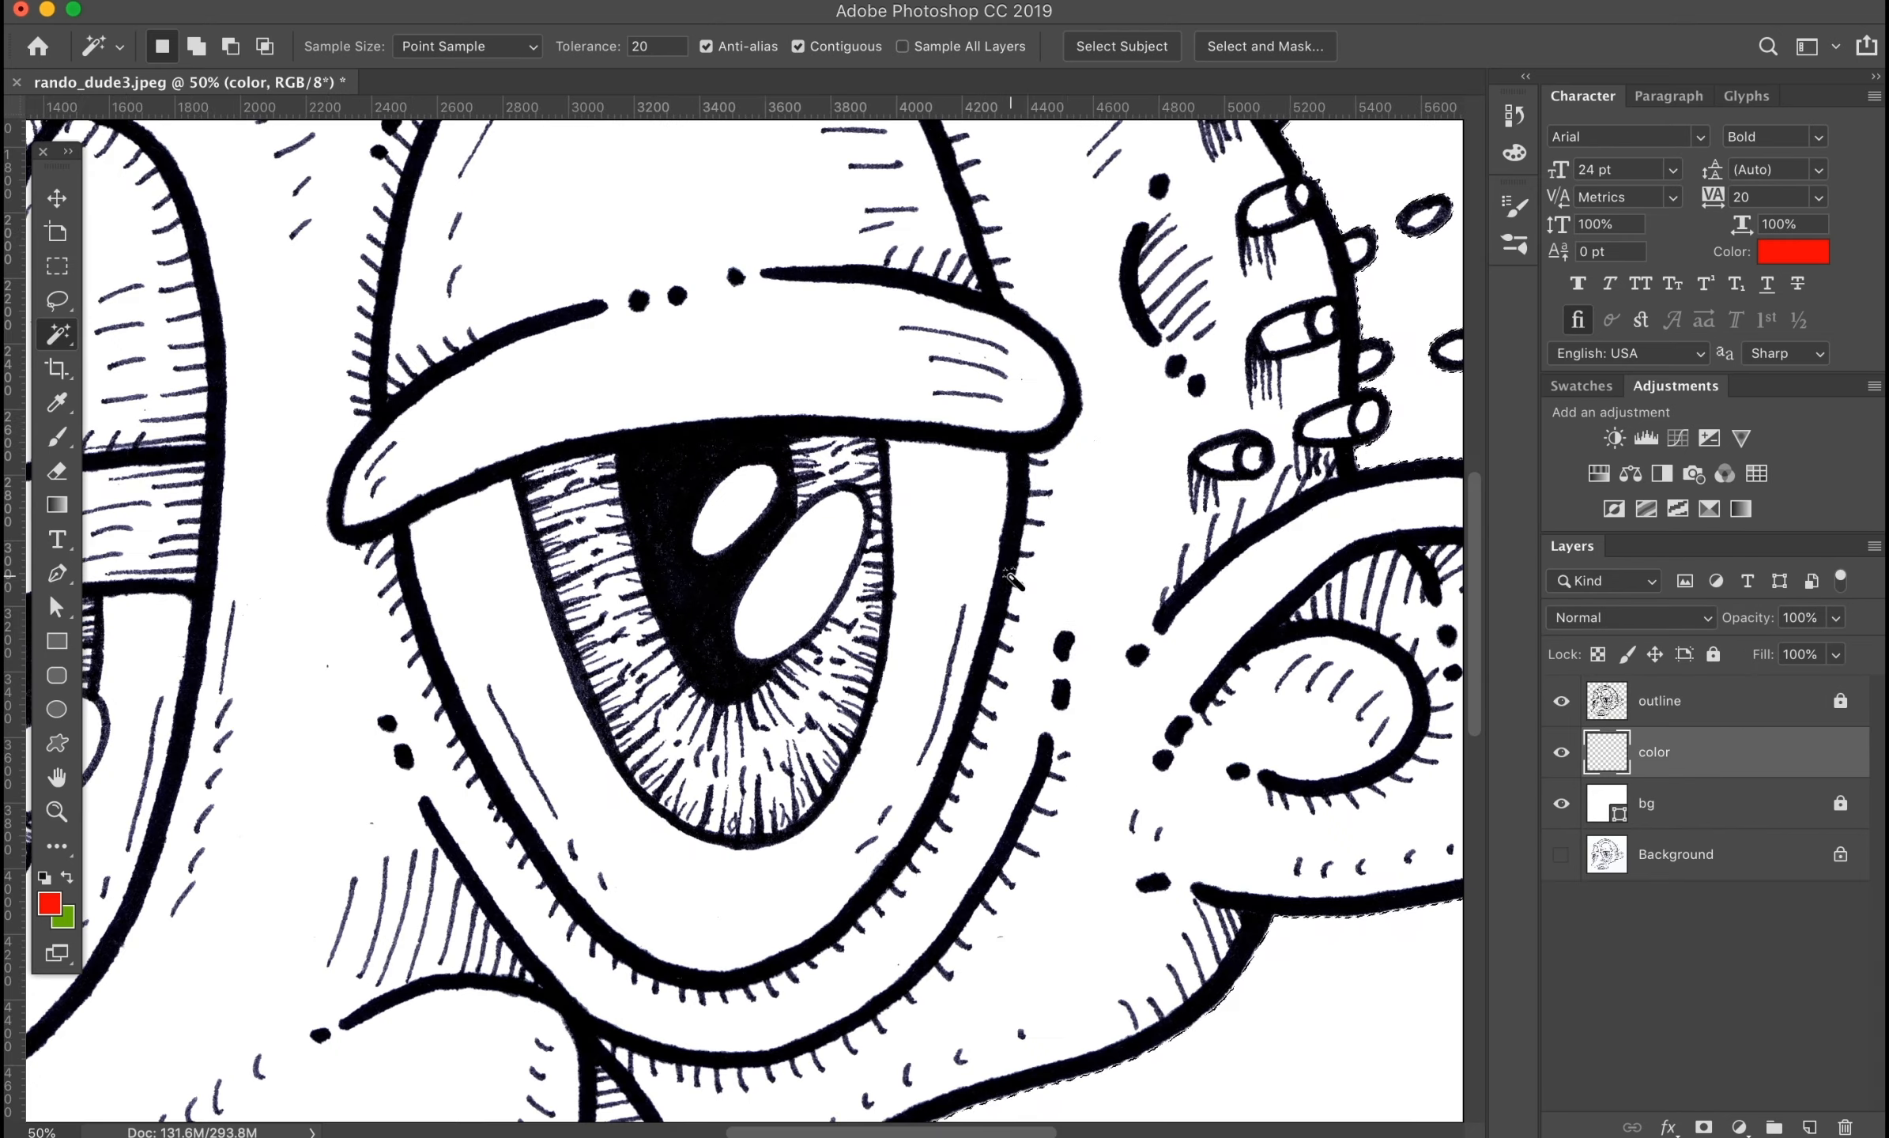
{"action": "left_click_drag", "start_coordinate": [1011, 575], "coordinate": [827, 428]}
{"action": "left_click", "coordinate": [584, 5]}
{"action": "mouse_move", "coordinate": [837, 360]}
{"action": "left_click", "coordinate": [926, 402]}
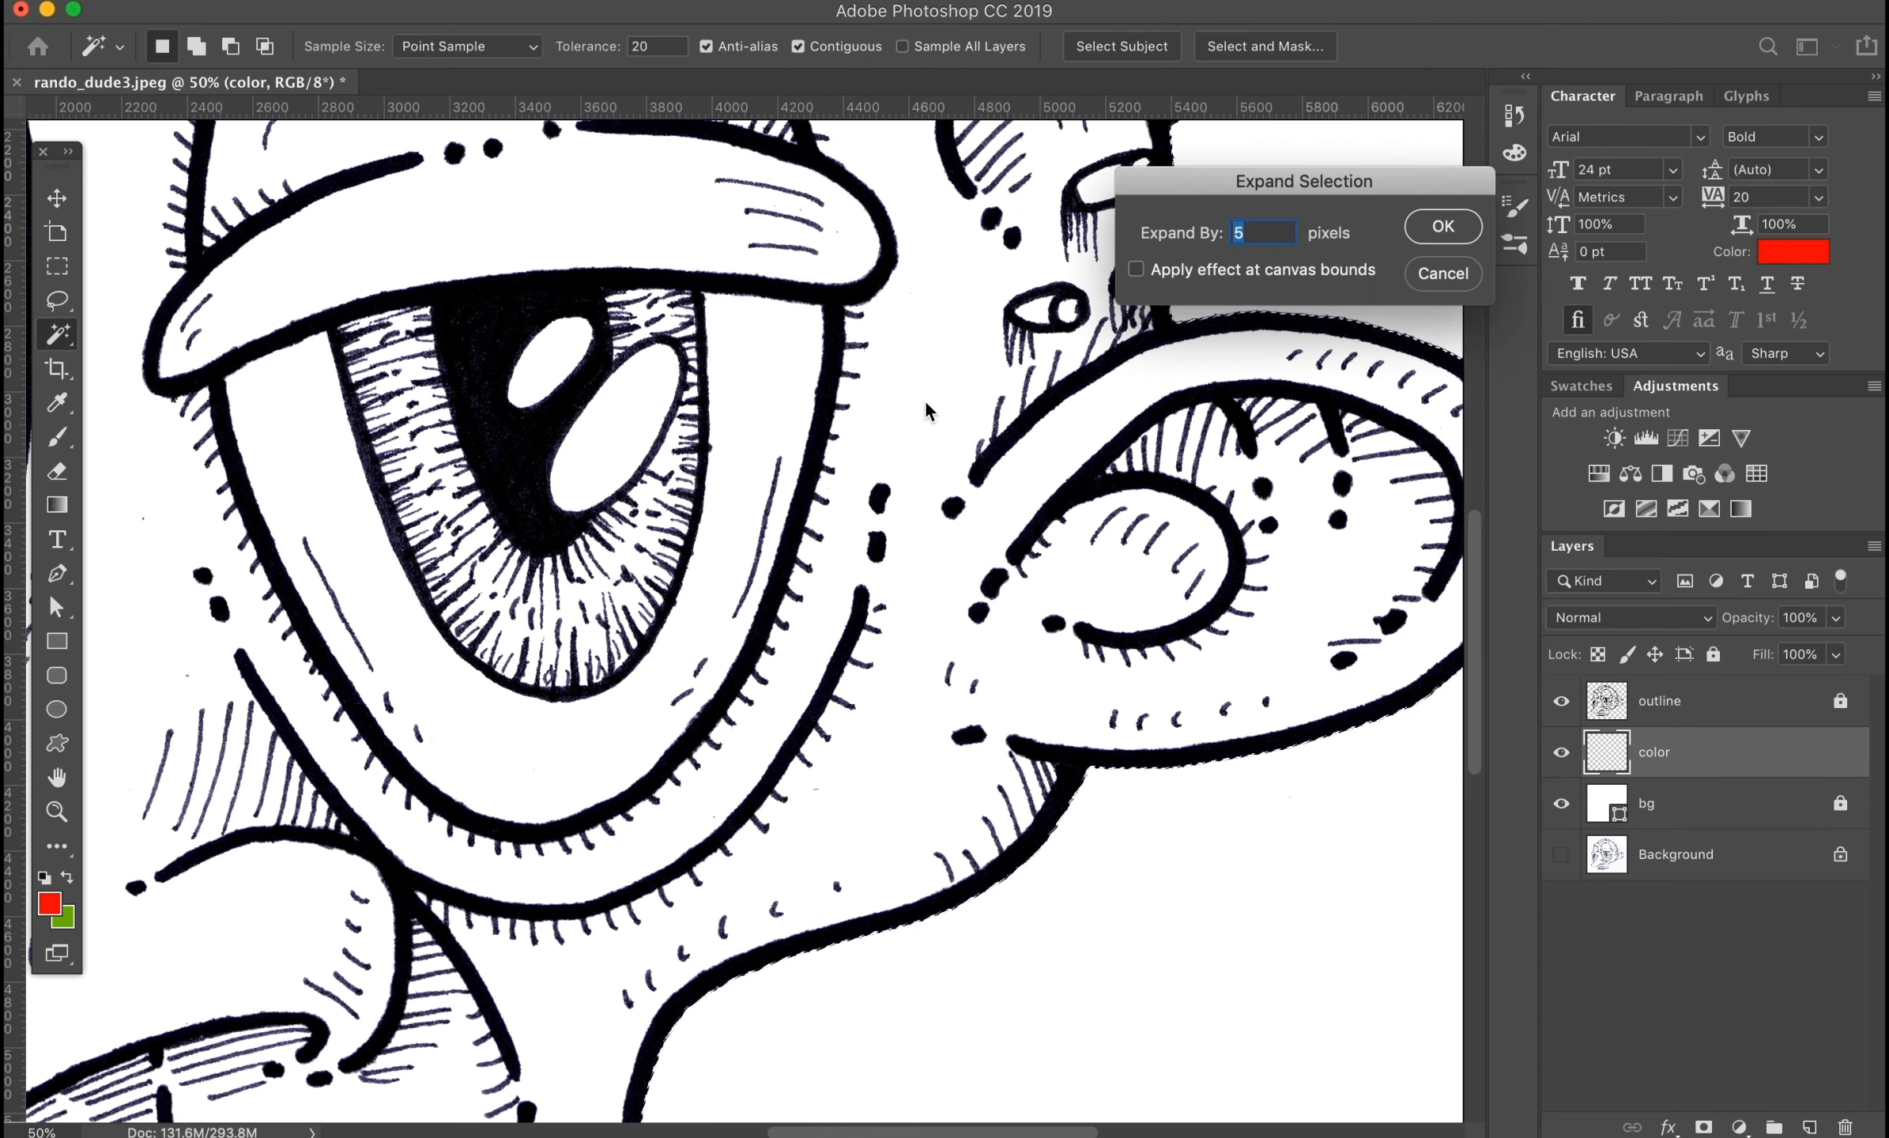
{"action": "type", "text": "15"}
{"action": "key", "text": "Return"}
Step: Adjust the boundary of the expanded selection once more and check it along the head's outline
{"action": "left_click", "coordinate": [584, 5]}
{"action": "mouse_move", "coordinate": [790, 360]}
{"action": "left_click", "coordinate": [943, 425]}
{"action": "key", "text": "Return"}
{"action": "left_click_drag", "start_coordinate": [1312, 302], "coordinate": [1387, 781]}
{"action": "left_click_drag", "start_coordinate": [684, 205], "coordinate": [1041, 363]}
{"action": "left_click_drag", "start_coordinate": [838, 711], "coordinate": [1138, 357]}
{"action": "left_click_drag", "start_coordinate": [743, 1099], "coordinate": [680, 610]}
{"action": "key", "text": "super+0"}
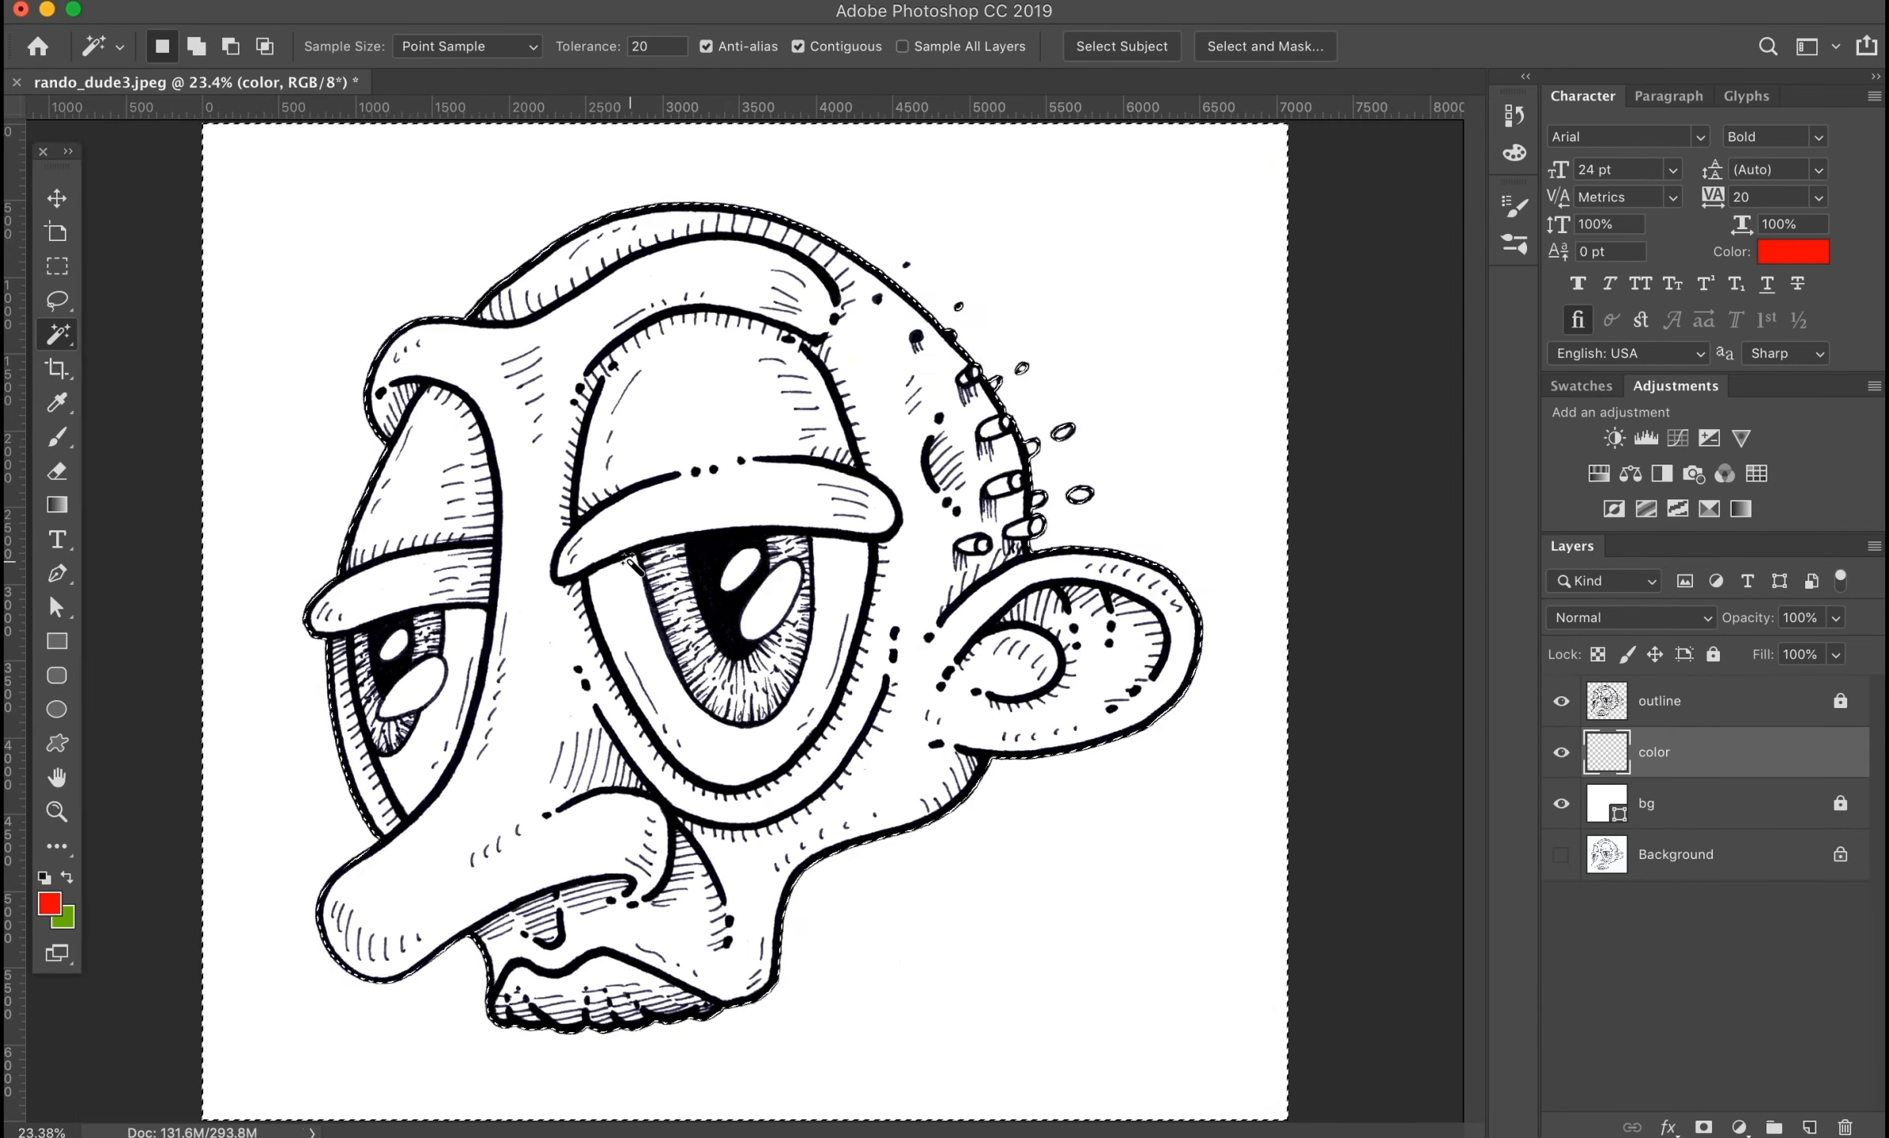
Step: Try to fill the current selection with a custom peach color, and undo the fill
{"action": "right_click", "coordinate": [650, 338]}
{"action": "left_click", "coordinate": [696, 662]}
{"action": "left_click", "coordinate": [1282, 259]}
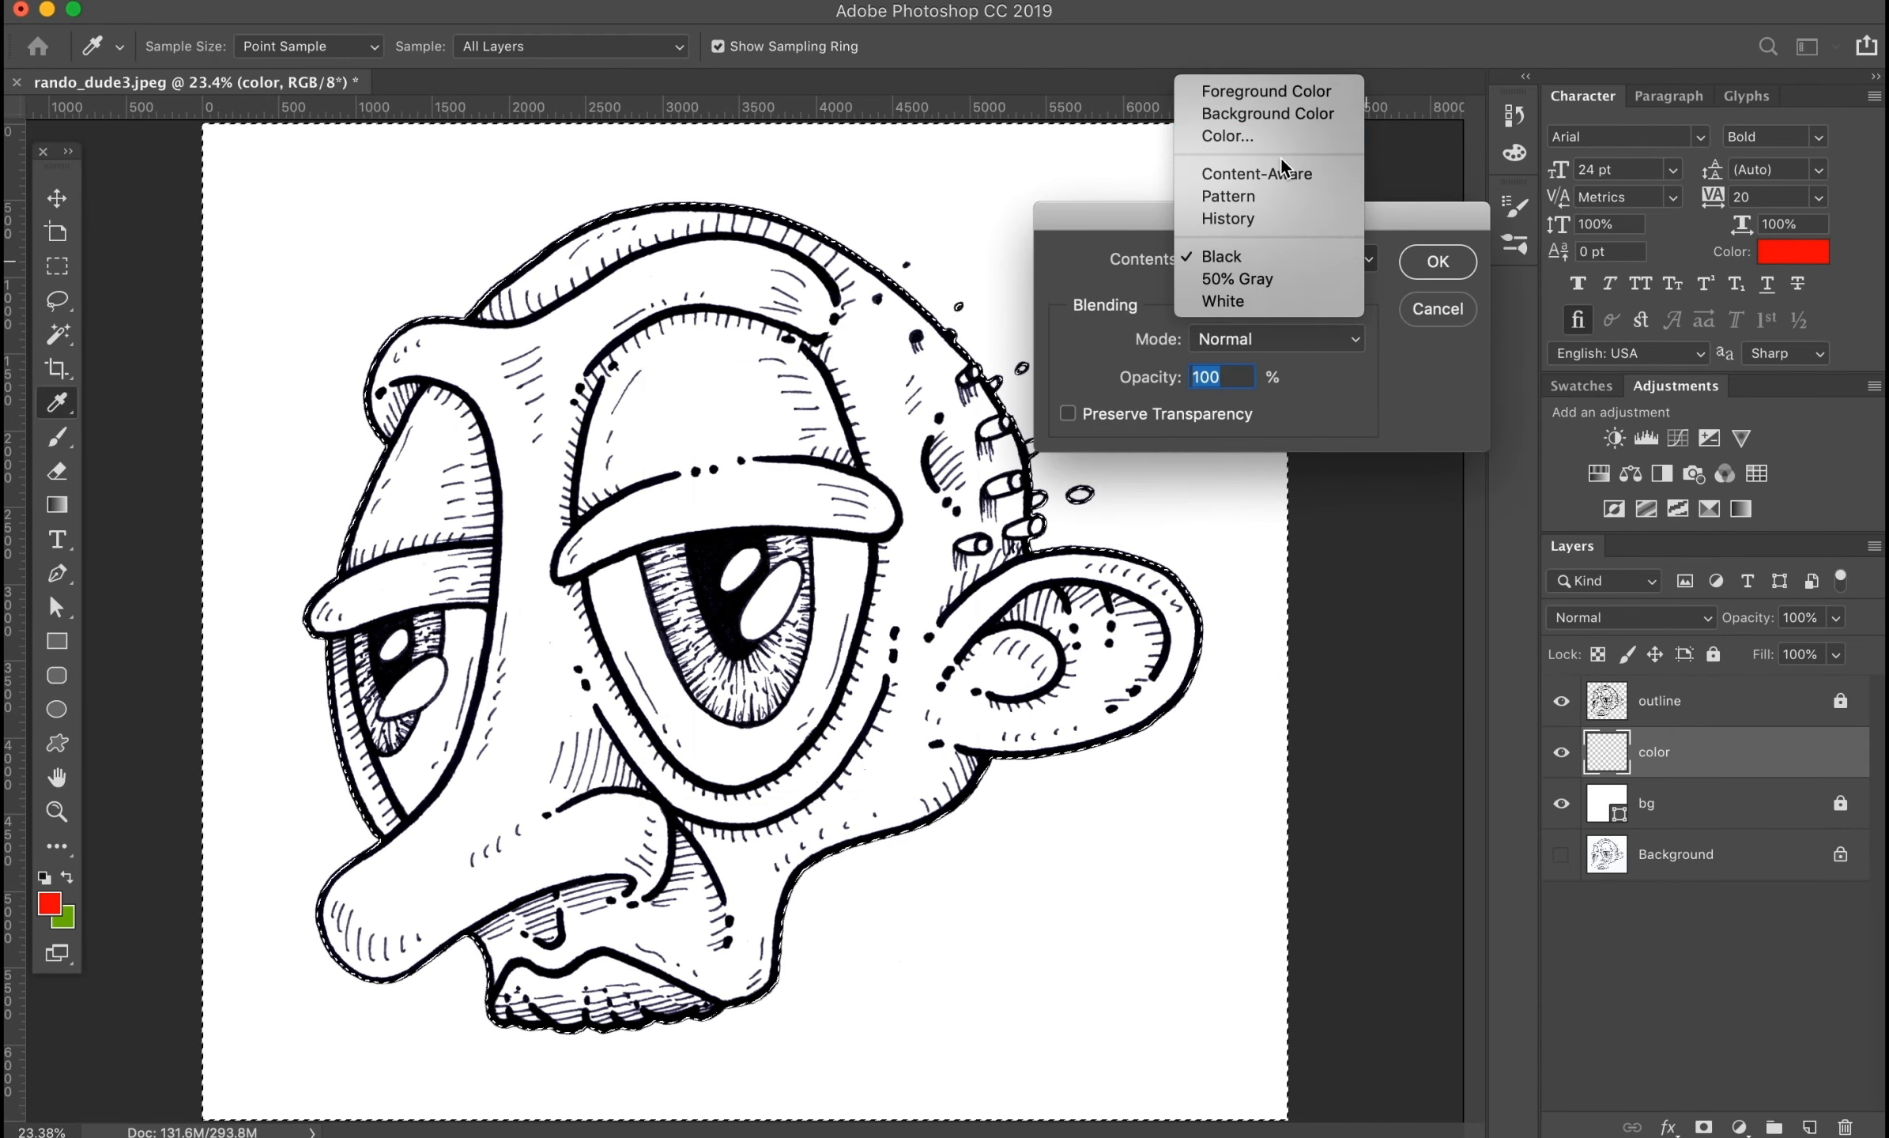
{"action": "left_click", "coordinate": [1222, 136]}
{"action": "left_click", "coordinate": [1740, 653]}
{"action": "left_click", "coordinate": [1437, 262]}
{"action": "key", "text": "l"}
{"action": "key", "text": "super+z"}
Step: Invert the selection, fill the head with peach on the color layer and deselect
{"action": "left_click", "coordinate": [561, 2]}
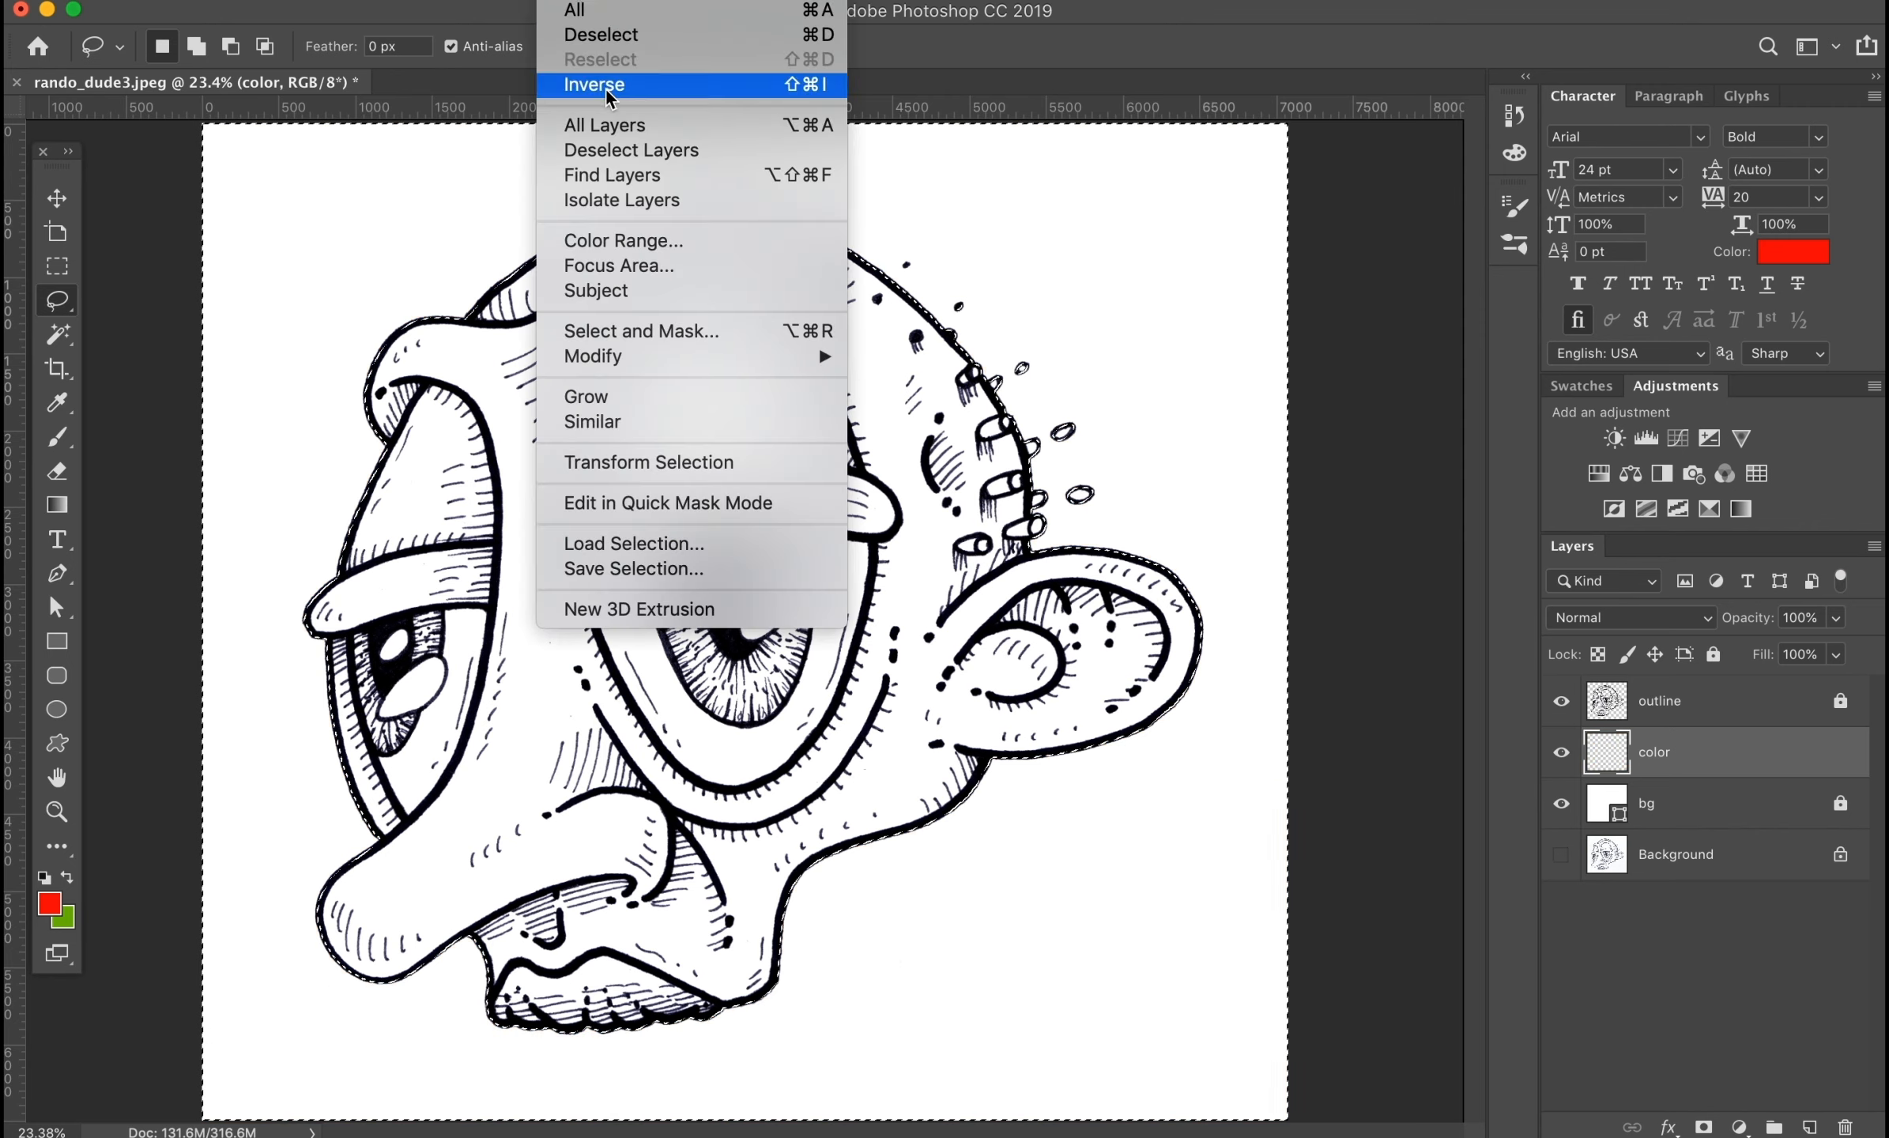
{"action": "left_click", "coordinate": [609, 88]}
{"action": "right_click", "coordinate": [710, 385]}
{"action": "left_click", "coordinate": [756, 709]}
{"action": "left_click", "coordinate": [1437, 262]}
{"action": "key", "text": "super+d"}
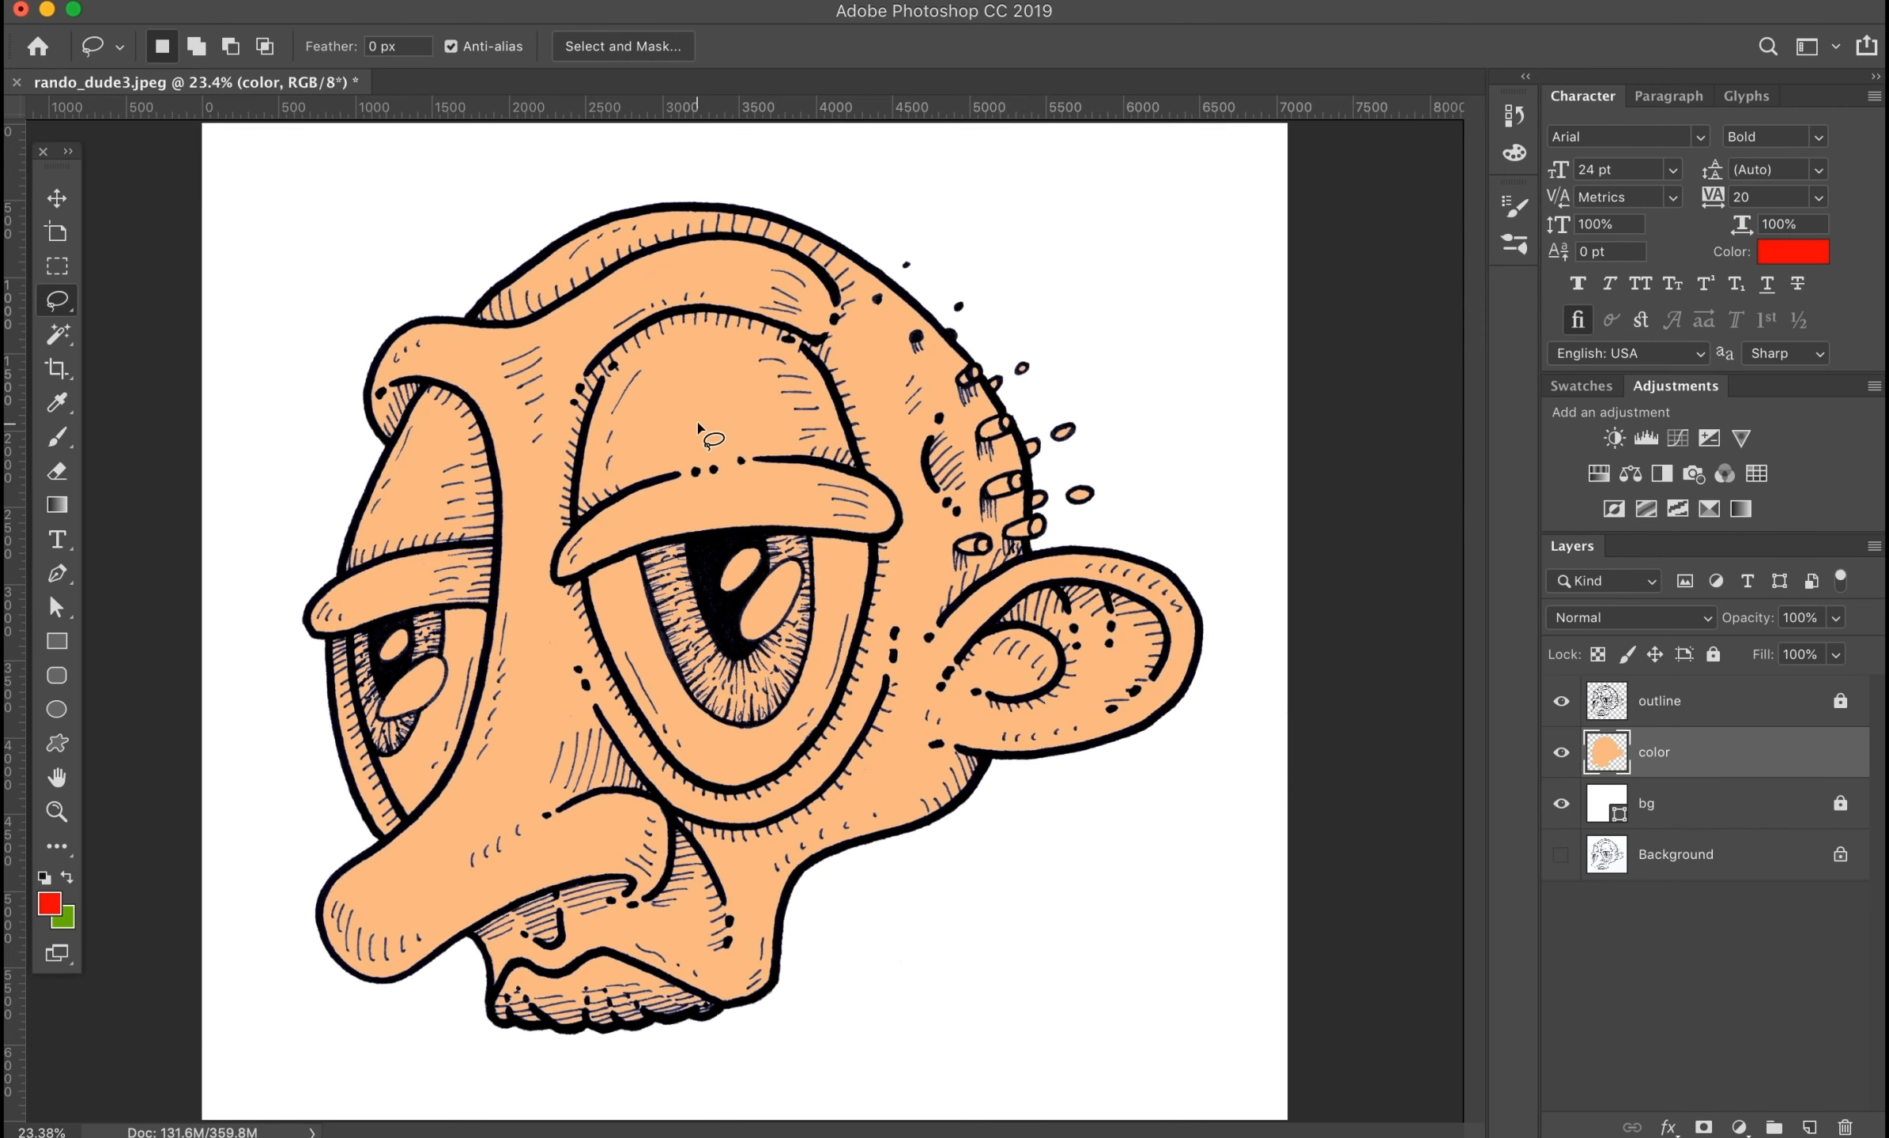
Step: Select the whites and highlights of both eyes from the outline layer and expand the selection into the black lines
{"action": "key", "text": "w"}
{"action": "scroll", "coordinate": [771, 592], "scroll_direction": "up", "scroll_amount": 2}
{"action": "key", "text": "alt+bracketright"}
{"action": "left_click", "coordinate": [782, 584]}
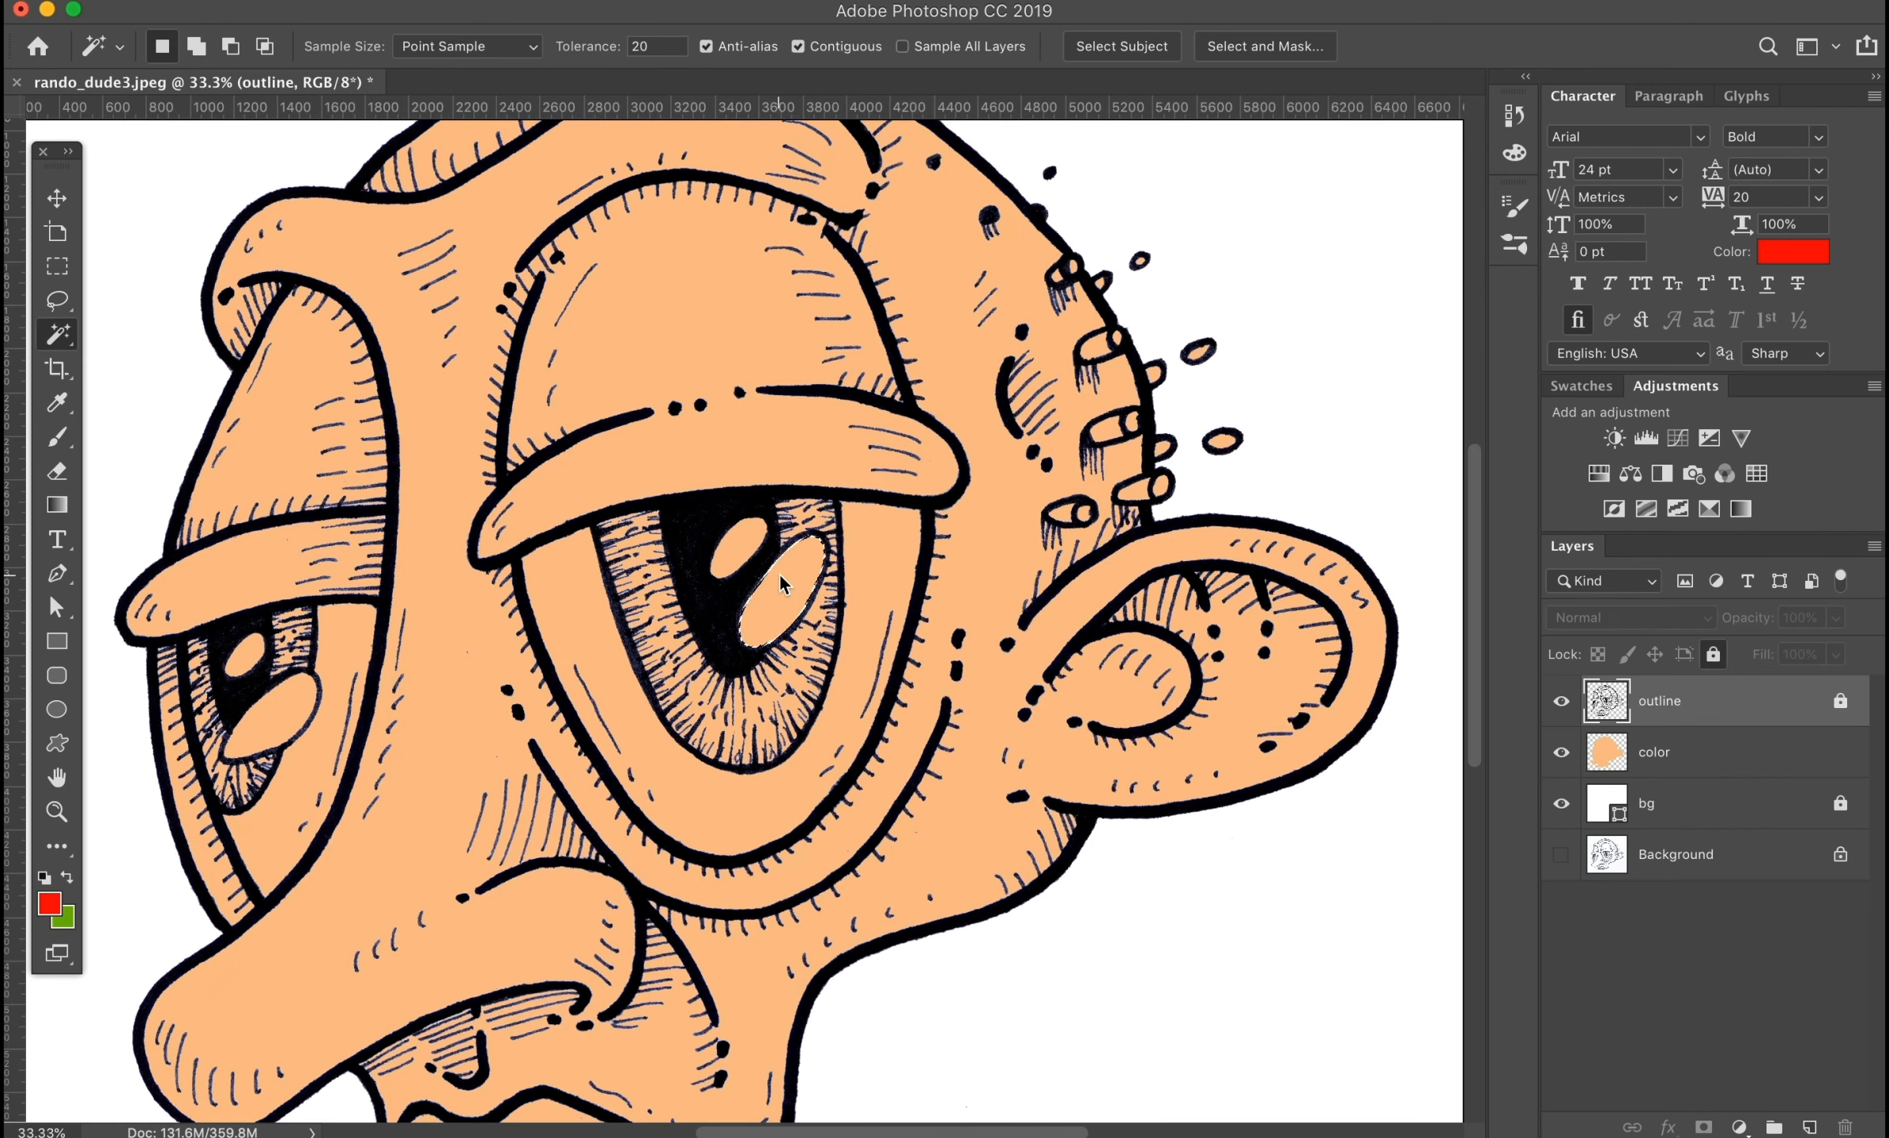
{"action": "left_click", "coordinate": [248, 656], "text": "shift"}
{"action": "left_click", "coordinate": [561, 1]}
{"action": "left_click", "coordinate": [911, 419]}
{"action": "key", "text": "Return"}
Step: Fill the selected eye whites and highlights with white on the color layer
{"action": "key", "text": "super+plus"}
{"action": "key", "text": "super+plus"}
{"action": "left_click_drag", "start_coordinate": [758, 616], "coordinate": [1353, 468]}
{"action": "key", "text": "alt+bracketleft"}
{"action": "right_click", "coordinate": [541, 522]}
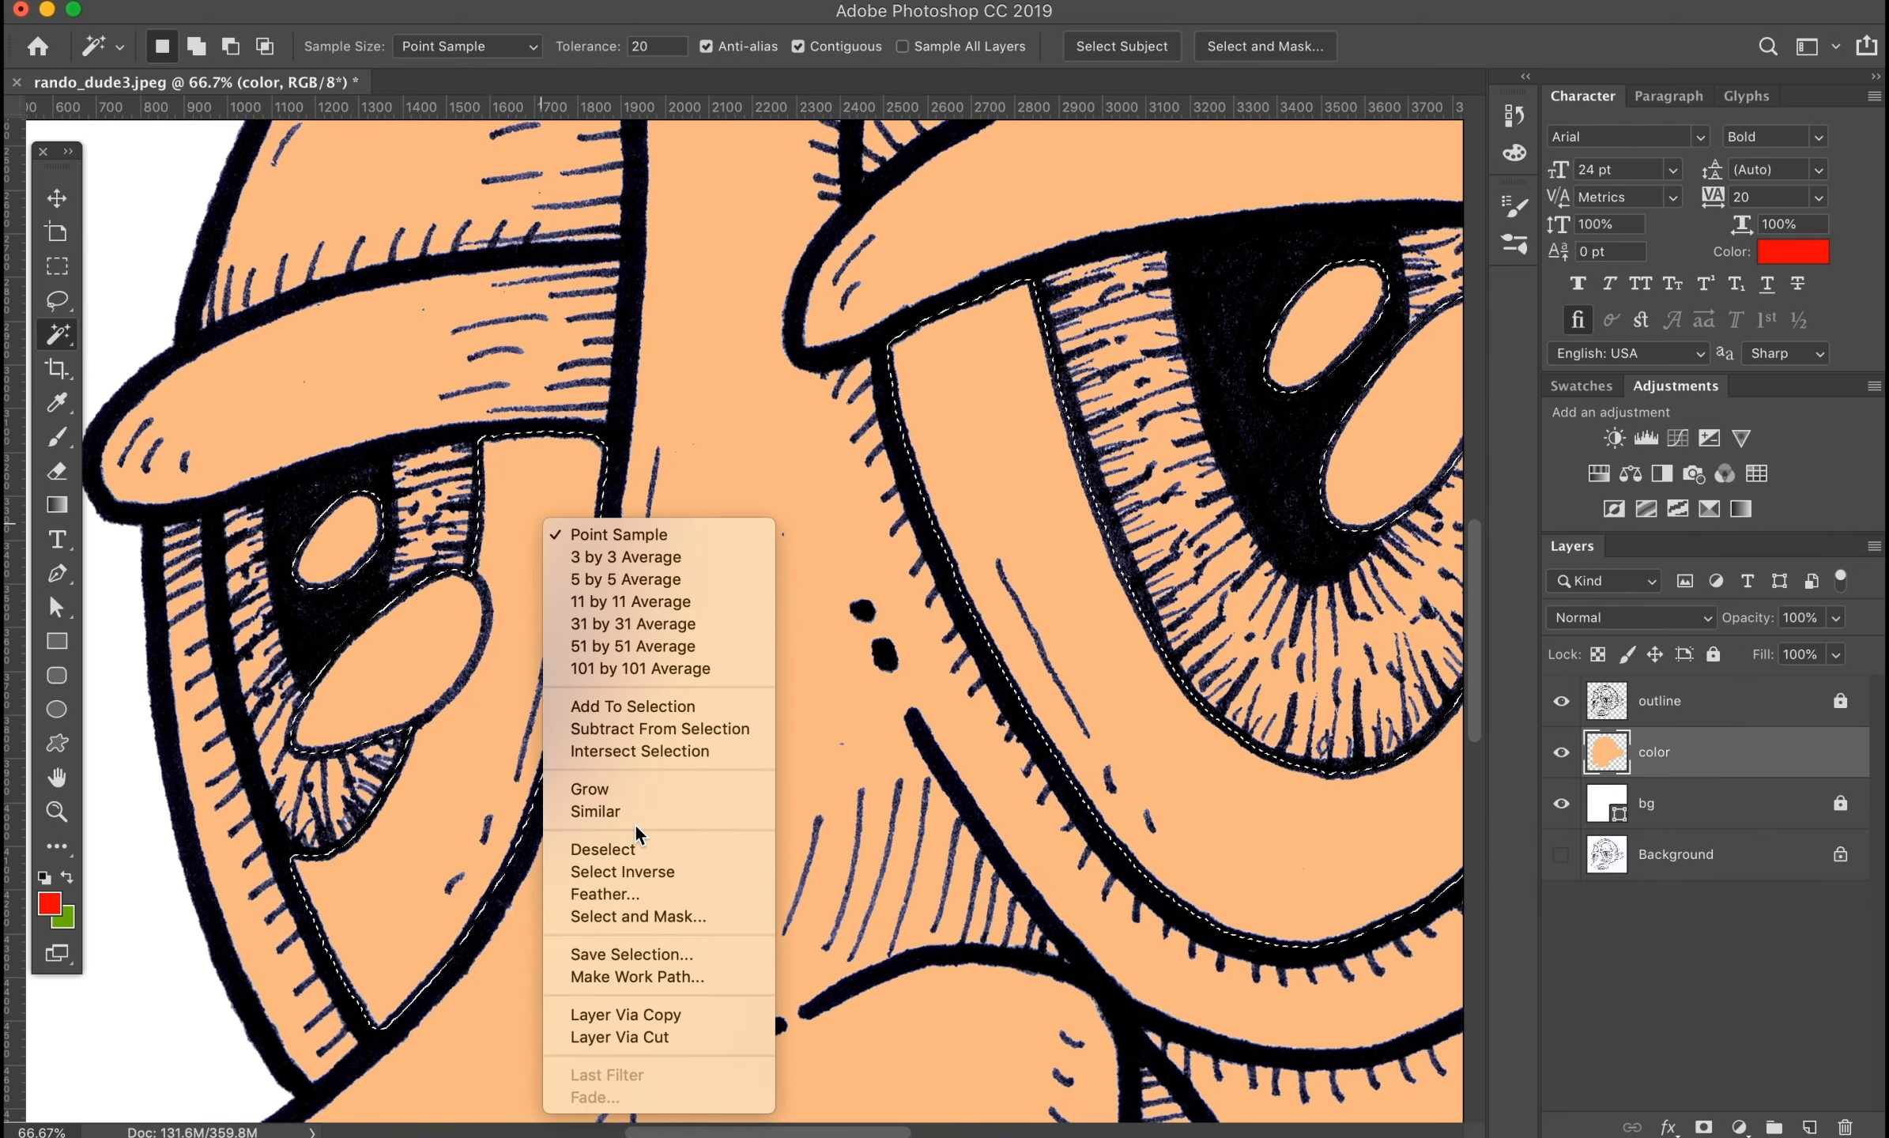
{"action": "key", "text": "Escape"}
{"action": "key", "text": "l"}
{"action": "right_click", "coordinate": [543, 538]}
{"action": "left_click", "coordinate": [585, 850]}
{"action": "key", "text": "Return"}
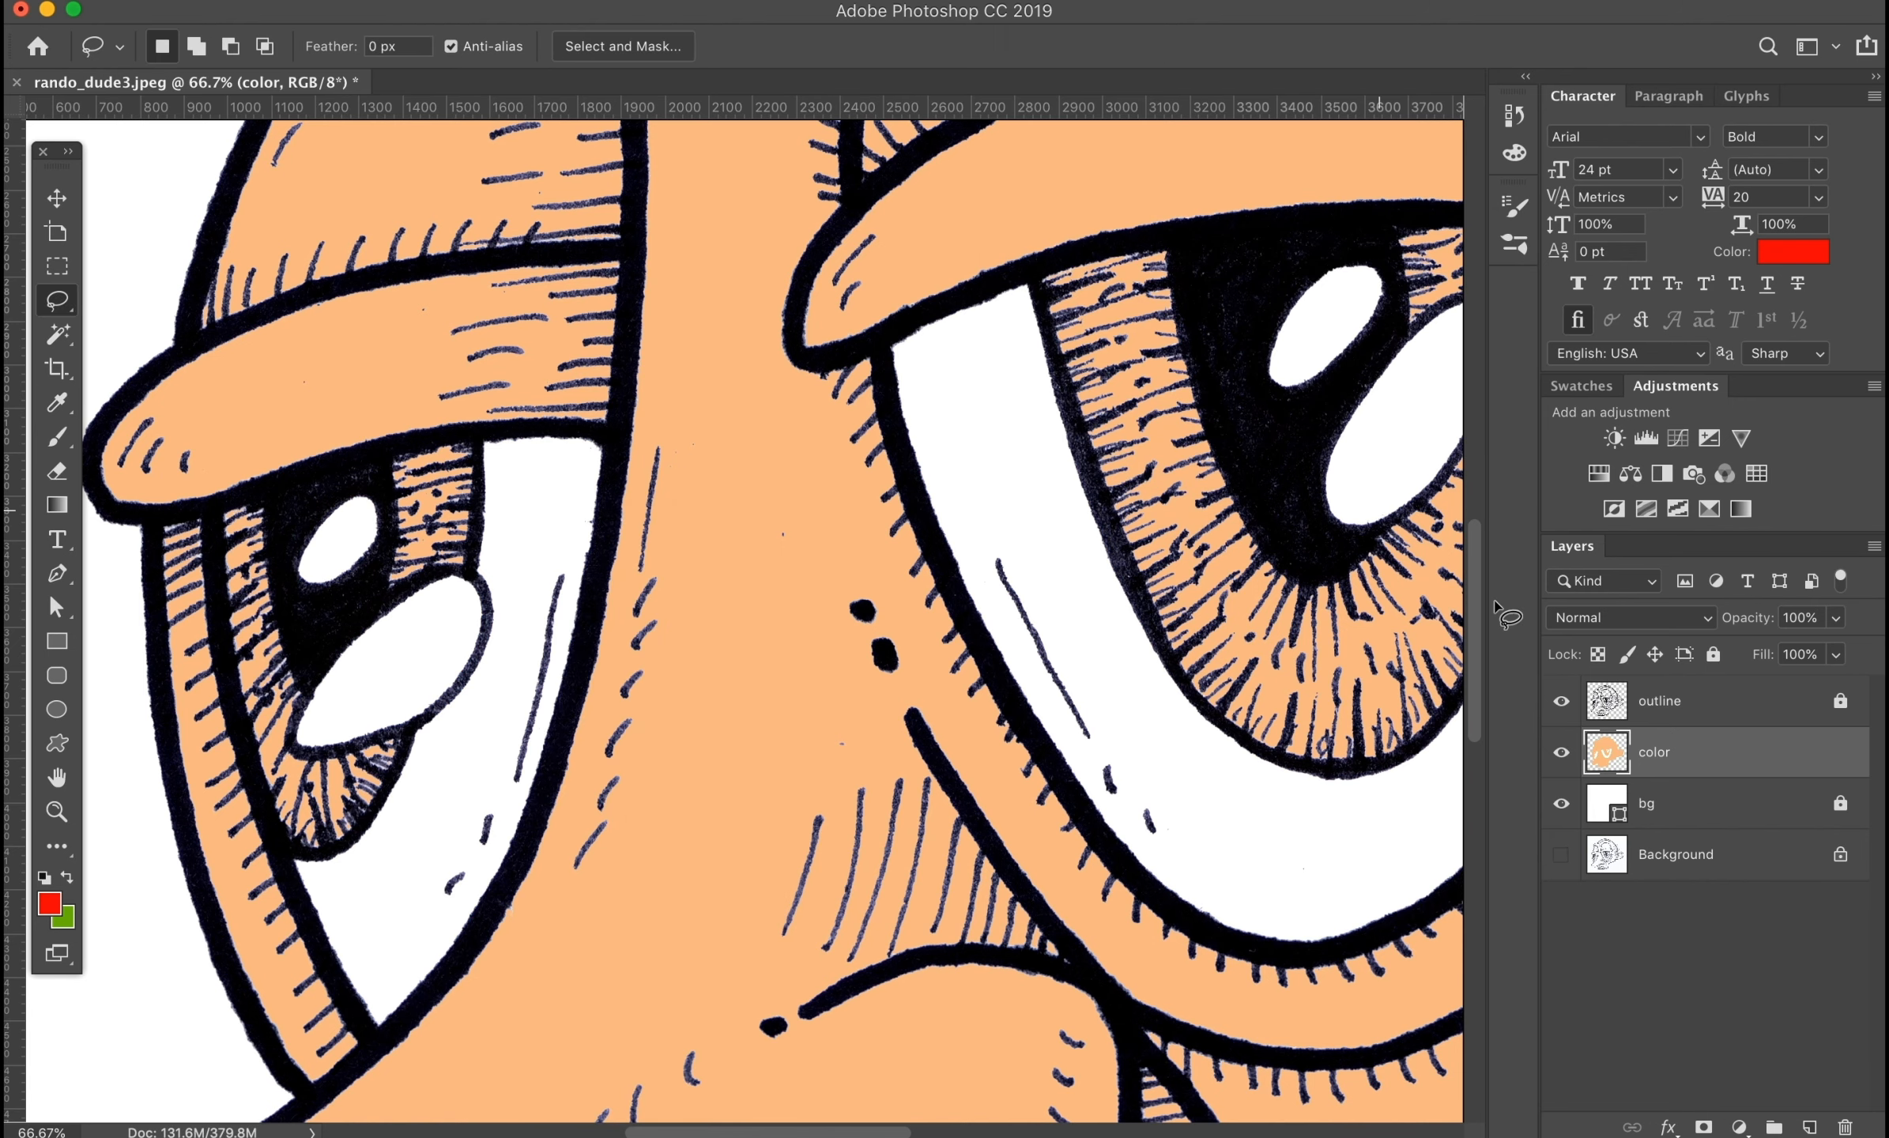
Step: Unlock the outline layer and give it a dark red Color Overlay in Multiply mode at 45% opacity
{"action": "left_click", "coordinate": [1853, 721]}
{"action": "left_click", "coordinate": [1668, 1126]}
{"action": "left_click", "coordinate": [1699, 980]}
{"action": "left_click", "coordinate": [1493, 412]}
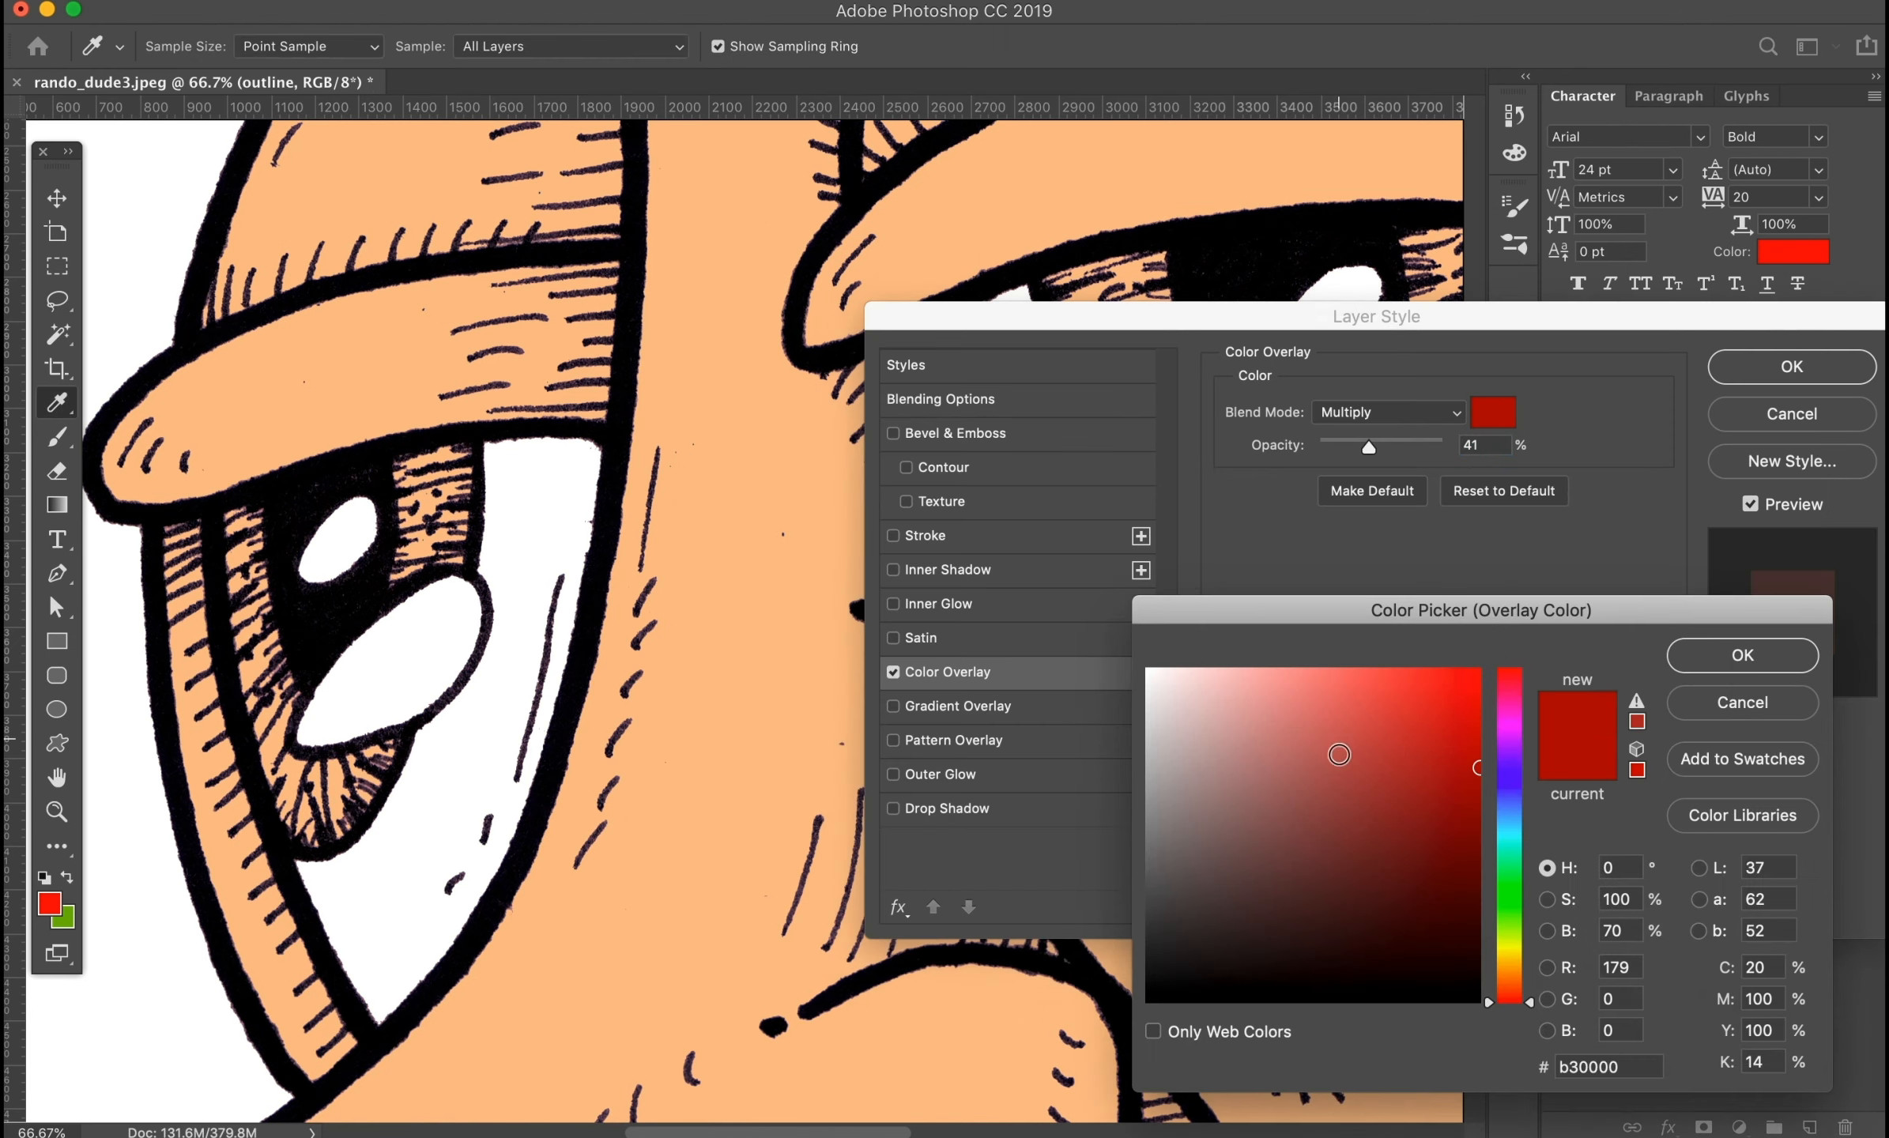
{"action": "left_click", "coordinate": [1480, 897]}
{"action": "left_click", "coordinate": [1678, 653]}
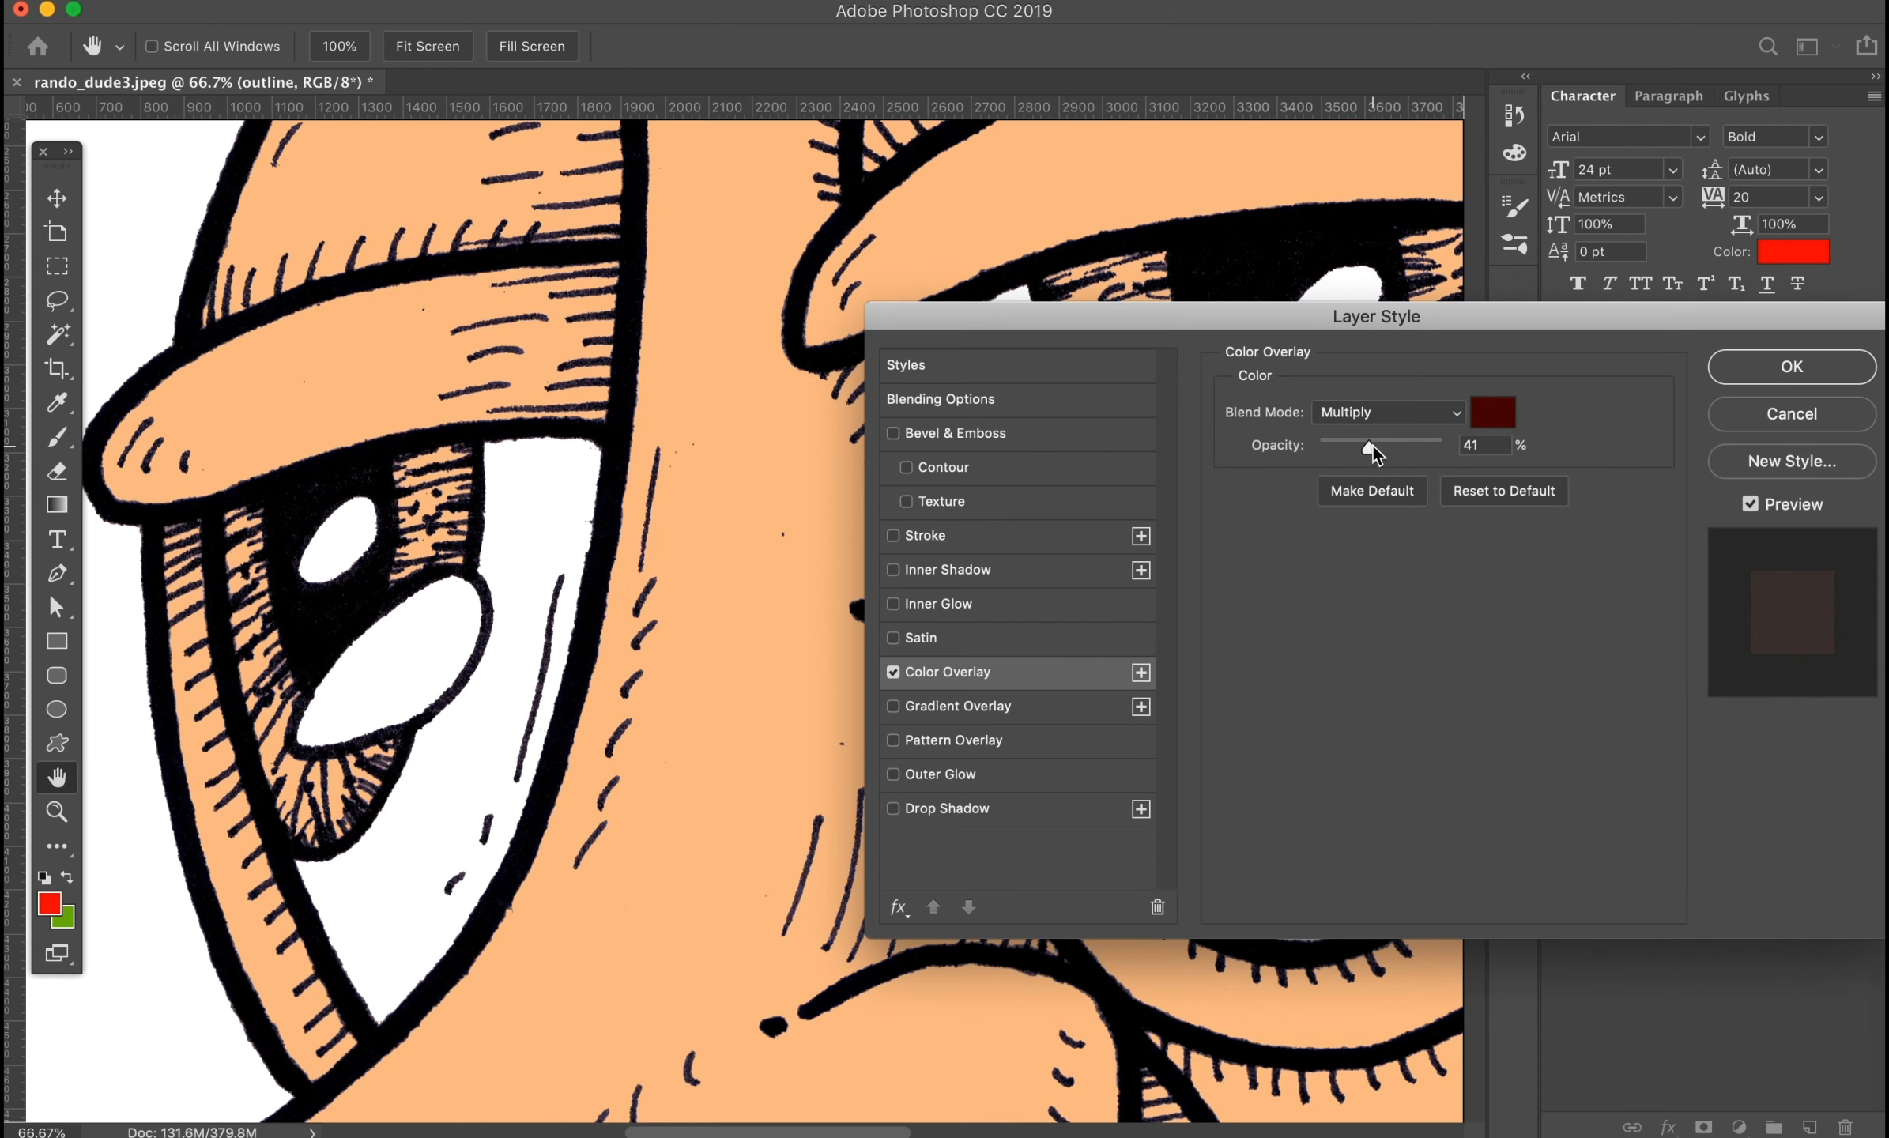
{"action": "mouse_move", "coordinate": [1371, 447]}
{"action": "left_mouse_down"}
{"action": "mouse_move", "coordinate": [1440, 449]}
{"action": "mouse_move", "coordinate": [1375, 451]}
{"action": "left_mouse_up"}
Step: Set the Color Overlay to black using 100% cyan, magenta and yellow, raise its opacity and apply the layer style
{"action": "left_click", "coordinate": [1493, 412]}
{"action": "left_click", "coordinate": [1480, 1001]}
{"action": "double_click", "coordinate": [1755, 968]}
{"action": "type", "text": "100"}
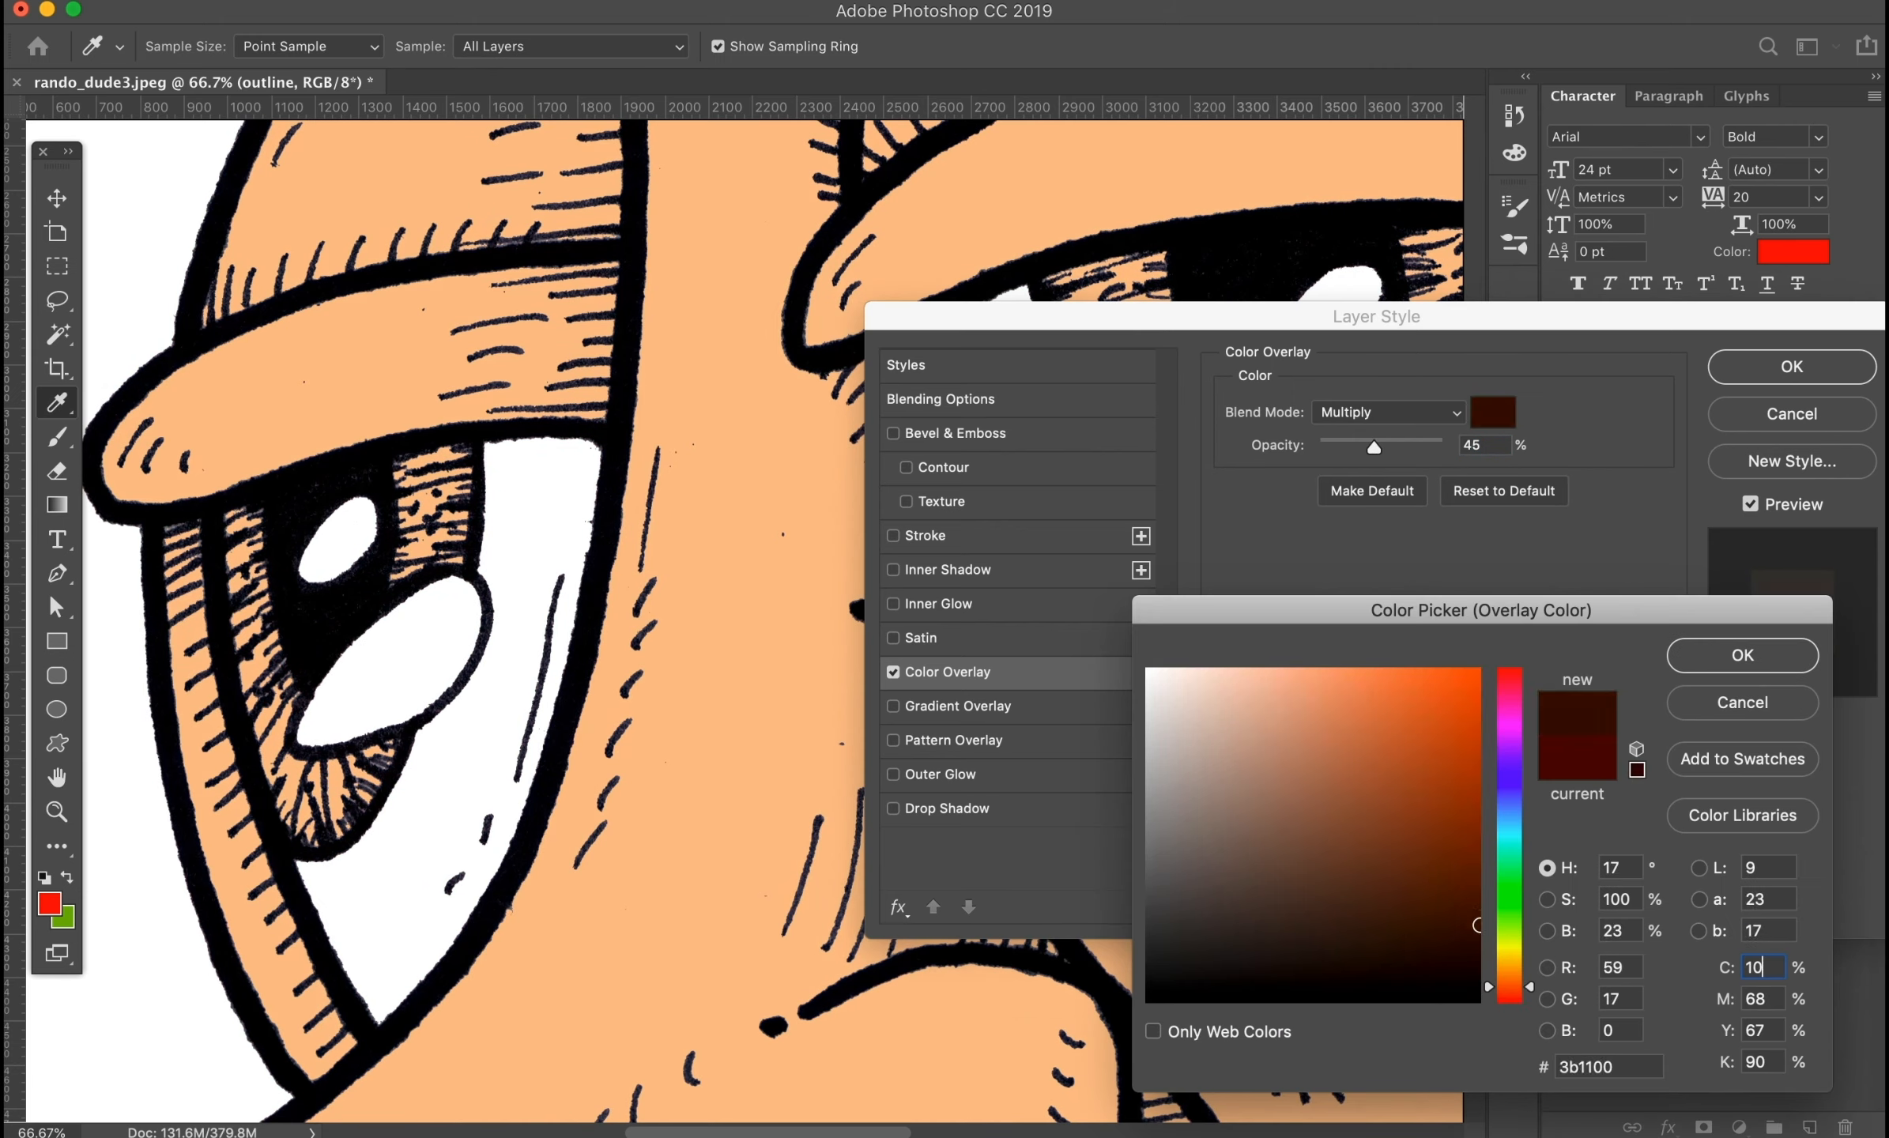
{"action": "double_click", "coordinate": [1757, 969]}
{"action": "double_click", "coordinate": [1751, 997]}
{"action": "key", "text": "super+v"}
{"action": "double_click", "coordinate": [1752, 1031]}
{"action": "key", "text": "super+v"}
{"action": "left_click", "coordinate": [1749, 656]}
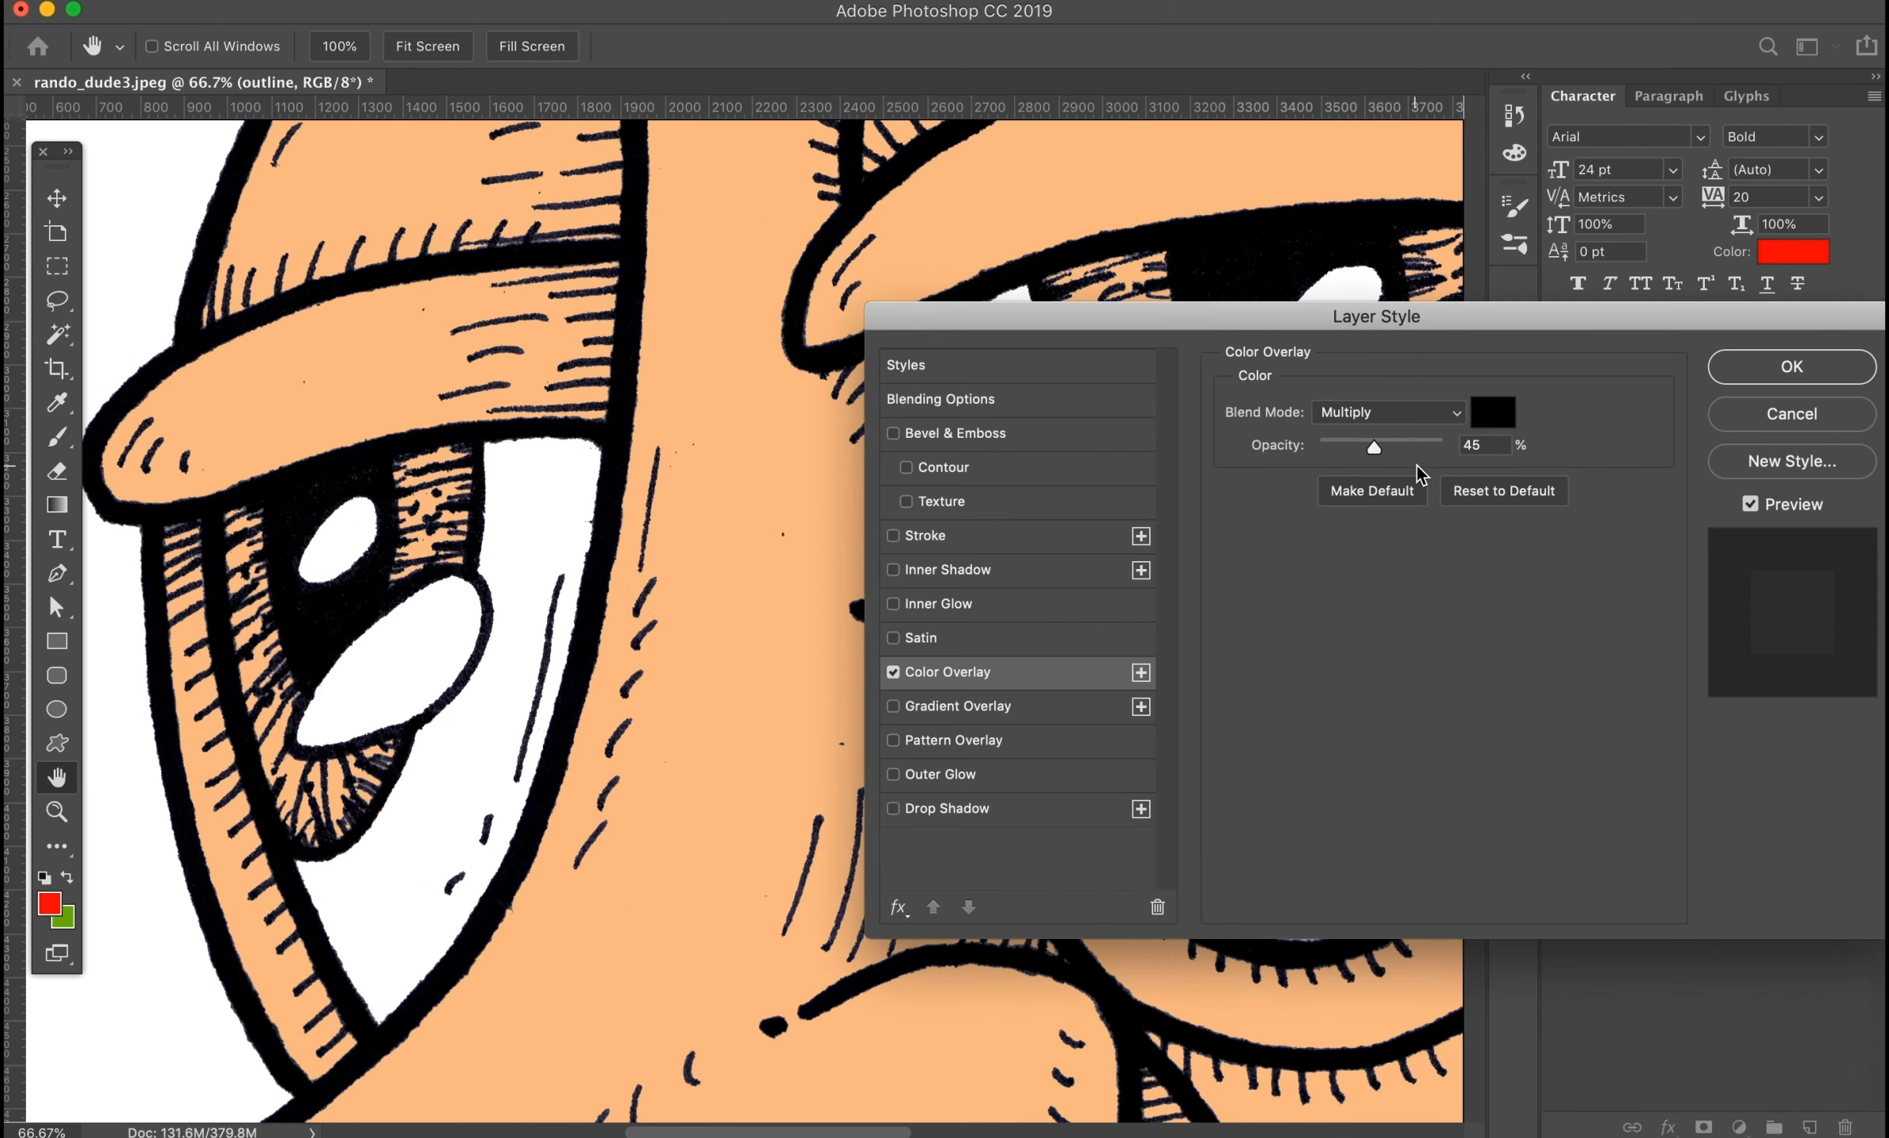
{"action": "mouse_move", "coordinate": [1376, 448]}
{"action": "left_mouse_down"}
{"action": "mouse_move", "coordinate": [1470, 442]}
{"action": "mouse_move", "coordinate": [1397, 449]}
{"action": "left_mouse_up"}
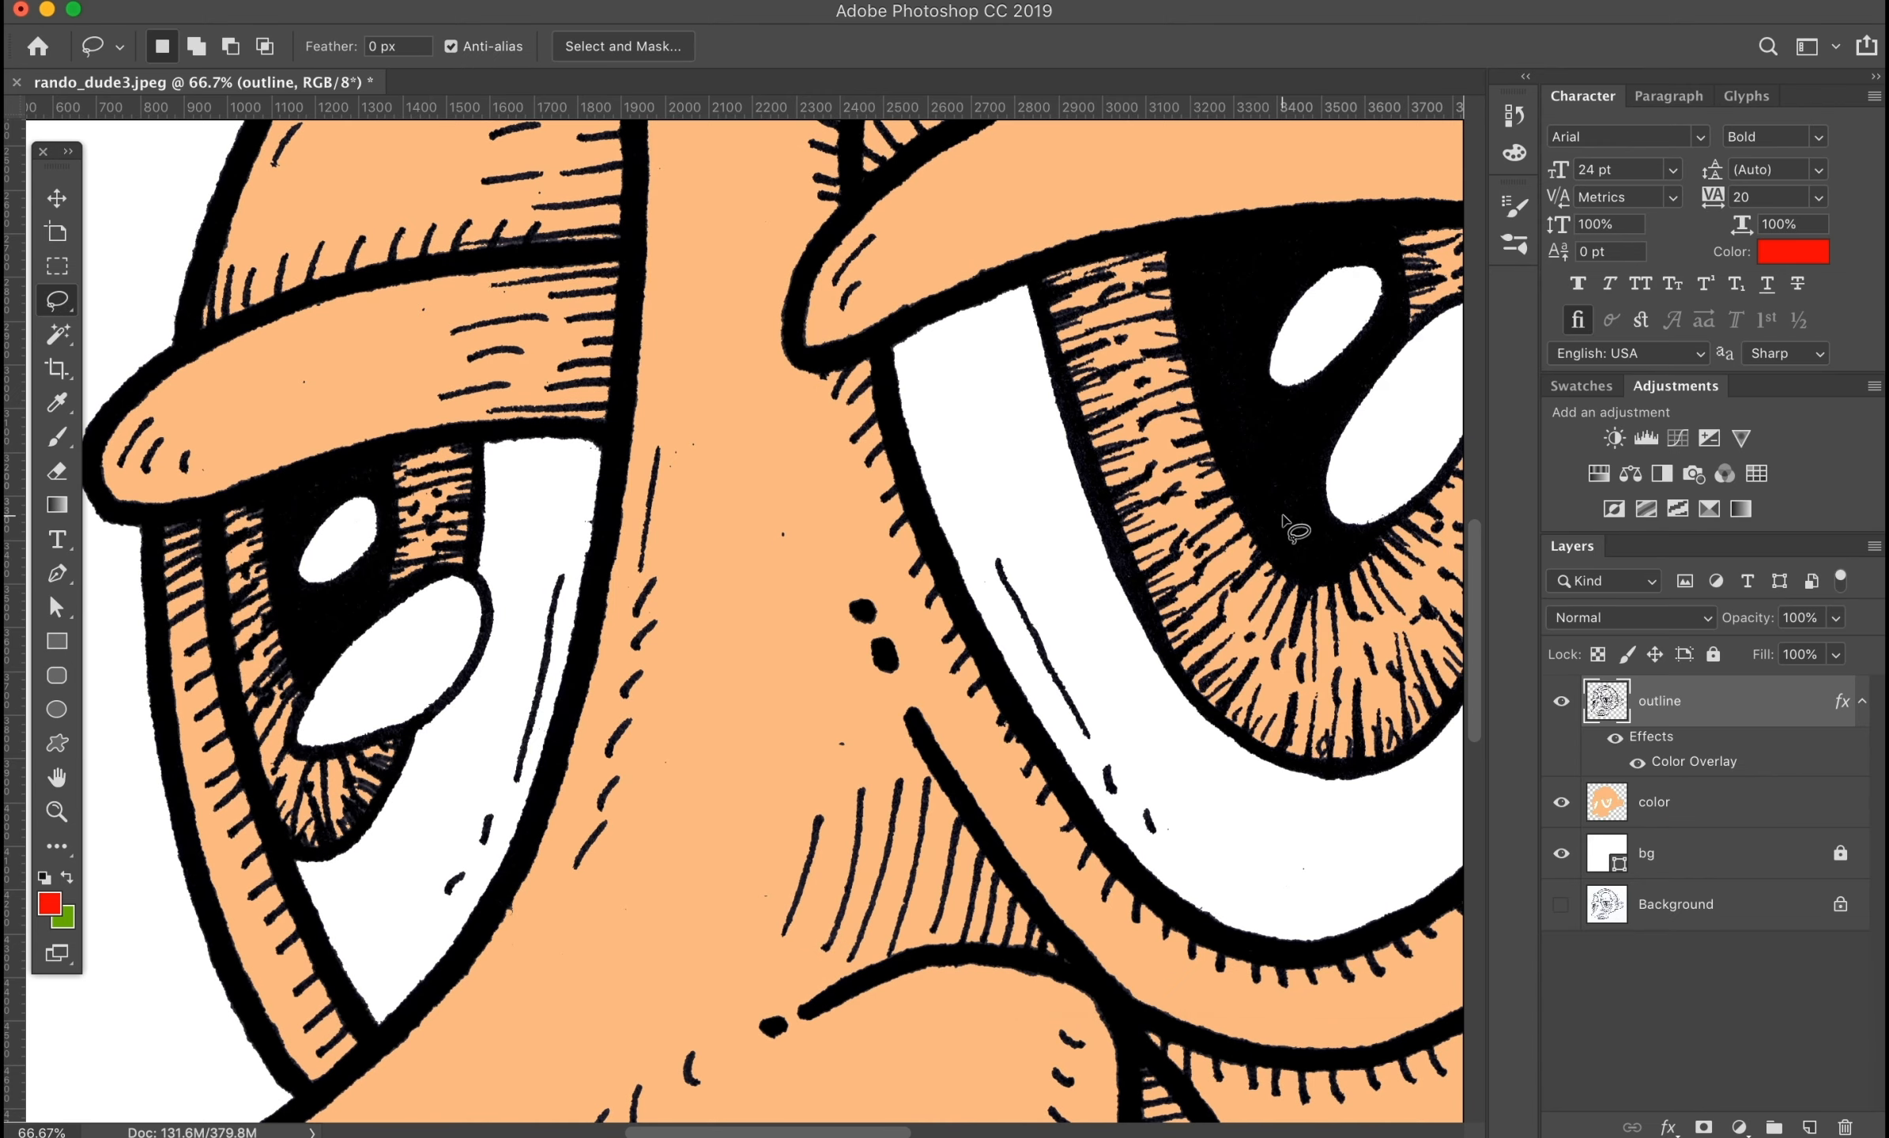
Step: Make the color layer active and lasso the mouth along the middle of its outline
{"action": "key", "text": "super+0"}
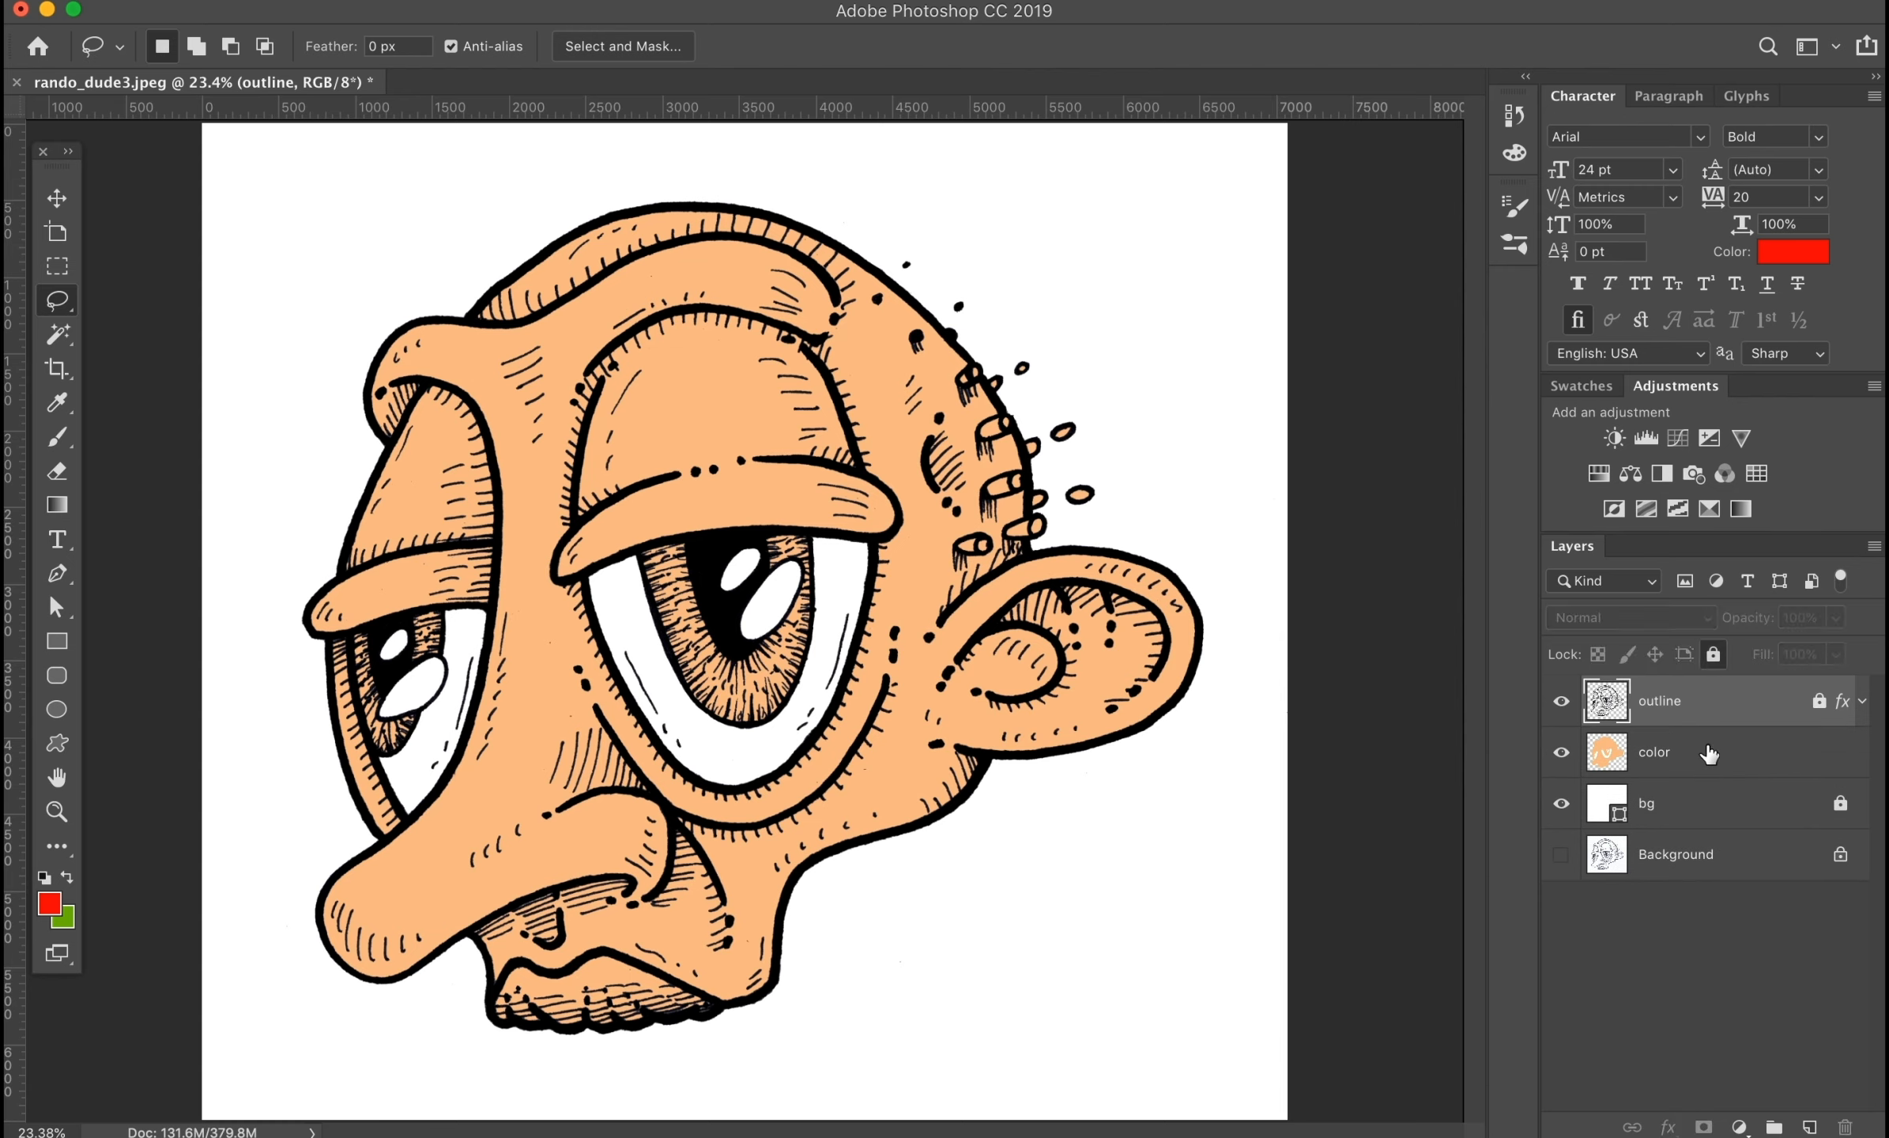
{"action": "left_click", "coordinate": [1708, 754]}
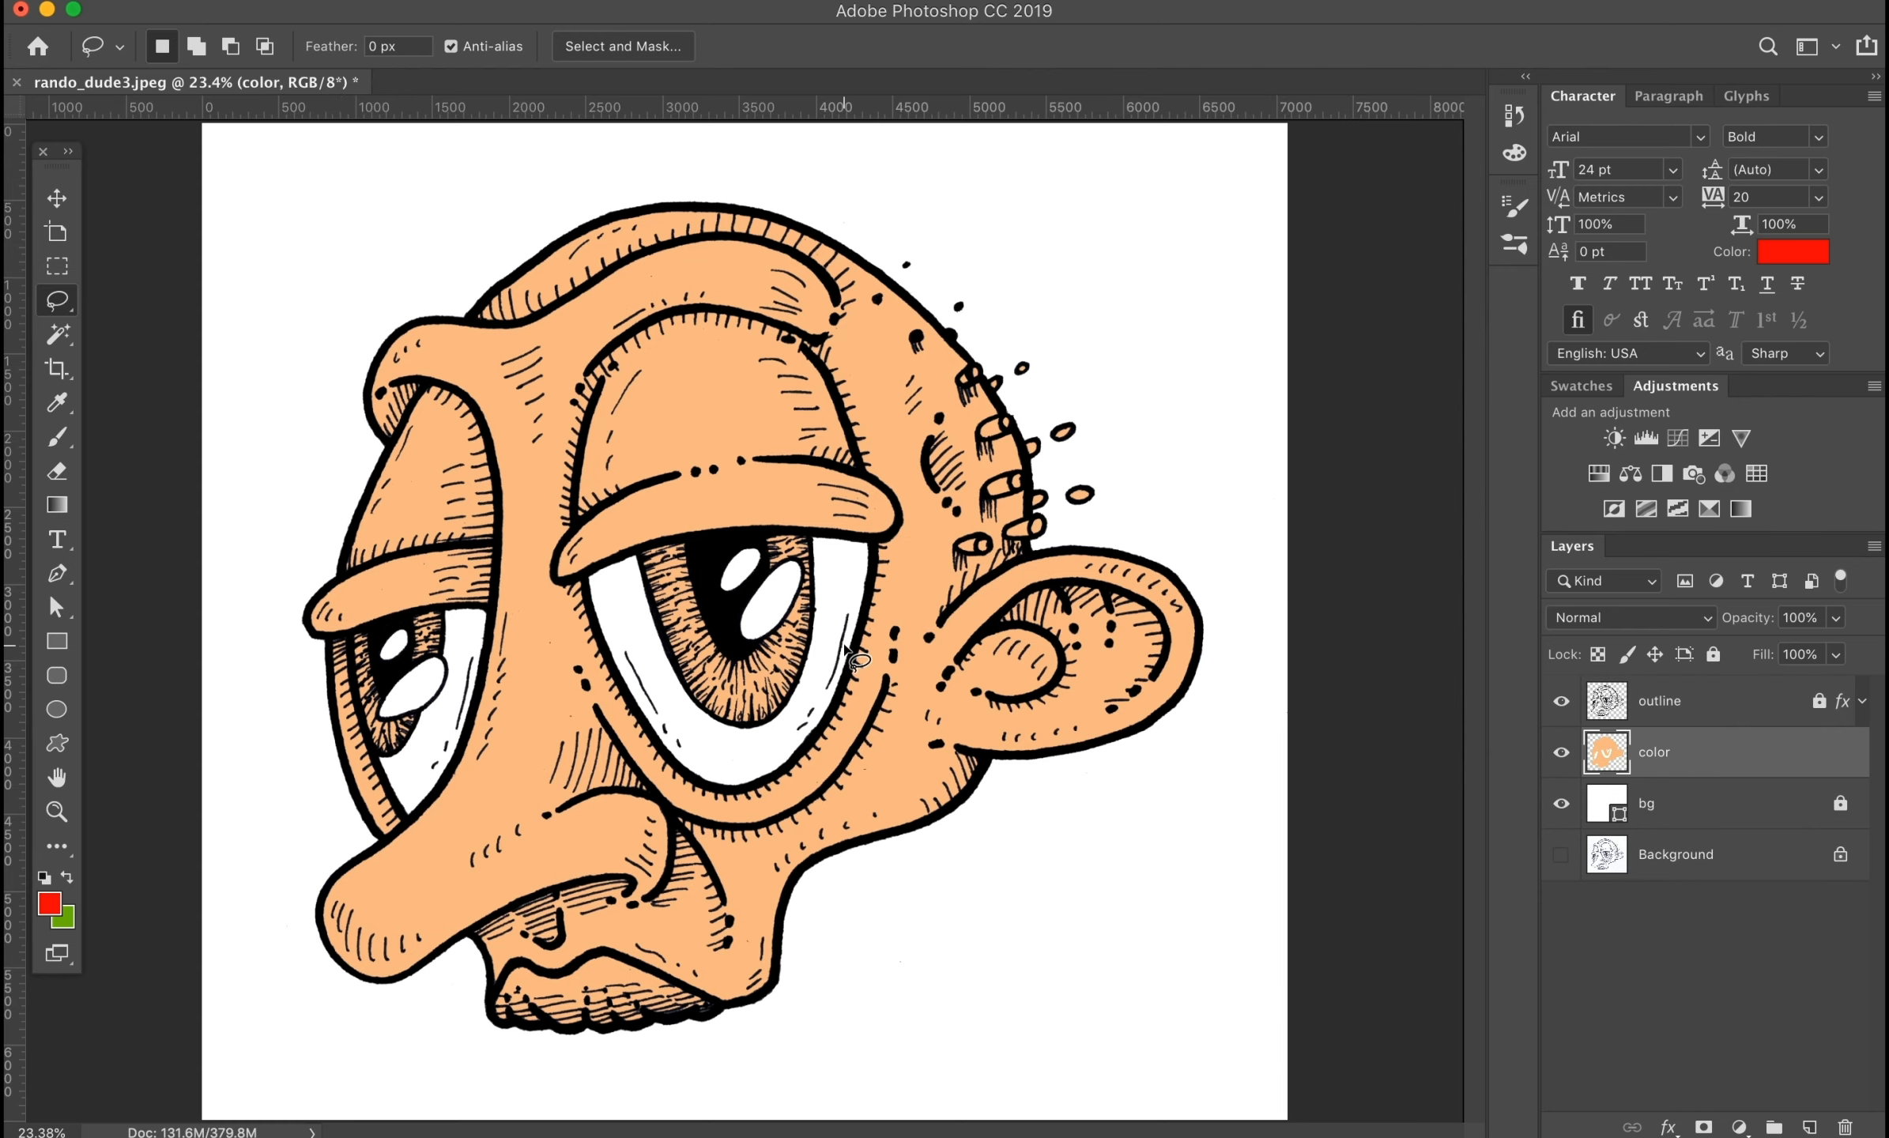
{"action": "scroll", "coordinate": [540, 723], "scroll_direction": "up", "scroll_amount": 5}
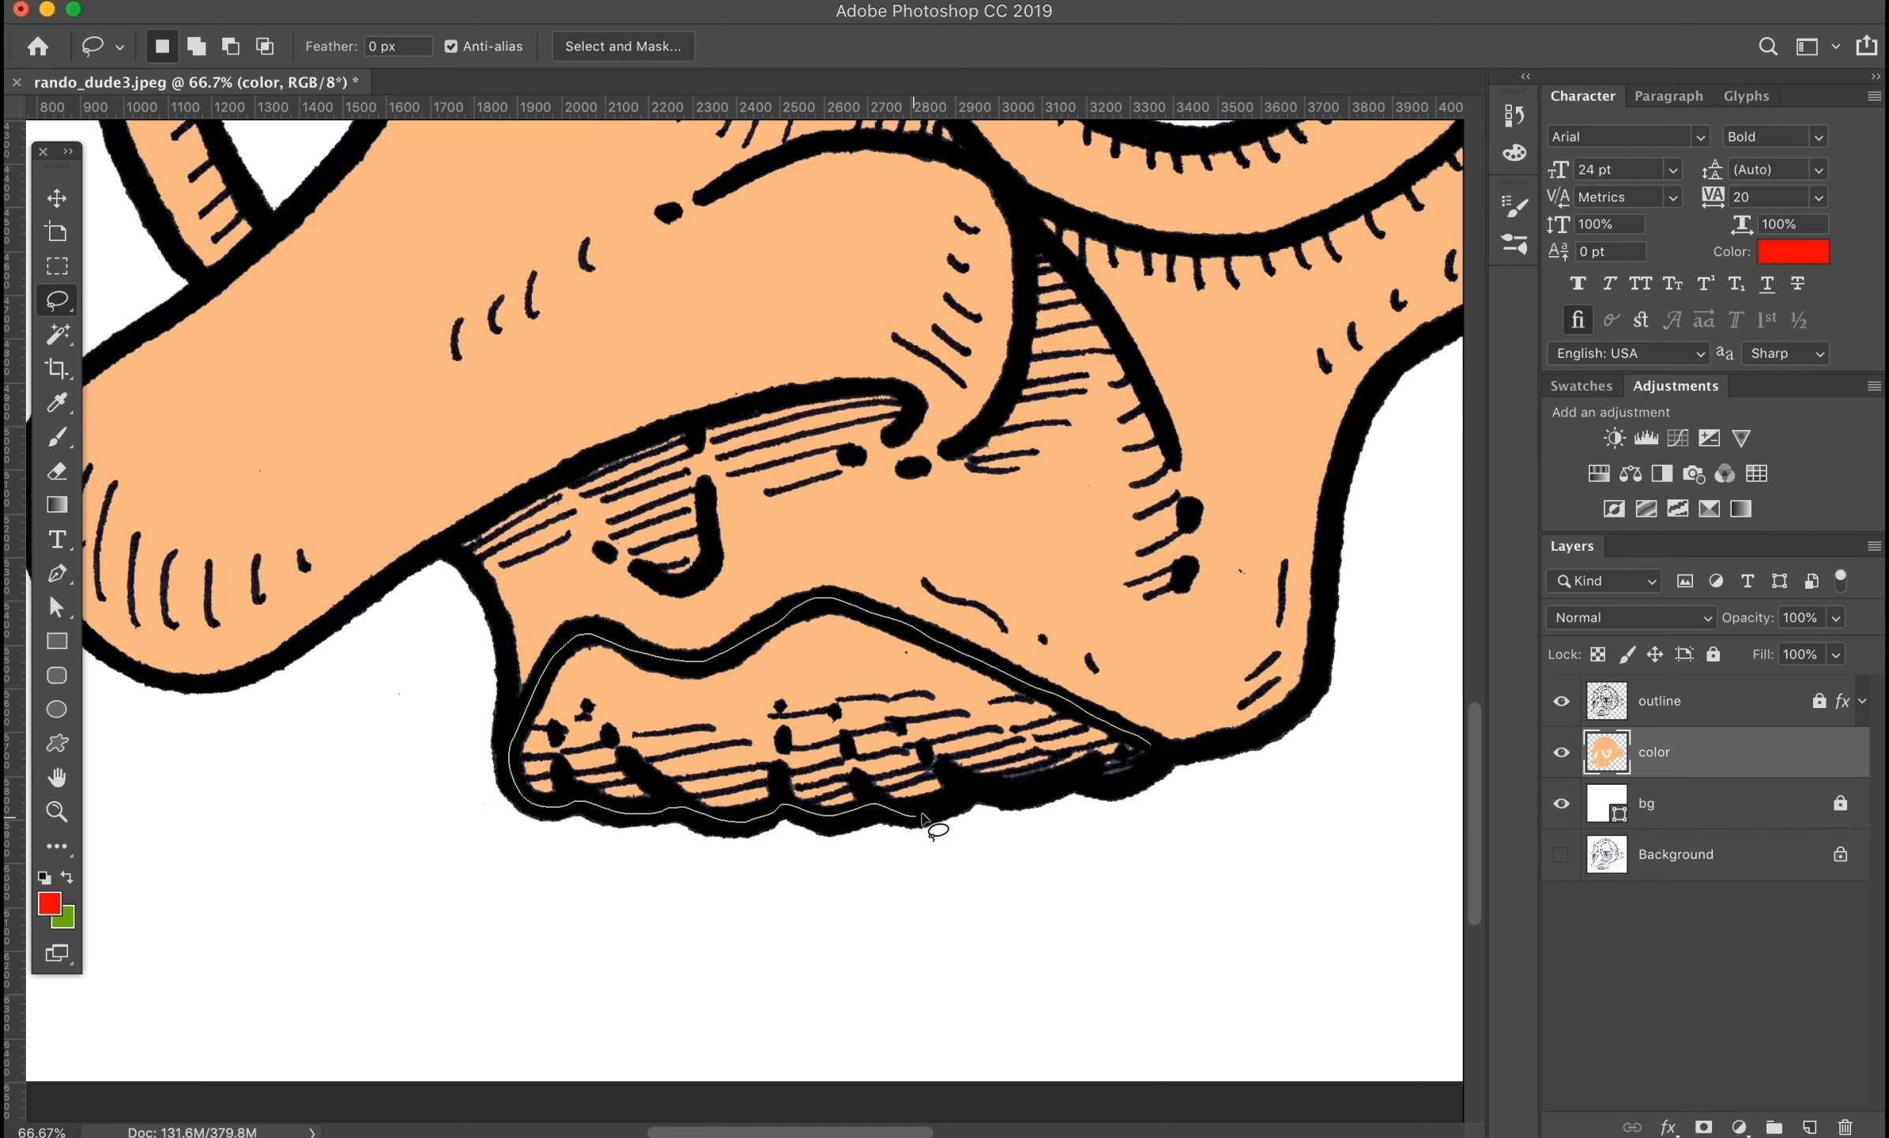
{"action": "mouse_move", "coordinate": [1148, 770]}
{"action": "left_mouse_down"}
{"action": "mouse_move", "coordinate": [1015, 718]}
{"action": "mouse_move", "coordinate": [624, 702]}
{"action": "left_mouse_up"}
Step: Paint the selected mouth area bright orange on the color layer with a 500-size brush
{"action": "left_click", "coordinate": [56, 437]}
{"action": "left_click", "coordinate": [49, 903]}
{"action": "left_click", "coordinate": [893, 672]}
{"action": "left_click", "coordinate": [1434, 670]}
{"action": "left_click", "coordinate": [1509, 988]}
{"action": "left_click", "coordinate": [1717, 655]}
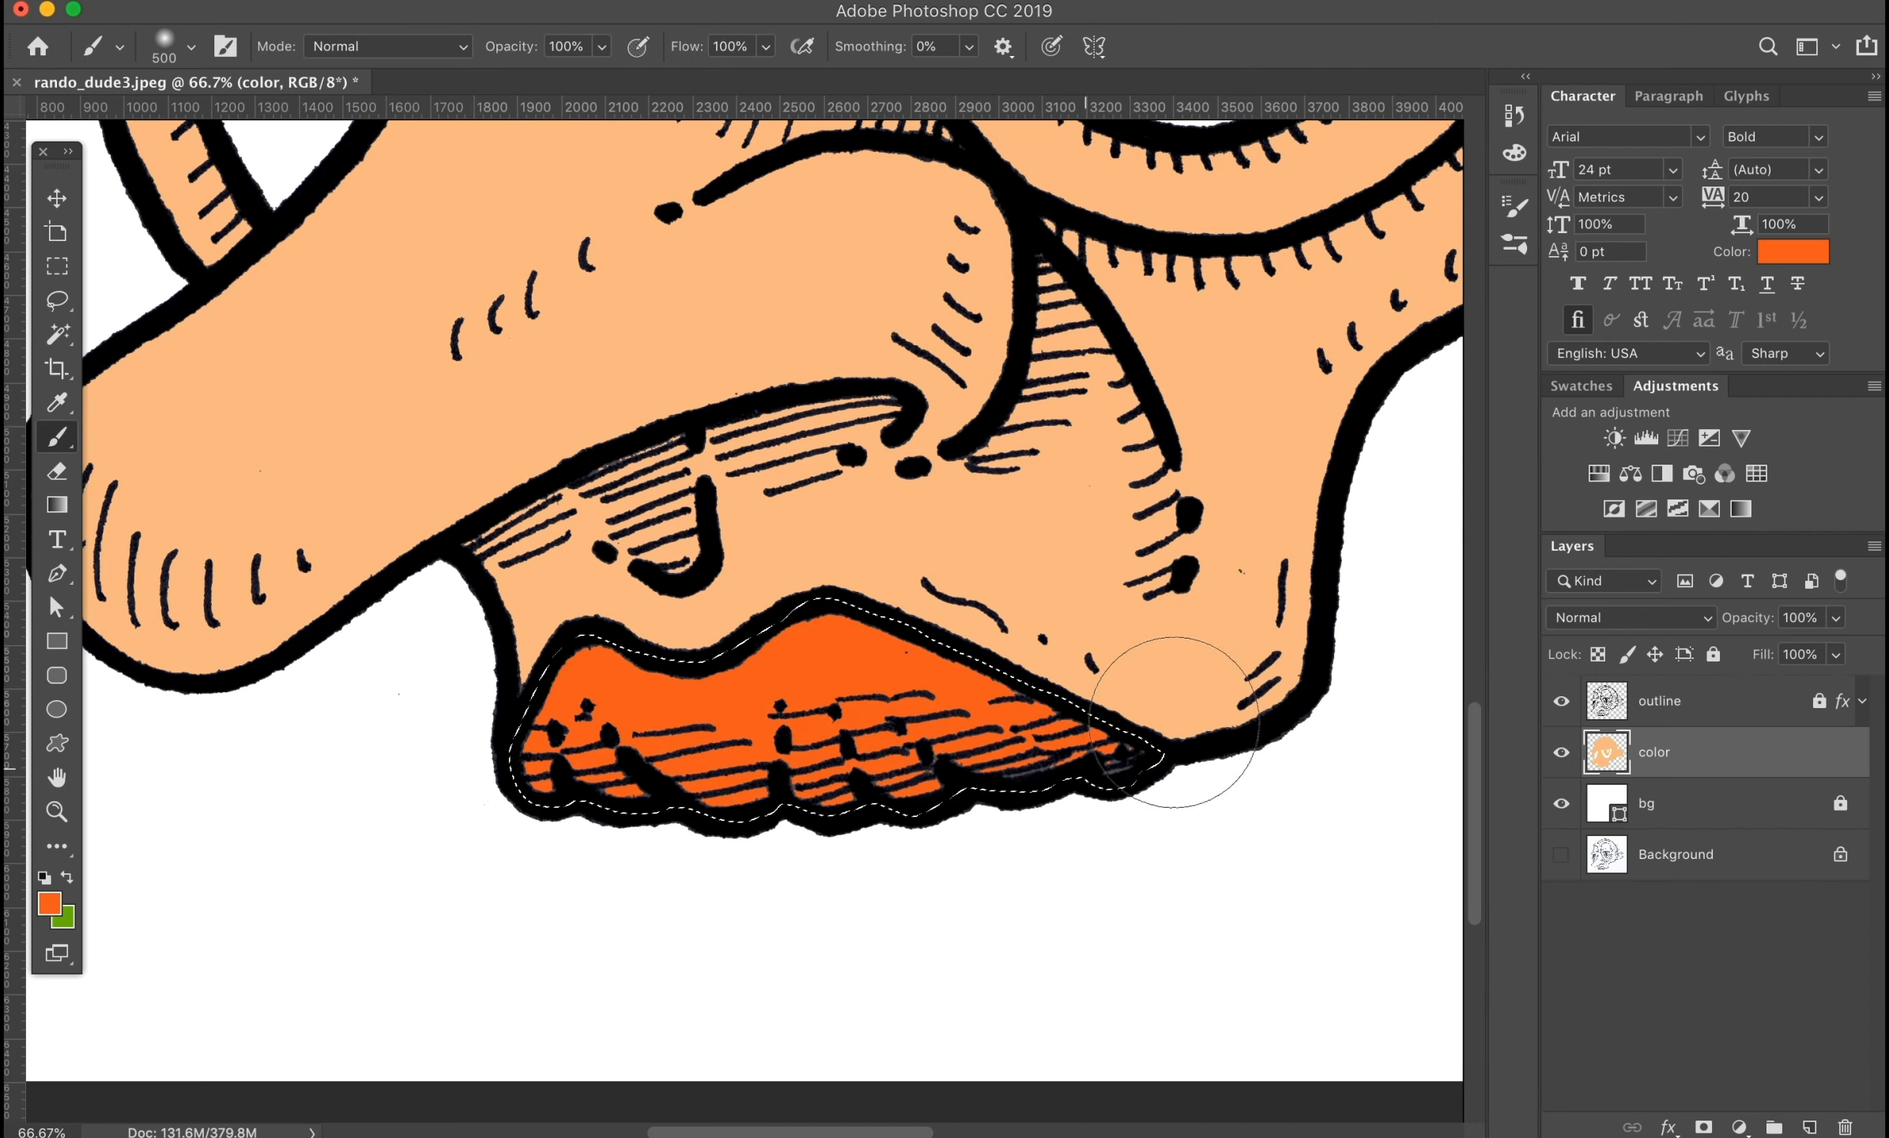
{"action": "left_click", "coordinate": [1708, 703]}
{"action": "left_click", "coordinate": [1655, 753]}
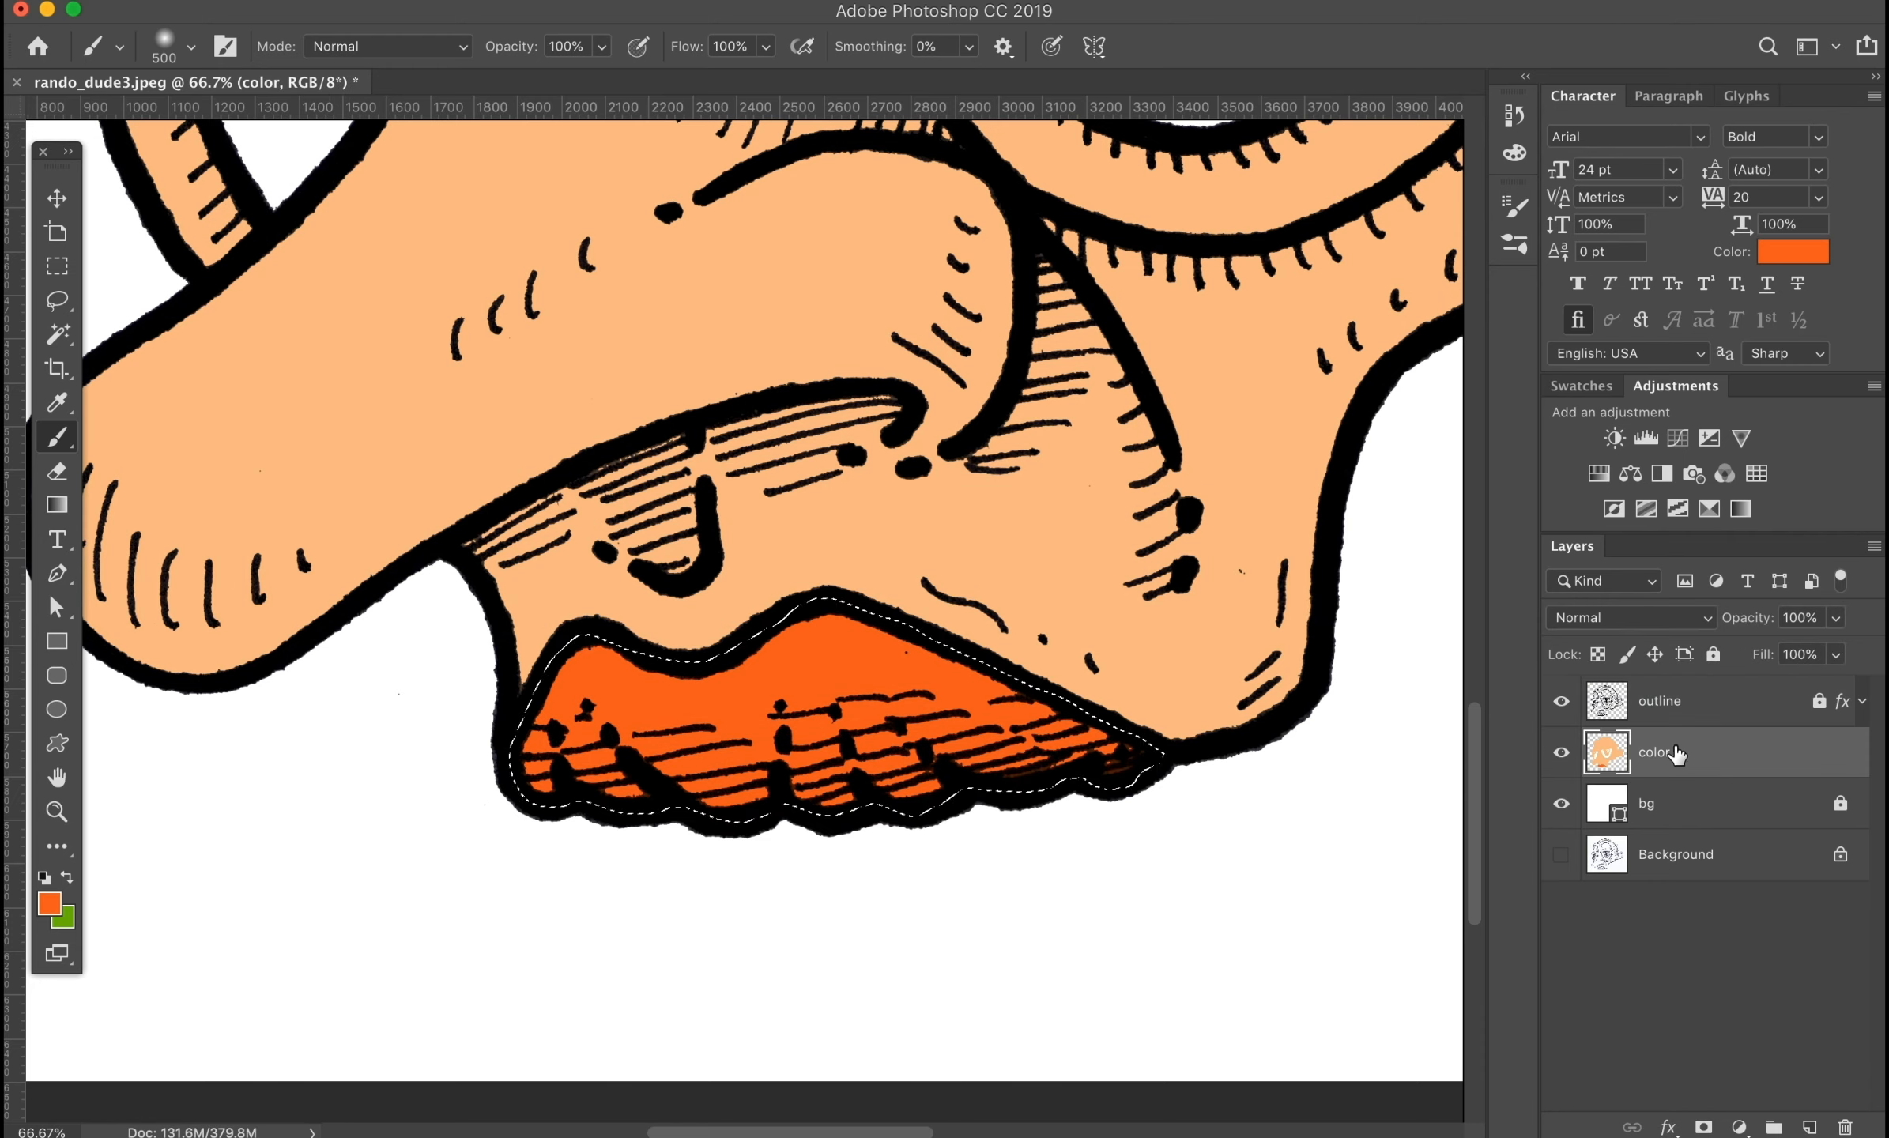
Step: Shade the lower part of the mouth with progressively darker reds, reducing the brush size to 300
{"action": "left_click", "coordinate": [49, 910]}
{"action": "left_click", "coordinate": [1477, 720]}
{"action": "left_click", "coordinate": [1735, 655]}
{"action": "left_click_drag", "start_coordinate": [1107, 830], "coordinate": [710, 805]}
{"action": "left_click", "coordinate": [49, 910]}
{"action": "left_click", "coordinate": [1495, 998]}
{"action": "left_click", "coordinate": [1741, 655]}
{"action": "left_click", "coordinate": [49, 904]}
{"action": "left_click", "coordinate": [1741, 655]}
{"action": "key", "text": "bracketleft"}
{"action": "key", "text": "bracketleft"}
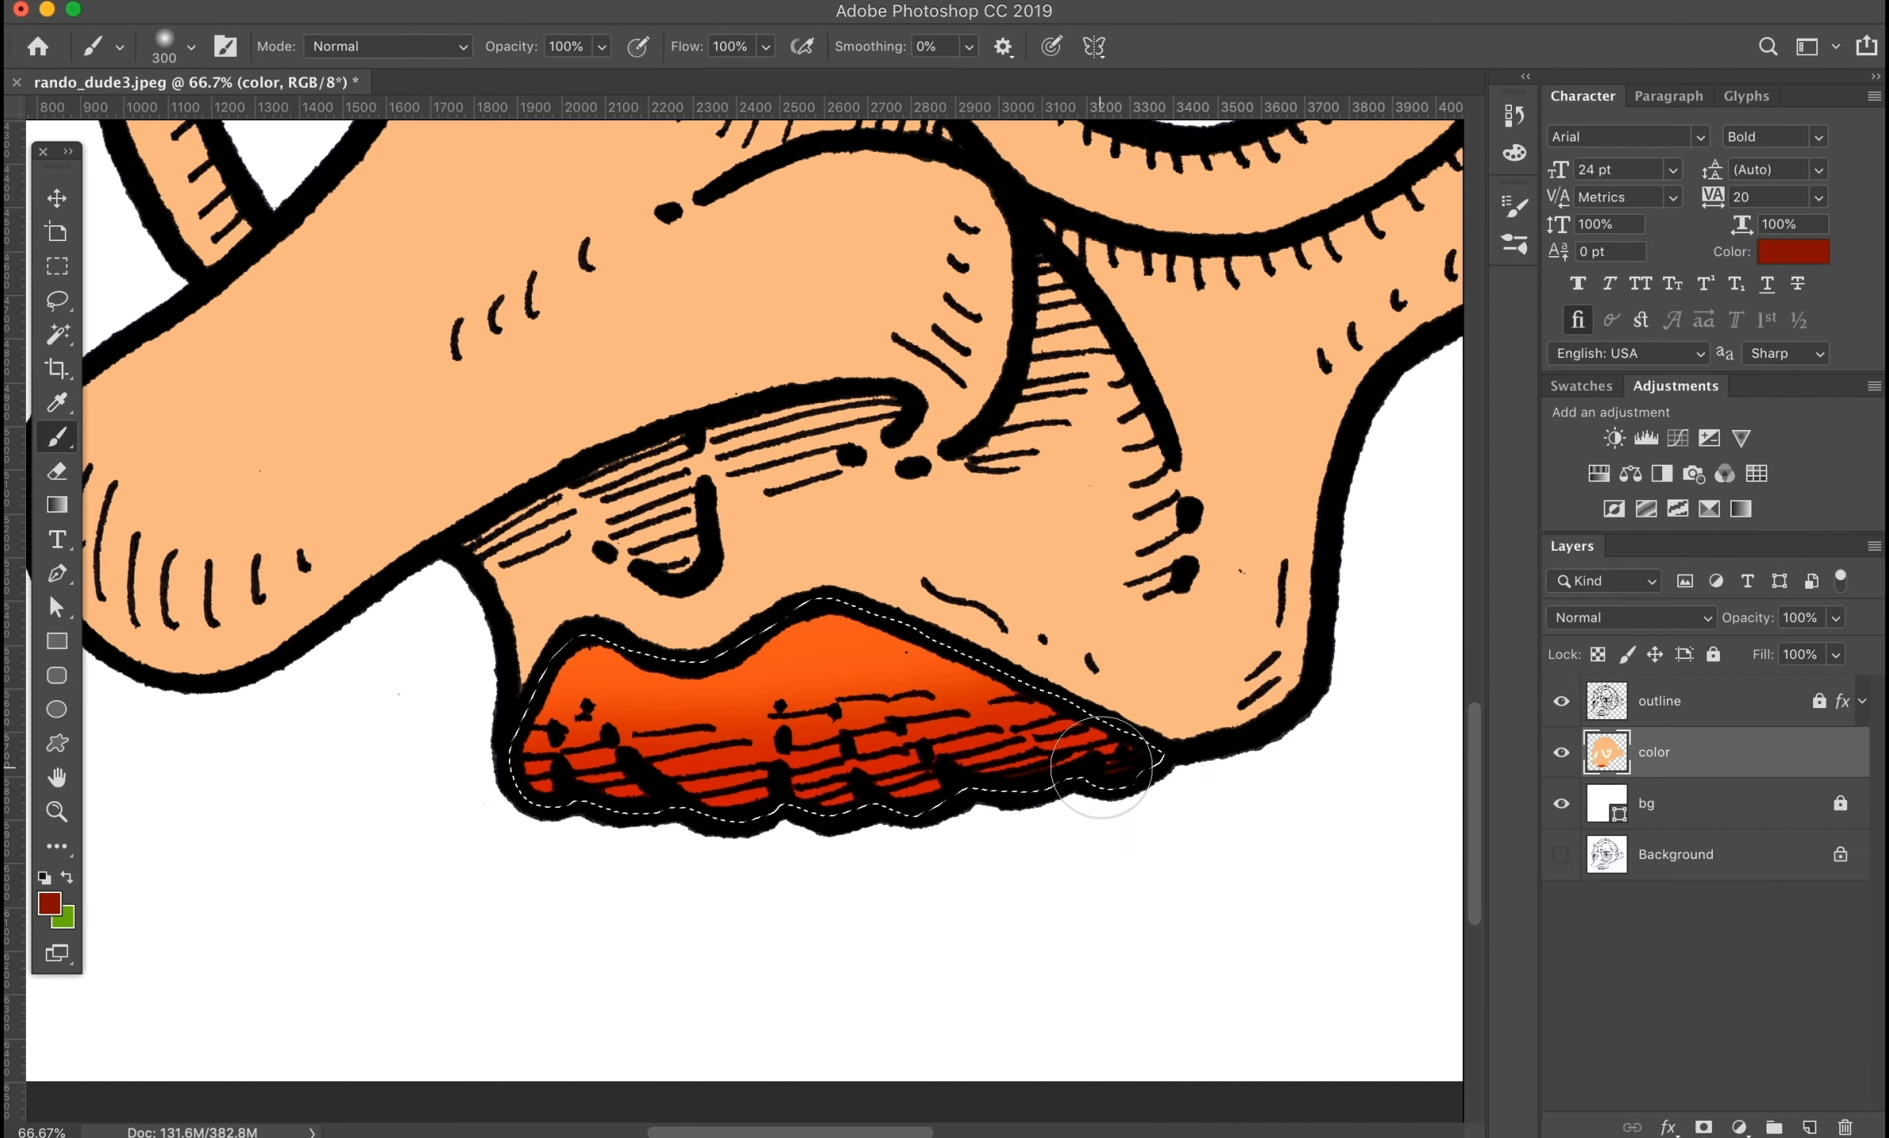
Step: Deepen the mouth's lower edge with very dark red at brush size 200, and set the foreground color to light orange
{"action": "left_click", "coordinate": [49, 904]}
{"action": "left_click", "coordinate": [1353, 905]}
{"action": "left_click", "coordinate": [1741, 655]}
{"action": "key", "text": "bracketleft"}
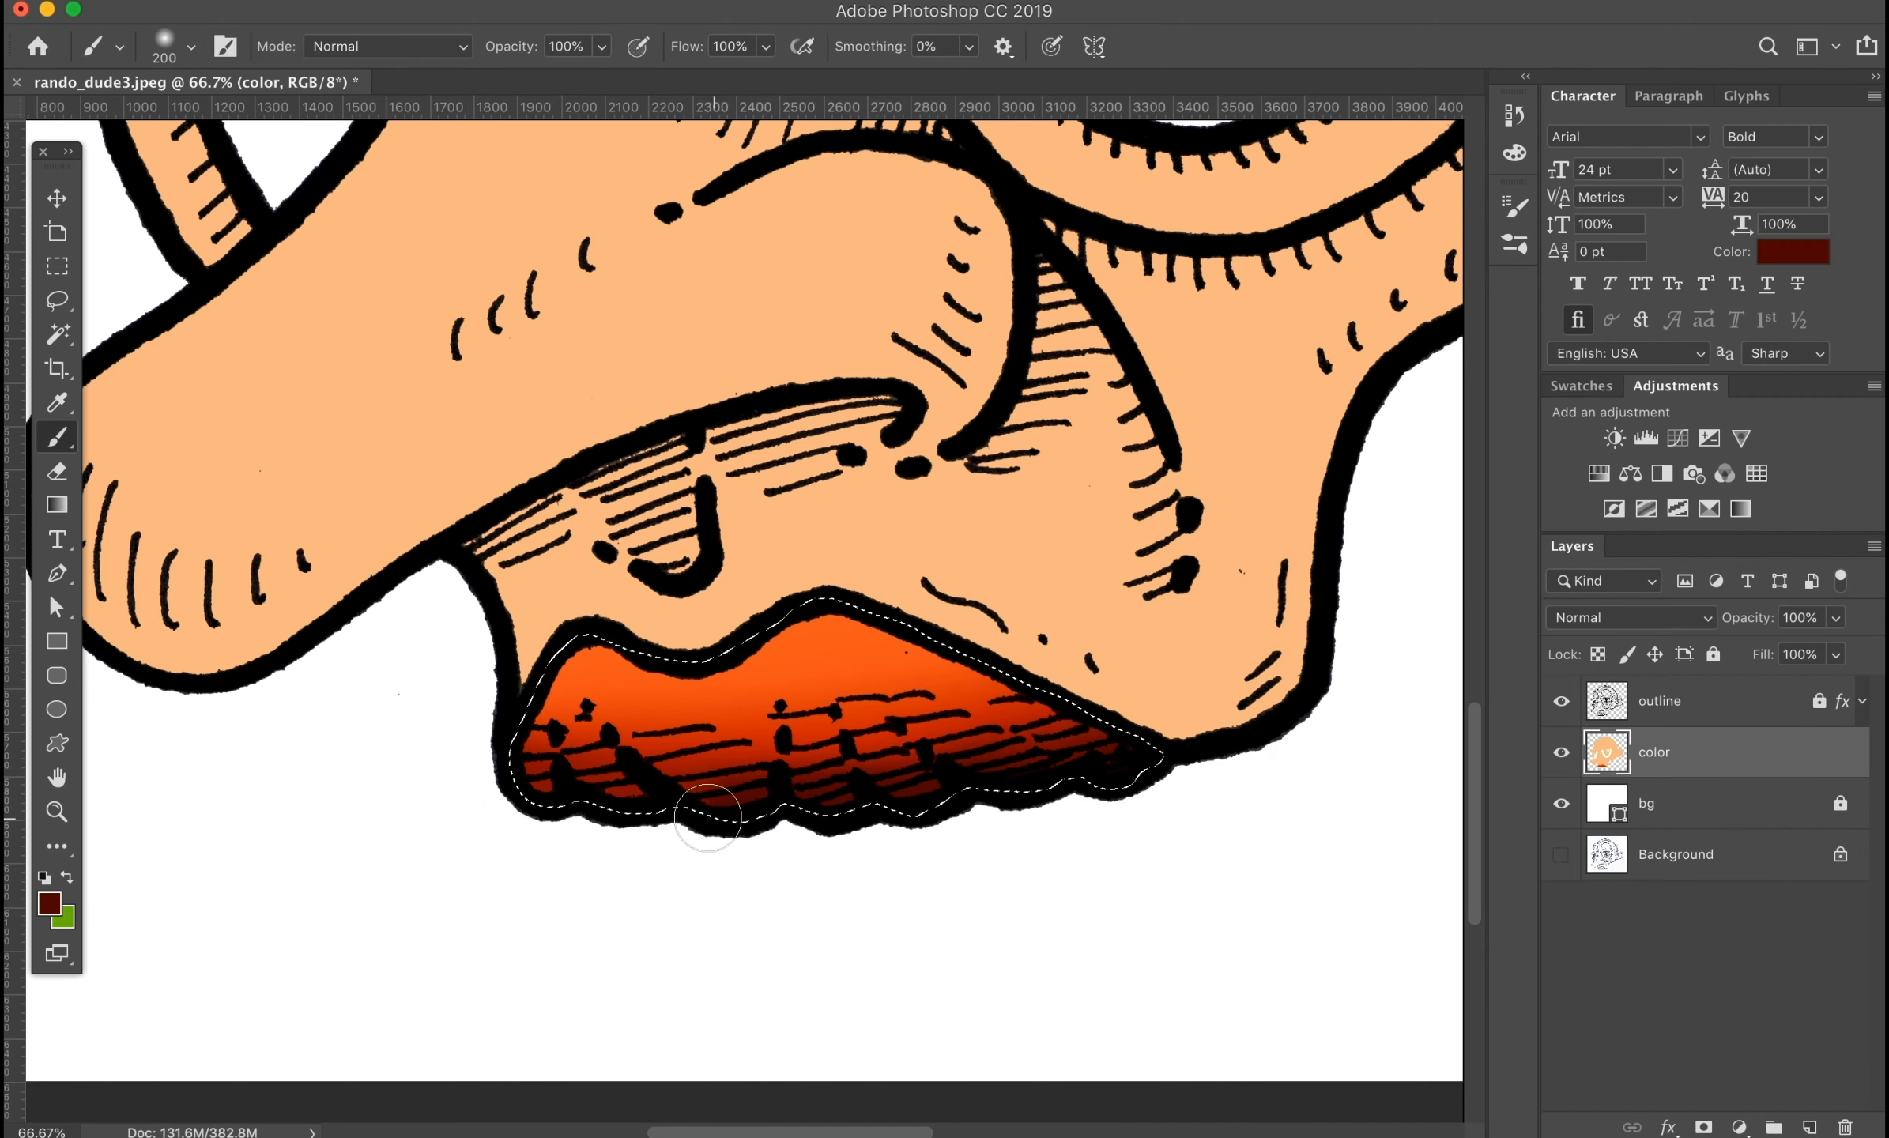
{"action": "left_click", "coordinate": [49, 904]}
{"action": "left_click", "coordinate": [1741, 654]}
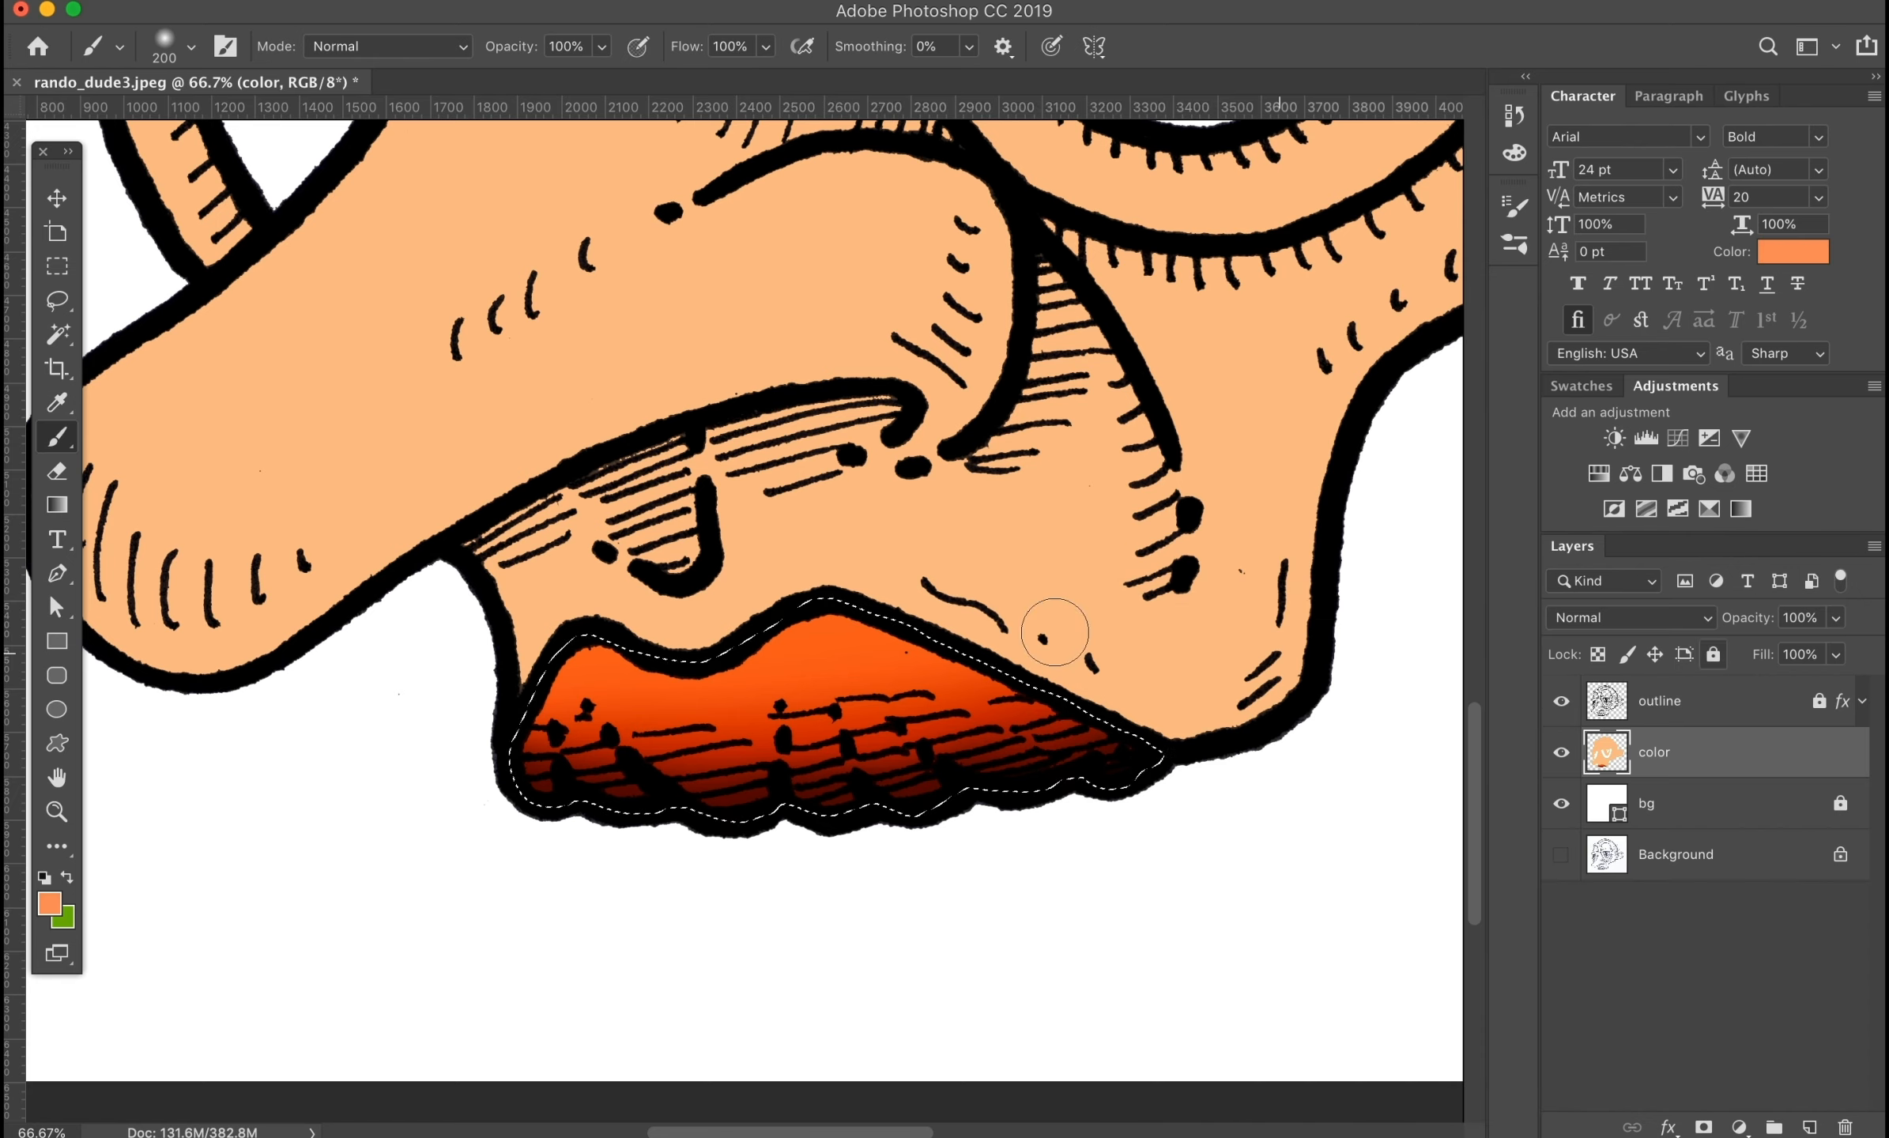
{"action": "key", "text": "super+h"}
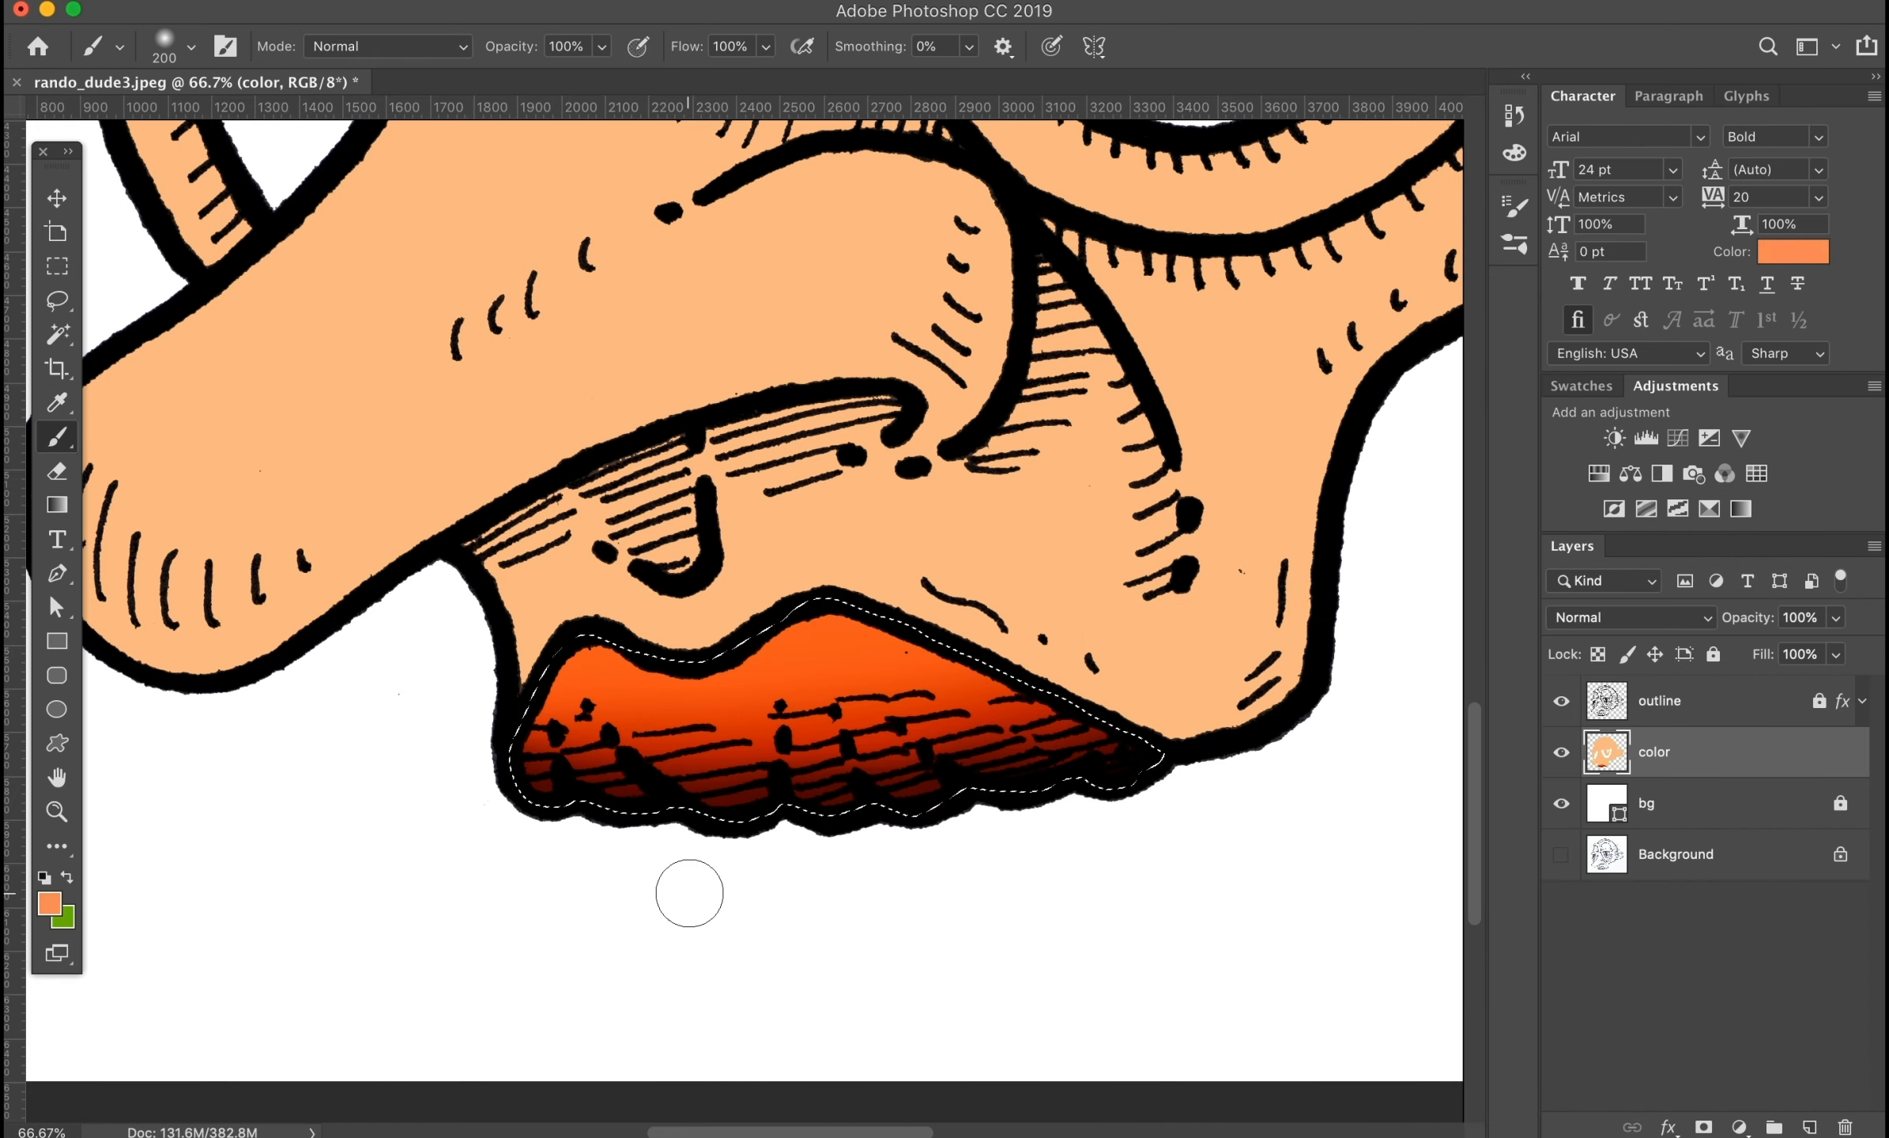
Step: Lasso around the iris of the larger eye, following its black outline
{"action": "scroll", "coordinate": [766, 873], "scroll_direction": "up", "scroll_amount": 10}
{"action": "key", "text": "l"}
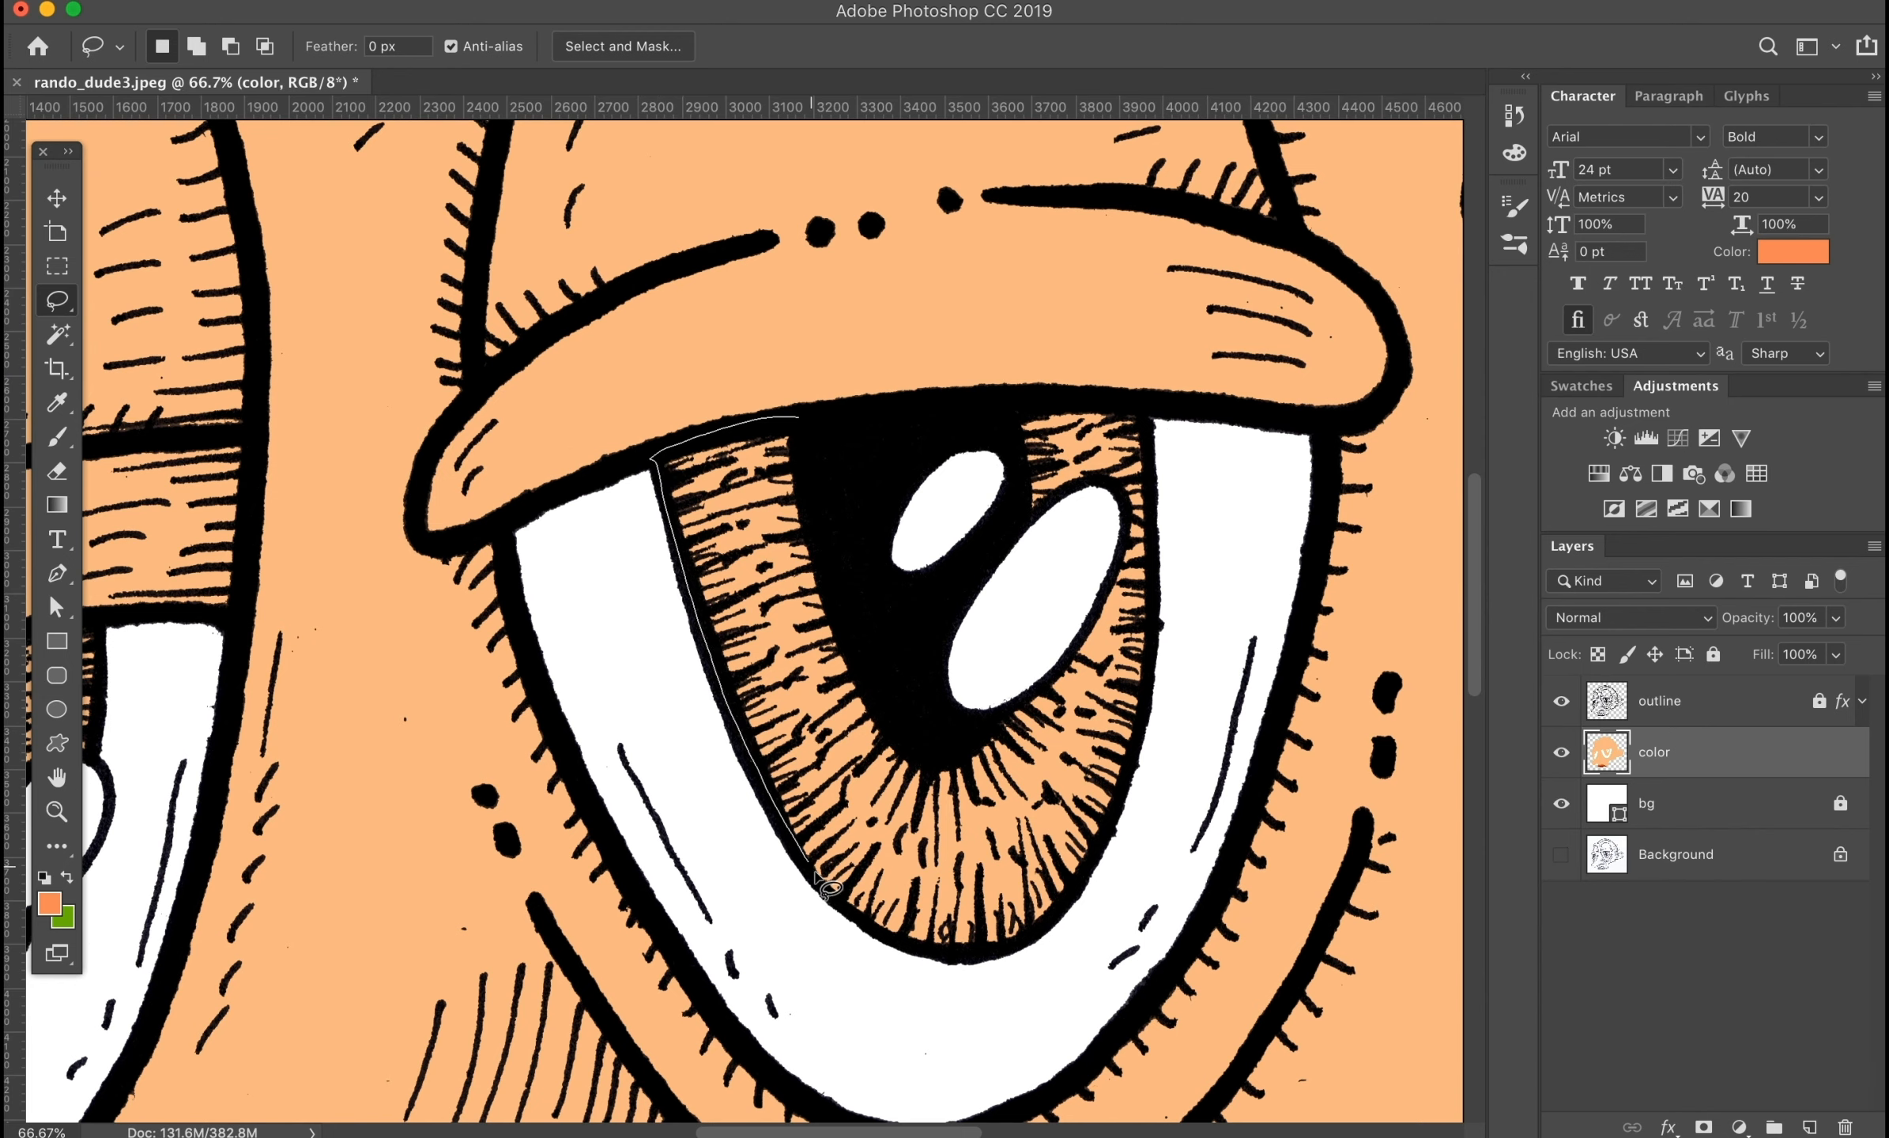
{"action": "left_click_drag", "start_coordinate": [952, 399], "coordinate": [798, 417]}
{"action": "mouse_move", "coordinate": [853, 915]}
{"action": "left_mouse_down"}
{"action": "mouse_move", "coordinate": [883, 779]}
{"action": "mouse_move", "coordinate": [816, 575]}
{"action": "mouse_move", "coordinate": [822, 663]}
{"action": "mouse_move", "coordinate": [751, 535]}
{"action": "left_mouse_up"}
Step: Refine the iris selection's edge along the lower curve and sides so it runs inside the black outline
{"action": "key", "text": "super+plus"}
{"action": "key", "text": "super+plus"}
{"action": "key", "text": "super+plus"}
{"action": "left_click_drag", "start_coordinate": [561, 599], "coordinate": [869, 808]}
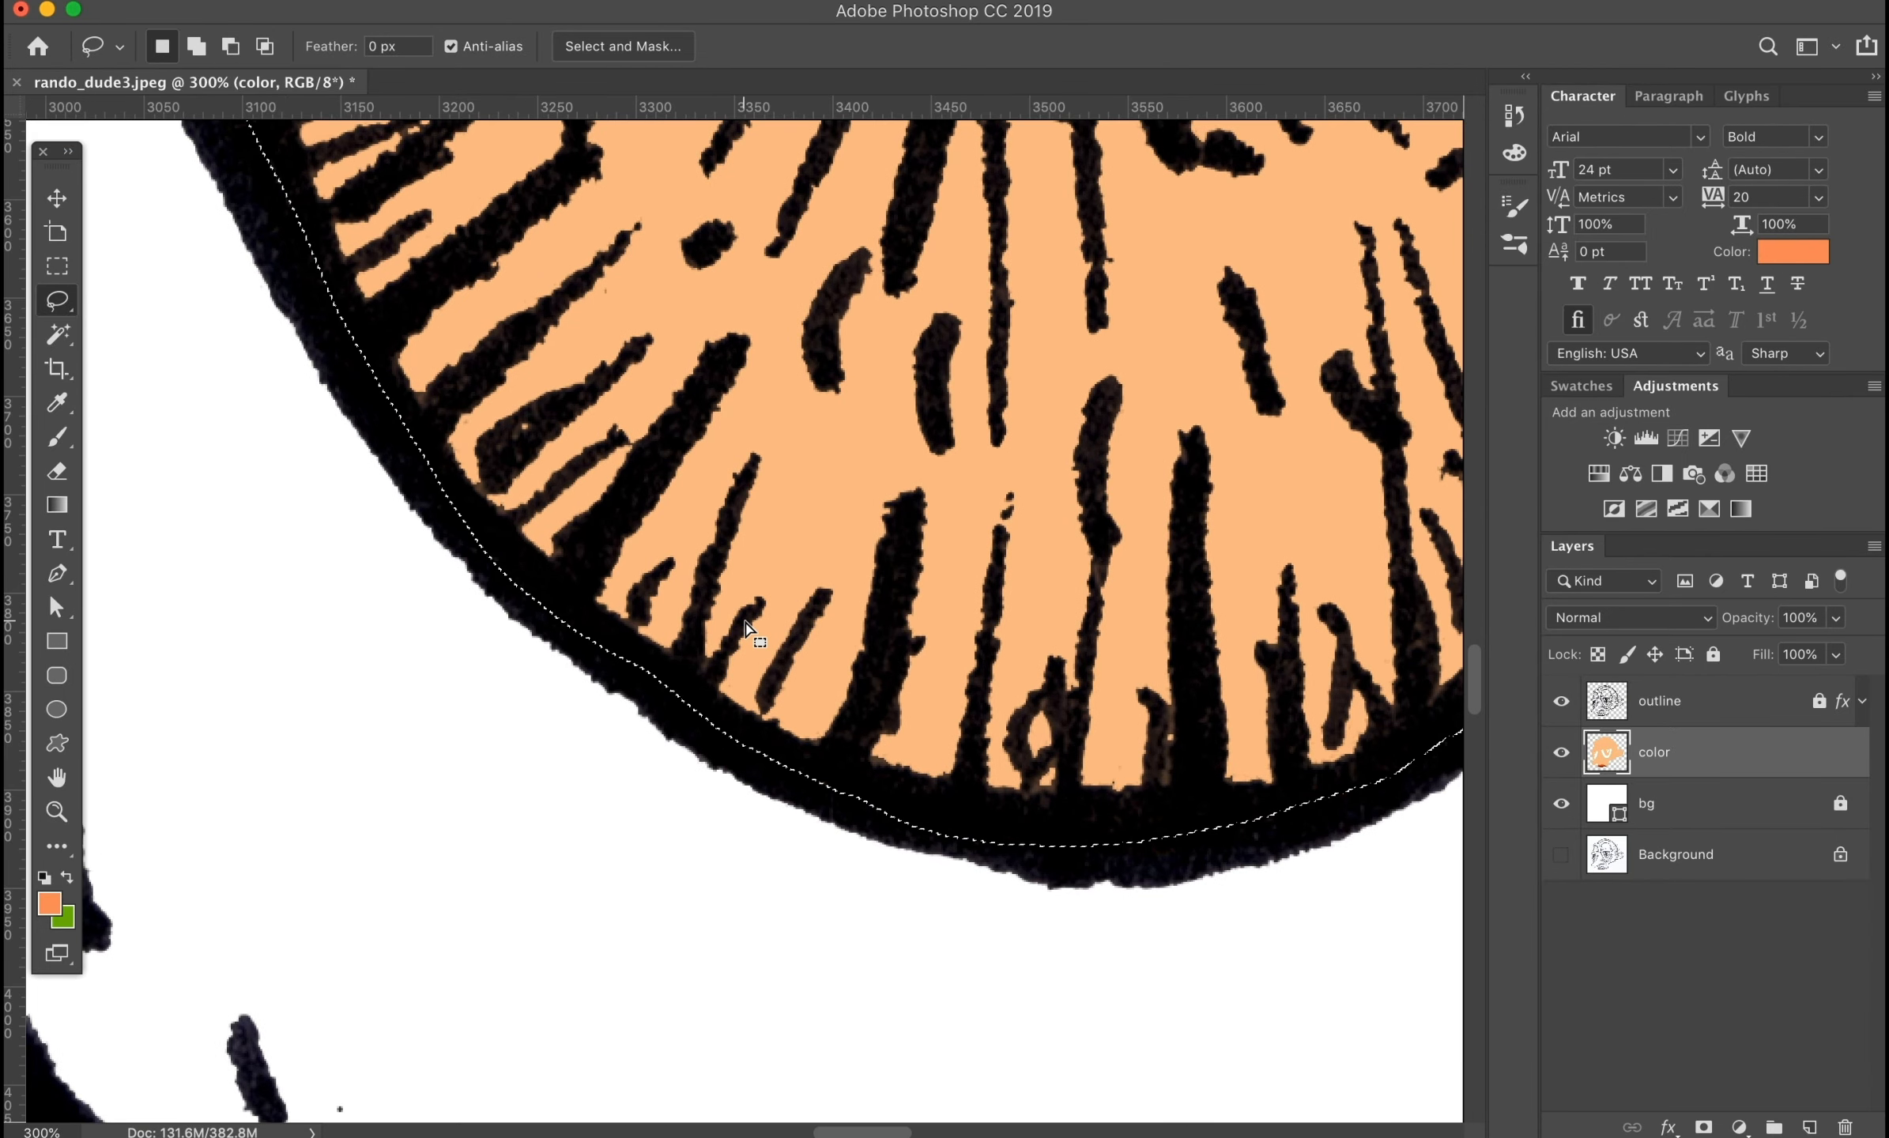
{"action": "mouse_move", "coordinate": [773, 759]}
{"action": "left_mouse_down"}
{"action": "mouse_move", "coordinate": [1016, 843]}
{"action": "mouse_move", "coordinate": [771, 823]}
{"action": "left_mouse_up"}
{"action": "left_click_drag", "start_coordinate": [688, 712], "coordinate": [198, 811]}
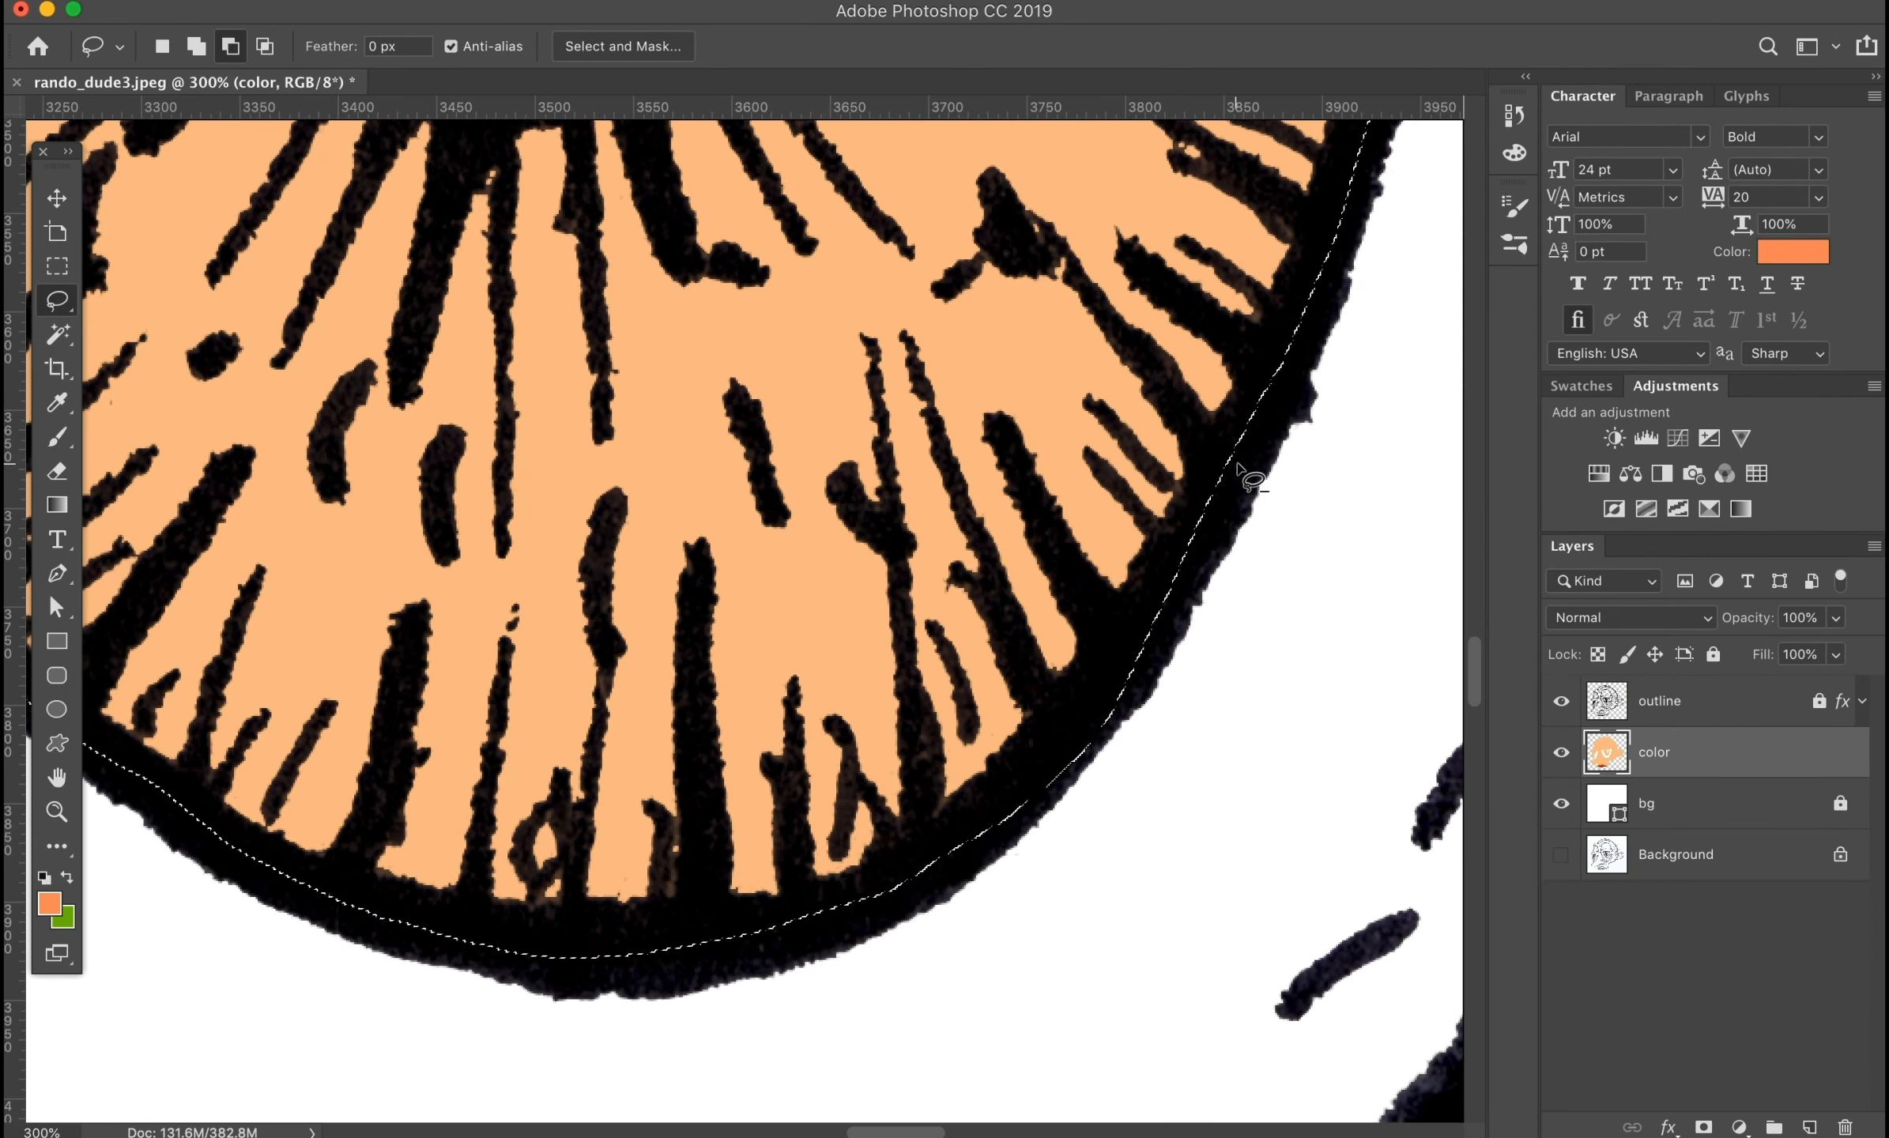
{"action": "mouse_move", "coordinate": [1257, 478]}
{"action": "left_mouse_down"}
{"action": "mouse_move", "coordinate": [1077, 757]}
{"action": "mouse_move", "coordinate": [929, 888]}
{"action": "left_mouse_up"}
{"action": "left_click_drag", "start_coordinate": [1189, 607], "coordinate": [988, 1098]}
{"action": "left_click_drag", "start_coordinate": [1178, 260], "coordinate": [1157, 584]}
{"action": "mouse_move", "coordinate": [1209, 158]}
{"action": "left_mouse_down"}
{"action": "mouse_move", "coordinate": [1188, 510]}
{"action": "mouse_move", "coordinate": [1581, 988]}
{"action": "left_mouse_up"}
{"action": "left_click_drag", "start_coordinate": [446, 421], "coordinate": [987, 322]}
Step: Subtract the small upper highlight of the larger eye from the iris selection
{"action": "key", "text": "super+minus"}
{"action": "left_click_drag", "start_coordinate": [917, 505], "coordinate": [569, 368]}
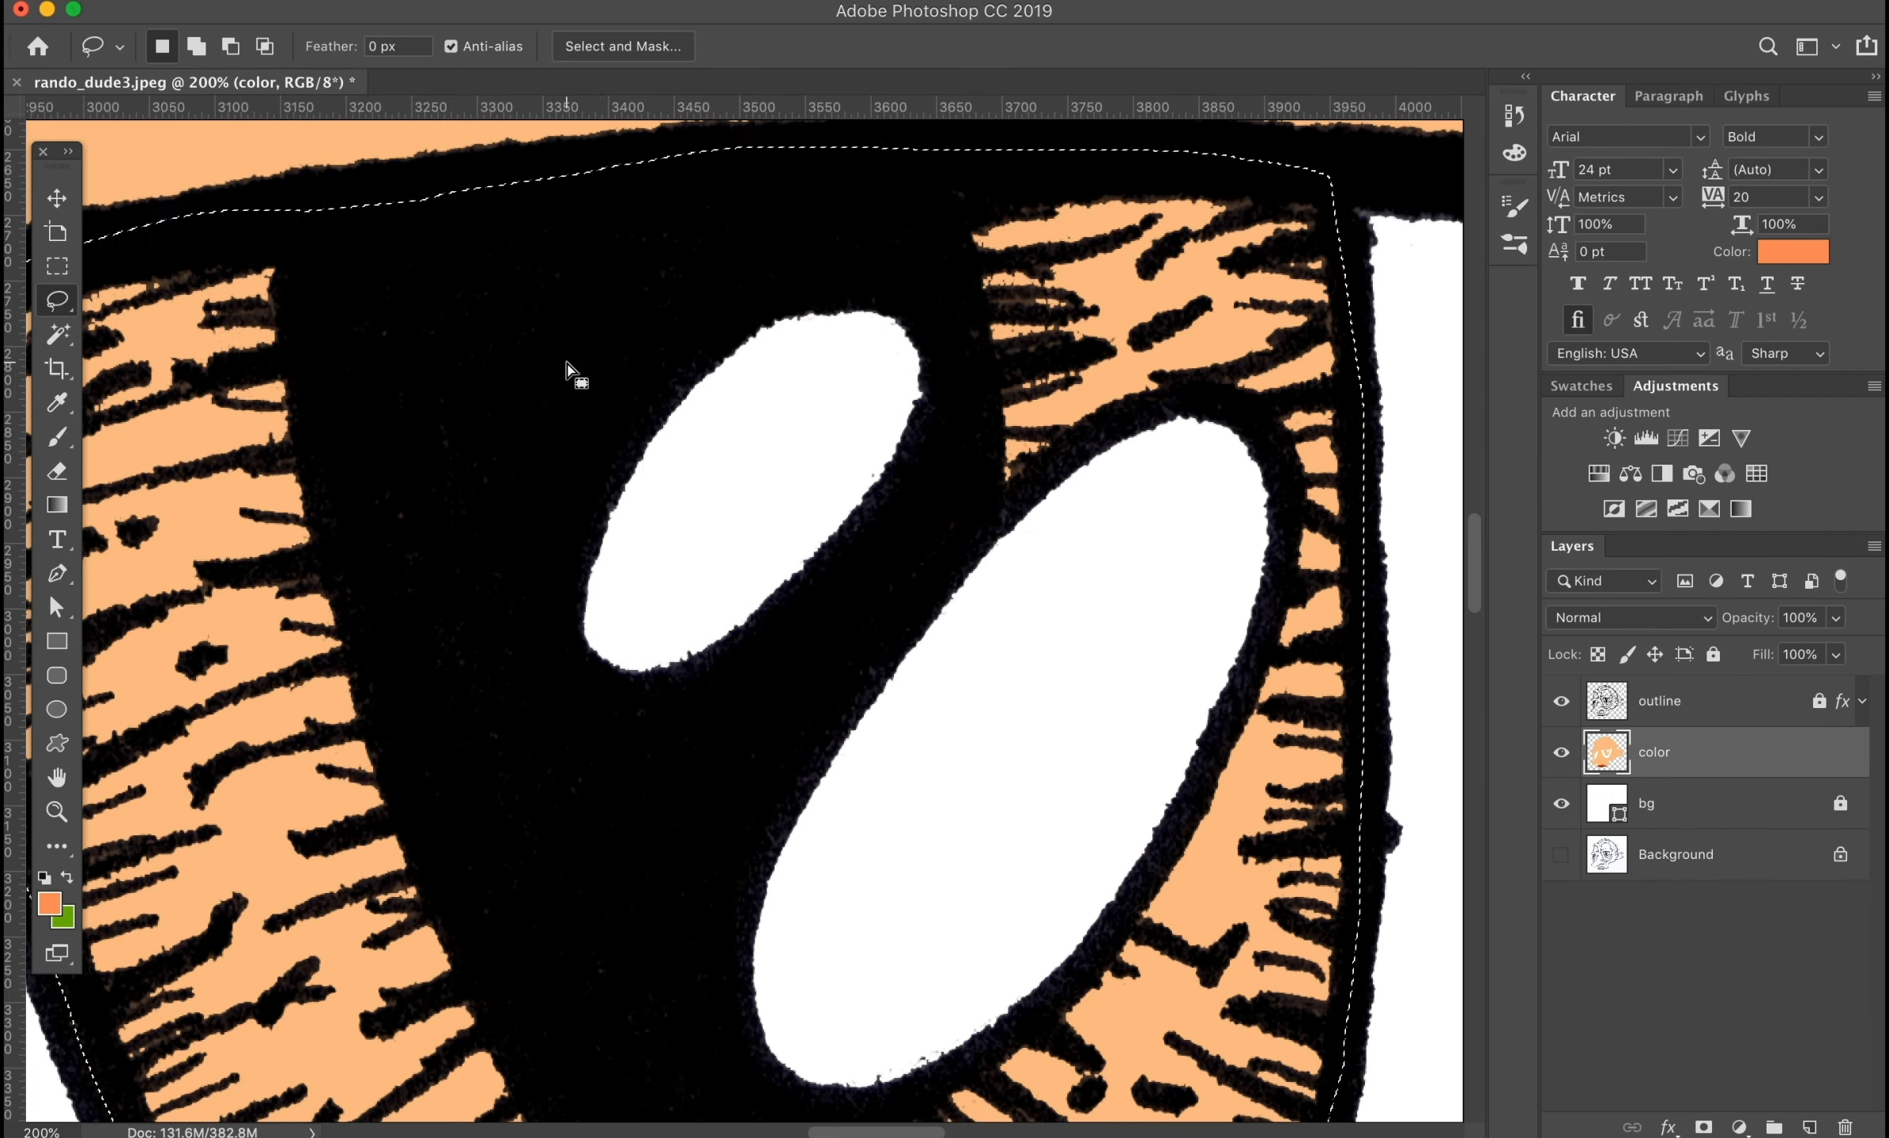
{"action": "left_click_drag", "start_coordinate": [790, 296], "coordinate": [658, 394]}
{"action": "left_click_drag", "start_coordinate": [929, 335], "coordinate": [792, 295]}
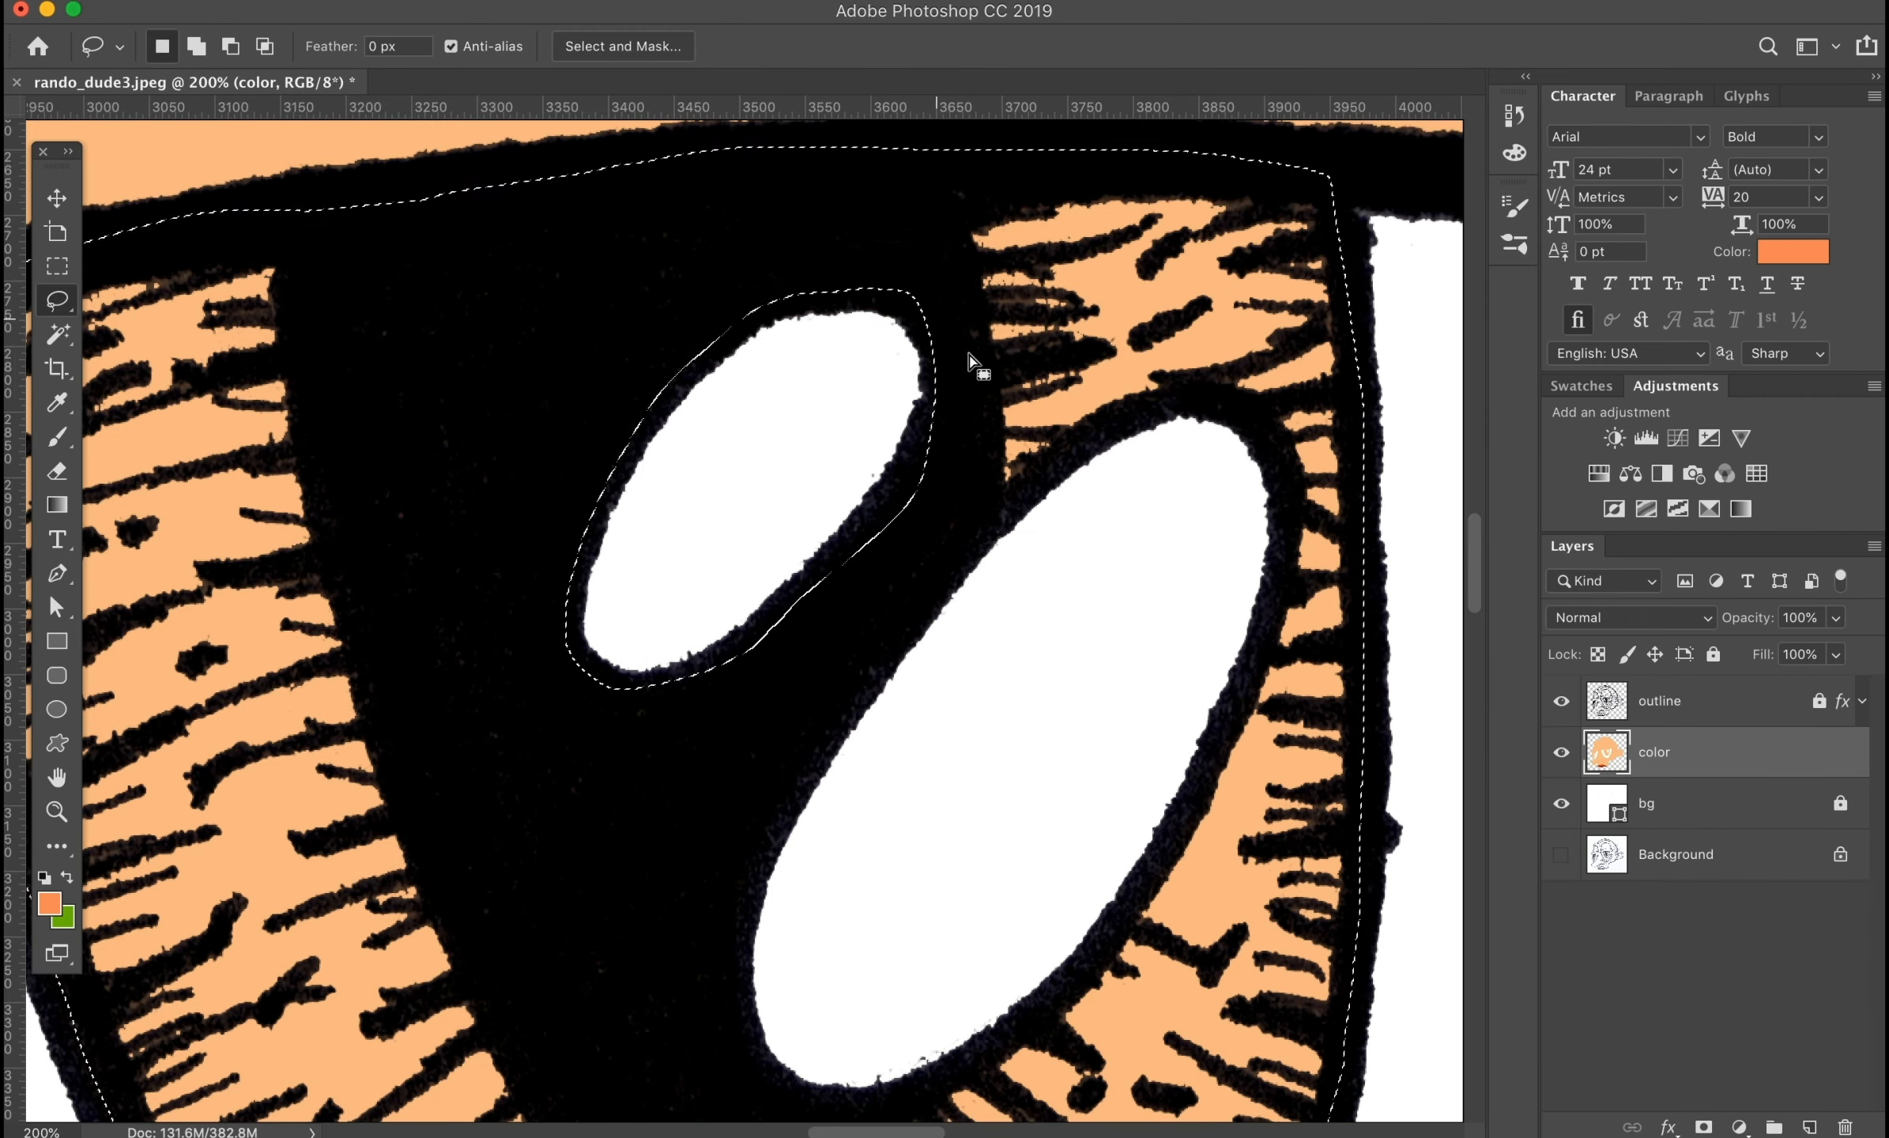
Step: Trim the edge around the larger eye's small highlight and subtract its large lower highlight from the iris selection
{"action": "left_click_drag", "start_coordinate": [941, 334], "coordinate": [888, 504]}
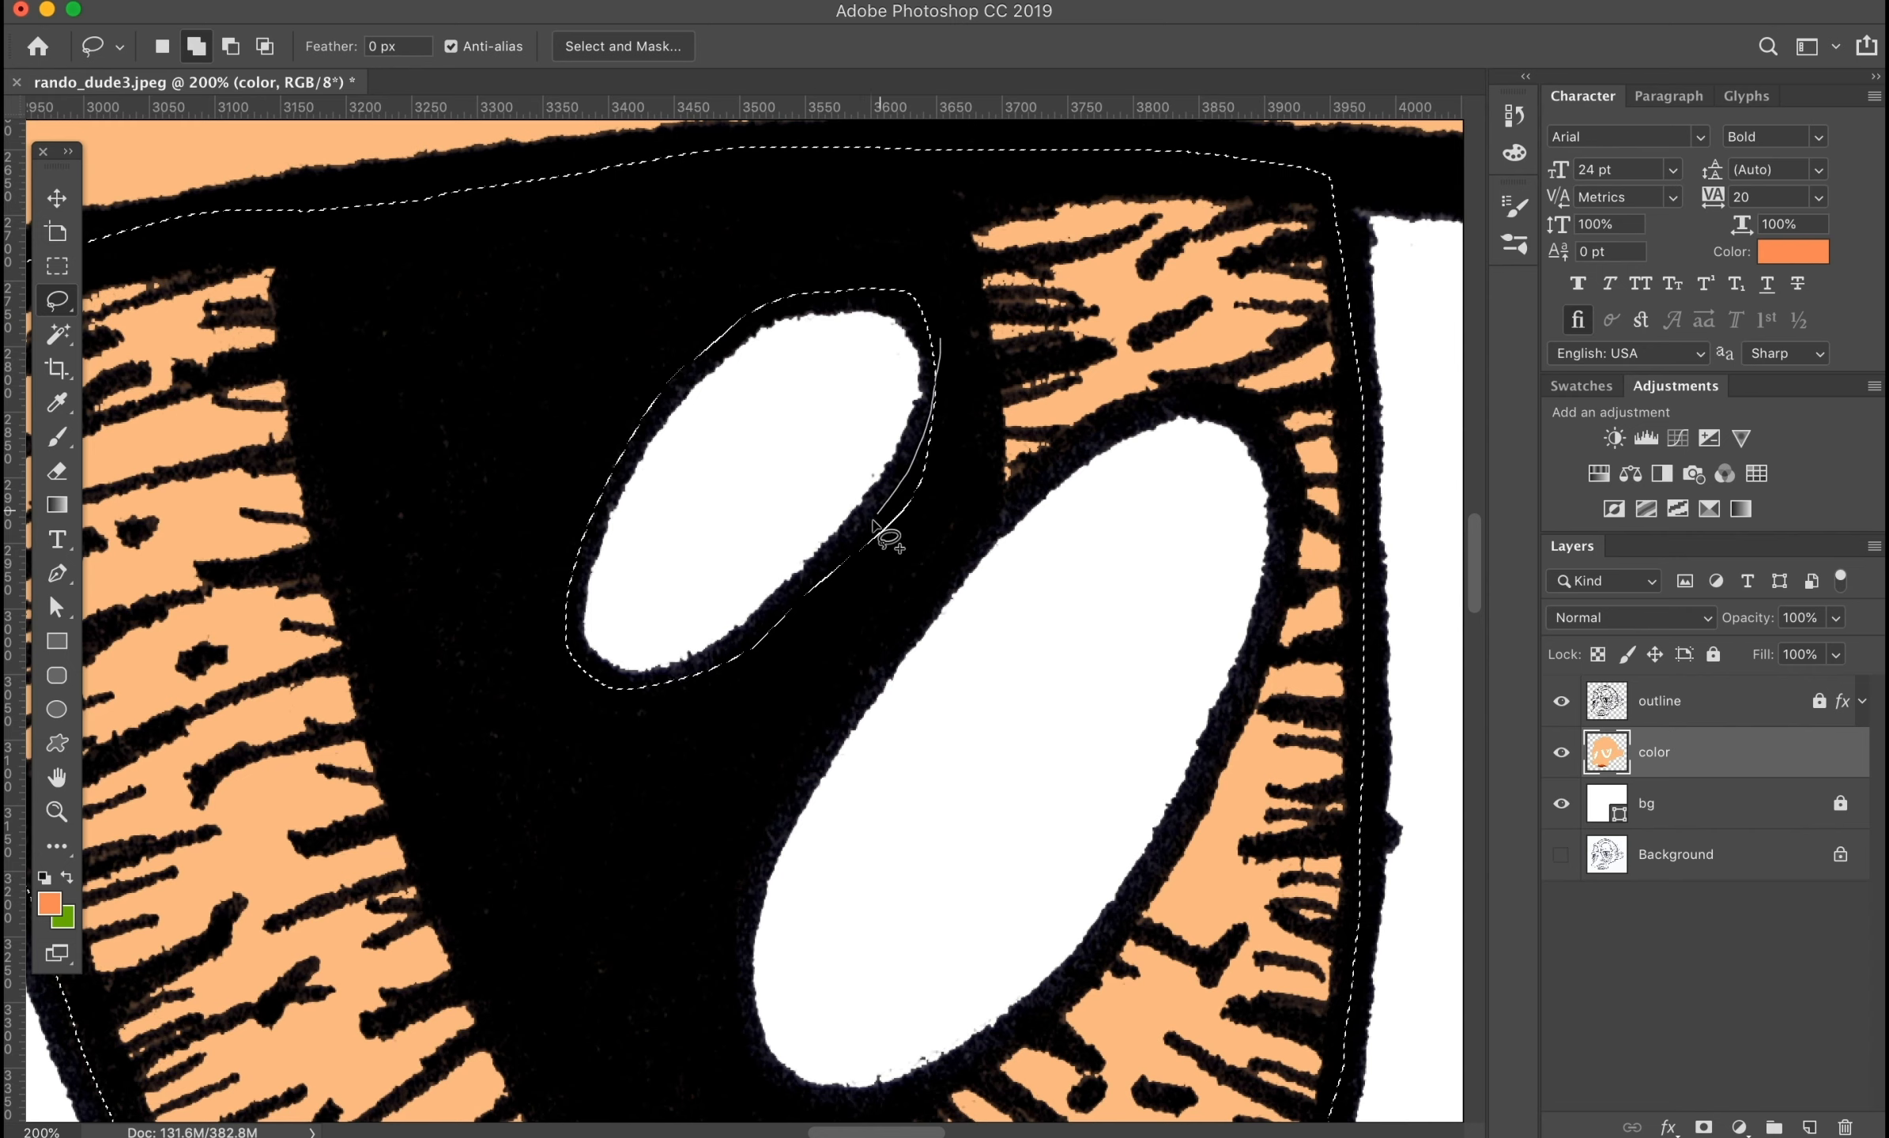
{"action": "mouse_move", "coordinate": [1031, 484]}
{"action": "left_mouse_down"}
{"action": "mouse_move", "coordinate": [978, 522]}
{"action": "mouse_move", "coordinate": [937, 594]}
{"action": "left_mouse_up"}
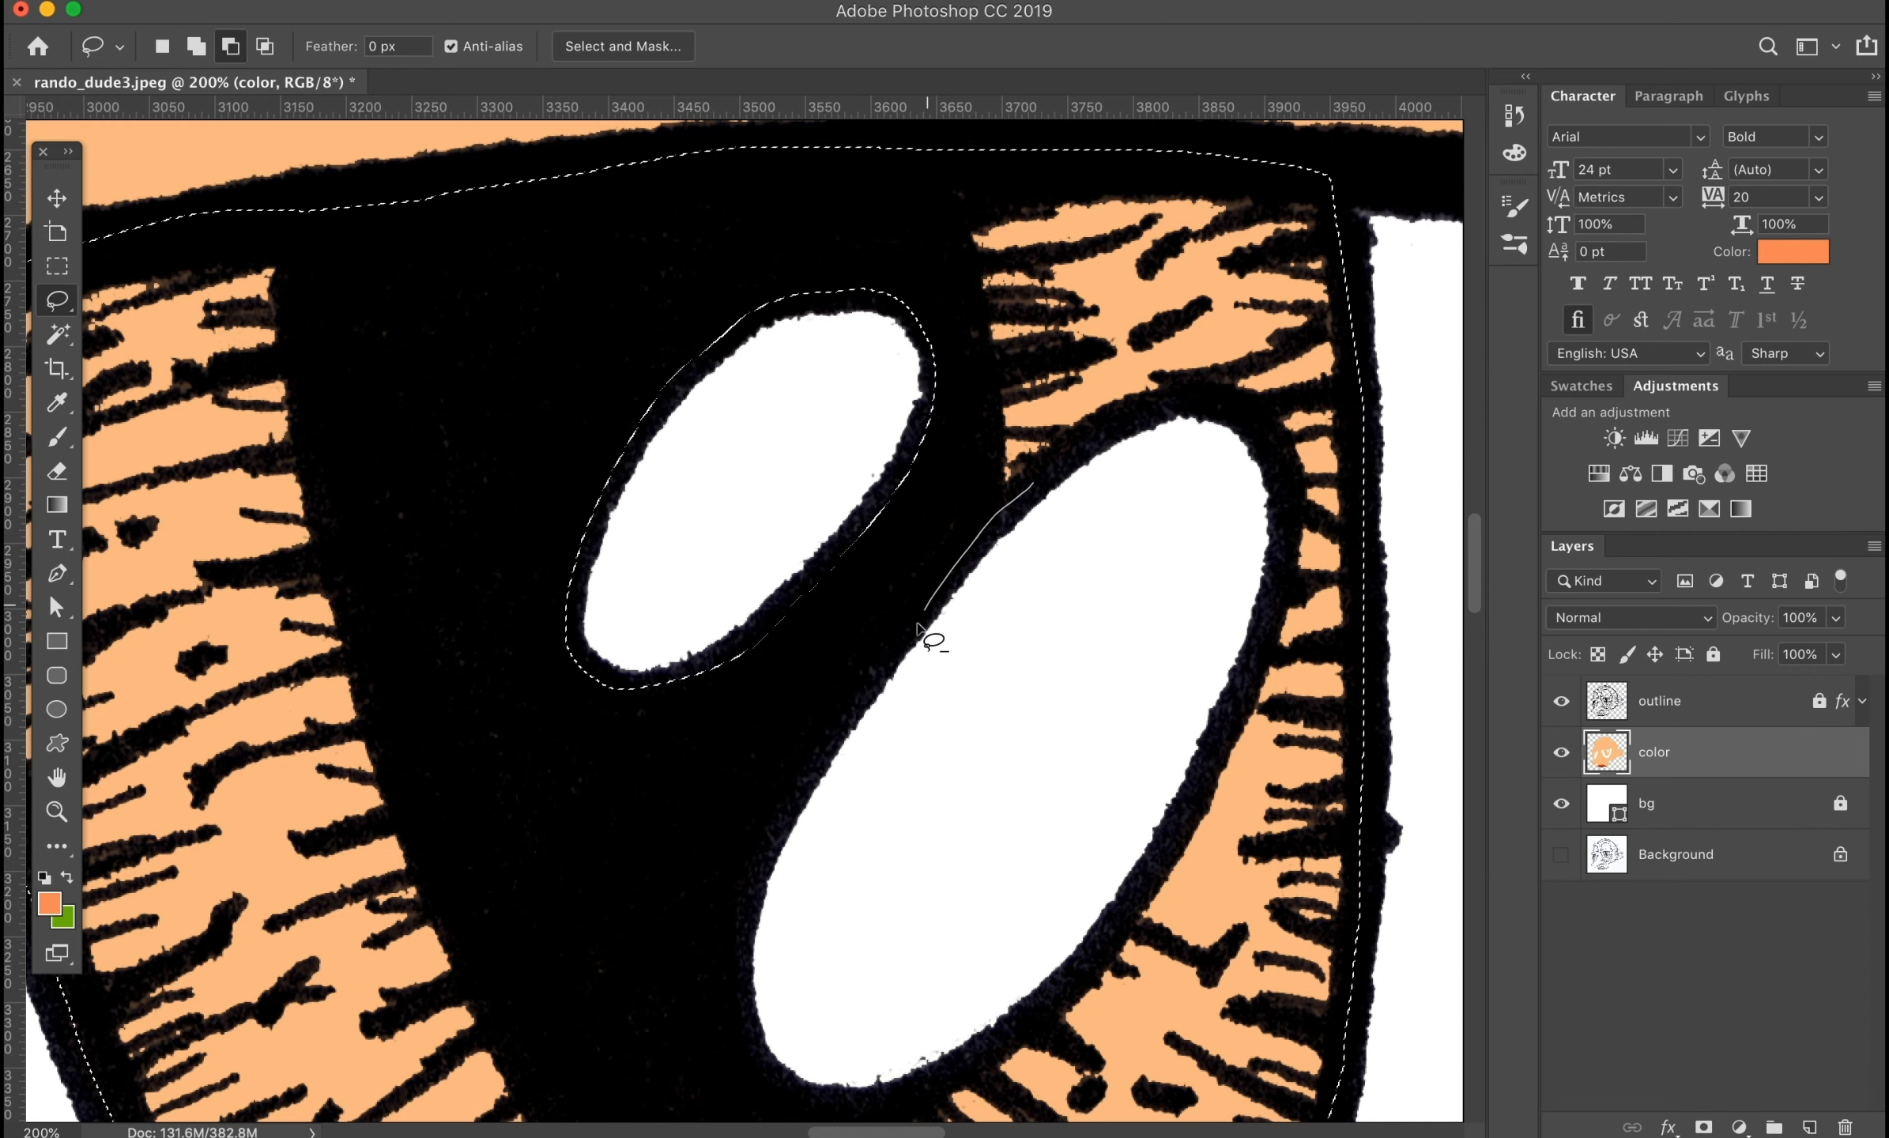
{"action": "left_click_drag", "start_coordinate": [1229, 403], "coordinate": [1037, 480]}
{"action": "left_click_drag", "start_coordinate": [913, 808], "coordinate": [803, 597]}
{"action": "left_click_drag", "start_coordinate": [756, 489], "coordinate": [635, 700]}
{"action": "left_click_drag", "start_coordinate": [1020, 699], "coordinate": [1027, 690]}
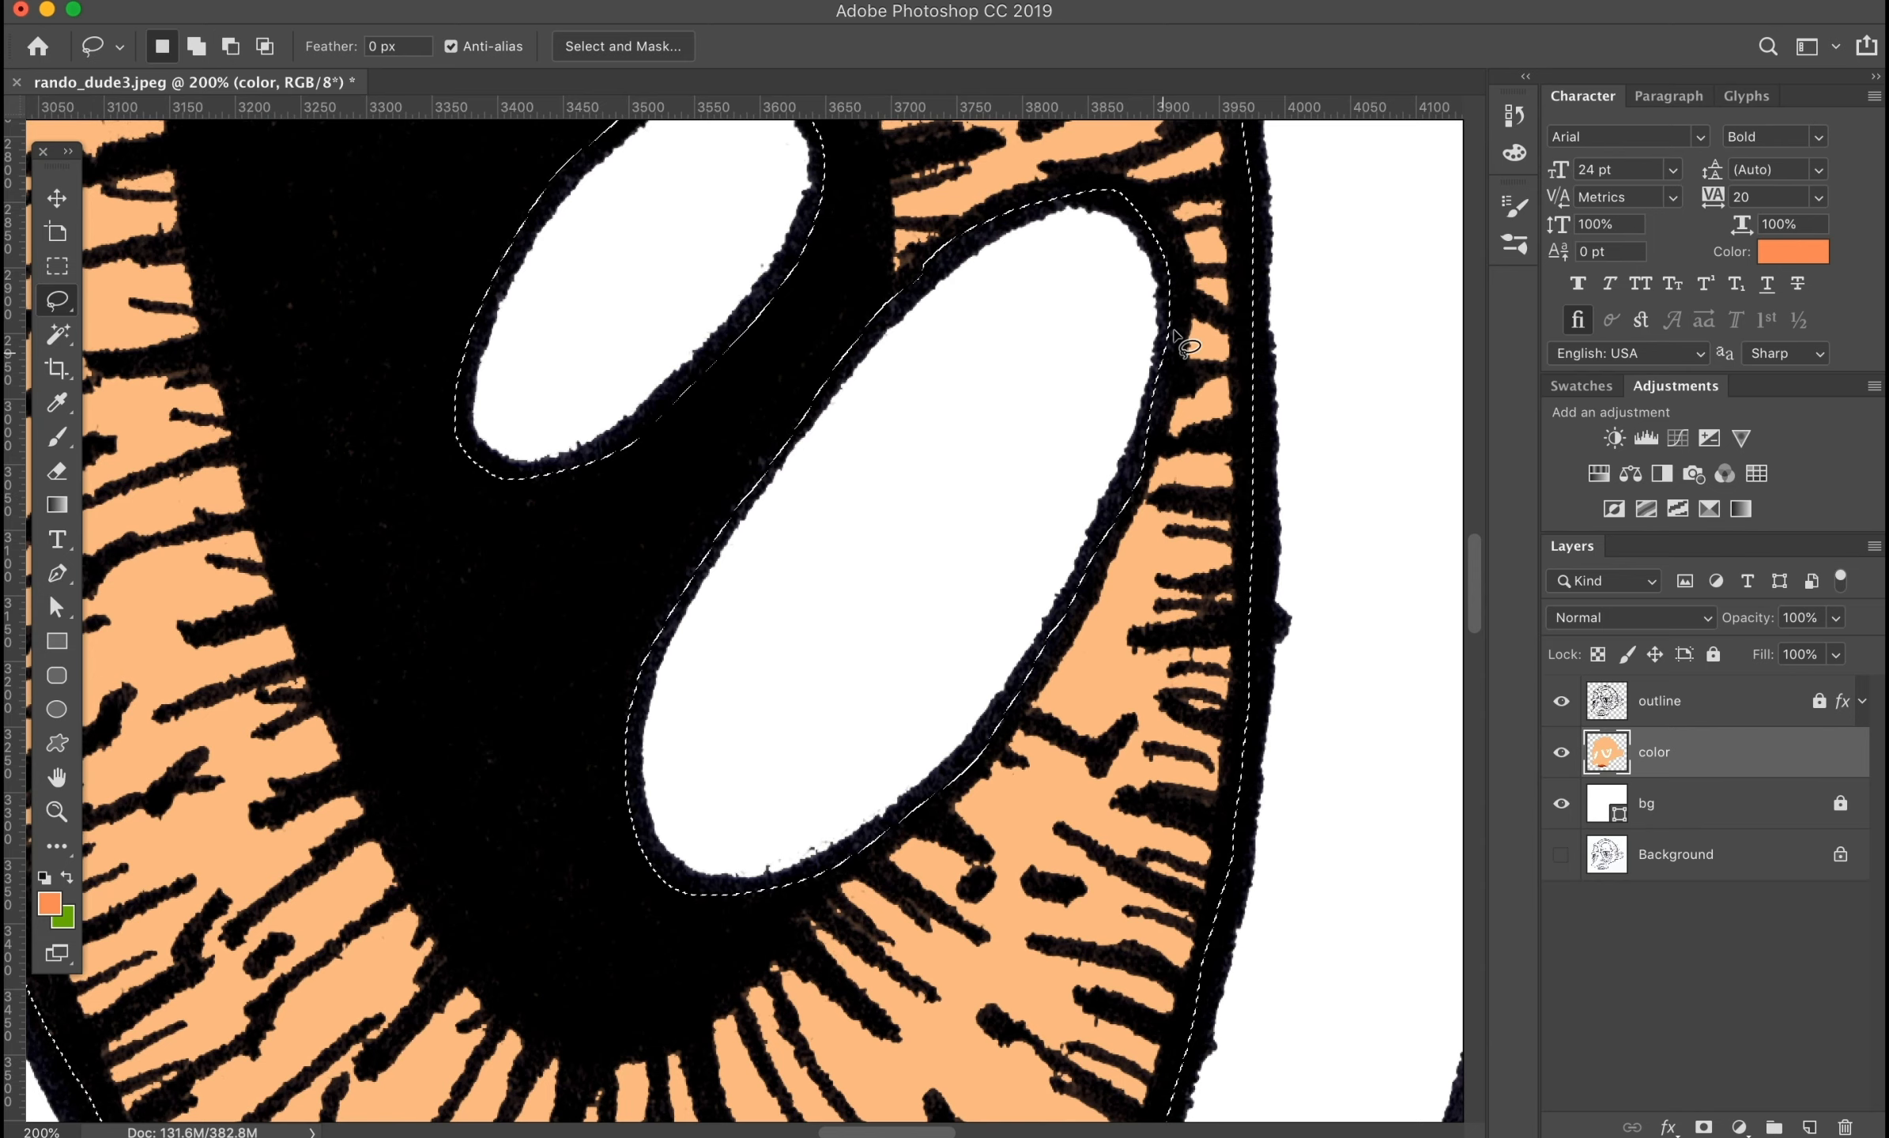
{"action": "mouse_move", "coordinate": [1167, 381]}
{"action": "left_mouse_down"}
{"action": "mouse_move", "coordinate": [1091, 605]}
{"action": "mouse_move", "coordinate": [1028, 695]}
{"action": "left_mouse_up"}
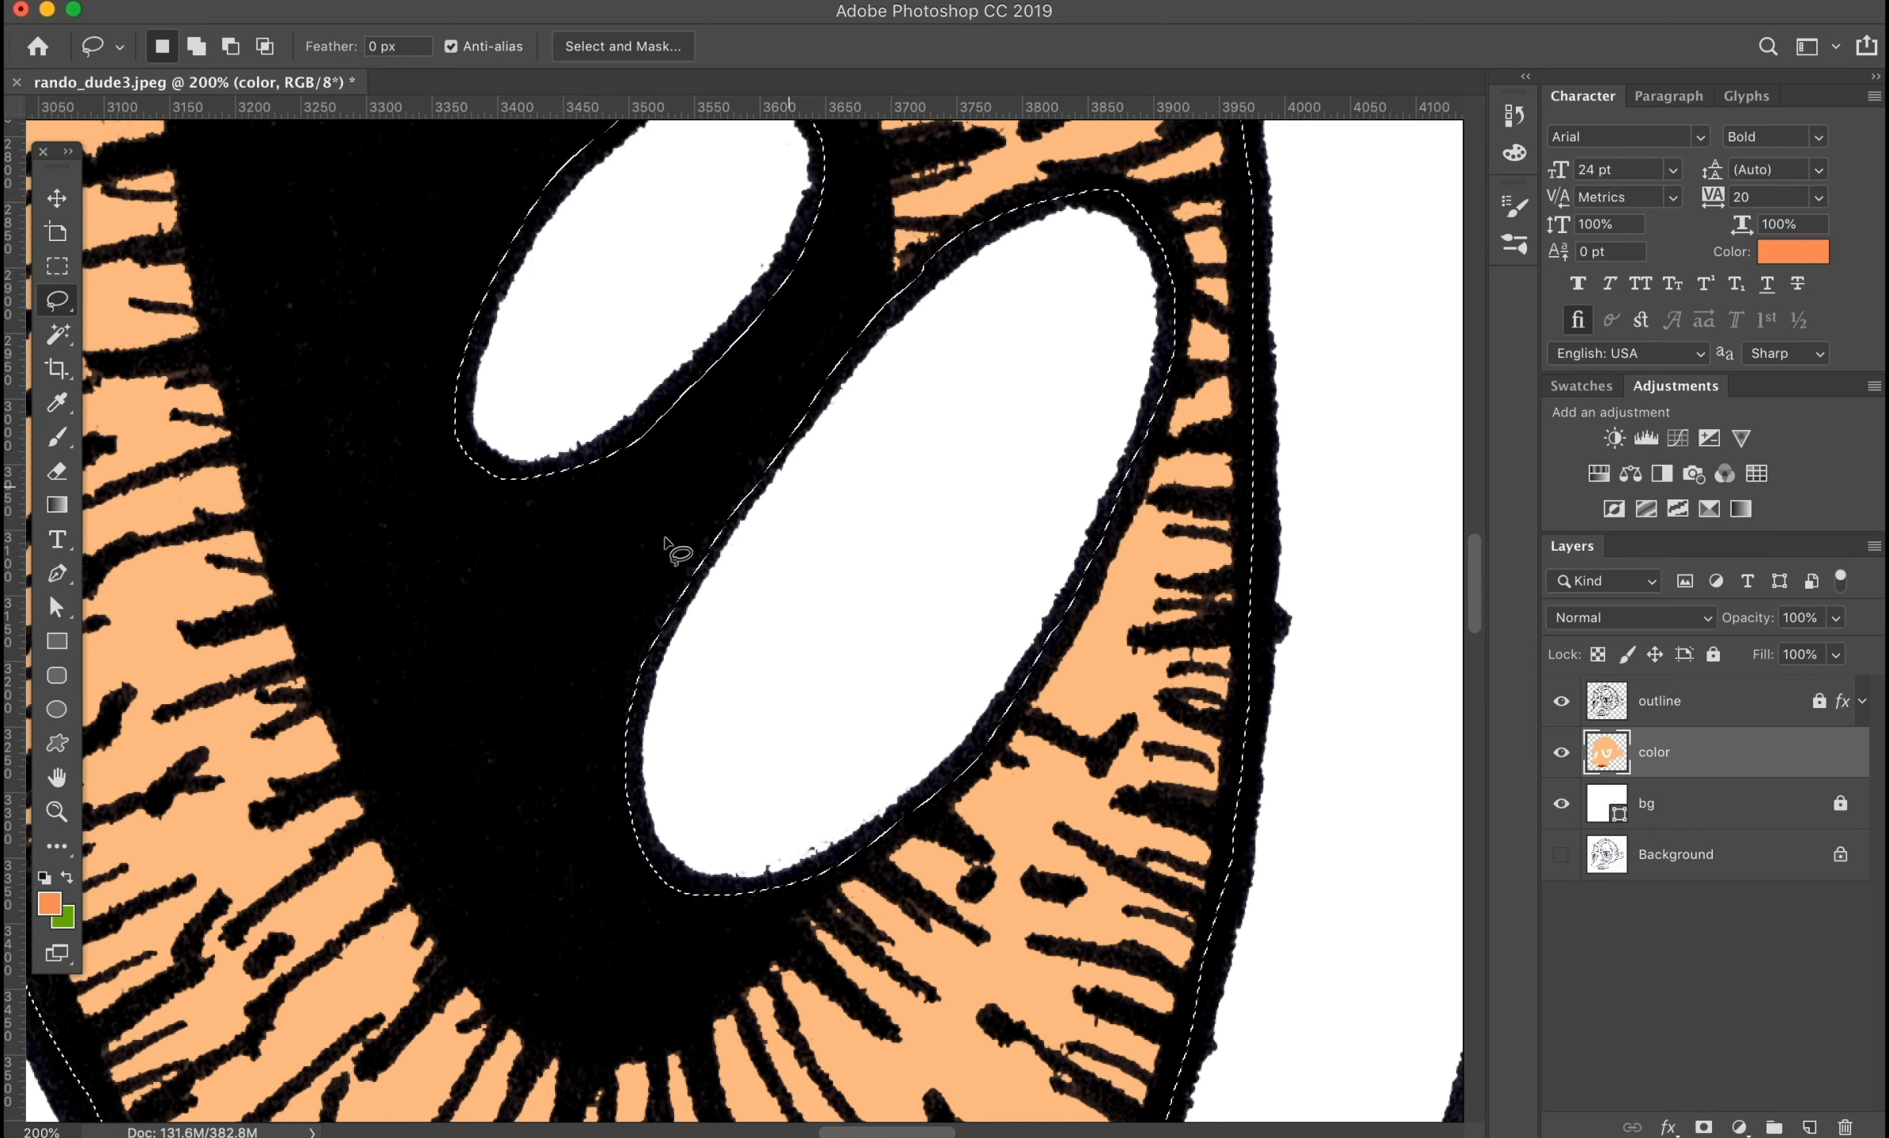
Step: Lasso the smaller eye's iris sections into the selection, following the black outlines and leaving out the highlights
{"action": "scroll", "coordinate": [674, 548], "scroll_direction": "left", "scroll_amount": 15}
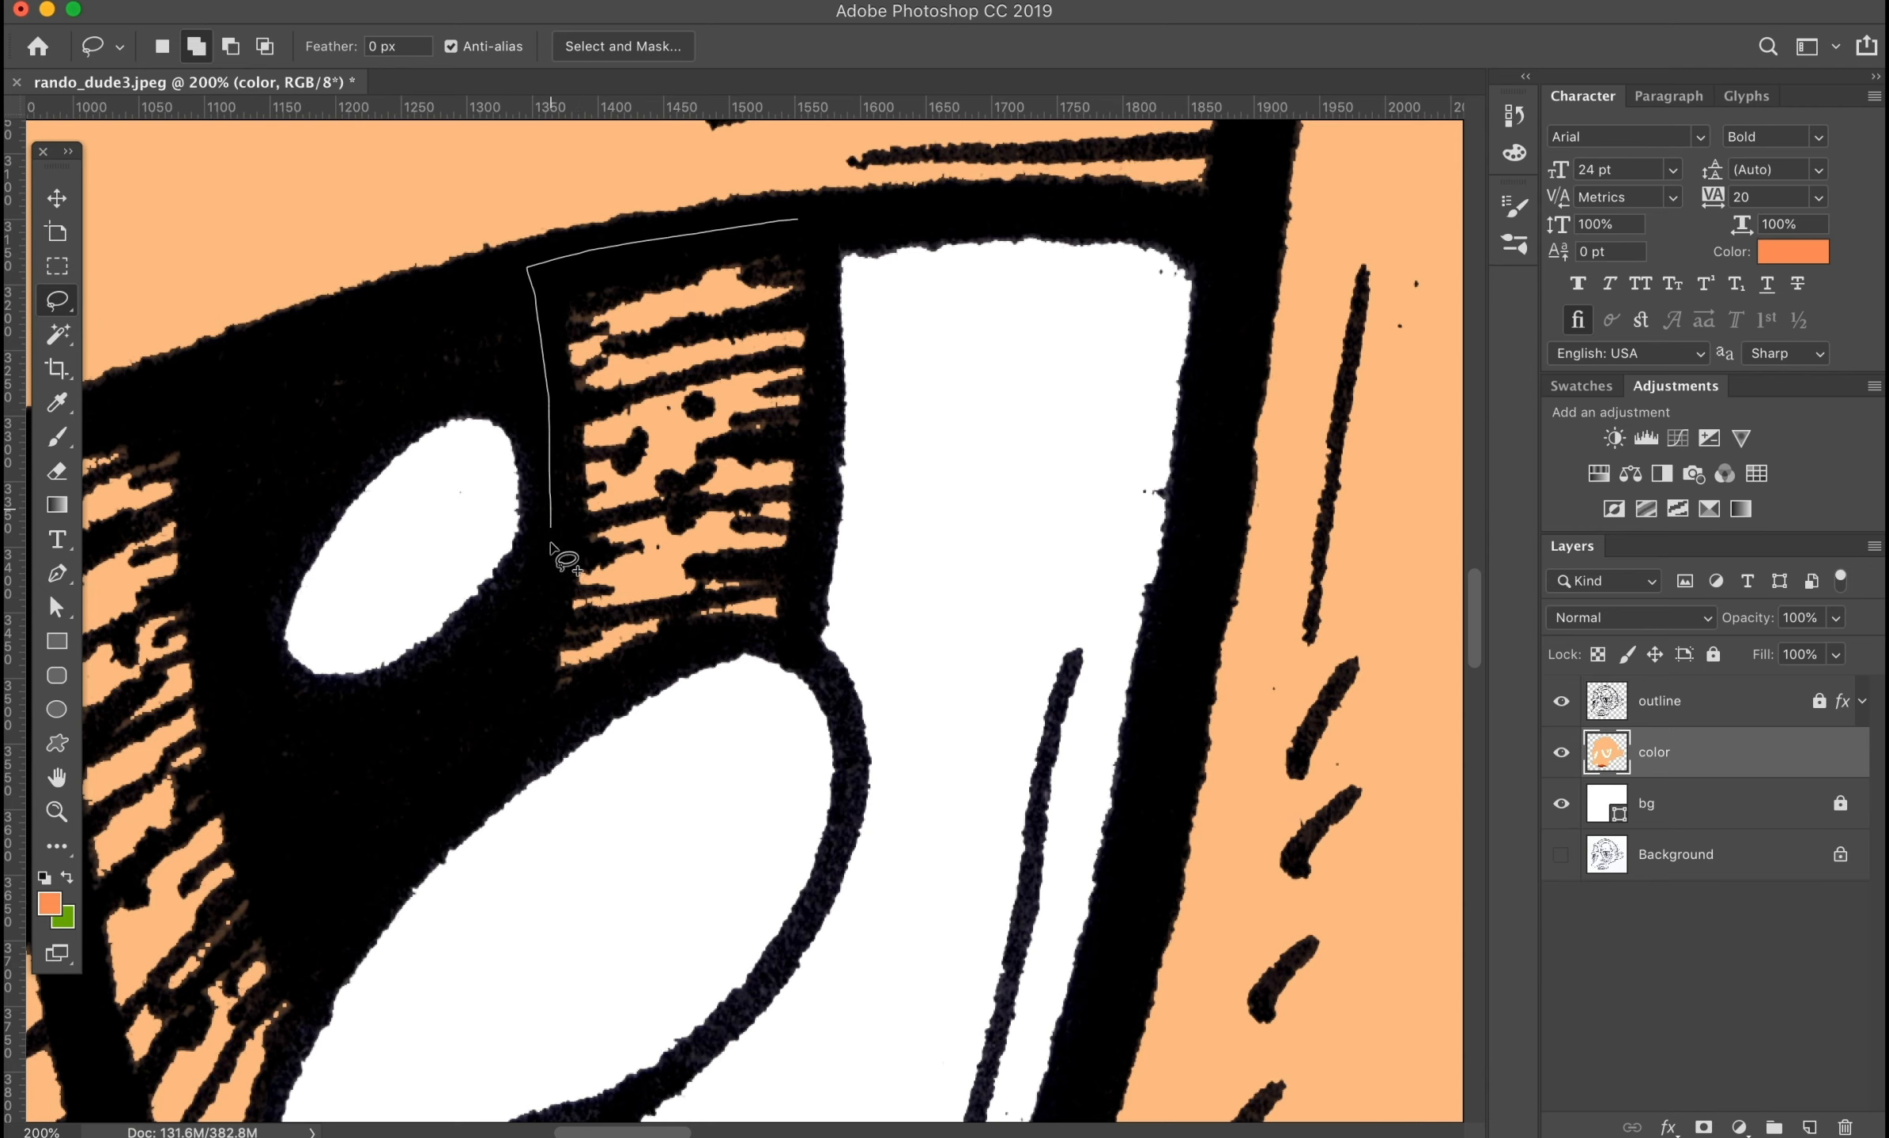
{"action": "left_click_drag", "start_coordinate": [824, 419], "coordinate": [800, 229]}
{"action": "scroll", "coordinate": [909, 475], "scroll_direction": "down", "scroll_amount": 5}
{"action": "scroll", "coordinate": [909, 474], "scroll_direction": "left", "scroll_amount": 4}
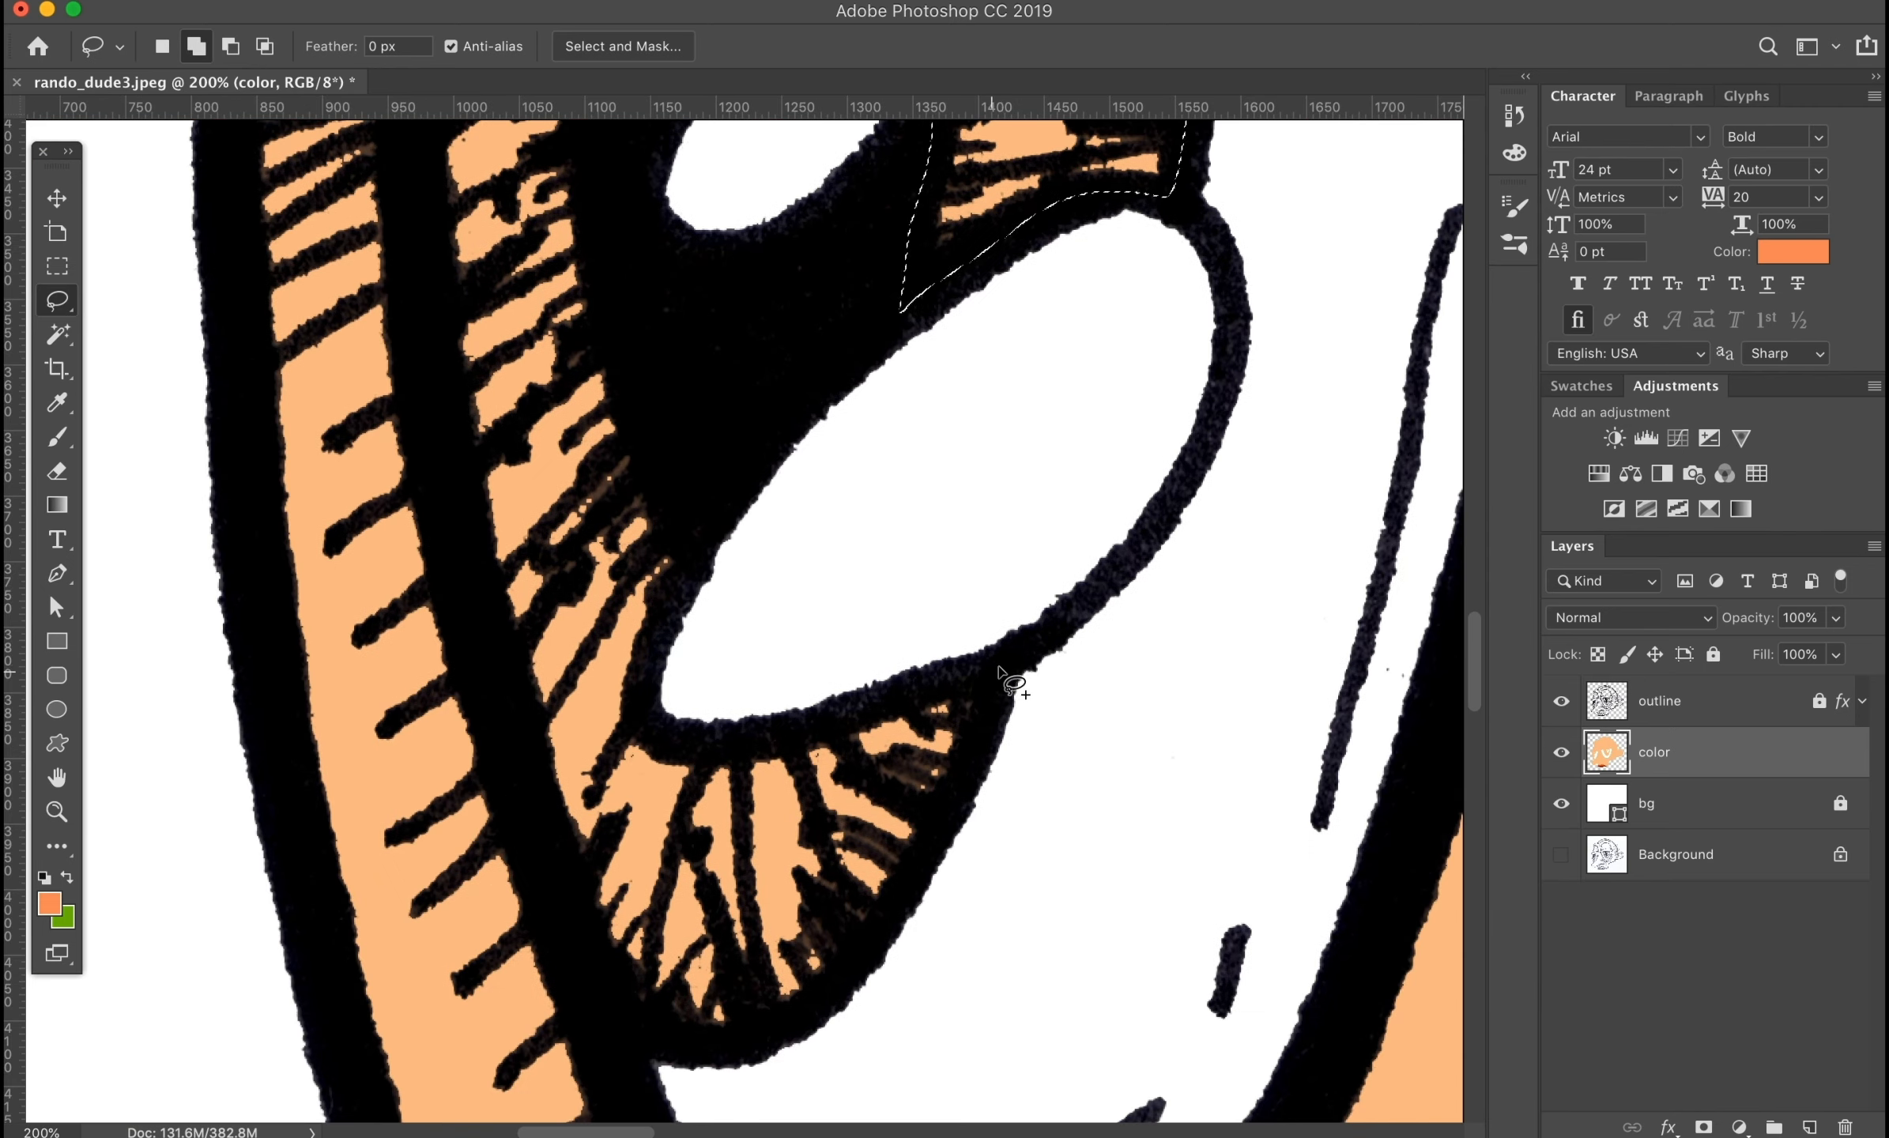
{"action": "mouse_move", "coordinate": [1002, 666]}
{"action": "left_mouse_down"}
{"action": "mouse_move", "coordinate": [968, 770]}
{"action": "mouse_move", "coordinate": [826, 996]}
{"action": "left_mouse_up"}
{"action": "left_click_drag", "start_coordinate": [514, 703], "coordinate": [431, 660]}
{"action": "scroll", "coordinate": [474, 680], "scroll_direction": "up", "scroll_amount": 5}
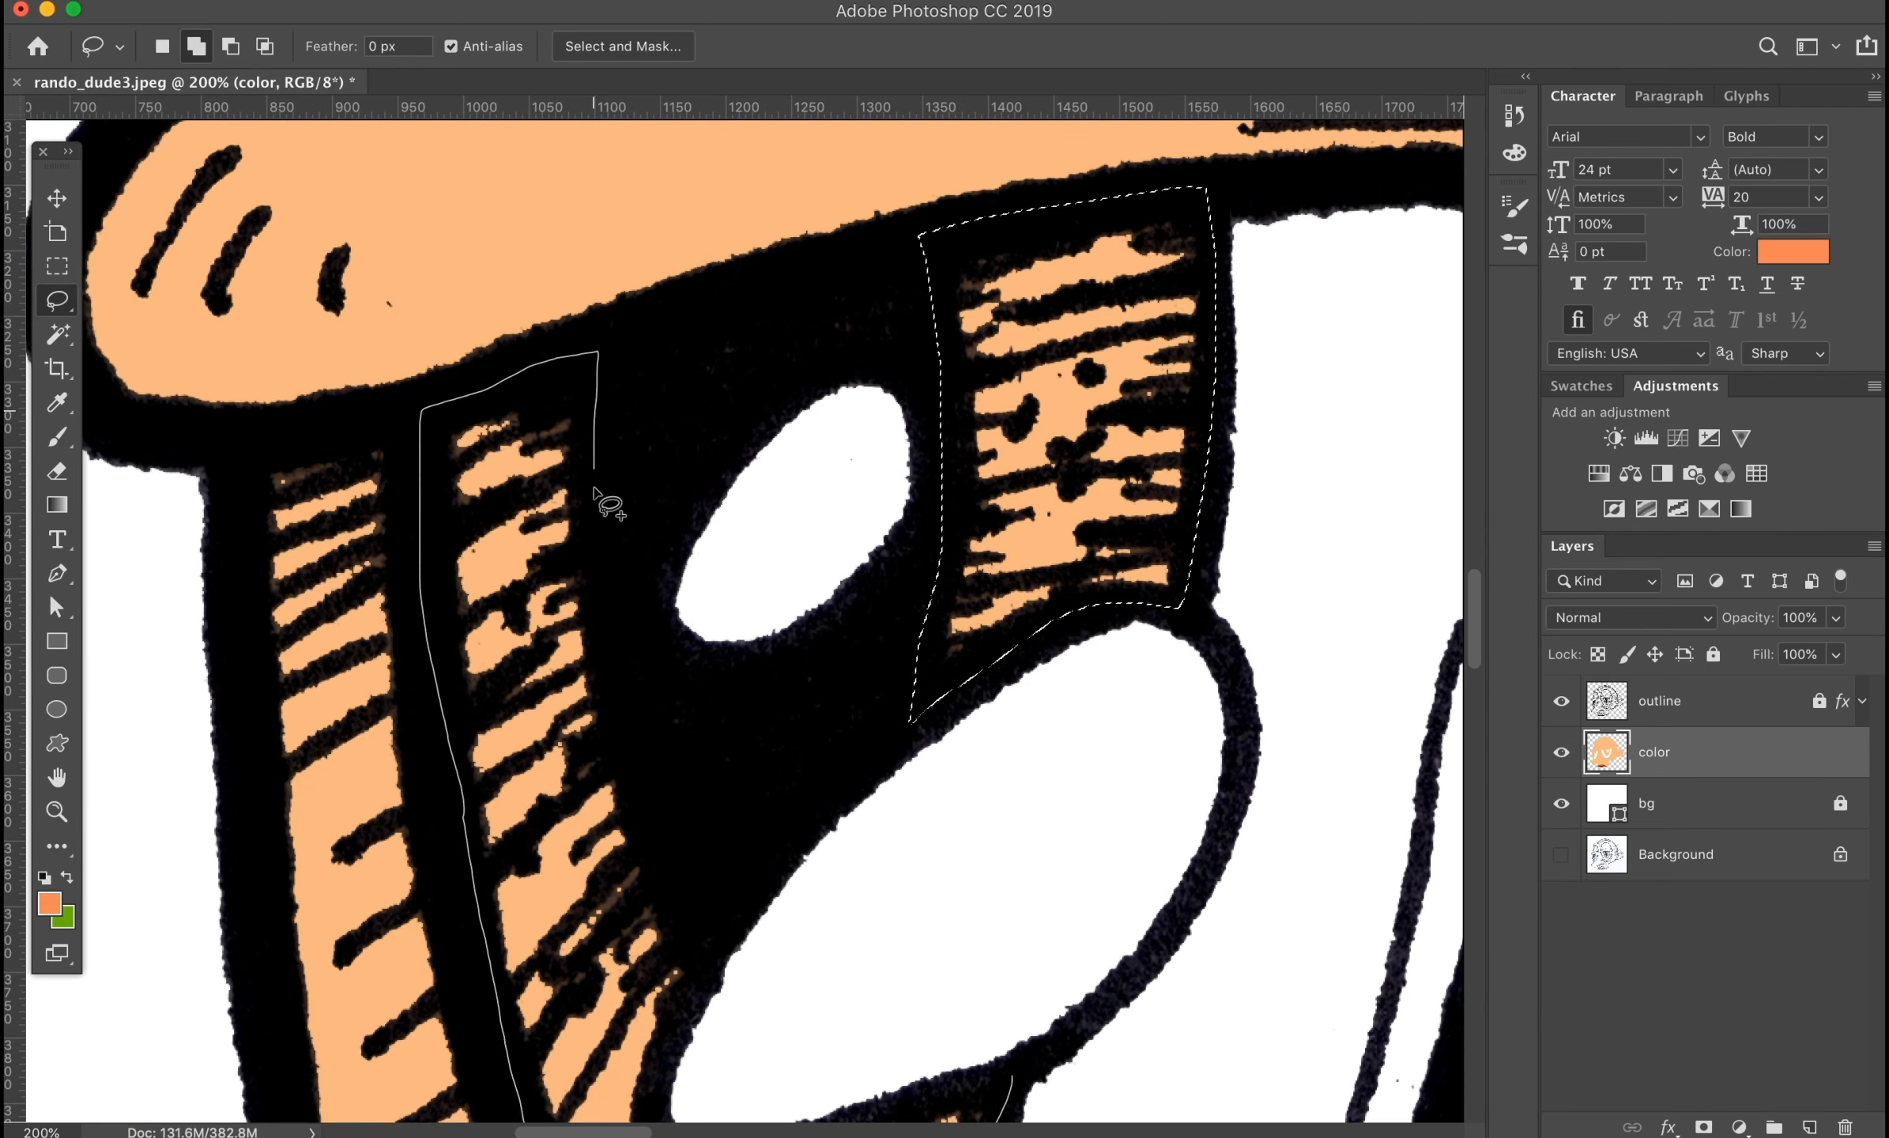
{"action": "scroll", "coordinate": [717, 831], "scroll_direction": "down", "scroll_amount": 6}
{"action": "mouse_move", "coordinate": [595, 490]}
{"action": "left_mouse_down"}
{"action": "mouse_move", "coordinate": [663, 842]}
{"action": "mouse_move", "coordinate": [719, 826]}
{"action": "mouse_move", "coordinate": [783, 483]}
{"action": "mouse_move", "coordinate": [735, 624]}
{"action": "left_mouse_up"}
{"action": "scroll", "coordinate": [735, 624], "scroll_direction": "left", "scroll_amount": 1}
{"action": "left_click_drag", "start_coordinate": [943, 638], "coordinate": [1097, 605]}
{"action": "left_click_drag", "start_coordinate": [968, 889], "coordinate": [1085, 624]}
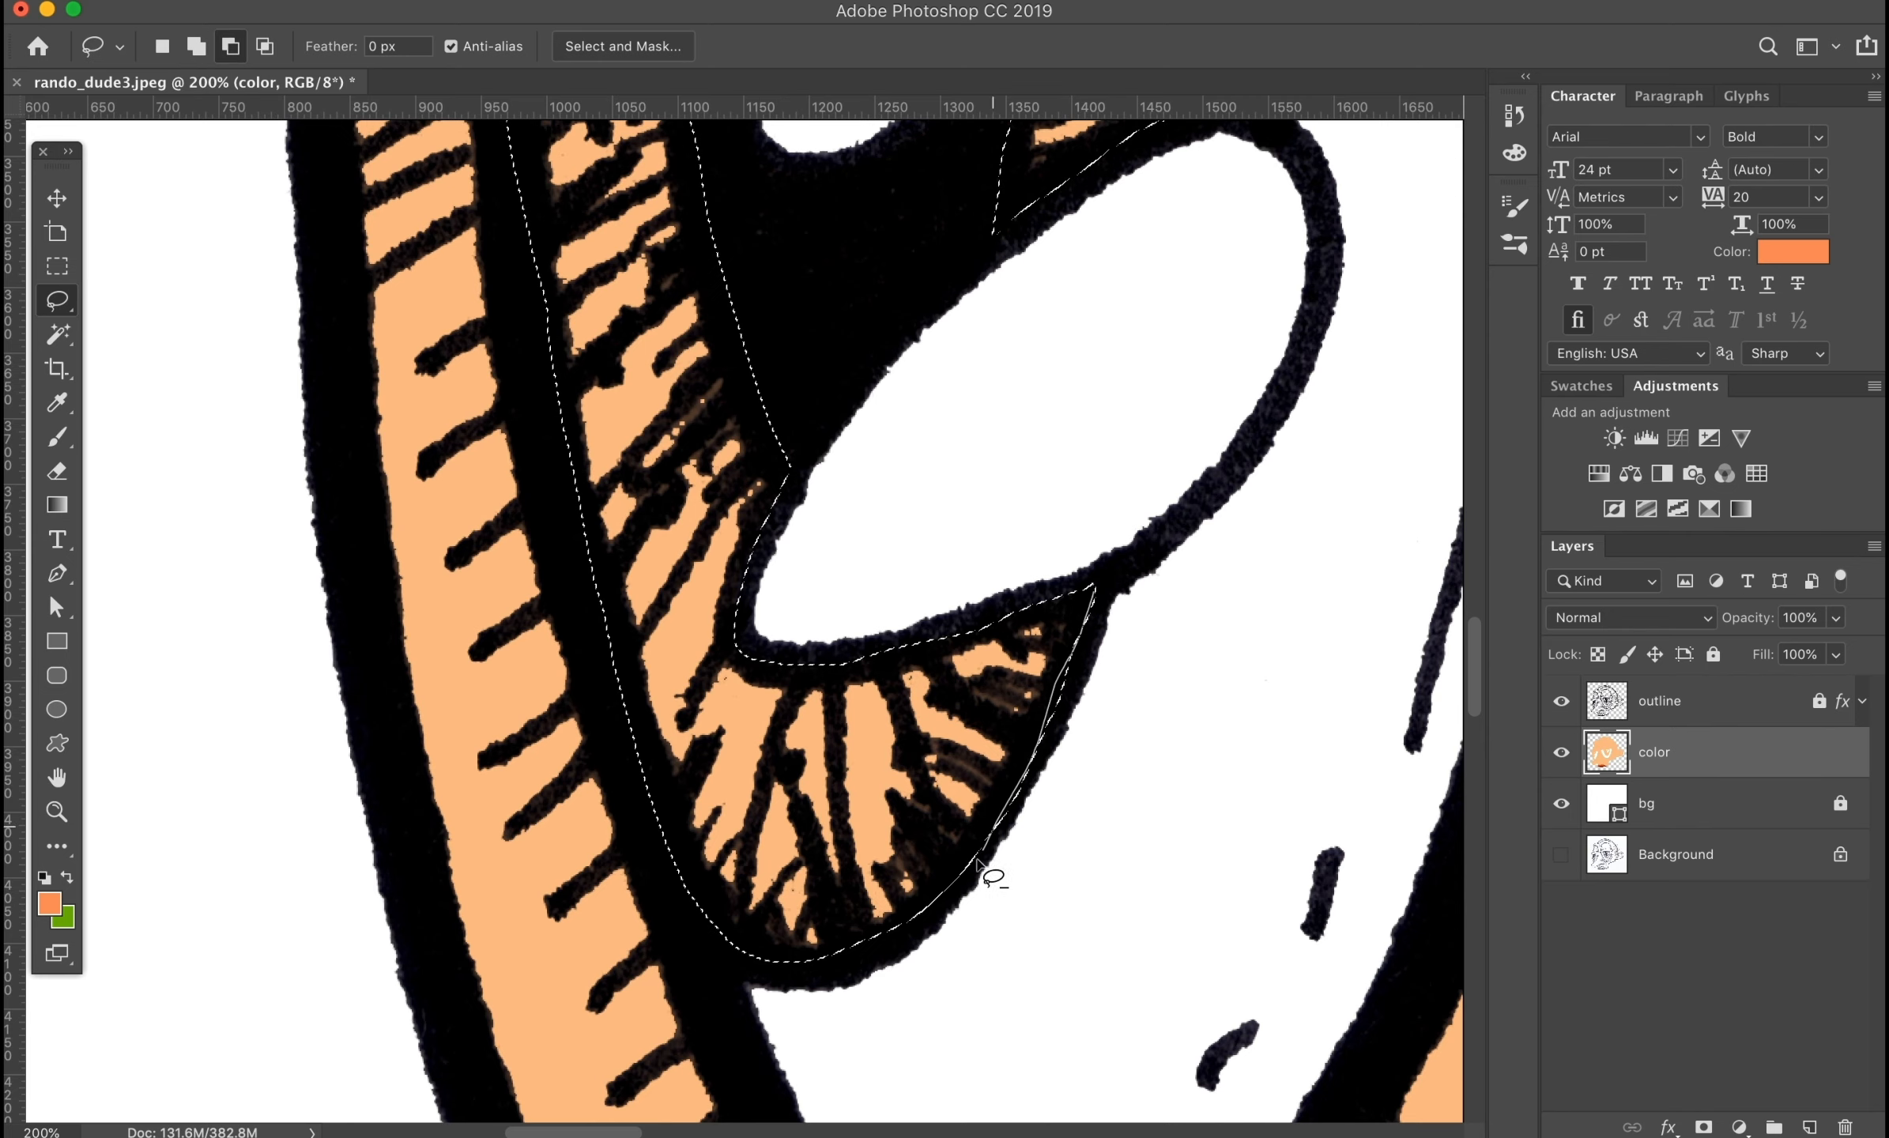
Step: Fill both irises with medium green at brush size 800 and paint bright green over them
{"action": "key", "text": "super+0"}
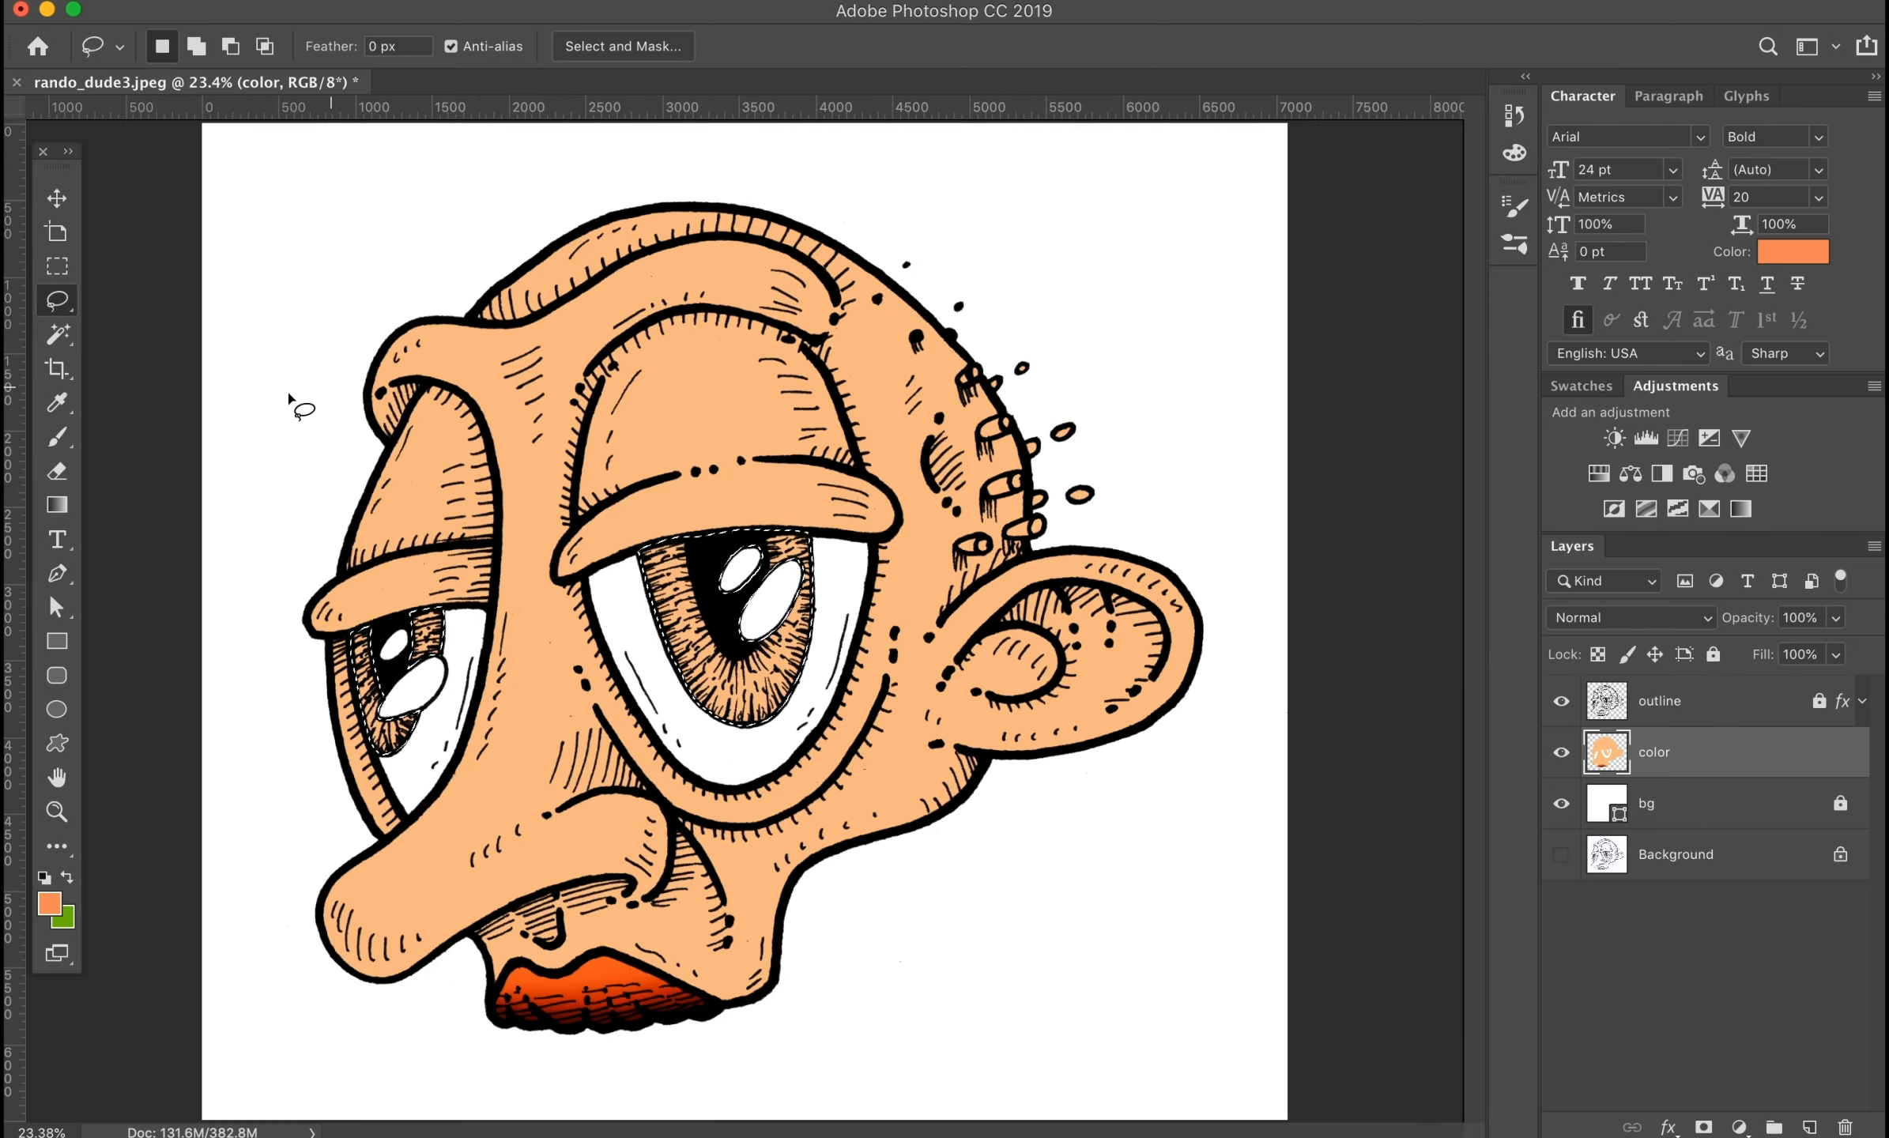
{"action": "key", "text": "b"}
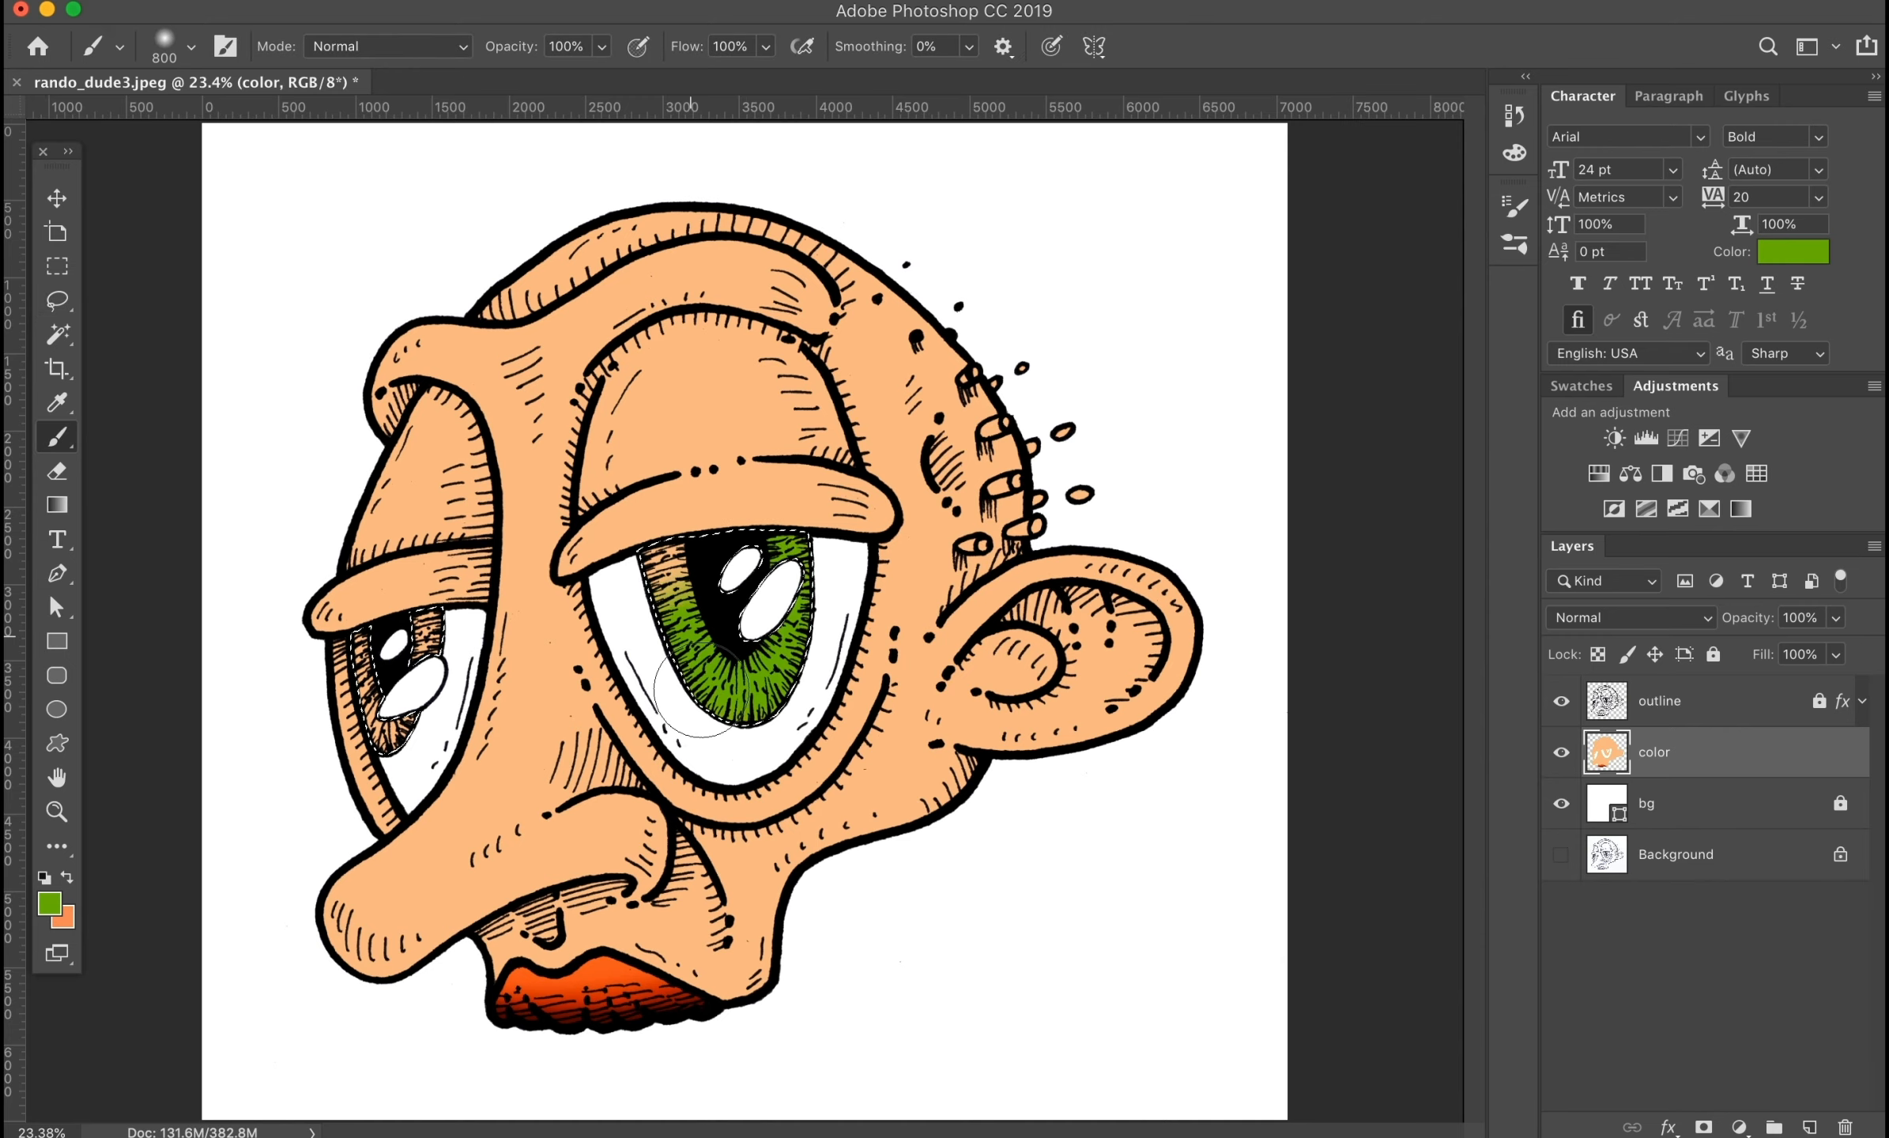
{"action": "left_click", "coordinate": [49, 903]}
{"action": "left_click", "coordinate": [1451, 665]}
{"action": "left_click", "coordinate": [1741, 655]}
{"action": "left_click_drag", "start_coordinate": [826, 545], "coordinate": [785, 680]}
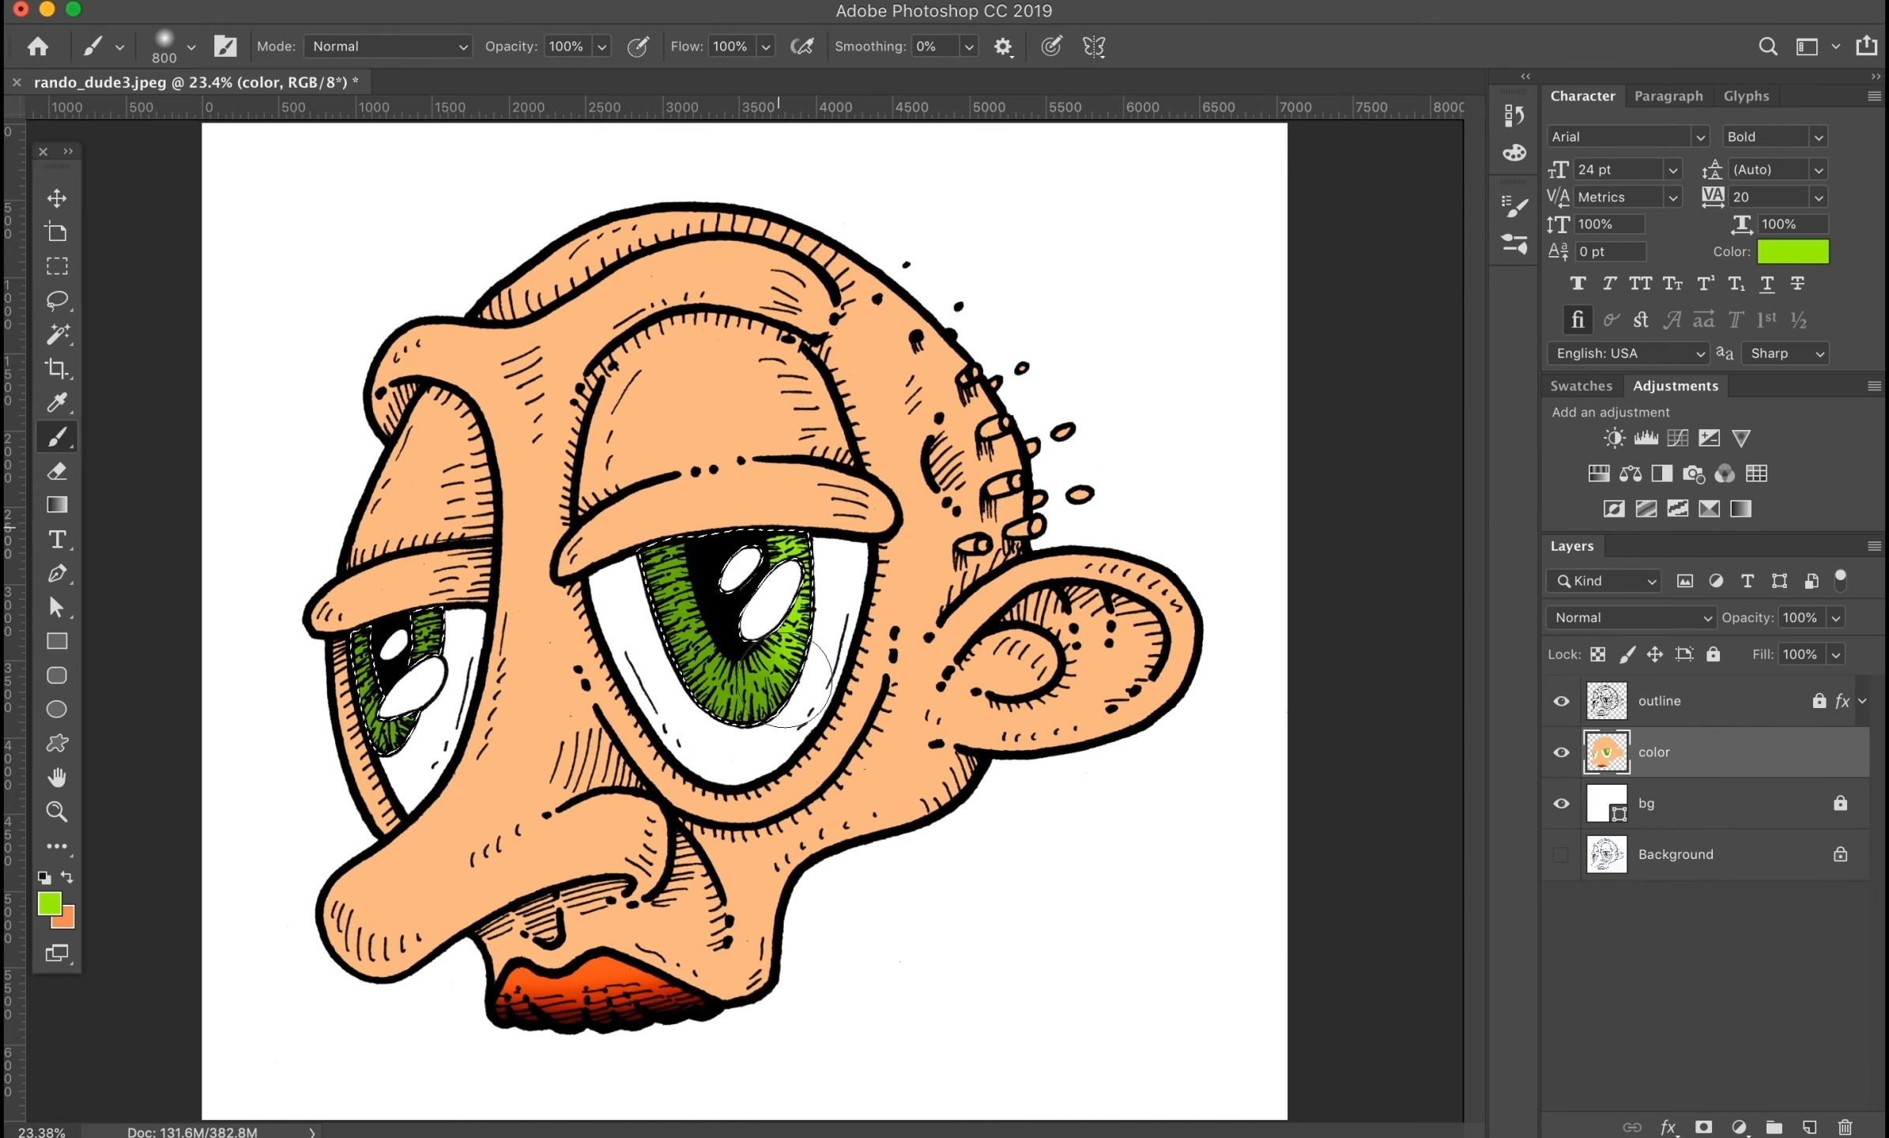
Step: Shade the upper part of both irises with medium green and a darker olive green, reducing the brush size to 400
{"action": "left_click", "coordinate": [1581, 385]}
{"action": "left_click", "coordinate": [1559, 419]}
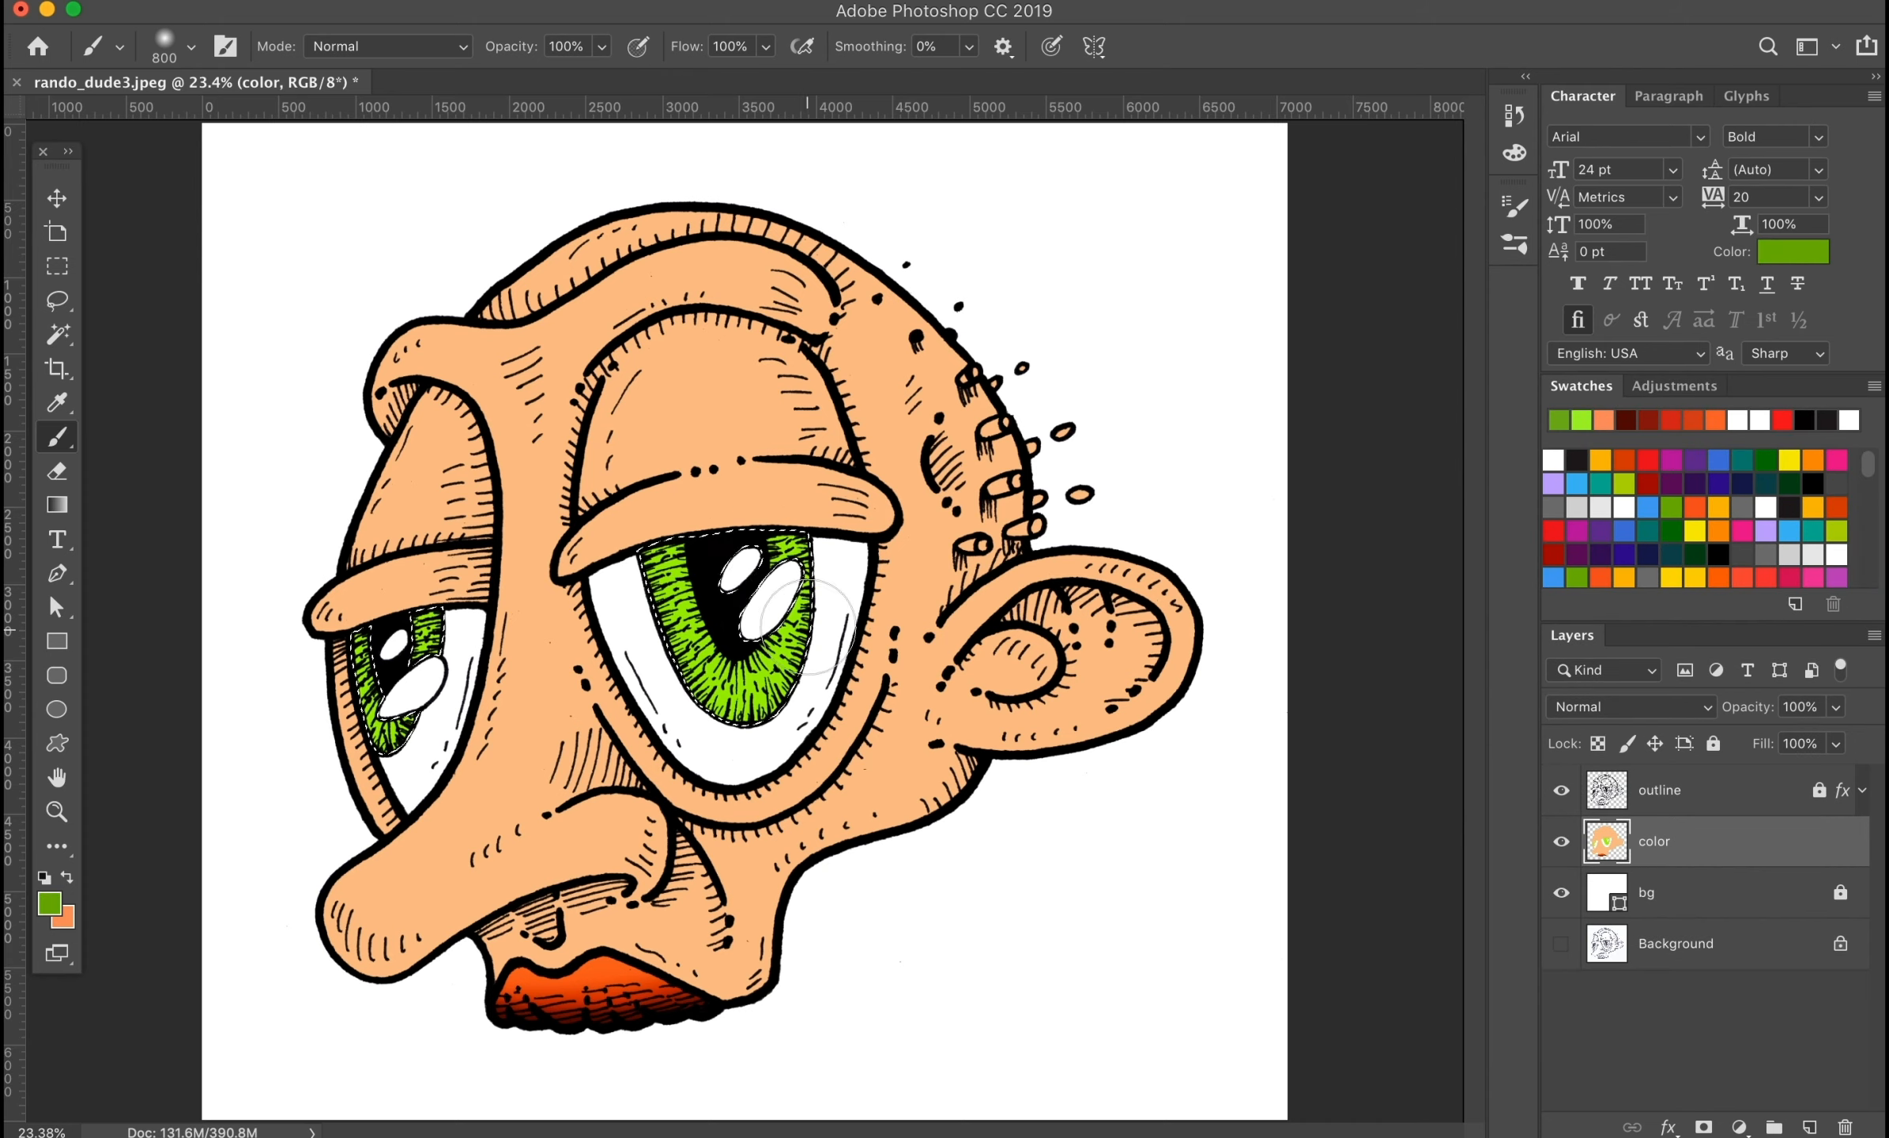
{"action": "left_click", "coordinate": [49, 904]}
{"action": "left_click", "coordinate": [1475, 846]}
{"action": "left_click", "coordinate": [1719, 657]}
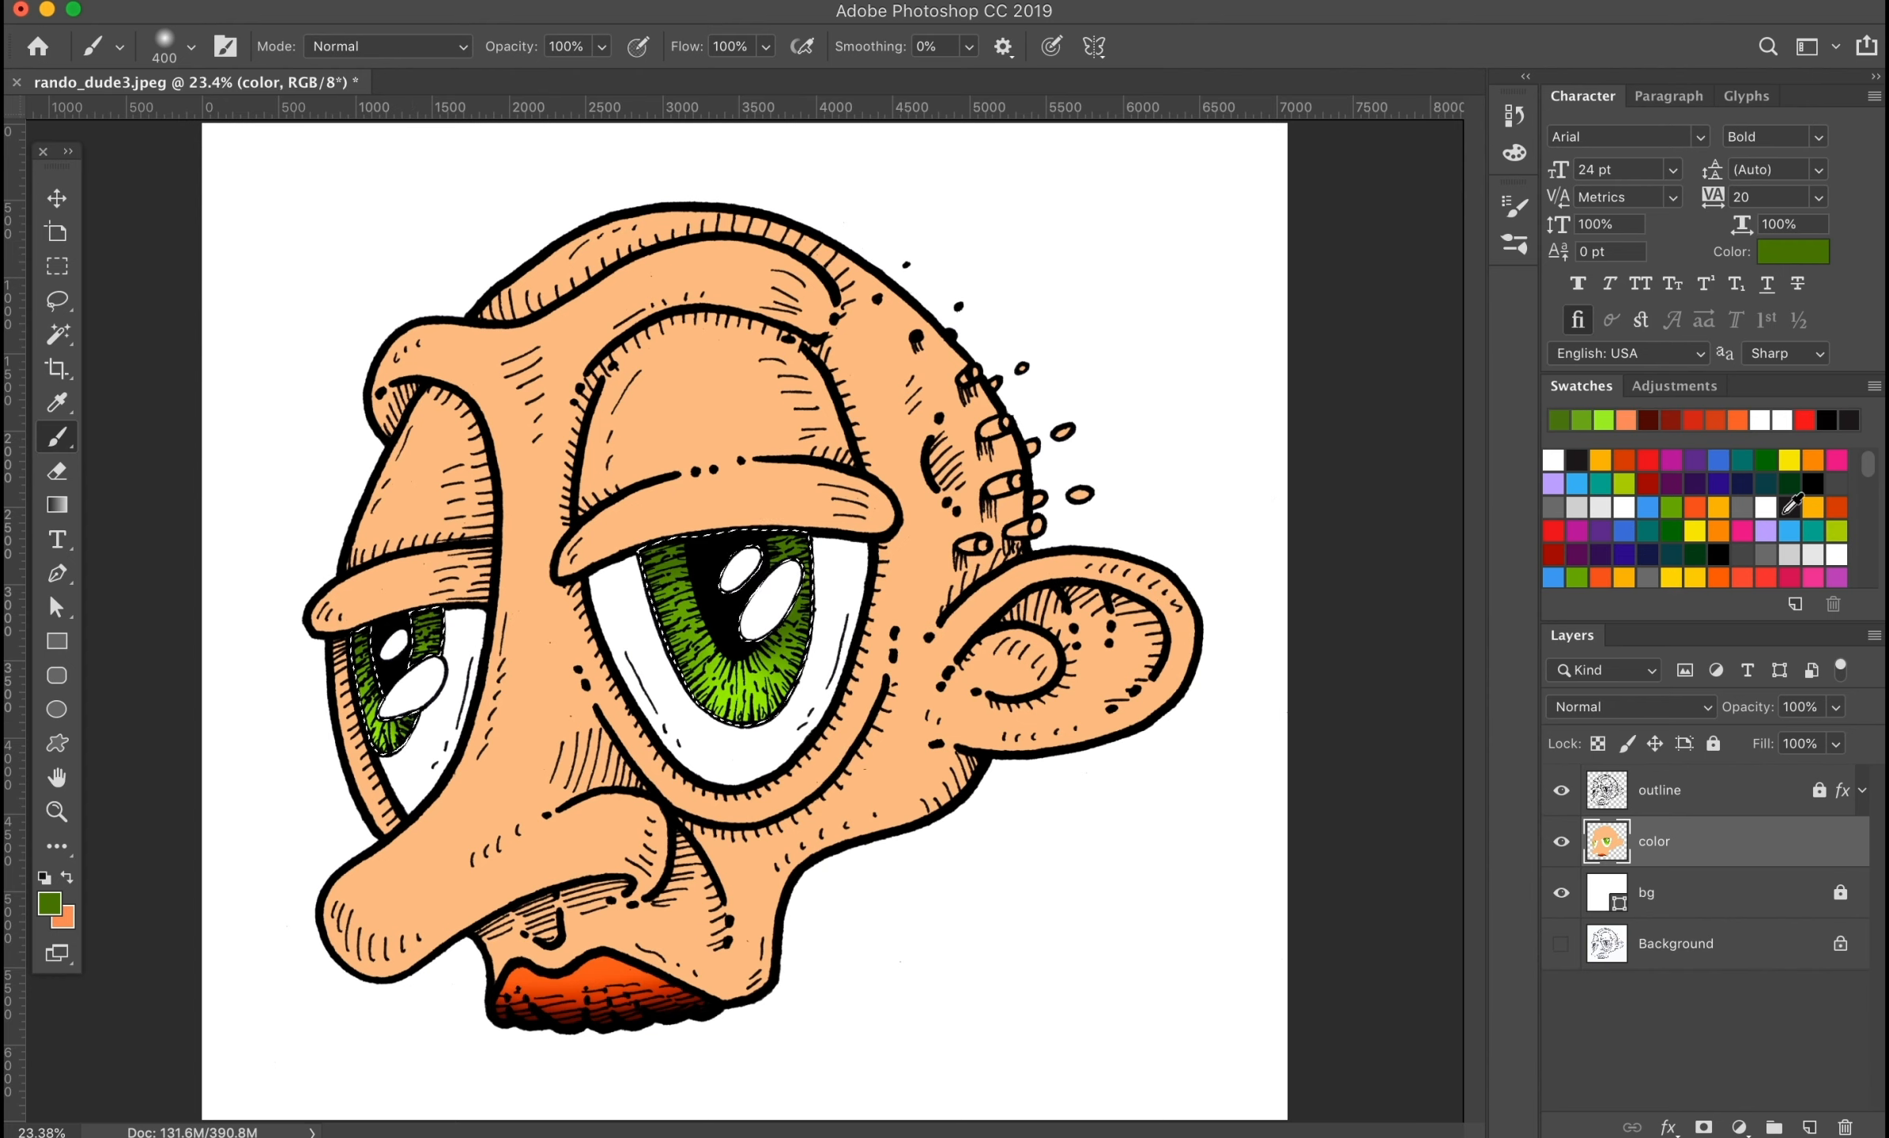
Step: Deepen the tops of both irises with dark green at brush size 250
{"action": "left_click", "coordinate": [1677, 533]}
{"action": "left_click", "coordinate": [49, 903]}
{"action": "left_click", "coordinate": [1480, 890]}
{"action": "left_click", "coordinate": [1741, 655]}
{"action": "left_click_drag", "start_coordinate": [797, 536], "coordinate": [658, 543]}
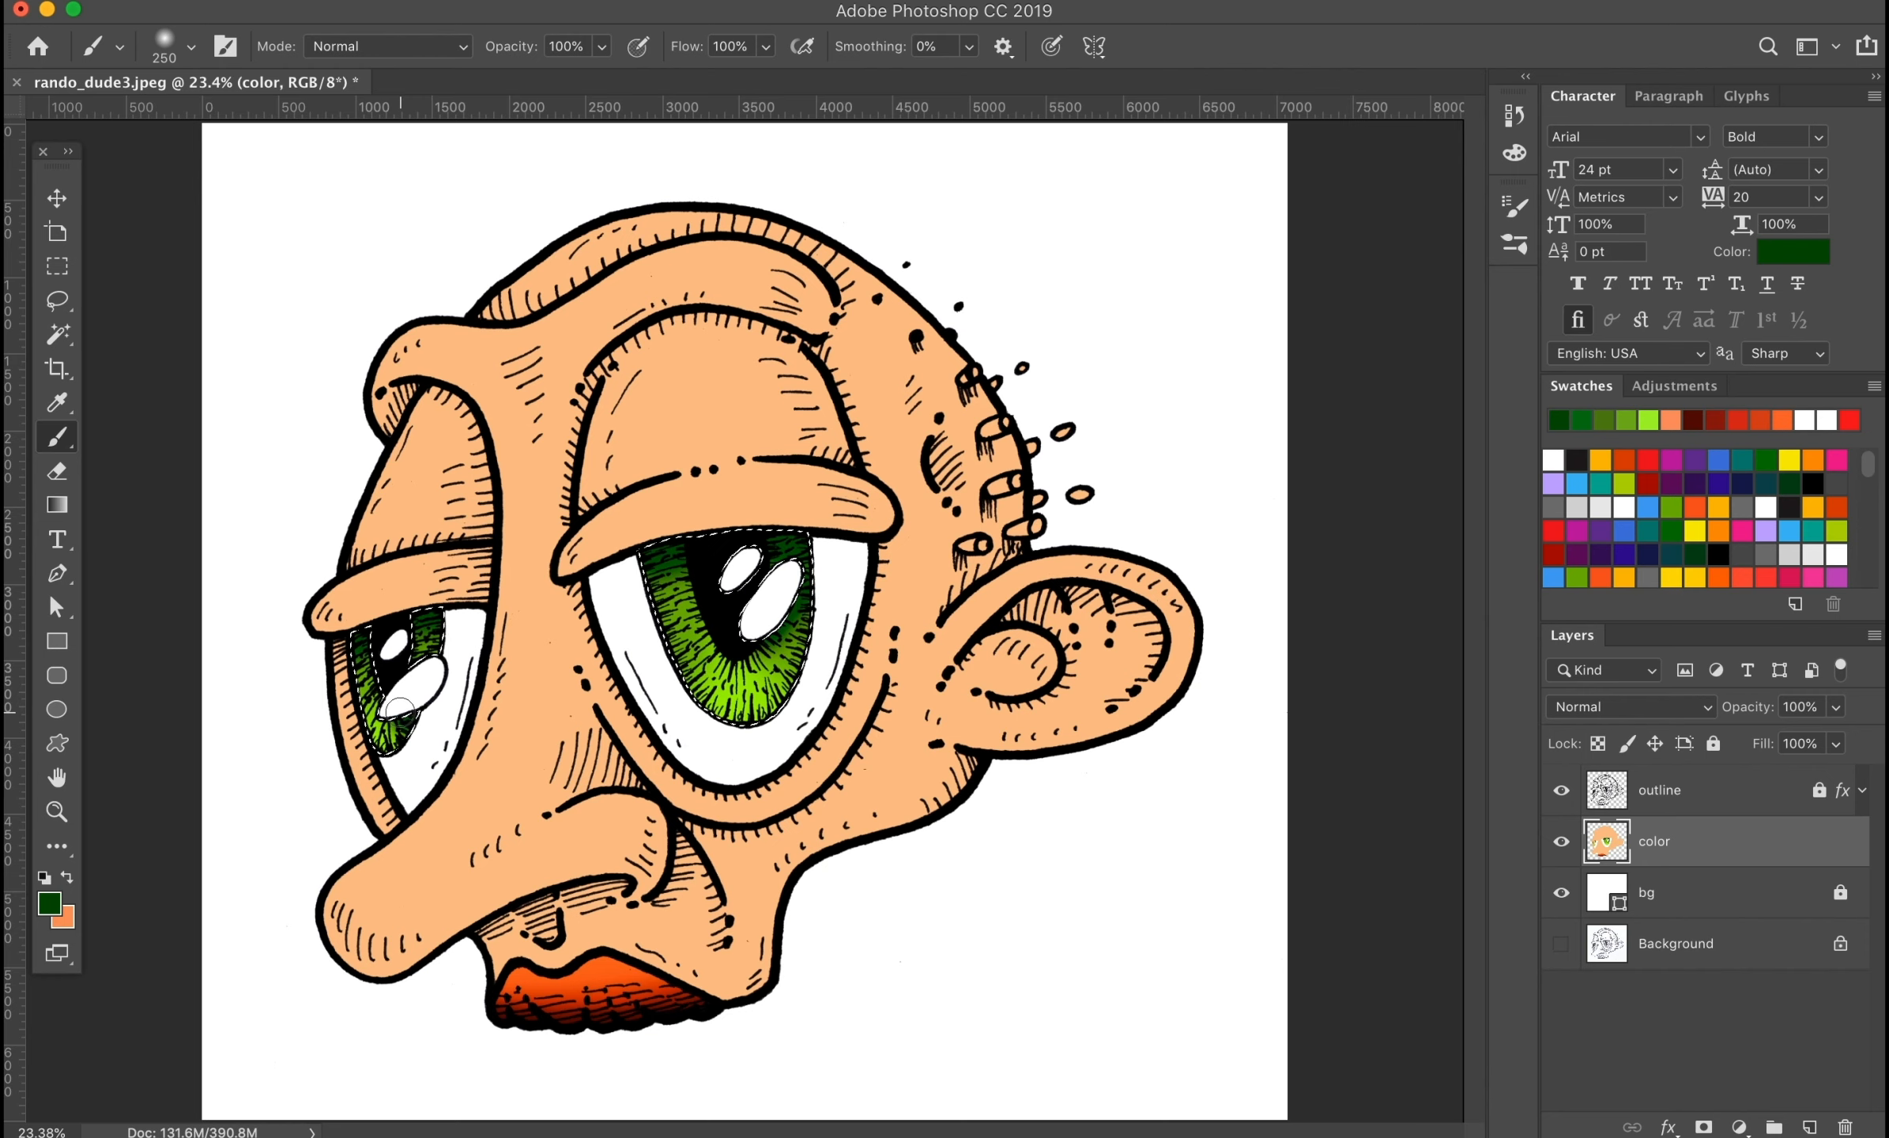
Step: Add near-black green along the irises' top edges and a yellow glow in their lower parts at brush size 250
{"action": "left_click", "coordinate": [49, 903]}
{"action": "left_click", "coordinate": [1467, 945]}
{"action": "left_click", "coordinate": [1716, 655]}
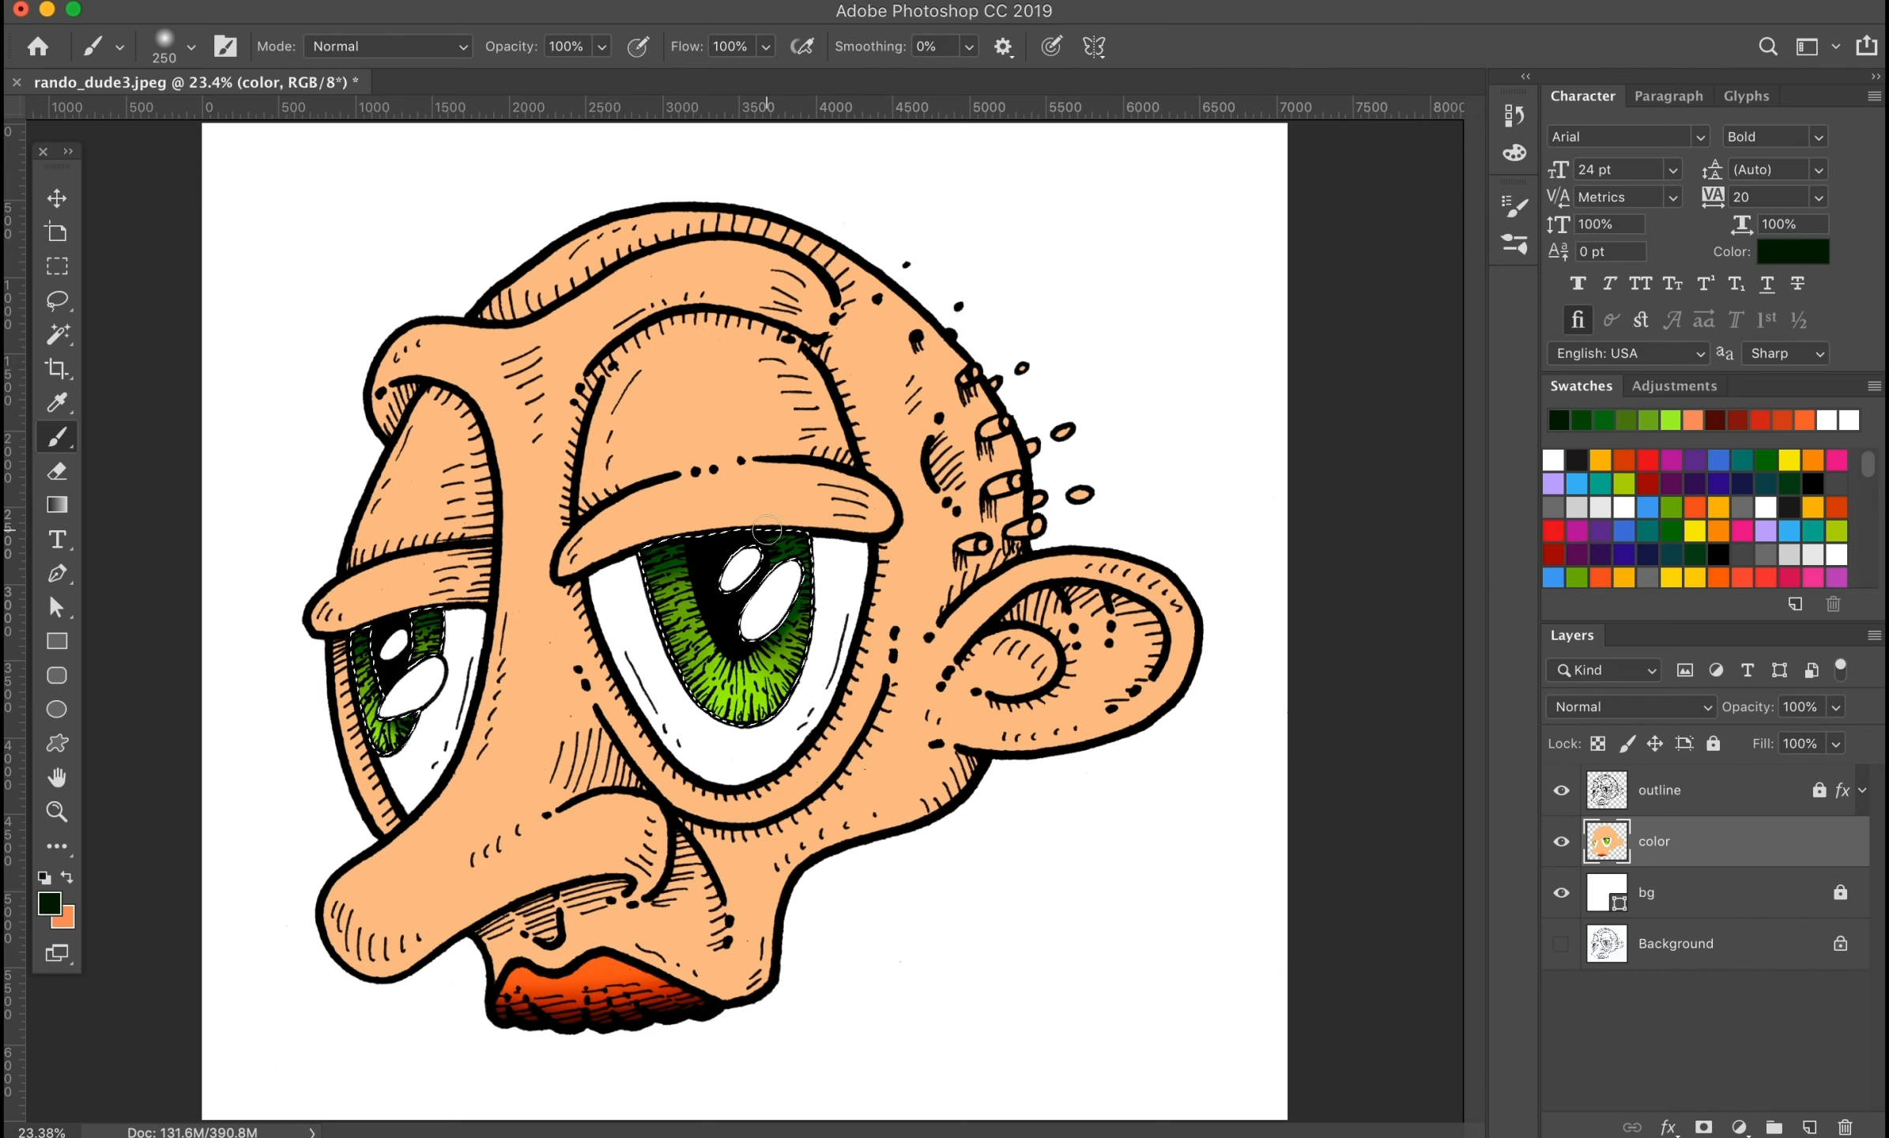
{"action": "left_click", "coordinate": [1671, 578]}
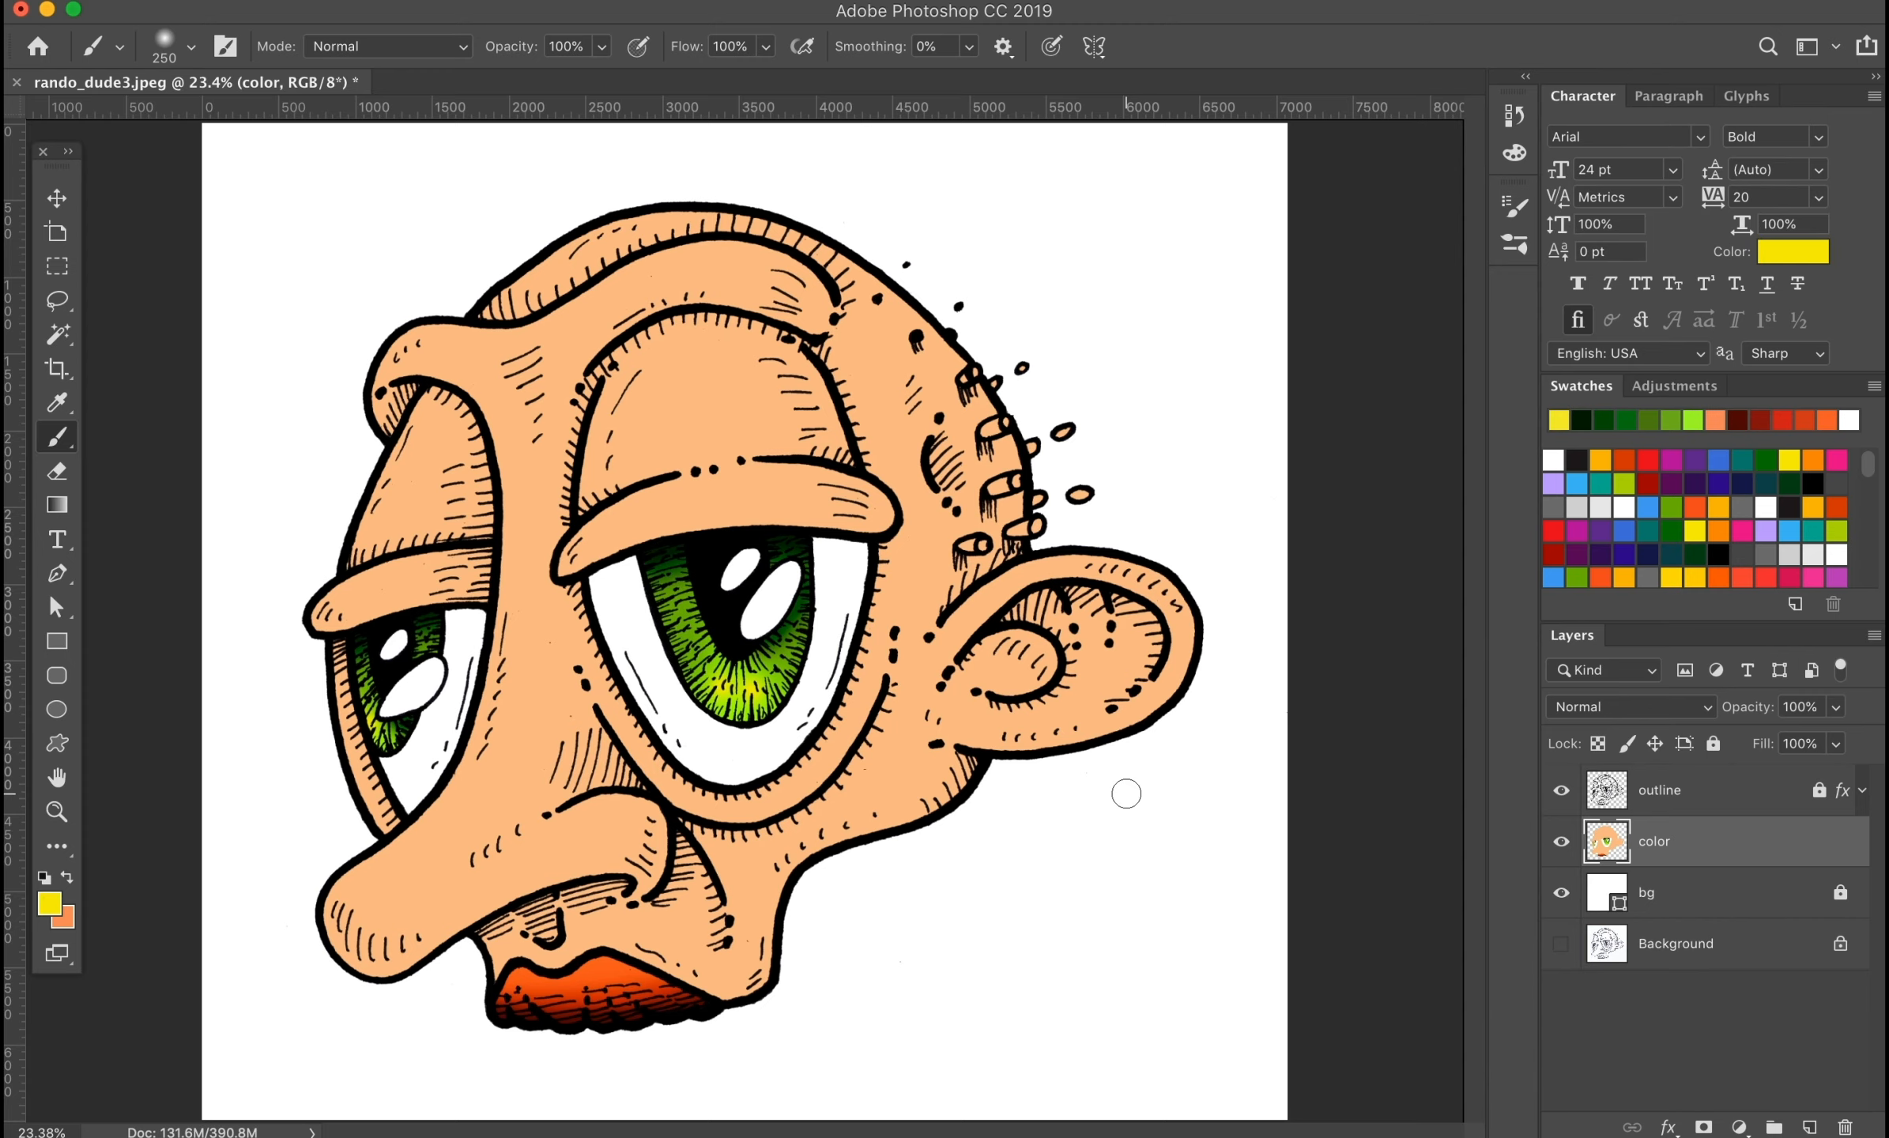
Step: Select the whites of both eyes with the Magic Wand and refine the smaller eye's selection with the Lasso, excluding its large highlight
{"action": "key", "text": "w"}
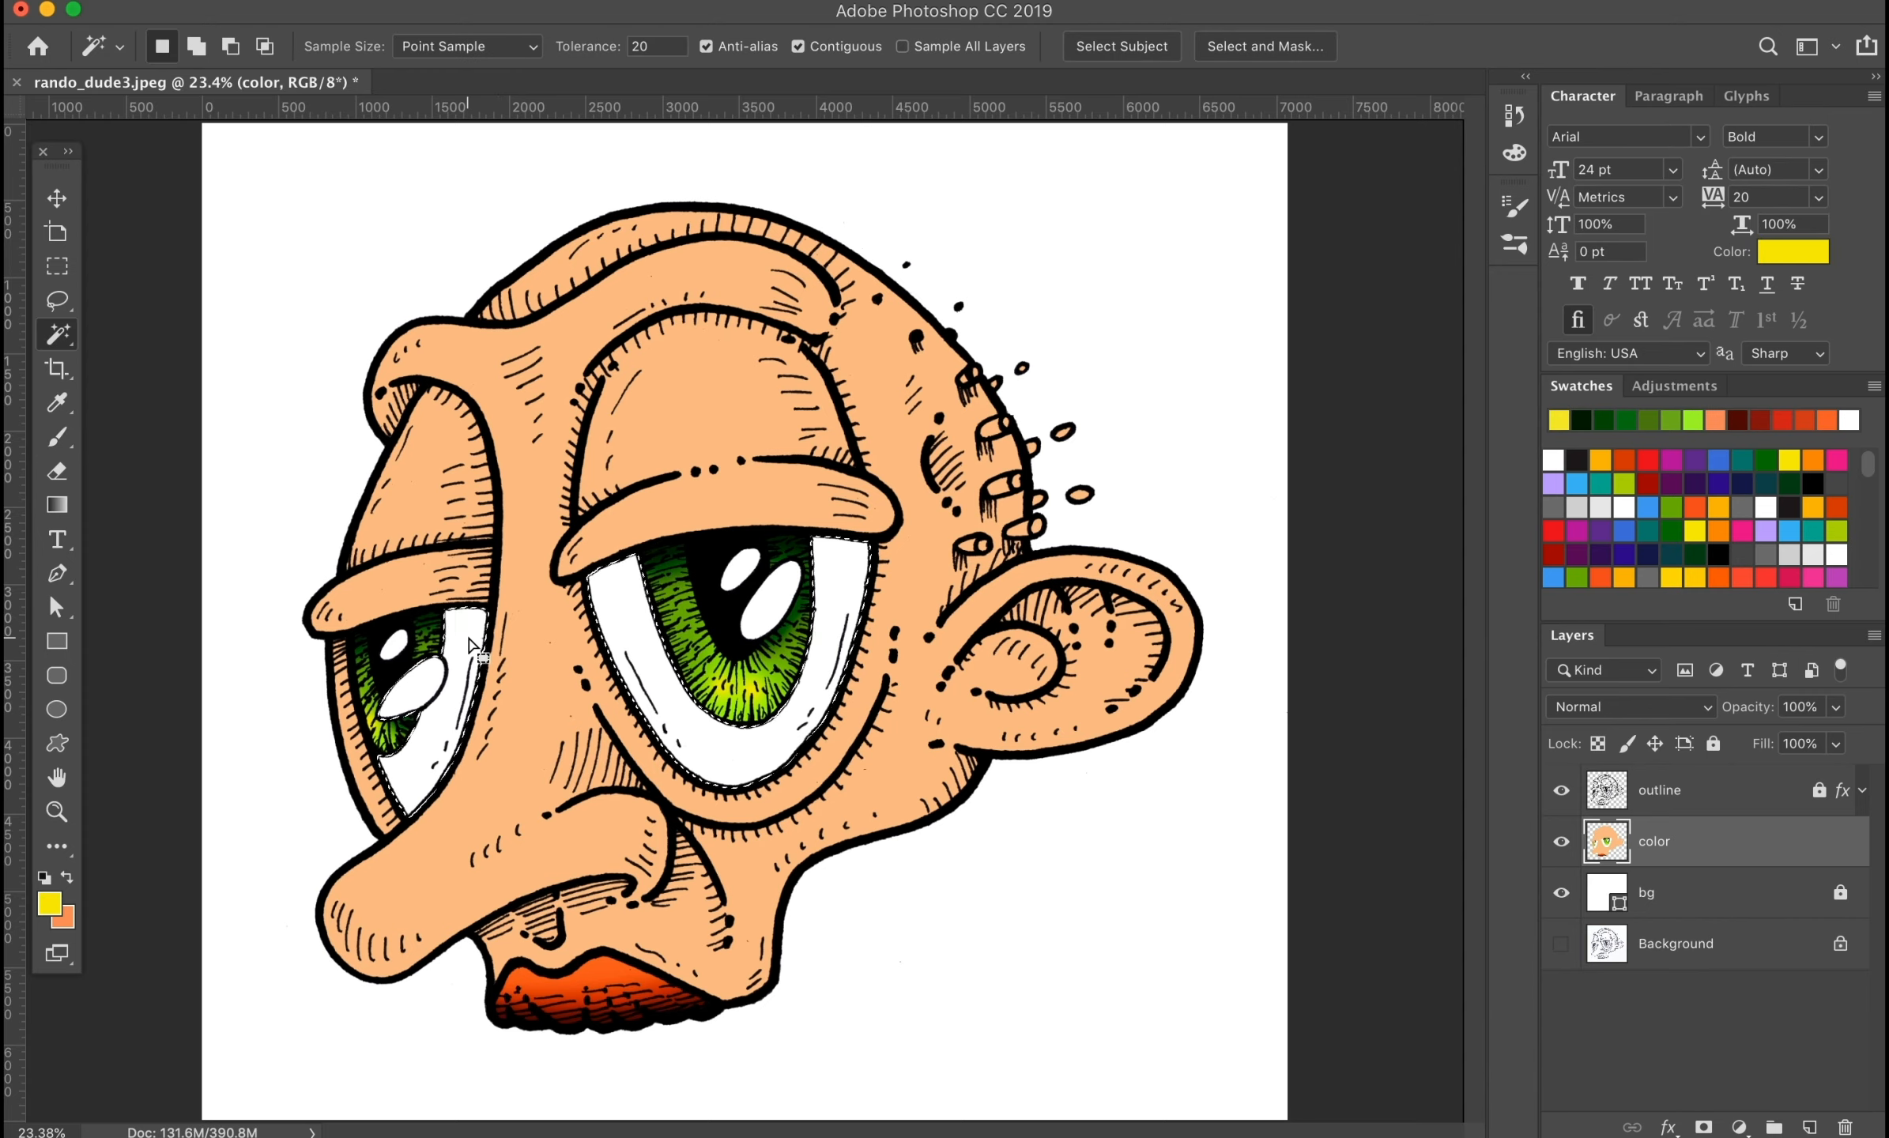
{"action": "key", "text": "super+plus"}
{"action": "key", "text": "super+plus"}
{"action": "key", "text": "super+plus"}
{"action": "key", "text": "l"}
{"action": "left_click_drag", "start_coordinate": [467, 632], "coordinate": [1162, 366]}
{"action": "key", "text": "super+plus"}
{"action": "key", "text": "super+plus"}
{"action": "mouse_move", "coordinate": [557, 601]}
{"action": "left_mouse_down"}
{"action": "mouse_move", "coordinate": [816, 782]}
{"action": "mouse_move", "coordinate": [985, 793]}
{"action": "left_mouse_up"}
{"action": "left_click_drag", "start_coordinate": [613, 307], "coordinate": [672, 358]}
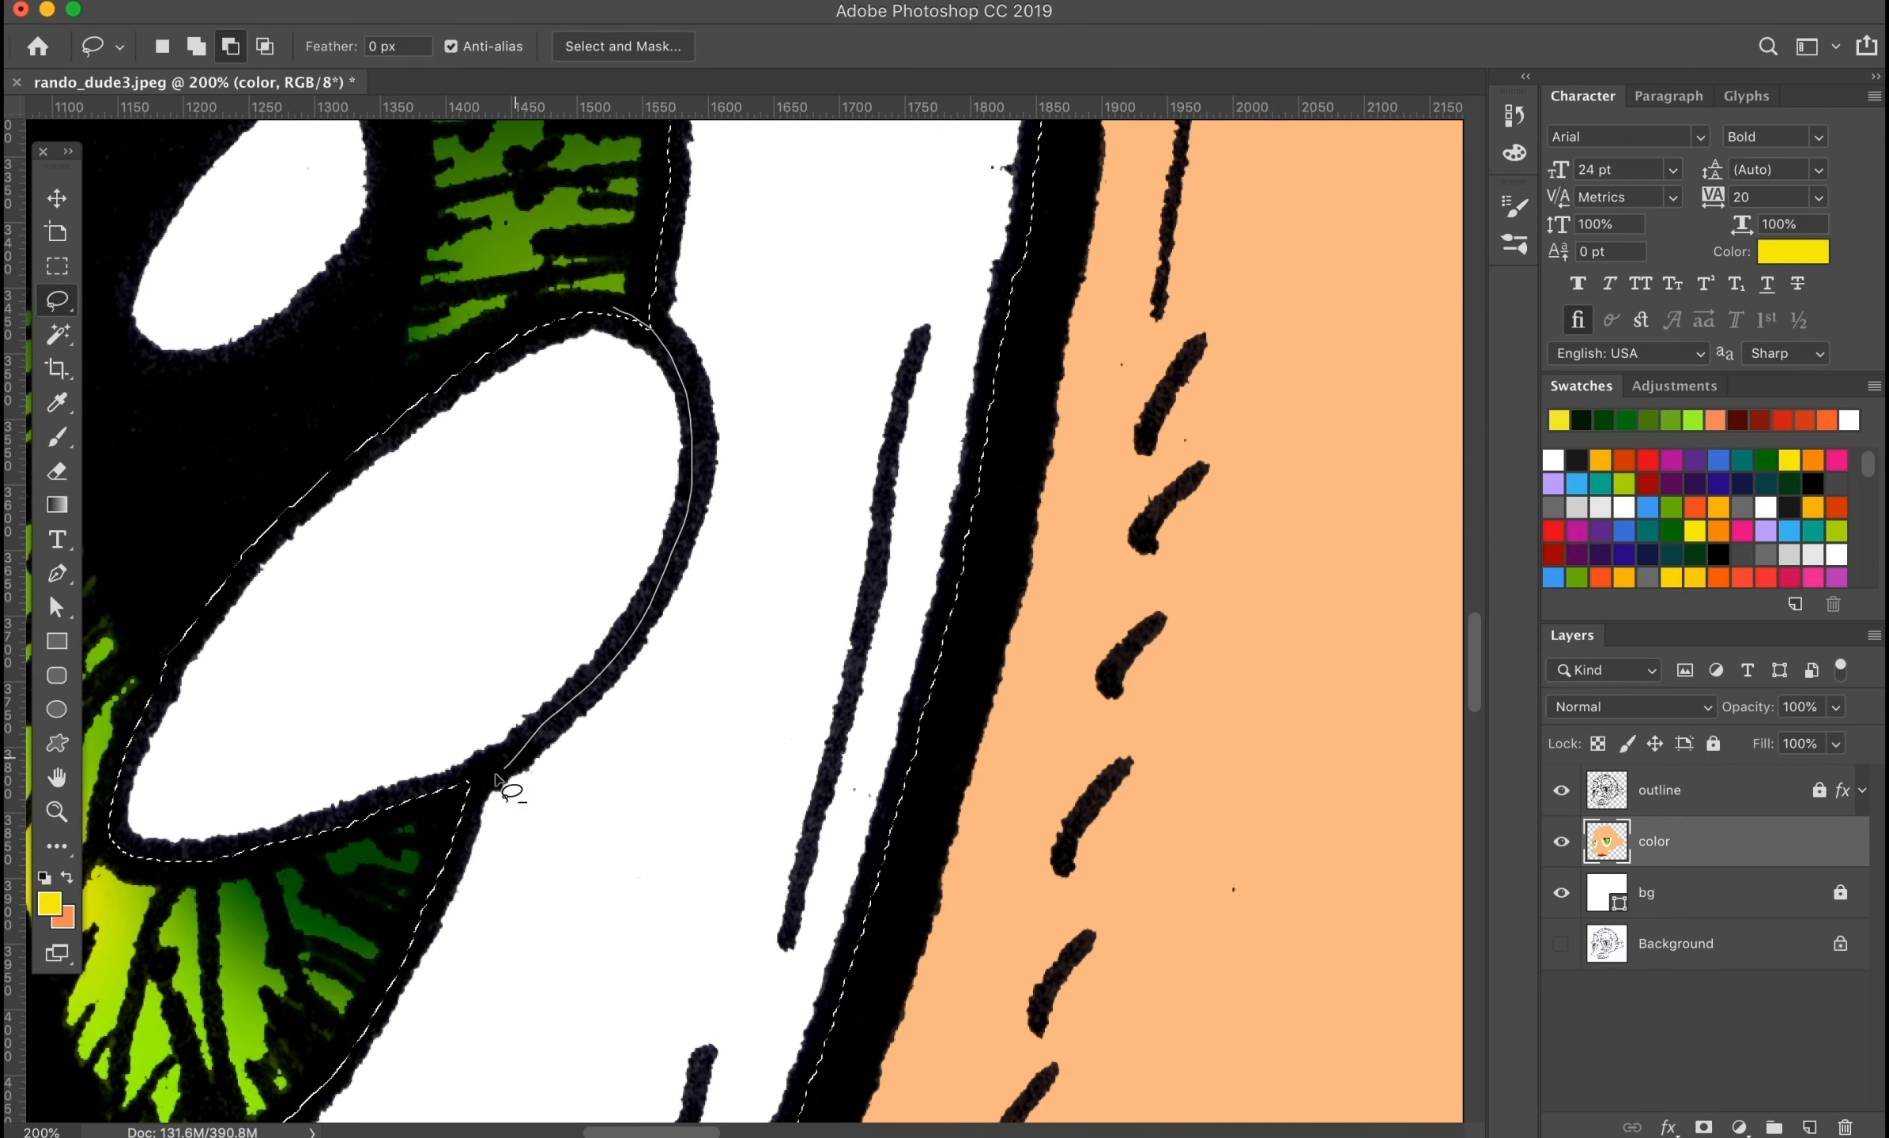
{"action": "left_click_drag", "start_coordinate": [158, 589], "coordinate": [569, 307]}
Step: Paint a soft light blue shadow across the tops of both eye whites at brush size 900
{"action": "key", "text": "super+0"}
{"action": "key", "text": "b"}
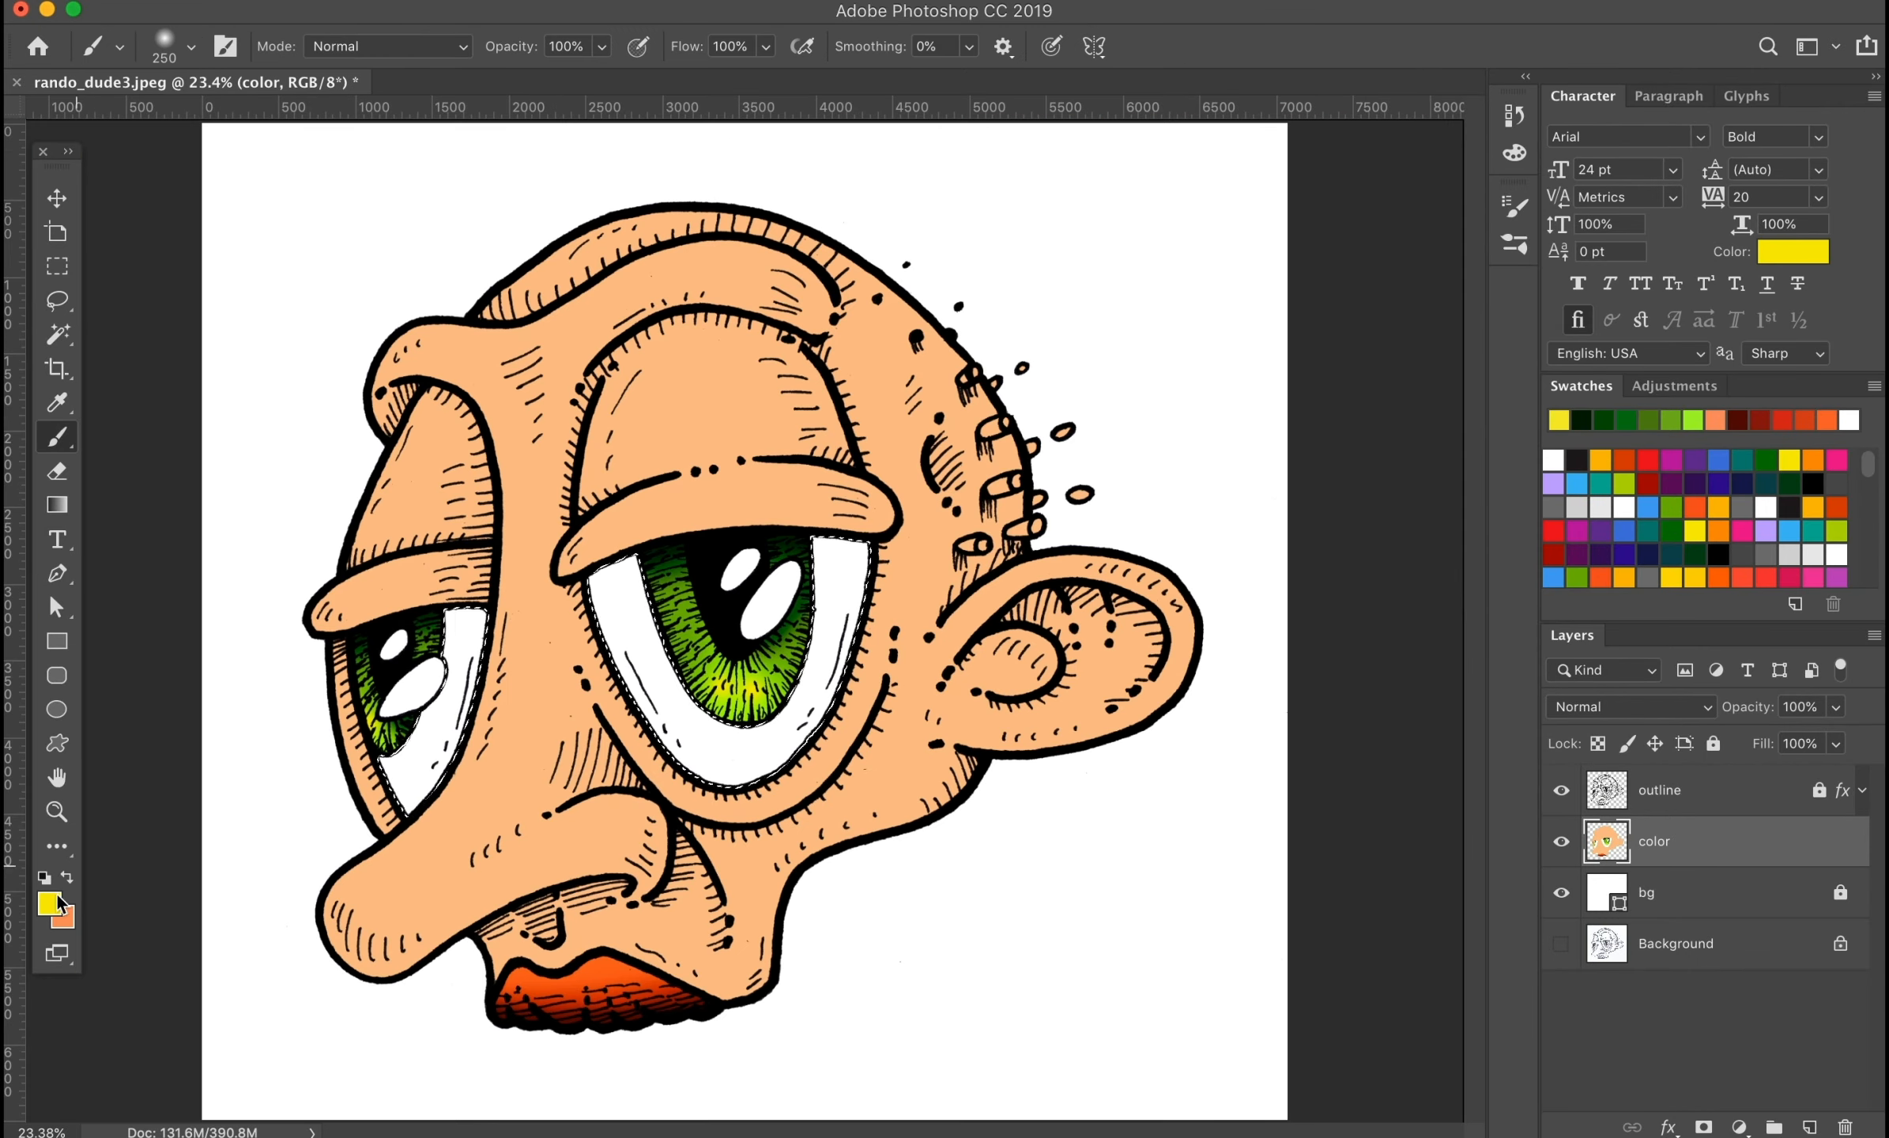
{"action": "left_click", "coordinate": [1578, 484]}
{"action": "key", "text": "bracketright"}
{"action": "key", "text": "bracketright"}
{"action": "key", "text": "bracketright"}
{"action": "key", "text": "bracketright"}
{"action": "key", "text": "bracketright"}
{"action": "key", "text": "bracketright"}
{"action": "key", "text": "bracketright"}
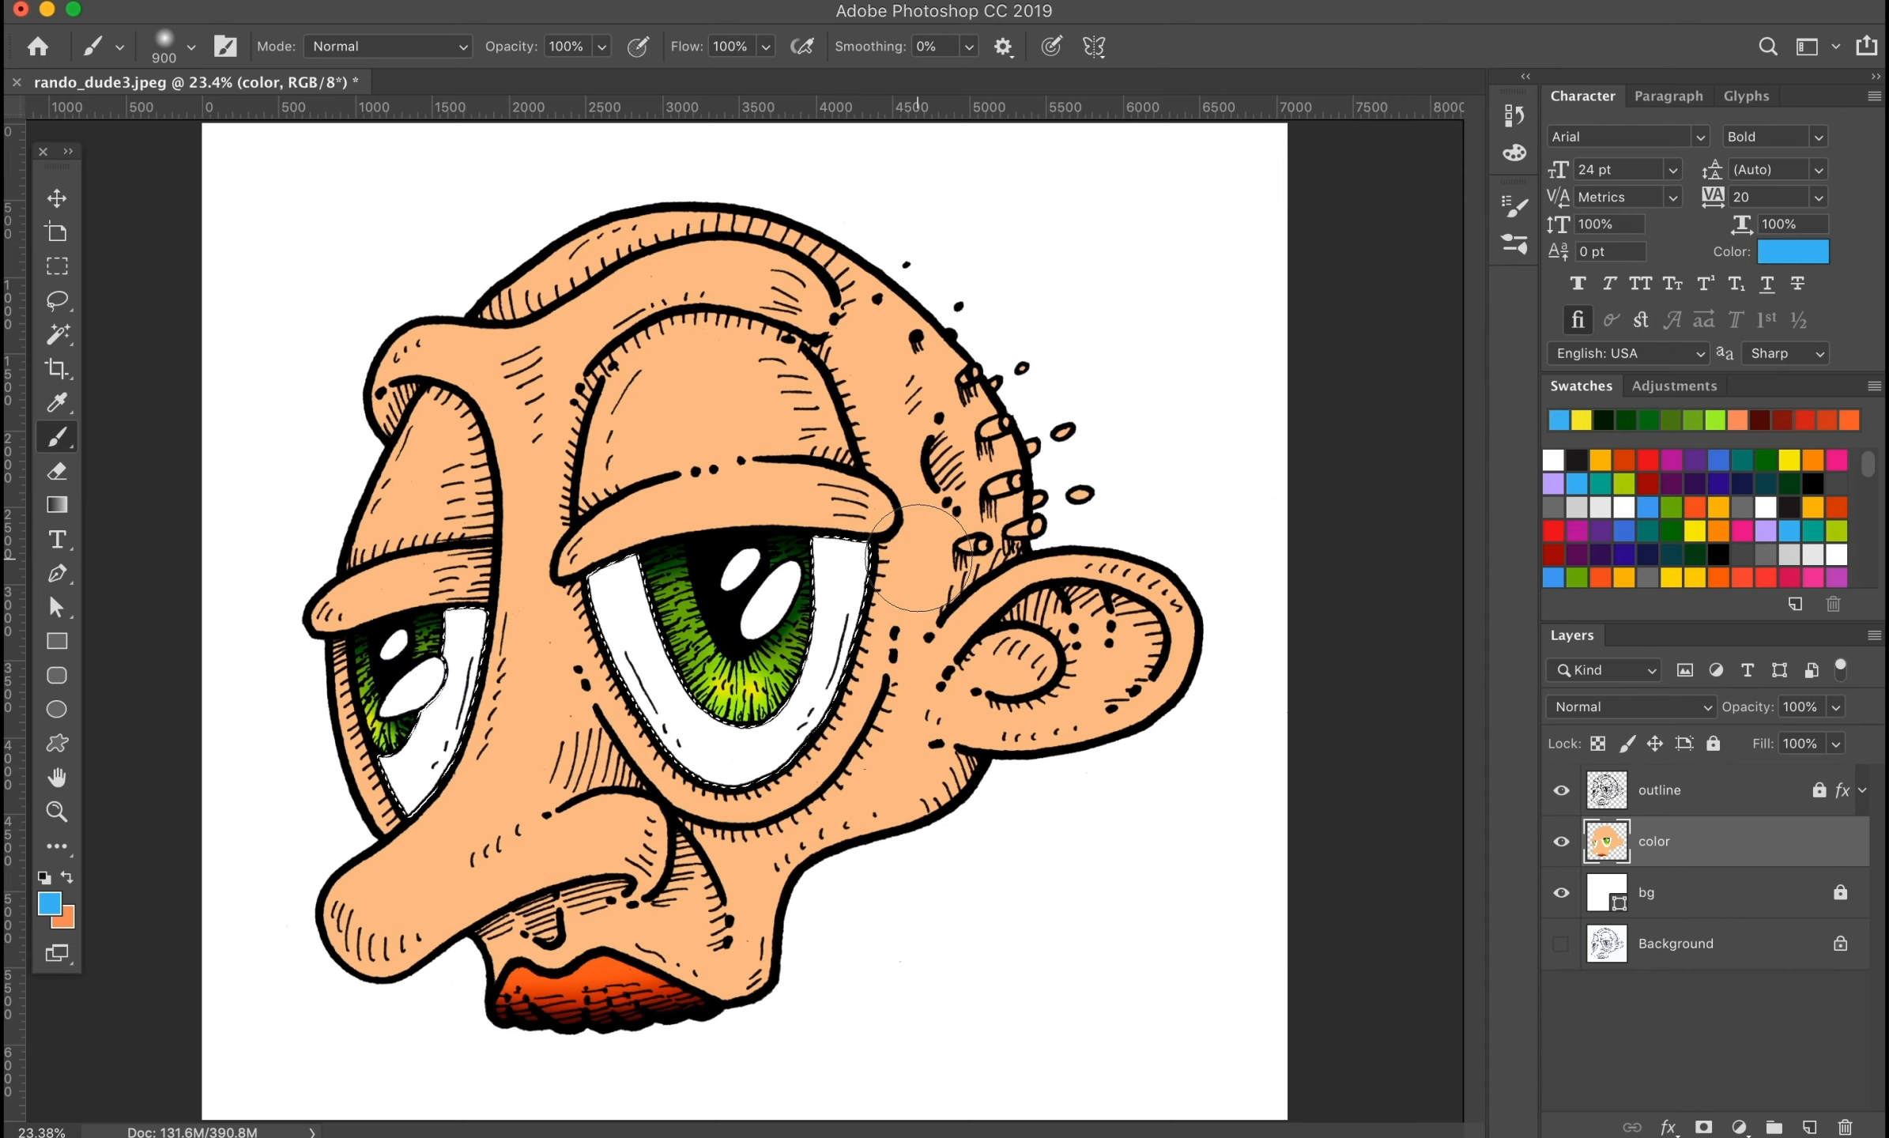
{"action": "mouse_move", "coordinate": [939, 532]}
{"action": "left_mouse_down"}
{"action": "mouse_move", "coordinate": [705, 526]}
{"action": "mouse_move", "coordinate": [514, 593]}
{"action": "mouse_move", "coordinate": [407, 581]}
{"action": "left_mouse_up"}
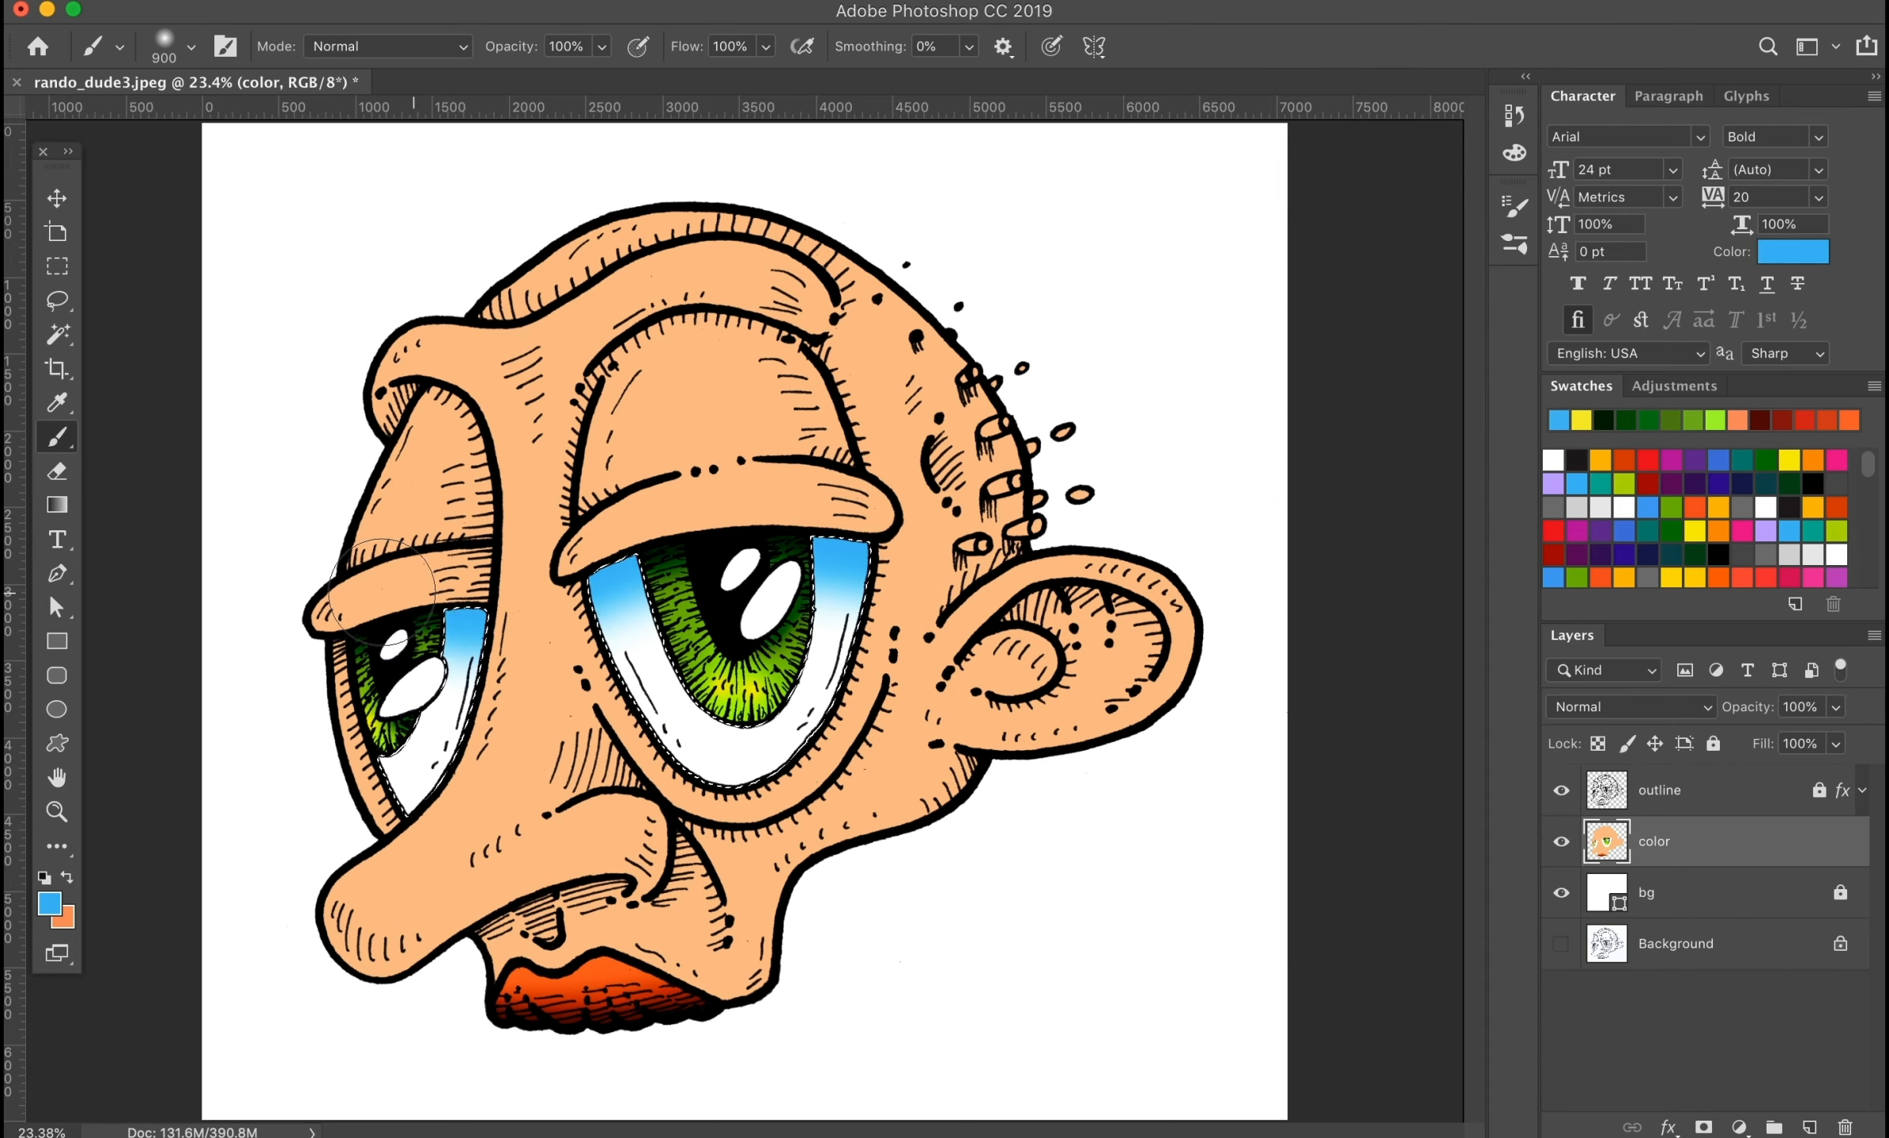
Step: Darken the blue shadow under both eyelids with medium blue at brush size 600
{"action": "left_click", "coordinate": [49, 904]}
{"action": "left_click", "coordinate": [1464, 774]}
{"action": "key", "text": "Return"}
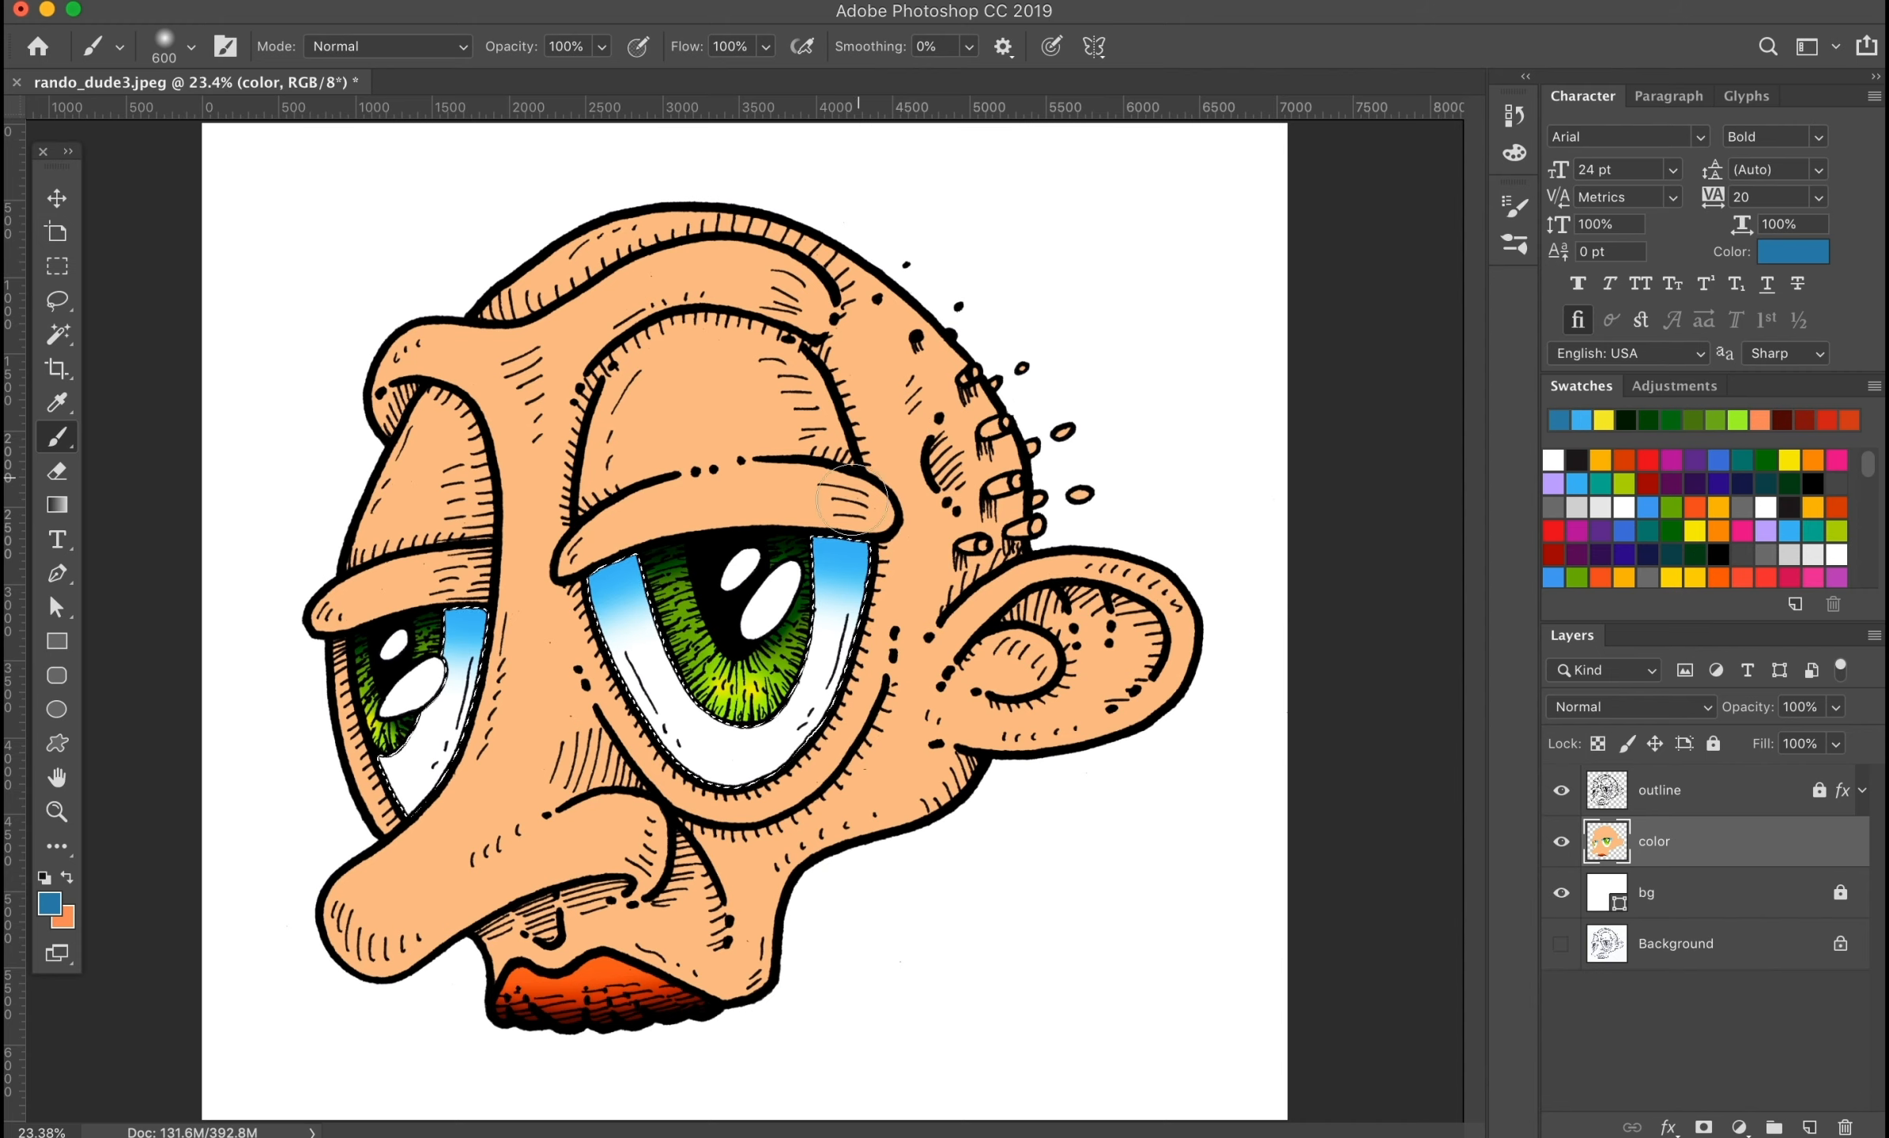
{"action": "mouse_move", "coordinate": [853, 500]}
{"action": "left_mouse_down"}
{"action": "mouse_move", "coordinate": [616, 528]}
{"action": "mouse_move", "coordinate": [488, 545]}
{"action": "left_mouse_up"}
Step: Set the foreground color to dark blue 025066 and deepen the eye whites' top edges at brush size 300
{"action": "left_click", "coordinate": [49, 903]}
{"action": "left_click", "coordinate": [1477, 869]}
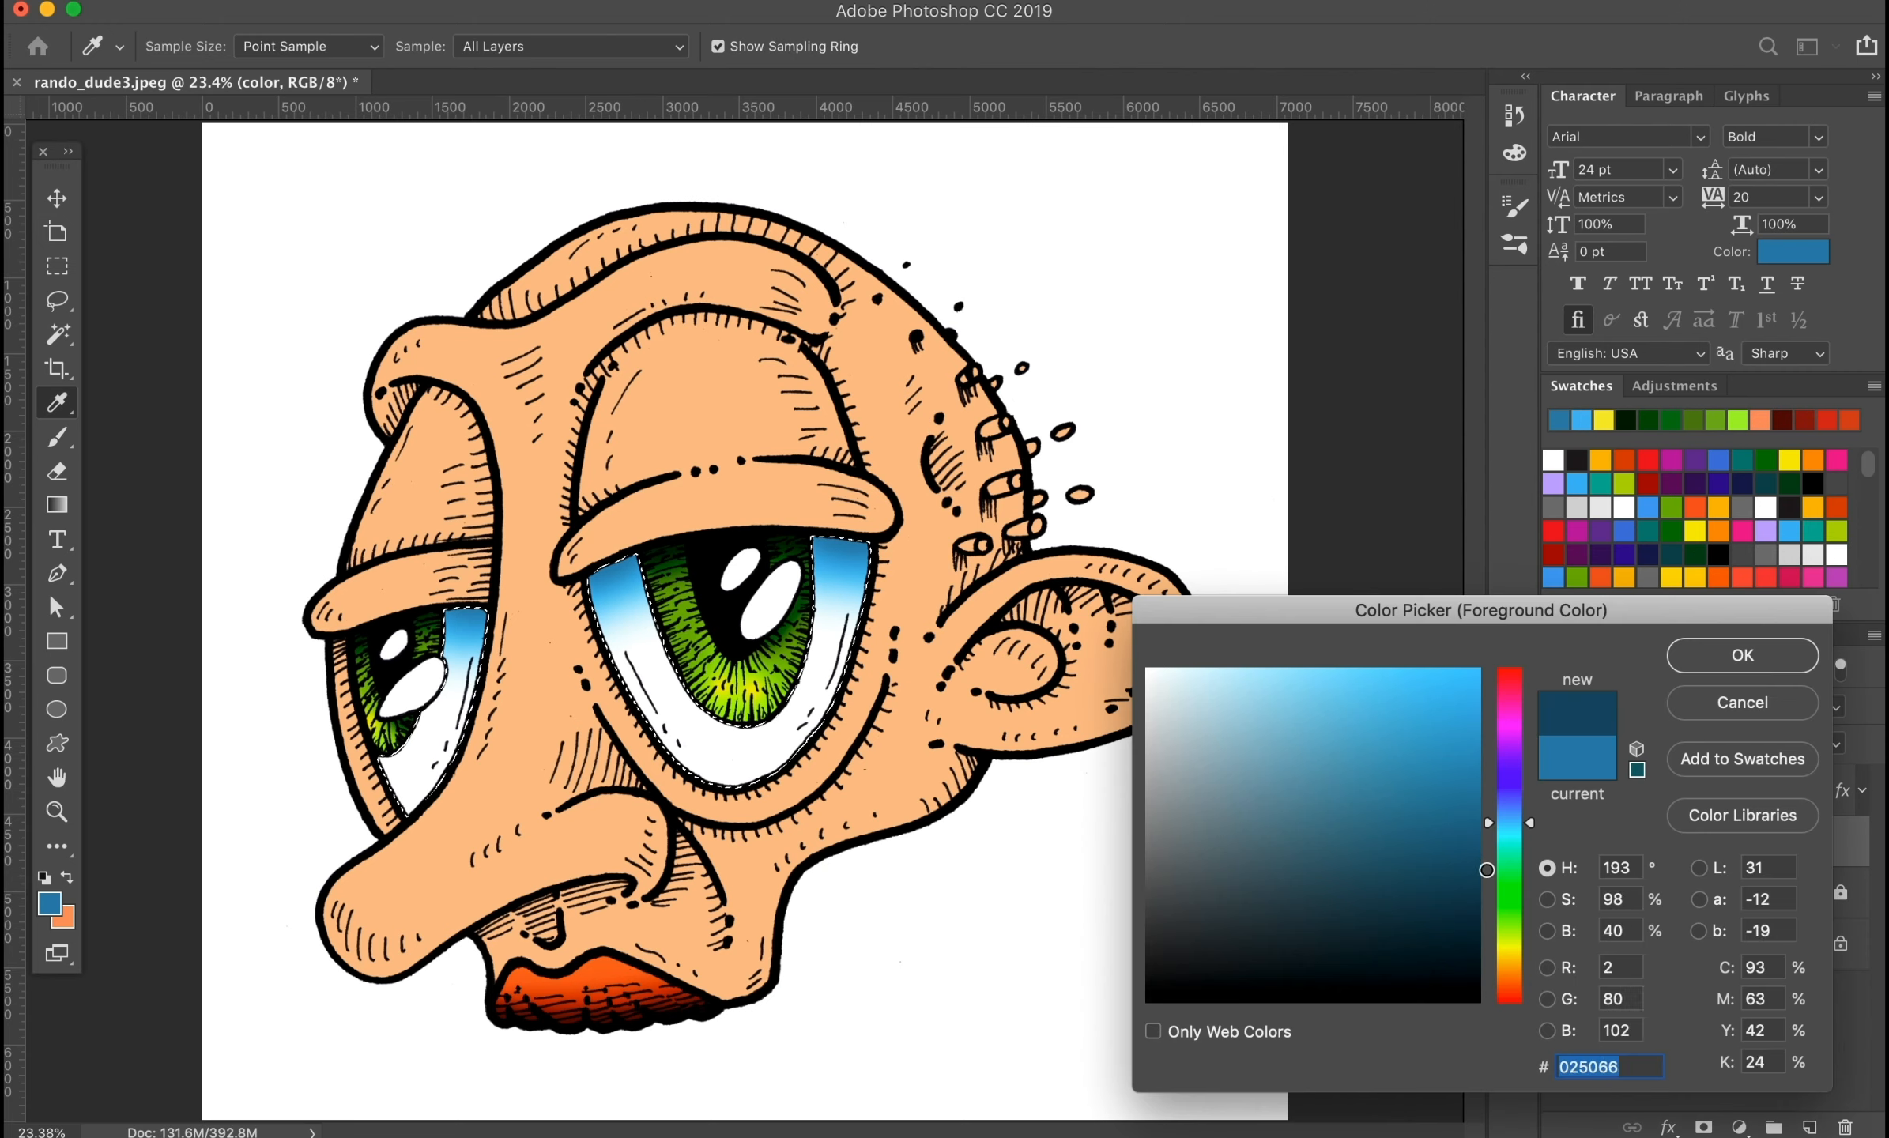
{"action": "key", "text": "Return"}
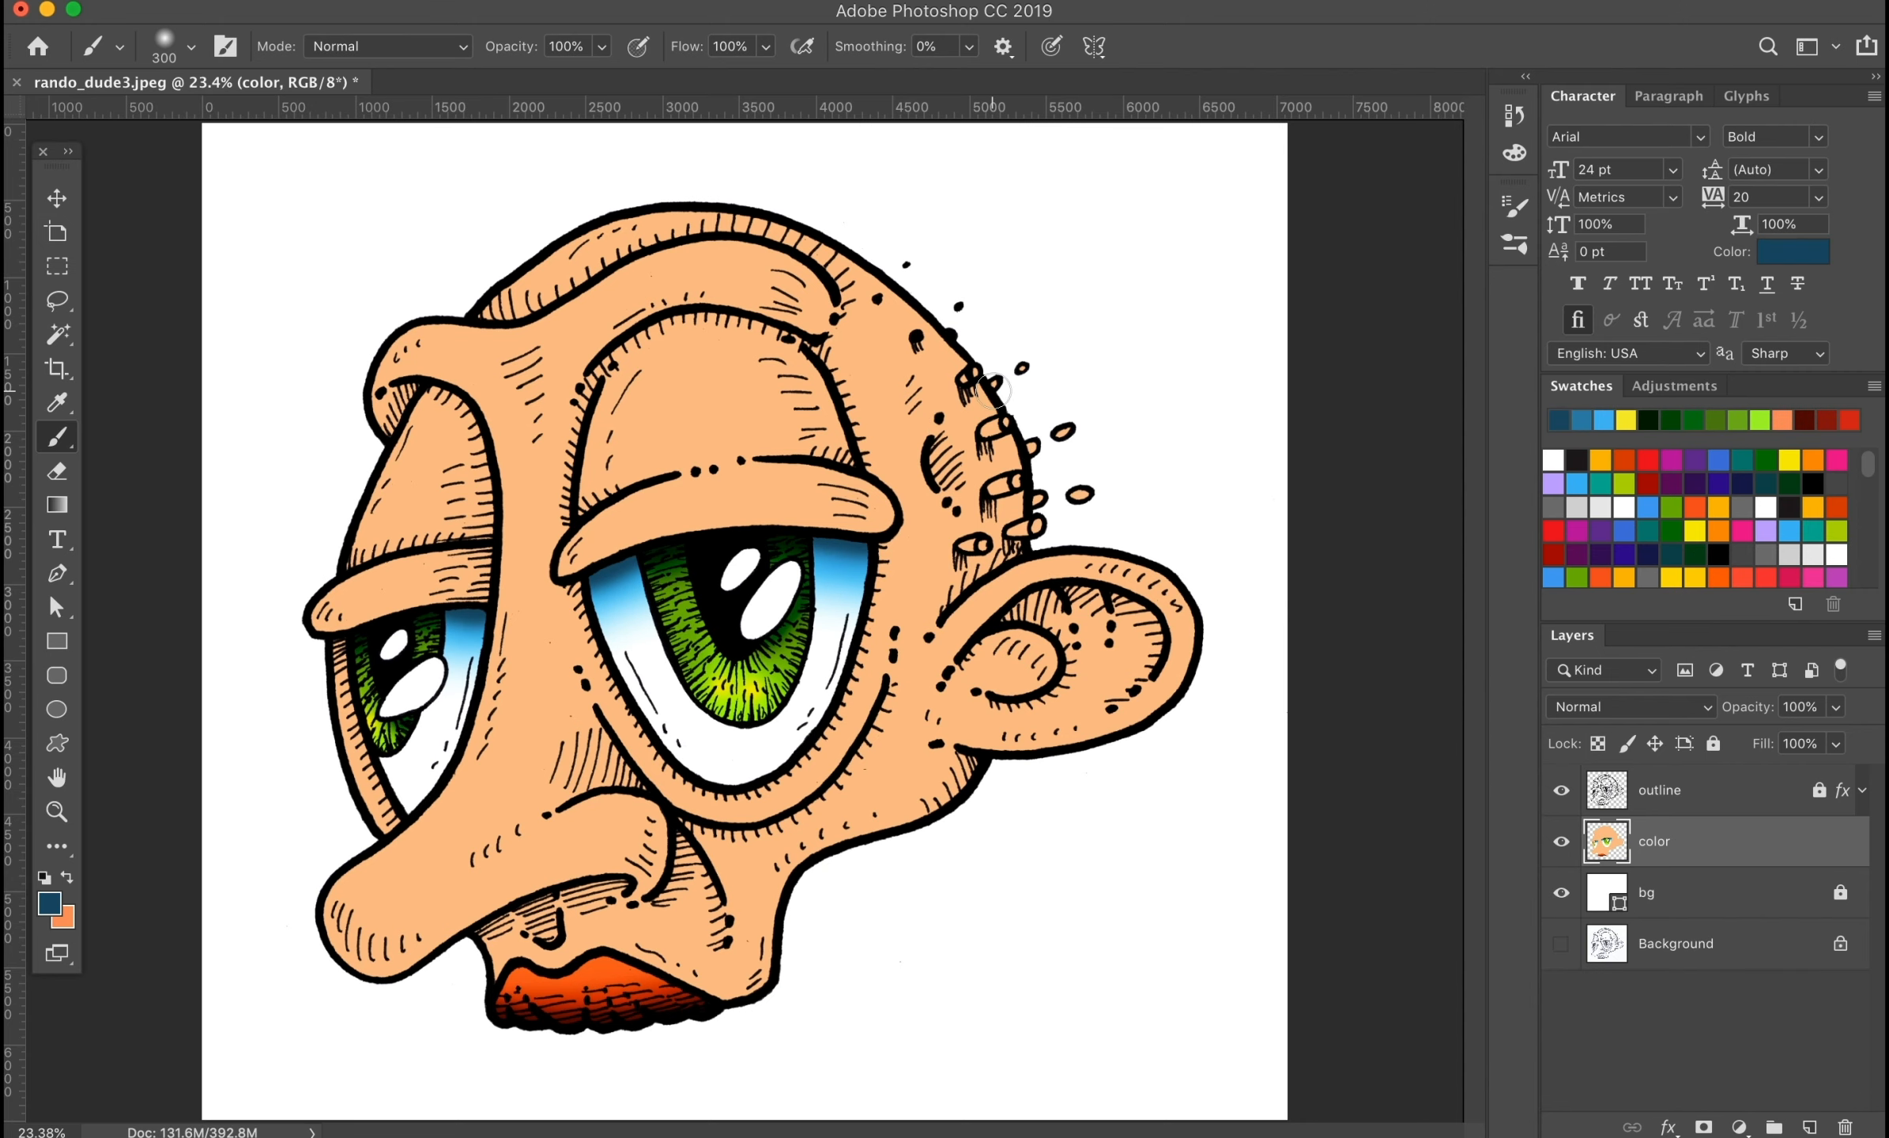
Step: Lasso around the lower hair stubs on the back of the head, keeping inside their black outlines
{"action": "key", "text": "l"}
{"action": "scroll", "coordinate": [1059, 547], "scroll_direction": "up", "scroll_amount": 6}
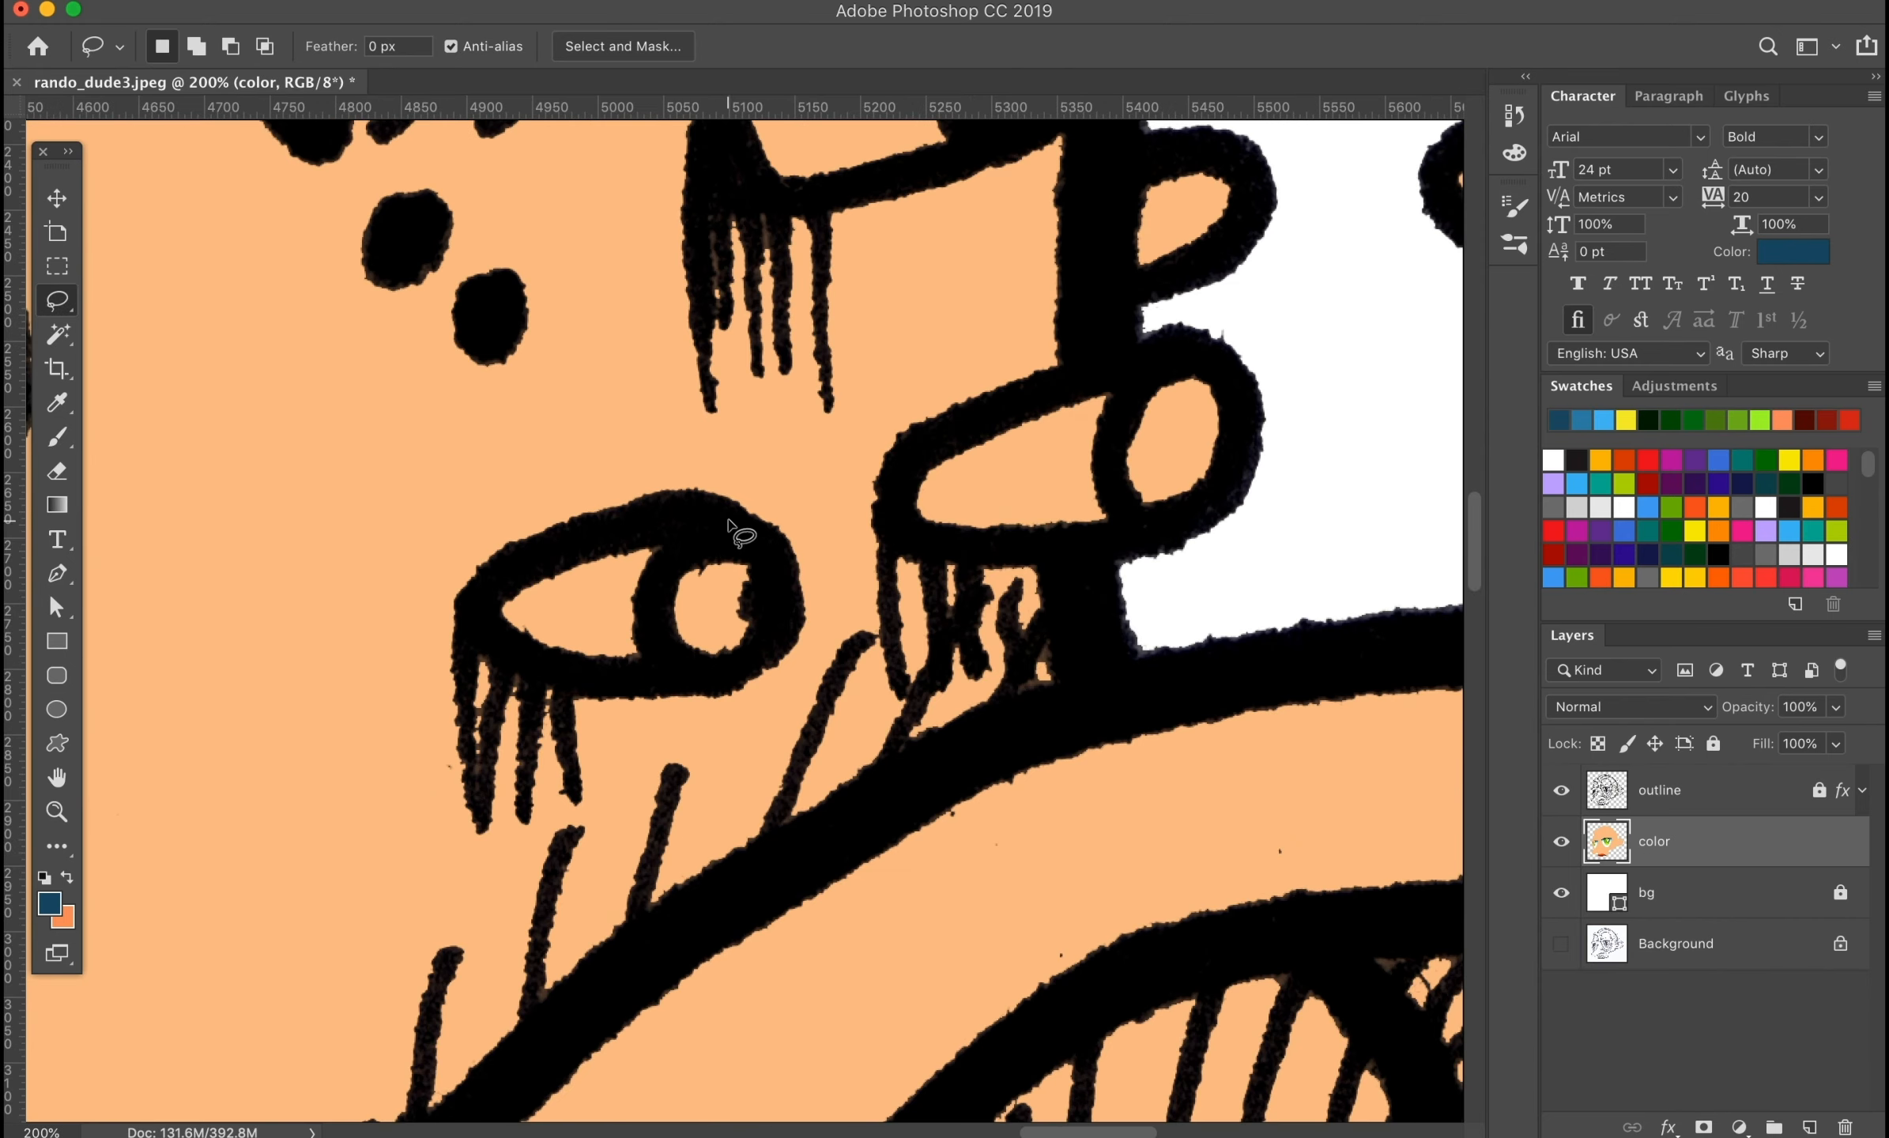
{"action": "mouse_move", "coordinate": [729, 521]}
{"action": "left_mouse_down"}
{"action": "mouse_move", "coordinate": [559, 546]}
{"action": "mouse_move", "coordinate": [543, 662]}
{"action": "left_mouse_up"}
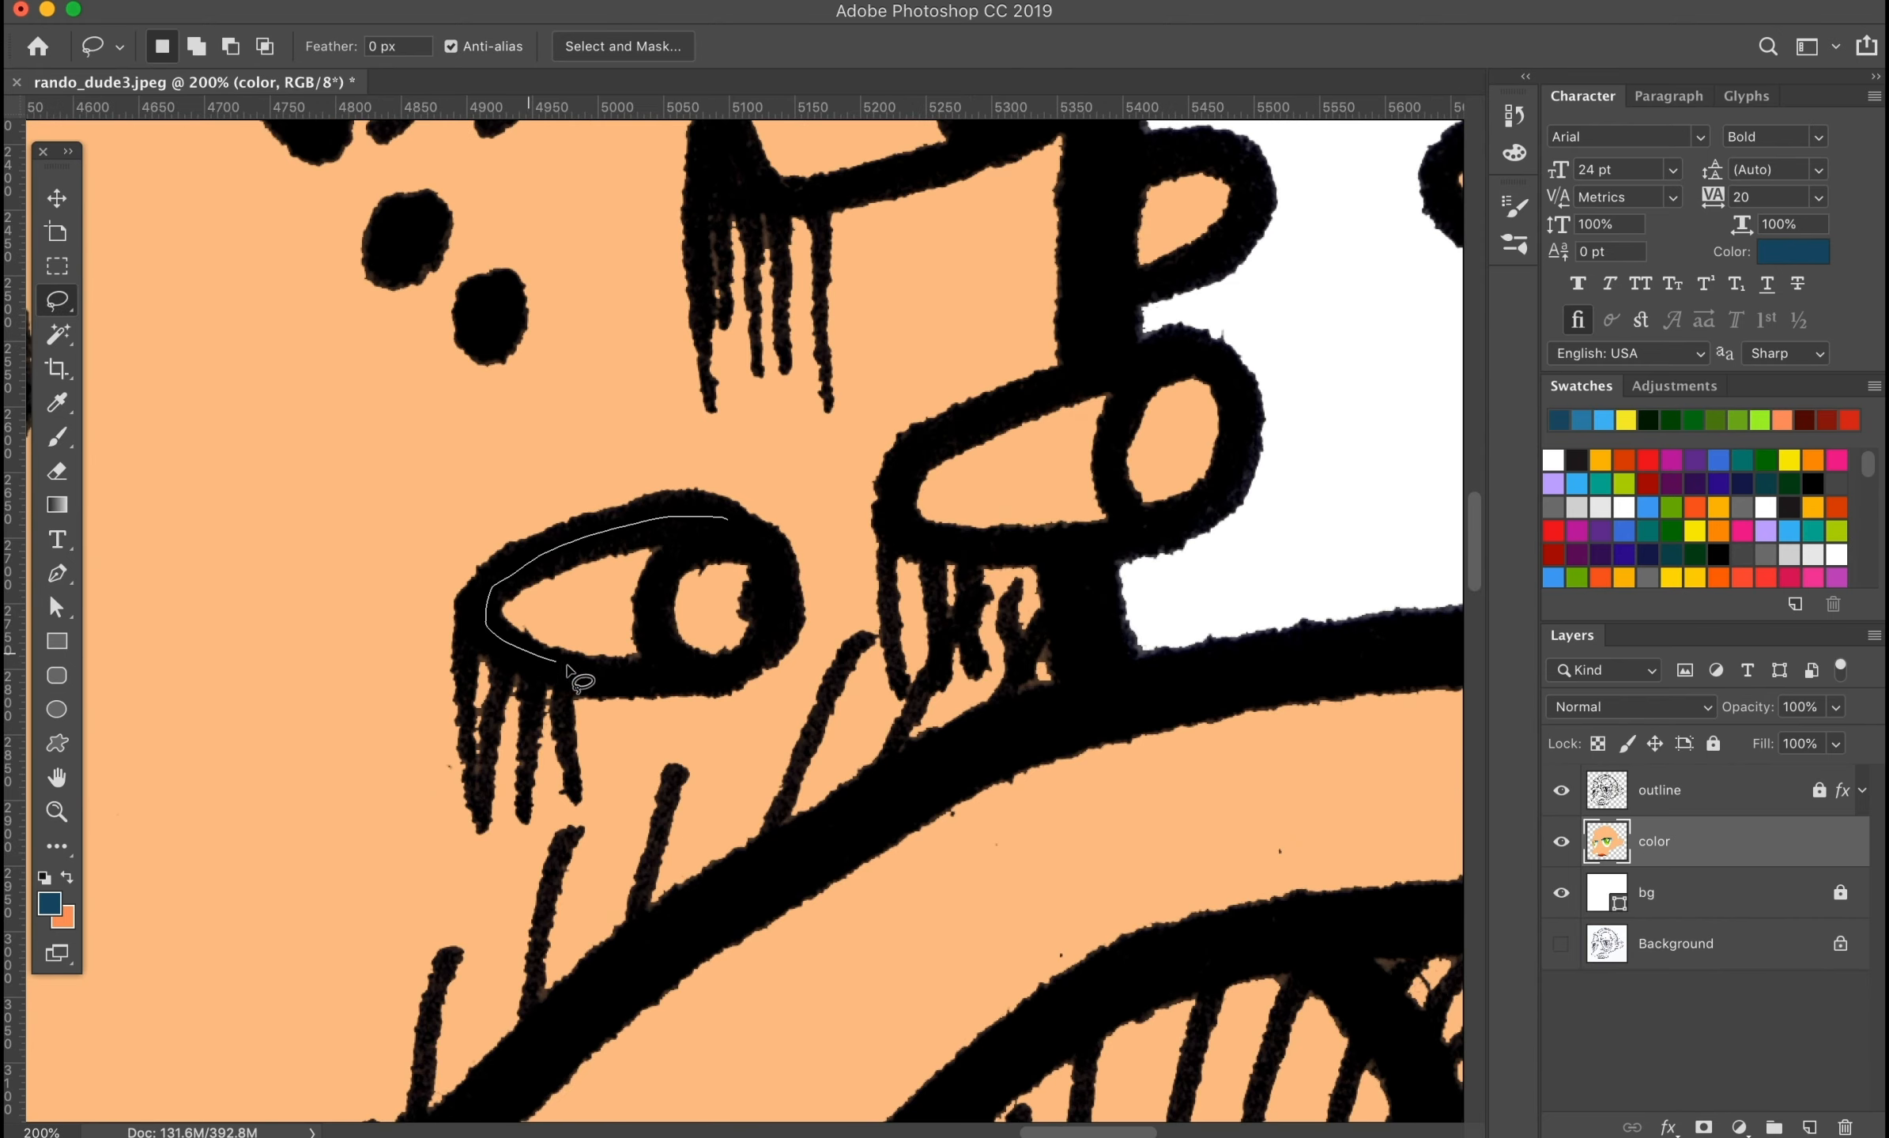
{"action": "scroll", "coordinate": [712, 546], "scroll_direction": "right", "scroll_amount": 5}
{"action": "scroll", "coordinate": [712, 545], "scroll_direction": "up", "scroll_amount": 2}
{"action": "mouse_move", "coordinate": [756, 543]}
{"action": "left_mouse_down"}
{"action": "mouse_move", "coordinate": [743, 529]}
{"action": "mouse_move", "coordinate": [619, 699]}
{"action": "left_mouse_up"}
{"action": "left_click_drag", "start_coordinate": [885, 553], "coordinate": [877, 538]}
{"action": "left_click_drag", "start_coordinate": [687, 364], "coordinate": [729, 703]}
{"action": "left_click_drag", "start_coordinate": [727, 471], "coordinate": [506, 540]}
{"action": "left_click_drag", "start_coordinate": [675, 644], "coordinate": [757, 478]}
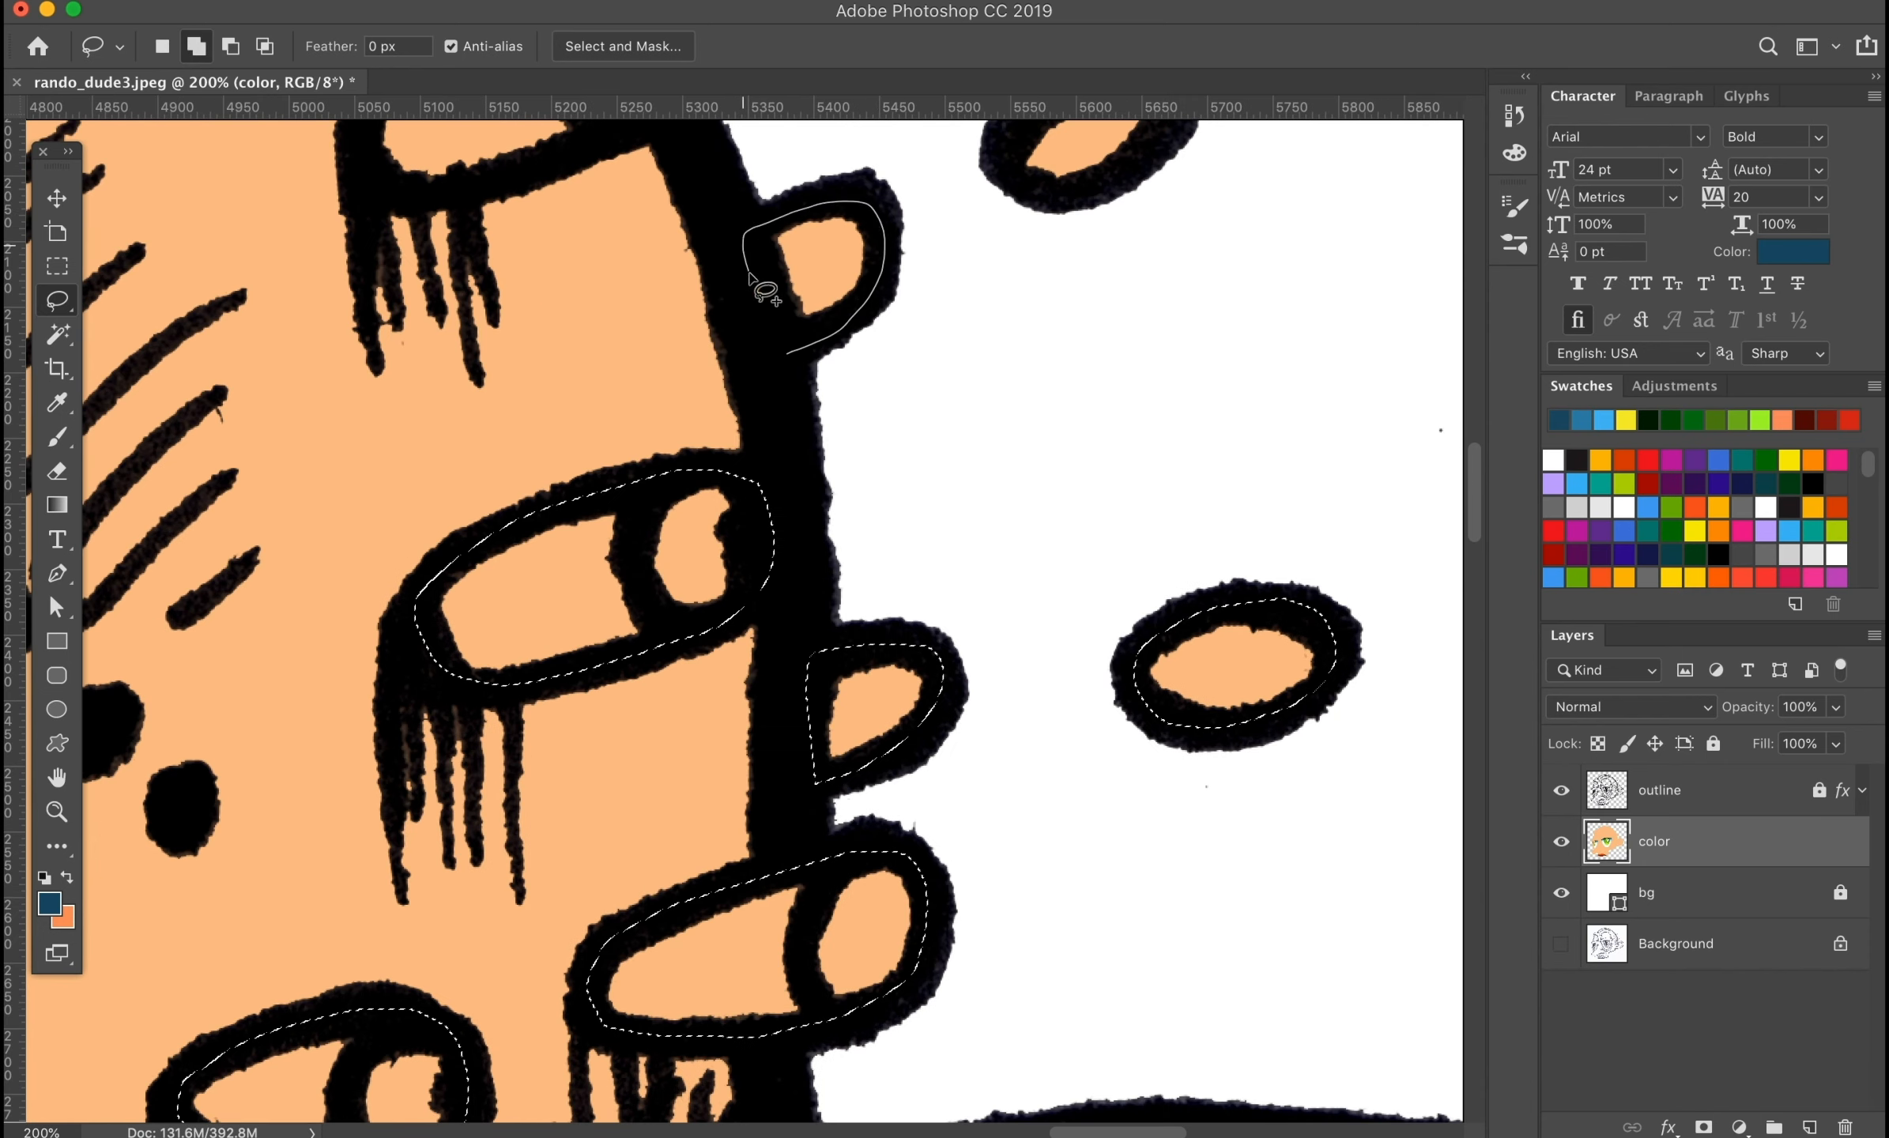
Step: Add the remaining upper hair stubs and the small floating pieces beside the head to the selection
{"action": "left_click_drag", "start_coordinate": [749, 273], "coordinate": [784, 348]}
{"action": "left_click_drag", "start_coordinate": [874, 261], "coordinate": [869, 682]}
{"action": "left_click_drag", "start_coordinate": [1063, 510], "coordinate": [1014, 543]}
{"action": "left_click_drag", "start_coordinate": [1168, 506], "coordinate": [1146, 486]}
{"action": "left_click_drag", "start_coordinate": [830, 356], "coordinate": [1161, 632]}
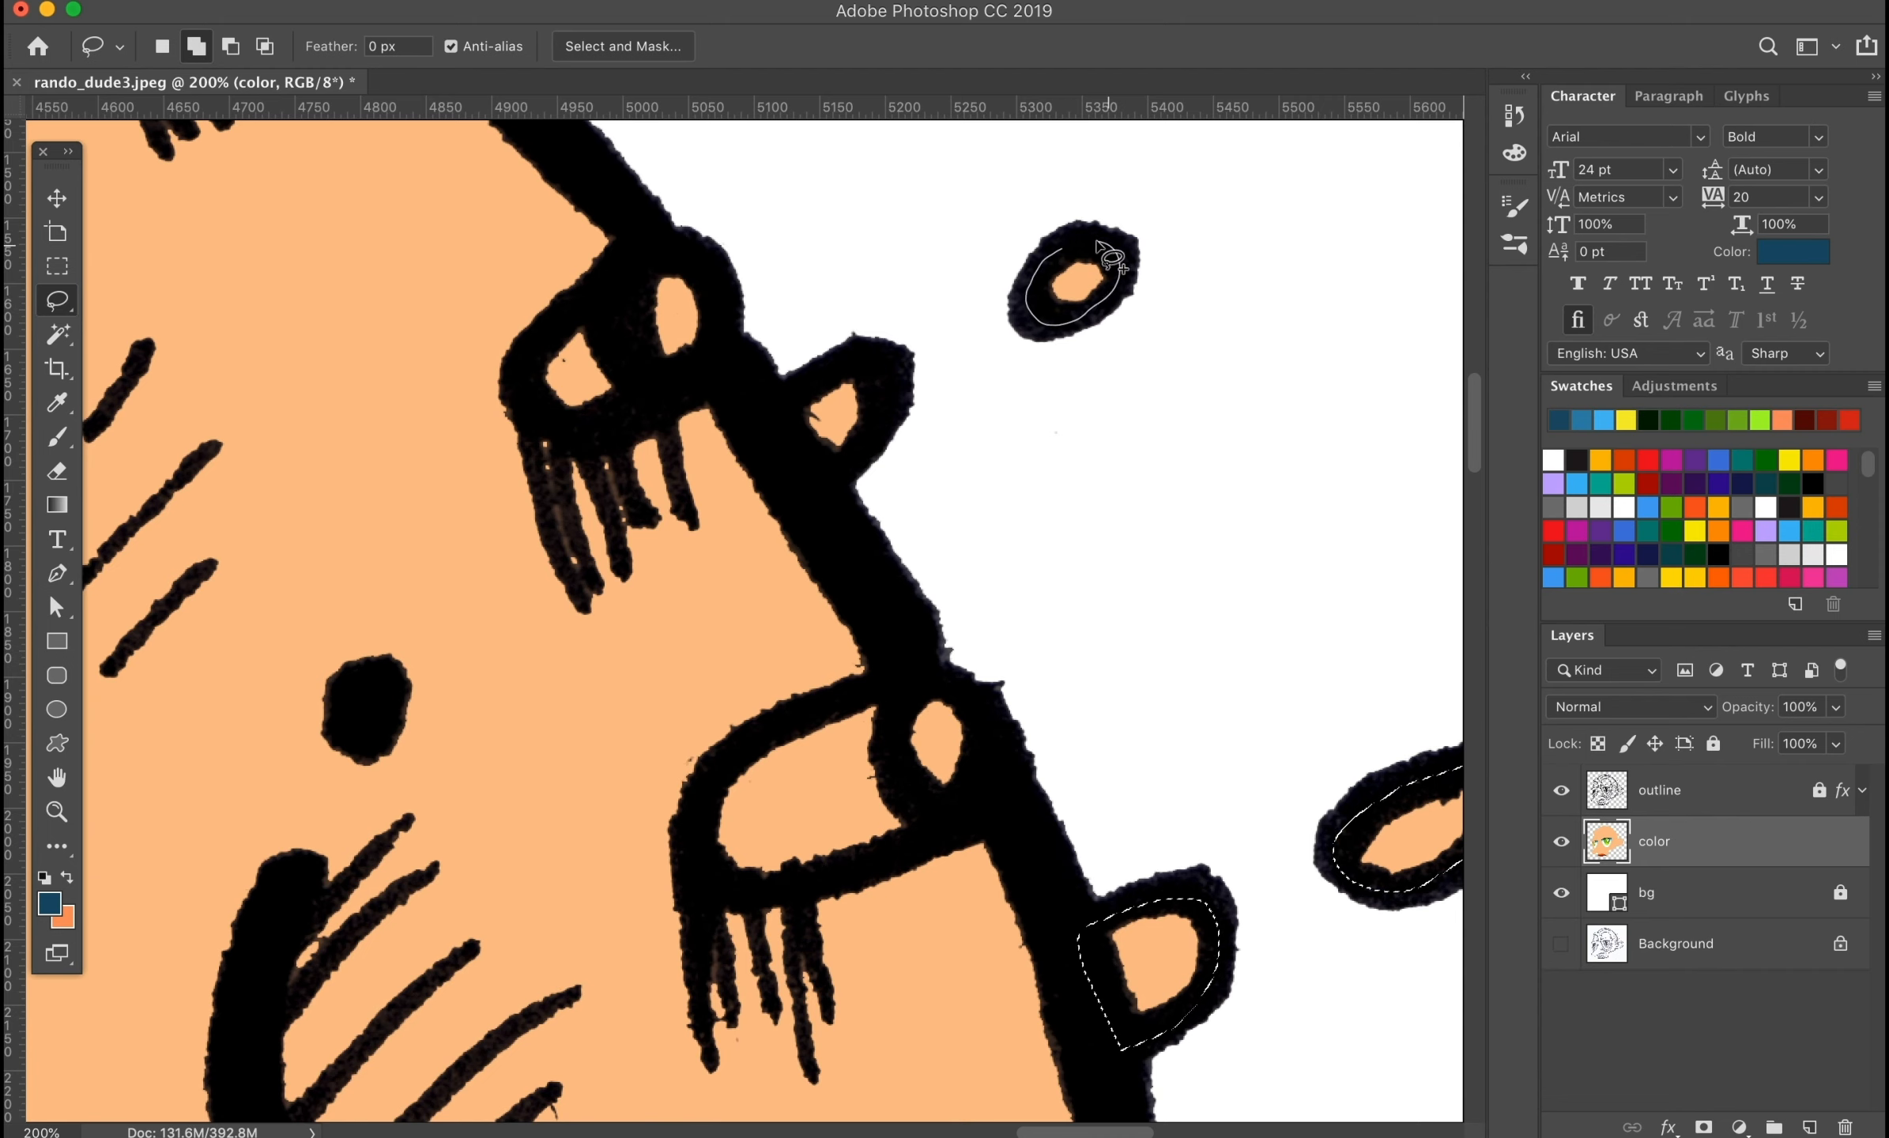
{"action": "mouse_move", "coordinate": [675, 384]}
{"action": "left_mouse_down"}
{"action": "mouse_move", "coordinate": [629, 272]}
{"action": "mouse_move", "coordinate": [676, 385]}
{"action": "left_mouse_up"}
{"action": "mouse_move", "coordinate": [874, 688]}
{"action": "left_mouse_down"}
{"action": "mouse_move", "coordinate": [780, 891]}
{"action": "mouse_move", "coordinate": [941, 684]}
{"action": "mouse_move", "coordinate": [1146, 992]}
{"action": "left_mouse_up"}
Step: Fill all the selected hair stubs and floating pieces with dark brown from the swatches
{"action": "left_click", "coordinate": [55, 436]}
{"action": "scroll", "coordinate": [1596, 506], "scroll_direction": "down", "scroll_amount": 5}
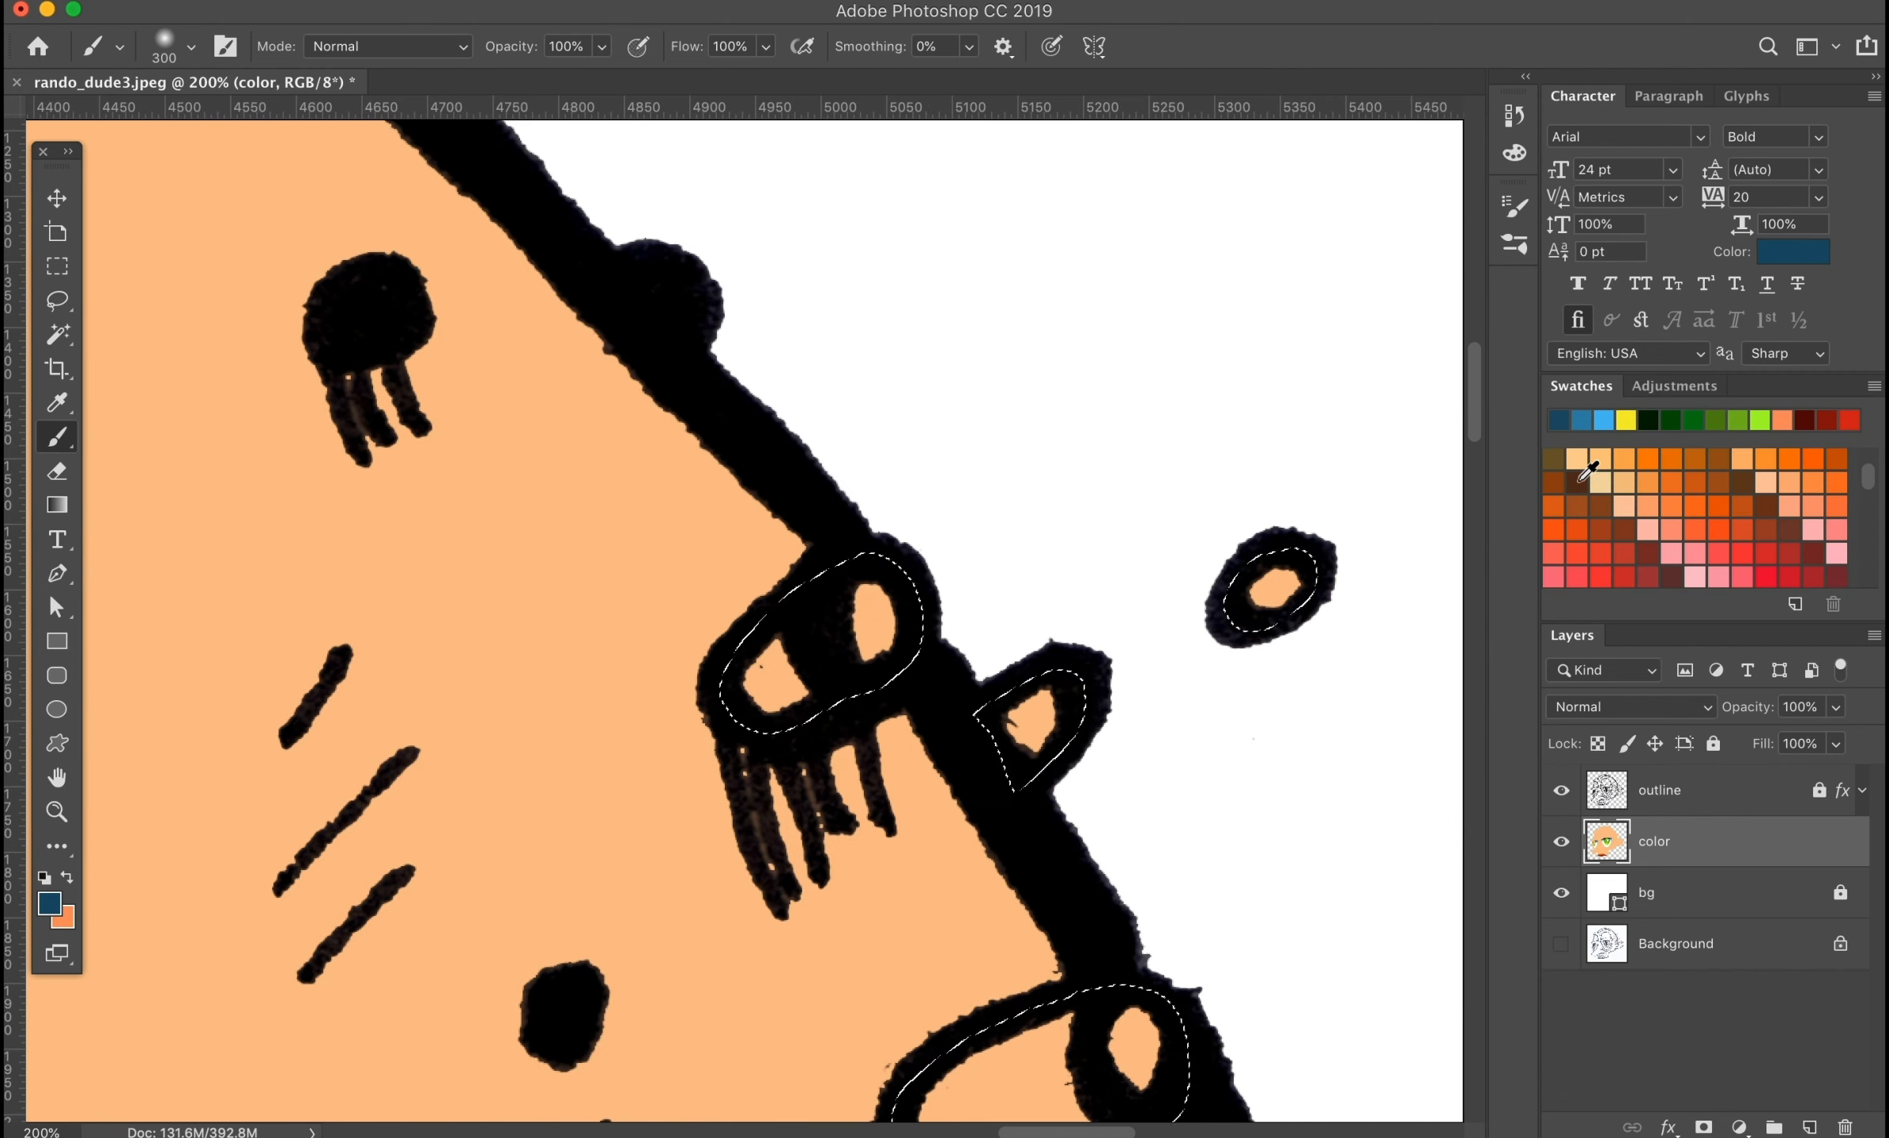
{"action": "left_click", "coordinate": [1577, 482]}
{"action": "mouse_move", "coordinate": [869, 629]}
{"action": "left_mouse_down"}
{"action": "mouse_move", "coordinate": [767, 656]}
{"action": "mouse_move", "coordinate": [1271, 601]}
{"action": "left_mouse_up"}
{"action": "left_click_drag", "start_coordinate": [1186, 861], "coordinate": [962, 477]}
{"action": "left_click_drag", "start_coordinate": [905, 664], "coordinate": [645, 789]}
{"action": "left_click_drag", "start_coordinate": [1091, 853], "coordinate": [683, 645]}
{"action": "left_click_drag", "start_coordinate": [721, 671], "coordinate": [974, 653]}
{"action": "left_click_drag", "start_coordinate": [909, 728], "coordinate": [1073, 316]}
{"action": "left_click_drag", "start_coordinate": [759, 561], "coordinate": [1297, 671]}
{"action": "left_click_drag", "start_coordinate": [874, 683], "coordinate": [991, 323]}
{"action": "left_click_drag", "start_coordinate": [969, 553], "coordinate": [506, 700]}
Step: Shade the undersides of the lower hair stubs and floating pieces with near-black brown, reducing the brush size to 90
{"action": "key", "text": "bracketleft"}
{"action": "key", "text": "bracketleft"}
{"action": "key", "text": "bracketleft"}
{"action": "key", "text": "bracketleft"}
{"action": "key", "text": "bracketleft"}
{"action": "key", "text": "bracketleft"}
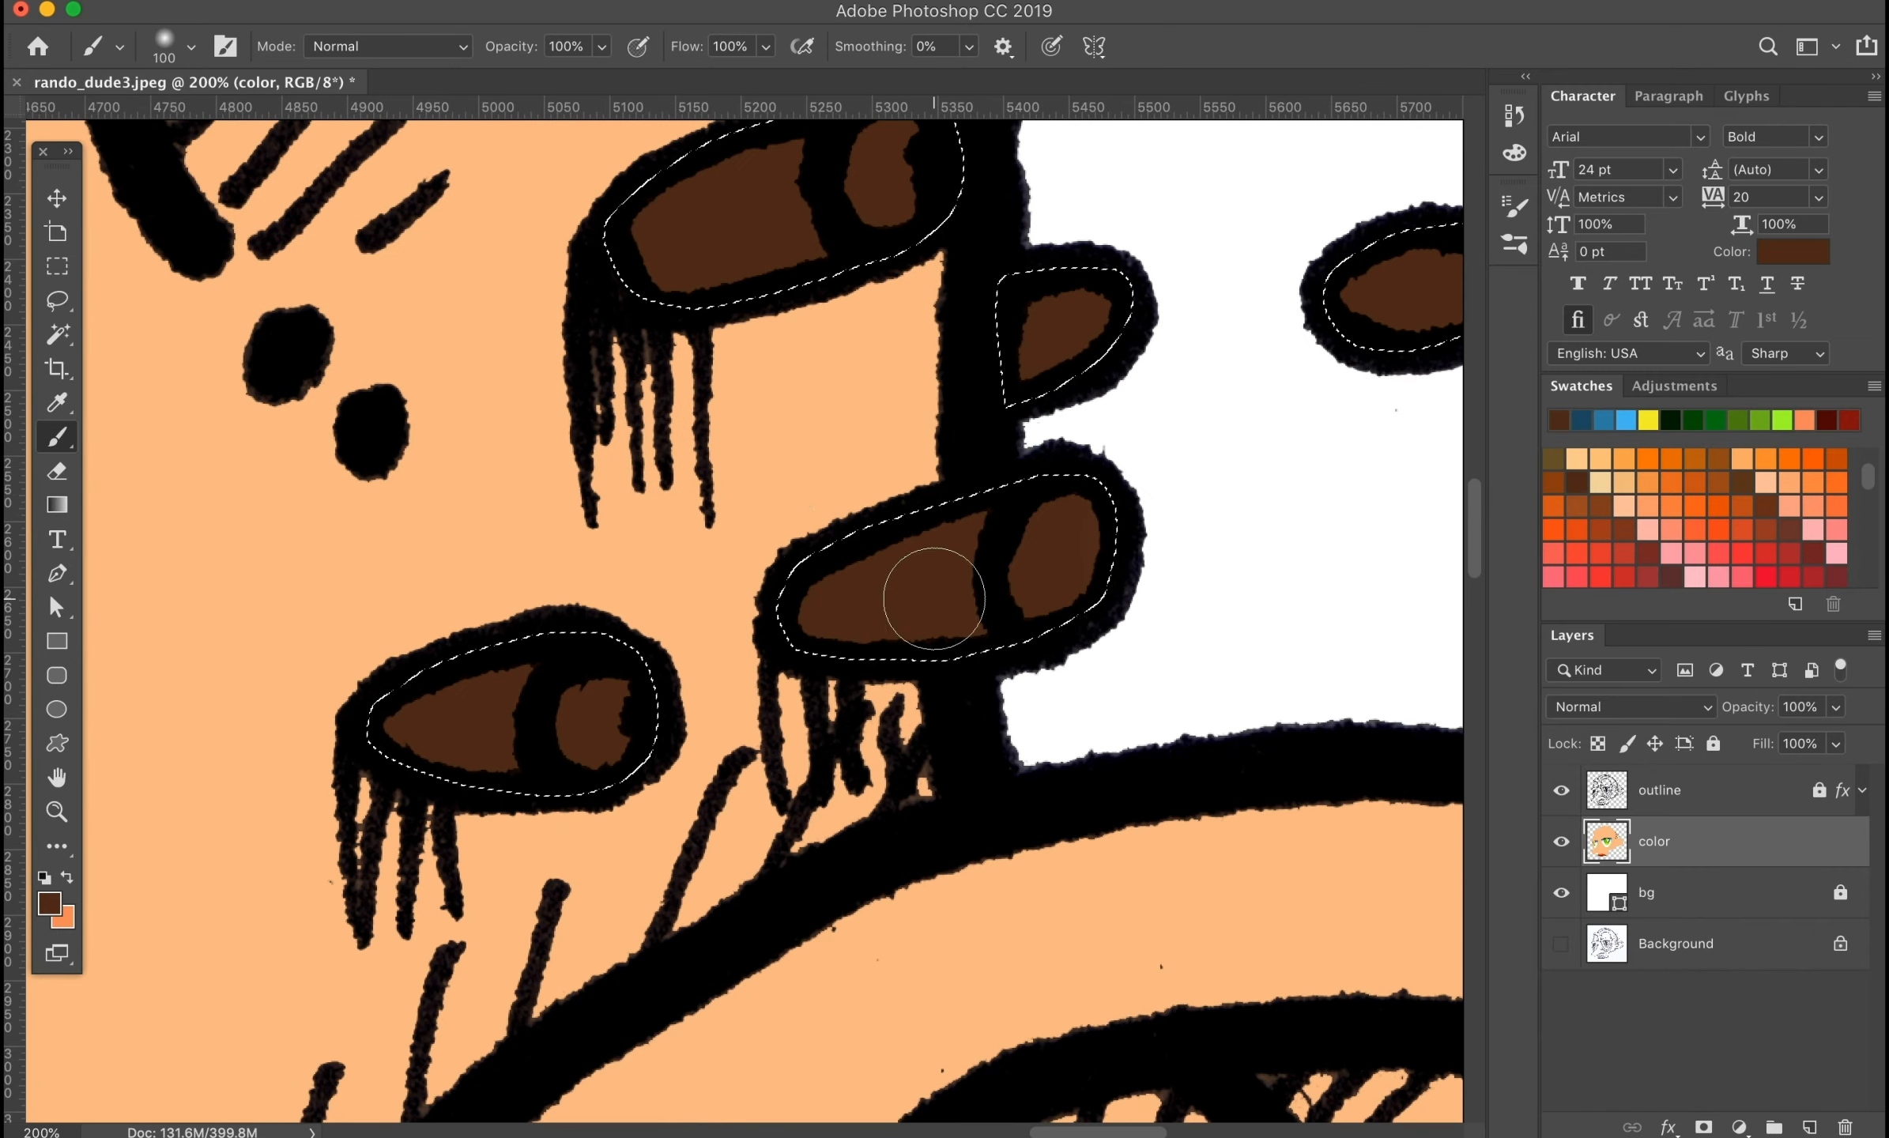
{"action": "left_click", "coordinate": [49, 903]}
{"action": "mouse_move", "coordinate": [1373, 980]}
{"action": "left_mouse_down"}
{"action": "mouse_move", "coordinate": [1395, 940]}
{"action": "mouse_move", "coordinate": [1371, 936]}
{"action": "mouse_move", "coordinate": [1377, 957]}
{"action": "left_mouse_up"}
{"action": "key", "text": "Return"}
{"action": "left_click_drag", "start_coordinate": [980, 639], "coordinate": [819, 657]}
{"action": "left_click_drag", "start_coordinate": [624, 758], "coordinate": [378, 771]}
{"action": "left_click_drag", "start_coordinate": [861, 257], "coordinate": [658, 300]}
{"action": "left_click_drag", "start_coordinate": [1067, 381], "coordinate": [1010, 313]}
{"action": "left_click_drag", "start_coordinate": [869, 472], "coordinate": [479, 878]}
{"action": "left_click_drag", "start_coordinate": [1095, 731], "coordinate": [976, 739]}
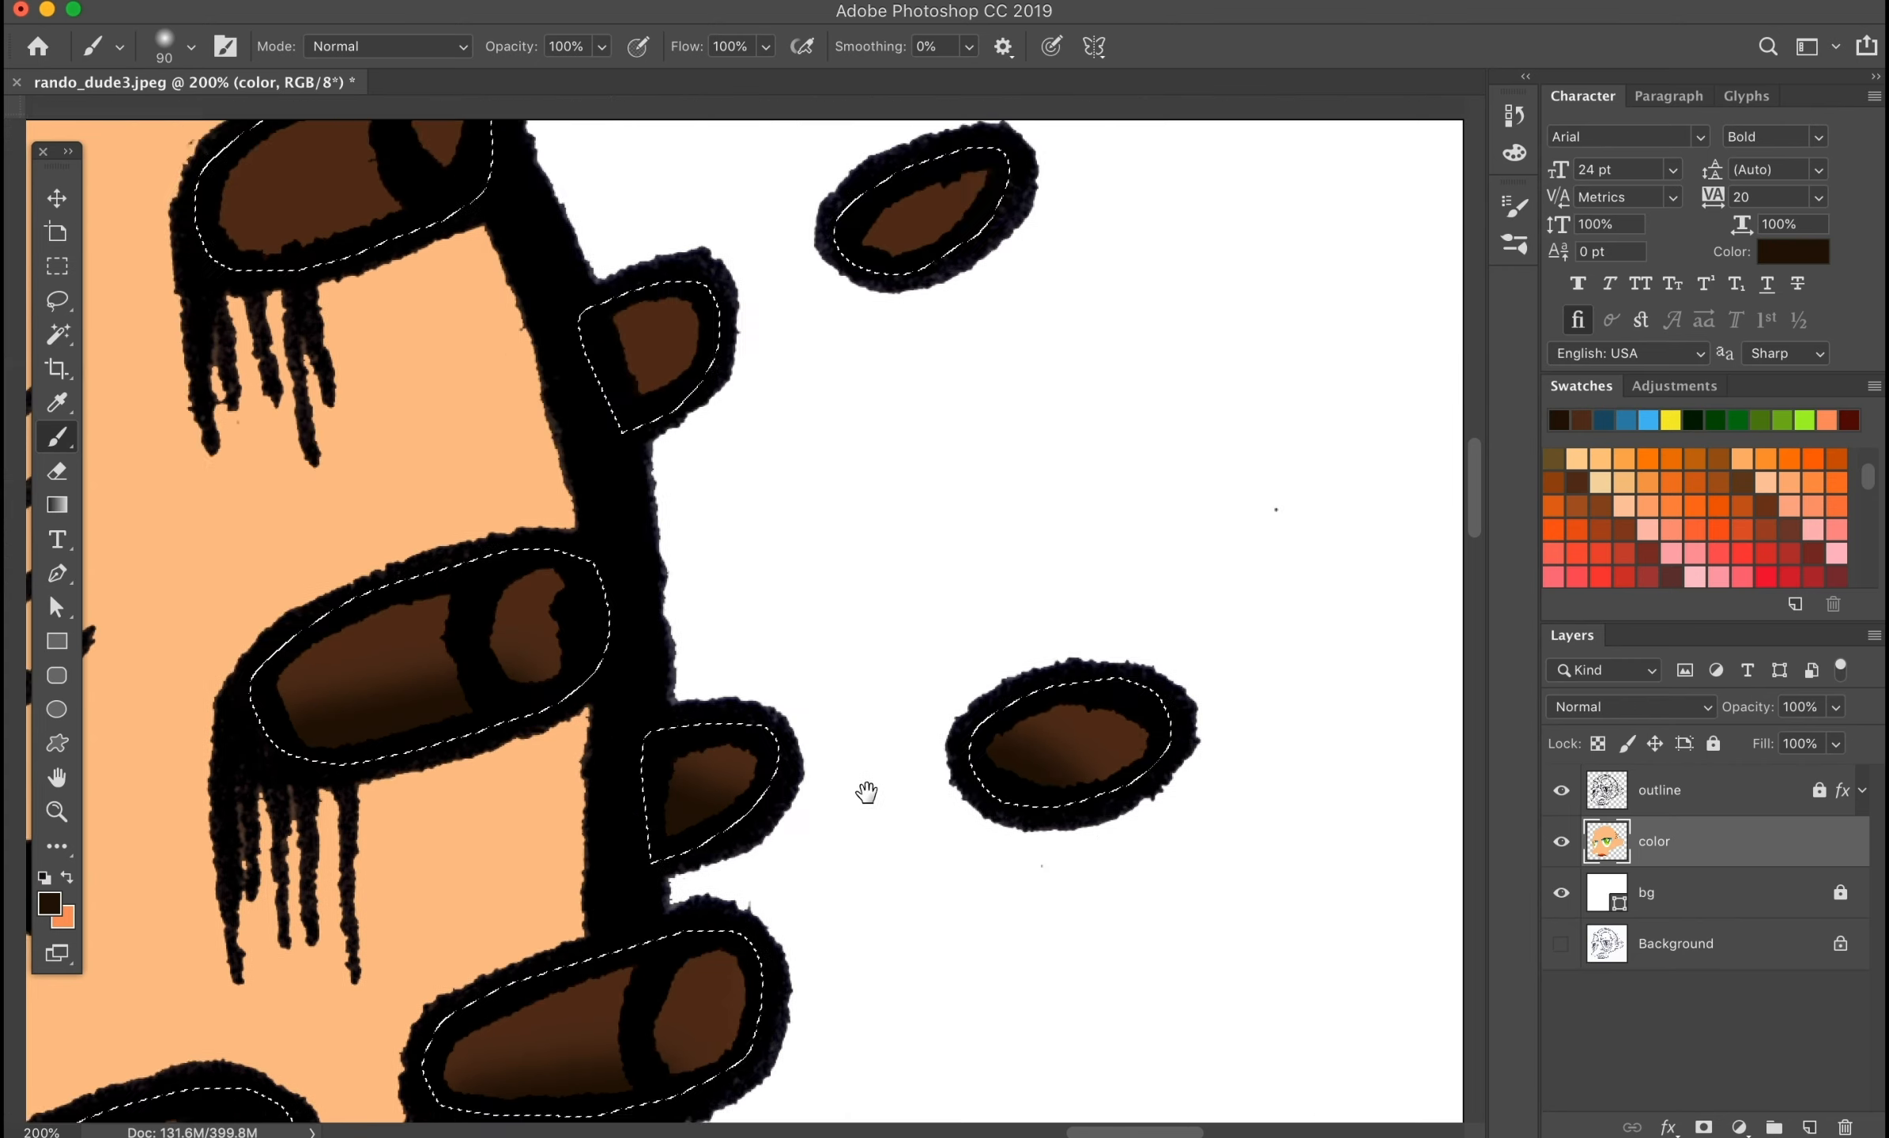
Step: Shade the undersides of the upper hair stubs and floating pieces with the same near-black brown
{"action": "left_click_drag", "start_coordinate": [868, 793], "coordinate": [1109, 1088]}
{"action": "left_click_drag", "start_coordinate": [877, 715], "coordinate": [838, 629]}
{"action": "left_click_drag", "start_coordinate": [1209, 545], "coordinate": [1143, 573]}
{"action": "left_click_drag", "start_coordinate": [948, 553], "coordinate": [1155, 714]}
{"action": "left_click_drag", "start_coordinate": [861, 678], "coordinate": [733, 706]}
{"action": "scroll", "coordinate": [733, 706], "scroll_direction": "up", "scroll_amount": 8}
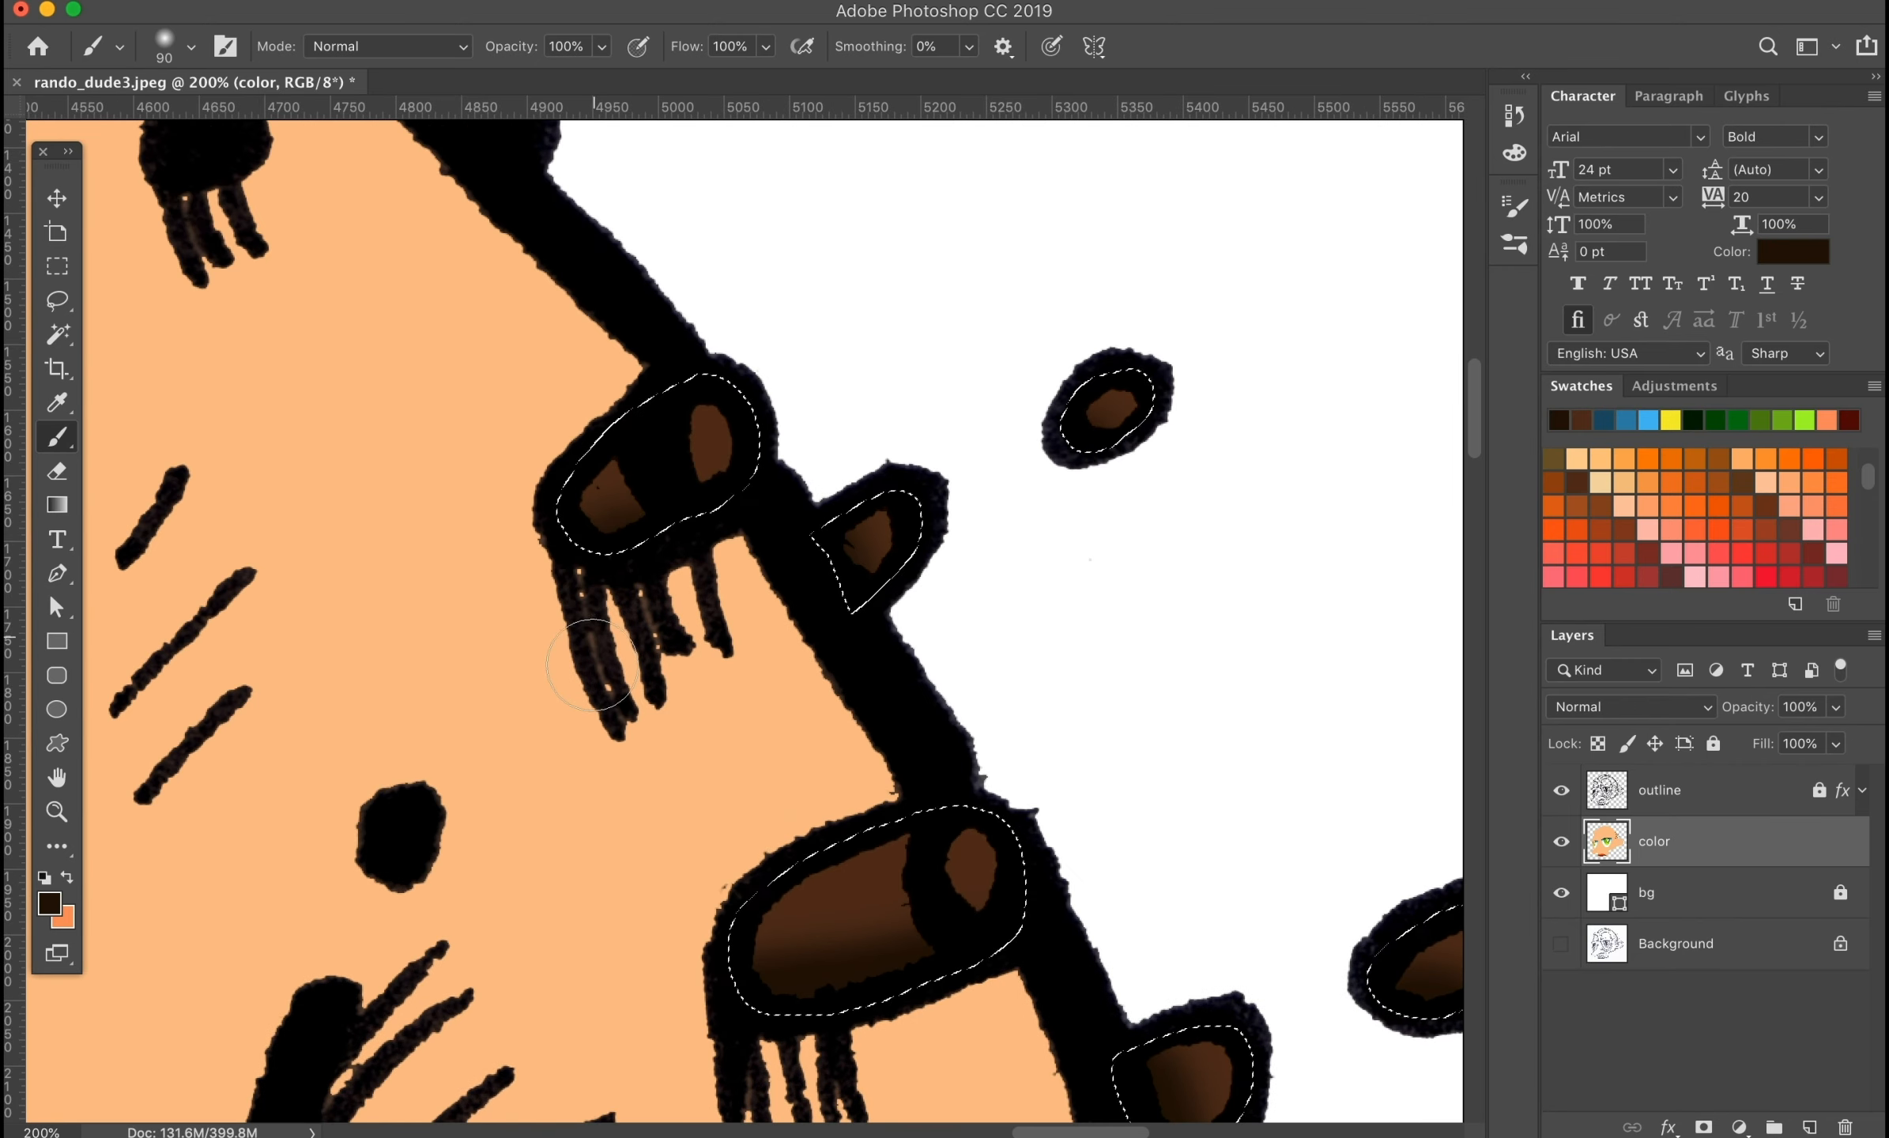
Step: Lock the color layer, unlock the outline layer for editing with the Lasso, and clear the hair stub selection
{"action": "key", "text": "l"}
{"action": "left_click", "coordinate": [1824, 794]}
{"action": "left_click", "coordinate": [1824, 794]}
{"action": "left_click", "coordinate": [731, 445]}
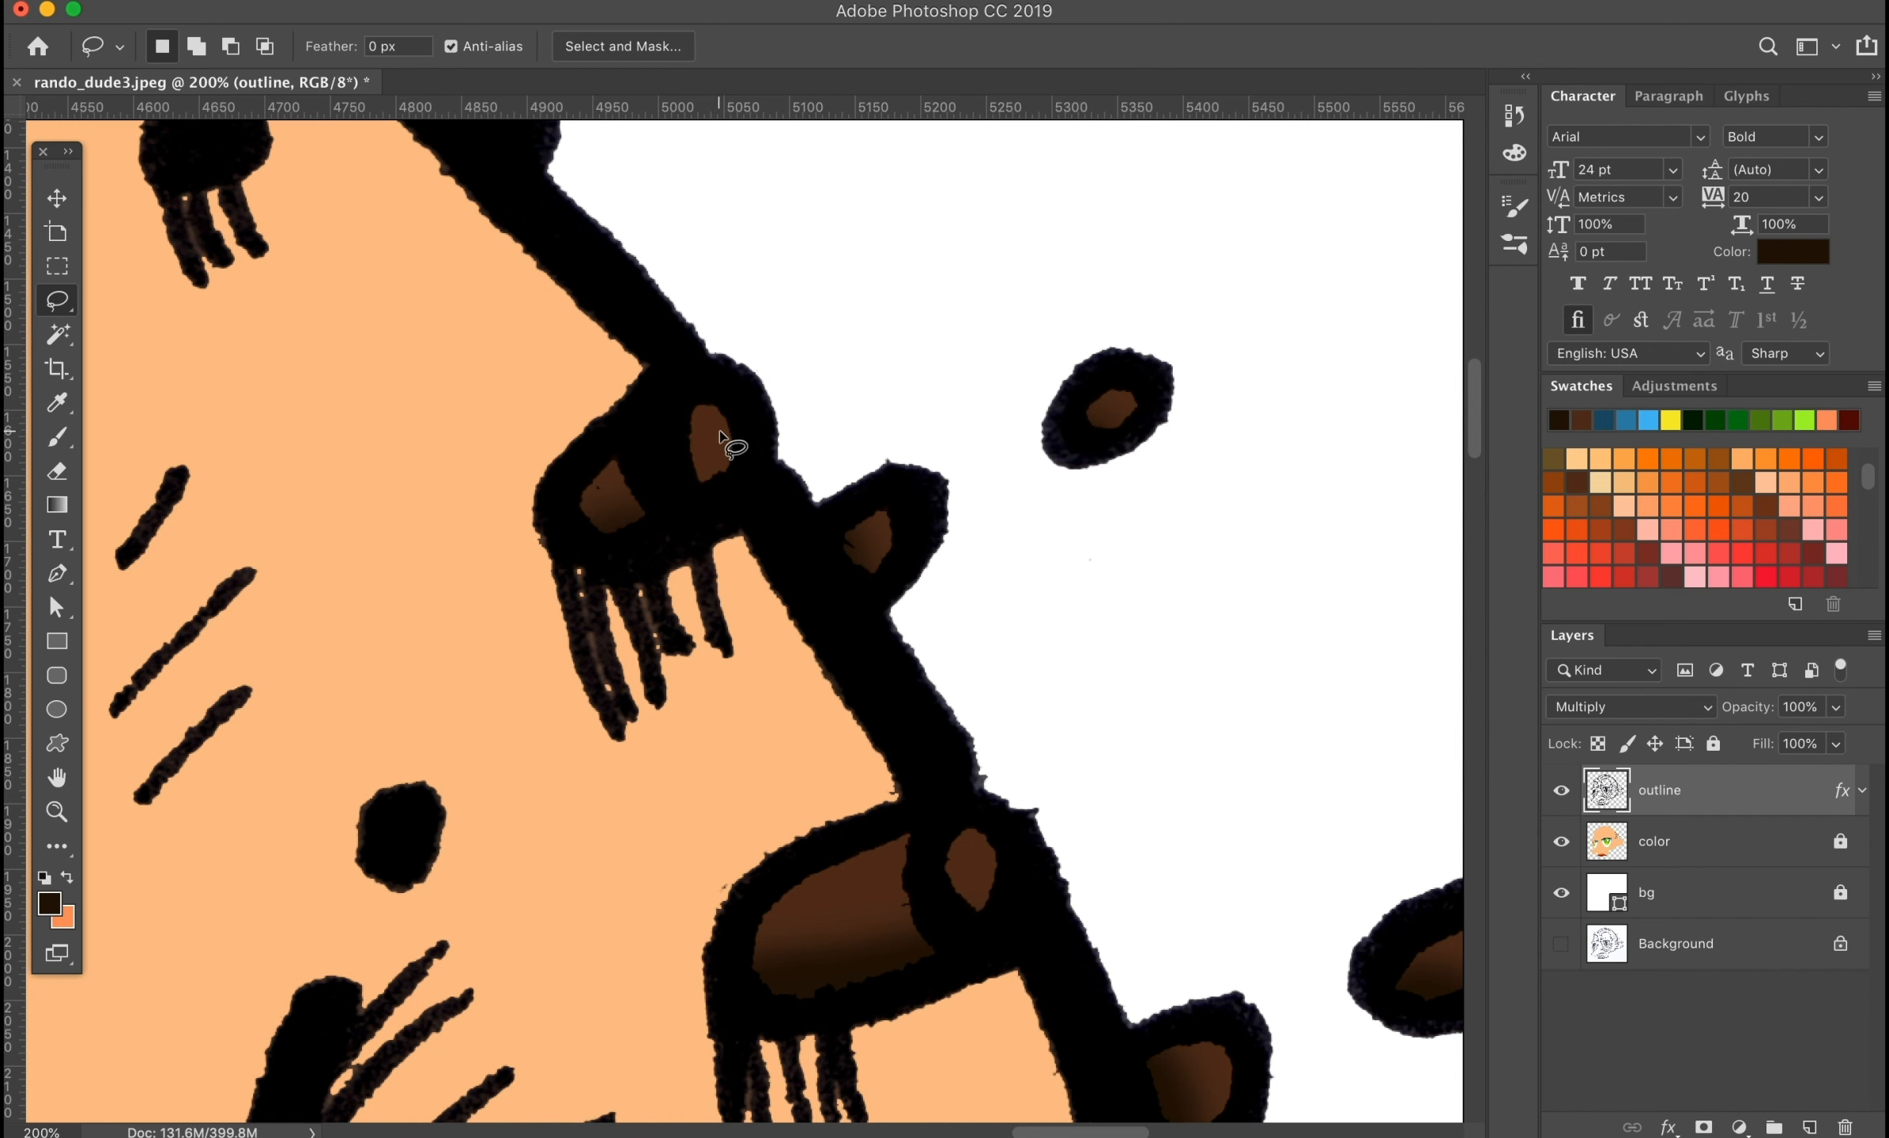
{"action": "left_click_drag", "start_coordinate": [716, 490], "coordinate": [725, 420]}
{"action": "key", "text": "Delete"}
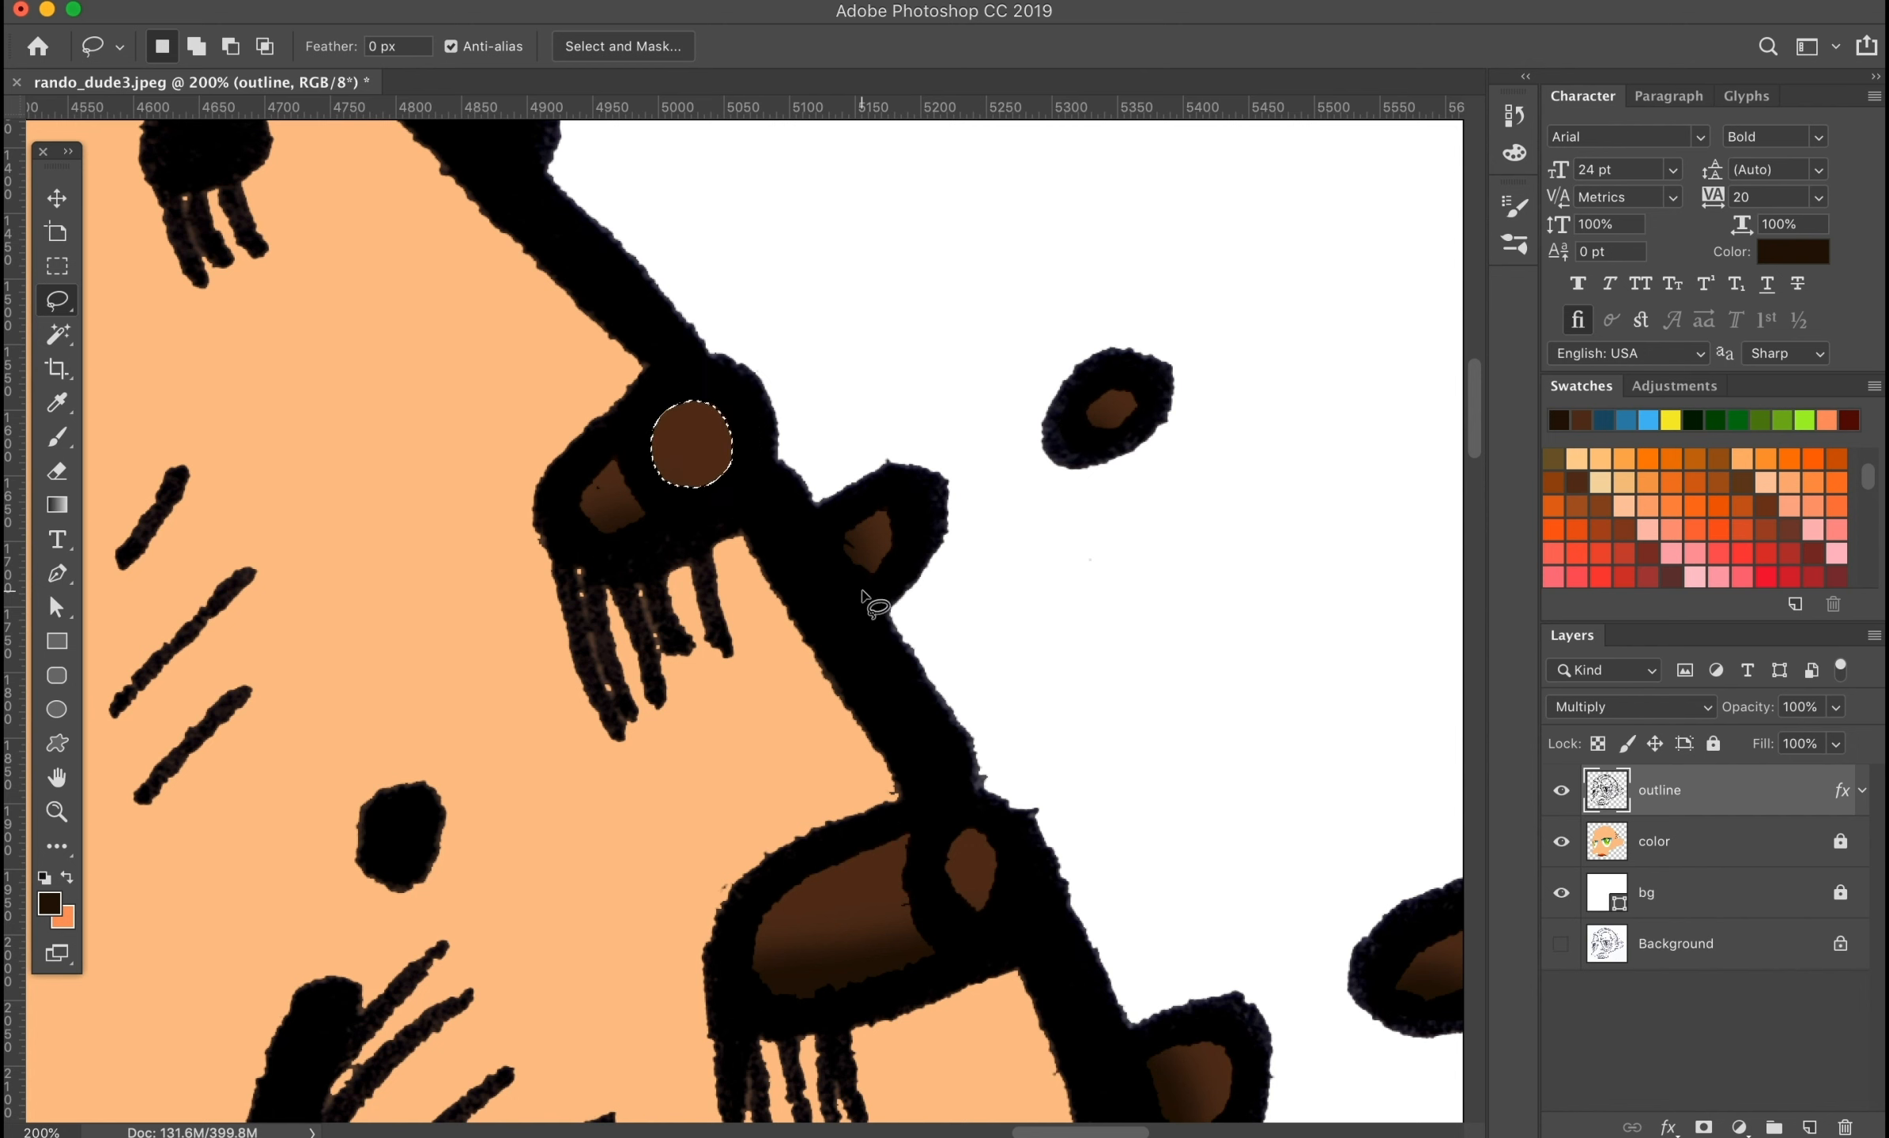
{"action": "key", "text": "ctrl+z"}
{"action": "key", "text": "ctrl+z"}
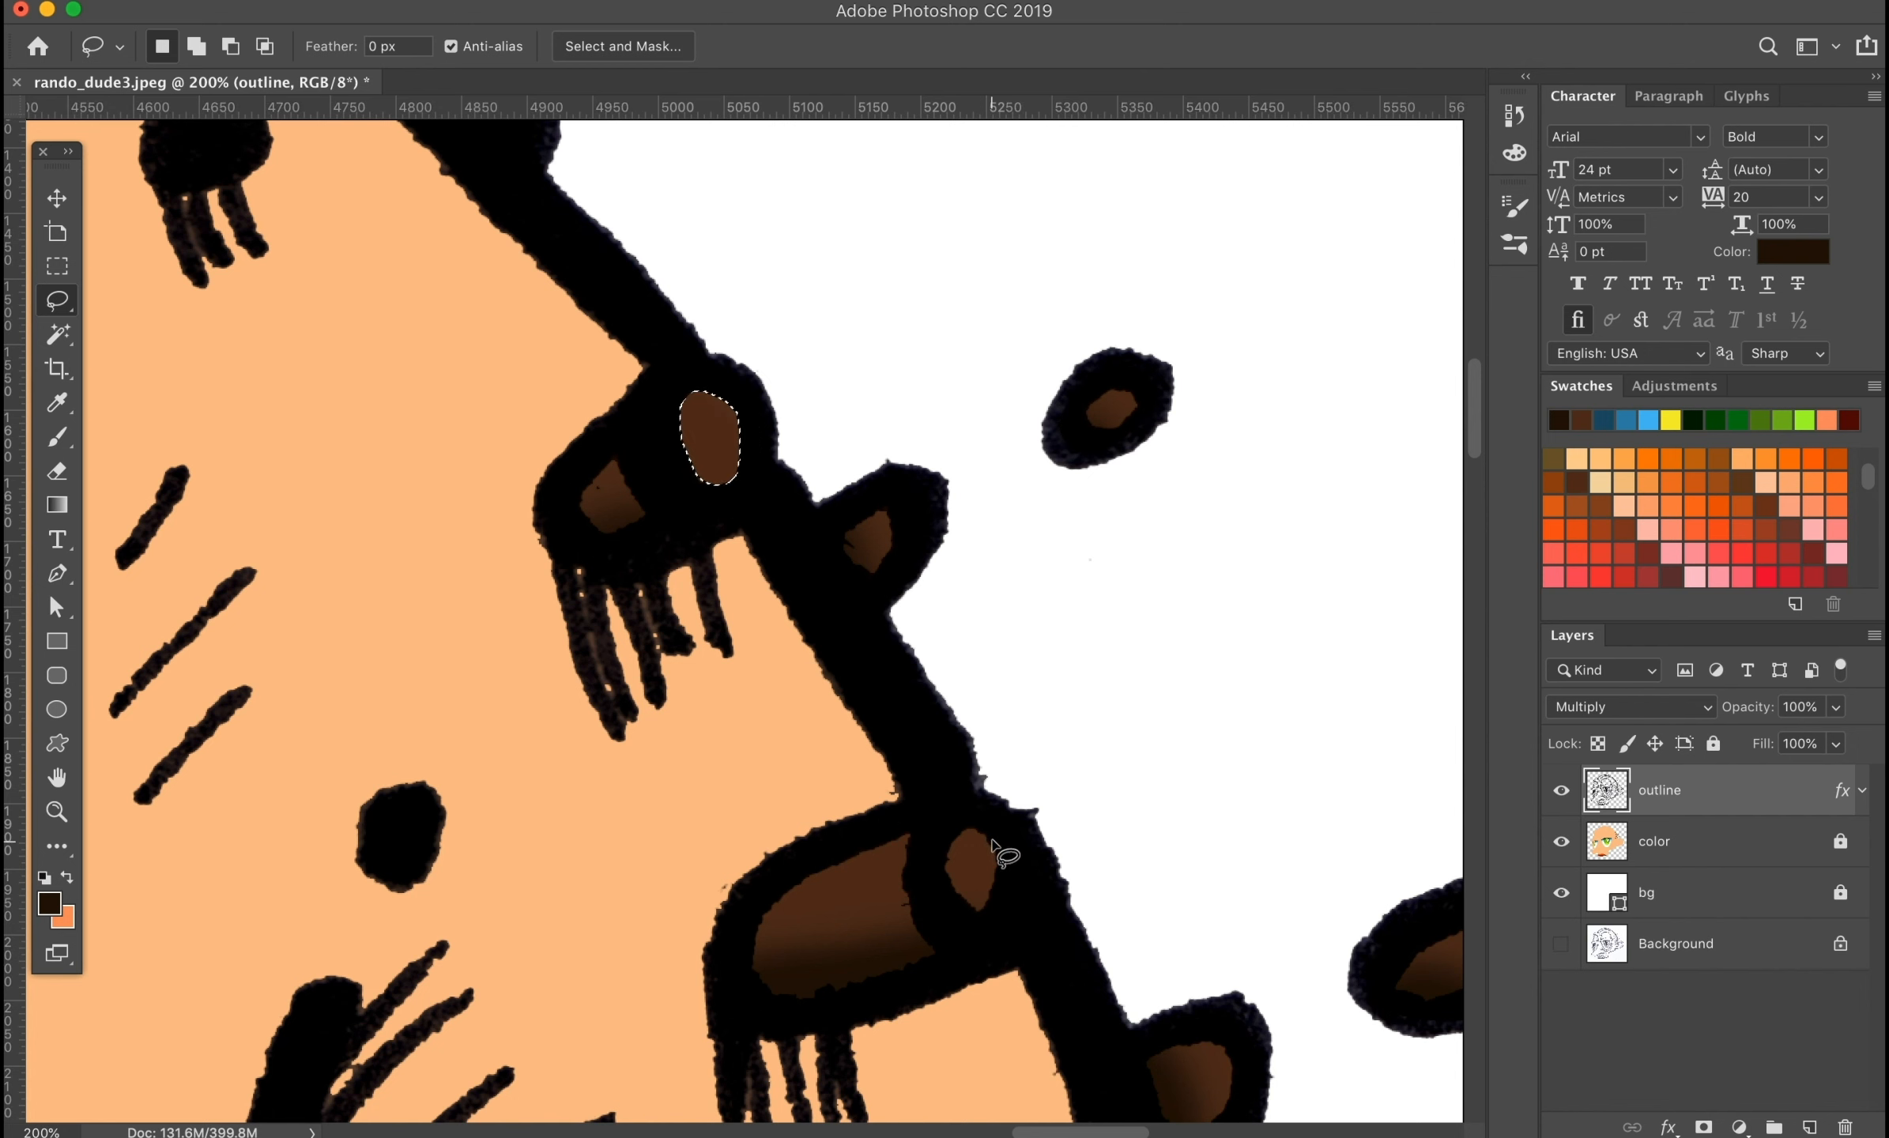
Step: Delete the lassoed outline ink that covers the round ends of the hair stubs down to the ear, and clear the selection
{"action": "key", "text": "Delete"}
{"action": "mouse_move", "coordinate": [1211, 1069]}
{"action": "left_mouse_down"}
{"action": "mouse_move", "coordinate": [931, 446]}
{"action": "mouse_move", "coordinate": [1044, 254]}
{"action": "left_mouse_up"}
{"action": "left_click_drag", "start_coordinate": [864, 573], "coordinate": [885, 508]}
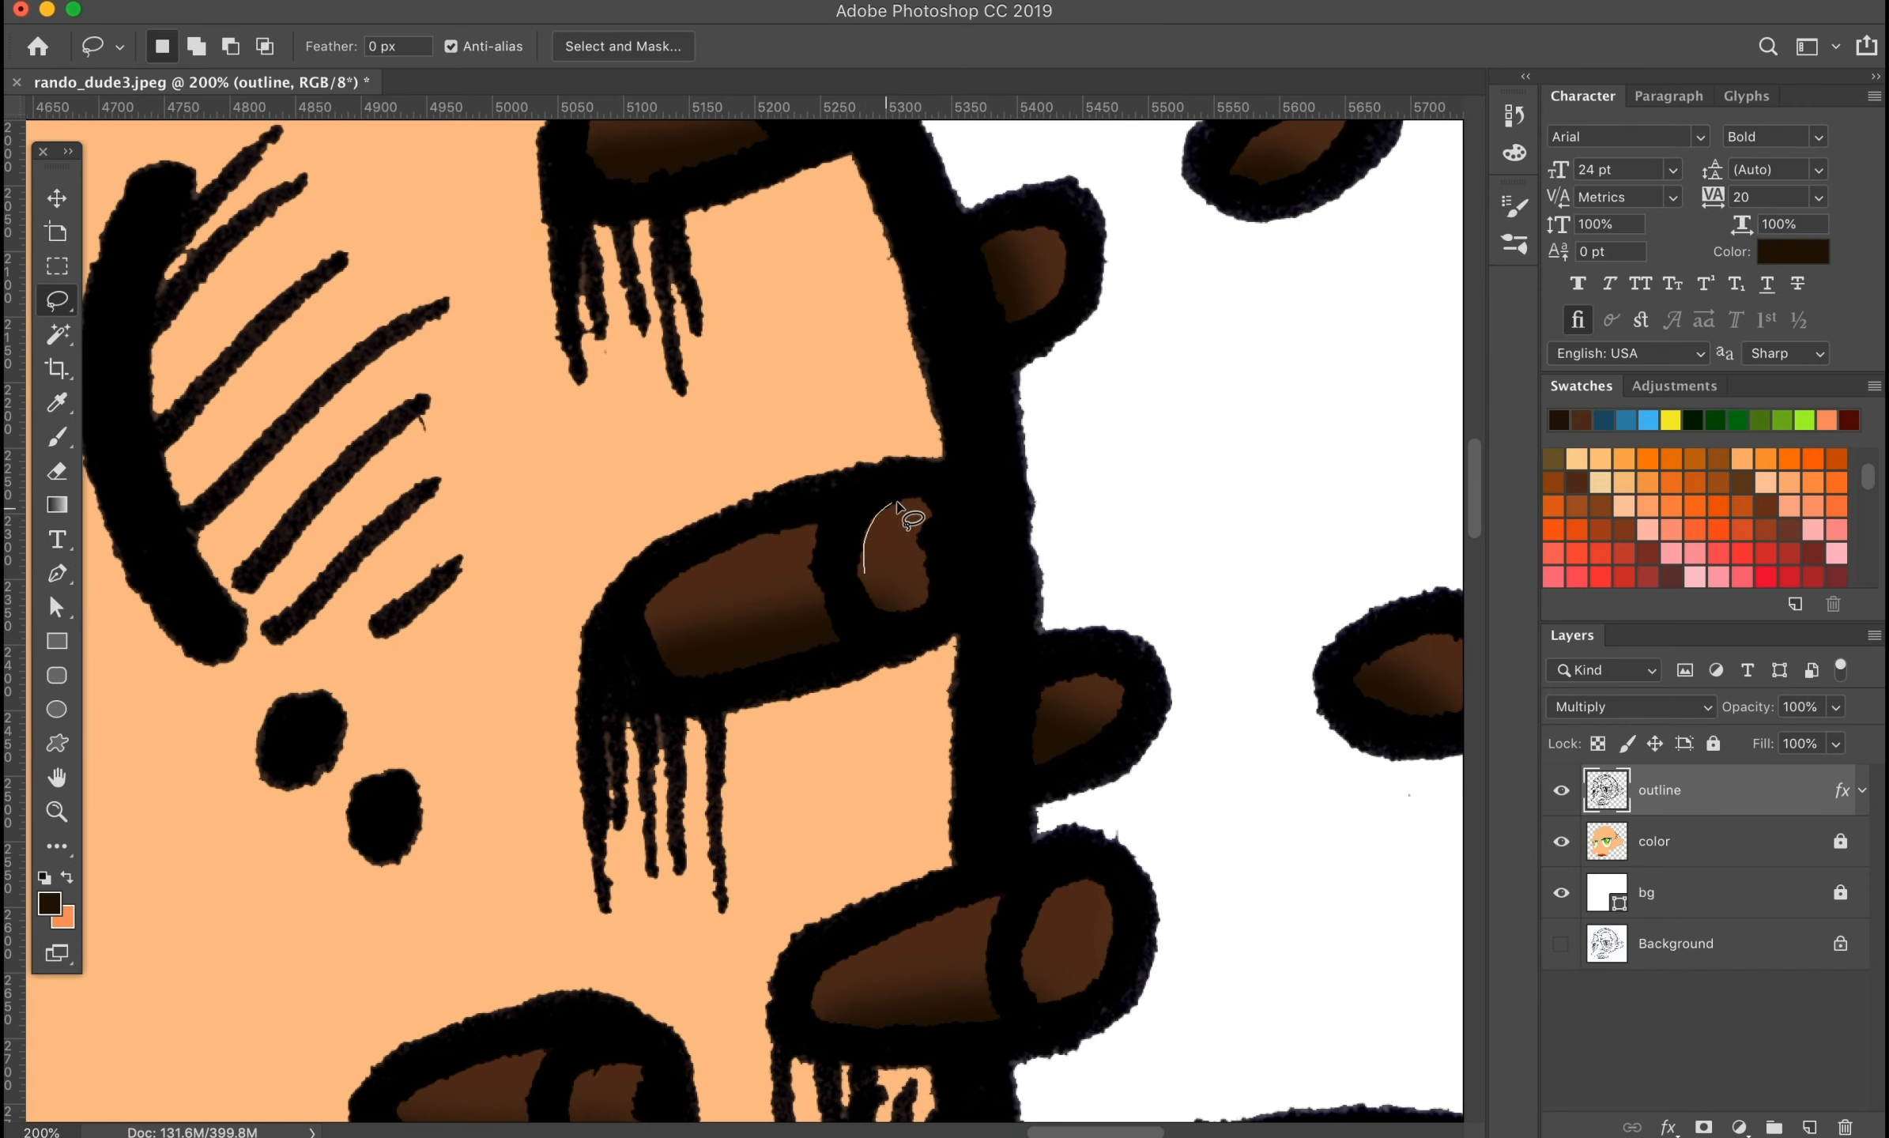
{"action": "left_click_drag", "start_coordinate": [881, 607], "coordinate": [864, 570]}
{"action": "key", "text": "Delete"}
{"action": "left_click_drag", "start_coordinate": [959, 723], "coordinate": [831, 399]}
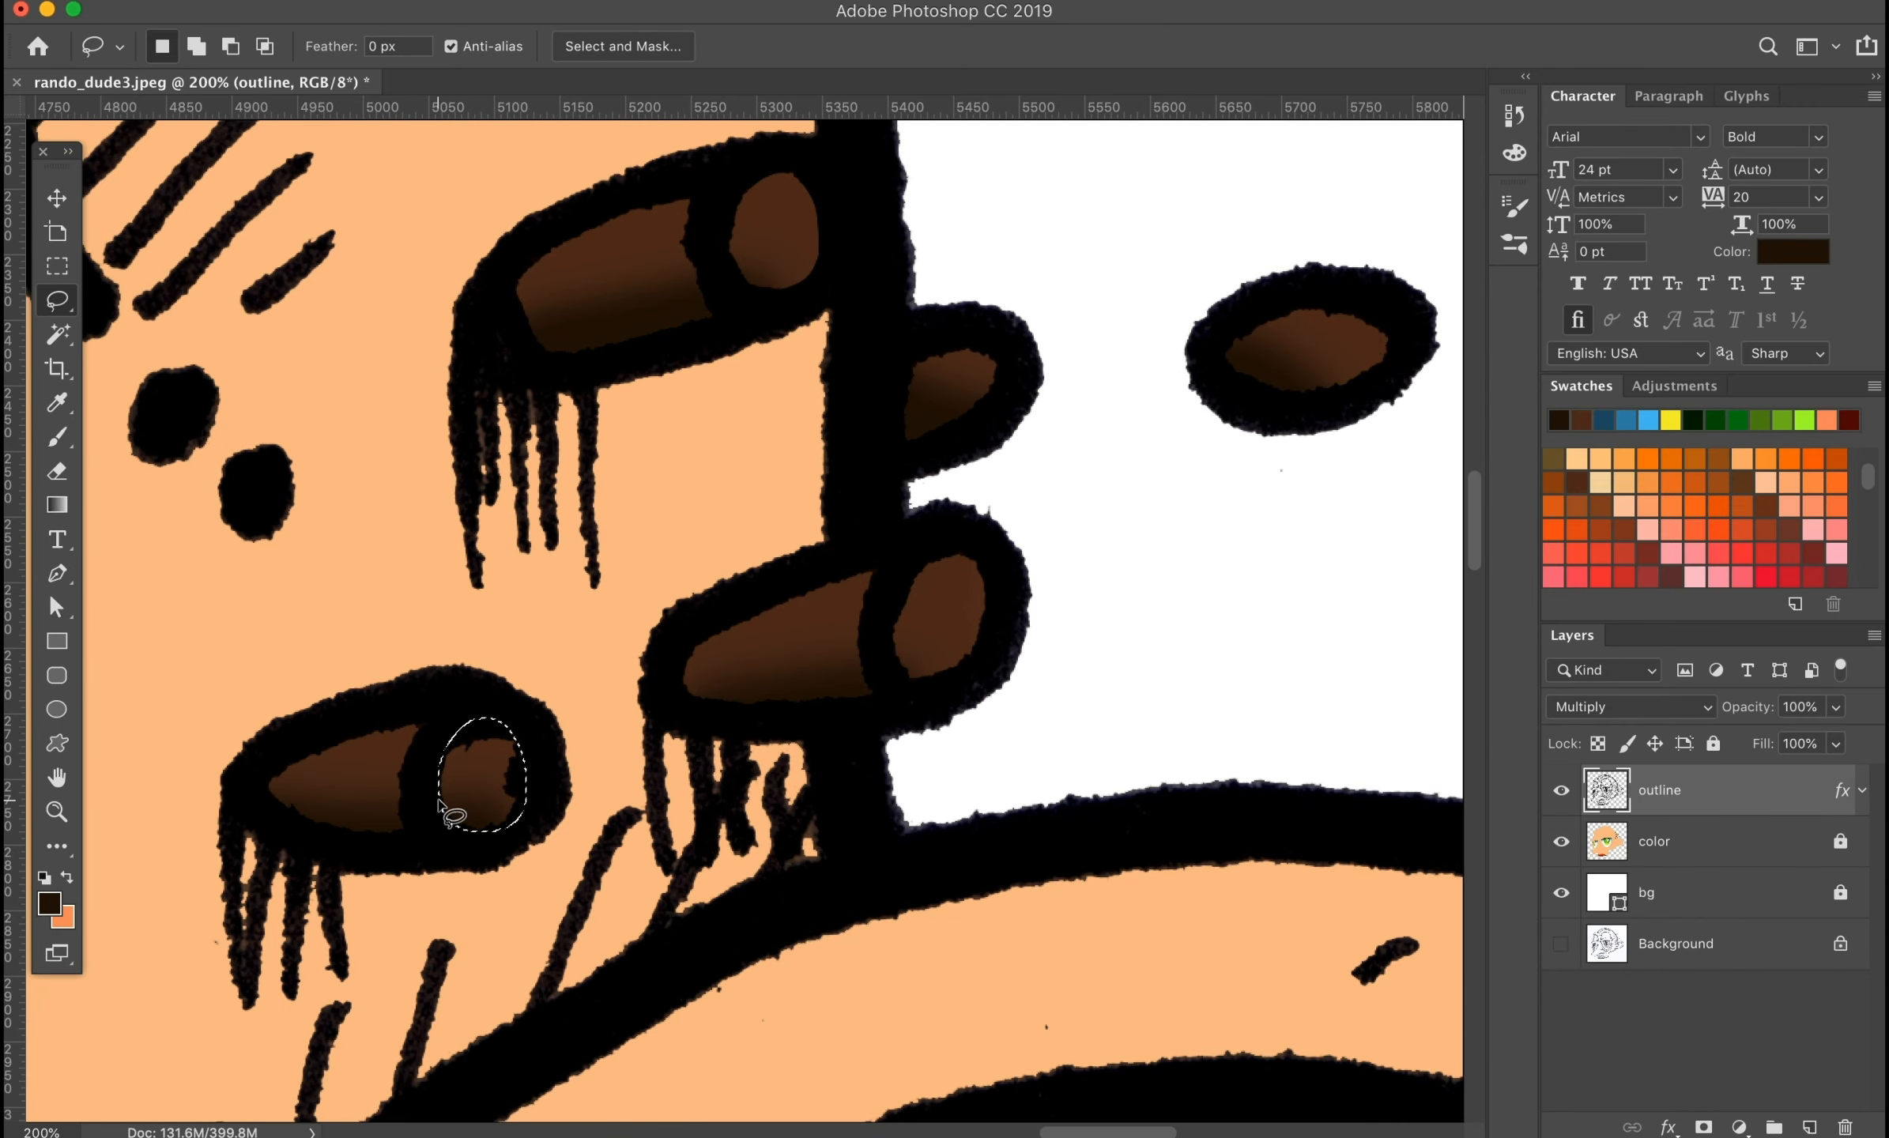
{"action": "left_click_drag", "start_coordinate": [439, 801], "coordinate": [440, 794]}
{"action": "left_click_drag", "start_coordinate": [483, 655], "coordinate": [522, 671]}
{"action": "key", "text": "Delete"}
{"action": "key", "text": "super+d"}
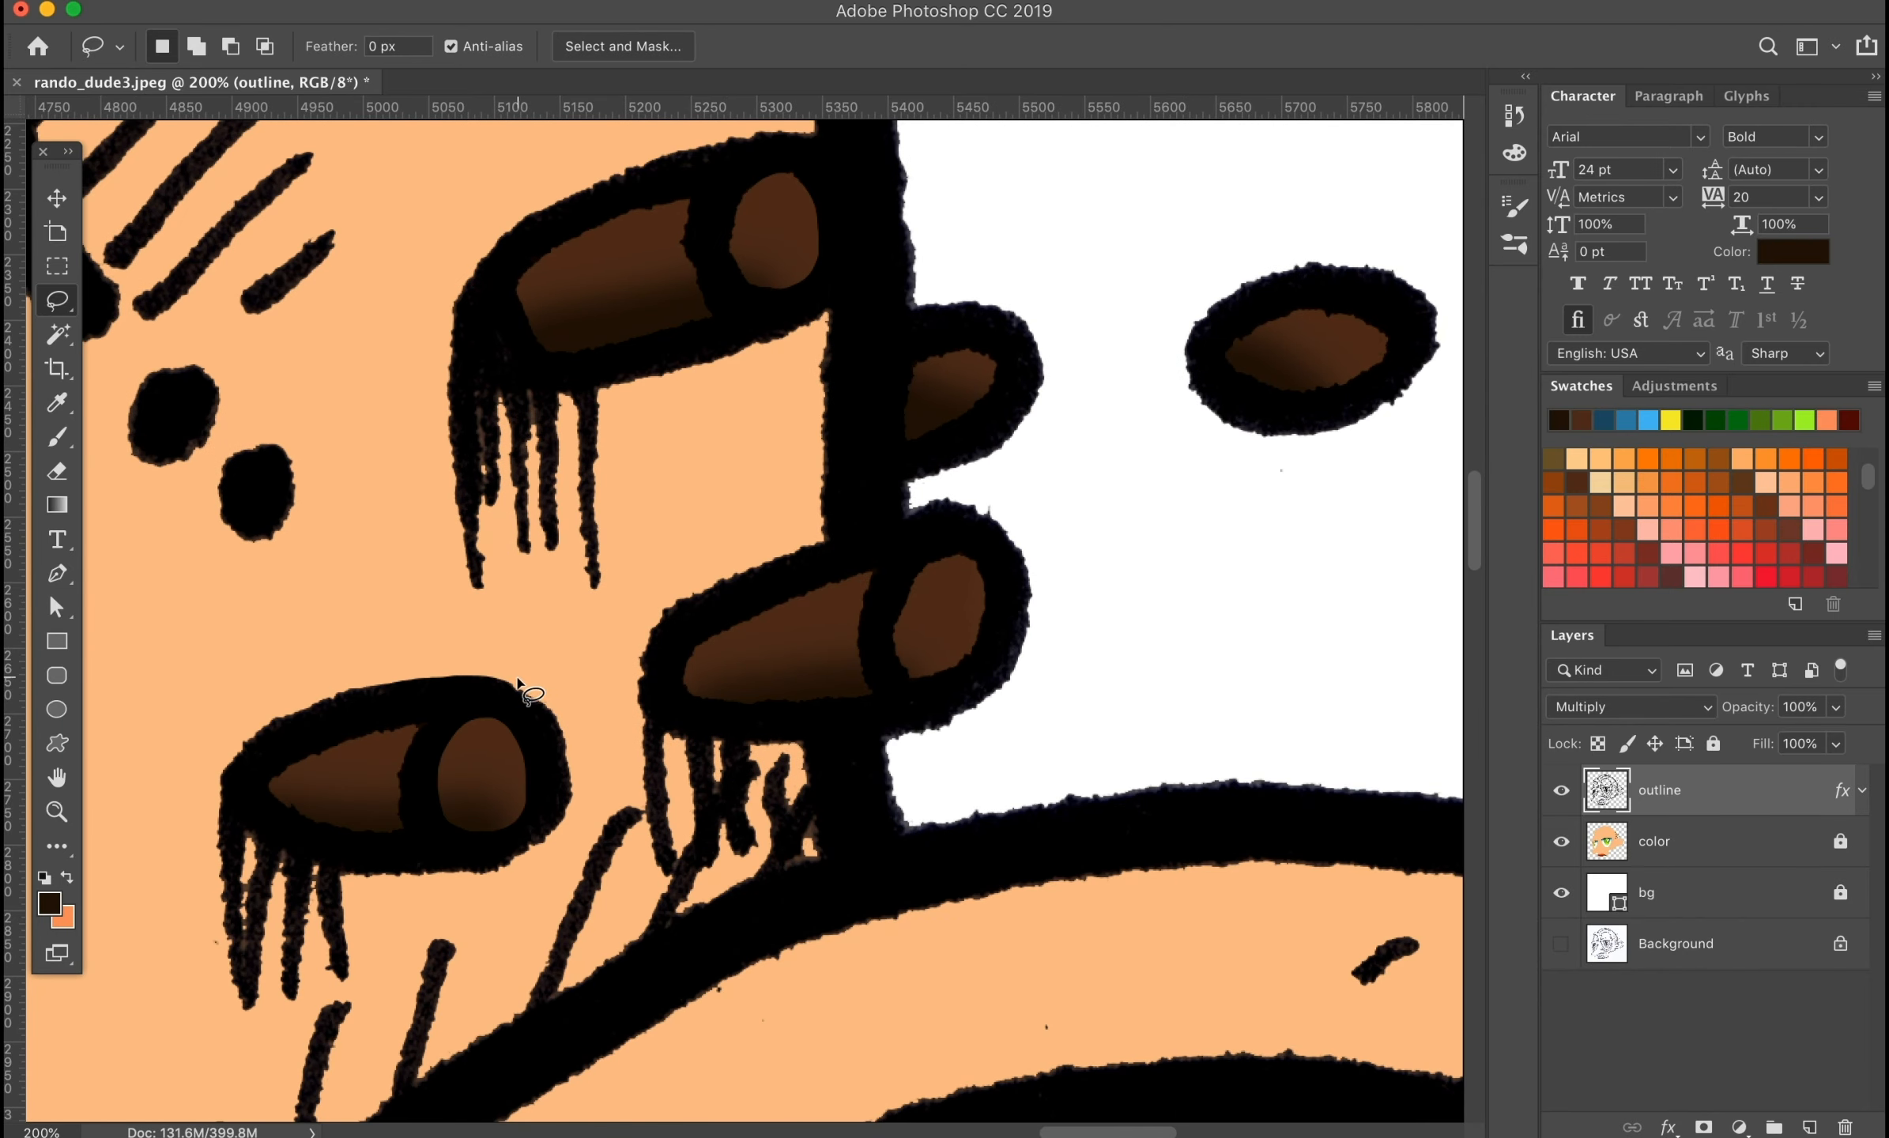
Step: Lock the outline layer again and unlock the color layer for painting
{"action": "left_click_drag", "start_coordinate": [927, 202], "coordinate": [961, 835]}
{"action": "left_click_drag", "start_coordinate": [773, 355], "coordinate": [923, 808]}
{"action": "key", "text": "super+0"}
{"action": "key", "text": "super+1"}
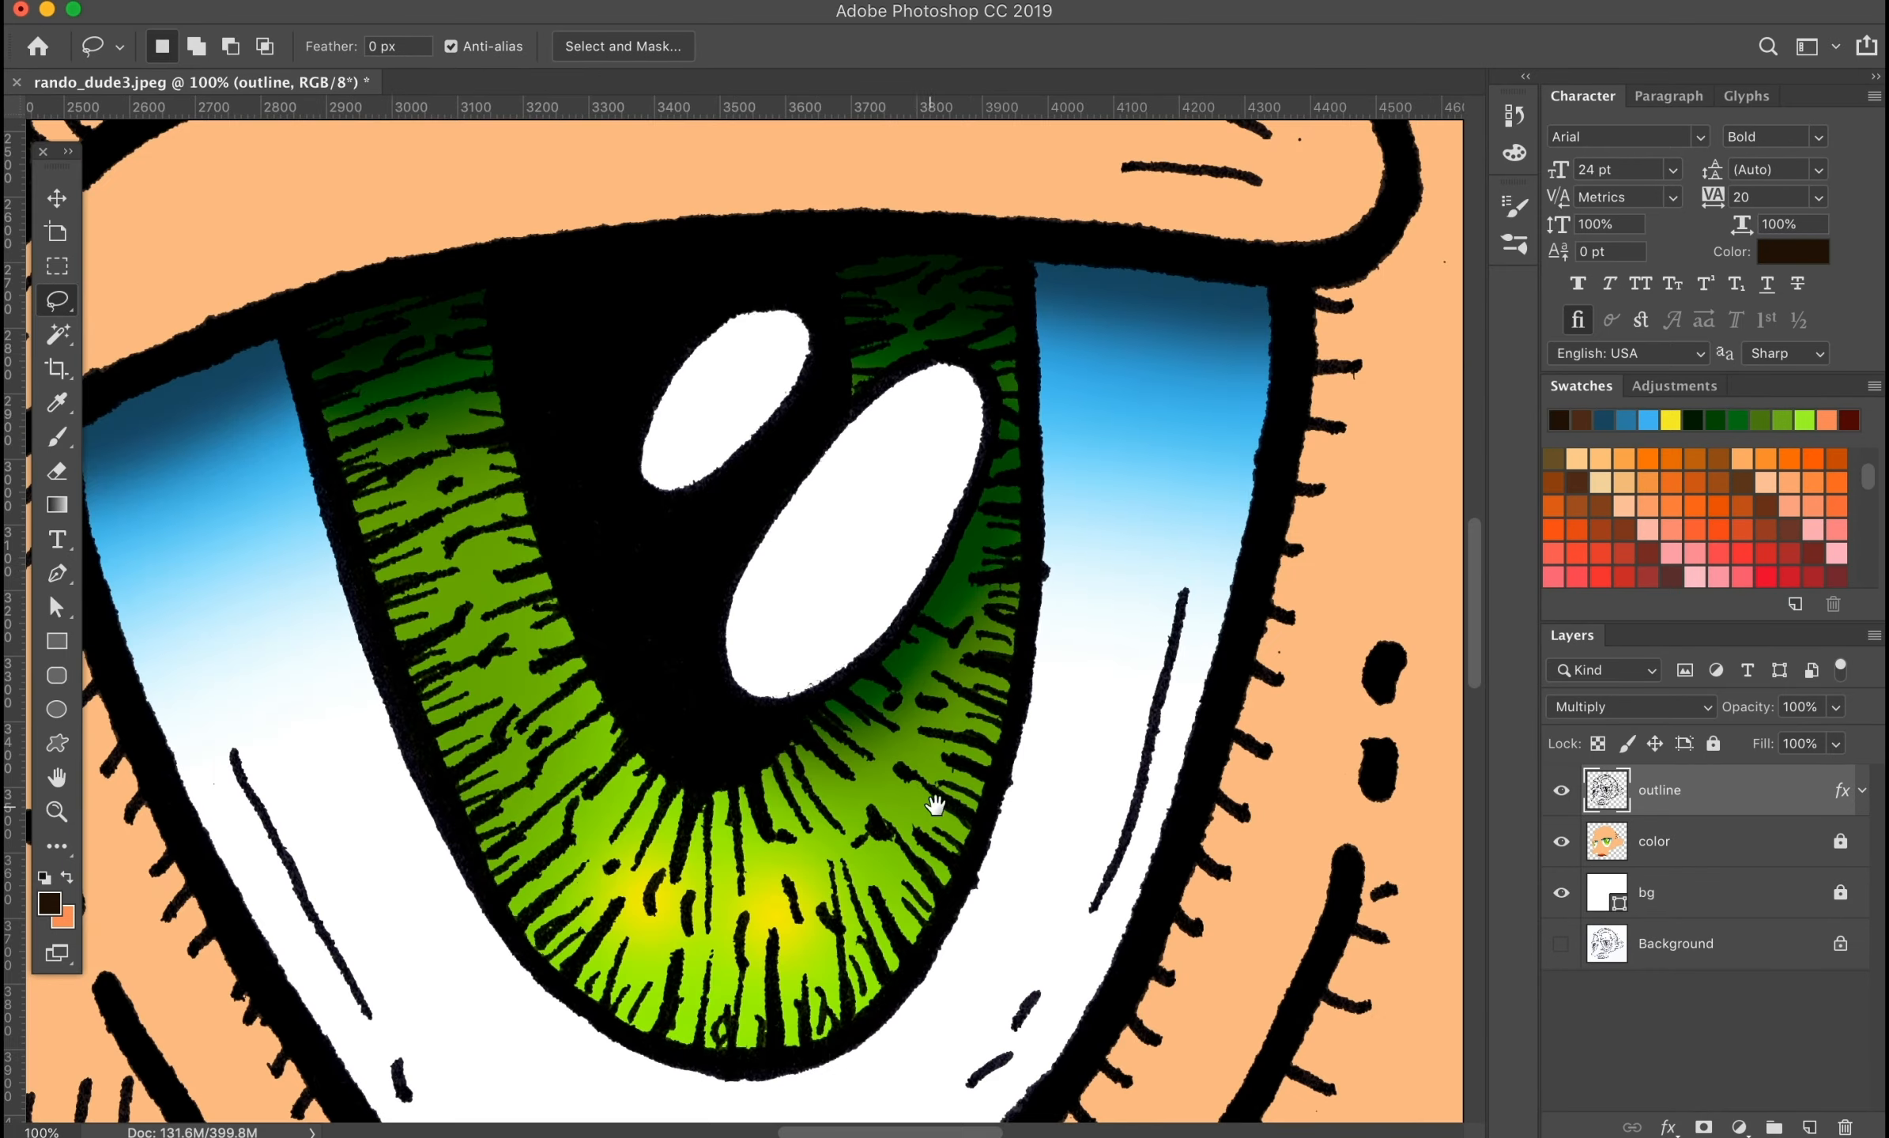
{"action": "left_click_drag", "start_coordinate": [1296, 197], "coordinate": [427, 851]}
{"action": "left_click", "coordinate": [1713, 744]}
{"action": "left_click", "coordinate": [1773, 844]}
{"action": "left_click", "coordinate": [1713, 744]}
Step: Choose a medium brown brush color and select the dark brown areas of the hair pieces with the Magic Wand
{"action": "left_click", "coordinate": [57, 437]}
{"action": "left_click", "coordinate": [49, 904]}
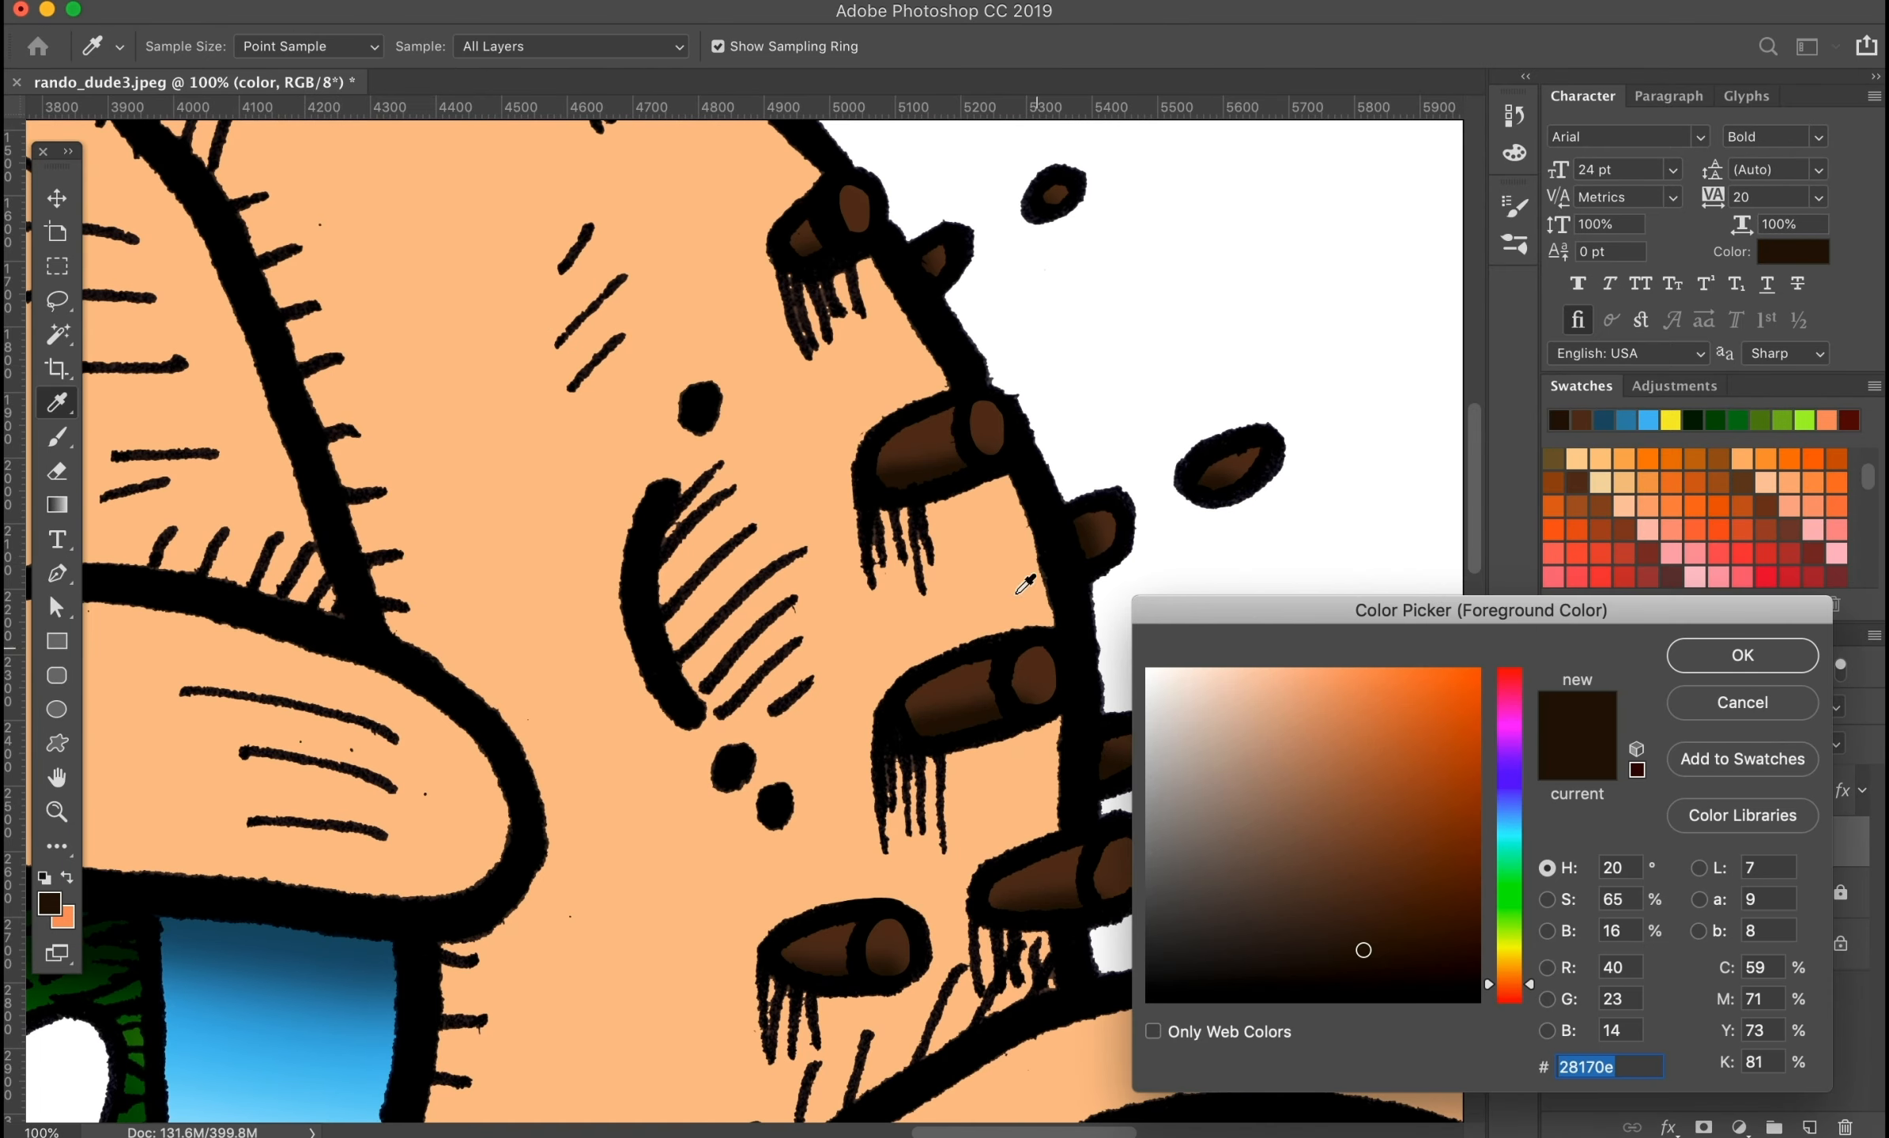
{"action": "left_click_drag", "start_coordinate": [1375, 844], "coordinate": [1362, 826]}
{"action": "left_click", "coordinate": [1739, 656]}
{"action": "left_click_drag", "start_coordinate": [936, 373], "coordinate": [903, 410]}
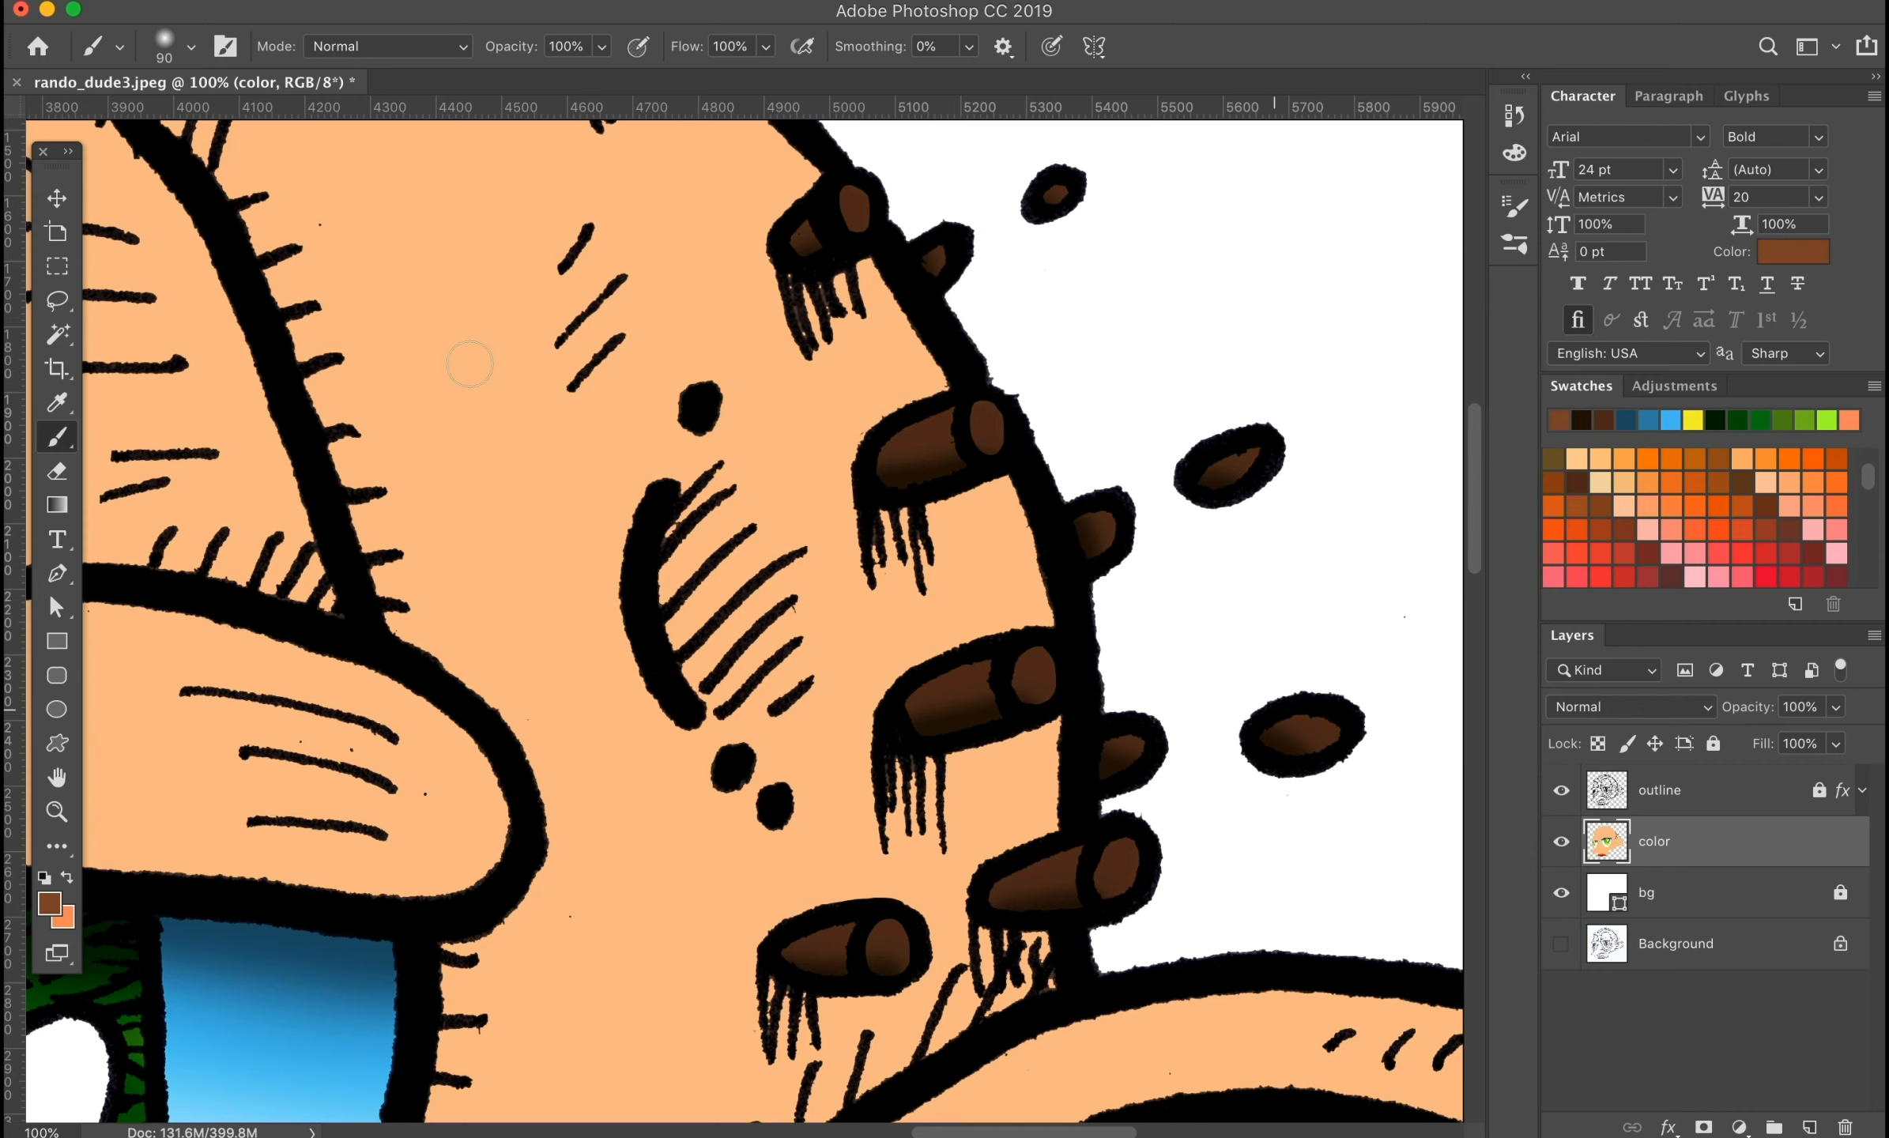
{"action": "left_click", "coordinate": [57, 334]}
{"action": "left_click", "coordinate": [845, 225]}
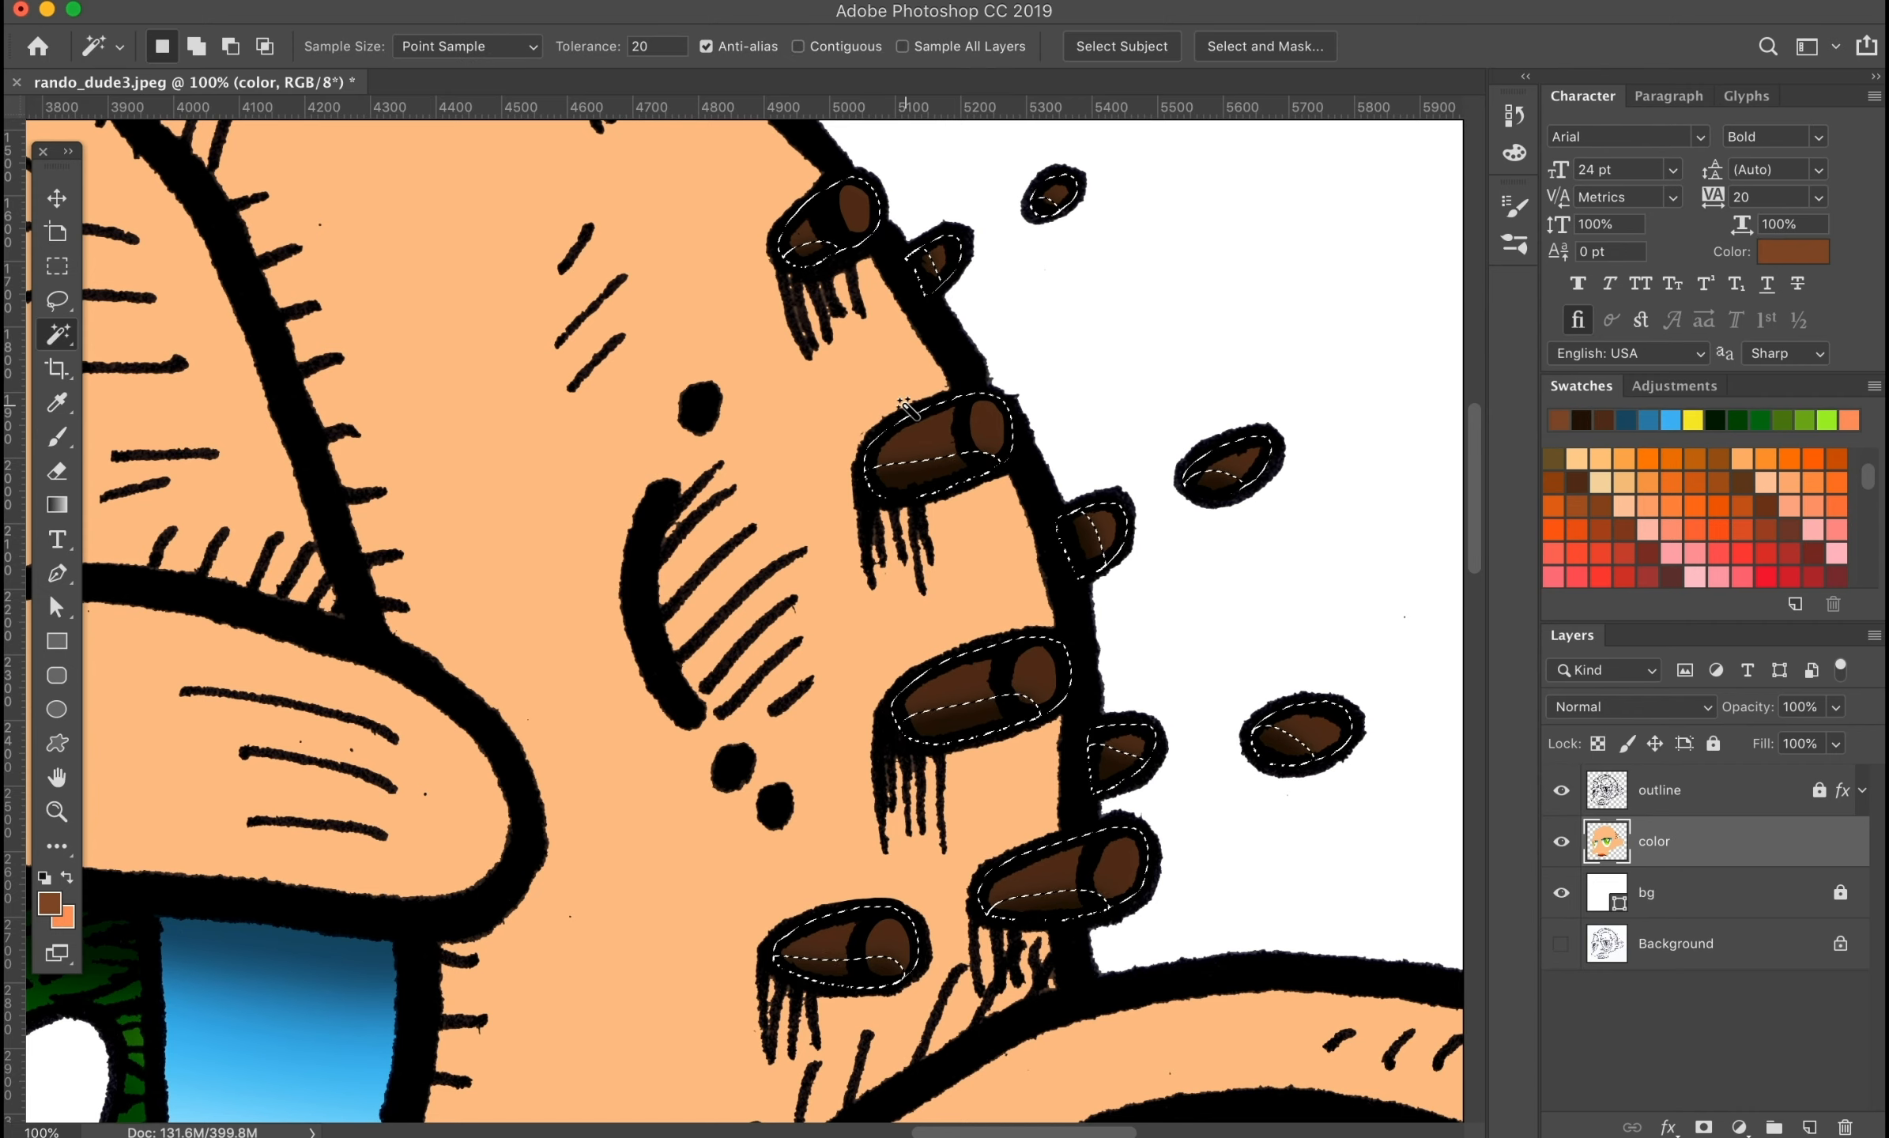
Step: Highlight the upper sides of the hair stubs and floating pieces with a lighter brown, and clear the selection
{"action": "key", "text": "b"}
{"action": "left_click", "coordinate": [49, 903]}
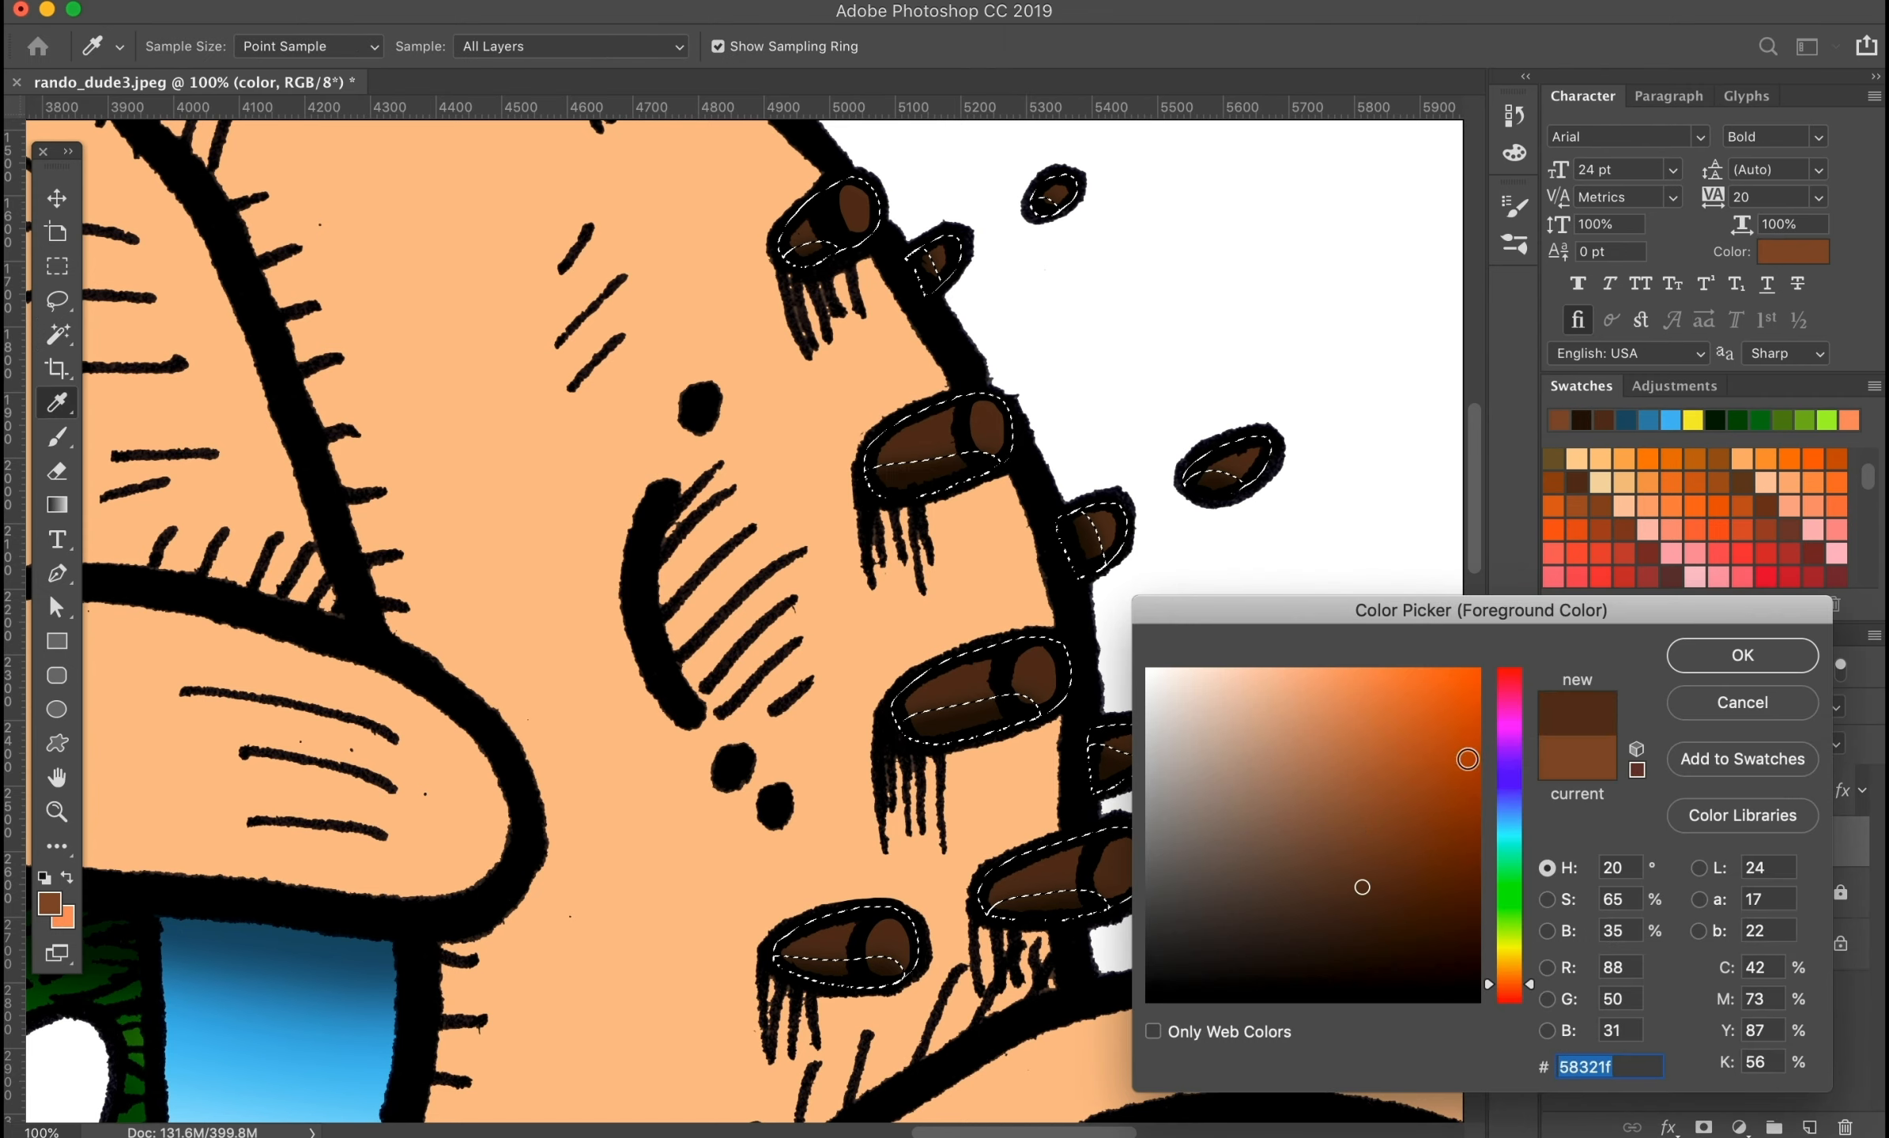
{"action": "left_click", "coordinate": [1749, 653]}
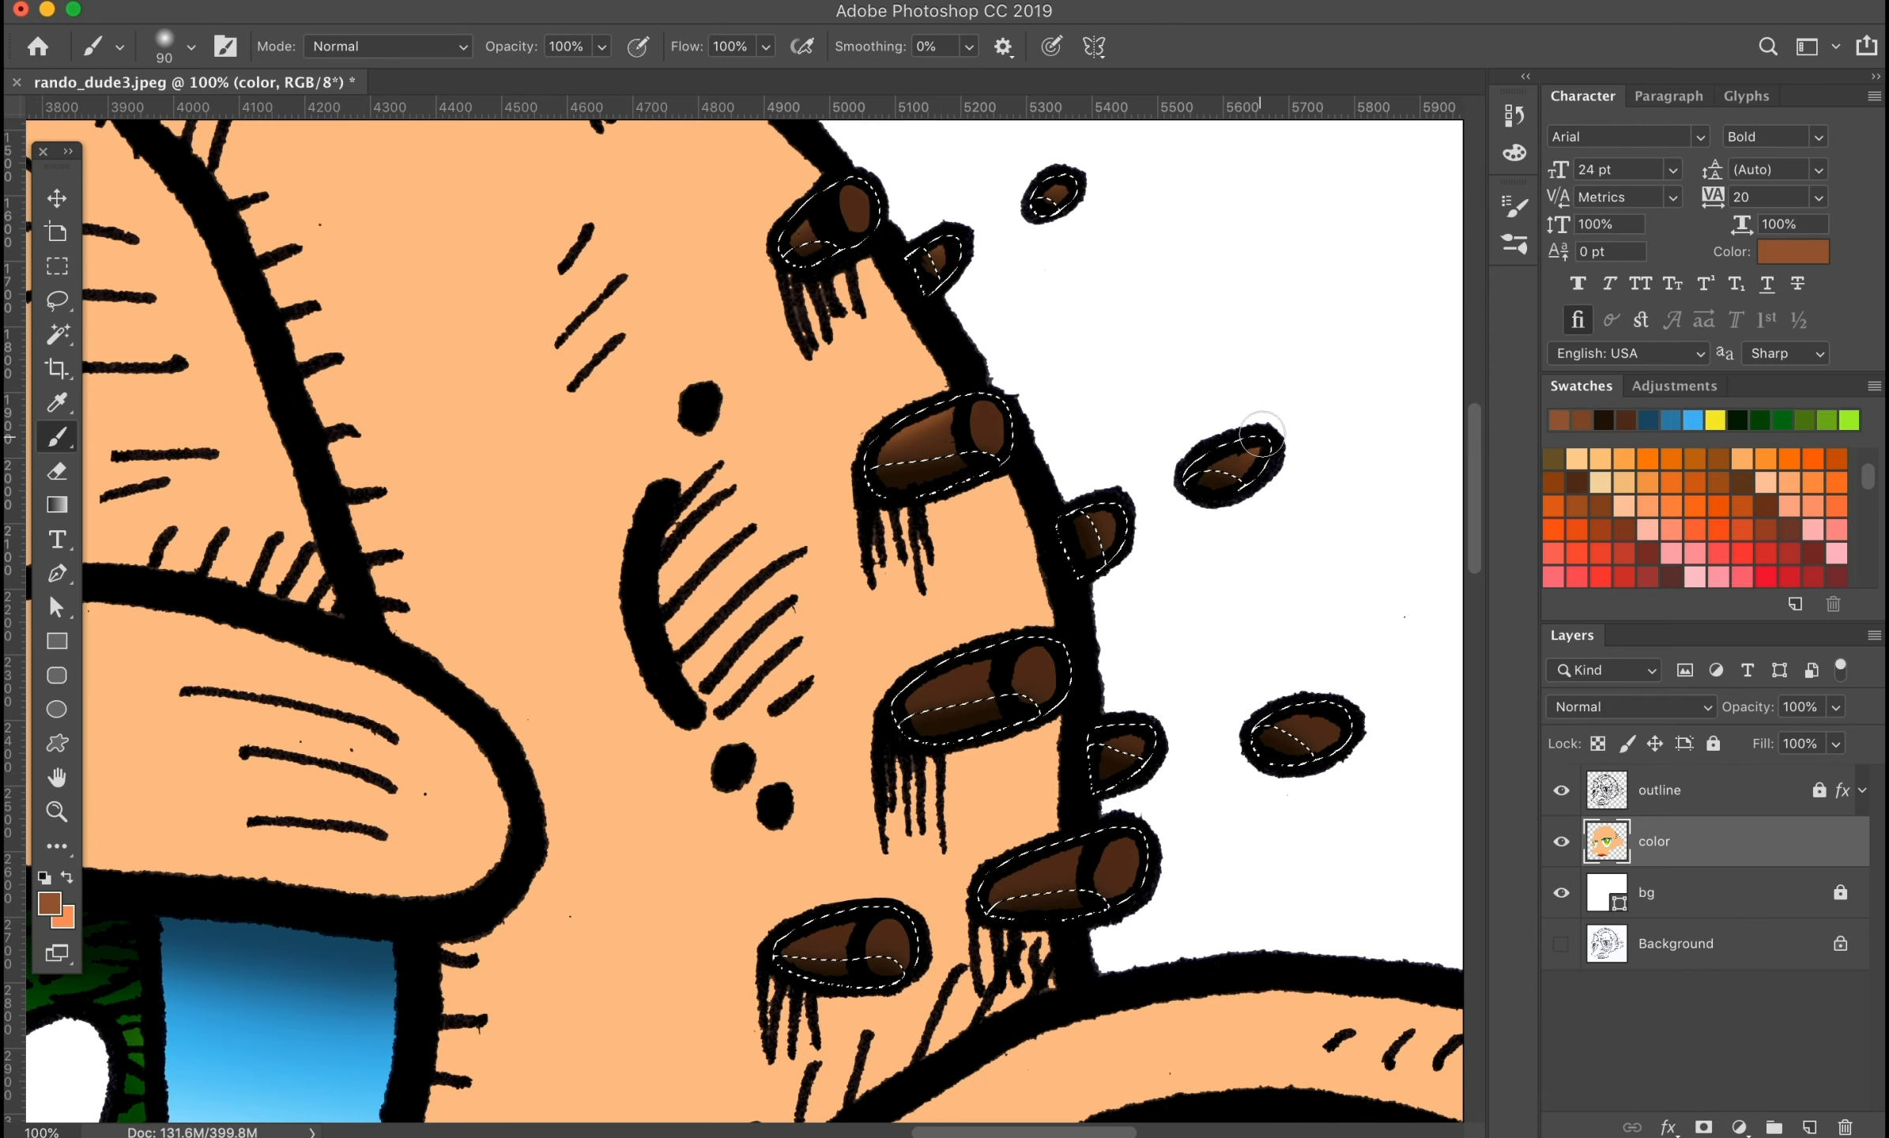
{"action": "scroll", "coordinate": [1335, 709], "scroll_direction": "down", "scroll_amount": 4}
{"action": "key", "text": "ctrl+d"}
{"action": "scroll", "coordinate": [1190, 483], "scroll_direction": "up", "scroll_amount": 4}
Step: Select the brown hair pieces and use the Lasso to separate the round ends of the stubs
{"action": "key", "text": "w"}
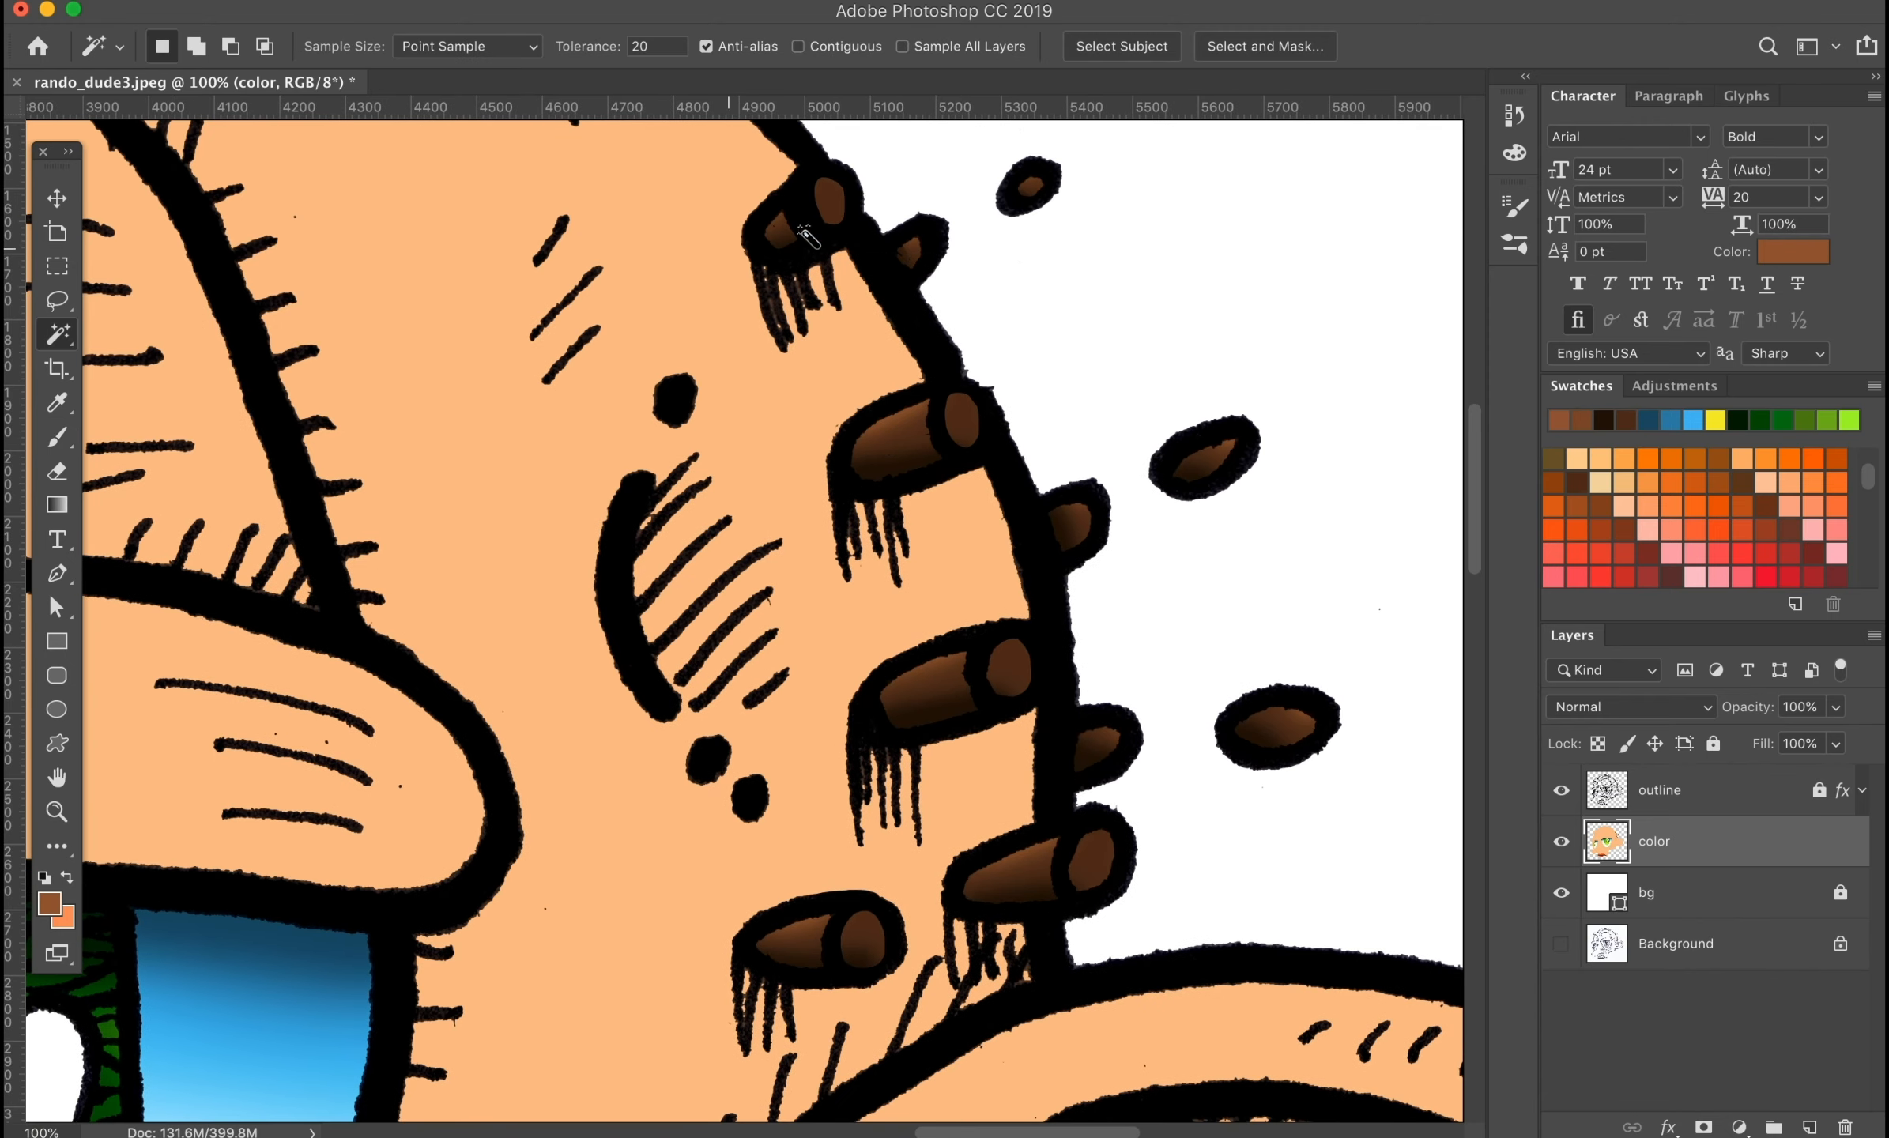
{"action": "key", "text": "l"}
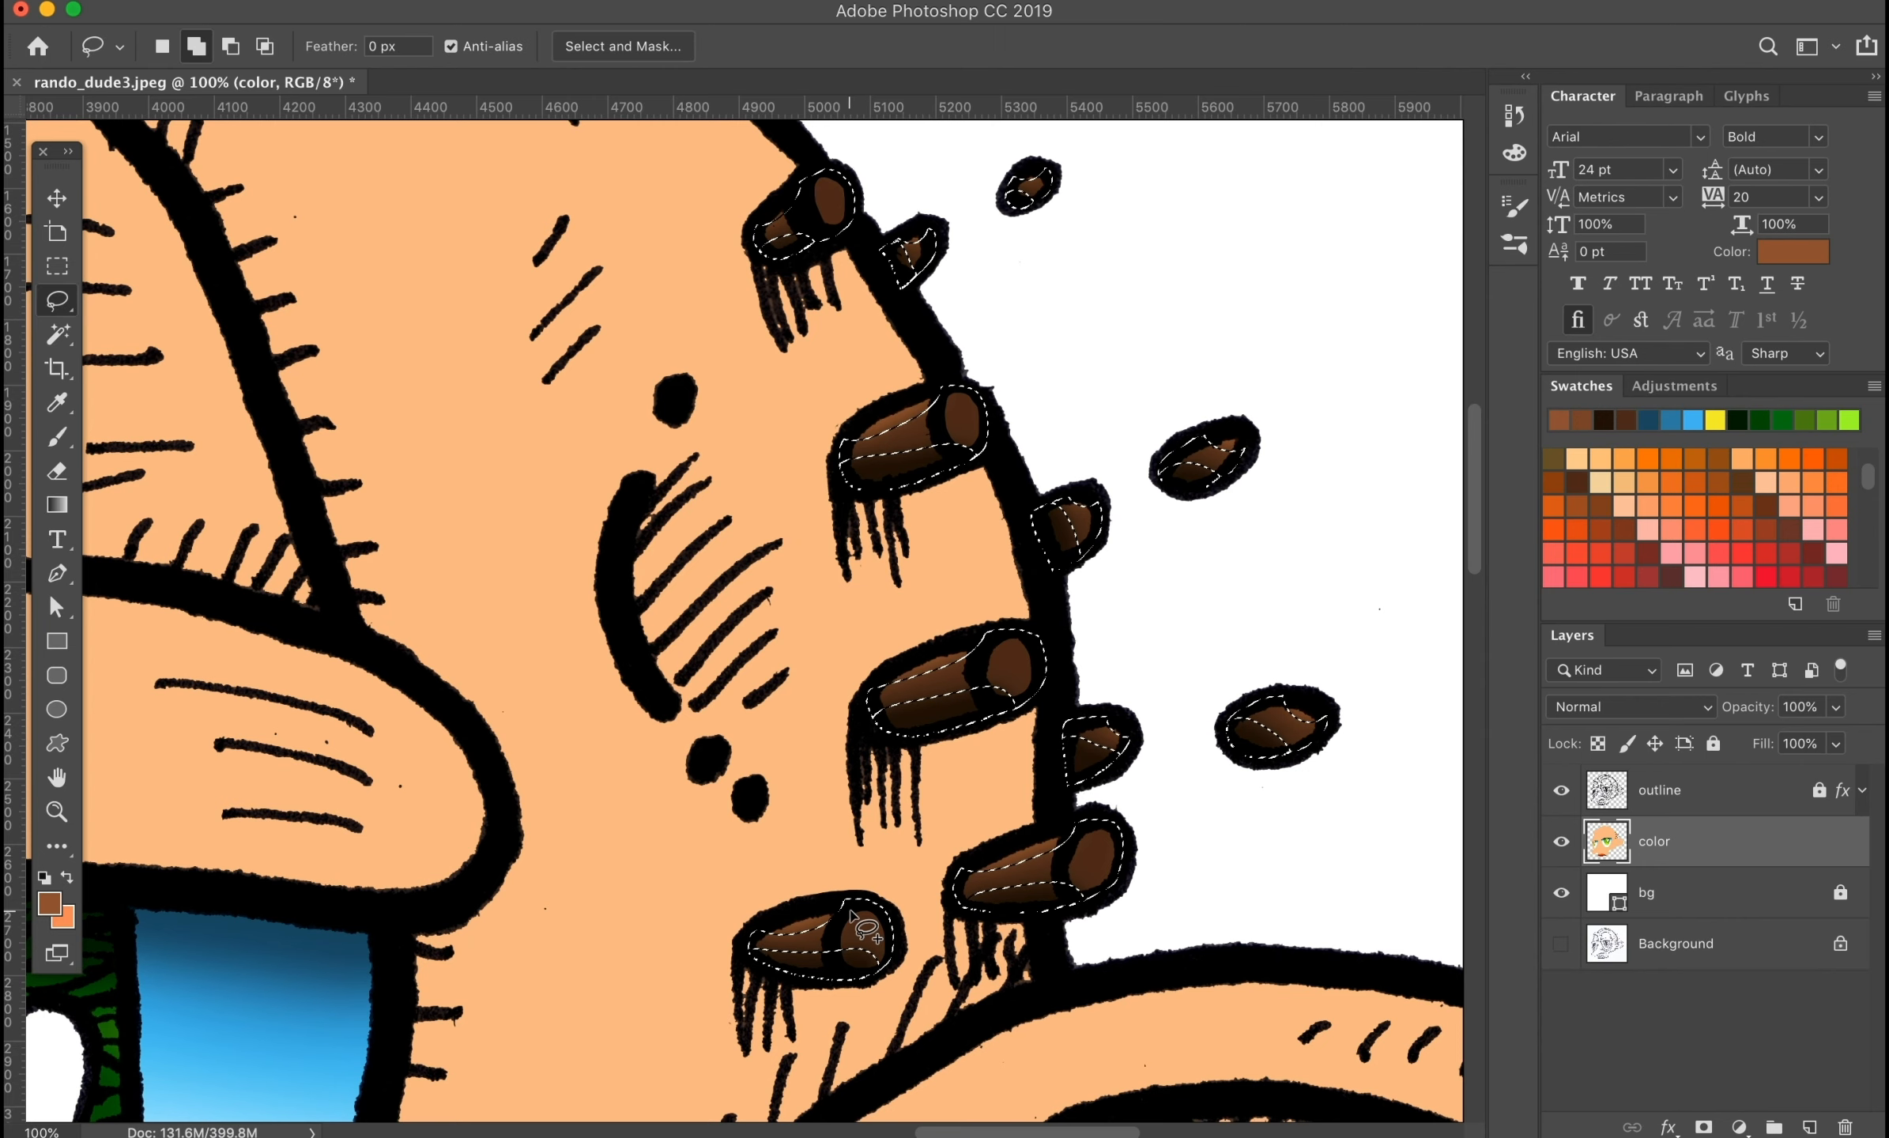
{"action": "left_click_drag", "start_coordinate": [869, 982], "coordinate": [873, 978]}
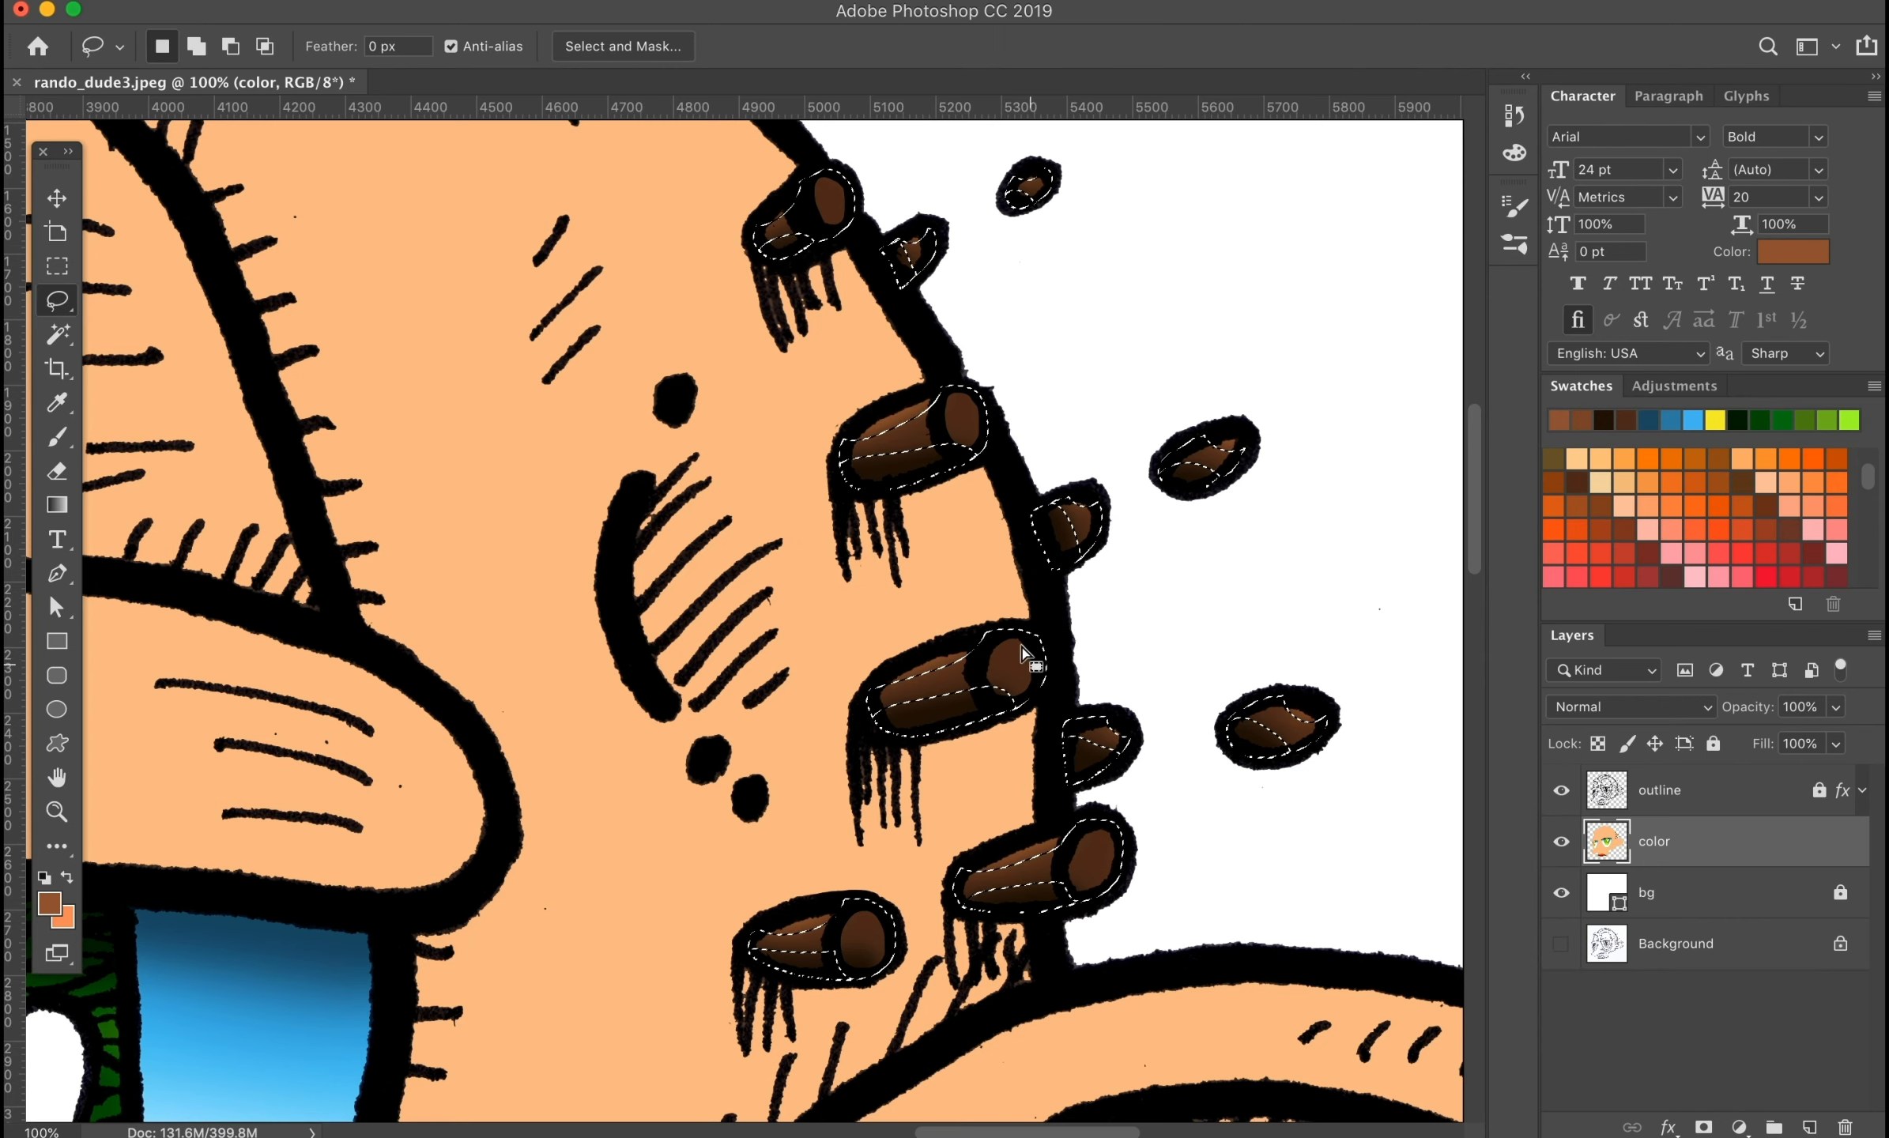
{"action": "left_click_drag", "start_coordinate": [1045, 673], "coordinate": [1042, 679]}
{"action": "left_click_drag", "start_coordinate": [972, 389], "coordinate": [951, 386]}
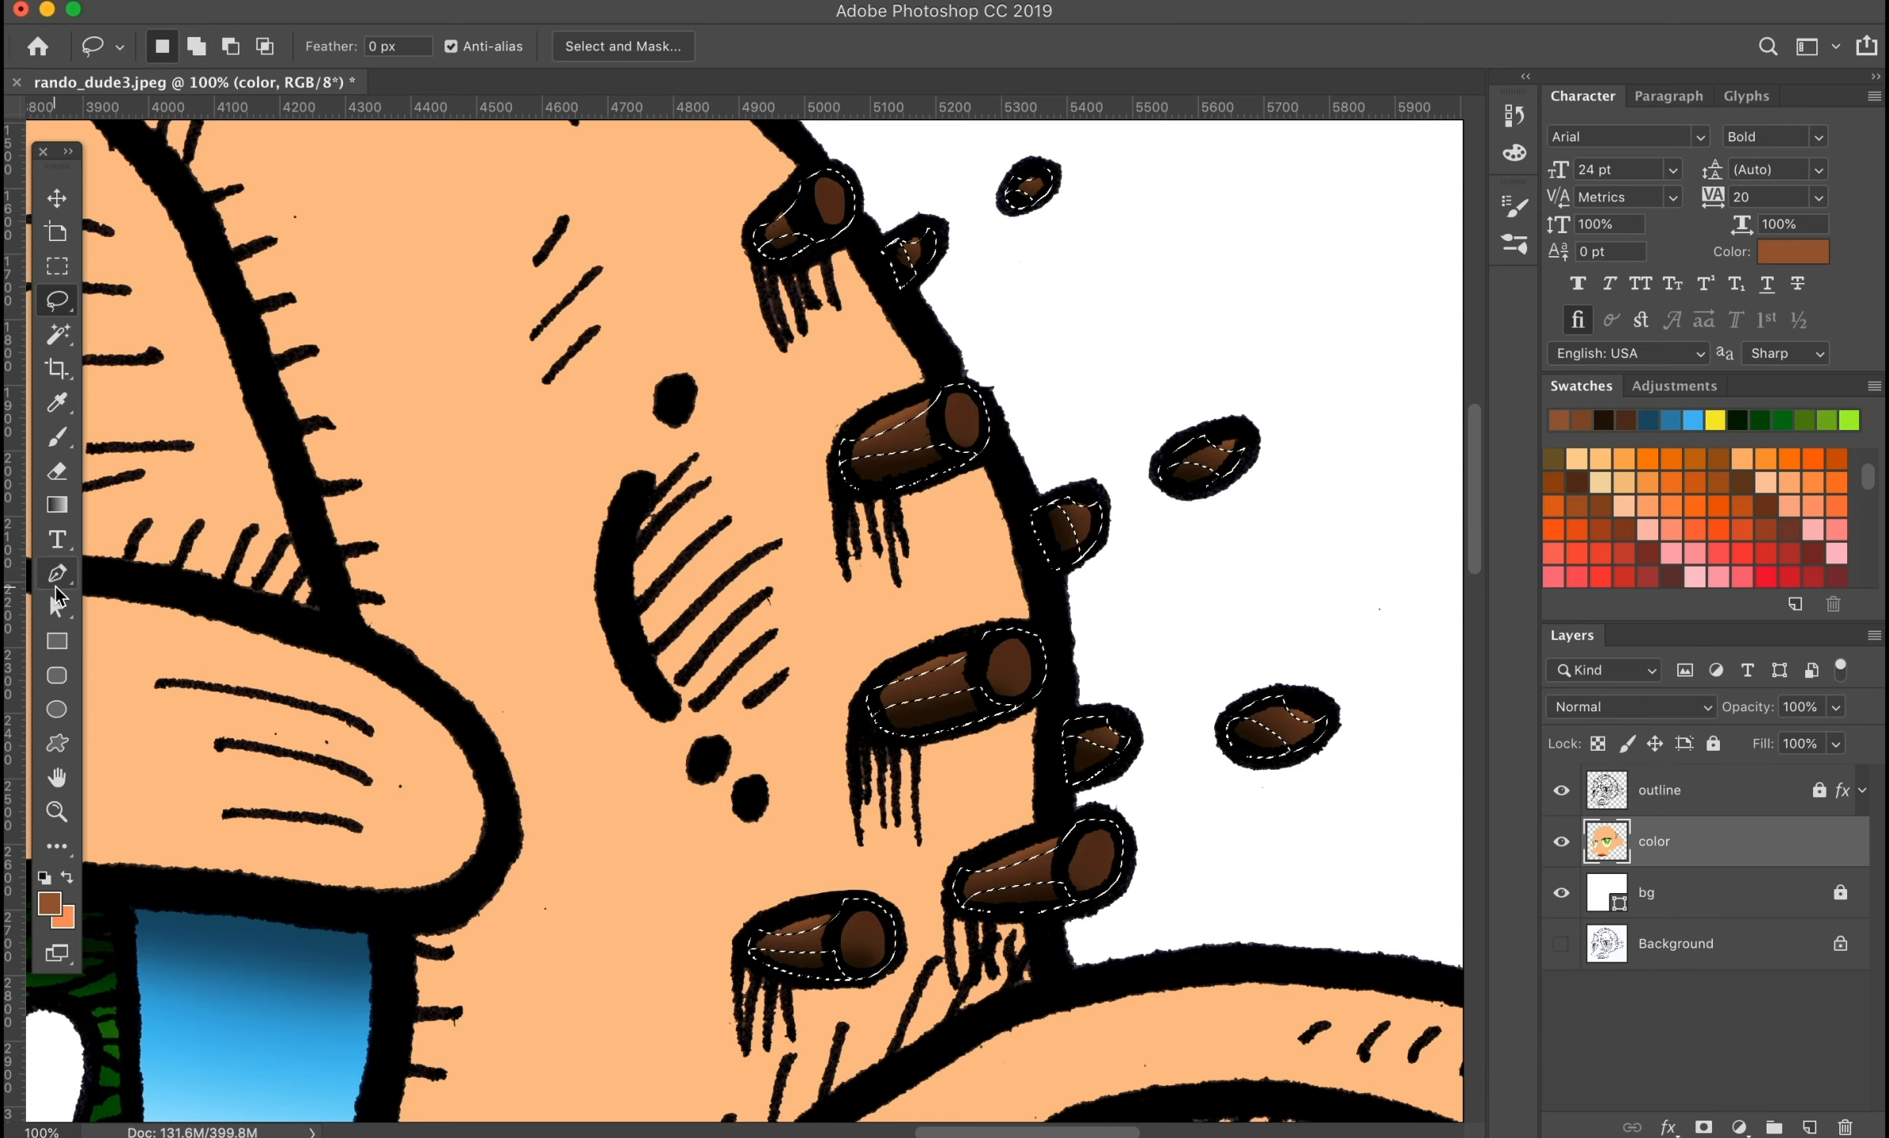
Step: Shade the edges of the round stub ends with near-black brown from the swatches, and clear the selection
{"action": "key", "text": "b"}
{"action": "left_click", "coordinate": [49, 904]}
{"action": "left_click", "coordinate": [1604, 420]}
{"action": "left_click", "coordinate": [1734, 657]}
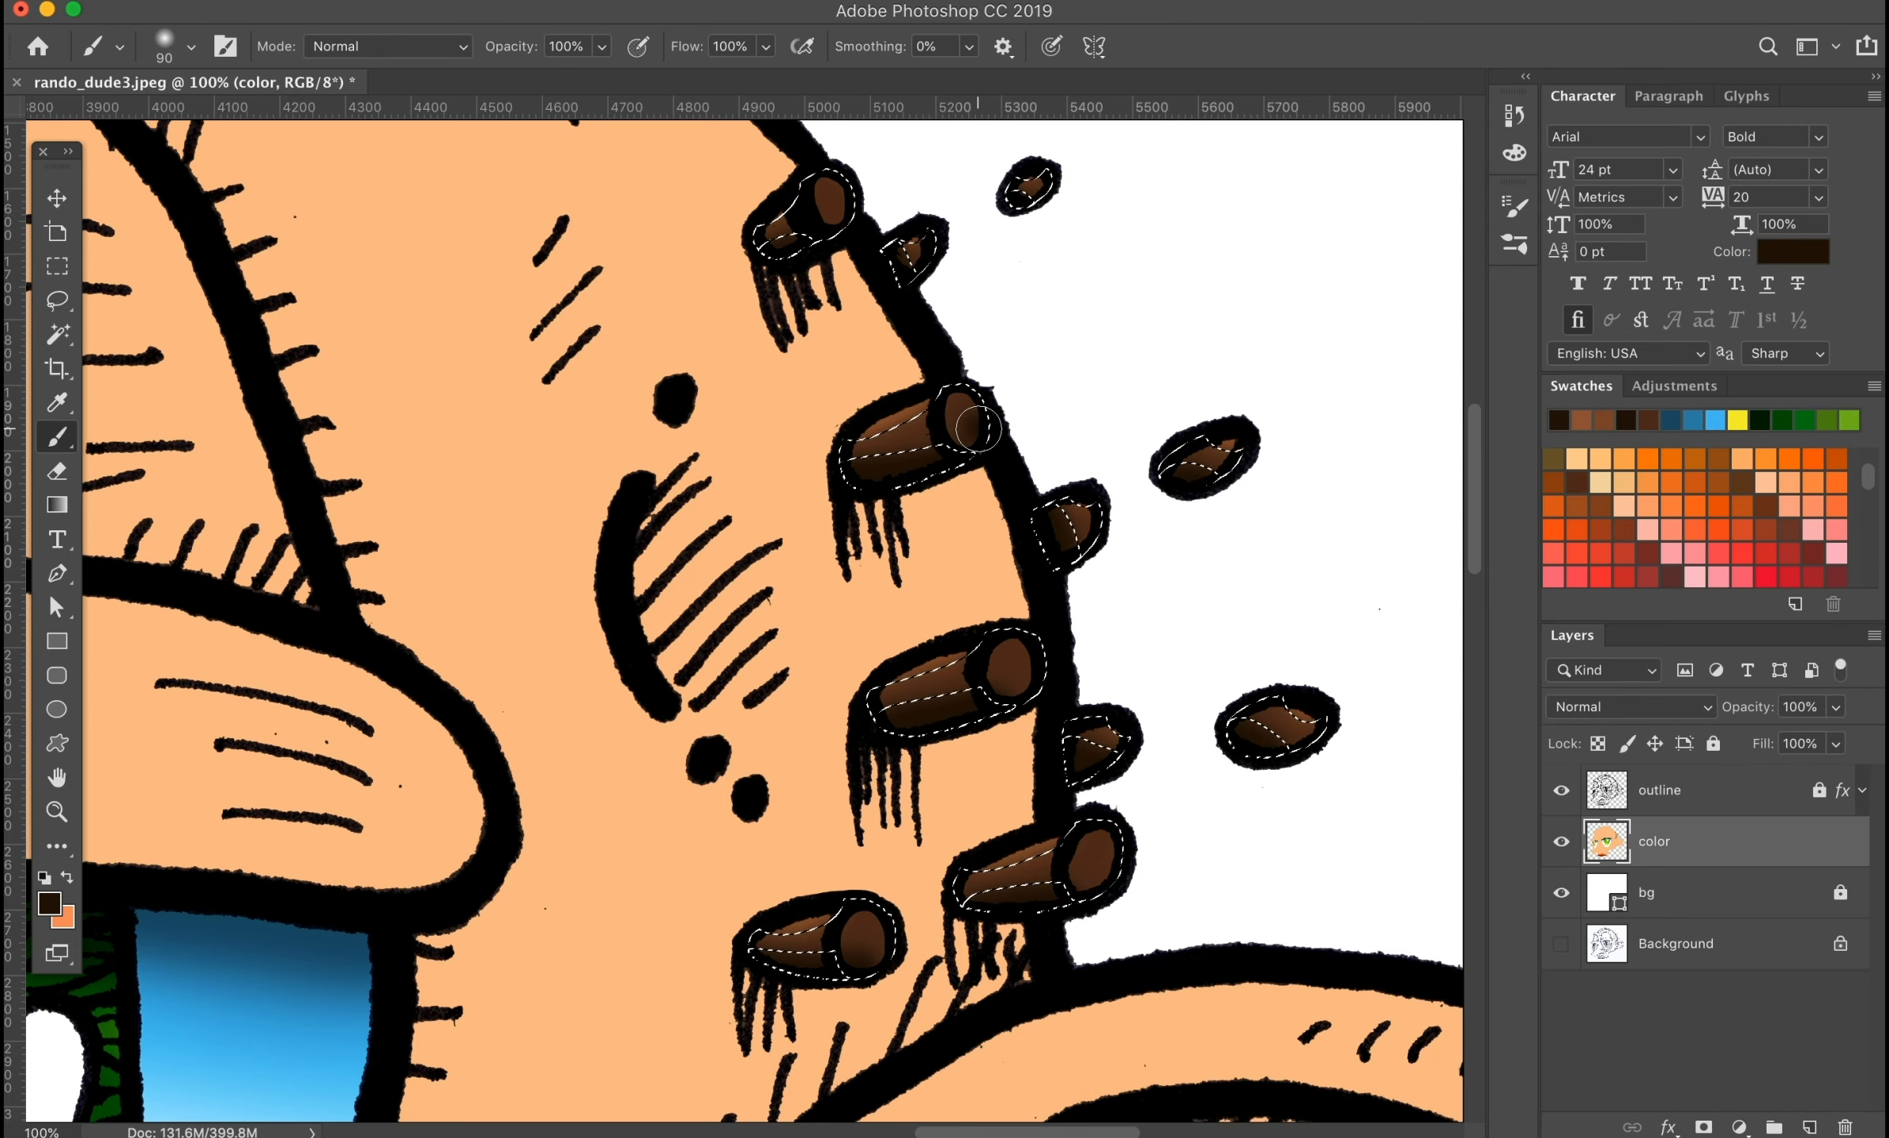
{"action": "key", "text": "ctrl+d"}
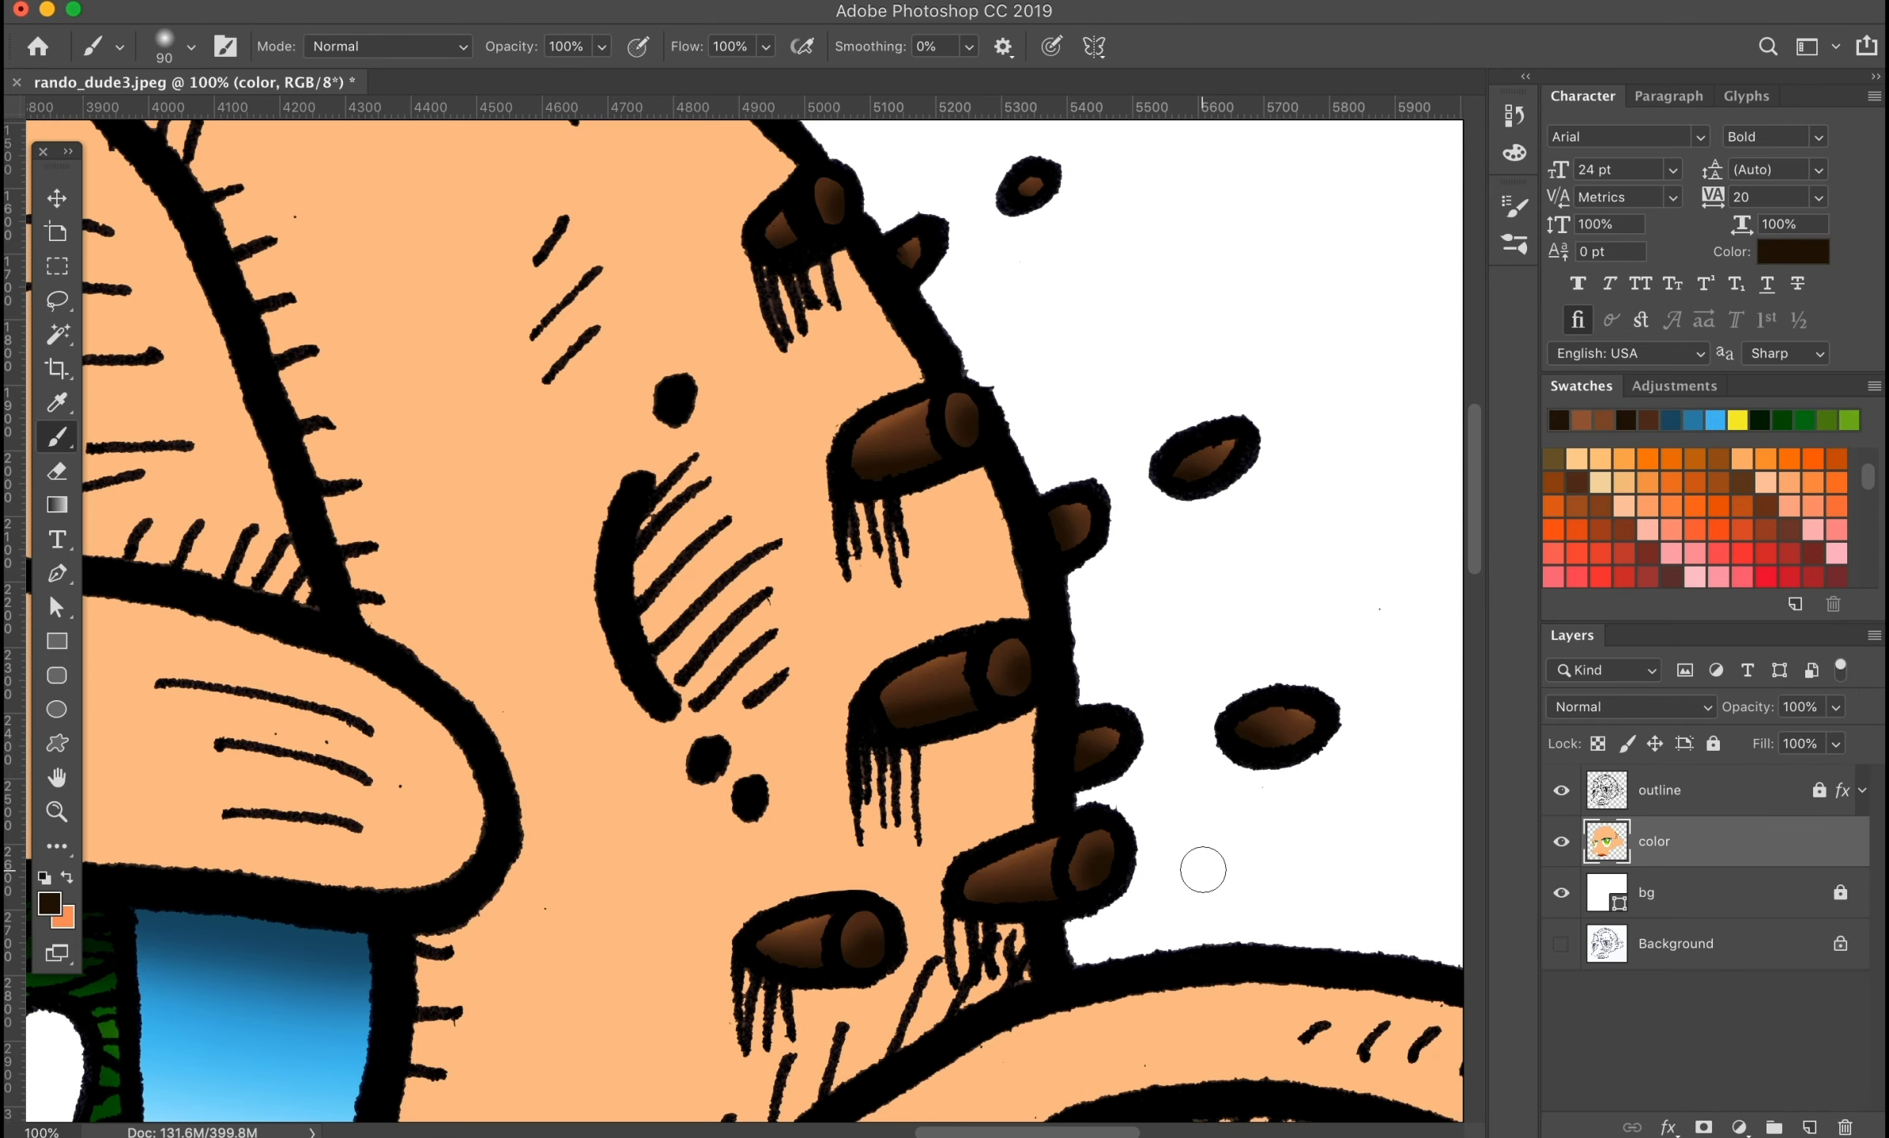
Step: Save the drawing as the Photoshop document rando_dude3.psd
{"action": "left_click", "coordinate": [228, 2]}
{"action": "left_click", "coordinate": [311, 250]}
{"action": "left_click", "coordinate": [1742, 1118]}
{"action": "left_click", "coordinate": [1771, 257]}
Step: Add a new layer named shadows directly above the color layer, and lock the color layer
{"action": "left_click_drag", "start_coordinate": [906, 1096], "coordinate": [894, 523]}
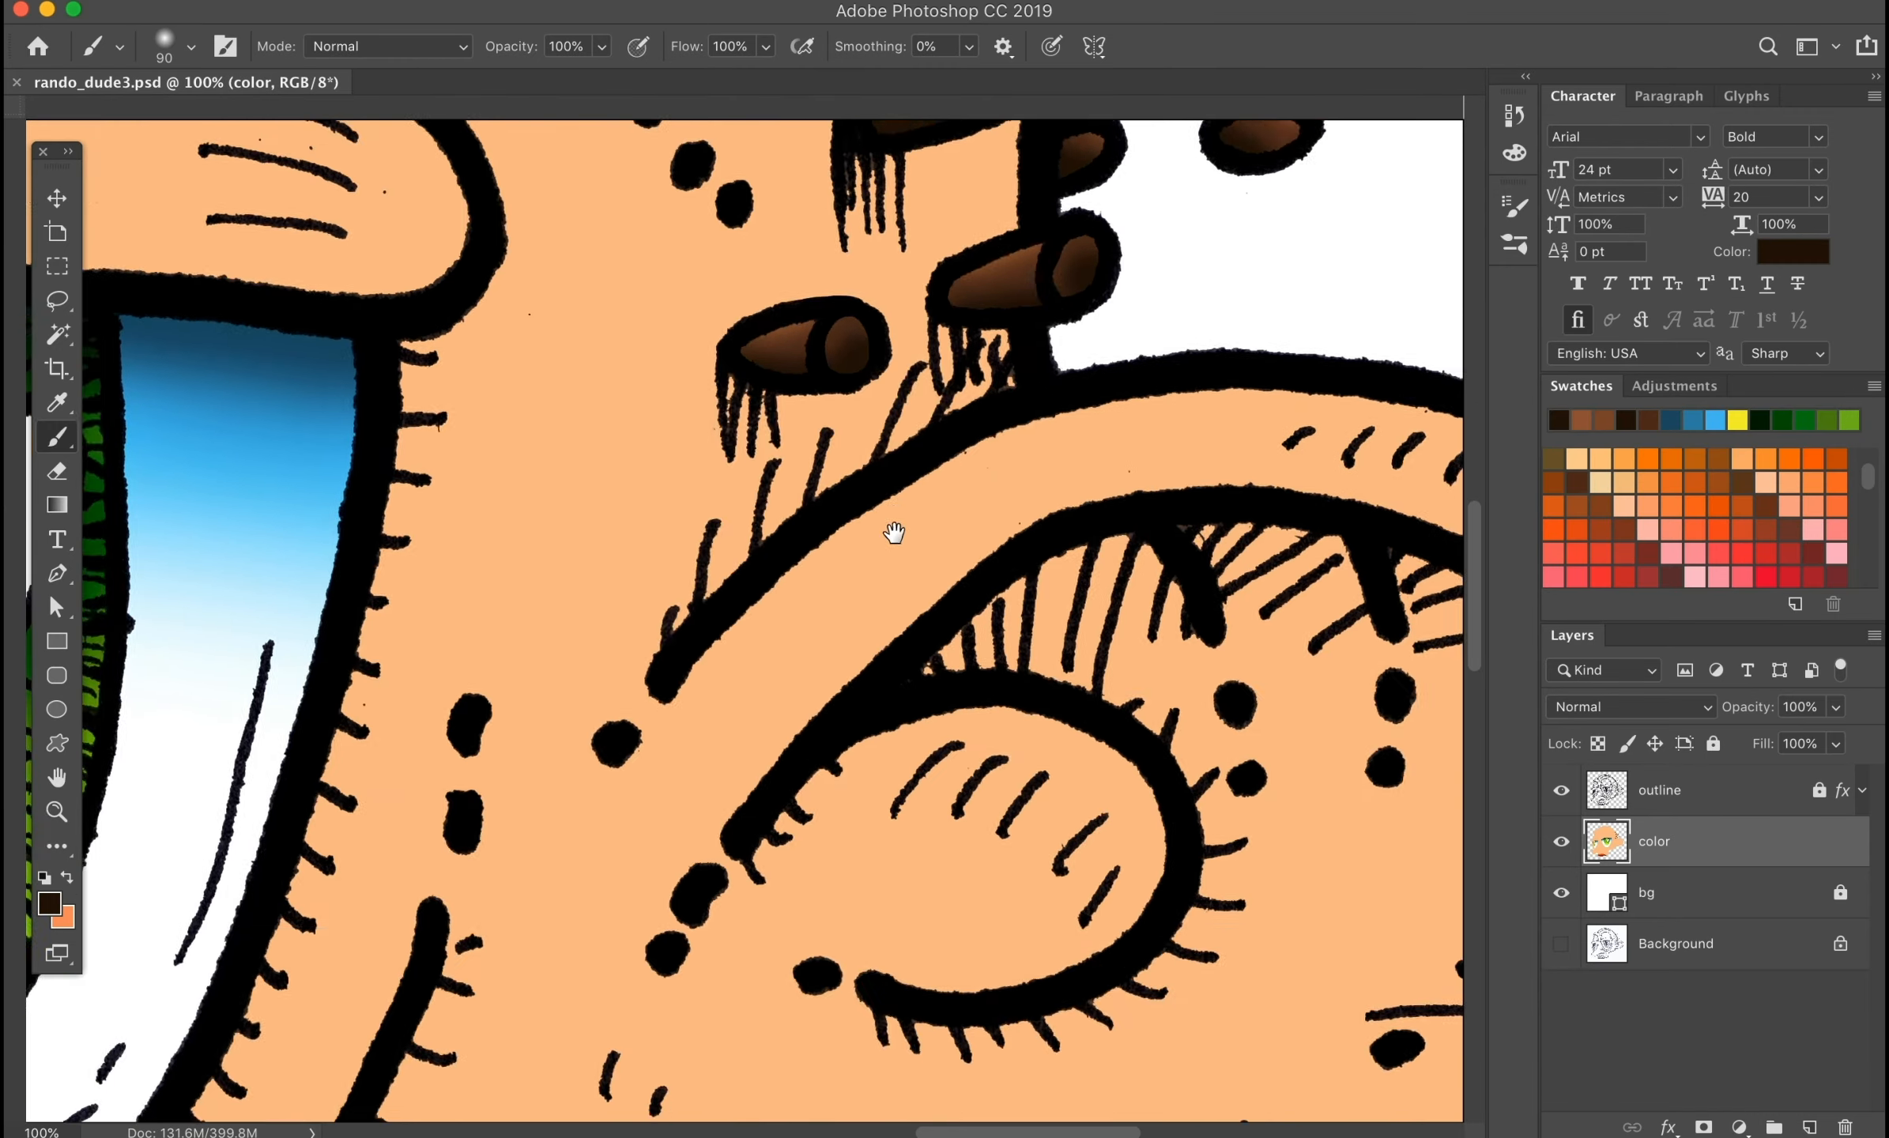
{"action": "left_click_drag", "start_coordinate": [798, 1107], "coordinate": [865, 605]}
{"action": "key", "text": "super+0"}
{"action": "left_click", "coordinate": [70, 298]}
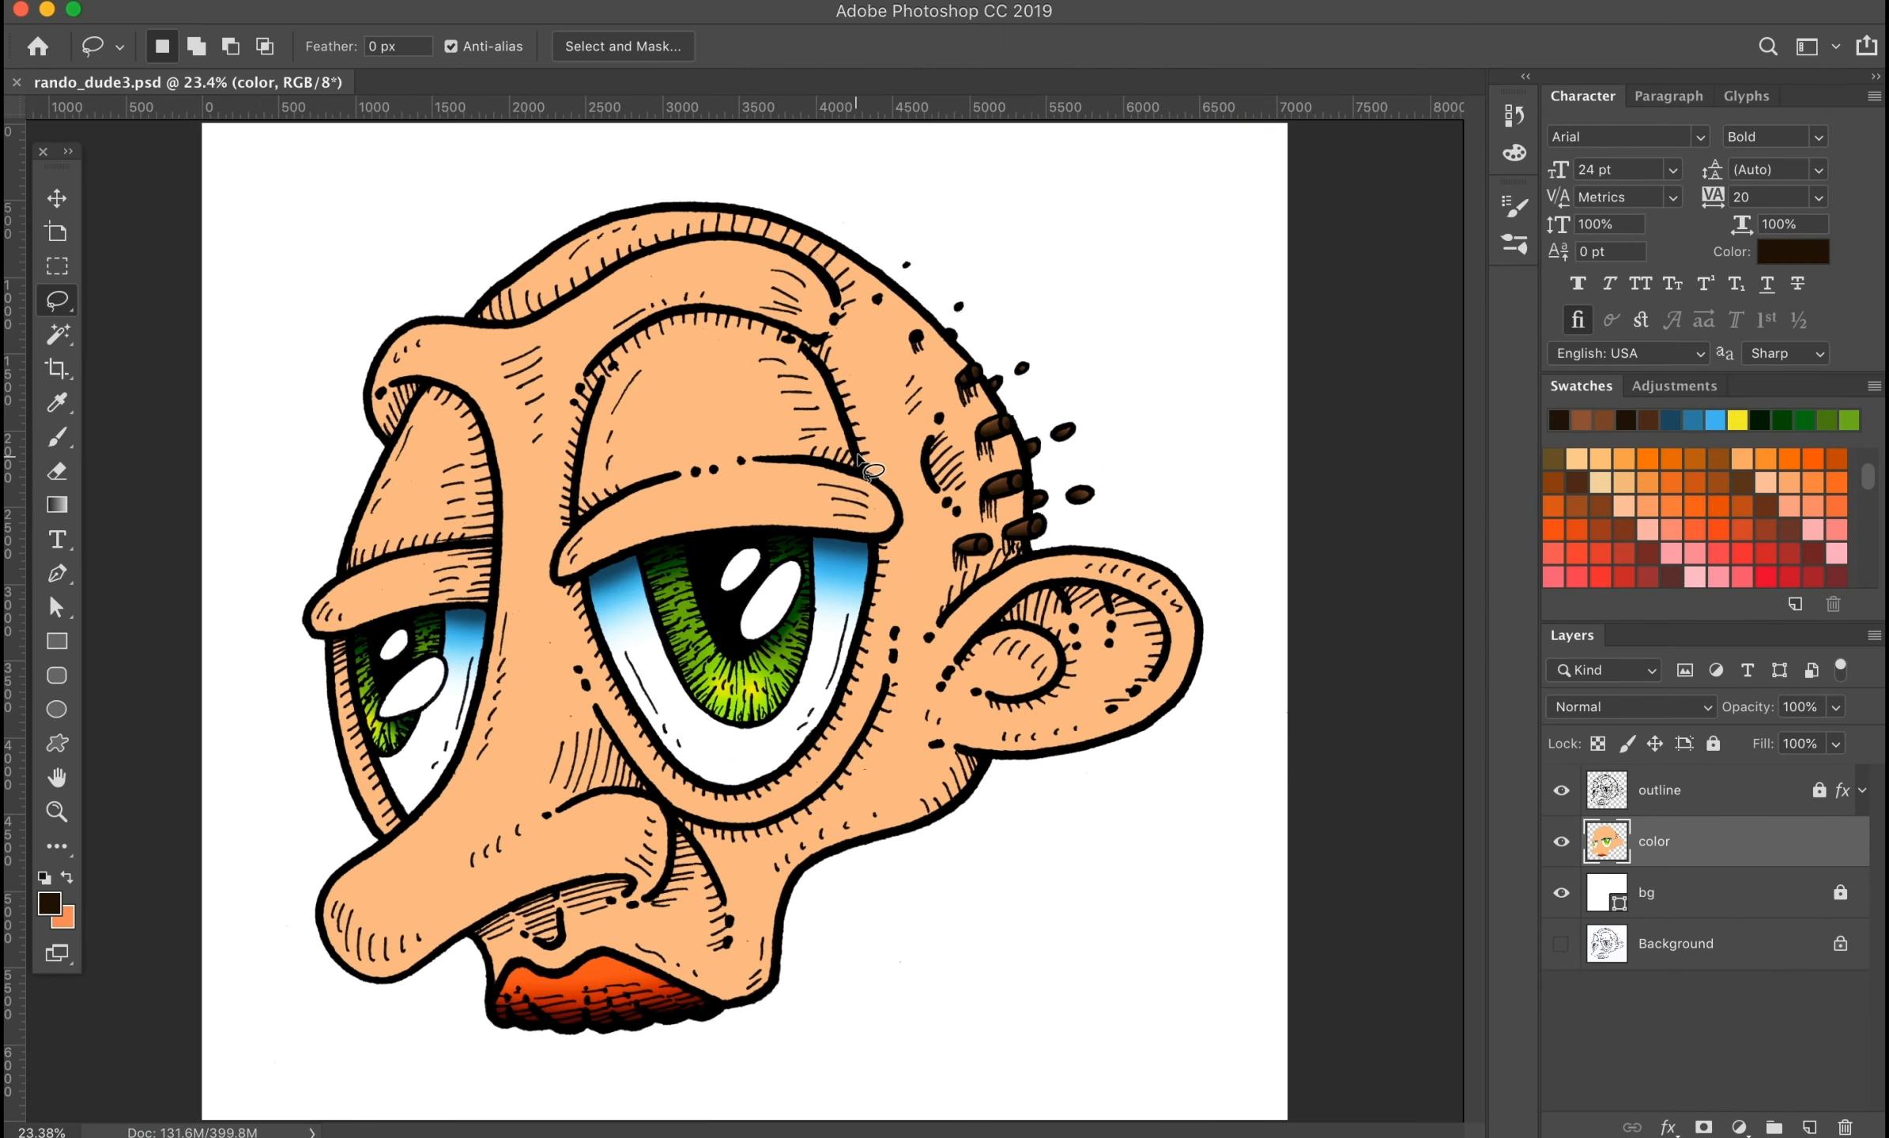
{"action": "key", "text": "super+equal"}
{"action": "key", "text": "super+equal"}
{"action": "key", "text": "super+equal"}
{"action": "key", "text": "super+equal"}
{"action": "left_click", "coordinate": [1810, 1126]}
{"action": "type", "text": "shadow"}
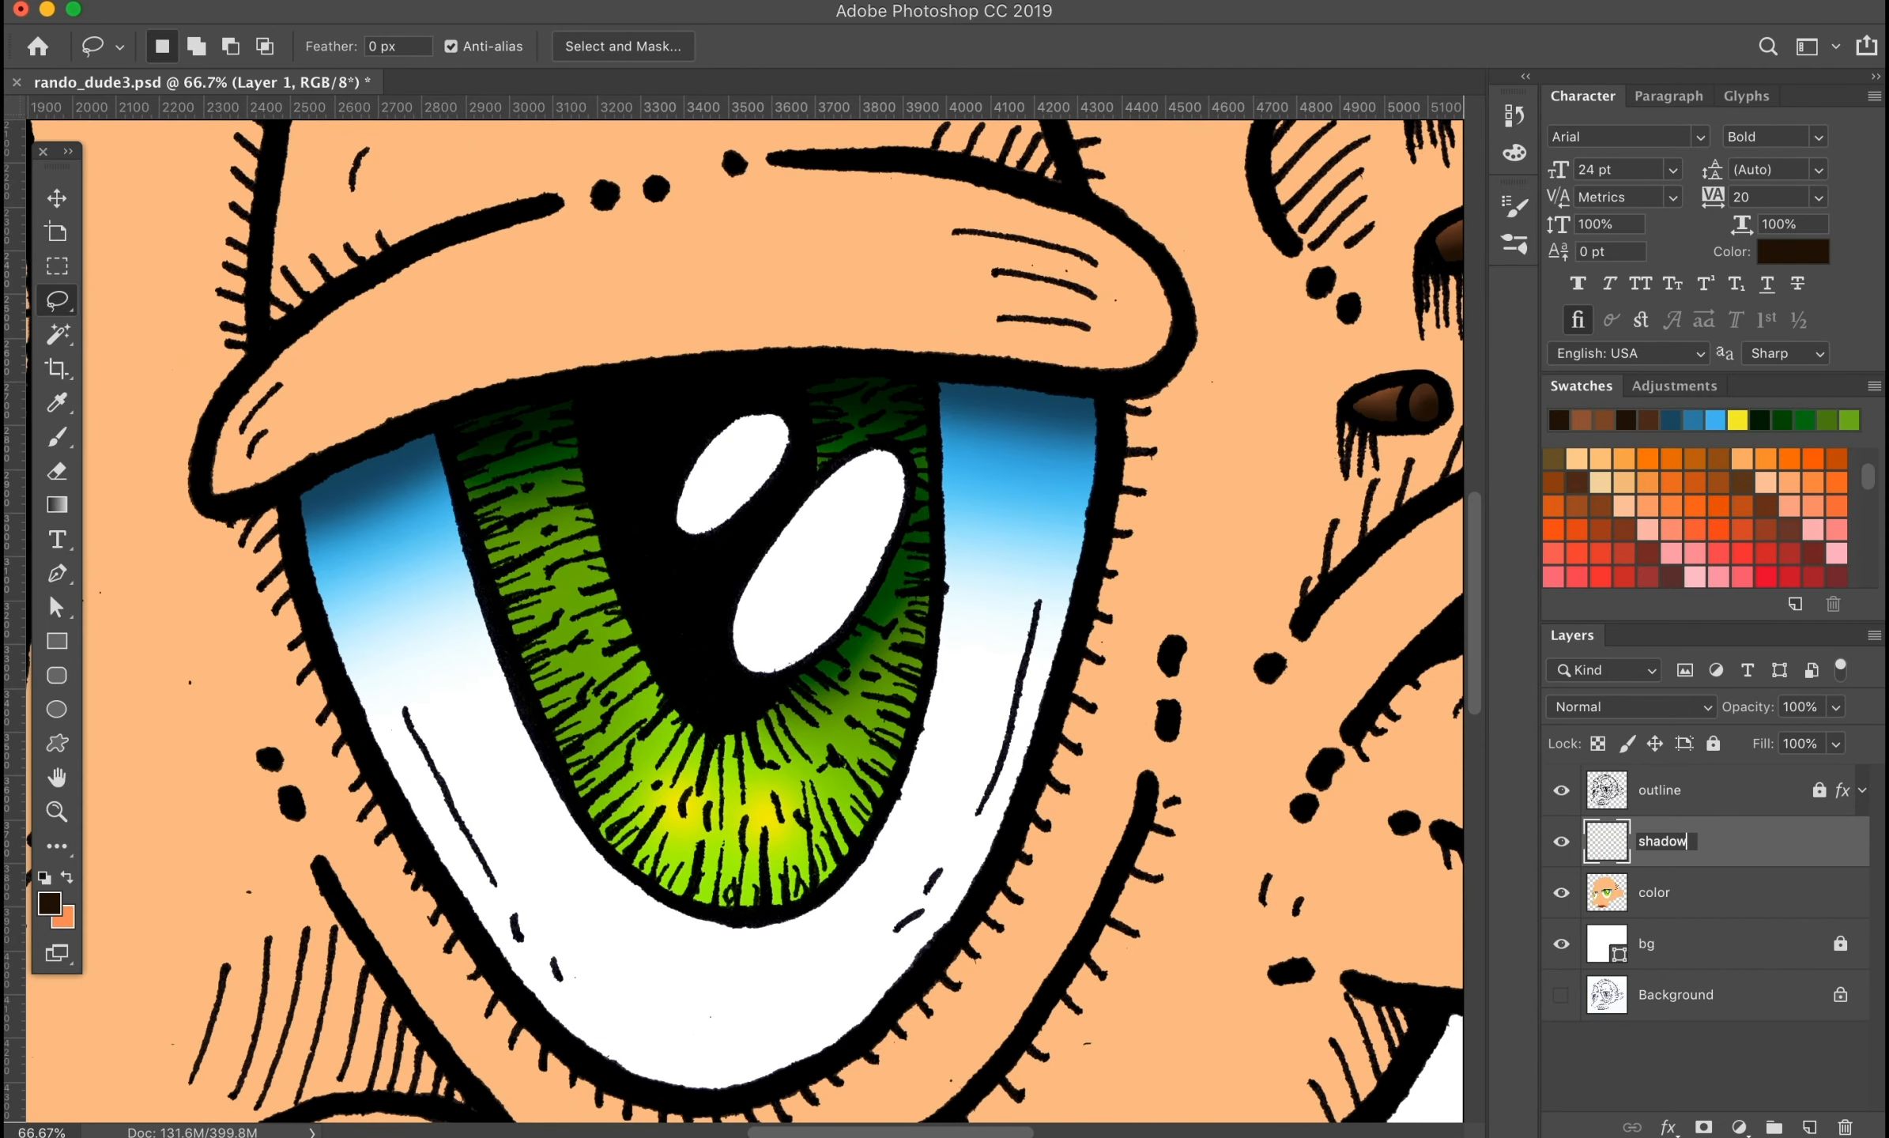
{"action": "type", "text": "s"}
{"action": "key", "text": "Return"}
Step: Lasso the hatched hollow of the inner ear, the small marks around it and the hatching between hair stubs and ear
{"action": "scroll", "coordinate": [1217, 704], "scroll_direction": "right", "scroll_amount": 10}
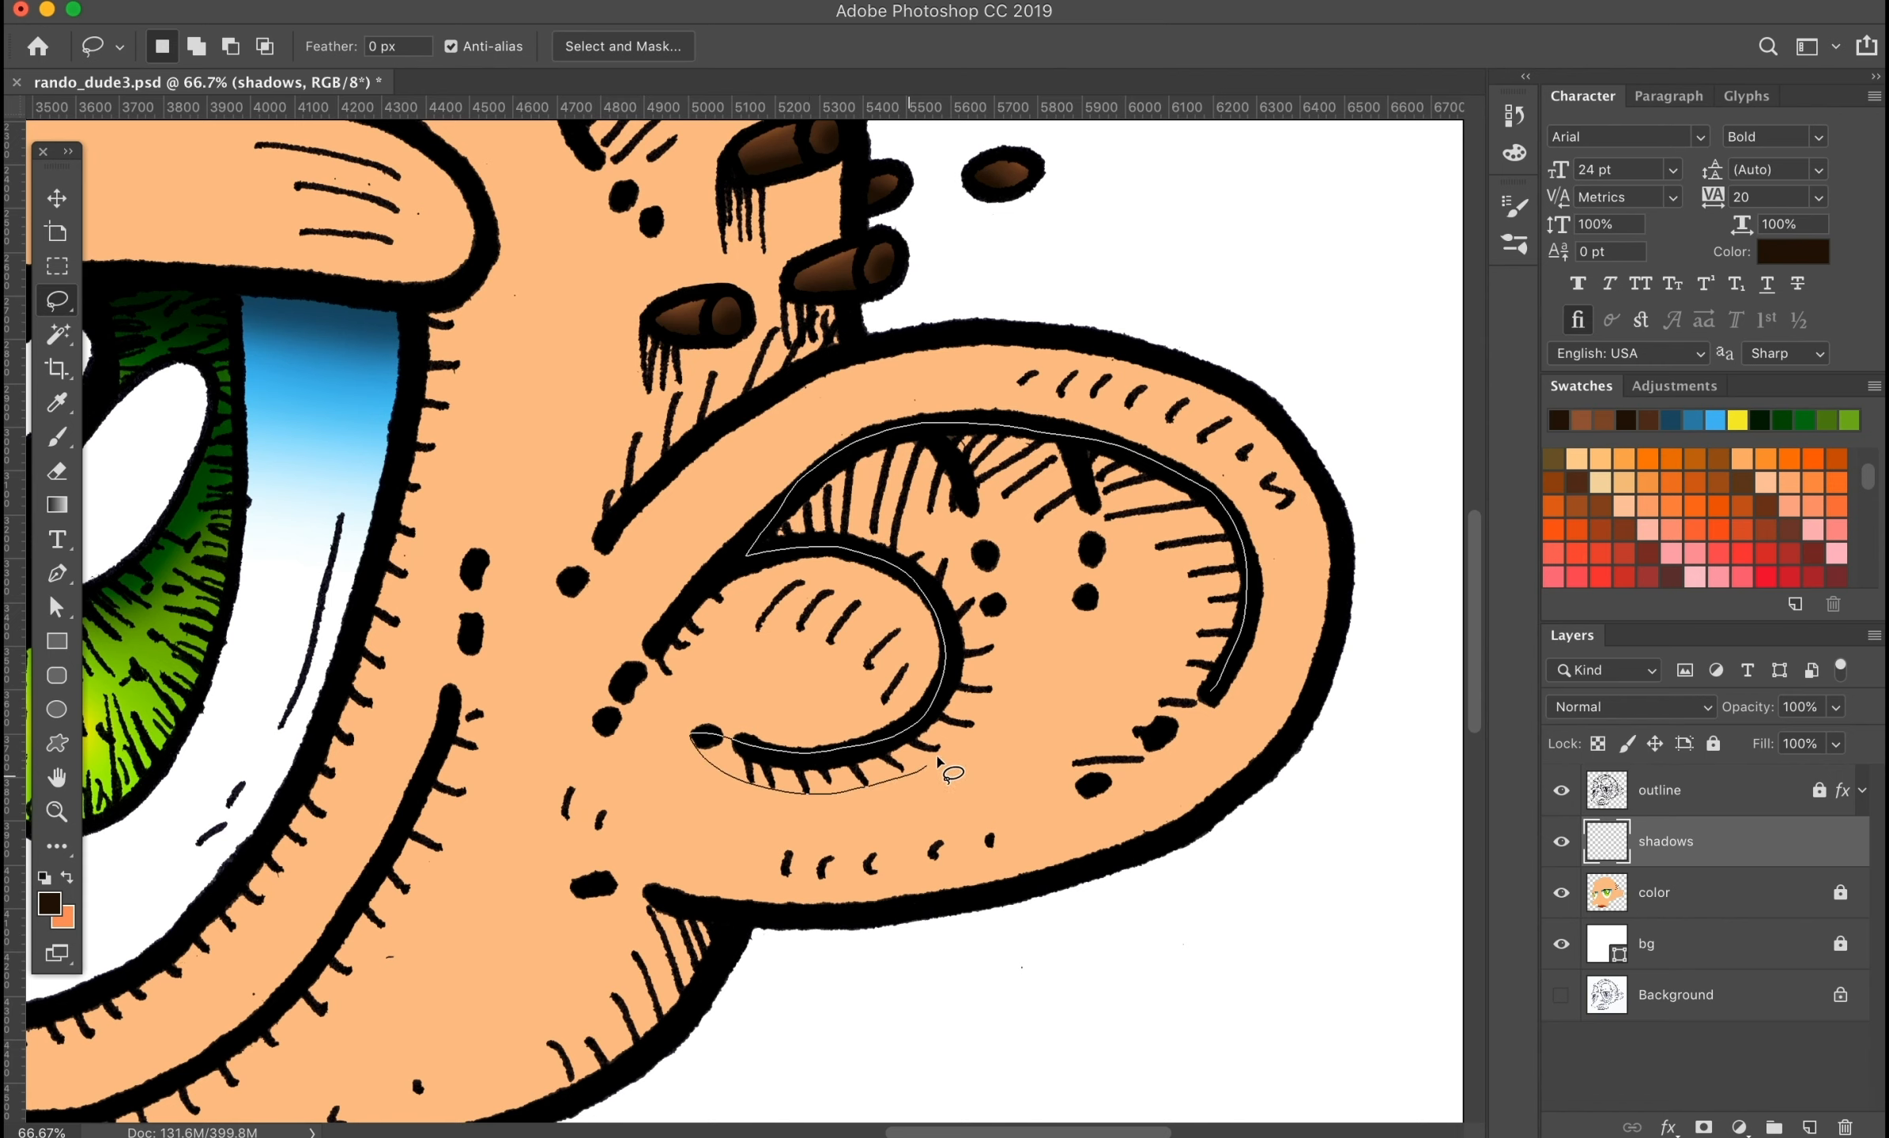
{"action": "left_click_drag", "start_coordinate": [1134, 767], "coordinate": [1211, 697]}
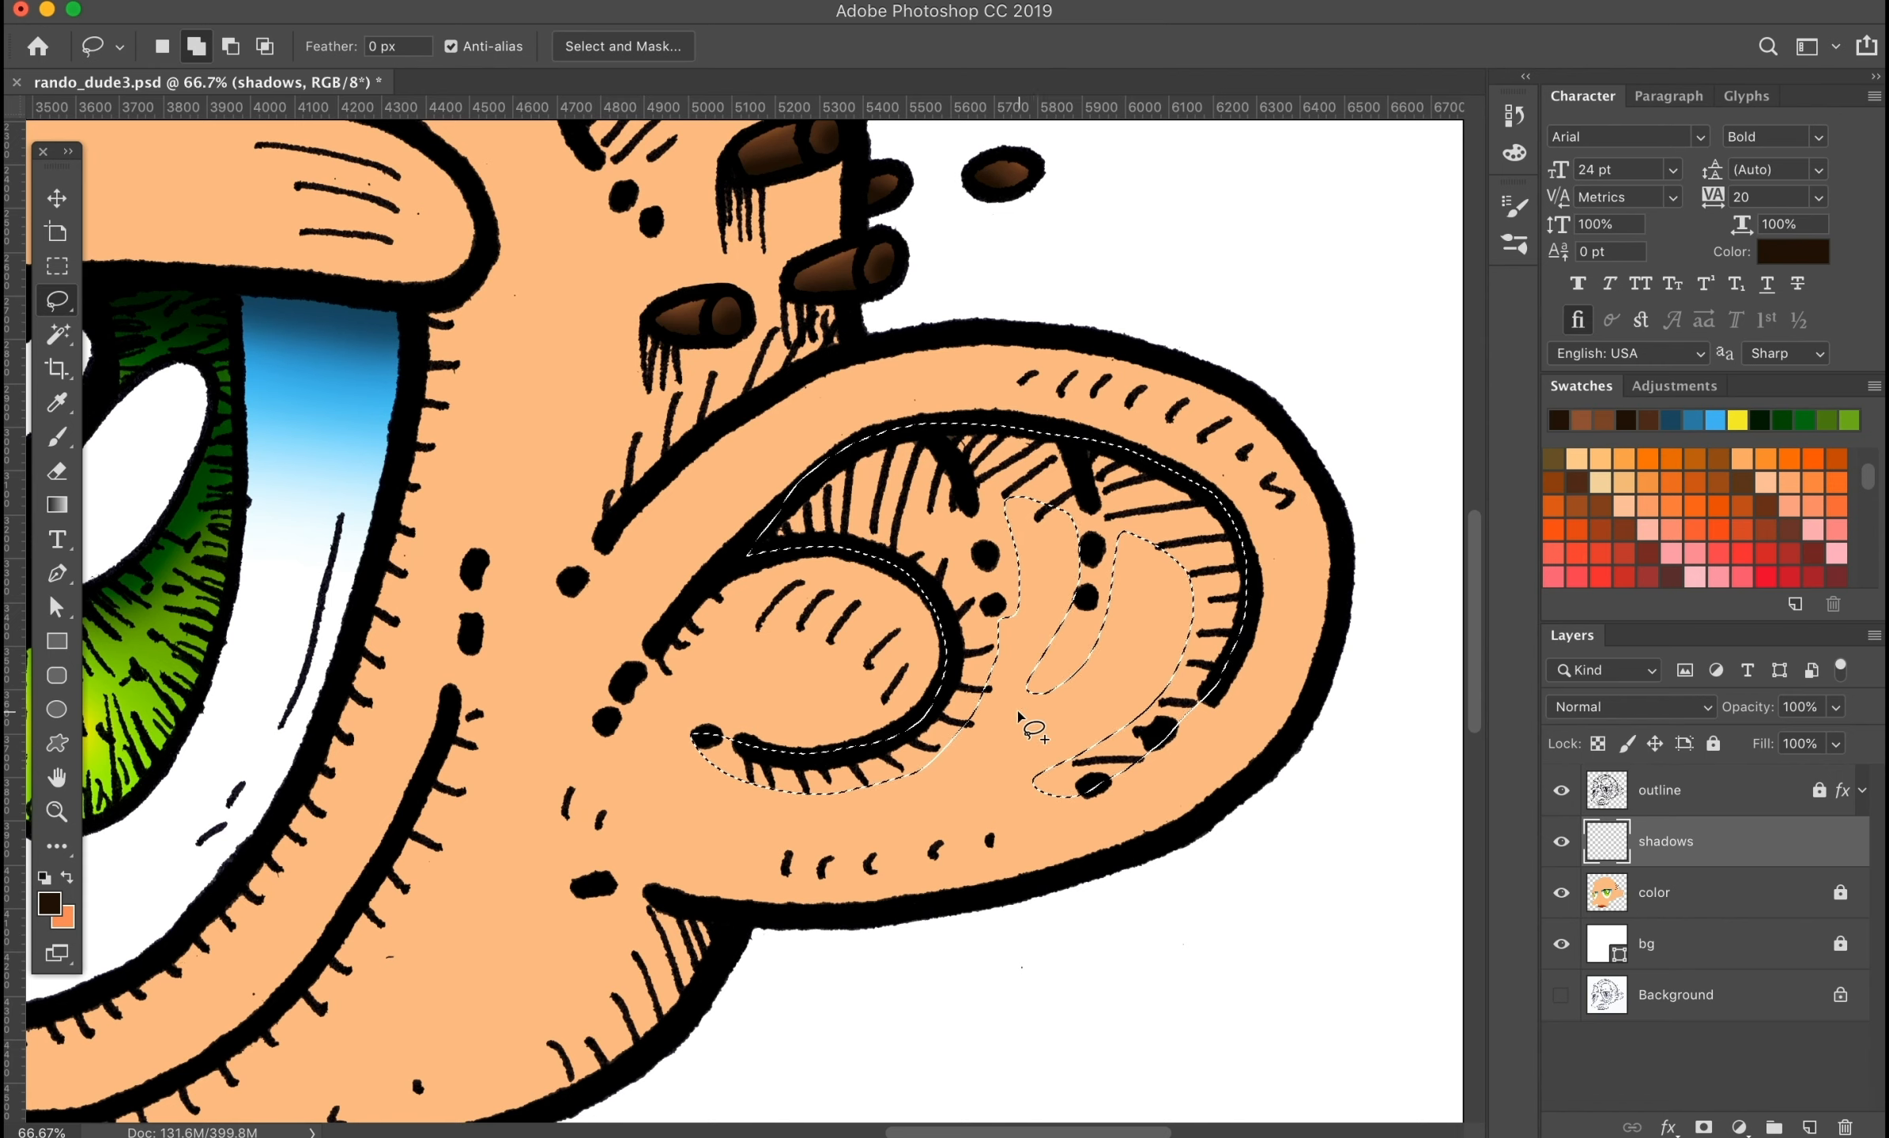
{"action": "left_click_drag", "start_coordinate": [1016, 716], "coordinate": [1015, 727]}
{"action": "mouse_move", "coordinate": [977, 760]}
{"action": "left_mouse_down"}
{"action": "mouse_move", "coordinate": [1006, 823]}
{"action": "mouse_move", "coordinate": [901, 851]}
{"action": "left_mouse_up"}
{"action": "left_click_drag", "start_coordinate": [613, 804], "coordinate": [615, 822]}
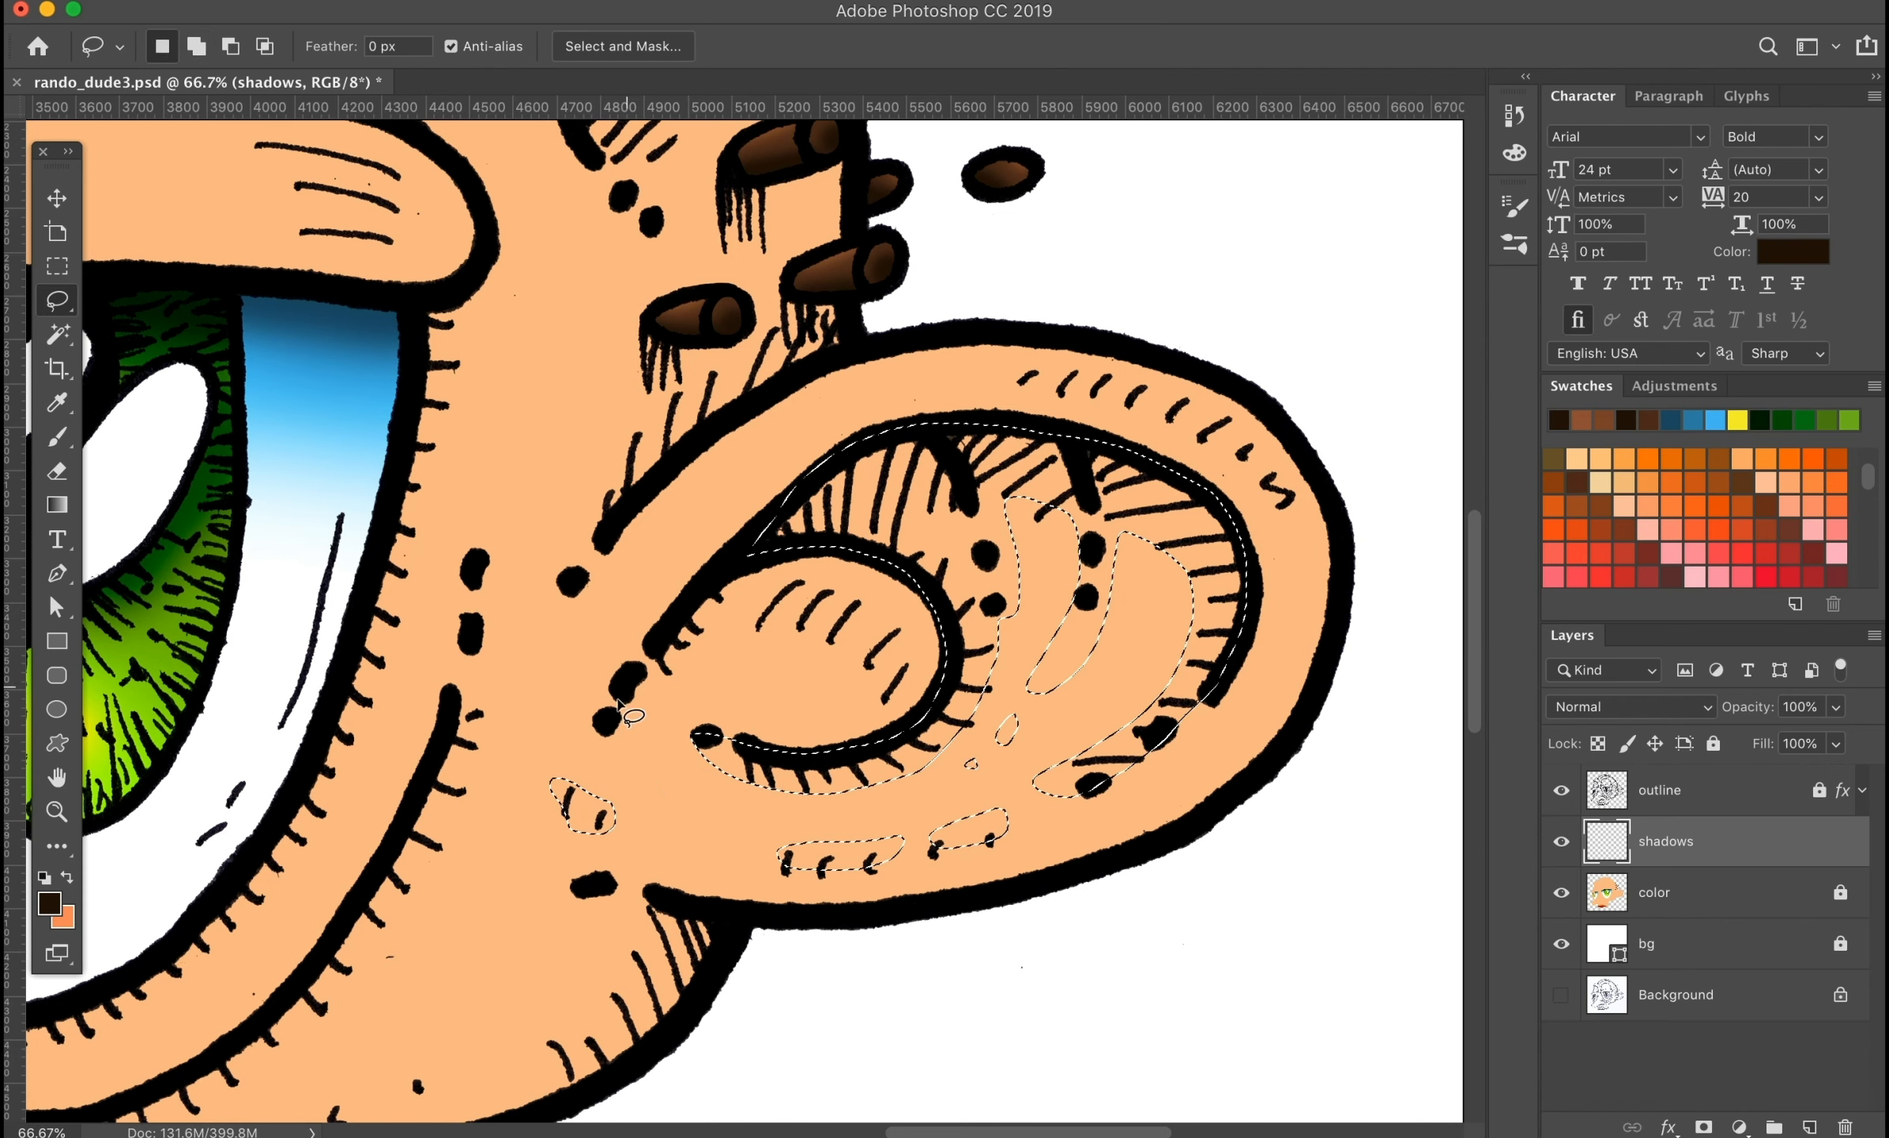
{"action": "mouse_move", "coordinate": [608, 727]}
{"action": "left_mouse_down"}
{"action": "mouse_move", "coordinate": [652, 691]}
{"action": "mouse_move", "coordinate": [615, 728]}
{"action": "left_mouse_up"}
{"action": "left_click_drag", "start_coordinate": [784, 286], "coordinate": [687, 362]}
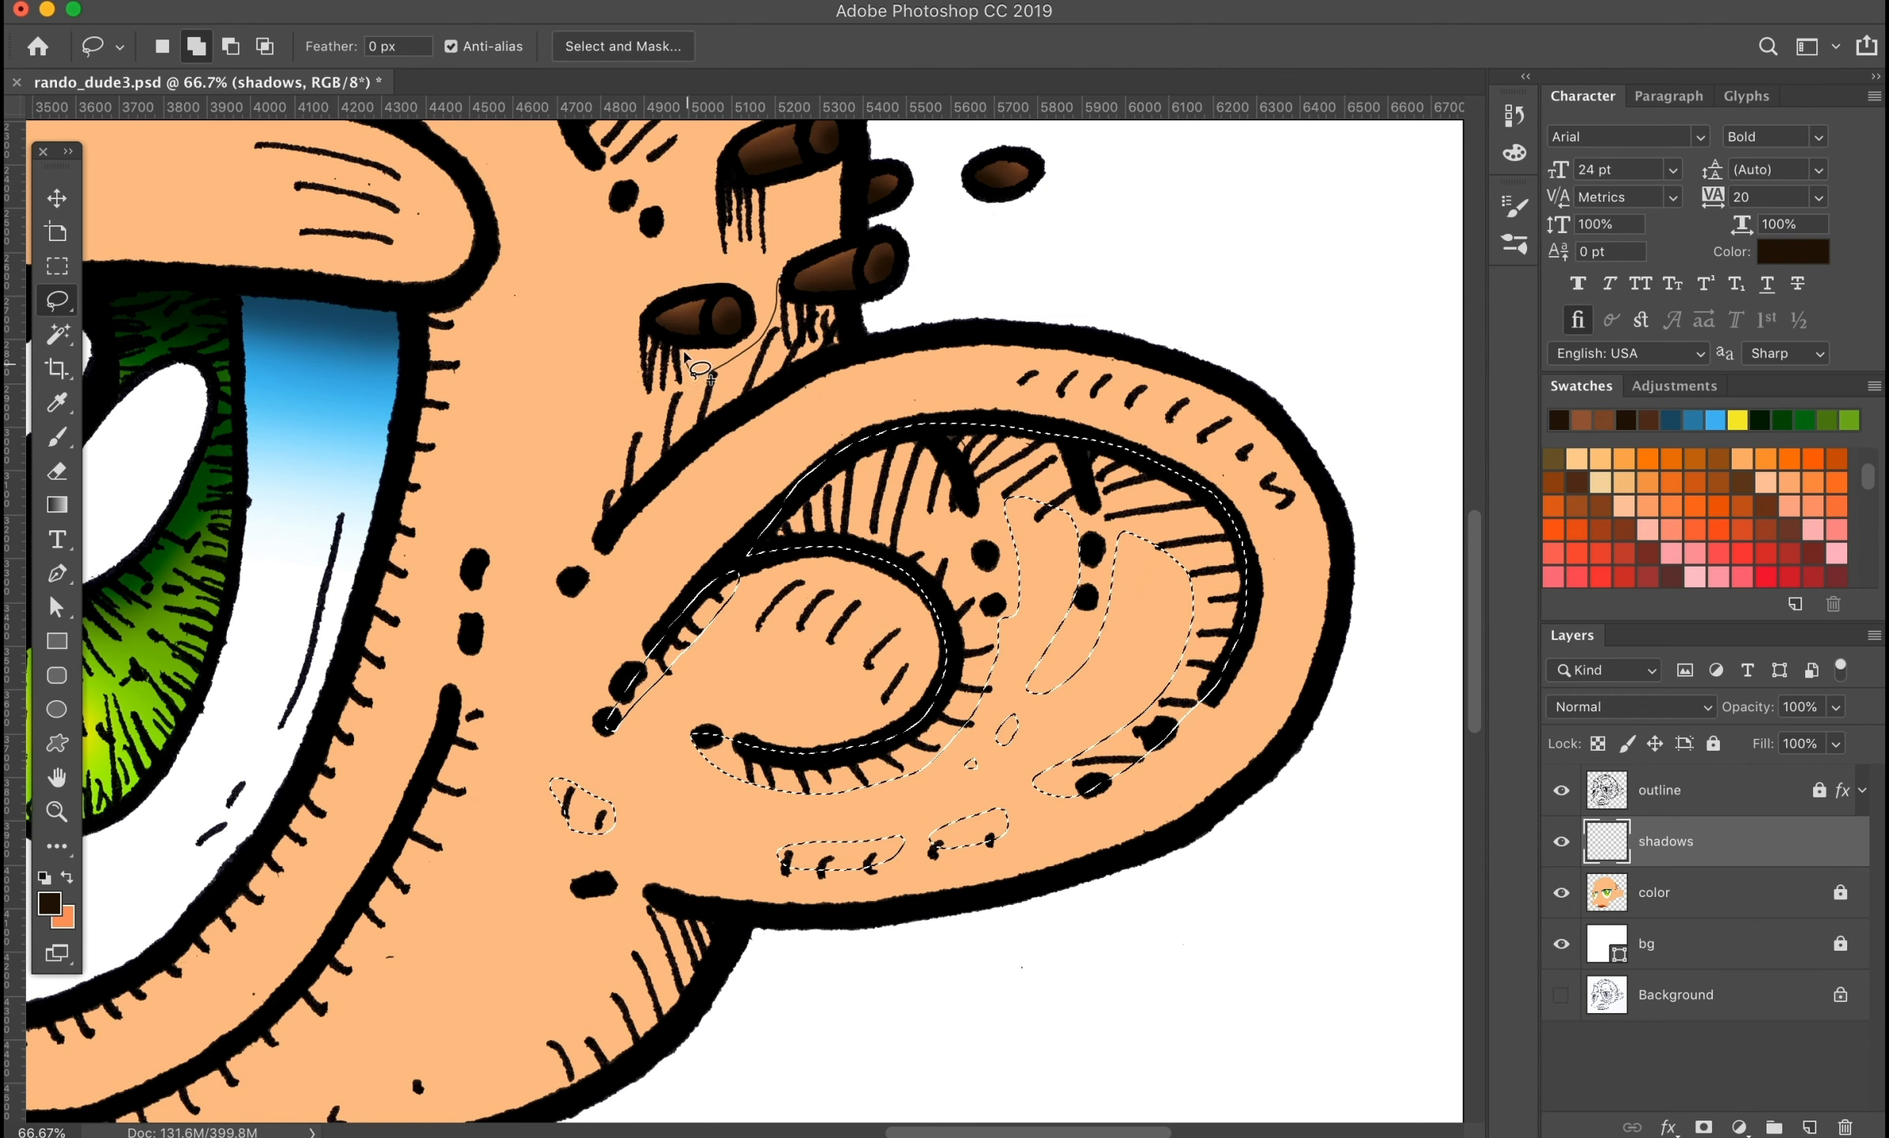
{"action": "left_click_drag", "start_coordinate": [812, 301], "coordinate": [783, 282]}
Step: Add the hatched areas below the ear, along the jaw and chin, and above the lip to the selection
{"action": "left_click_drag", "start_coordinate": [515, 797], "coordinate": [764, 380]}
{"action": "left_click_drag", "start_coordinate": [985, 500], "coordinate": [859, 464]}
{"action": "left_click_drag", "start_coordinate": [814, 684], "coordinate": [980, 524]}
{"action": "left_click_drag", "start_coordinate": [686, 730], "coordinate": [689, 726]}
{"action": "mouse_move", "coordinate": [379, 799]}
{"action": "left_mouse_down"}
{"action": "mouse_move", "coordinate": [1090, 484]}
{"action": "mouse_move", "coordinate": [873, 605]}
{"action": "mouse_move", "coordinate": [862, 658]}
{"action": "left_mouse_up"}
{"action": "mouse_move", "coordinate": [852, 768]}
{"action": "left_mouse_down"}
{"action": "mouse_move", "coordinate": [851, 828]}
{"action": "mouse_move", "coordinate": [850, 780]}
{"action": "left_mouse_up"}
{"action": "left_click_drag", "start_coordinate": [757, 927], "coordinate": [755, 929]}
{"action": "mouse_move", "coordinate": [587, 850]}
{"action": "left_mouse_down"}
{"action": "mouse_move", "coordinate": [603, 827]}
{"action": "mouse_move", "coordinate": [594, 851]}
{"action": "left_mouse_up"}
{"action": "left_click_drag", "start_coordinate": [629, 852], "coordinate": [628, 855]}
{"action": "left_click_drag", "start_coordinate": [666, 871], "coordinate": [670, 870]}
Step: Add the hatched crease beside the nostril and the marks on the side of the nose to the selection
{"action": "left_click_drag", "start_coordinate": [551, 654], "coordinate": [592, 696]}
{"action": "mouse_move", "coordinate": [750, 649]}
{"action": "left_mouse_down"}
{"action": "mouse_move", "coordinate": [595, 586]}
{"action": "mouse_move", "coordinate": [562, 644]}
{"action": "left_mouse_up"}
{"action": "left_click_drag", "start_coordinate": [610, 488], "coordinate": [552, 620]}
{"action": "left_click_drag", "start_coordinate": [607, 495], "coordinate": [579, 626]}
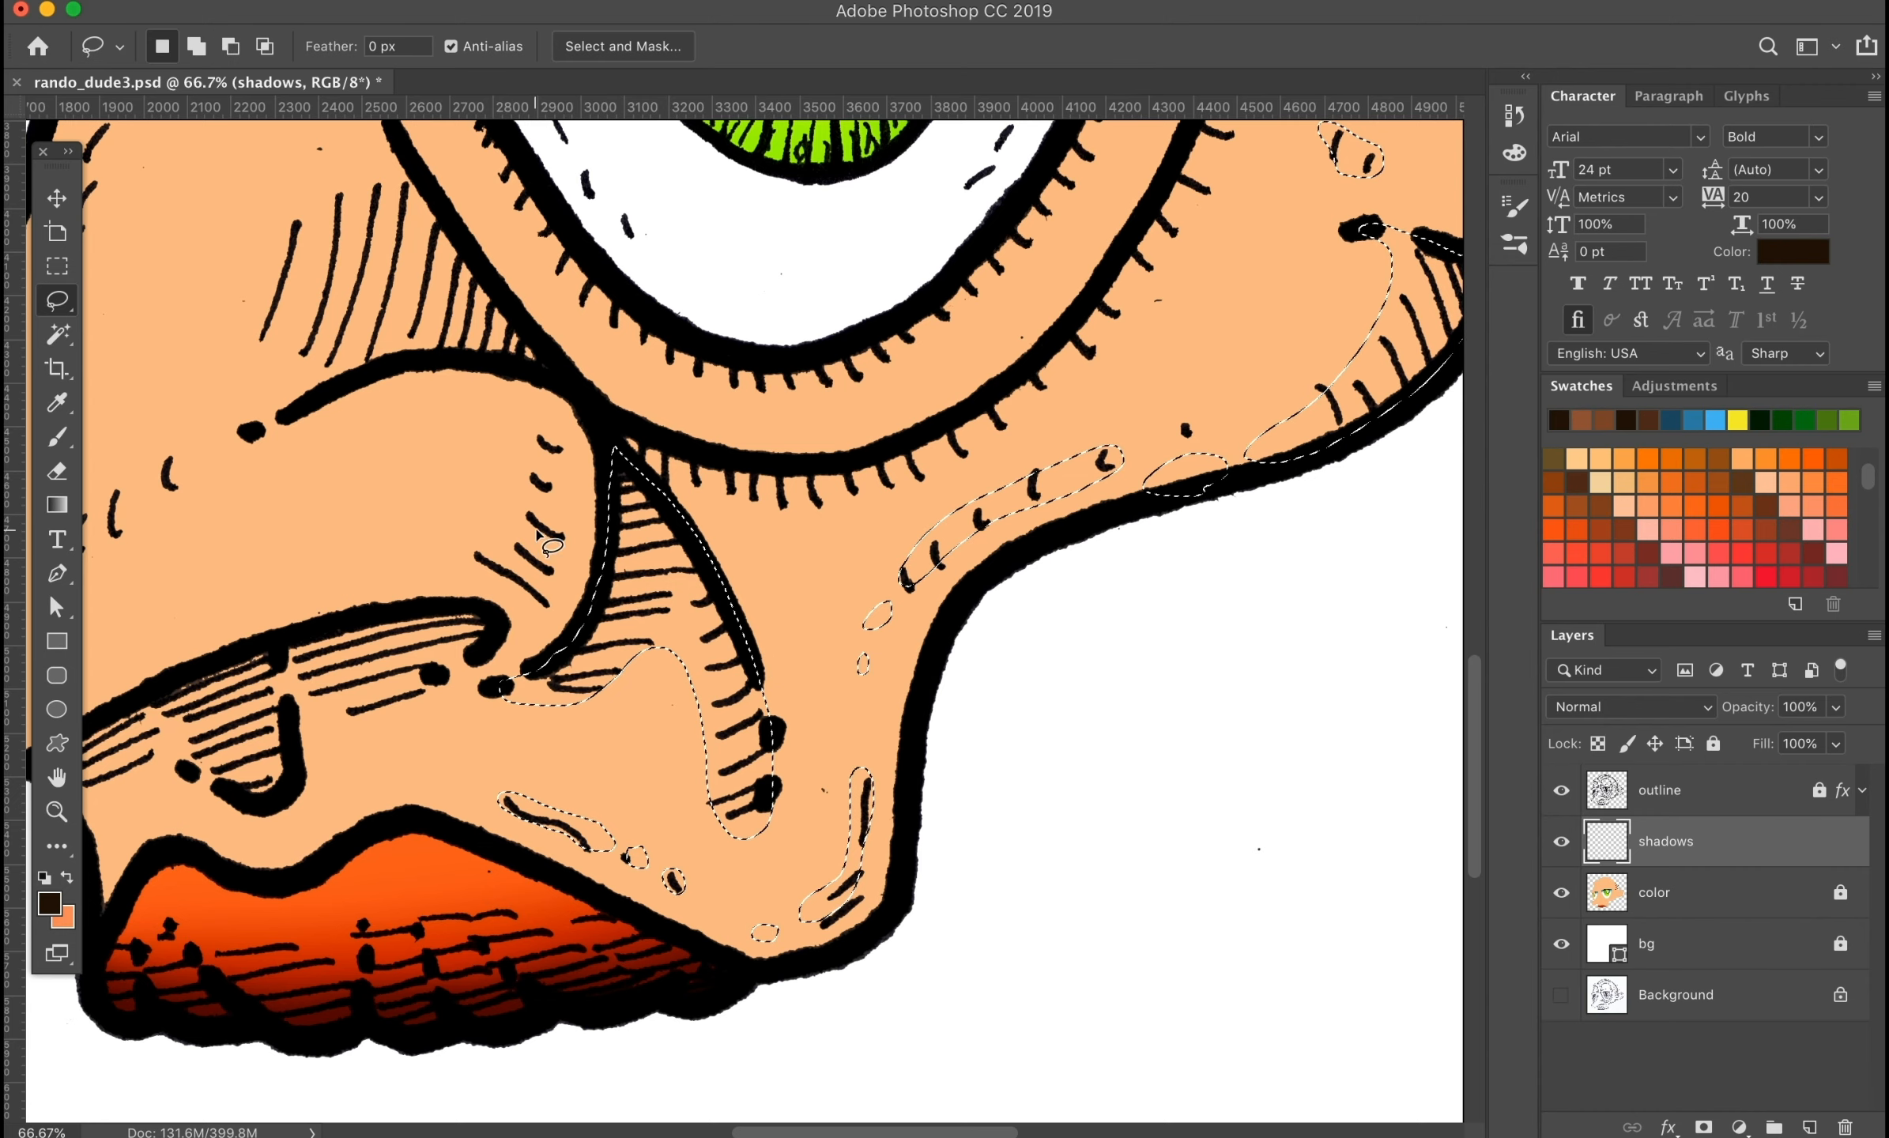
{"action": "mouse_move", "coordinate": [554, 514]}
{"action": "left_mouse_down"}
{"action": "mouse_move", "coordinate": [826, 537]}
{"action": "mouse_move", "coordinate": [811, 624]}
{"action": "mouse_move", "coordinate": [834, 553]}
{"action": "left_mouse_up"}
{"action": "left_click_drag", "start_coordinate": [690, 571], "coordinate": [691, 572]}
{"action": "left_click_drag", "start_coordinate": [739, 626], "coordinate": [717, 629]}
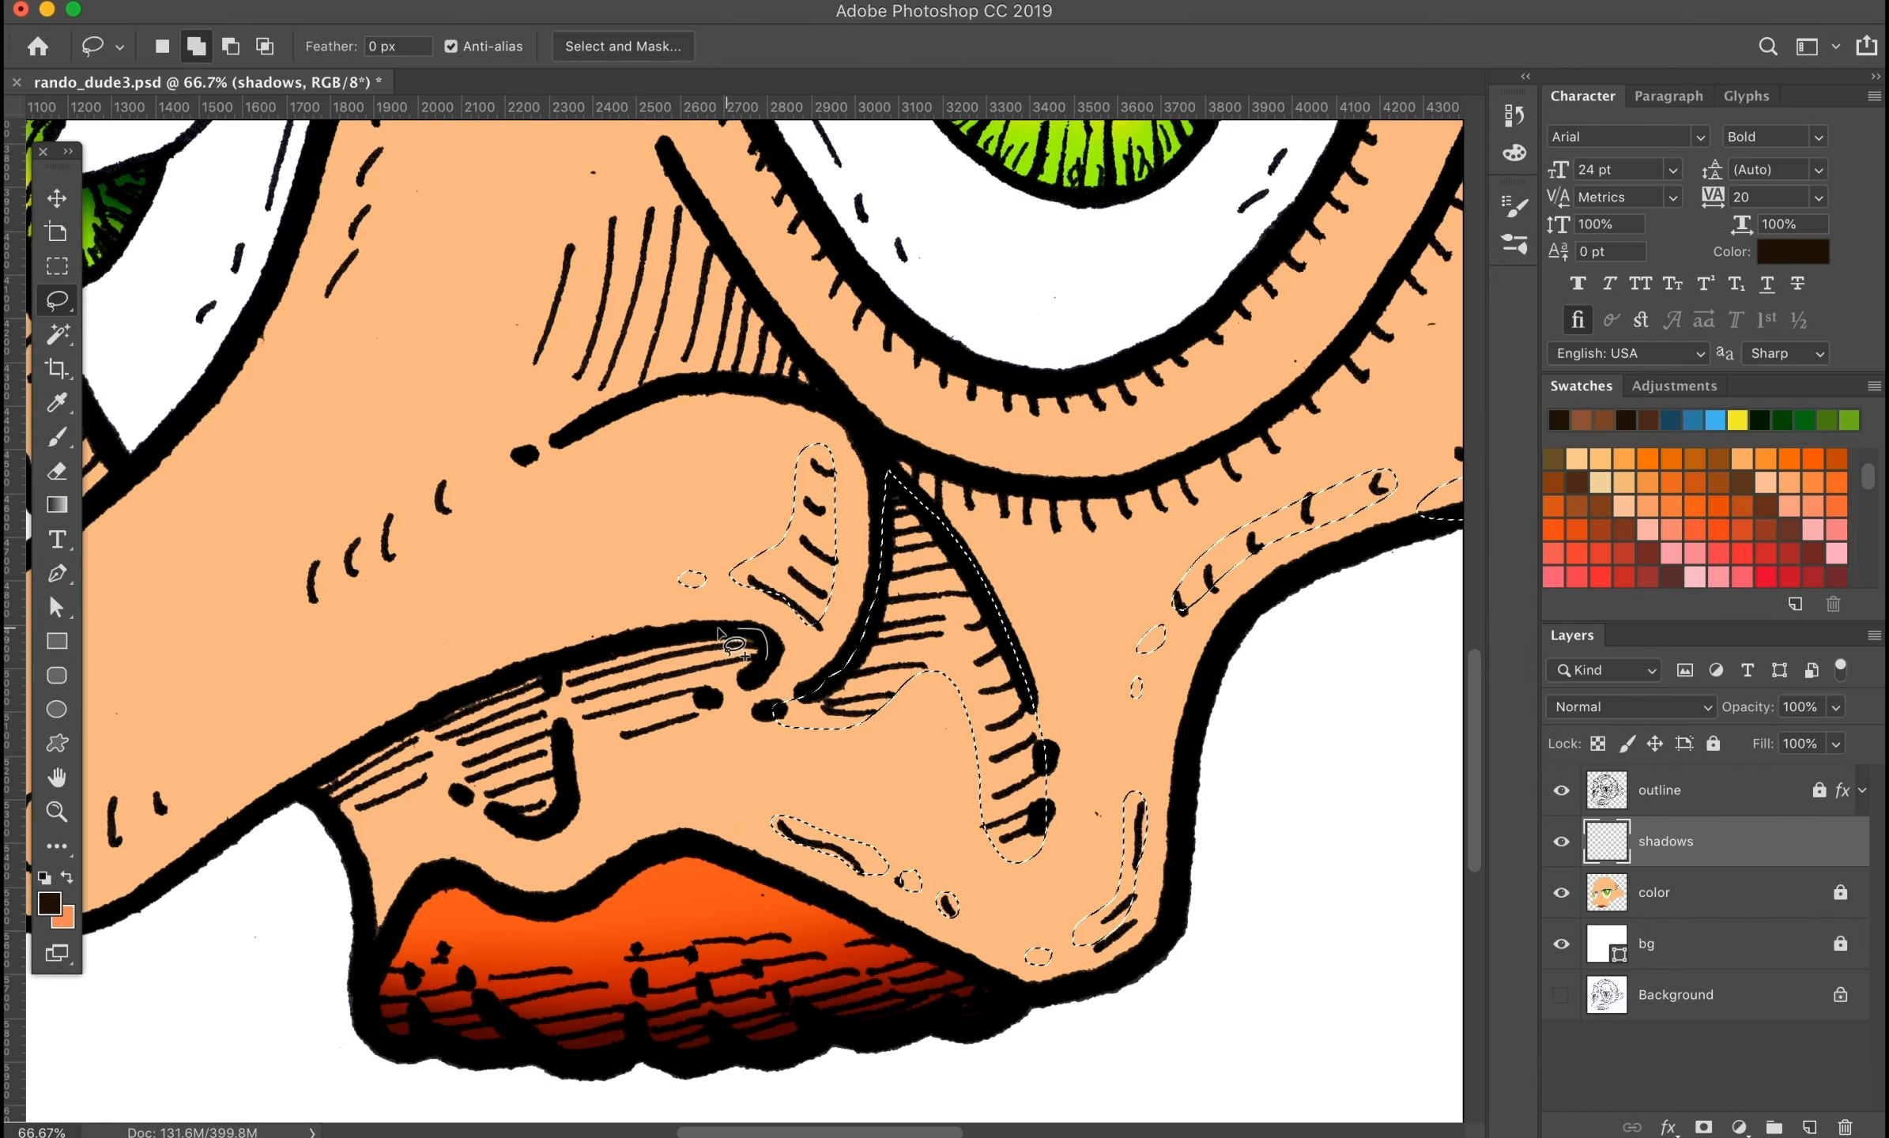
Step: Add the nose's underside, tip and upper marks, plus the hatched wedge between nose and right eye, to the selection
{"action": "mouse_move", "coordinate": [401, 798]}
{"action": "left_mouse_down"}
{"action": "mouse_move", "coordinate": [676, 731]}
{"action": "mouse_move", "coordinate": [763, 662]}
{"action": "left_mouse_up"}
{"action": "left_click_drag", "start_coordinate": [470, 525], "coordinate": [711, 594]}
{"action": "mouse_move", "coordinate": [496, 689]}
{"action": "left_mouse_down"}
{"action": "mouse_move", "coordinate": [508, 715]}
{"action": "mouse_move", "coordinate": [498, 689]}
{"action": "left_mouse_up"}
{"action": "mouse_move", "coordinate": [407, 856]}
{"action": "left_mouse_down"}
{"action": "mouse_move", "coordinate": [155, 799]}
{"action": "mouse_move", "coordinate": [334, 935]}
{"action": "mouse_move", "coordinate": [194, 781]}
{"action": "mouse_move", "coordinate": [203, 897]}
{"action": "mouse_move", "coordinate": [207, 702]}
{"action": "left_mouse_up"}
{"action": "left_click_drag", "start_coordinate": [819, 517], "coordinate": [810, 773]}
{"action": "left_click_drag", "start_coordinate": [901, 724], "coordinate": [832, 506]}
{"action": "left_click_drag", "start_coordinate": [938, 714], "coordinate": [941, 715]}
Step: Add the strip of marks along the nose bridge and the left eye's hatched outer rim to the selection
{"action": "left_click_drag", "start_coordinate": [664, 348], "coordinate": [660, 193]}
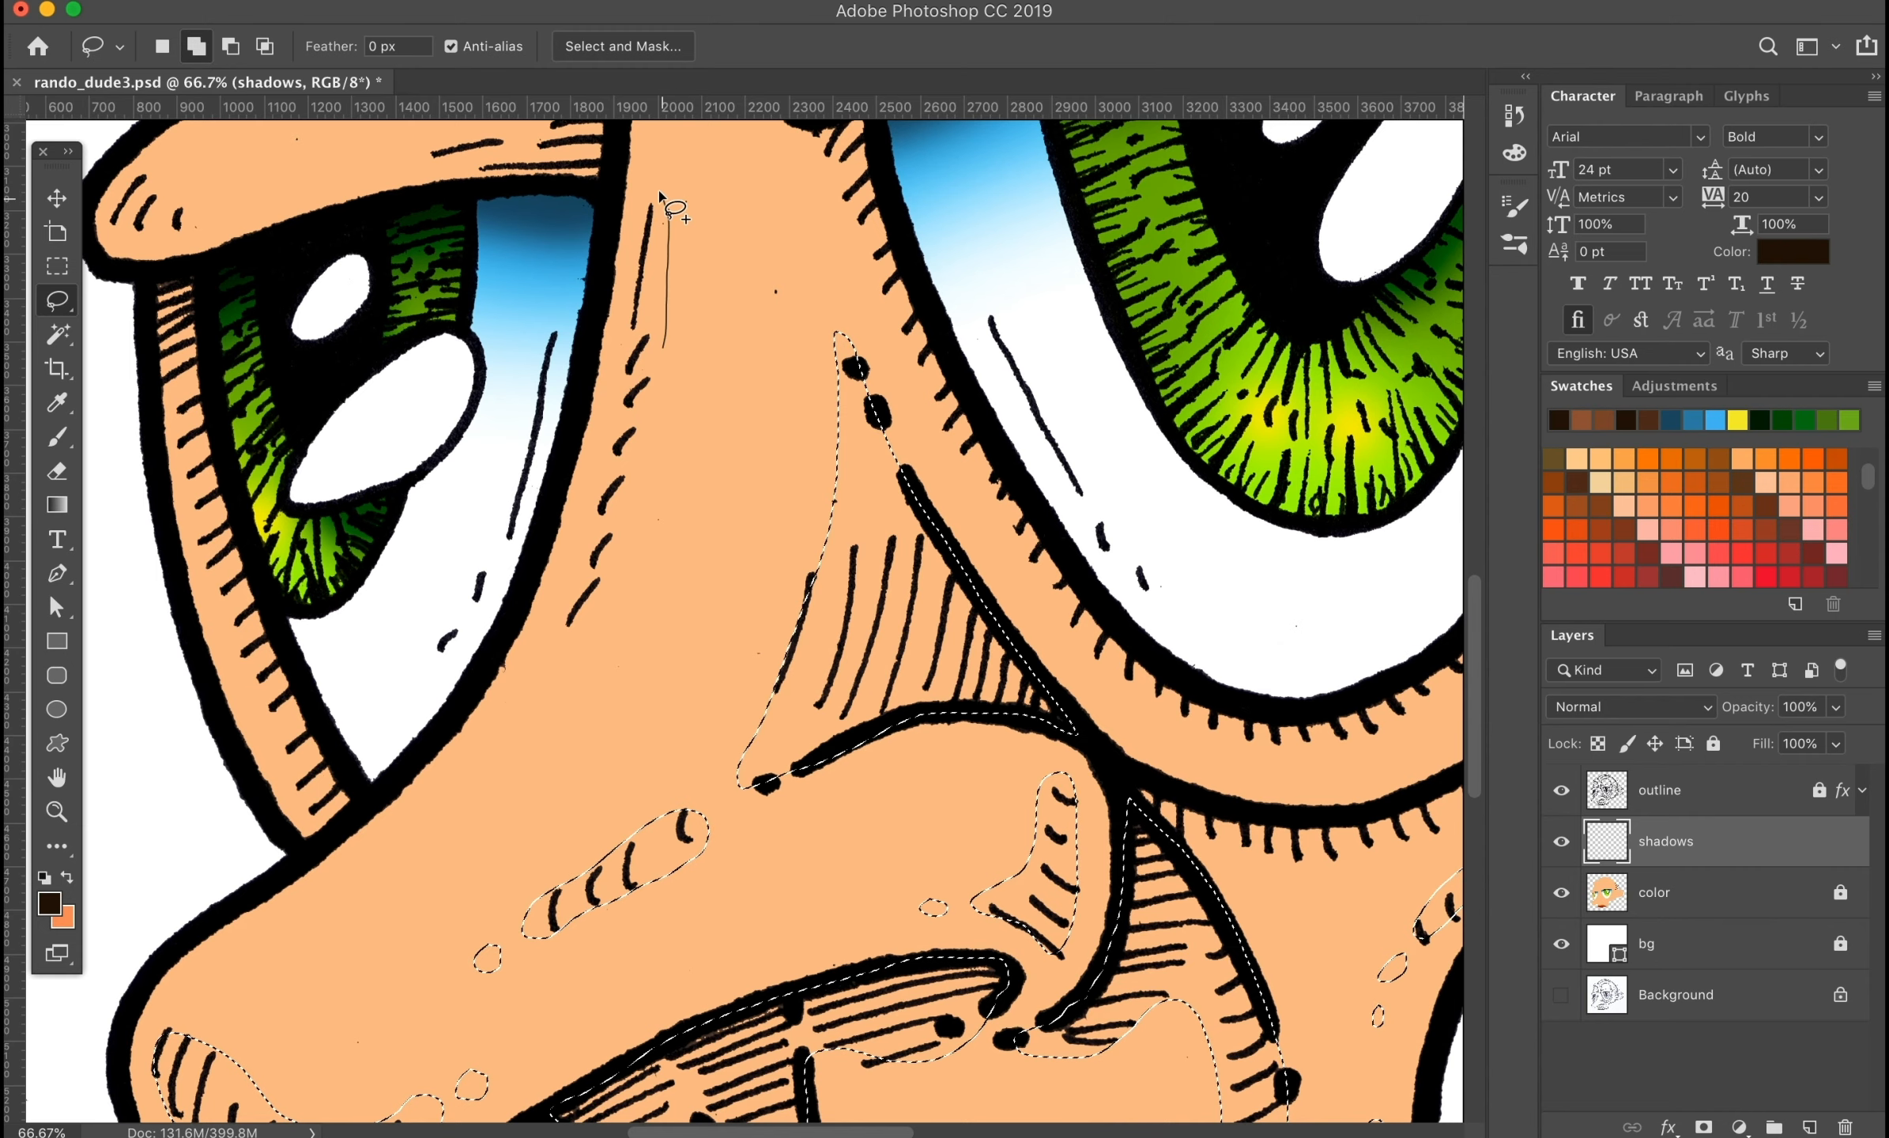
{"action": "left_click_drag", "start_coordinate": [577, 637], "coordinate": [666, 356]}
{"action": "left_click_drag", "start_coordinate": [549, 681], "coordinate": [552, 678]}
{"action": "left_click_drag", "start_coordinate": [625, 443], "coordinate": [696, 775]}
{"action": "left_click_drag", "start_coordinate": [731, 456], "coordinate": [729, 460]}
{"action": "left_click_drag", "start_coordinate": [632, 712], "coordinate": [885, 496]}
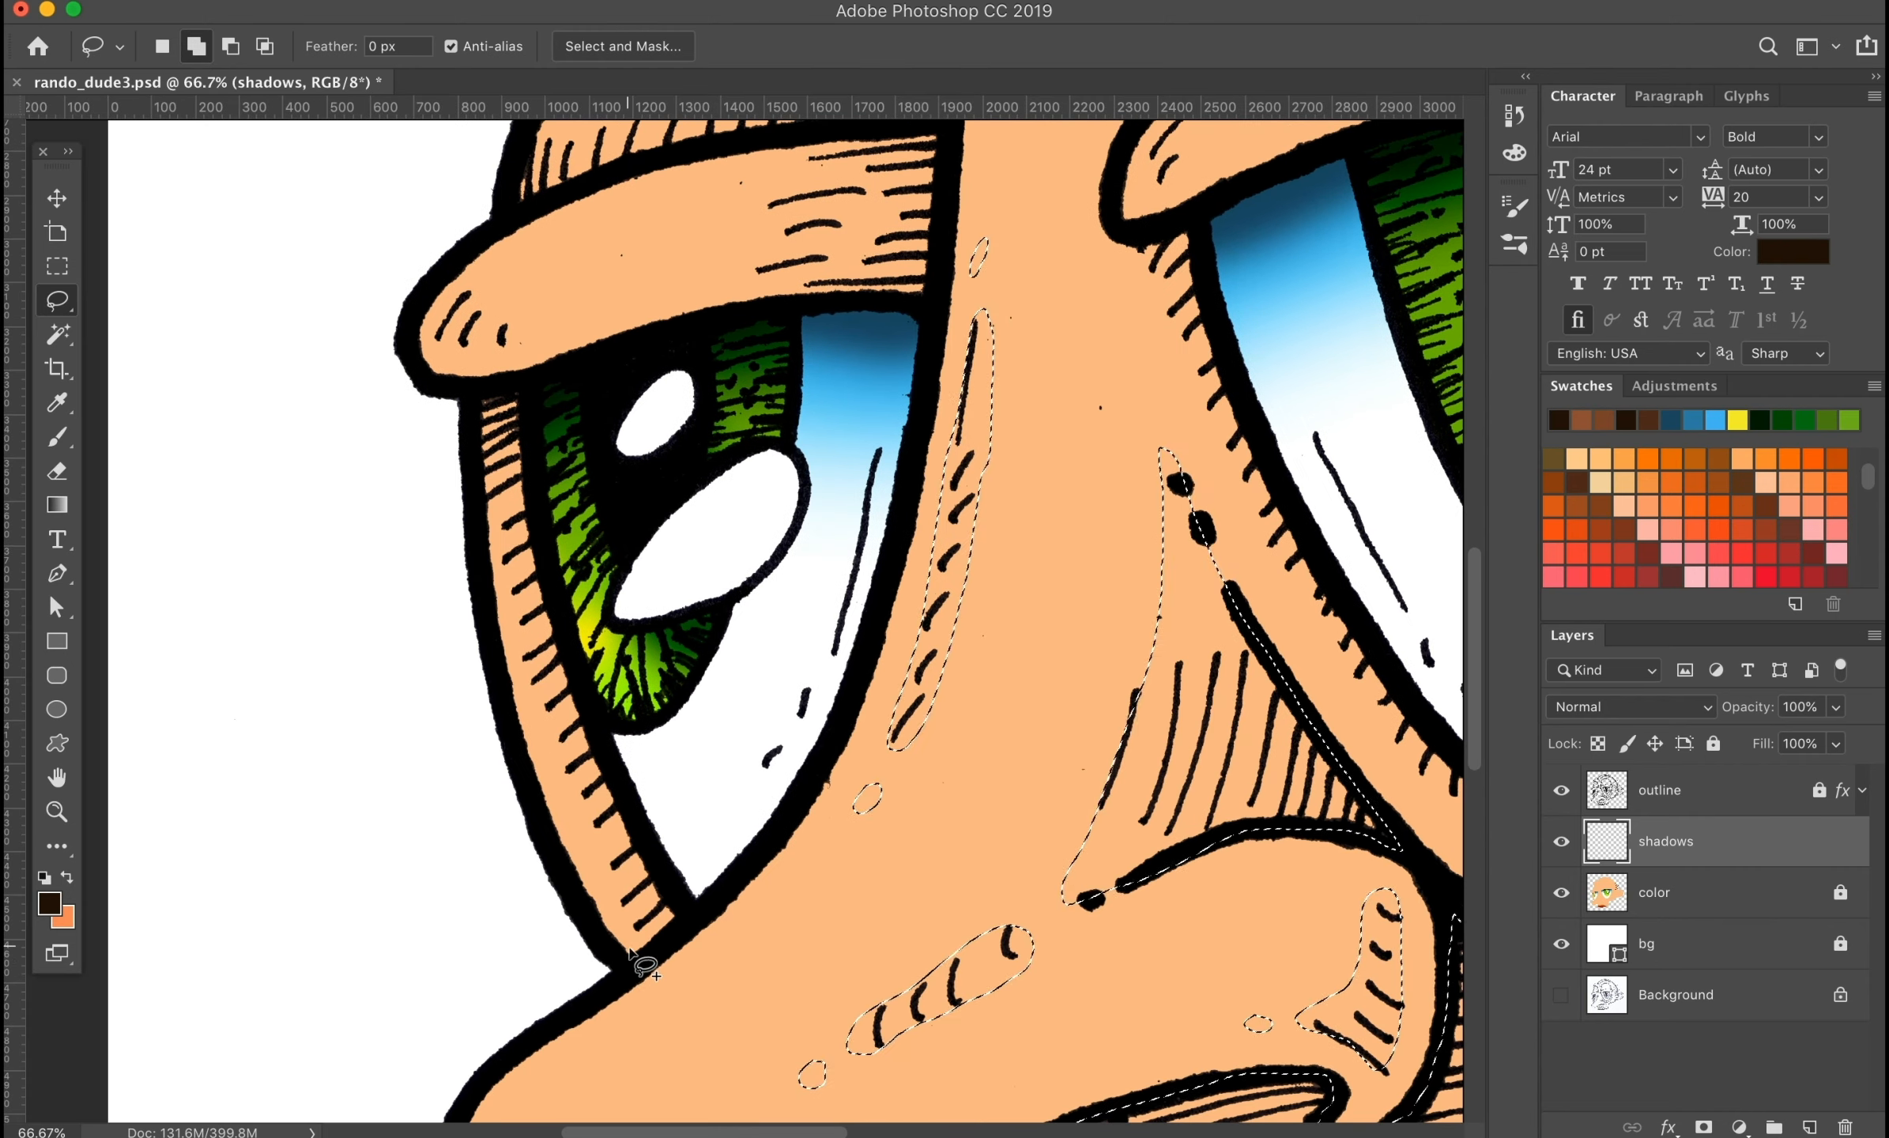
{"action": "left_click_drag", "start_coordinate": [625, 959], "coordinate": [543, 700]}
{"action": "mouse_move", "coordinate": [474, 397]}
{"action": "left_mouse_down"}
{"action": "mouse_move", "coordinate": [573, 670]}
{"action": "mouse_move", "coordinate": [628, 960]}
{"action": "left_mouse_up"}
Step: Add the left eye's hatched lid and upper socket, and the hollow under its brow, to the selection
{"action": "left_click_drag", "start_coordinate": [791, 317], "coordinate": [707, 687]}
{"action": "left_click_drag", "start_coordinate": [669, 510], "coordinate": [652, 671]}
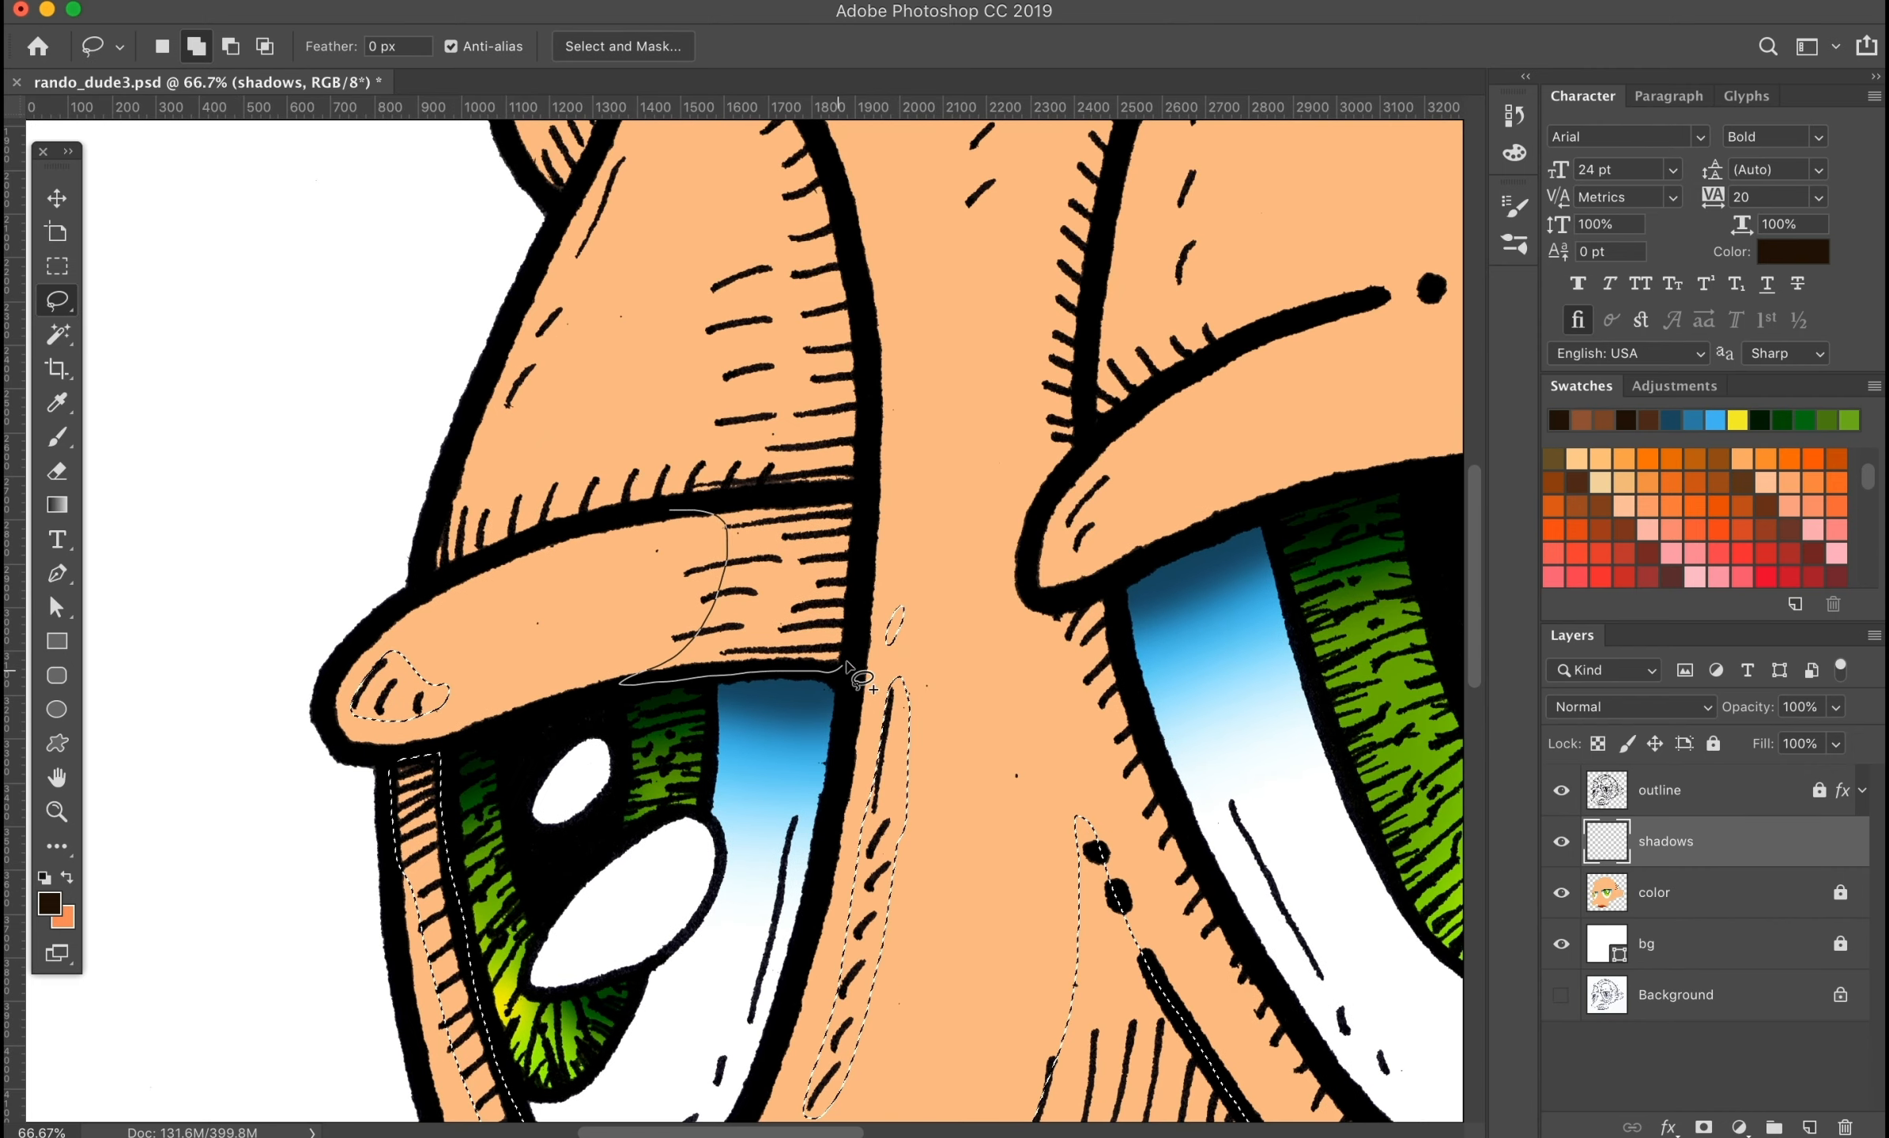
{"action": "left_click_drag", "start_coordinate": [844, 666], "coordinate": [680, 494]}
{"action": "mouse_move", "coordinate": [463, 441]}
{"action": "left_mouse_down"}
{"action": "mouse_move", "coordinate": [719, 427]}
{"action": "mouse_move", "coordinate": [743, 365]}
{"action": "left_mouse_up"}
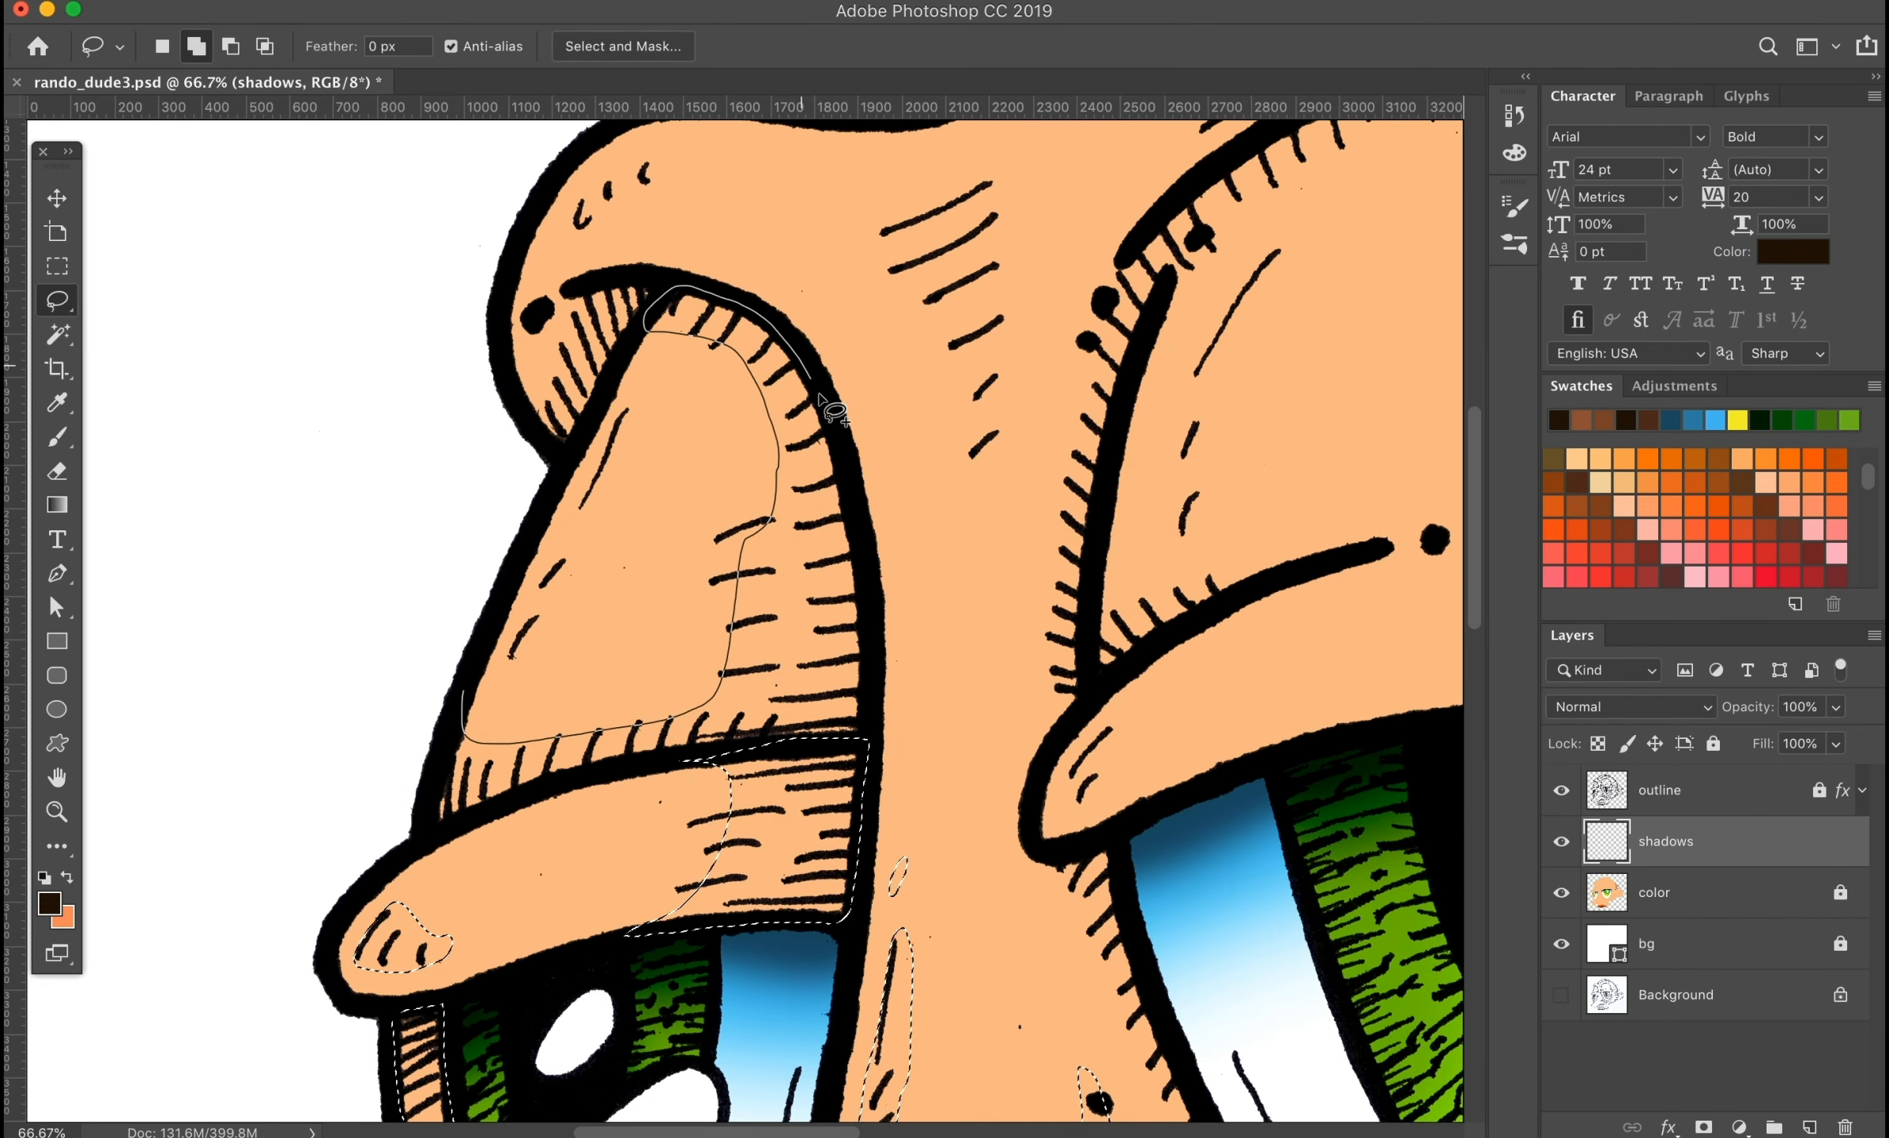
{"action": "left_click_drag", "start_coordinate": [458, 824], "coordinate": [426, 830]}
{"action": "left_click_drag", "start_coordinate": [642, 269], "coordinate": [528, 405]}
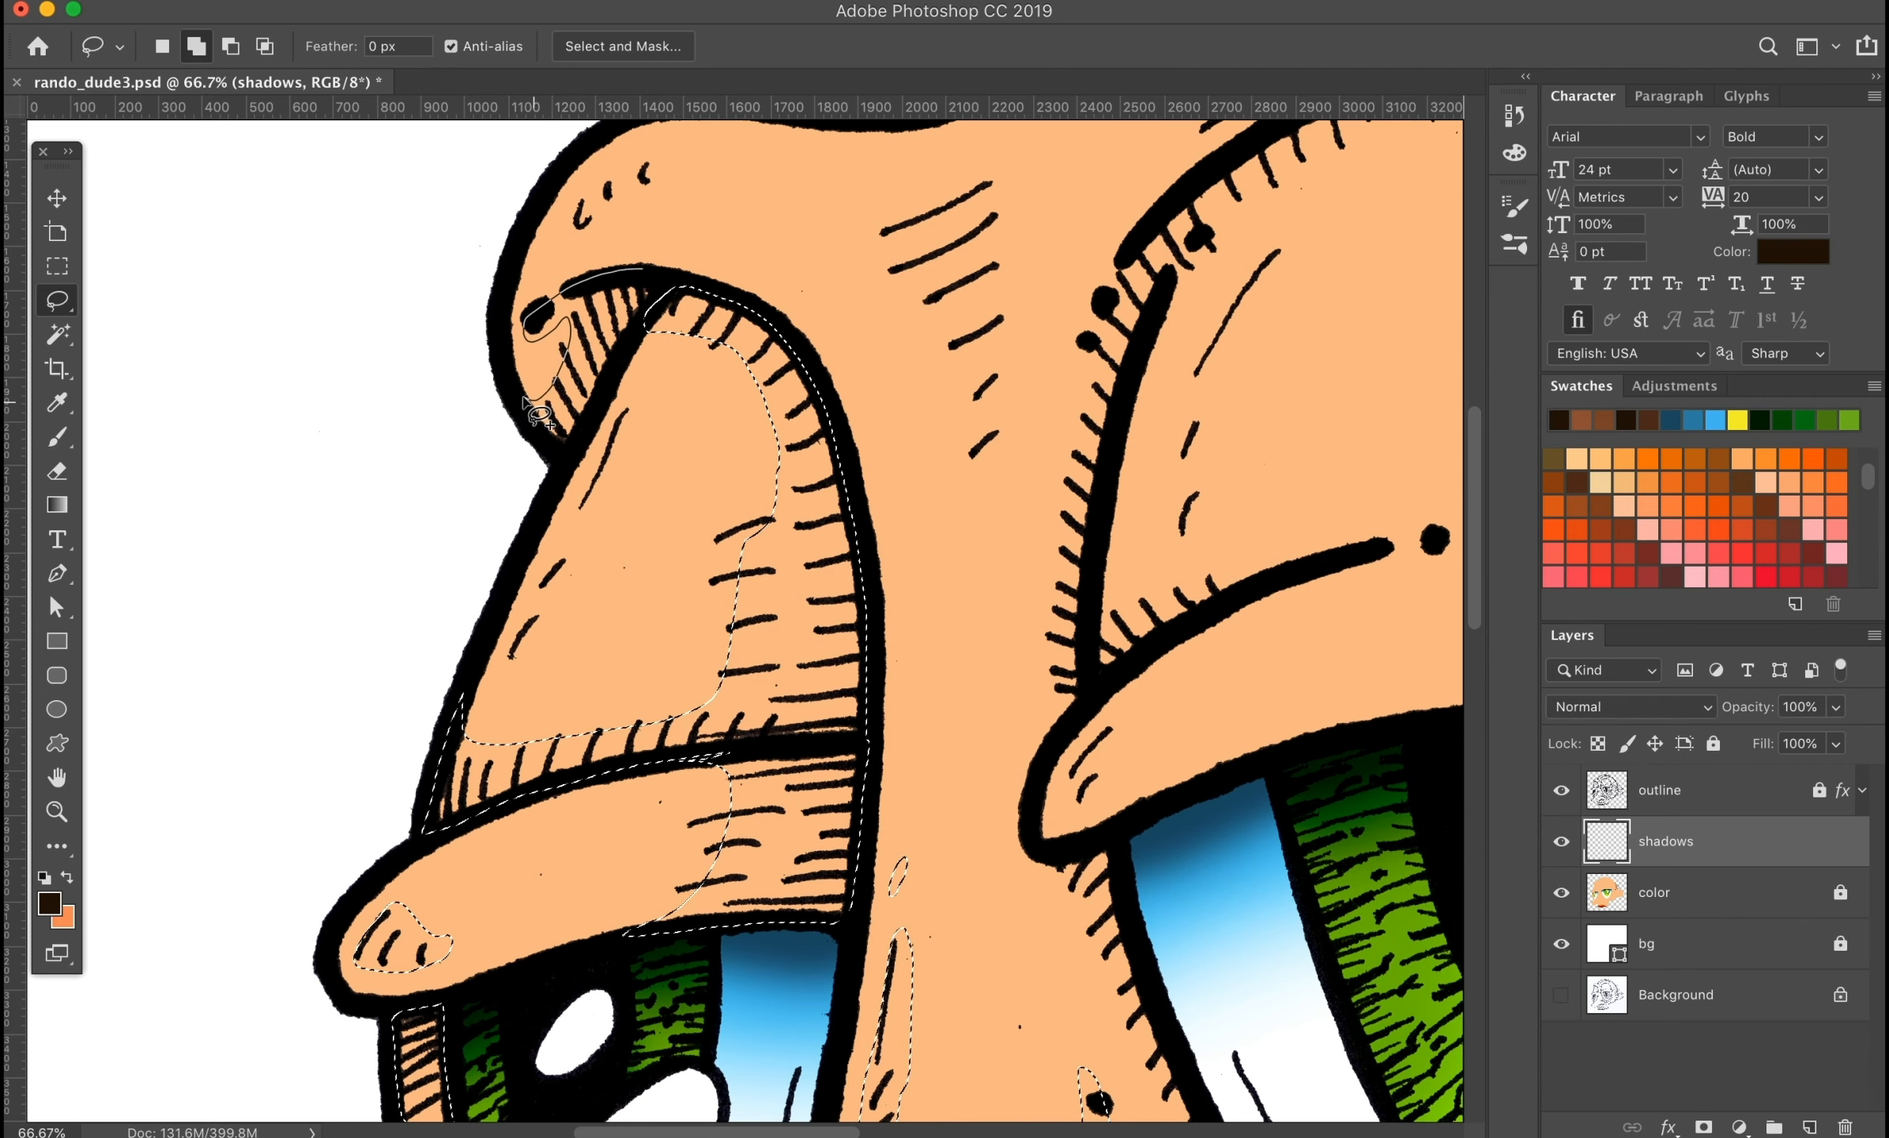
{"action": "left_click_drag", "start_coordinate": [648, 314], "coordinate": [662, 280]}
Step: Add the marks on the left brow bulge and the hatched patch between the brows to the selection
{"action": "mouse_move", "coordinate": [790, 506]}
{"action": "left_mouse_down"}
{"action": "mouse_move", "coordinate": [723, 671]}
{"action": "mouse_move", "coordinate": [779, 676]}
{"action": "left_mouse_up"}
{"action": "left_click_drag", "start_coordinate": [695, 380], "coordinate": [750, 574]}
{"action": "left_click_drag", "start_coordinate": [704, 340], "coordinate": [735, 348]}
{"action": "mouse_move", "coordinate": [787, 340]}
{"action": "left_mouse_down"}
{"action": "mouse_move", "coordinate": [777, 364]}
{"action": "mouse_move", "coordinate": [794, 348]}
{"action": "left_mouse_up"}
{"action": "mouse_move", "coordinate": [1059, 357]}
{"action": "left_mouse_down"}
{"action": "mouse_move", "coordinate": [1014, 654]}
{"action": "mouse_move", "coordinate": [1071, 349]}
{"action": "left_mouse_up"}
{"action": "left_click_drag", "start_coordinate": [1022, 742], "coordinate": [1034, 746]}
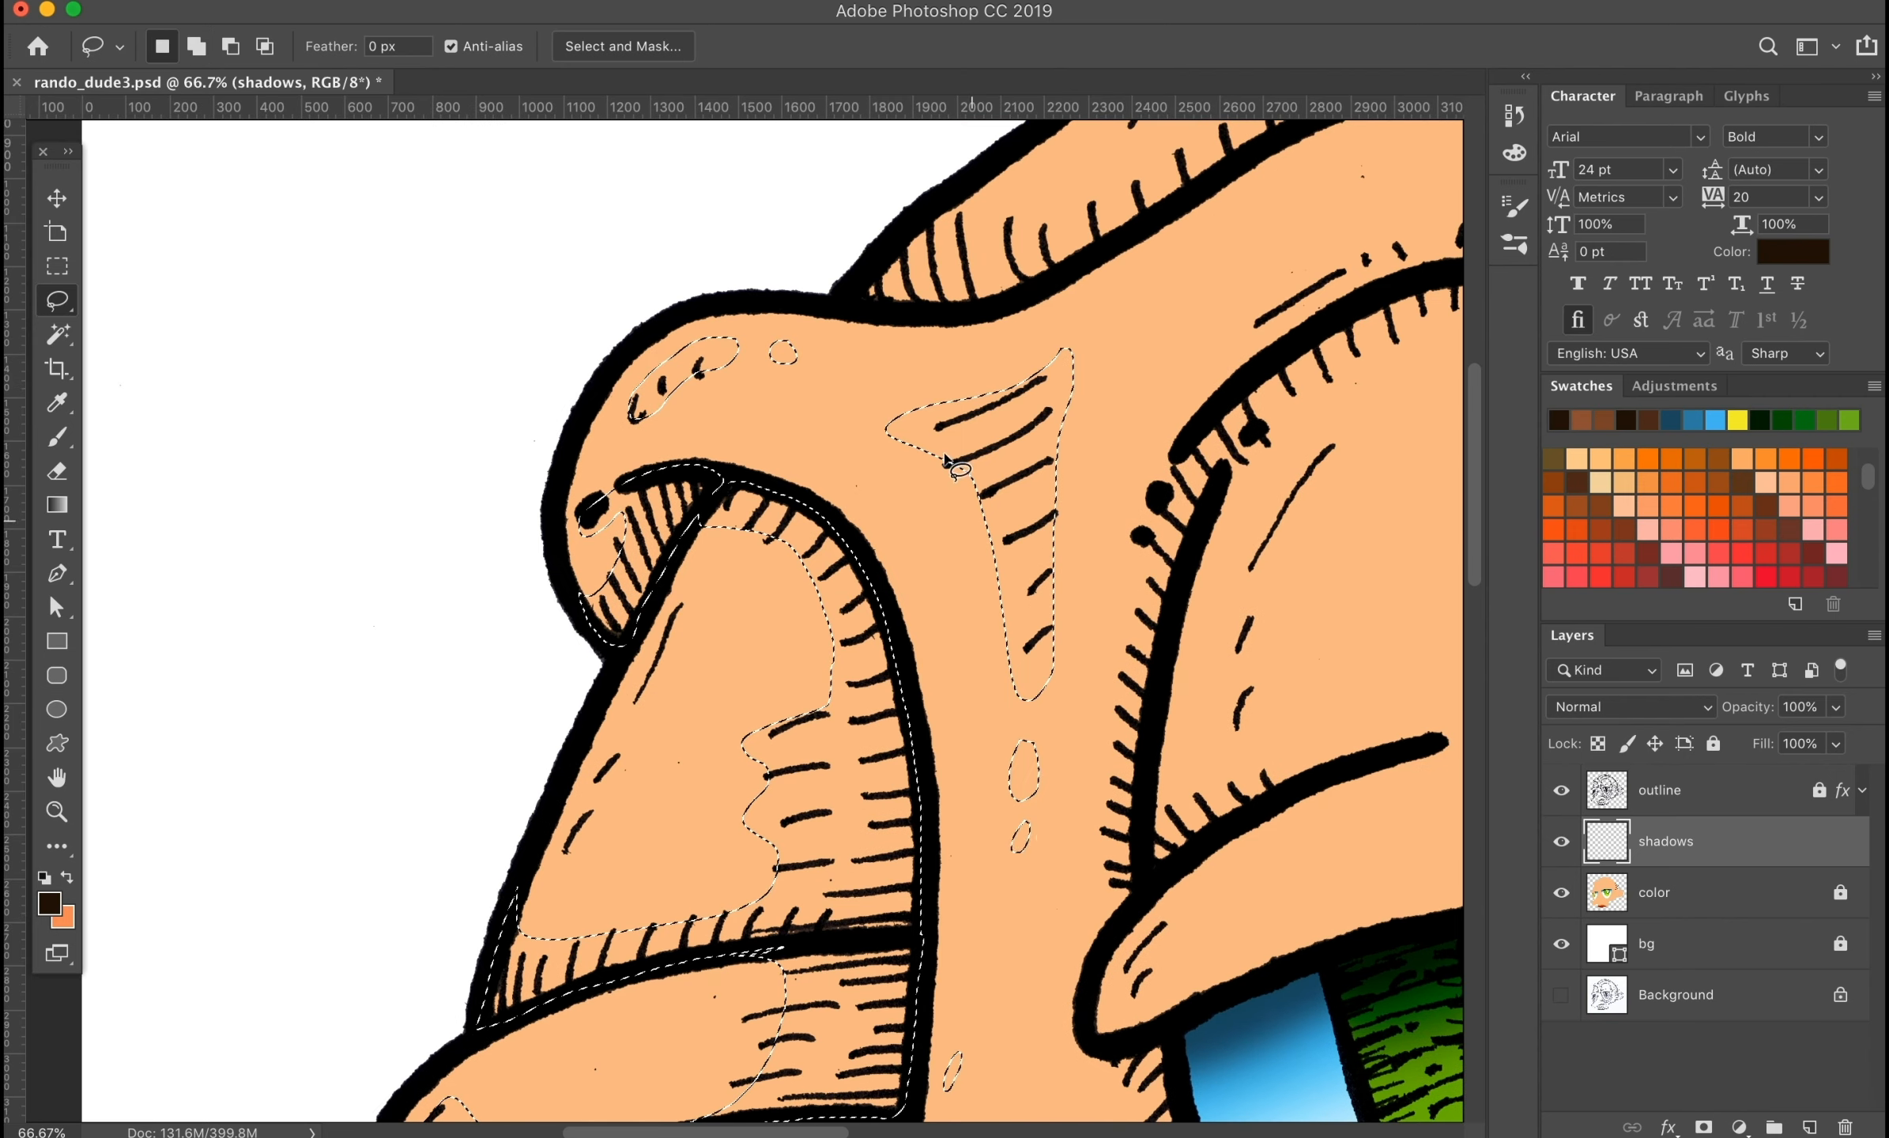
Step: Add the hatched band along the top of the head and the forehead marks beneath it to the selection
{"action": "left_click_drag", "start_coordinate": [1159, 273], "coordinate": [578, 636]}
{"action": "mouse_move", "coordinate": [382, 544]}
{"action": "left_mouse_down"}
{"action": "mouse_move", "coordinate": [625, 506]}
{"action": "mouse_move", "coordinate": [1110, 377]}
{"action": "mouse_move", "coordinate": [1367, 573]}
{"action": "mouse_move", "coordinate": [1206, 490]}
{"action": "left_mouse_up"}
{"action": "left_click_drag", "start_coordinate": [405, 673], "coordinate": [381, 545]}
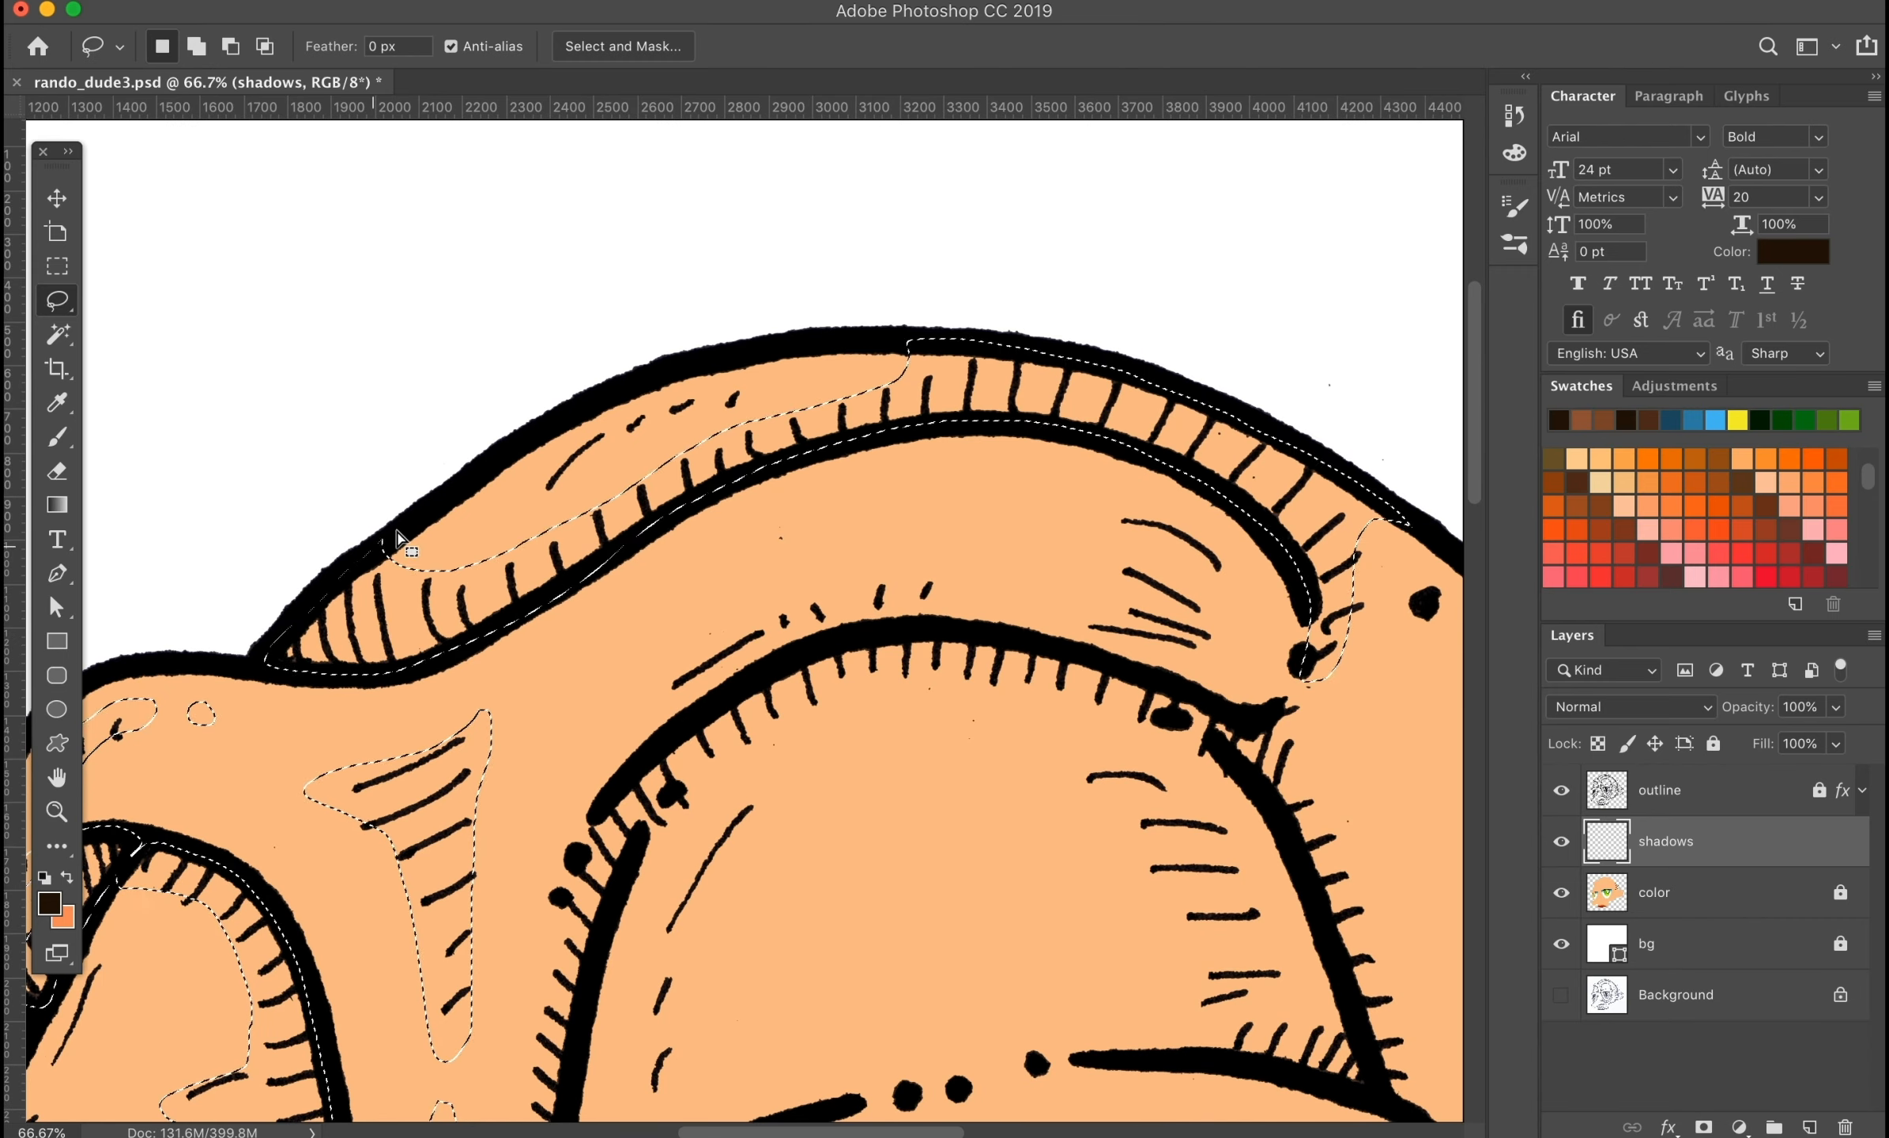
{"action": "mouse_move", "coordinate": [1151, 546]}
{"action": "left_mouse_down"}
{"action": "mouse_move", "coordinate": [1091, 481]}
{"action": "mouse_move", "coordinate": [1020, 460]}
{"action": "left_mouse_up"}
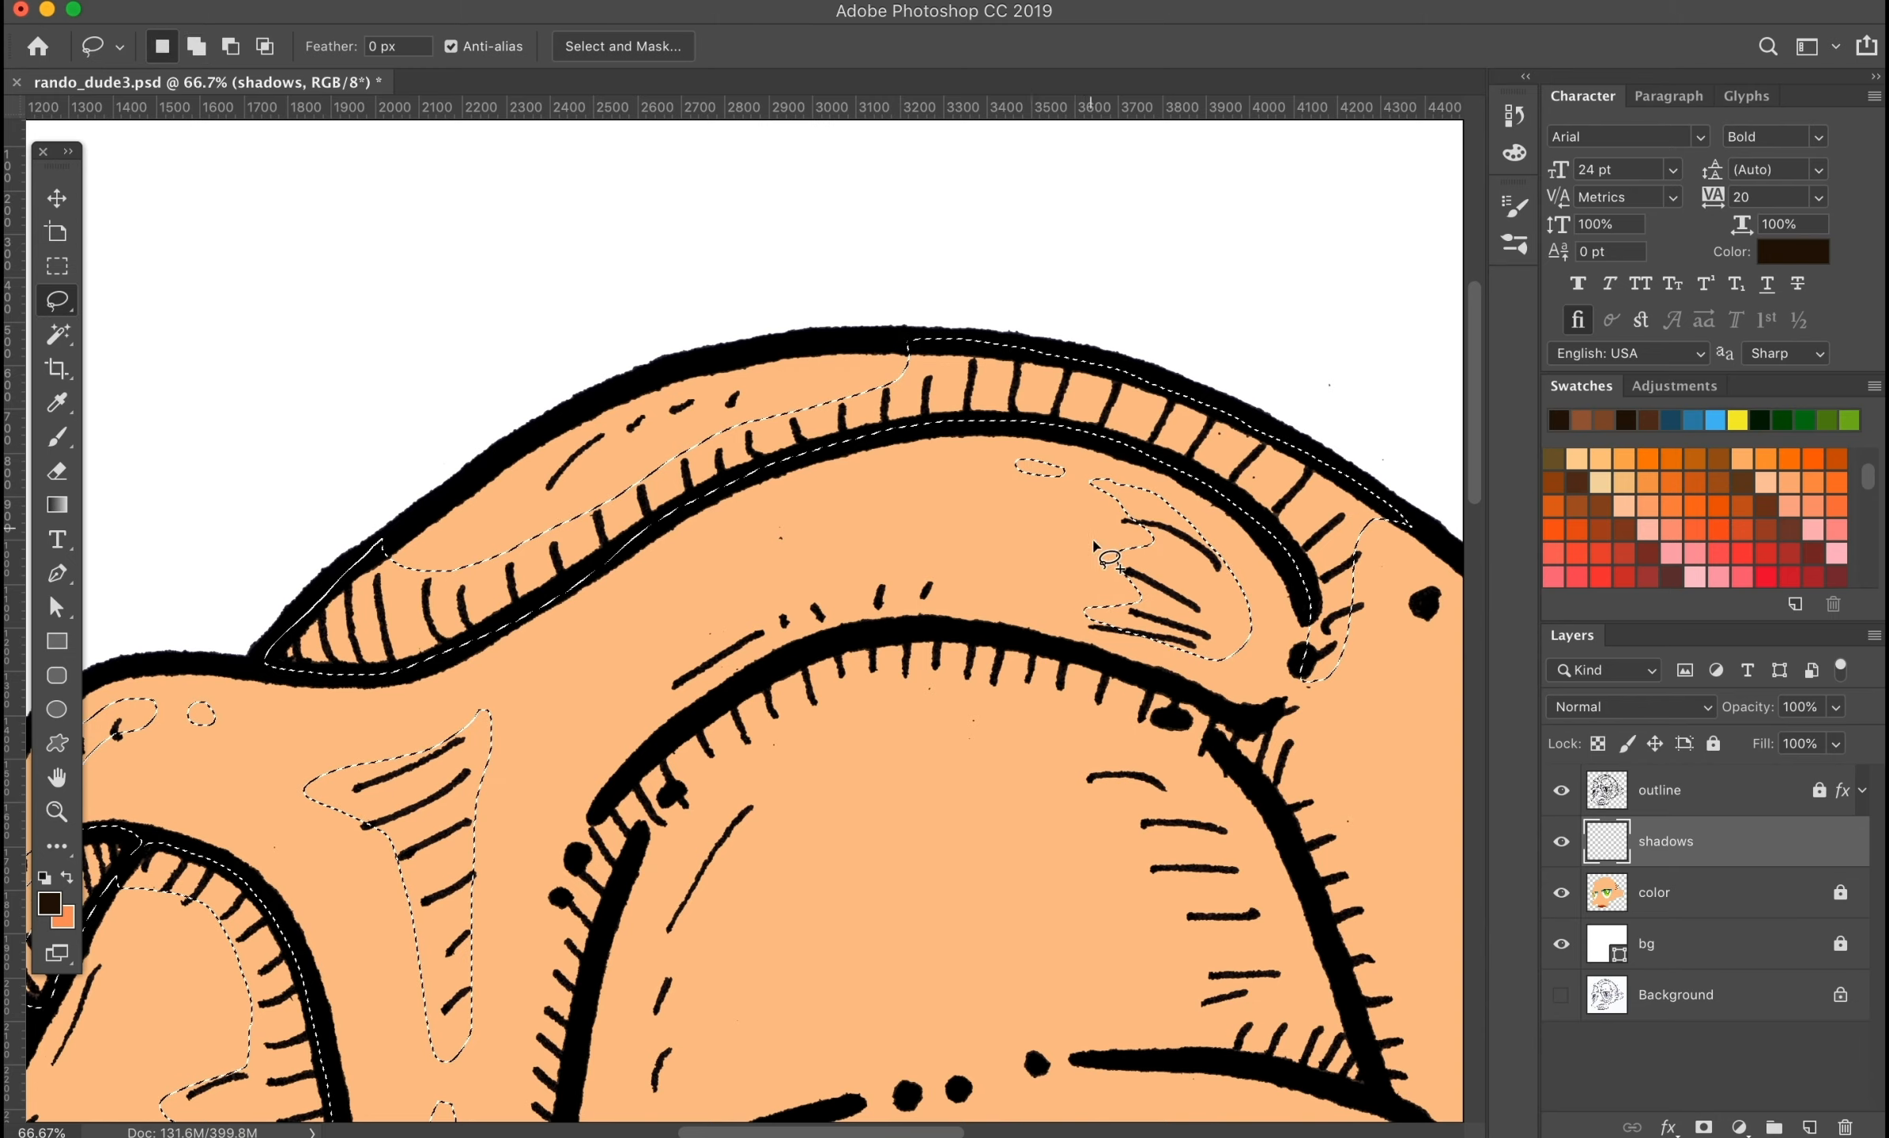
{"action": "left_click_drag", "start_coordinate": [1081, 525], "coordinate": [1084, 526]}
{"action": "left_click_drag", "start_coordinate": [1045, 597], "coordinate": [1048, 595]}
Step: Add the hatching around the right eye's upper socket, inside and outside its arch, to the selection
{"action": "left_click_drag", "start_coordinate": [1291, 694], "coordinate": [1111, 670]}
{"action": "mouse_move", "coordinate": [706, 707]}
{"action": "left_mouse_down"}
{"action": "mouse_move", "coordinate": [909, 705]}
{"action": "mouse_move", "coordinate": [1343, 959]}
{"action": "mouse_move", "coordinate": [1111, 909]}
{"action": "mouse_move", "coordinate": [967, 457]}
{"action": "left_mouse_up"}
{"action": "mouse_move", "coordinate": [933, 678]}
{"action": "left_mouse_down"}
{"action": "mouse_move", "coordinate": [1031, 531]}
{"action": "mouse_move", "coordinate": [1055, 689]}
{"action": "mouse_move", "coordinate": [1050, 559]}
{"action": "mouse_move", "coordinate": [1045, 627]}
{"action": "left_mouse_up"}
{"action": "mouse_move", "coordinate": [529, 407]}
{"action": "left_mouse_down"}
{"action": "mouse_move", "coordinate": [498, 427]}
{"action": "mouse_move", "coordinate": [443, 672]}
{"action": "mouse_move", "coordinate": [414, 450]}
{"action": "left_mouse_up"}
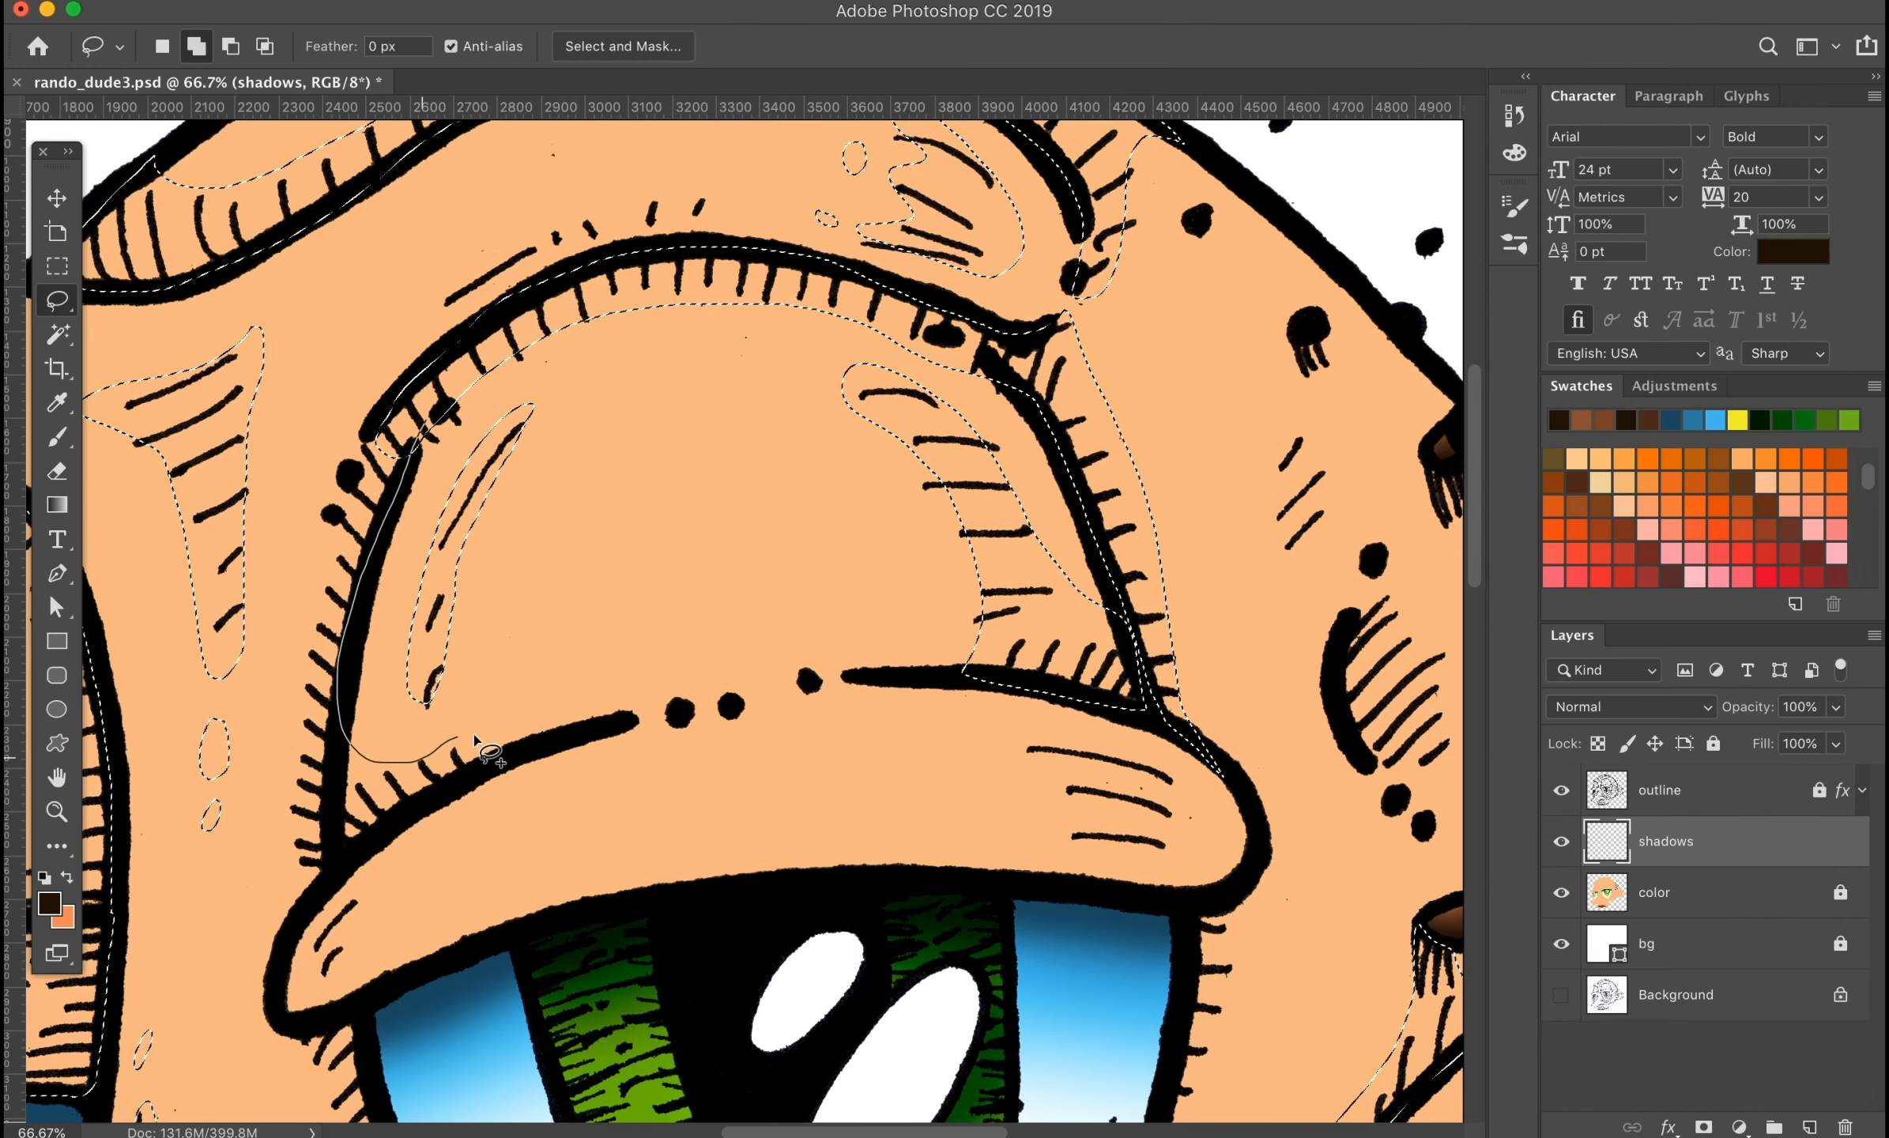
{"action": "left_click_drag", "start_coordinate": [291, 916], "coordinate": [398, 415]}
Step: Add the marks on the right eye's heavy lid and the fringe along the eye's left edge to the selection
{"action": "left_click_drag", "start_coordinate": [987, 739], "coordinate": [1017, 454]}
{"action": "mouse_move", "coordinate": [1023, 448]}
{"action": "left_mouse_down"}
{"action": "mouse_move", "coordinate": [1089, 491]}
{"action": "mouse_move", "coordinate": [1024, 450]}
{"action": "left_mouse_up"}
{"action": "left_click_drag", "start_coordinate": [1059, 500], "coordinate": [1061, 505]}
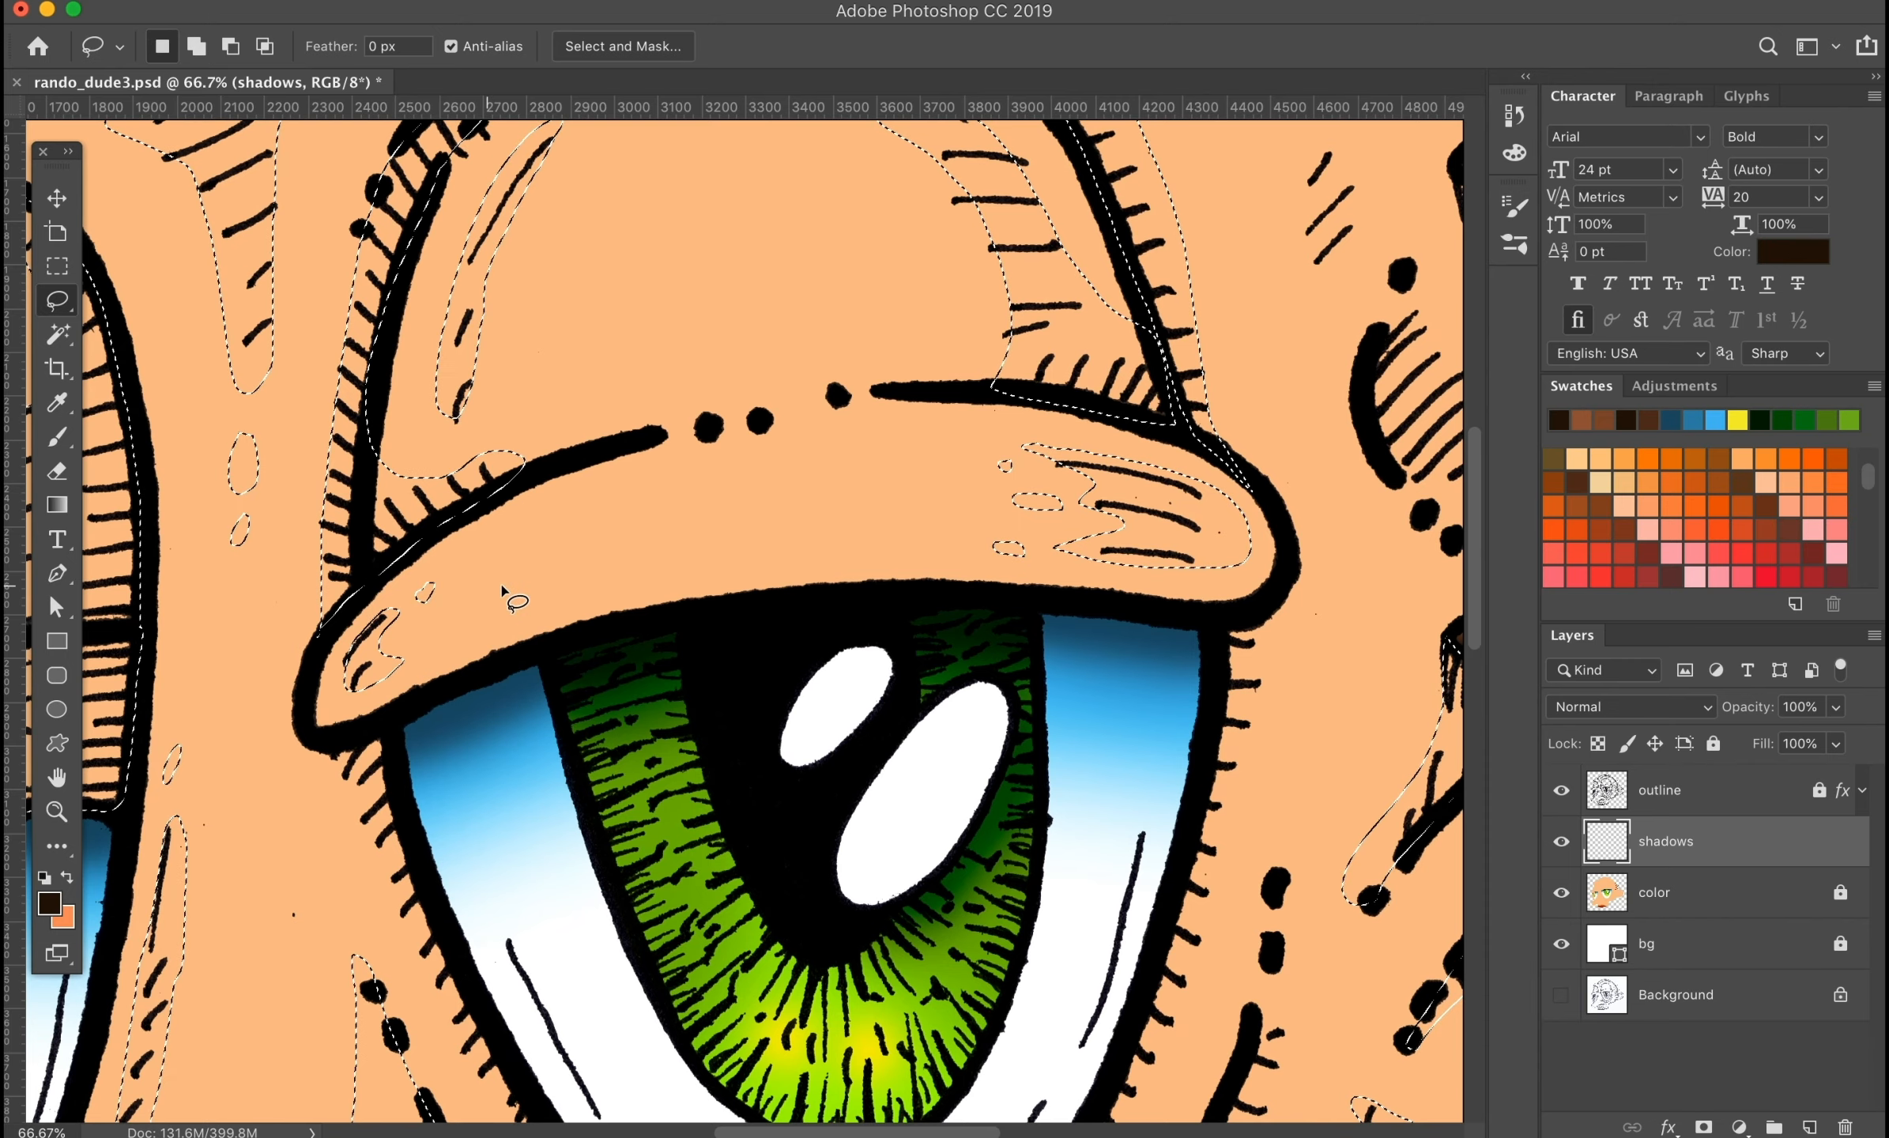
{"action": "left_click_drag", "start_coordinate": [342, 820], "coordinate": [471, 497]}
{"action": "mouse_move", "coordinate": [518, 392]}
{"action": "left_mouse_down"}
{"action": "mouse_move", "coordinate": [577, 612]}
{"action": "mouse_move", "coordinate": [517, 392]}
{"action": "left_mouse_up"}
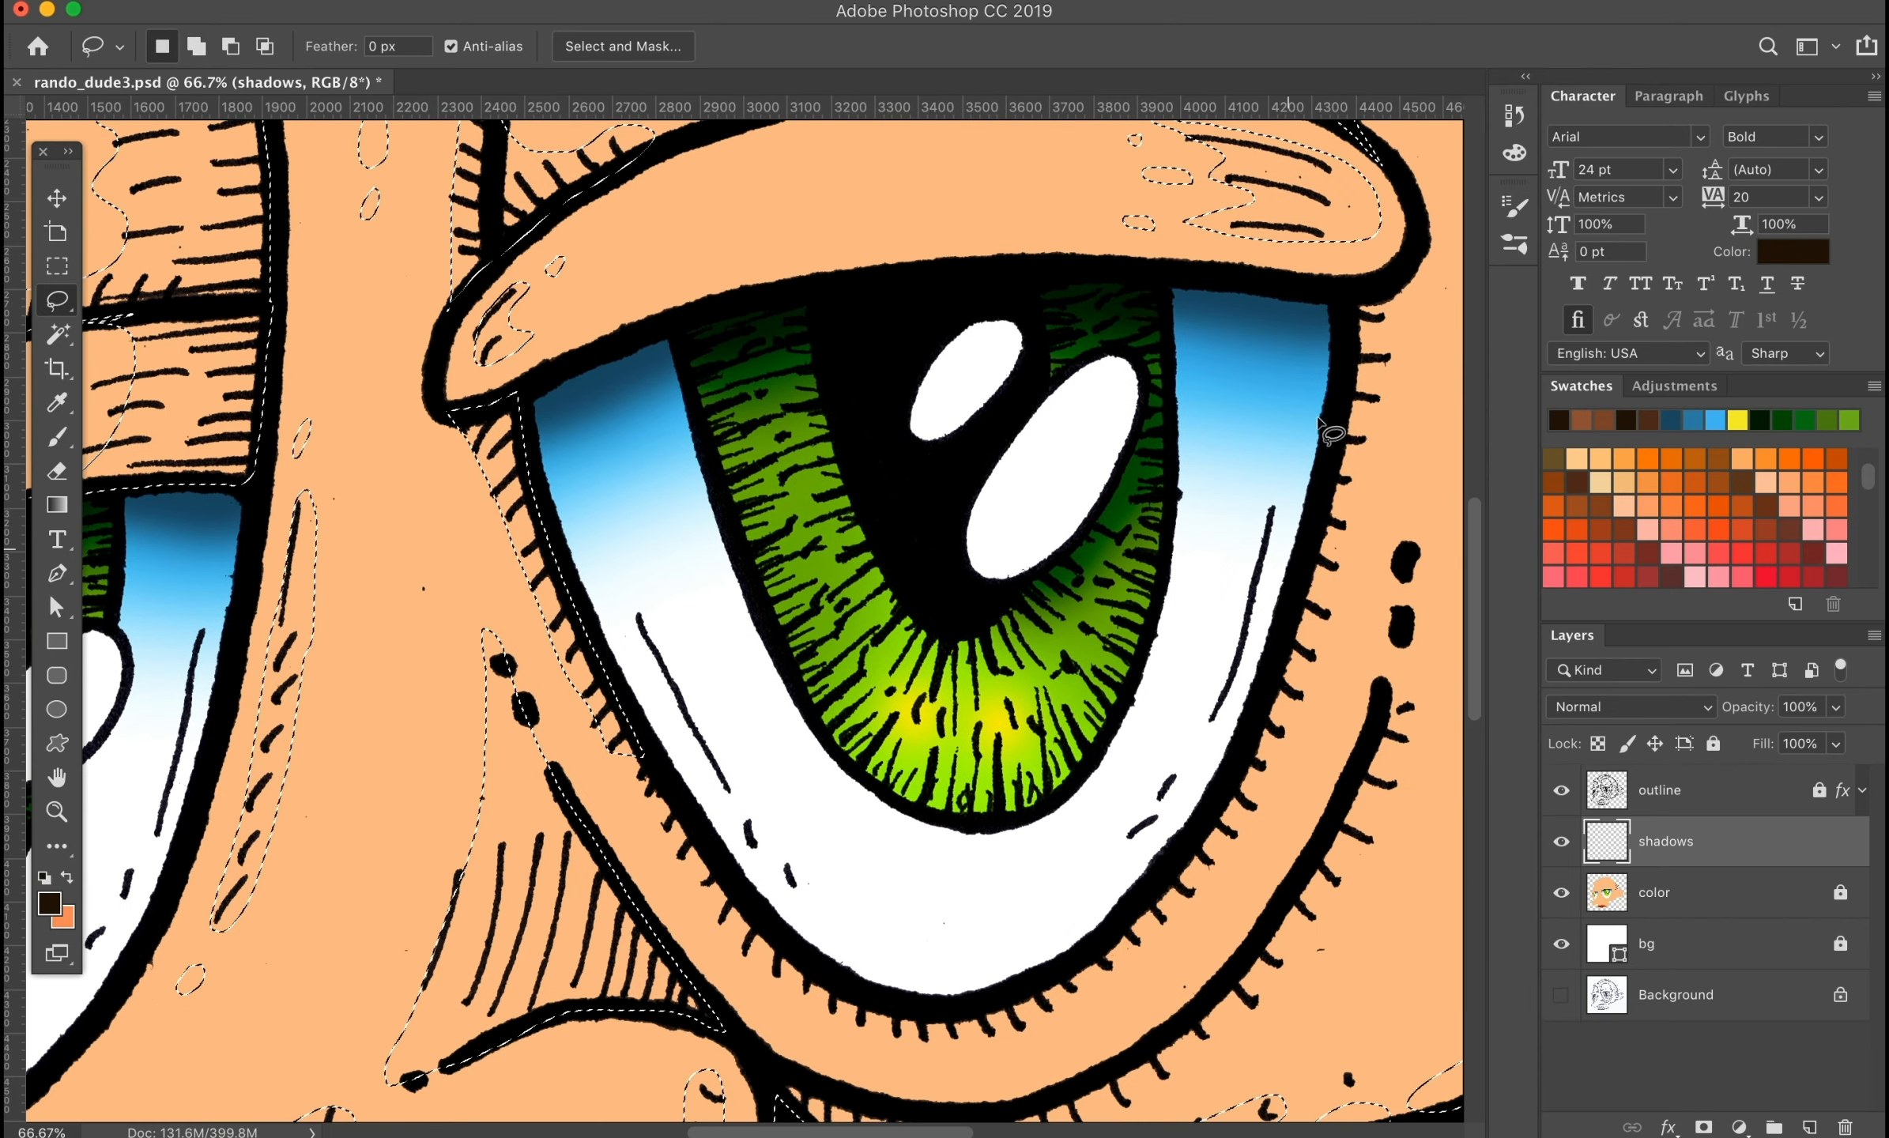
Step: Add the fringe along the right eye's outer and lower edge and the nearby cheek marks to the selection
{"action": "mouse_move", "coordinate": [1345, 286]}
{"action": "left_mouse_down"}
{"action": "mouse_move", "coordinate": [1319, 668]}
{"action": "mouse_move", "coordinate": [1347, 286]}
{"action": "left_mouse_up"}
{"action": "mouse_move", "coordinate": [1233, 786]}
{"action": "left_mouse_down"}
{"action": "mouse_move", "coordinate": [1122, 923]}
{"action": "mouse_move", "coordinate": [1285, 696]}
{"action": "mouse_move", "coordinate": [1203, 543]}
{"action": "left_mouse_up"}
{"action": "mouse_move", "coordinate": [1279, 609]}
{"action": "left_mouse_down"}
{"action": "mouse_move", "coordinate": [1302, 545]}
{"action": "mouse_move", "coordinate": [1196, 829]}
{"action": "mouse_move", "coordinate": [686, 911]}
{"action": "mouse_move", "coordinate": [1107, 866]}
{"action": "mouse_move", "coordinate": [1222, 712]}
{"action": "left_mouse_up"}
{"action": "mouse_move", "coordinate": [1176, 801]}
{"action": "left_mouse_down"}
{"action": "mouse_move", "coordinate": [1070, 885]}
{"action": "mouse_move", "coordinate": [1163, 850]}
{"action": "mouse_move", "coordinate": [1170, 795]}
{"action": "mouse_move", "coordinate": [1152, 794]}
{"action": "left_mouse_up"}
Step: Add the temple hatching and the dark drips beneath the hair stubs to the selection
{"action": "left_click_drag", "start_coordinate": [1296, 170], "coordinate": [687, 751]}
{"action": "mouse_move", "coordinate": [800, 484]}
{"action": "left_mouse_down"}
{"action": "mouse_move", "coordinate": [915, 572]}
{"action": "mouse_move", "coordinate": [801, 485]}
{"action": "left_mouse_up"}
{"action": "mouse_move", "coordinate": [788, 287]}
{"action": "left_mouse_down"}
{"action": "mouse_move", "coordinate": [736, 287]}
{"action": "mouse_move", "coordinate": [789, 296]}
{"action": "left_mouse_up"}
{"action": "left_click_drag", "start_coordinate": [738, 405], "coordinate": [749, 412]}
{"action": "left_click_drag", "start_coordinate": [708, 203], "coordinate": [713, 209]}
{"action": "left_click_drag", "start_coordinate": [752, 155], "coordinate": [763, 172]}
{"action": "left_click_drag", "start_coordinate": [888, 274], "coordinate": [893, 281]}
Step: Add the hatching inside the ear and the row of marks along its outer rim to the selection
{"action": "left_click_drag", "start_coordinate": [992, 484], "coordinate": [949, 429]}
{"action": "mouse_move", "coordinate": [955, 586]}
{"action": "left_mouse_down"}
{"action": "mouse_move", "coordinate": [988, 689]}
{"action": "mouse_move", "coordinate": [960, 589]}
{"action": "left_mouse_up"}
{"action": "left_click_drag", "start_coordinate": [955, 999], "coordinate": [917, 852]}
{"action": "left_click_drag", "start_coordinate": [1044, 639], "coordinate": [923, 605]}
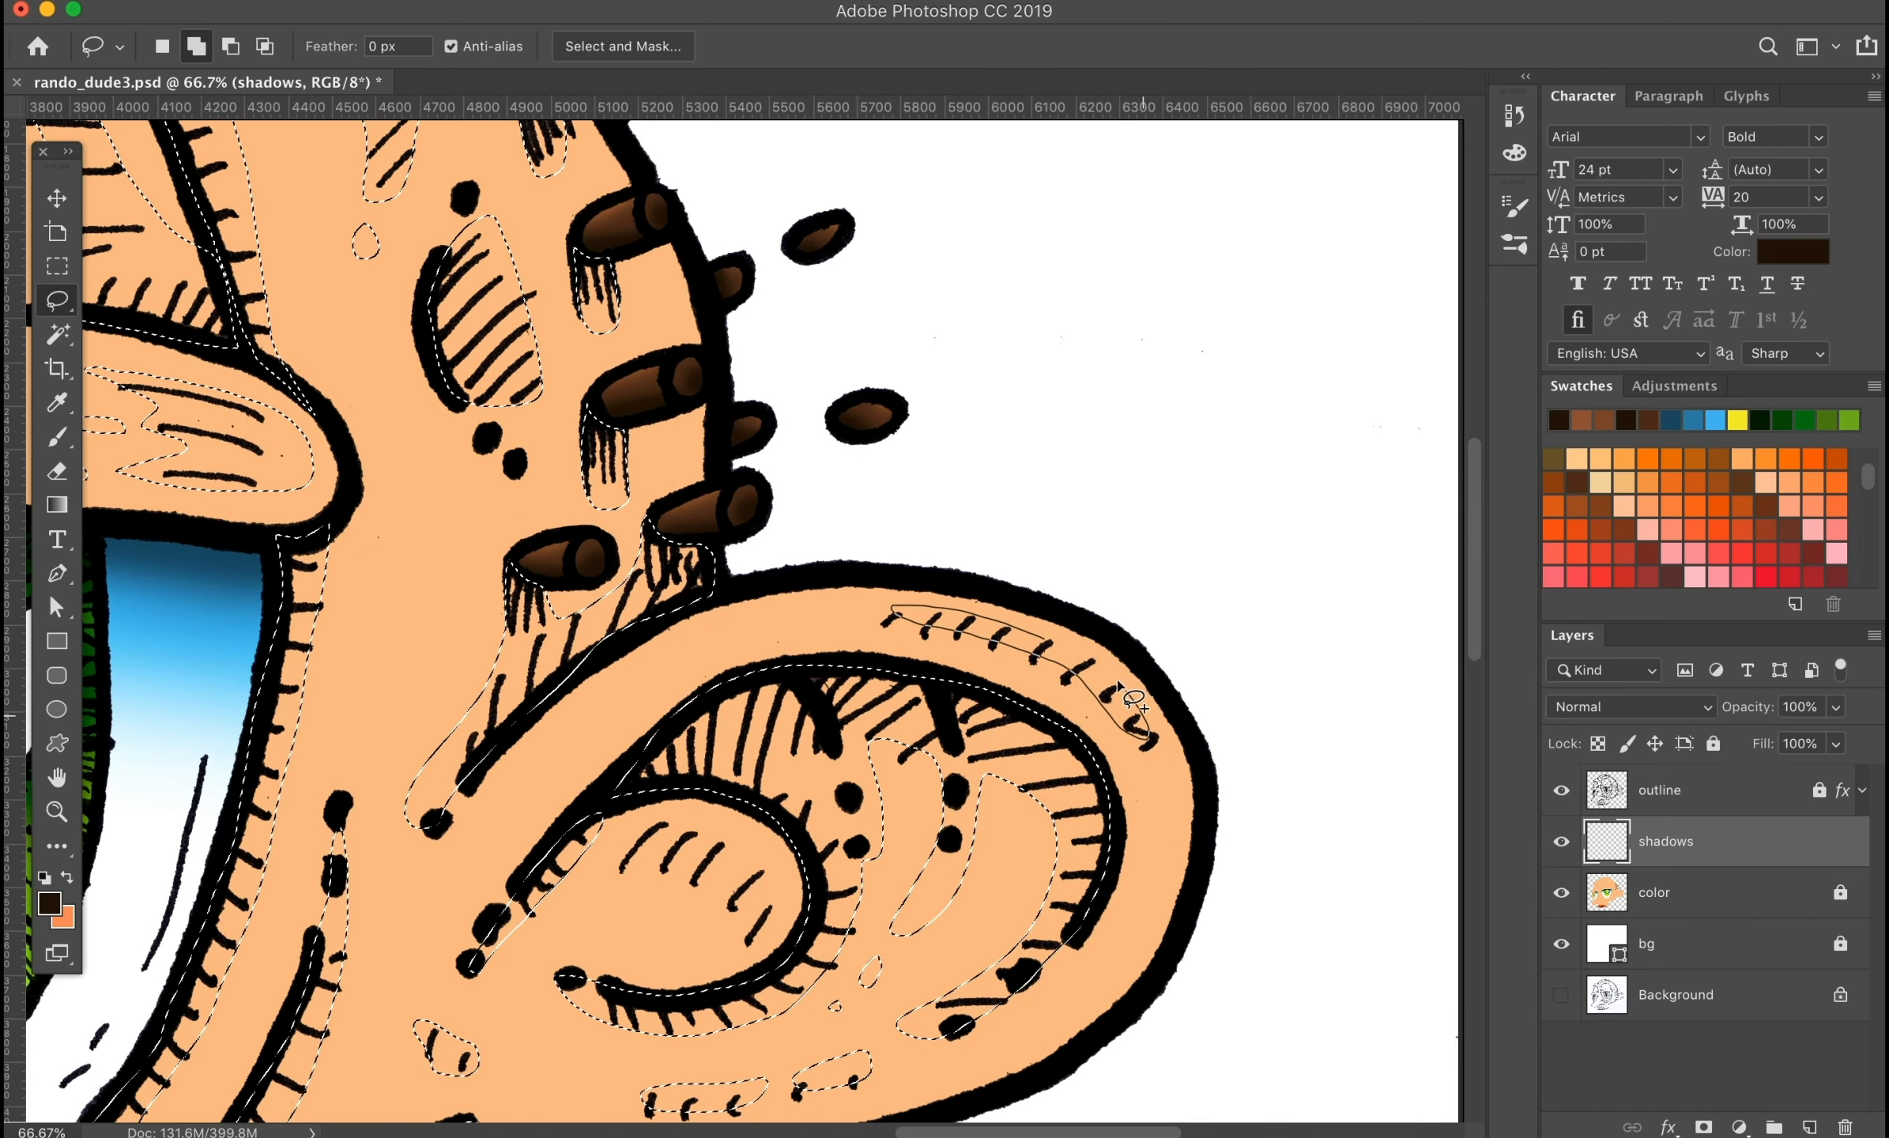
{"action": "left_click_drag", "start_coordinate": [1117, 681], "coordinate": [1045, 639]}
{"action": "left_click_drag", "start_coordinate": [630, 263], "coordinate": [966, 649]}
Step: Add the short marks above the right brow arch to the selection
{"action": "left_click_drag", "start_coordinate": [316, 300], "coordinate": [908, 415]}
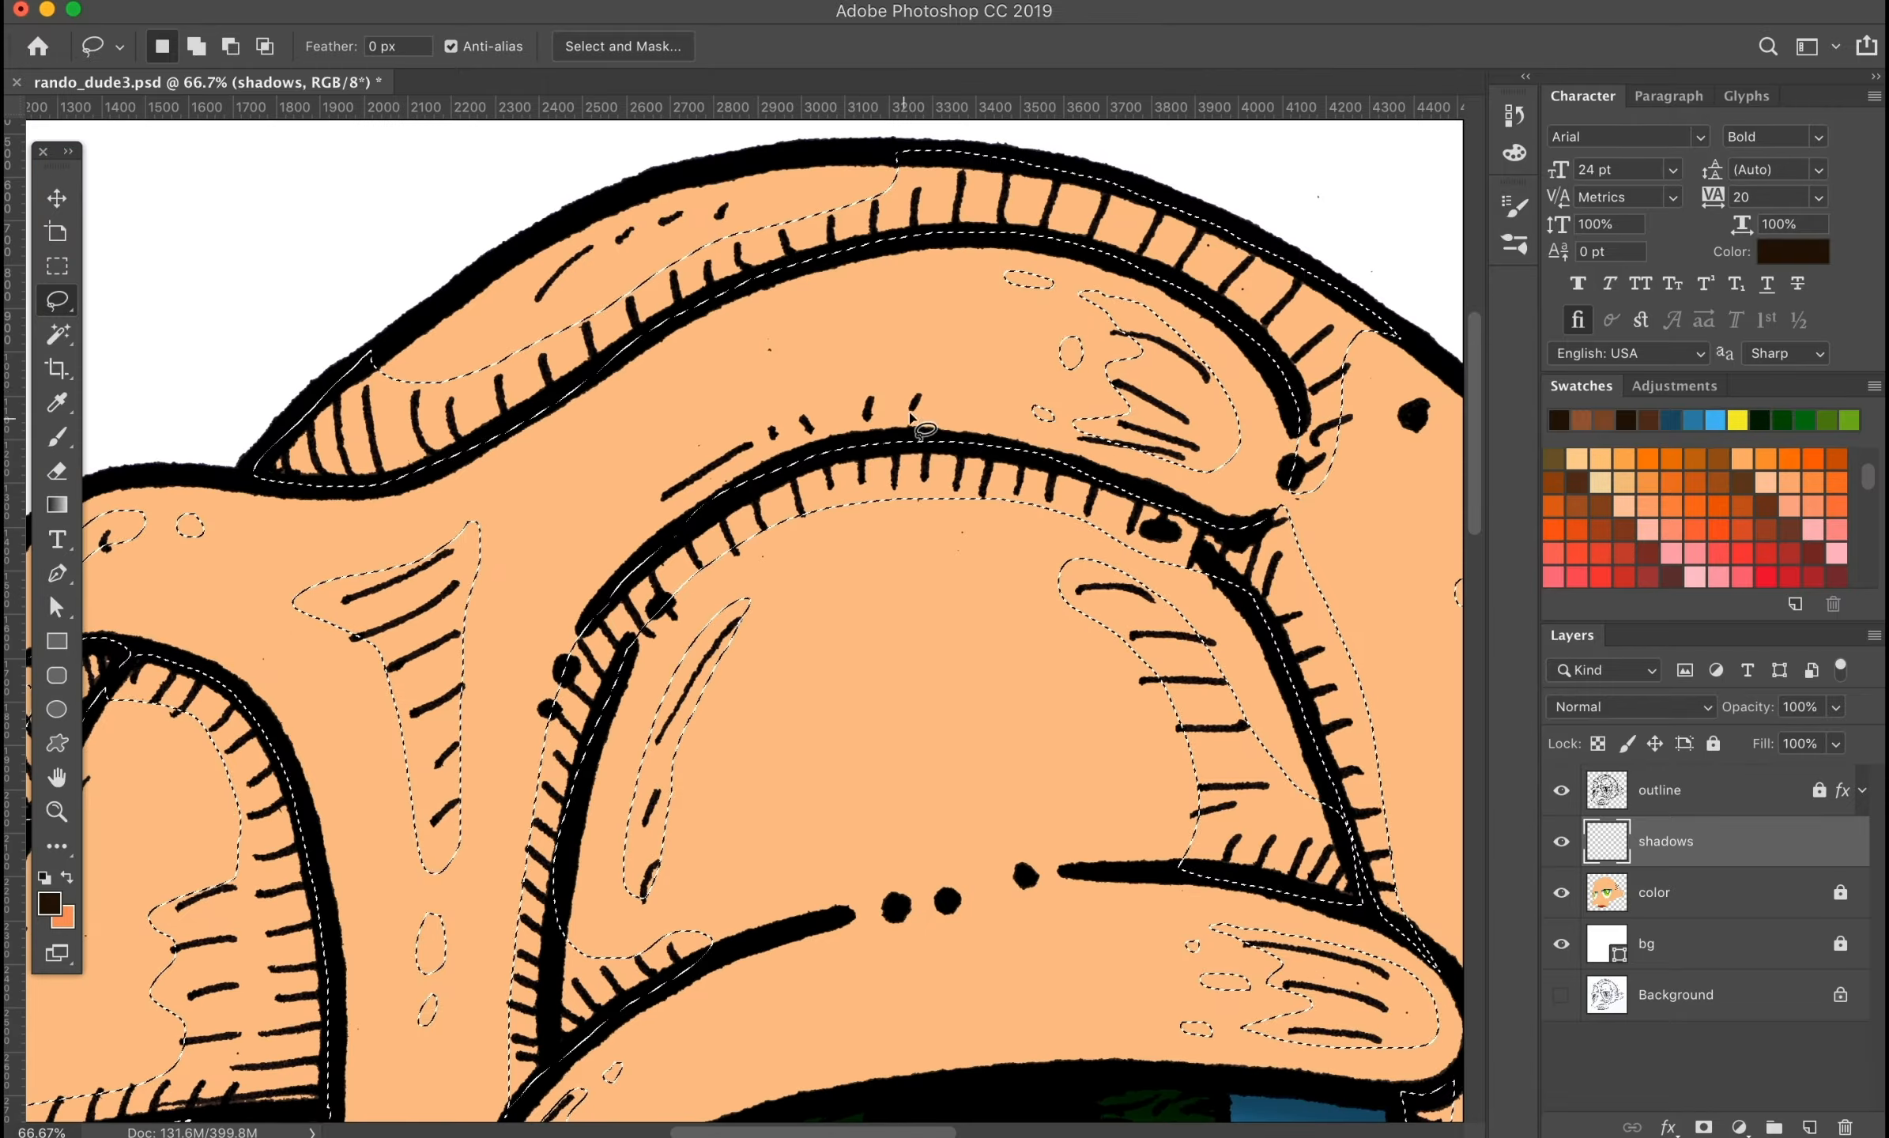
{"action": "mouse_move", "coordinate": [770, 430]}
{"action": "left_mouse_down"}
{"action": "mouse_move", "coordinate": [671, 494]}
{"action": "mouse_move", "coordinate": [754, 430]}
{"action": "left_mouse_up"}
{"action": "left_click_drag", "start_coordinate": [774, 585], "coordinate": [901, 366]}
{"action": "mouse_move", "coordinate": [380, 1077]}
{"action": "left_mouse_down"}
{"action": "mouse_move", "coordinate": [620, 739]}
{"action": "mouse_move", "coordinate": [671, 335]}
{"action": "left_mouse_up"}
{"action": "left_click_drag", "start_coordinate": [506, 336], "coordinate": [608, 257]}
{"action": "left_click_drag", "start_coordinate": [980, 1090], "coordinate": [834, 489]}
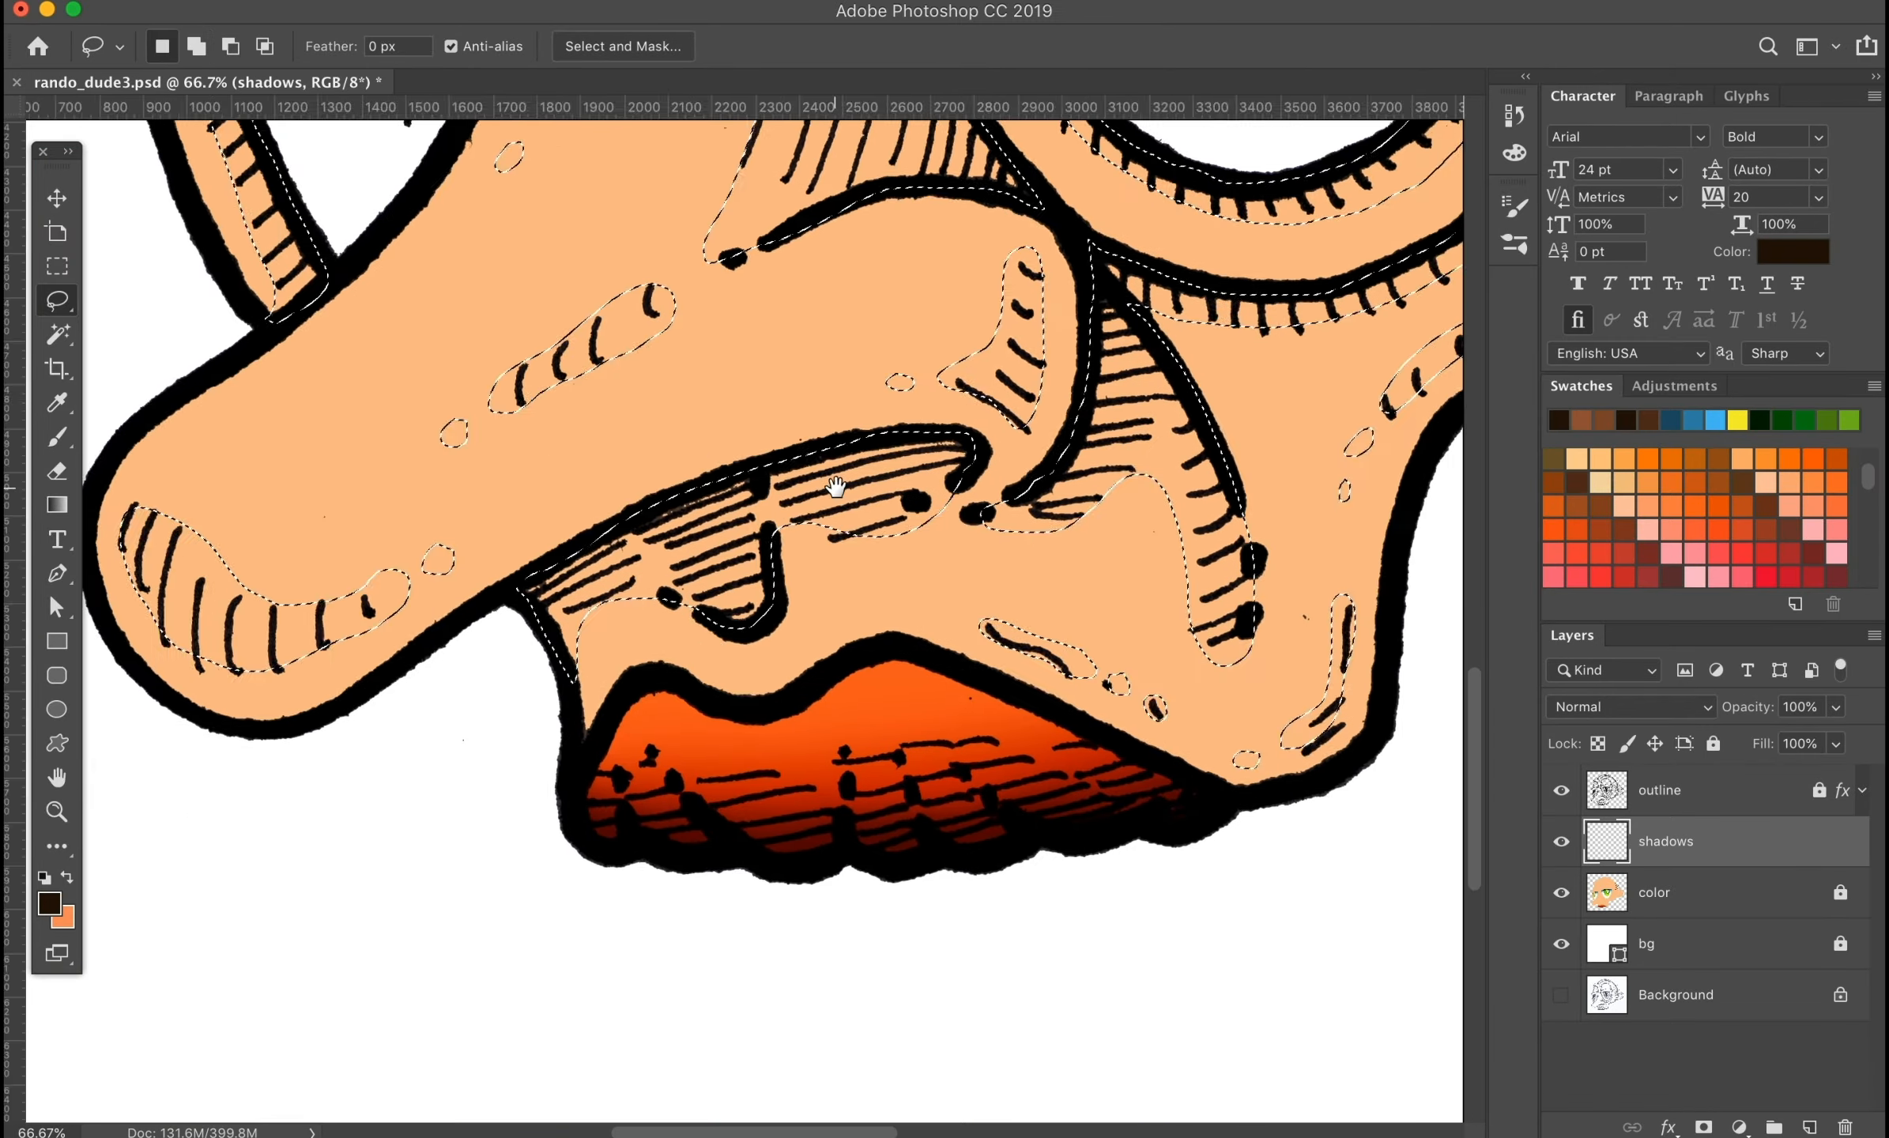
{"action": "left_click_drag", "start_coordinate": [1007, 334], "coordinate": [676, 828]}
{"action": "key", "text": "super+0"}
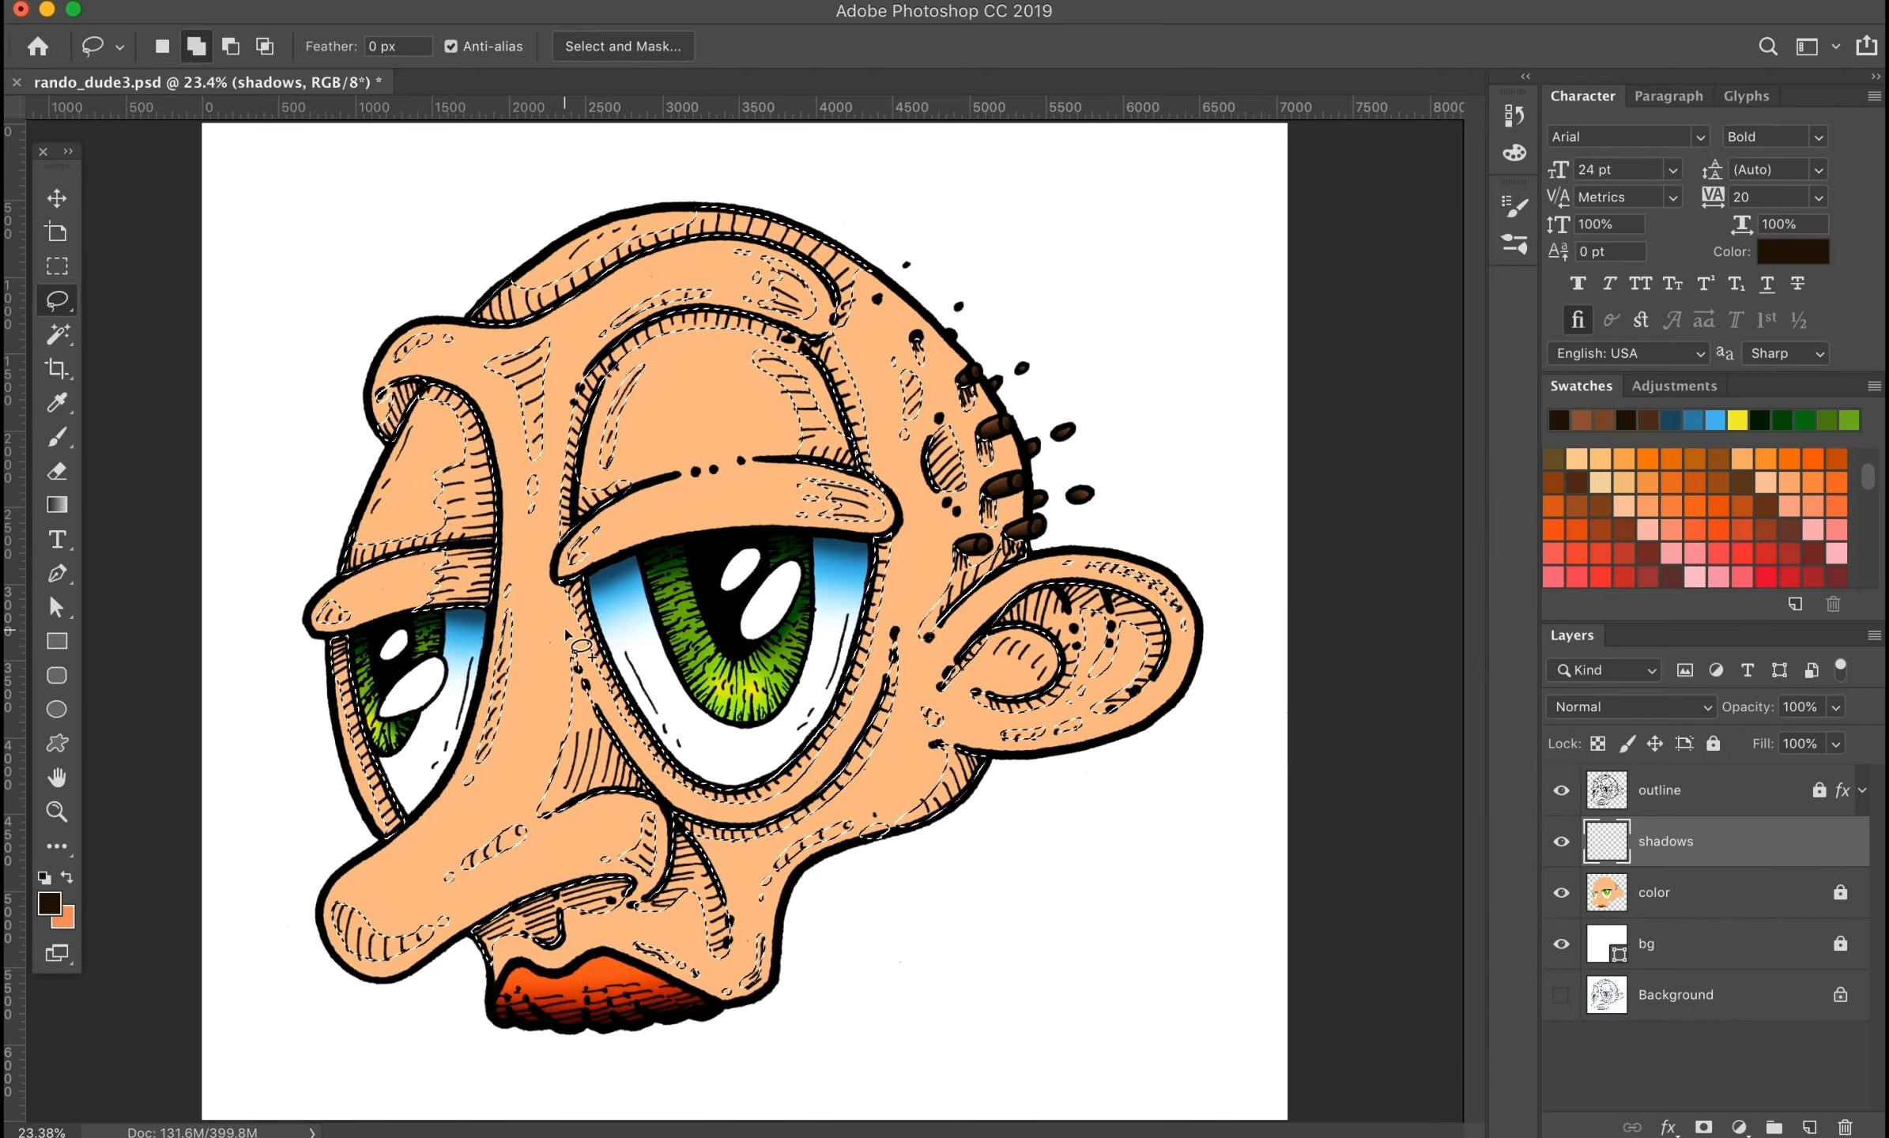
Step: Add the leftover marks on the crown, the forehead and the side of the scalp to the selection
{"action": "left_click_drag", "start_coordinate": [522, 273], "coordinate": [587, 250]}
{"action": "left_click_drag", "start_coordinate": [561, 336], "coordinate": [565, 336]}
{"action": "left_click_drag", "start_coordinate": [876, 284], "coordinate": [879, 282]}
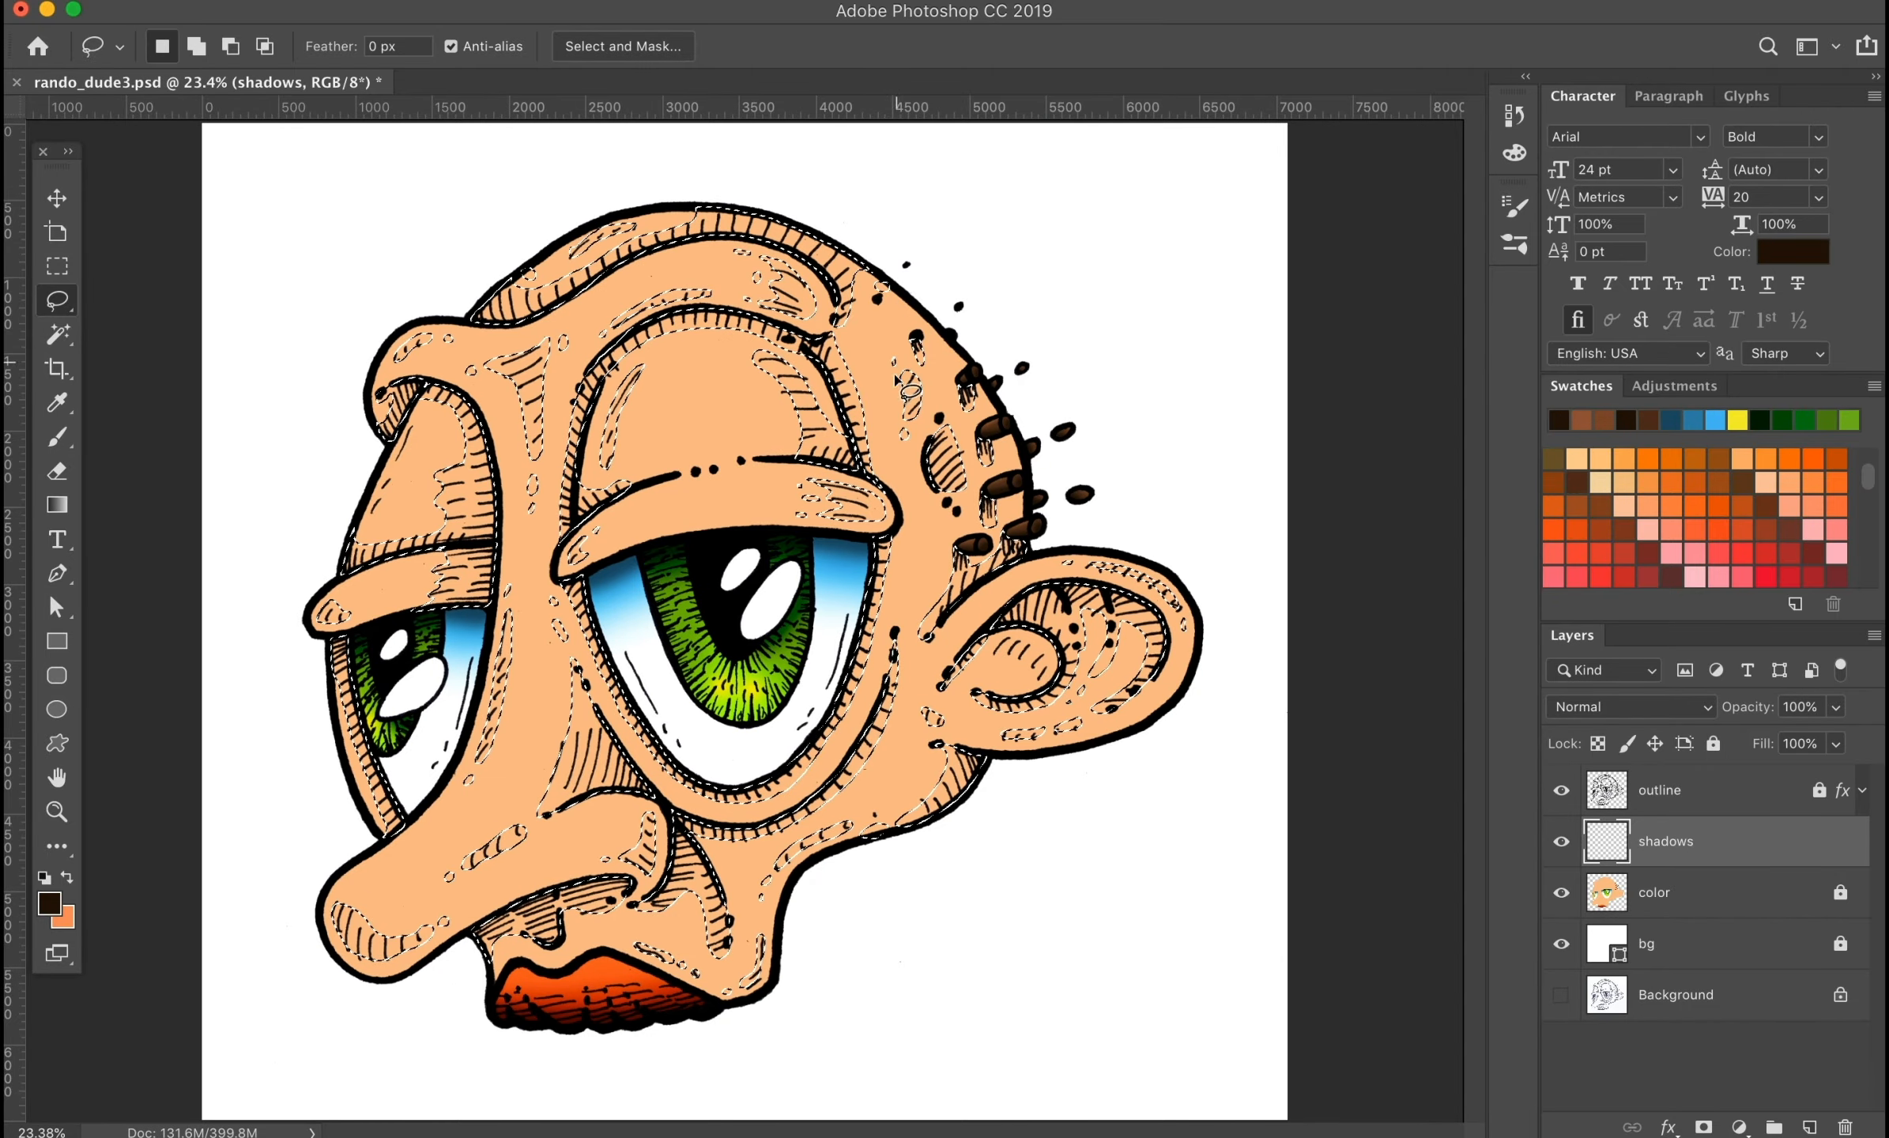
Step: Brush orange ff8b35 over all selected hatched areas on the shadows layer
{"action": "left_click", "coordinate": [57, 437]}
{"action": "left_click", "coordinate": [49, 903]}
{"action": "left_click_drag", "start_coordinate": [1415, 683], "coordinate": [1416, 645]}
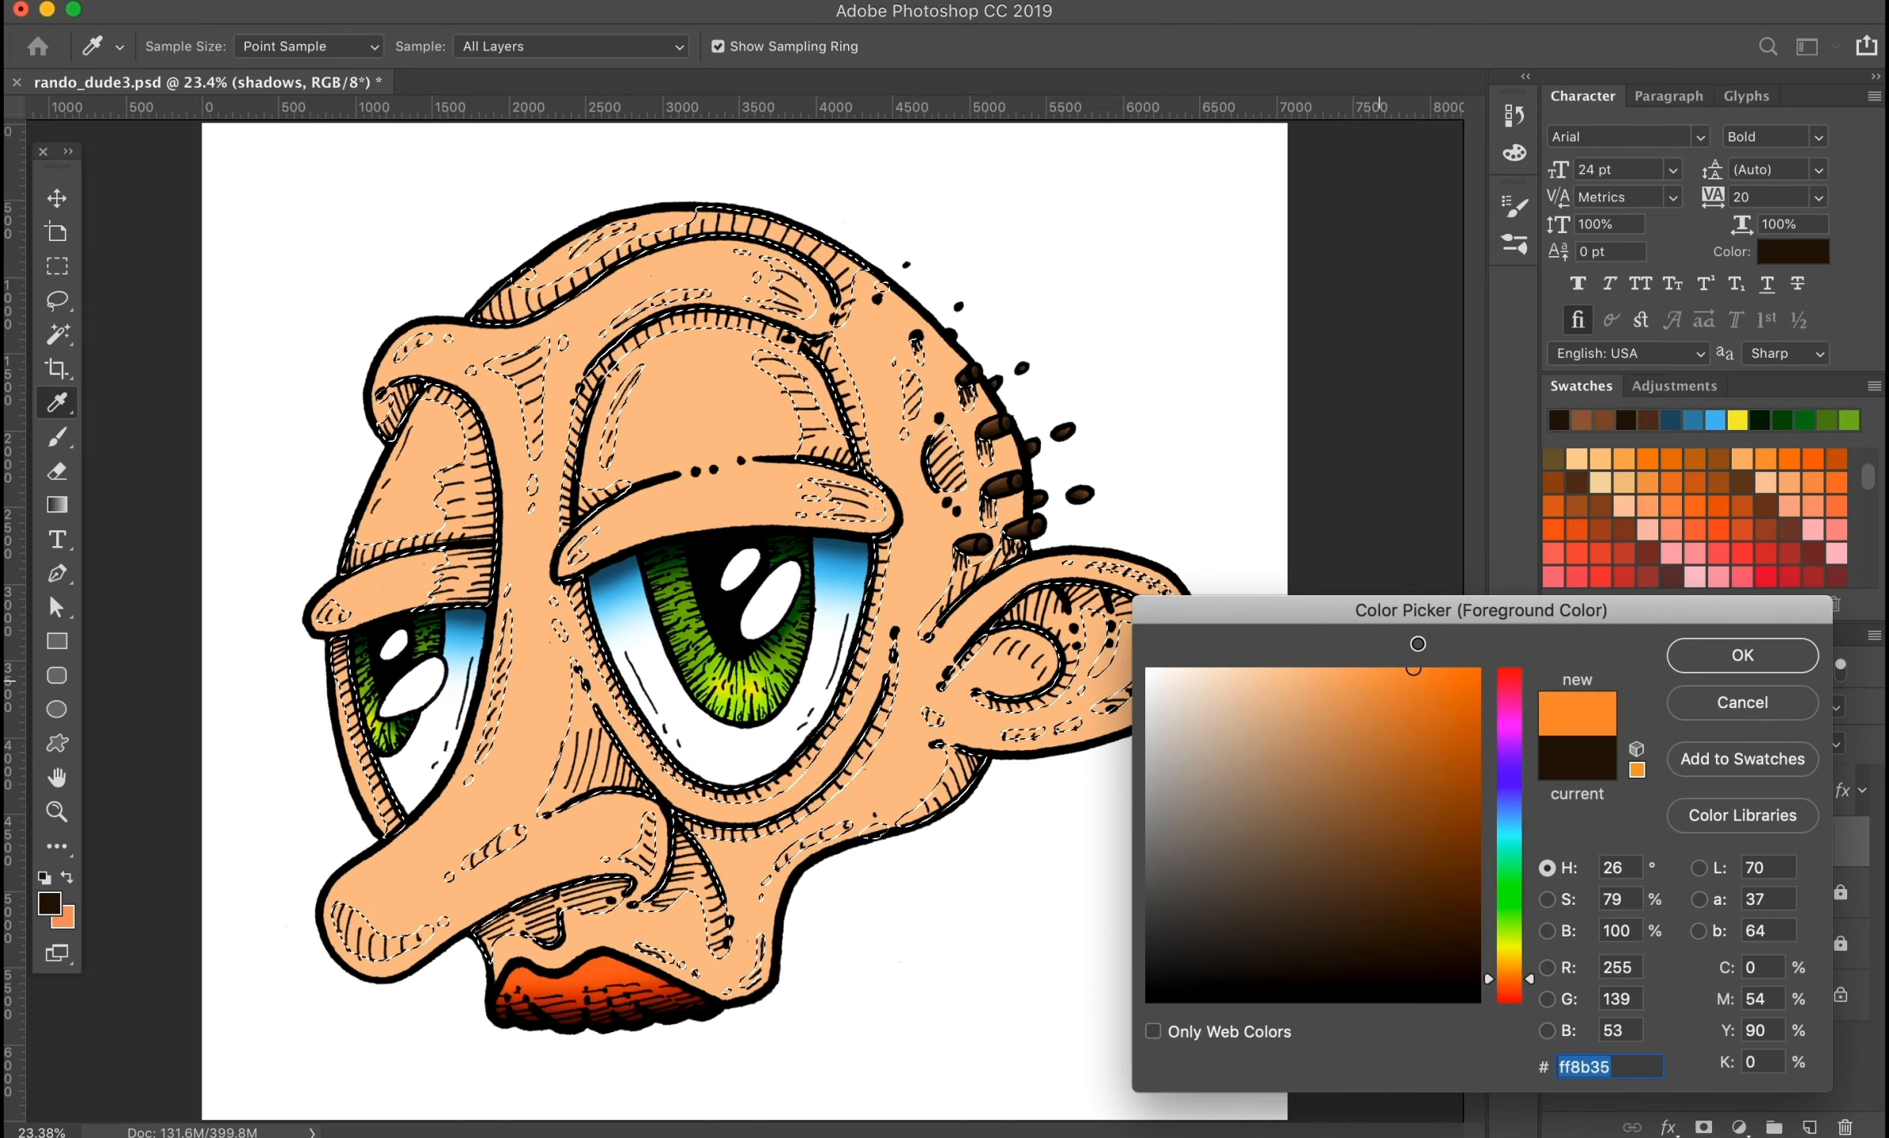
{"action": "left_click", "coordinate": [1741, 654]}
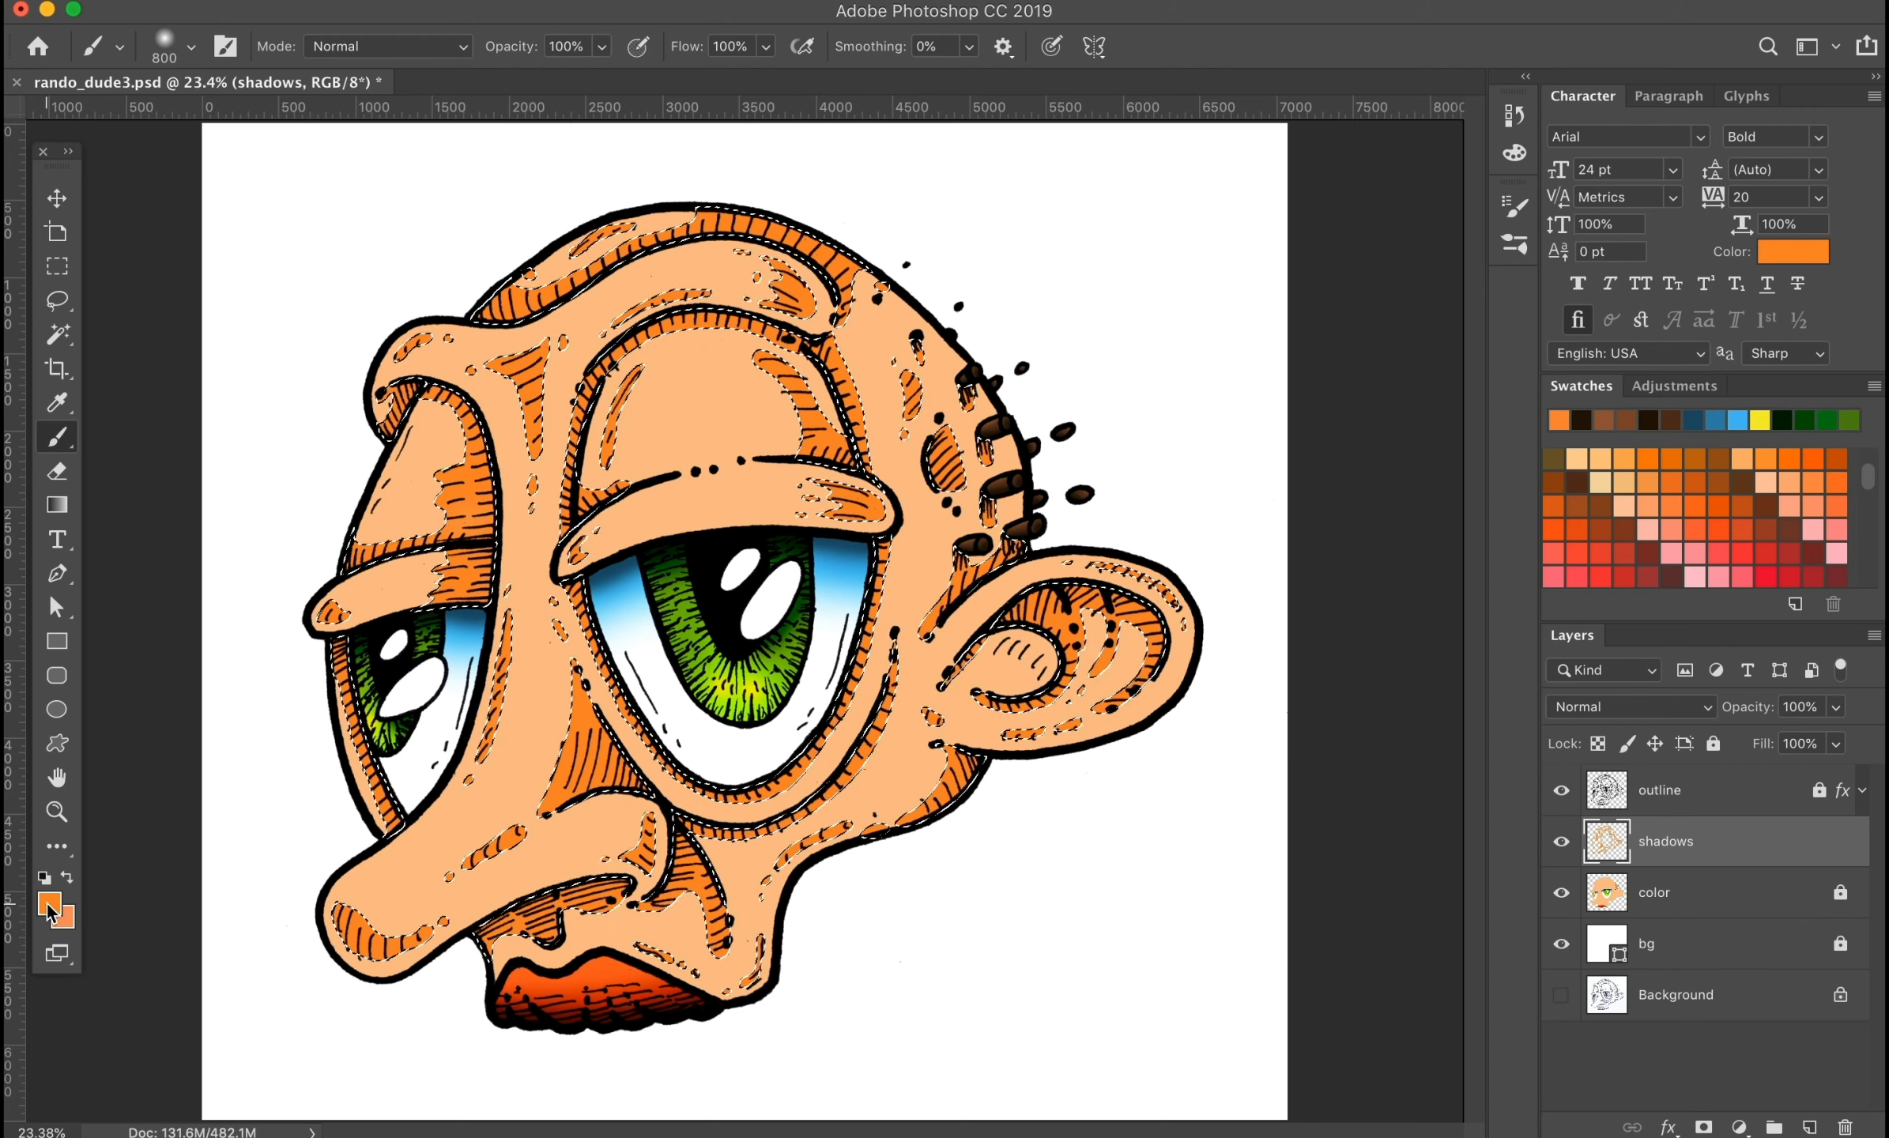
Step: Repaint the selected shadow areas in a lighter, less saturated orange
{"action": "left_click", "coordinate": [49, 909]}
{"action": "left_click_drag", "start_coordinate": [1291, 679], "coordinate": [1369, 671]}
{"action": "left_click", "coordinate": [1746, 654]}
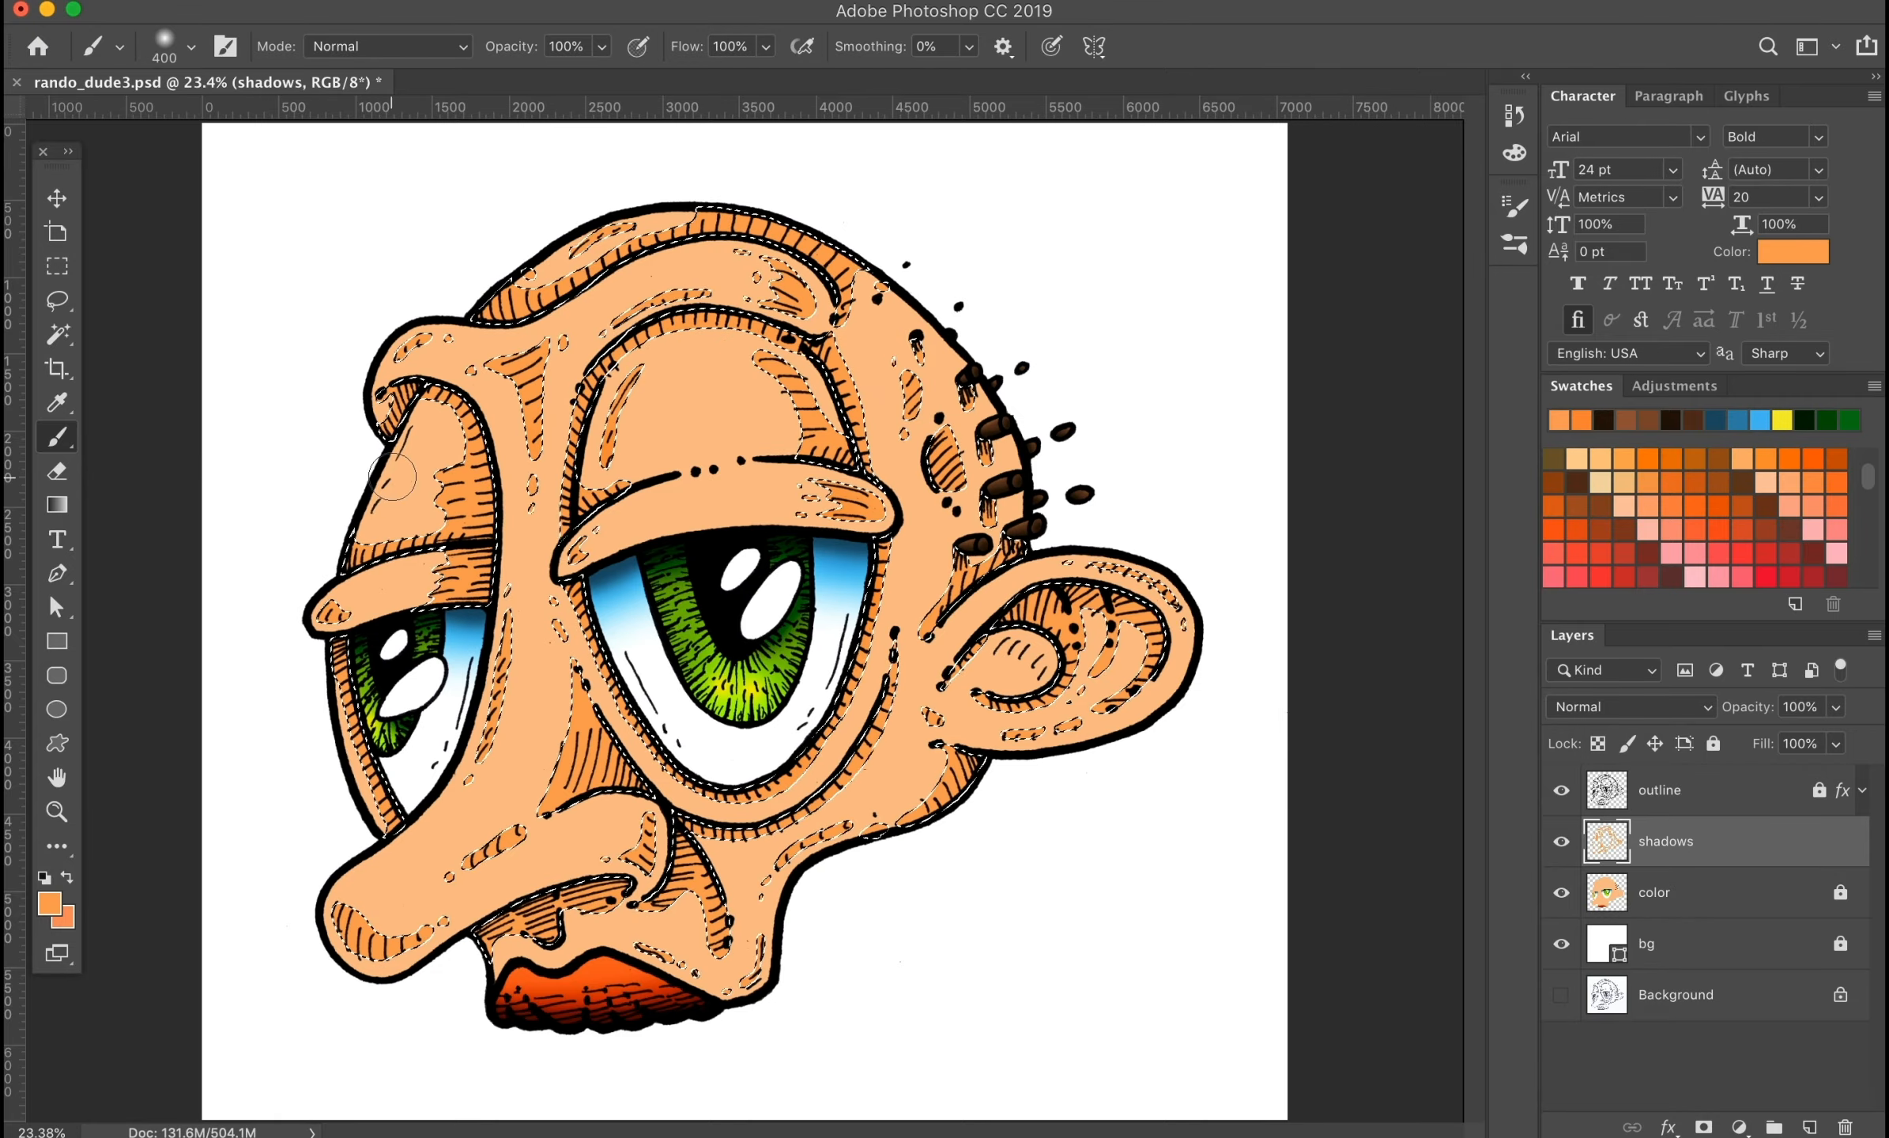
Step: Darken the deeper parts of the selected shadows with a brown tone, c77b43, using the 400 px brush
{"action": "left_click", "coordinate": [49, 903]}
{"action": "left_click_drag", "start_coordinate": [1438, 811], "coordinate": [1375, 740]}
{"action": "left_click", "coordinate": [1743, 654]}
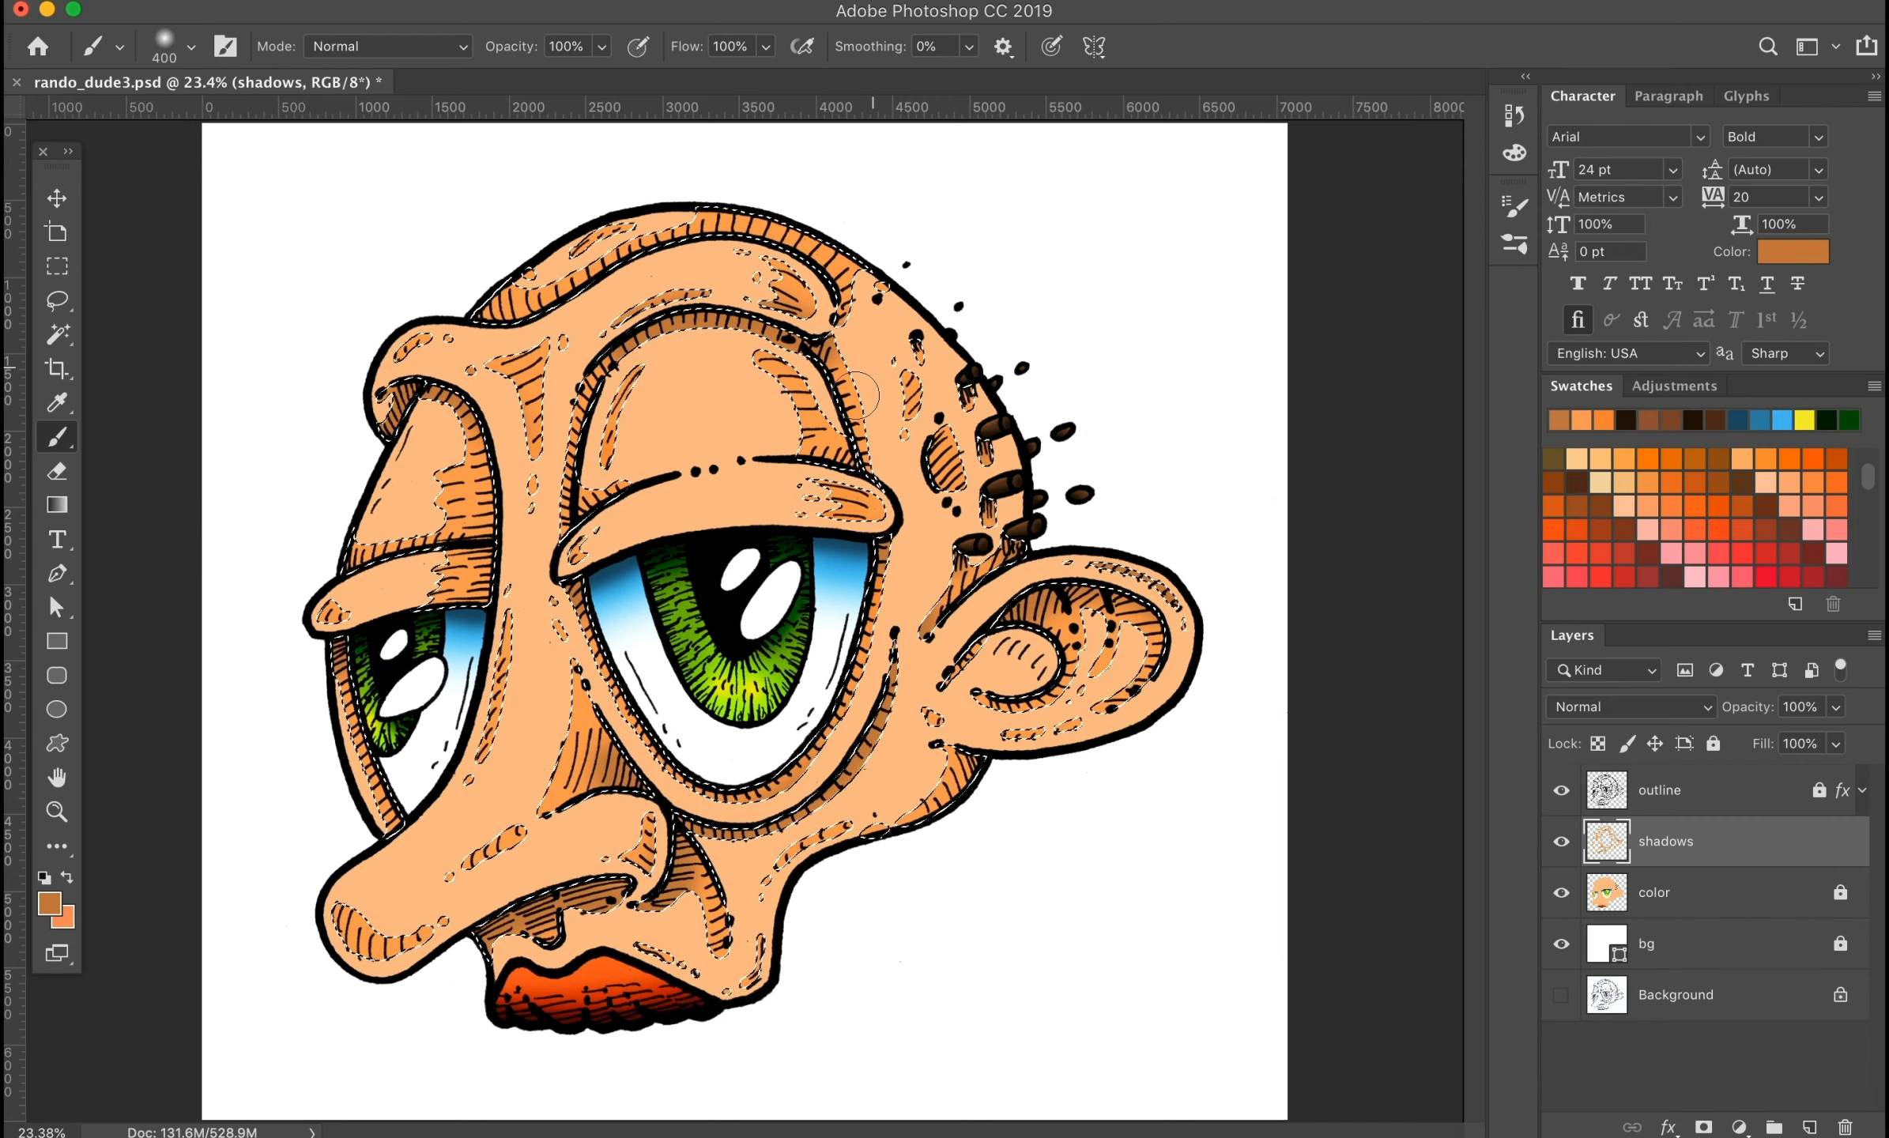
Step: Paint the deepest parts of the selected shadows dark orange d16617, and deselect
{"action": "left_click", "coordinate": [50, 904]}
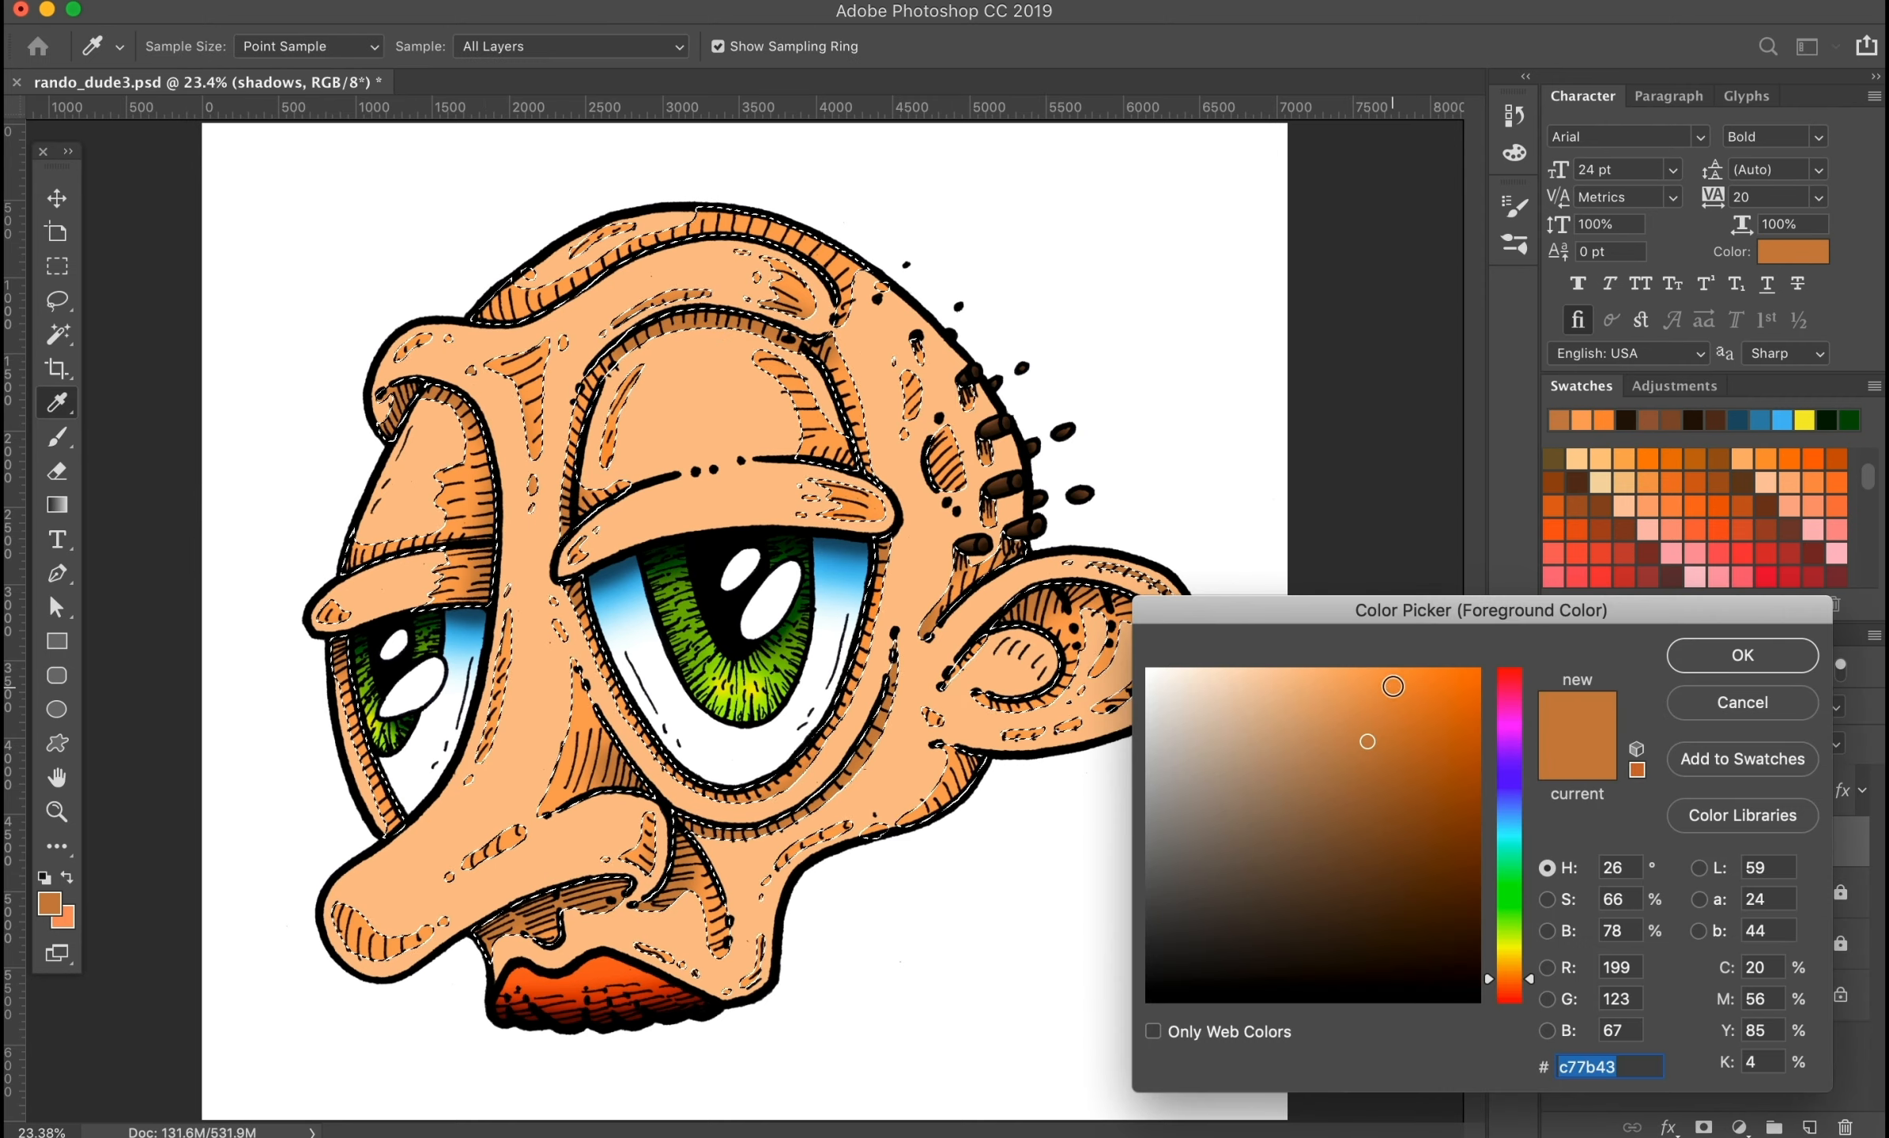
{"action": "left_click", "coordinate": [1443, 671]}
{"action": "key", "text": "Return"}
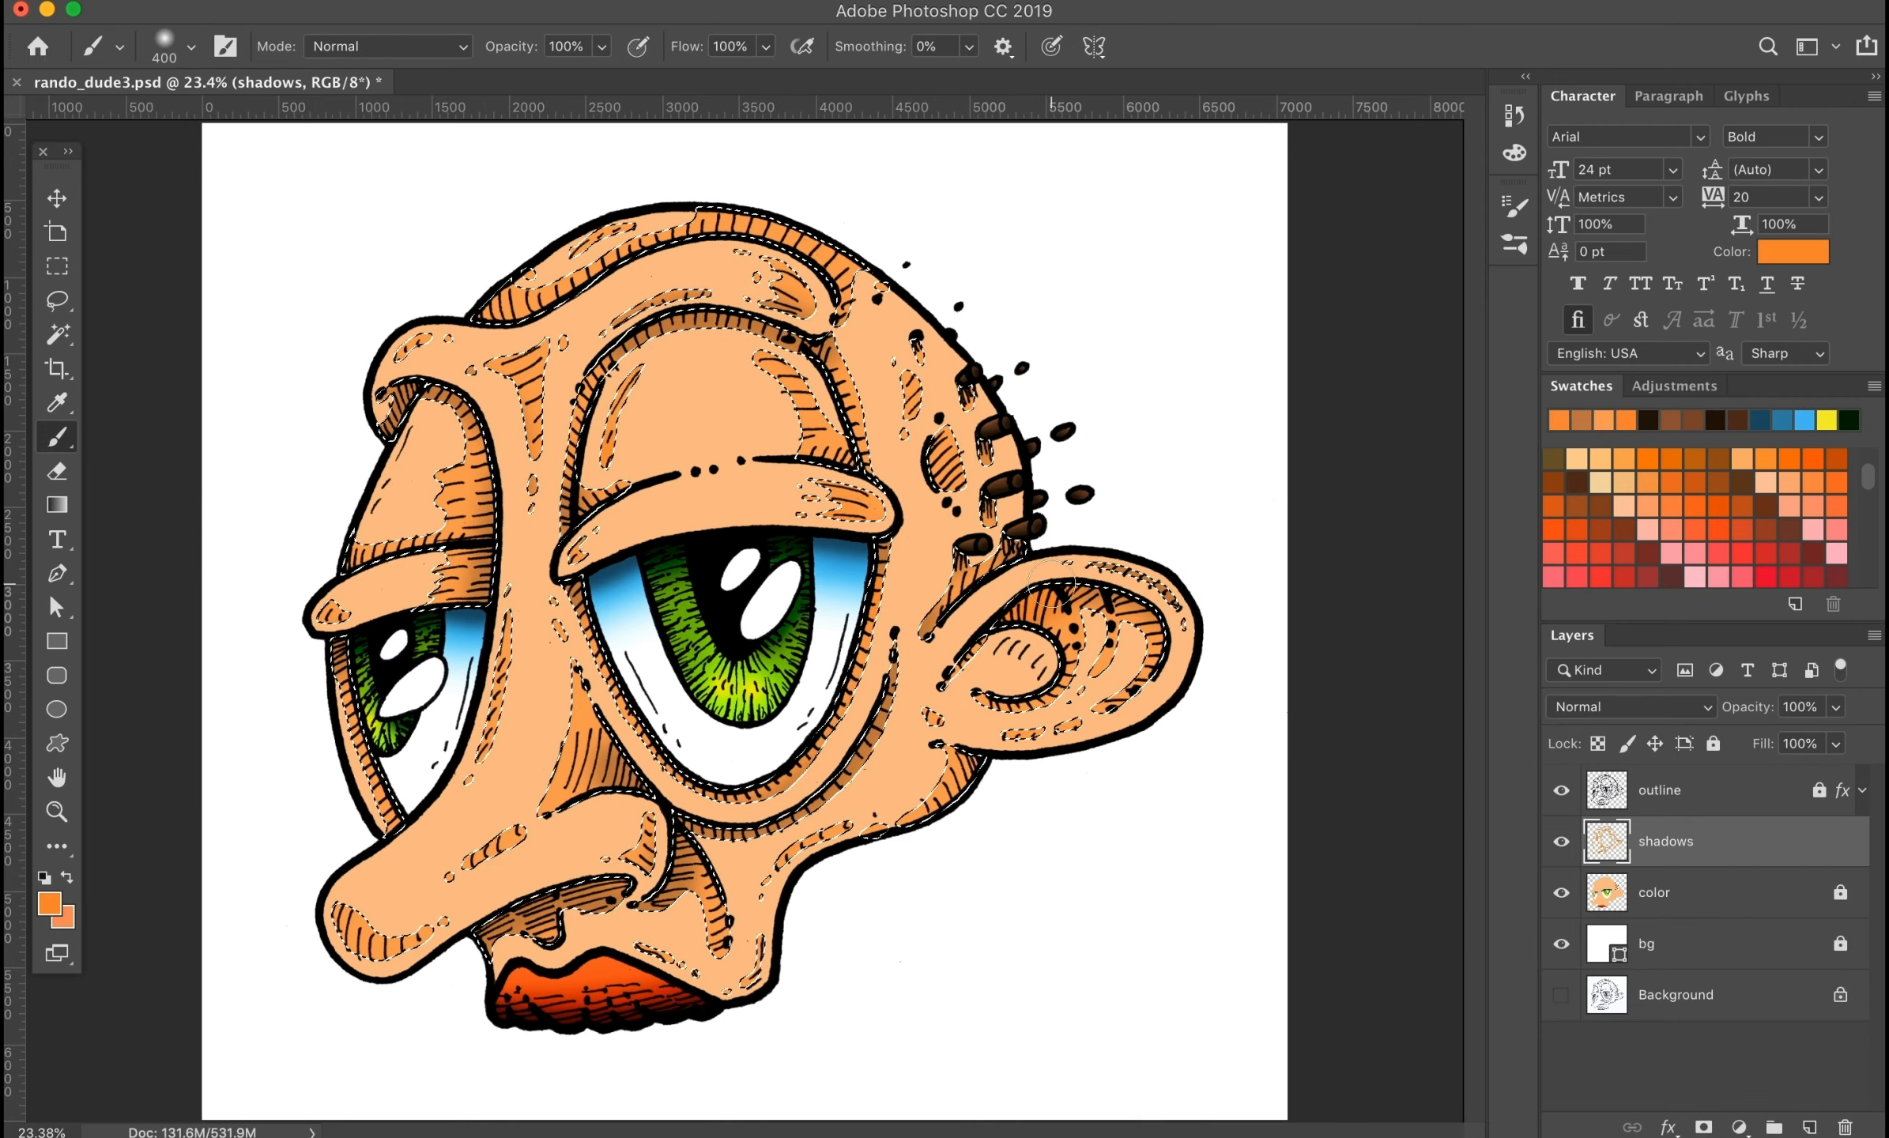
{"action": "left_click", "coordinate": [50, 904]}
{"action": "left_click", "coordinate": [1444, 728]}
{"action": "left_click", "coordinate": [1699, 666]}
{"action": "key", "text": "b"}
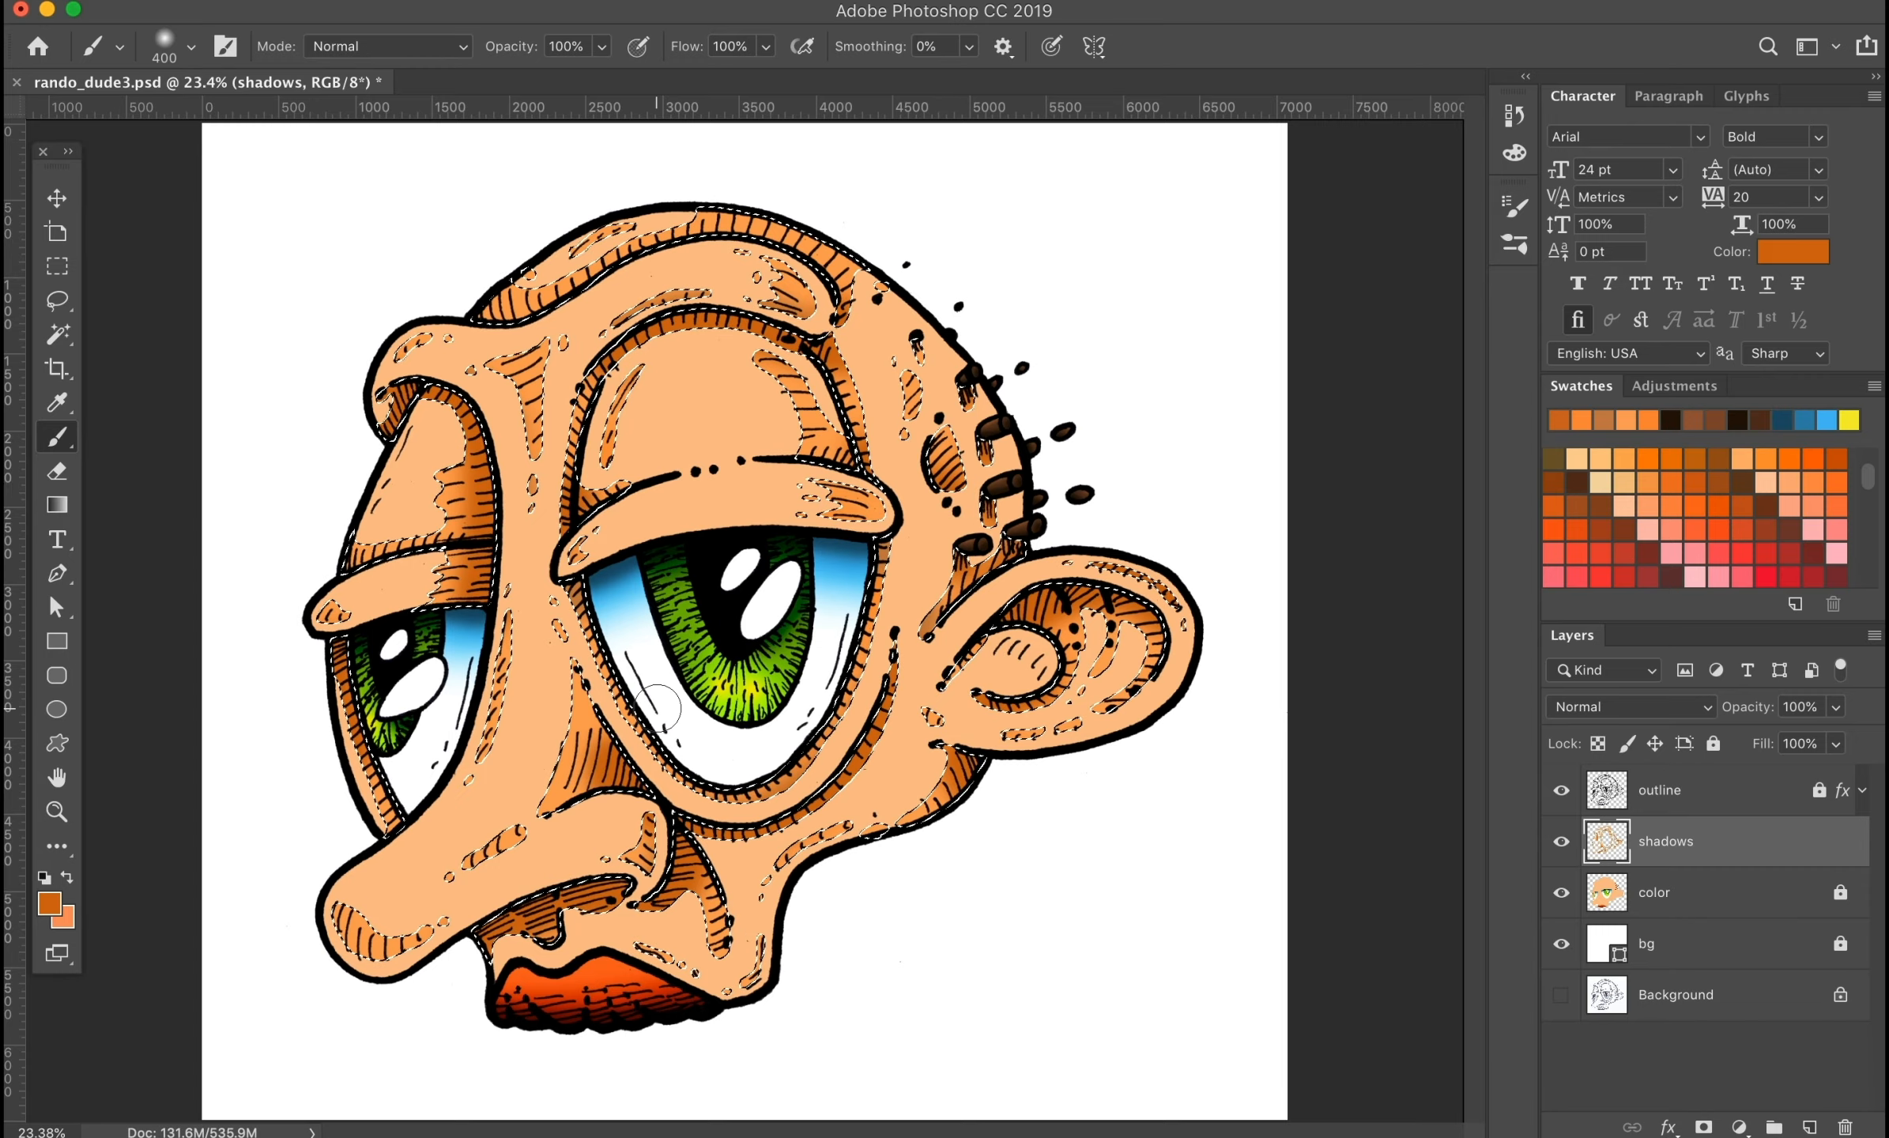
{"action": "left_click_drag", "start_coordinate": [857, 468], "coordinate": [802, 470]}
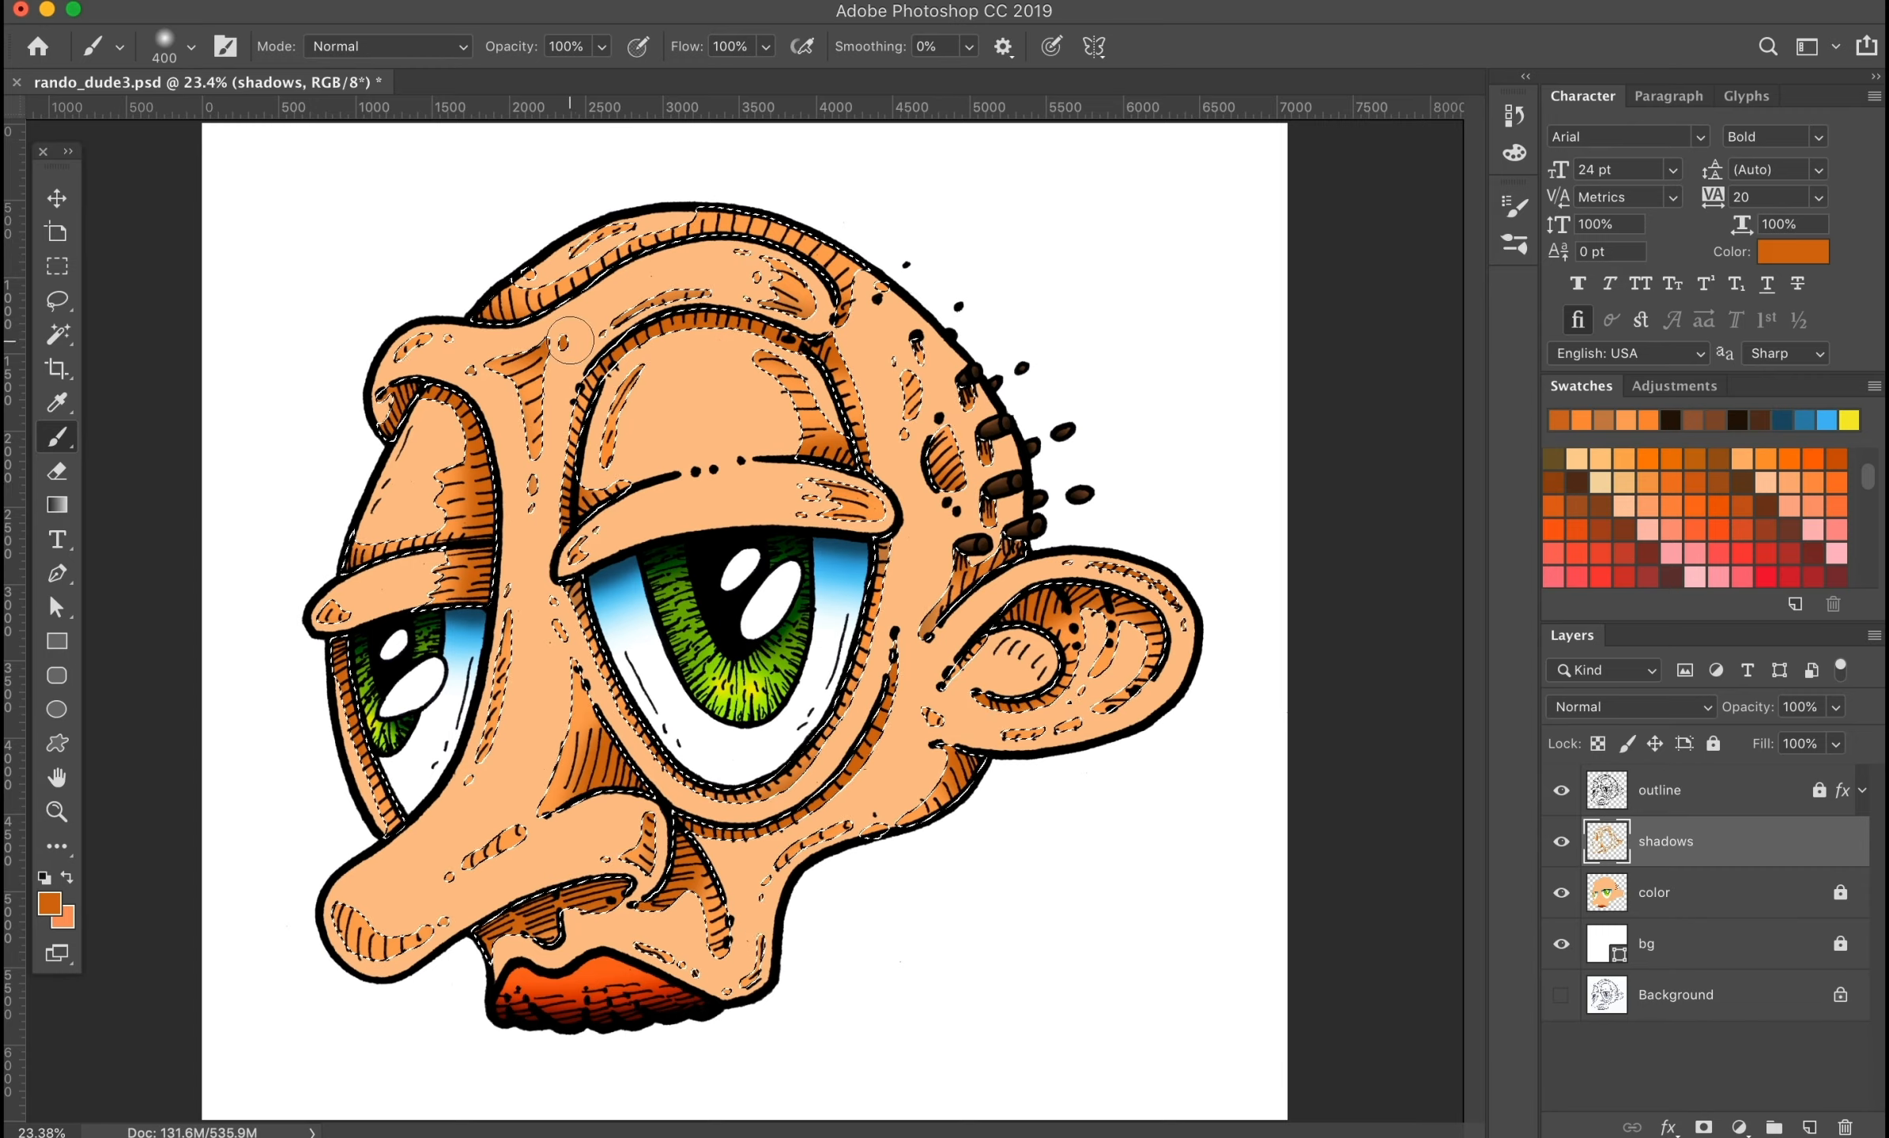
{"action": "key", "text": "ctrl+d"}
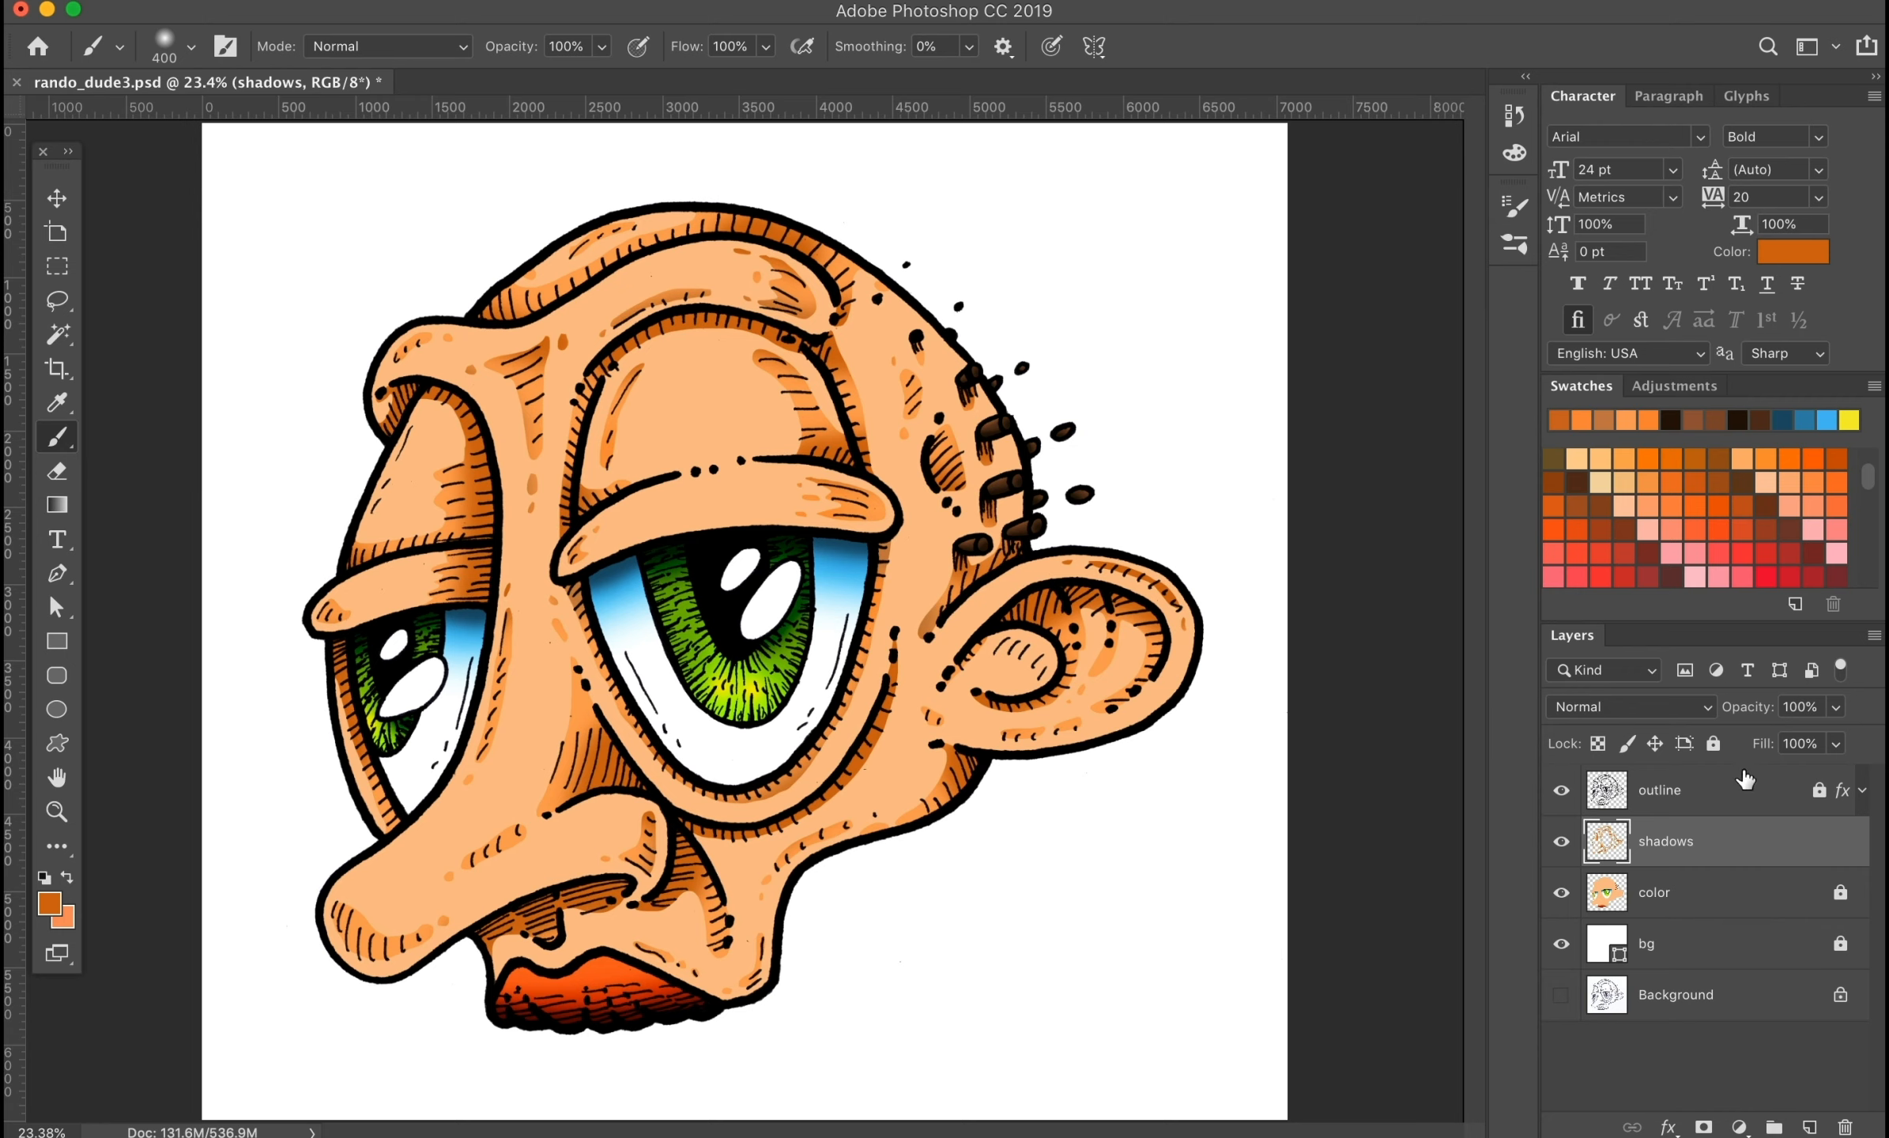
Step: Create a layer named highlights above the shadows layer and set the foreground colour to light peach
{"action": "key", "text": "ctrl+alt+shift+n"}
{"action": "type", "text": "highlights"}
{"action": "key", "text": "Return"}
{"action": "left_click", "coordinate": [49, 904]}
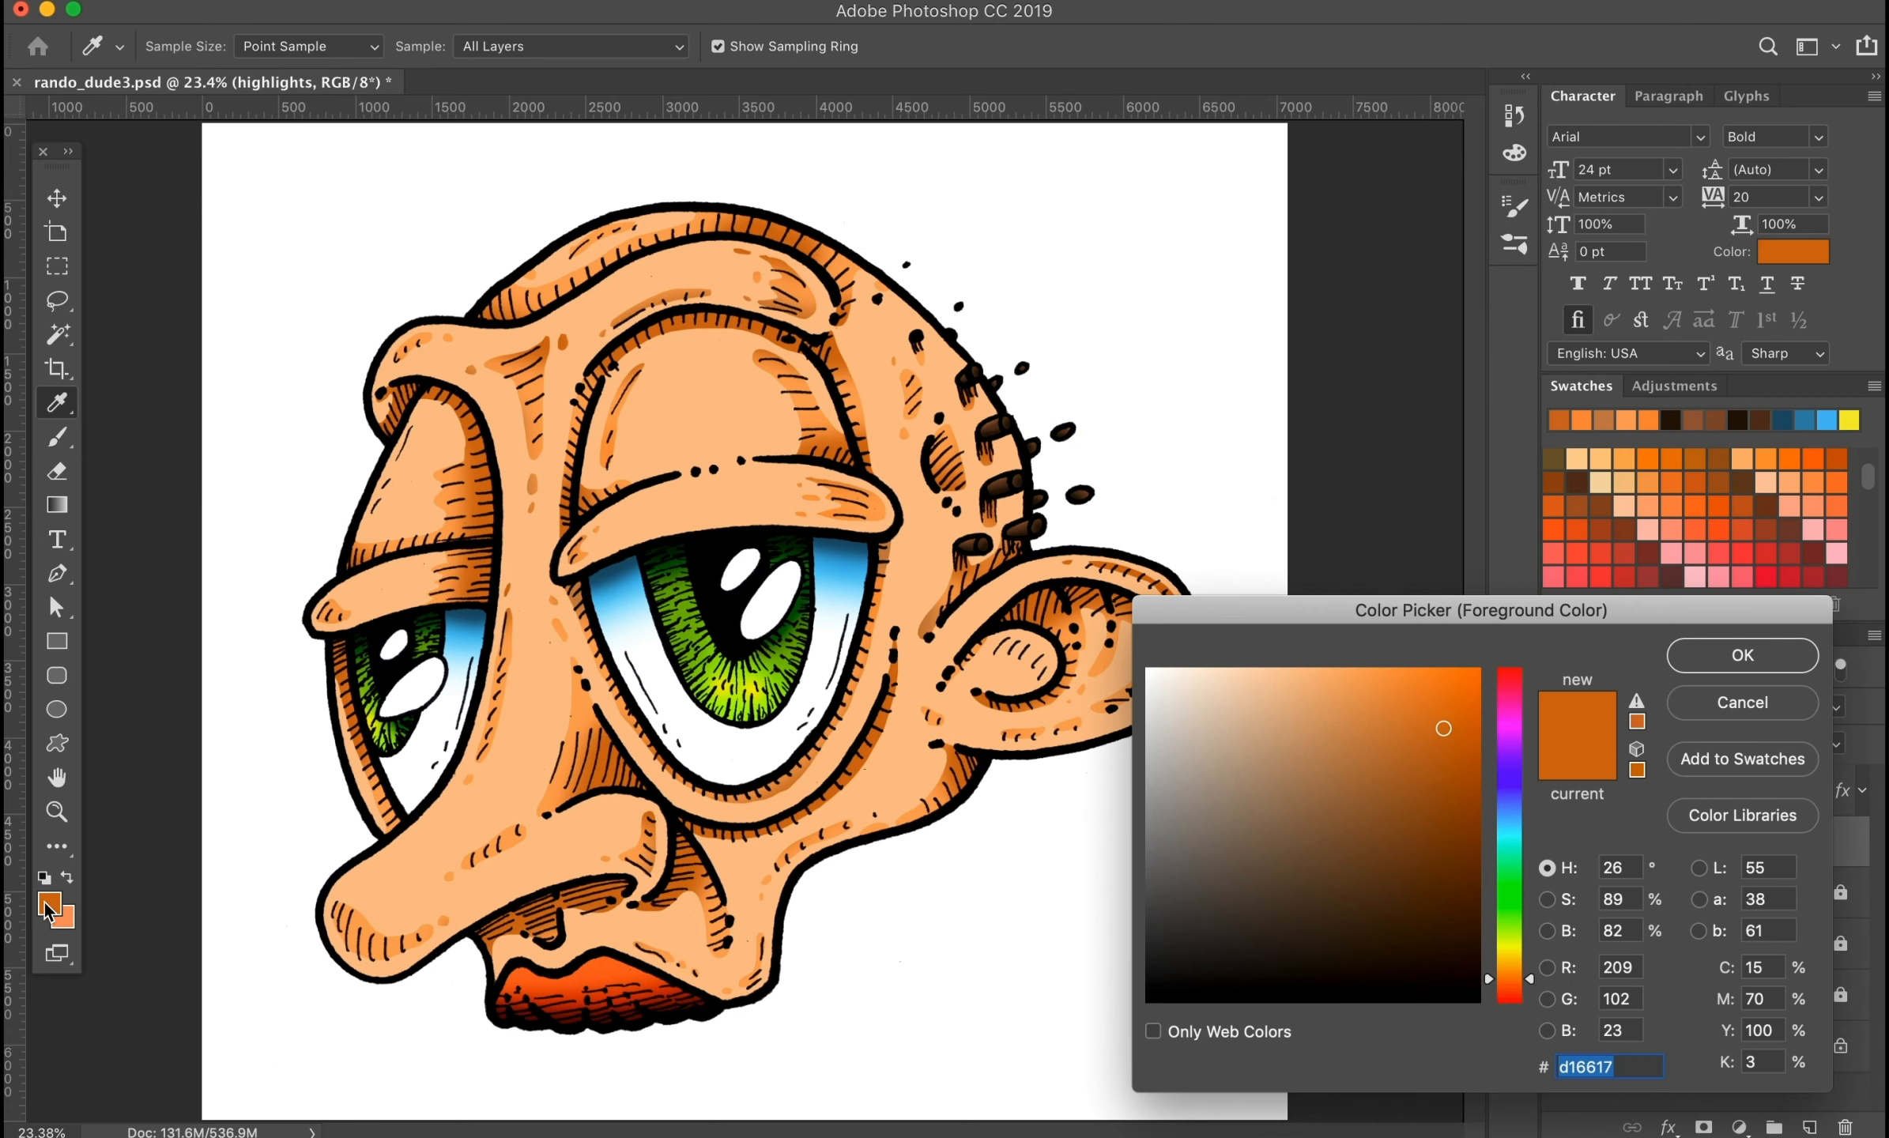
{"action": "left_click_drag", "start_coordinate": [1265, 686], "coordinate": [1232, 664]}
{"action": "left_click", "coordinate": [1742, 656]}
Step: Lock the highlights layer, unlock the shadows layer, and outline the missed hatching inside the ear with the Lasso
{"action": "left_click", "coordinate": [66, 305]}
{"action": "key", "text": "ctrl+plus"}
{"action": "key", "text": "ctrl+plus"}
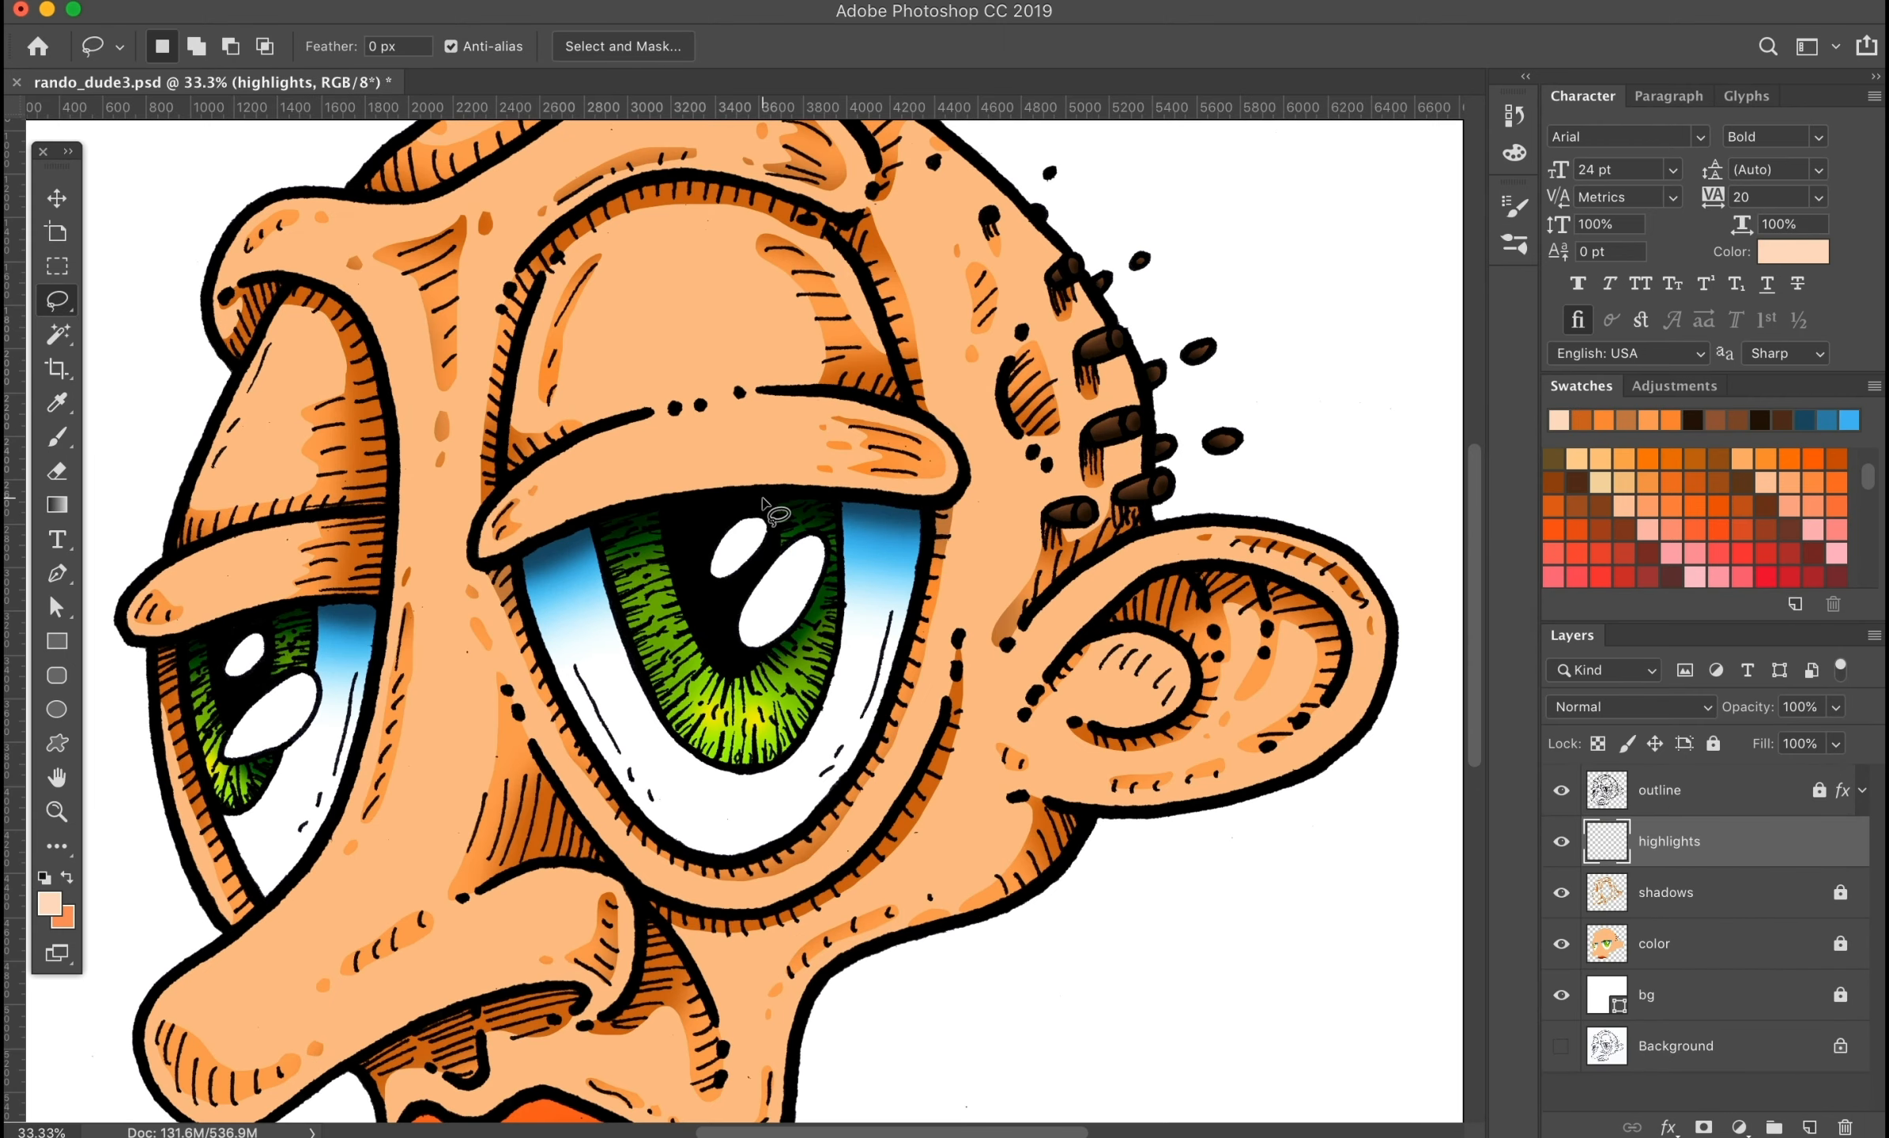
{"action": "left_click", "coordinate": [1713, 744]}
{"action": "left_click", "coordinate": [1709, 893]}
{"action": "left_click", "coordinate": [1712, 743]}
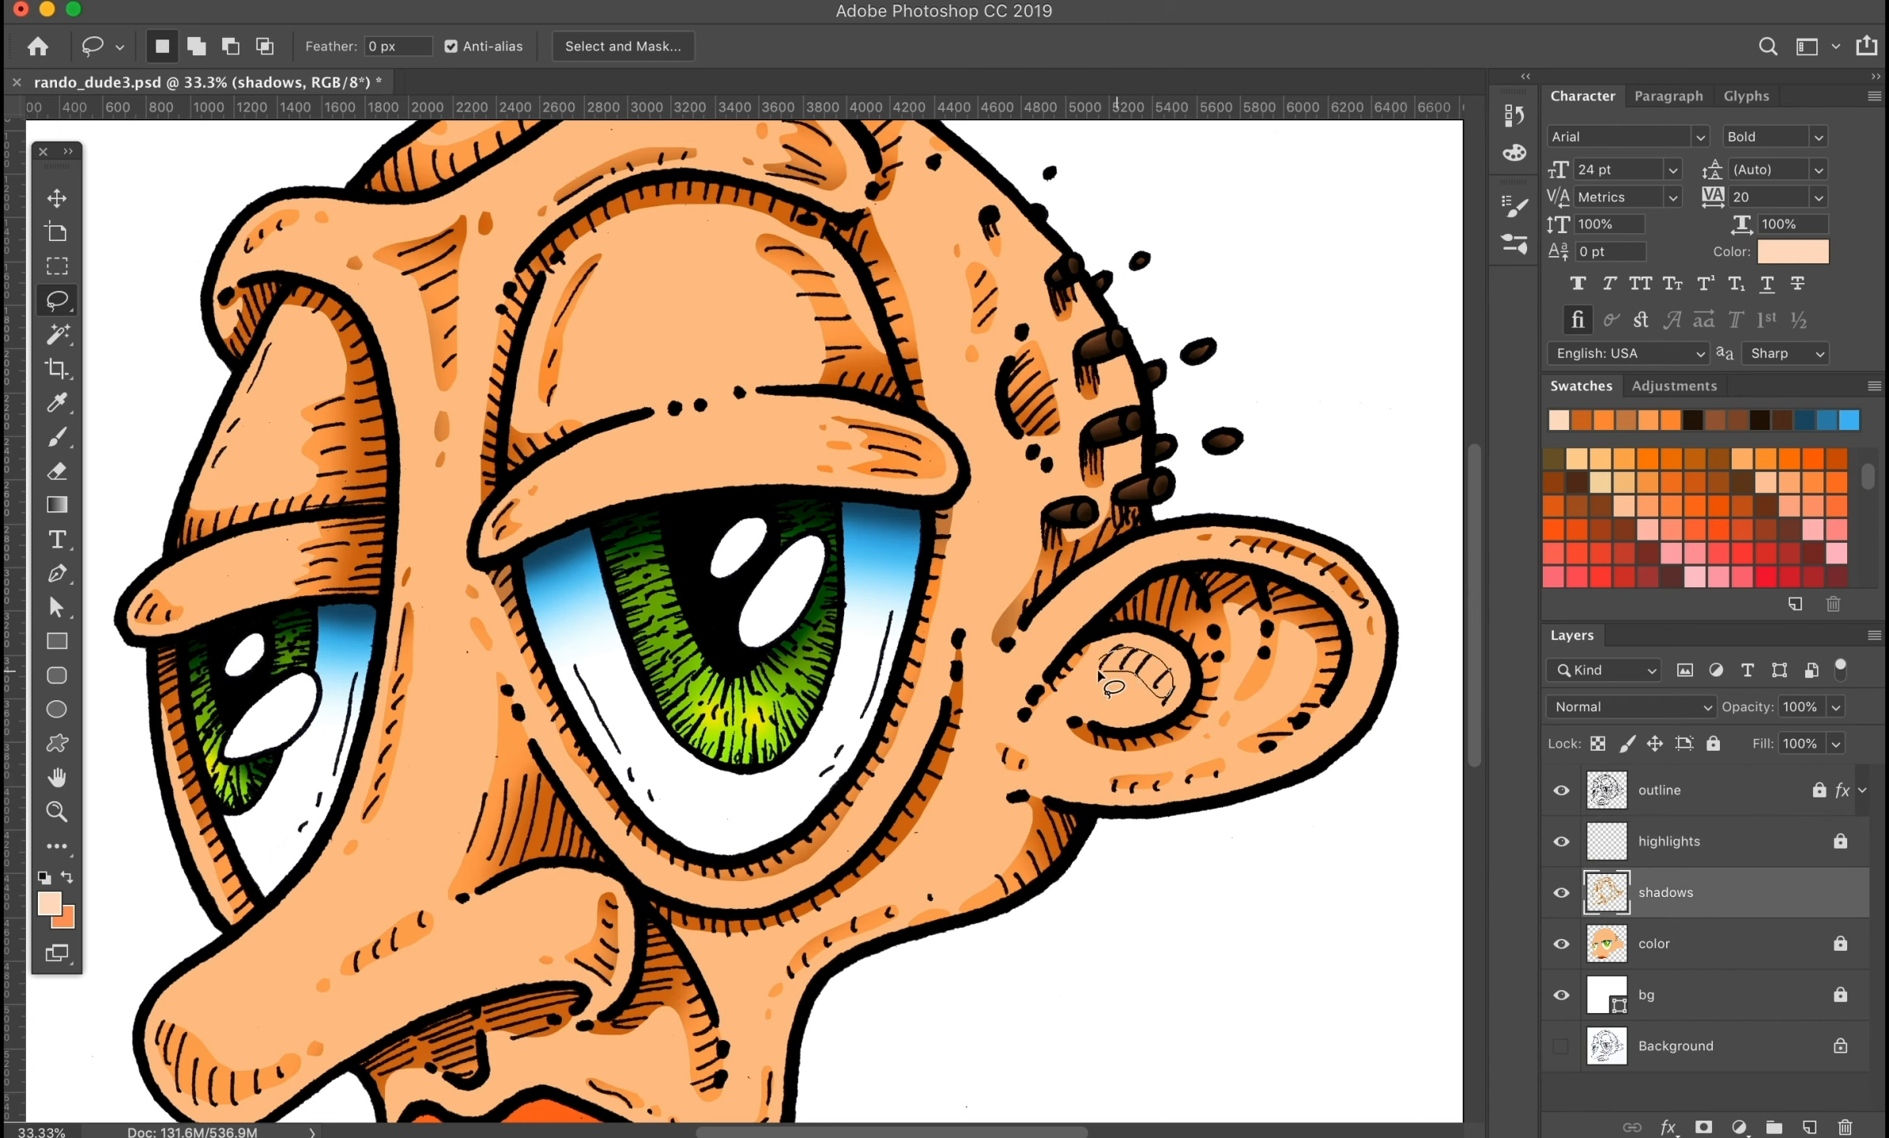
Step: Colour the selected inner-ear hatching with a medium orange on the shadows layer
{"action": "left_click", "coordinate": [49, 903]}
{"action": "left_click", "coordinate": [1035, 846]}
{"action": "left_click", "coordinate": [1742, 655]}
{"action": "key", "text": "b"}
{"action": "key", "text": "alt+BackSpace"}
Step: Lock the shadows layer, unlock the highlights layer, and set the foreground colour to light peach
{"action": "left_click", "coordinate": [62, 303]}
{"action": "left_click", "coordinate": [1713, 743]}
{"action": "left_click", "coordinate": [1840, 842]}
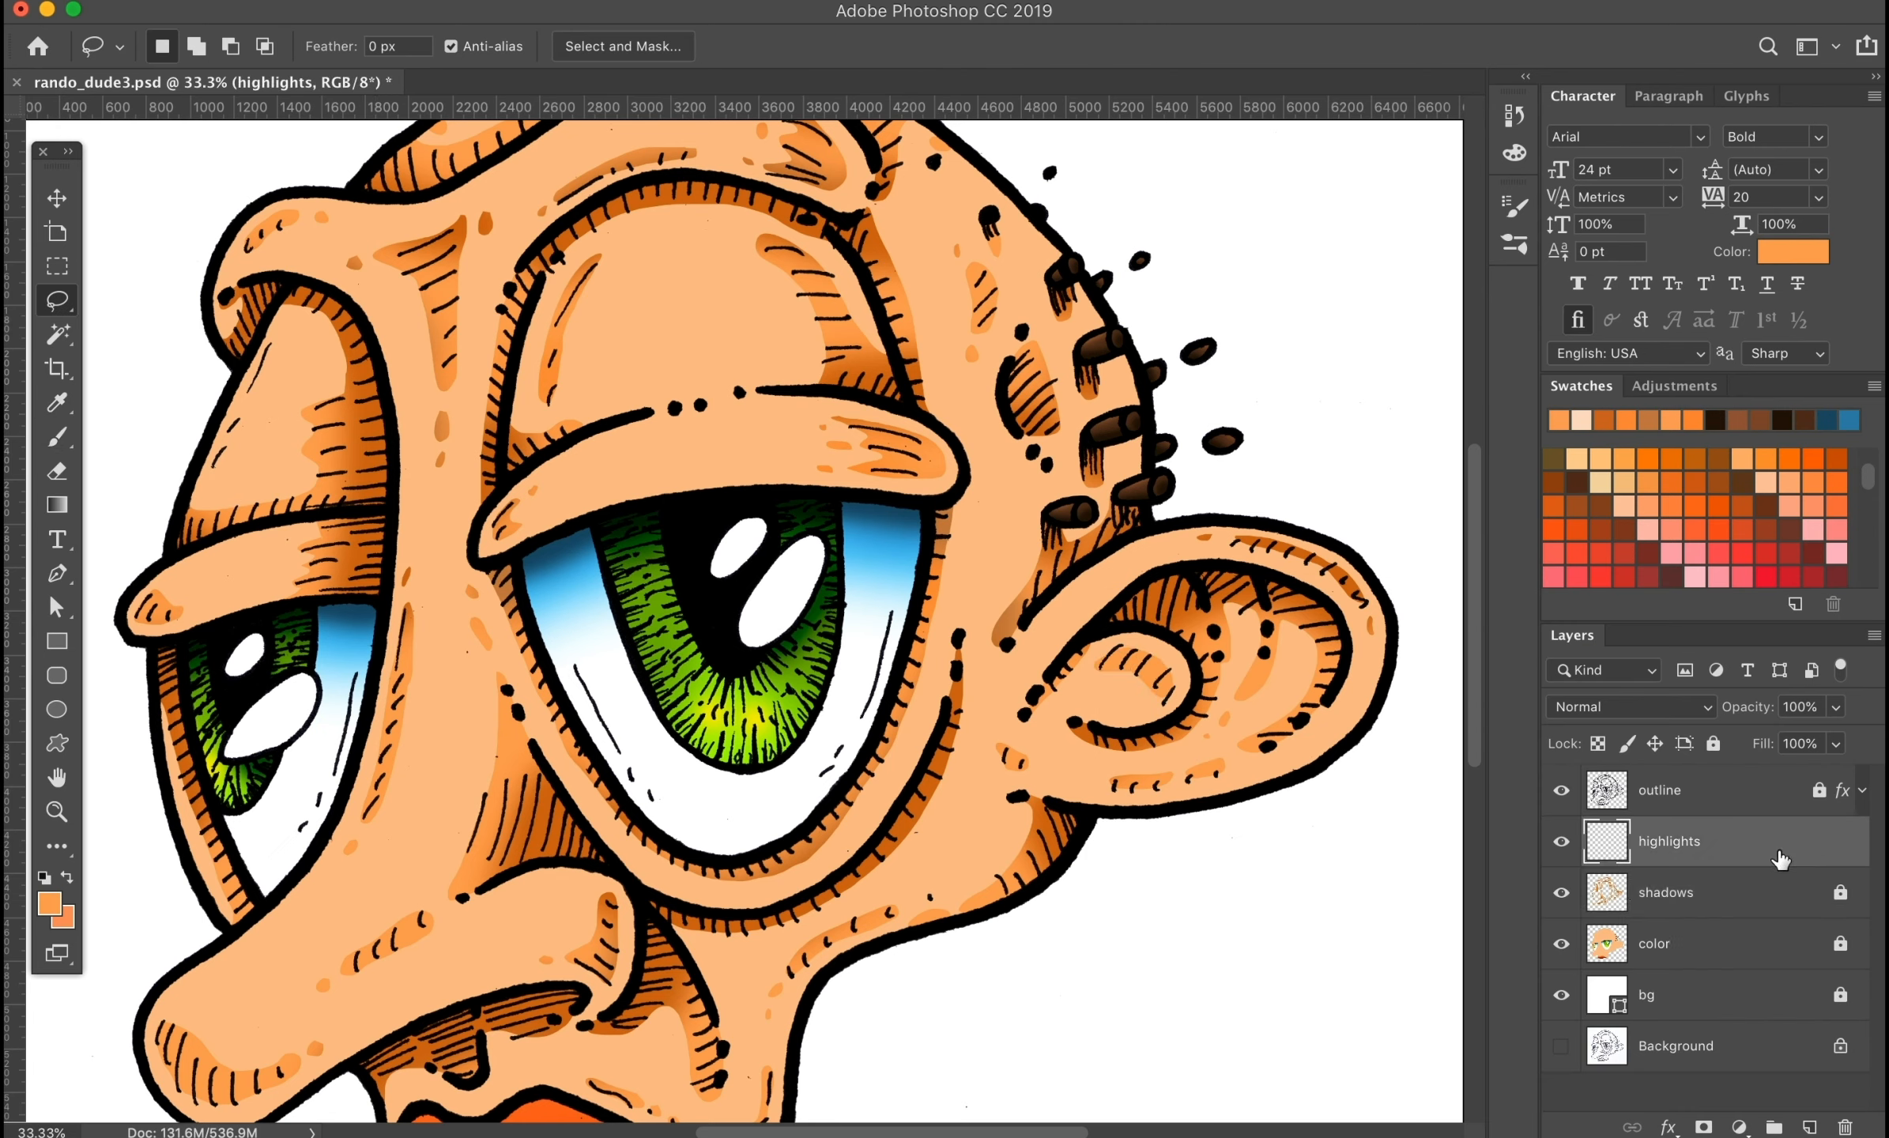
{"action": "left_click", "coordinate": [49, 903]}
{"action": "left_click_drag", "start_coordinate": [1280, 686], "coordinate": [1243, 669]}
{"action": "key", "text": "Return"}
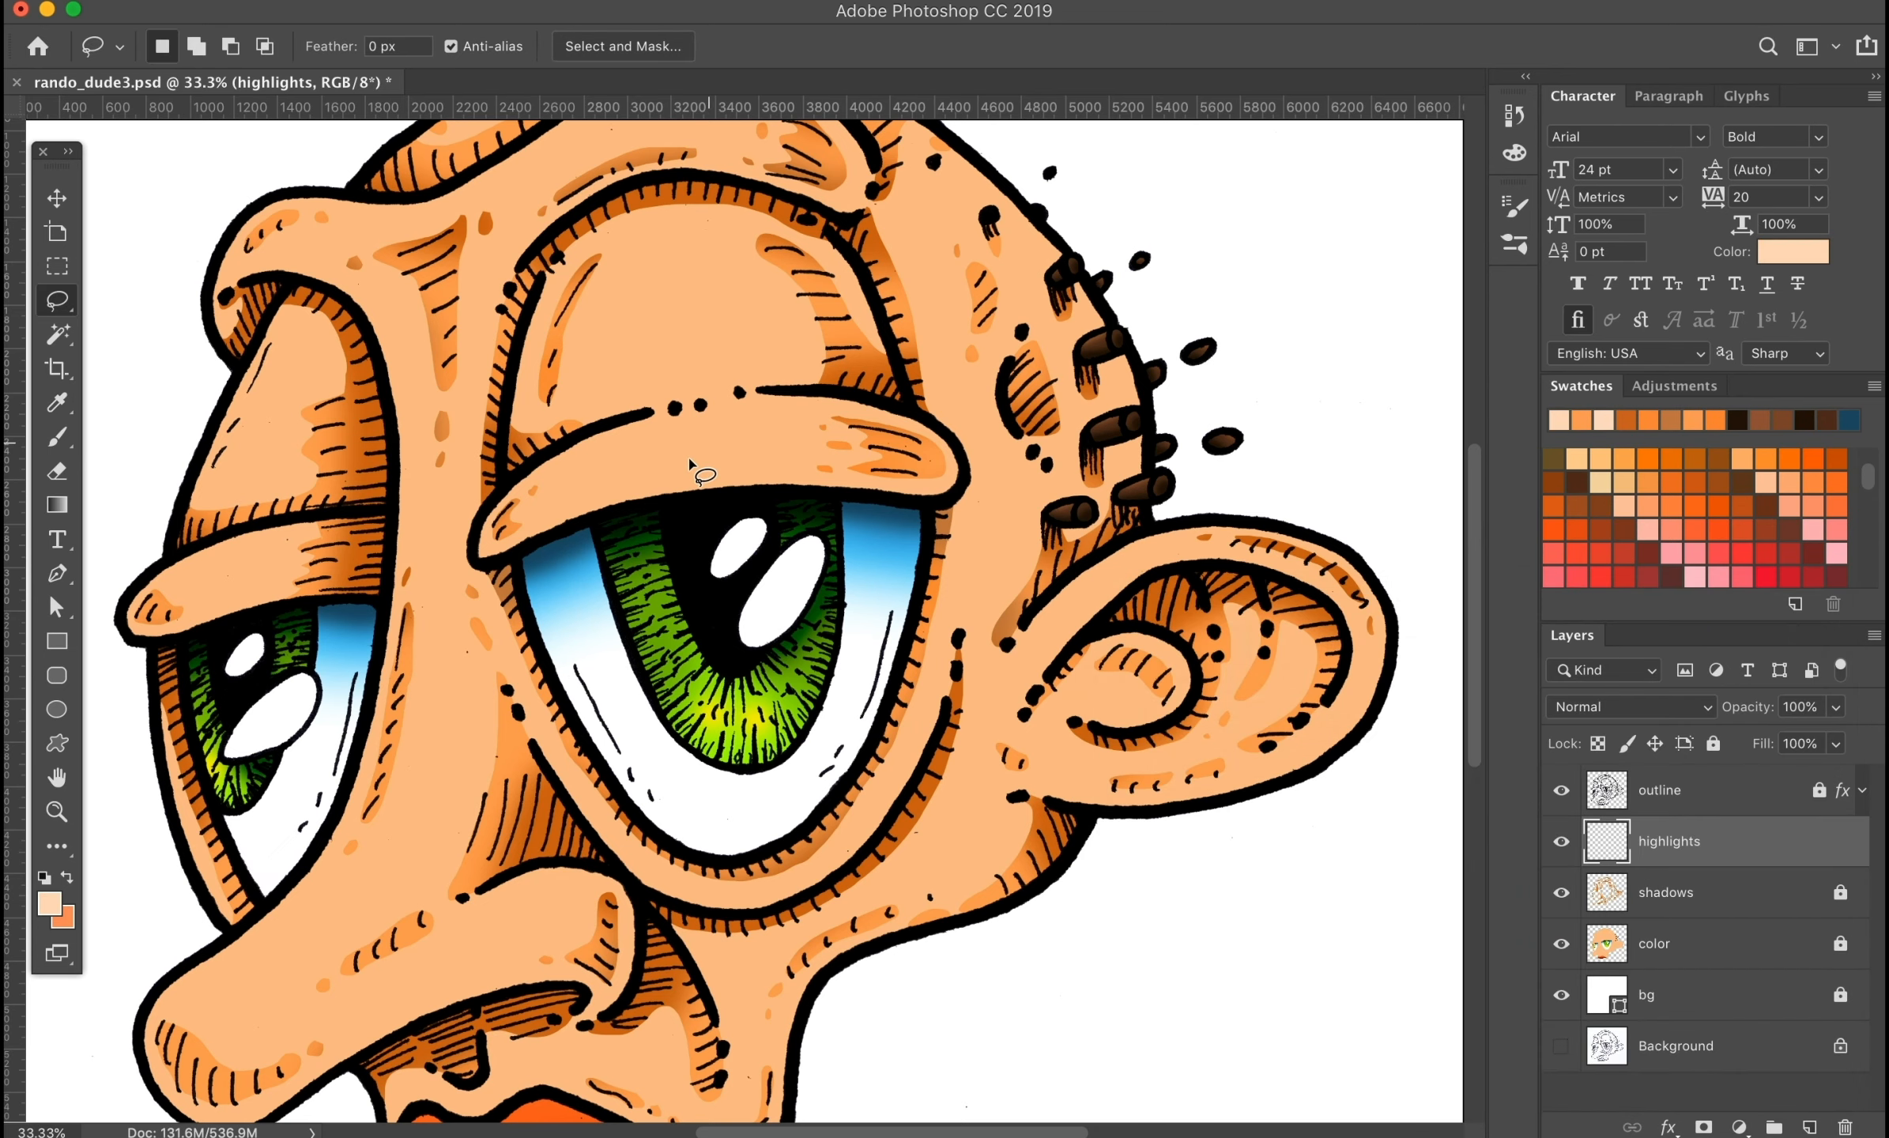
Step: Outline highlight shapes with the Lasso on the right eye's heavy lid and the brow area above it
{"action": "left_click_drag", "start_coordinate": [757, 455], "coordinate": [708, 475]}
{"action": "left_click_drag", "start_coordinate": [582, 459], "coordinate": [586, 458]}
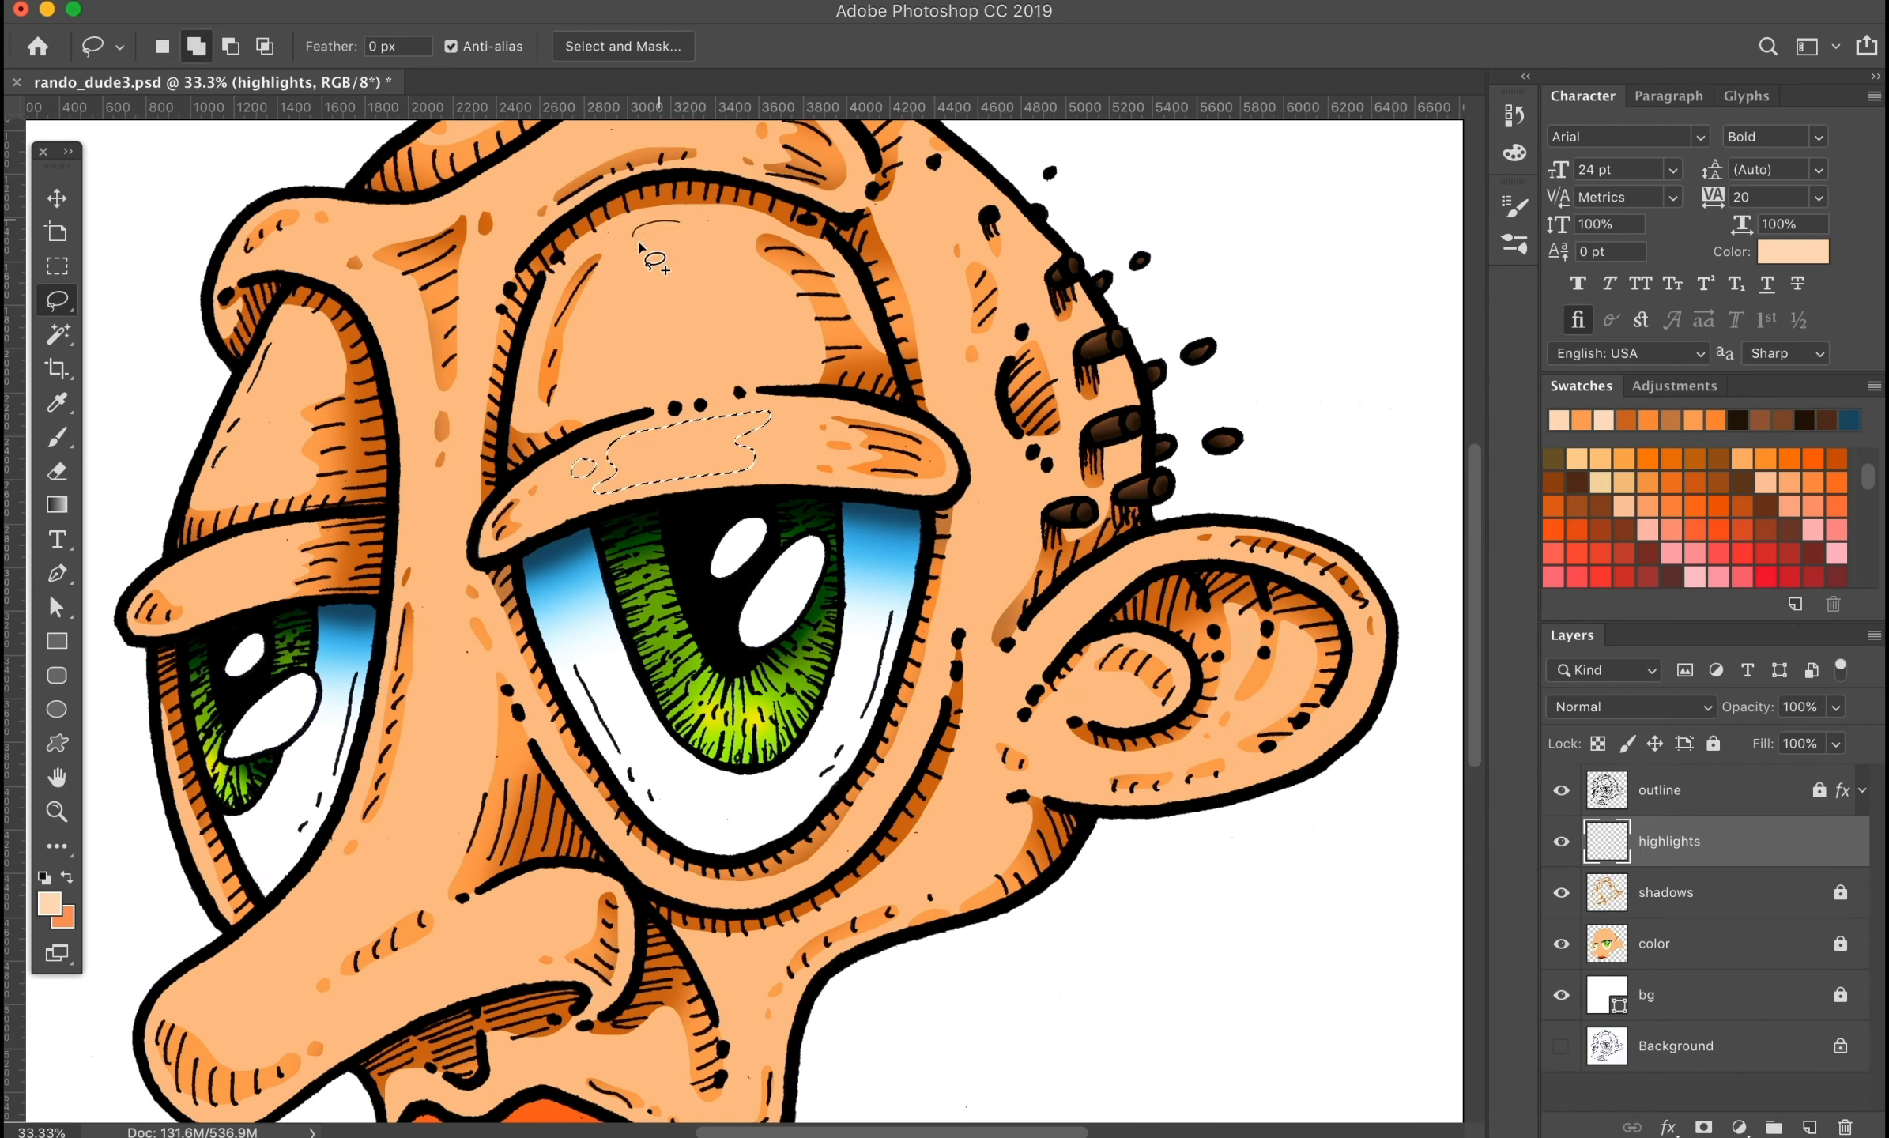
{"action": "mouse_move", "coordinate": [637, 240]}
{"action": "left_mouse_down"}
{"action": "mouse_move", "coordinate": [686, 283]}
{"action": "mouse_move", "coordinate": [636, 236]}
{"action": "left_mouse_up"}
{"action": "mouse_move", "coordinate": [622, 325]}
{"action": "left_mouse_down"}
{"action": "mouse_move", "coordinate": [612, 344]}
{"action": "mouse_move", "coordinate": [624, 325]}
{"action": "left_mouse_up"}
{"action": "left_click_drag", "start_coordinate": [630, 258], "coordinate": [632, 260]}
{"action": "left_click_drag", "start_coordinate": [720, 251], "coordinate": [720, 251]}
{"action": "left_click_drag", "start_coordinate": [785, 353], "coordinate": [787, 354]}
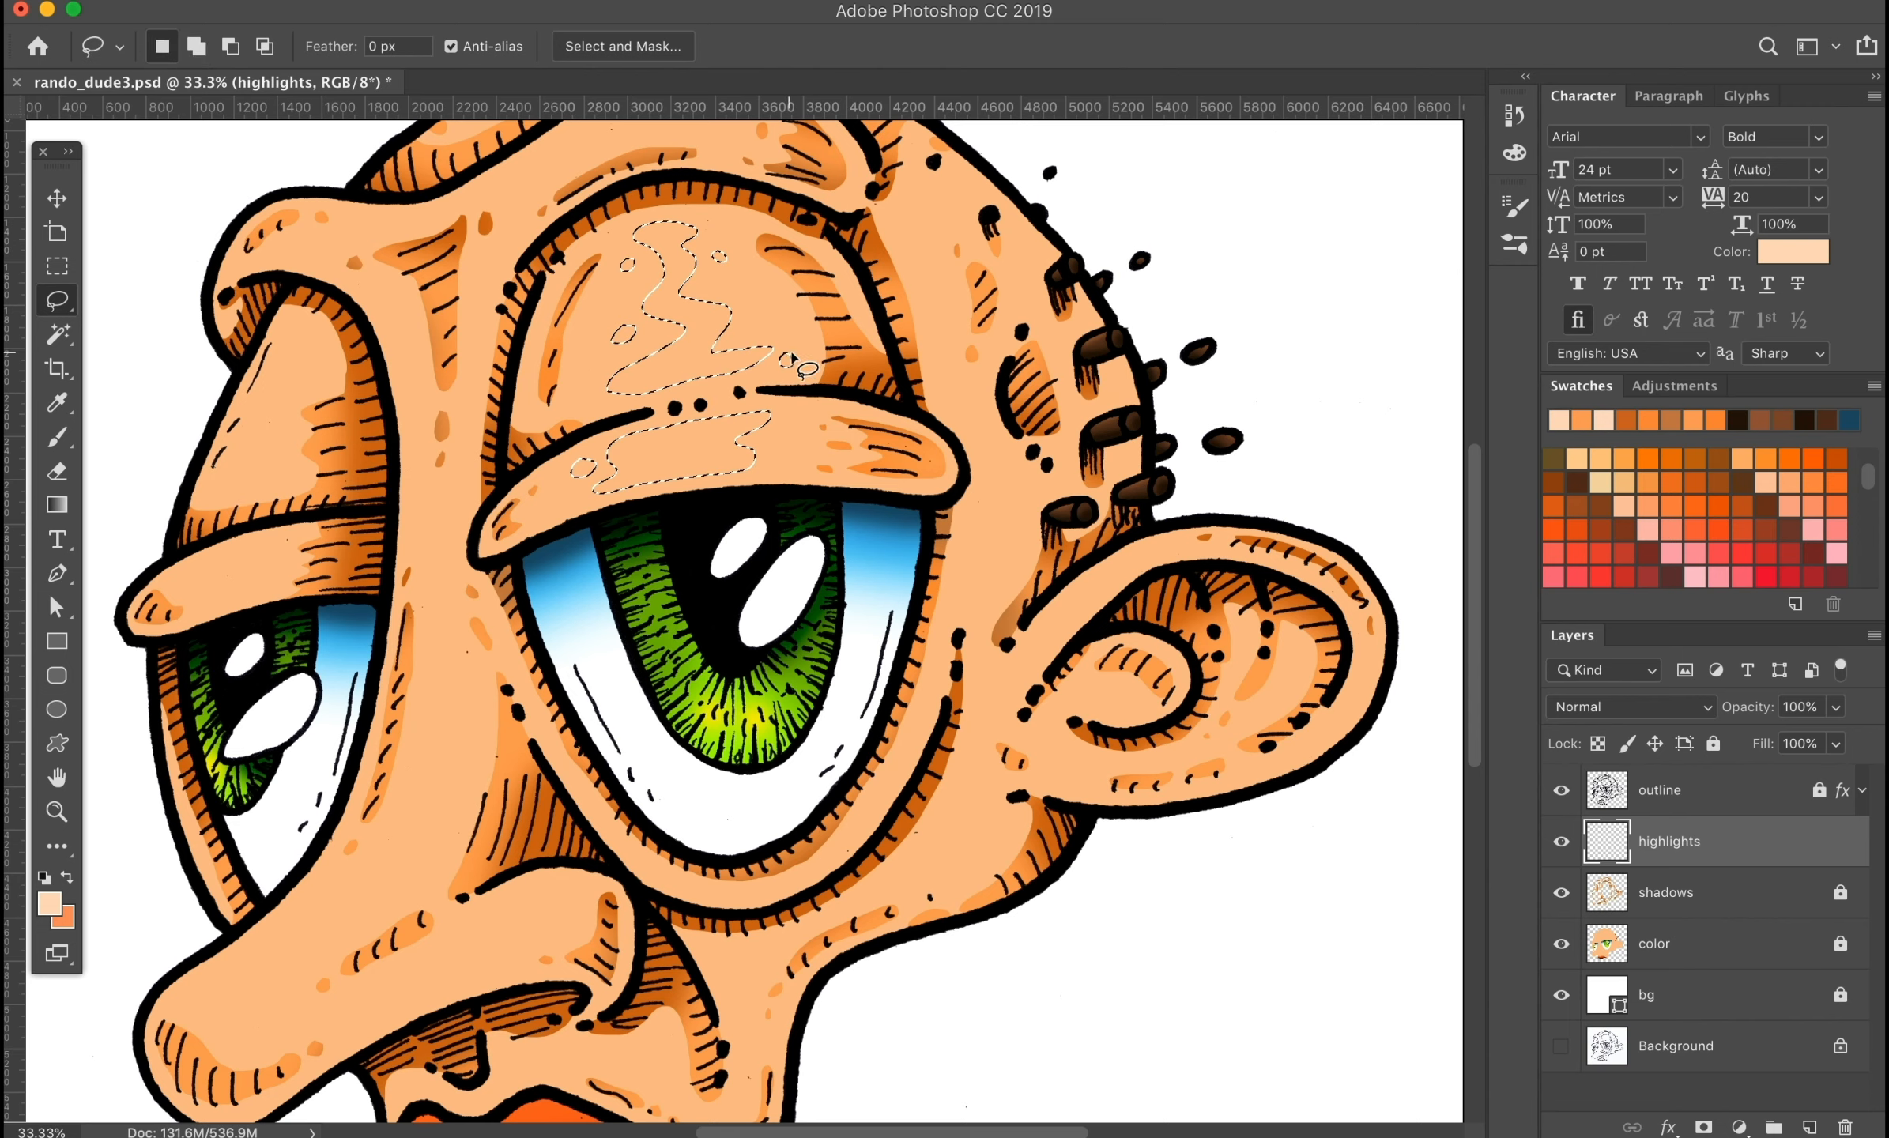
Step: Add highlight shapes on the left eye's lid and the brow area above it to the selection
{"action": "mouse_move", "coordinate": [247, 546]}
{"action": "left_mouse_down"}
{"action": "mouse_move", "coordinate": [207, 563]}
{"action": "mouse_move", "coordinate": [246, 547]}
{"action": "left_mouse_up"}
{"action": "left_click_drag", "start_coordinate": [200, 577], "coordinate": [197, 578]}
{"action": "left_click_drag", "start_coordinate": [296, 349], "coordinate": [301, 347]}
{"action": "mouse_move", "coordinate": [289, 332]}
{"action": "left_mouse_down"}
{"action": "mouse_move", "coordinate": [260, 437]}
{"action": "mouse_move", "coordinate": [263, 343]}
{"action": "mouse_move", "coordinate": [287, 332]}
{"action": "left_mouse_up"}
{"action": "left_click_drag", "start_coordinate": [276, 476], "coordinate": [275, 473]}
Step: Add highlight shapes on the forehead fold and the left brow bulge to the selection
{"action": "left_click_drag", "start_coordinate": [467, 482], "coordinate": [467, 762]}
{"action": "mouse_move", "coordinate": [644, 389]}
{"action": "left_mouse_down"}
{"action": "mouse_move", "coordinate": [632, 405]}
{"action": "mouse_move", "coordinate": [646, 388]}
{"action": "left_mouse_up"}
{"action": "left_click_drag", "start_coordinate": [529, 455], "coordinate": [531, 457]}
{"action": "left_click_drag", "start_coordinate": [379, 498], "coordinate": [323, 517]}
Step: Add highlight shapes on the ear's front rim and down the nose bridge between the eyes to the selection
{"action": "left_click_drag", "start_coordinate": [443, 793], "coordinate": [645, 447]}
{"action": "left_click_drag", "start_coordinate": [1307, 518], "coordinate": [1301, 517]}
{"action": "left_click_drag", "start_coordinate": [1223, 594], "coordinate": [1220, 595]}
{"action": "left_click_drag", "start_coordinate": [638, 608], "coordinate": [615, 757]}
{"action": "left_click_drag", "start_coordinate": [638, 596], "coordinate": [639, 607]}
{"action": "left_click_drag", "start_coordinate": [638, 519], "coordinate": [636, 483]}
Step: Add highlight shapes along the top of the nose and on the nostril wing to the selection
{"action": "mouse_move", "coordinate": [500, 872]}
{"action": "left_mouse_down"}
{"action": "mouse_move", "coordinate": [401, 931]}
{"action": "mouse_move", "coordinate": [500, 876]}
{"action": "left_mouse_up"}
{"action": "left_click_drag", "start_coordinate": [520, 835], "coordinate": [521, 836]}
{"action": "left_click_drag", "start_coordinate": [776, 829], "coordinate": [778, 830]}
{"action": "left_click_drag", "start_coordinate": [652, 874], "coordinate": [654, 876]}
Step: Add highlight shapes on the upper lip, the chin and the cheek below the right eye to the selection
{"action": "left_click_drag", "start_coordinate": [704, 1015], "coordinate": [706, 1013]}
{"action": "left_click_drag", "start_coordinate": [696, 1021], "coordinate": [629, 1022]}
{"action": "mouse_move", "coordinate": [869, 969]}
{"action": "left_mouse_down"}
{"action": "mouse_move", "coordinate": [837, 1001]}
{"action": "mouse_move", "coordinate": [868, 964]}
{"action": "mouse_move", "coordinate": [803, 987]}
{"action": "left_mouse_up"}
{"action": "mouse_move", "coordinate": [908, 890]}
{"action": "left_mouse_down"}
{"action": "mouse_move", "coordinate": [946, 972]}
{"action": "mouse_move", "coordinate": [909, 892]}
{"action": "left_mouse_up"}
{"action": "mouse_move", "coordinate": [941, 1021]}
{"action": "left_mouse_down"}
{"action": "mouse_move", "coordinate": [936, 1049]}
{"action": "mouse_move", "coordinate": [939, 1022]}
{"action": "left_mouse_up"}
{"action": "mouse_move", "coordinate": [1154, 732]}
{"action": "left_mouse_down"}
{"action": "mouse_move", "coordinate": [1143, 756]}
{"action": "mouse_move", "coordinate": [1170, 724]}
{"action": "left_mouse_up"}
{"action": "left_click_drag", "start_coordinate": [1175, 693], "coordinate": [1176, 695]}
Step: Add a long highlight beside the left brow's inner edge and highlight shapes on the temple to the selection
{"action": "left_click_drag", "start_coordinate": [609, 261], "coordinate": [661, 499]}
{"action": "left_click_drag", "start_coordinate": [654, 563], "coordinate": [669, 585]}
{"action": "left_click_drag", "start_coordinate": [673, 650], "coordinate": [673, 644]}
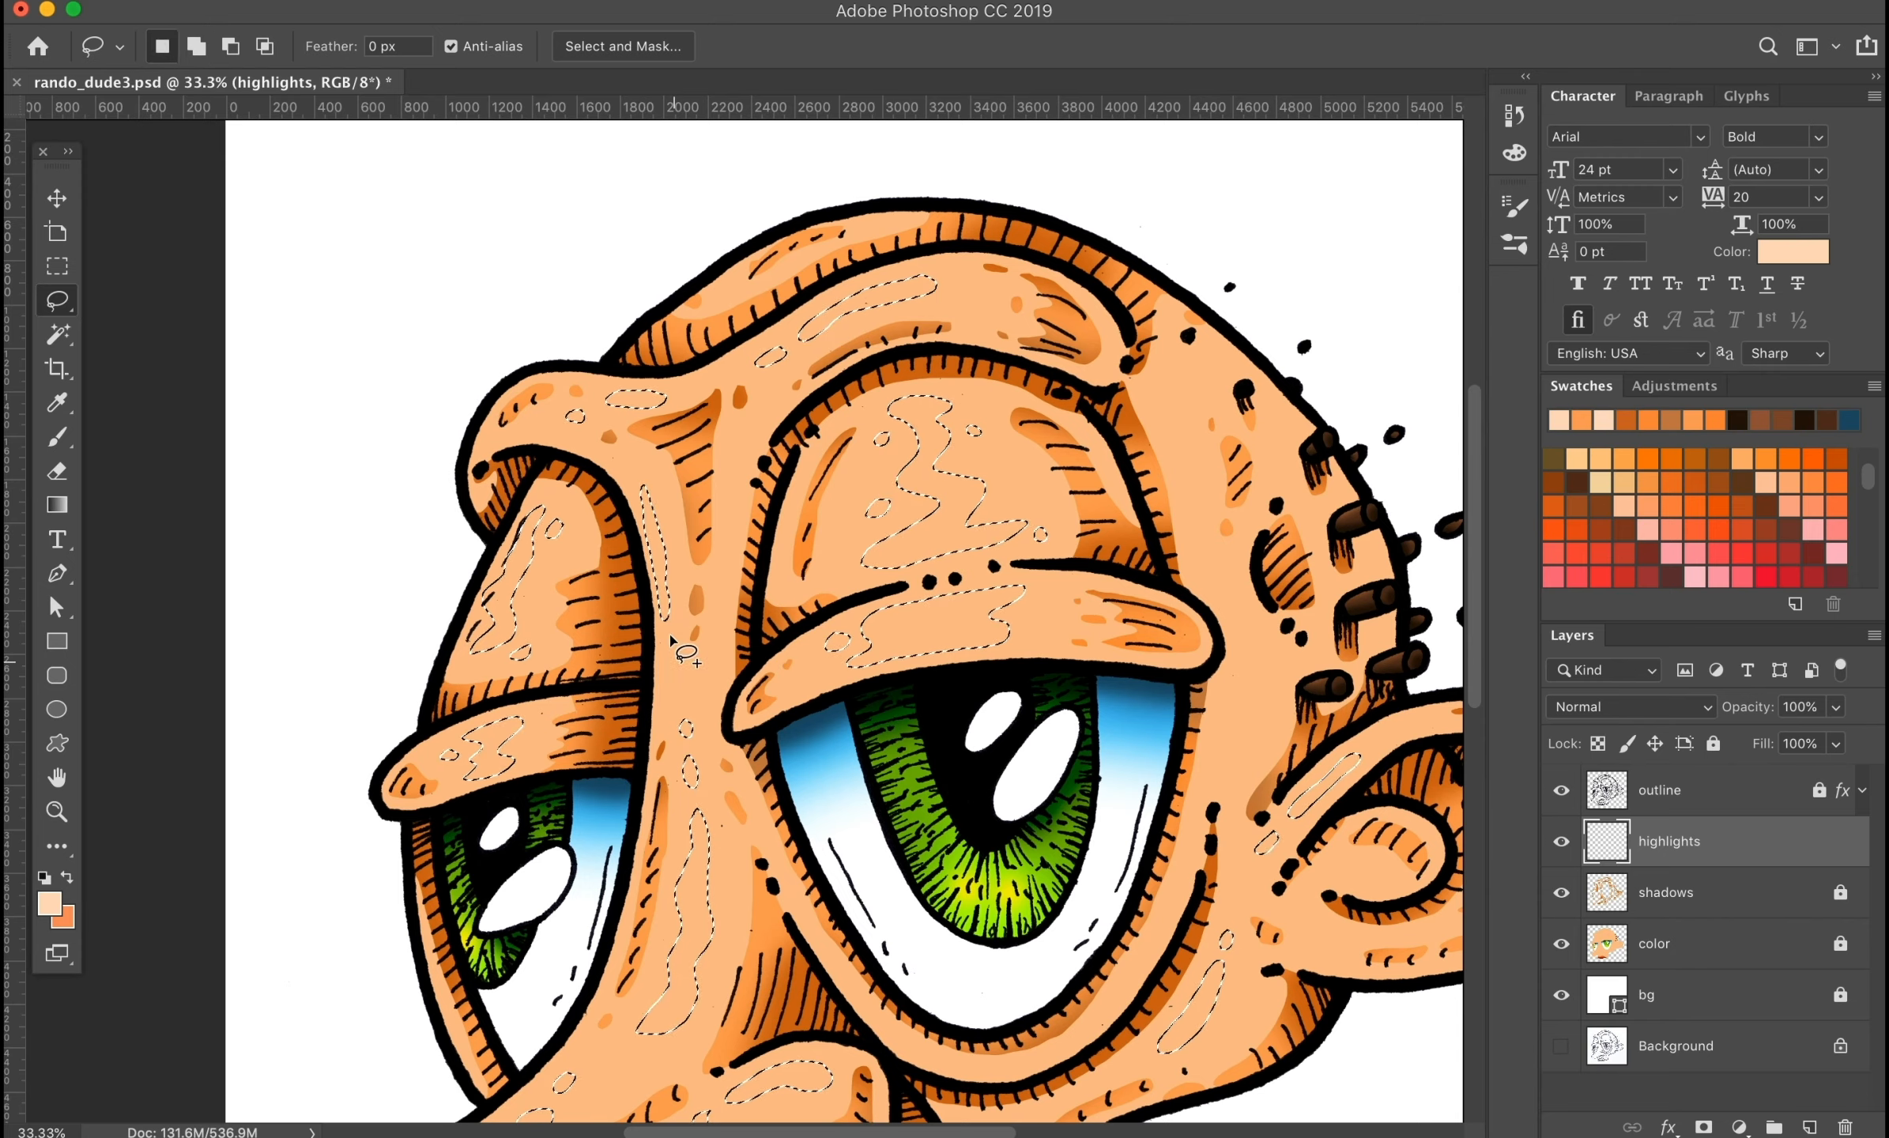
{"action": "left_click_drag", "start_coordinate": [650, 528], "coordinate": [648, 553]}
{"action": "mouse_move", "coordinate": [1177, 390]}
{"action": "left_mouse_down"}
{"action": "mouse_move", "coordinate": [1149, 392]}
{"action": "mouse_move", "coordinate": [1179, 395]}
{"action": "left_mouse_up"}
{"action": "left_click_drag", "start_coordinate": [1187, 467], "coordinate": [1182, 471]}
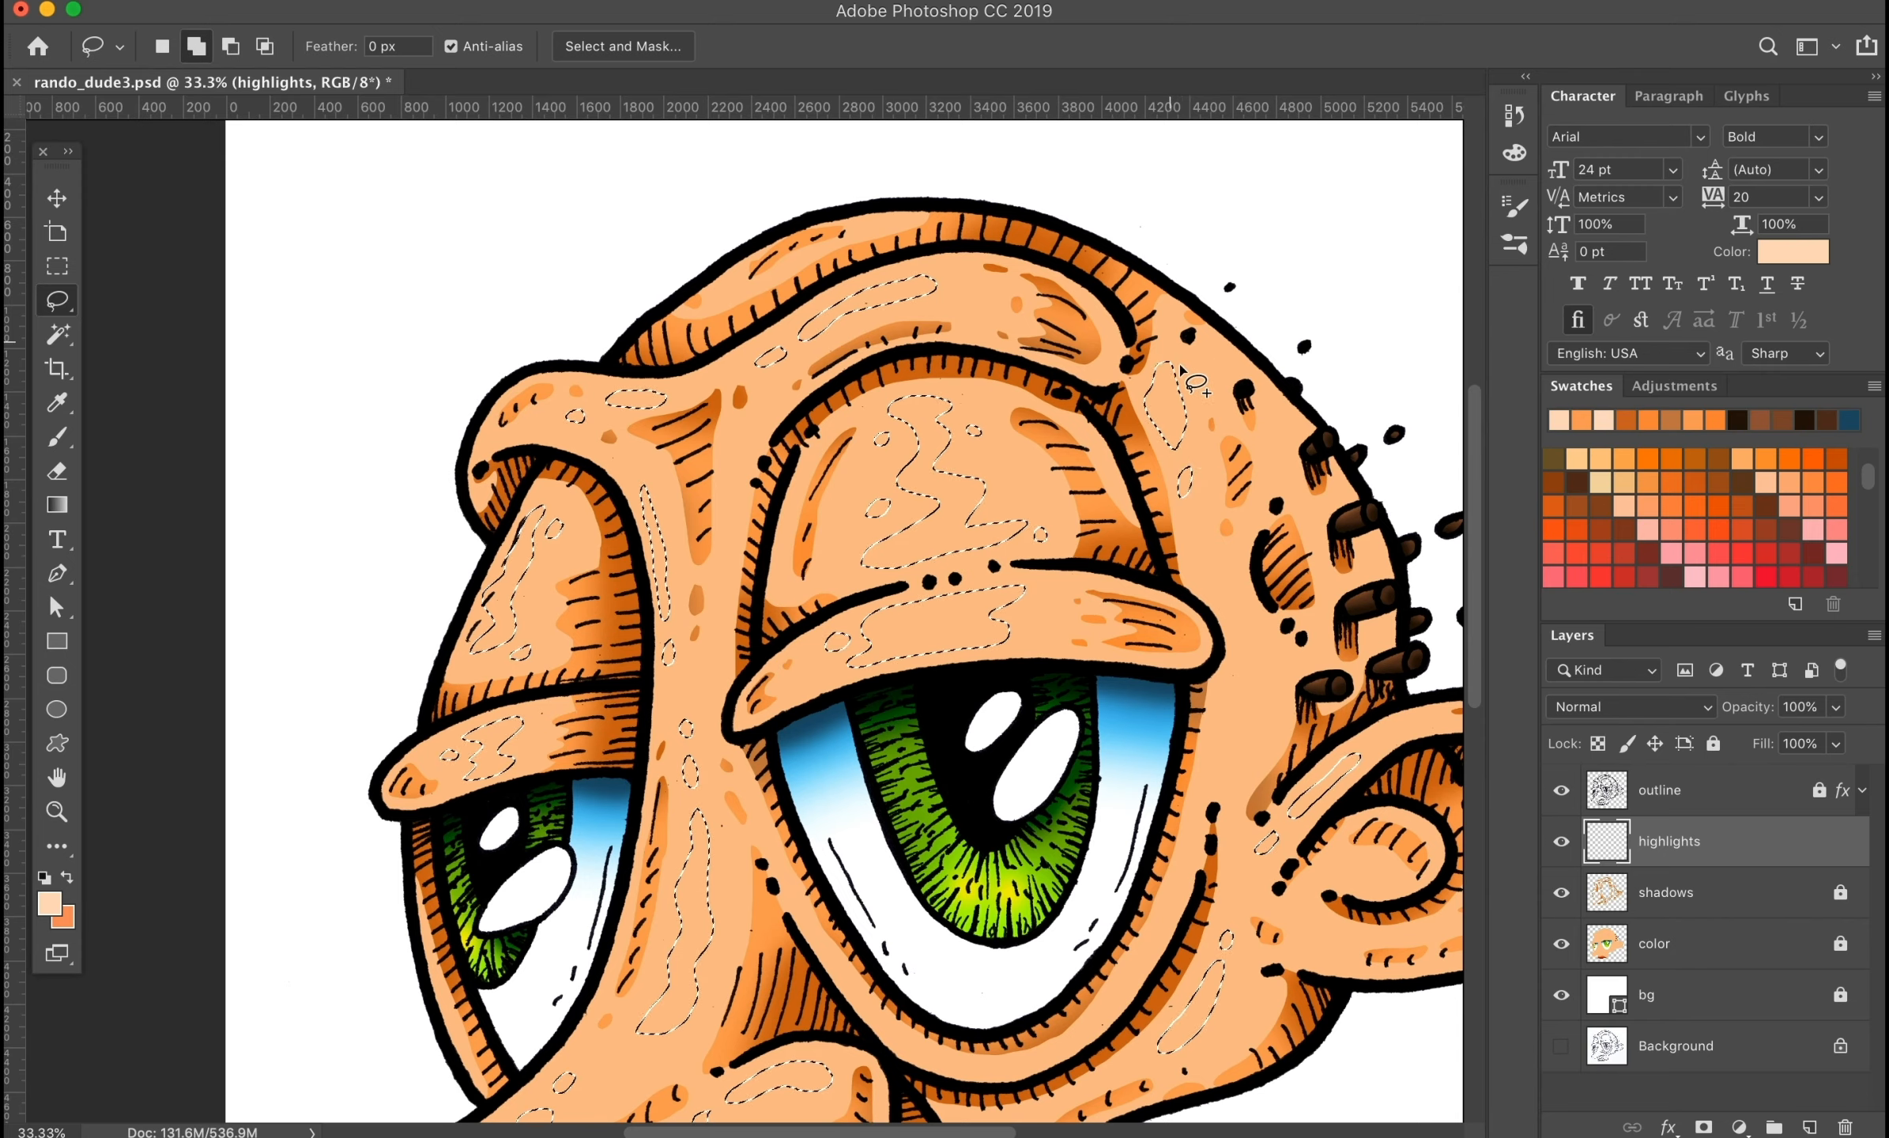
{"action": "left_click_drag", "start_coordinate": [1191, 368], "coordinate": [1193, 367]}
Step: Add highlight shapes beside the right eye's outer corner and on the ear's inner lobe and outer rim to the selection
{"action": "left_click_drag", "start_coordinate": [997, 642], "coordinate": [878, 440]}
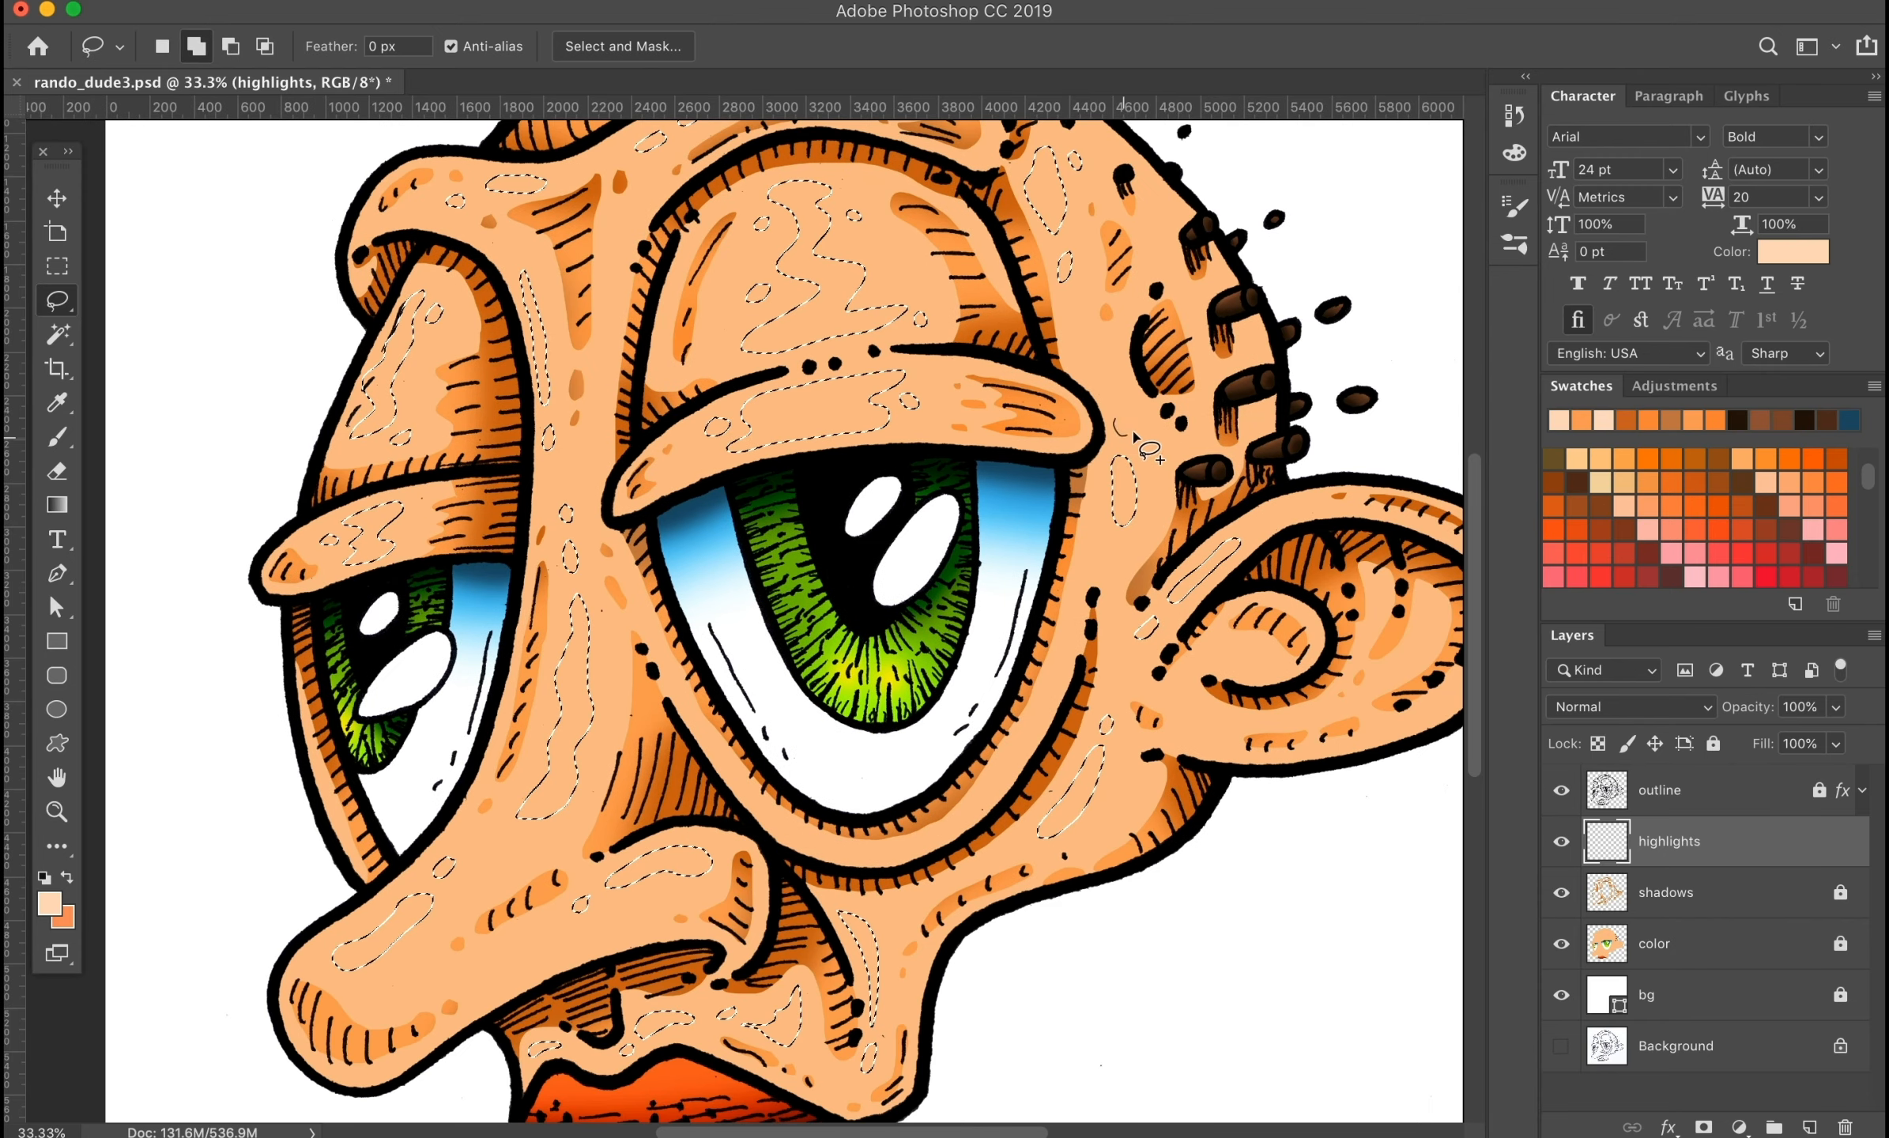
{"action": "left_click_drag", "start_coordinate": [1197, 657], "coordinate": [1174, 680]}
{"action": "left_click_drag", "start_coordinate": [1185, 688], "coordinate": [1028, 663]}
{"action": "mouse_move", "coordinate": [1321, 644]}
{"action": "left_mouse_down"}
{"action": "mouse_move", "coordinate": [1283, 688]}
{"action": "mouse_move", "coordinate": [1318, 646]}
{"action": "left_mouse_up"}
{"action": "left_click_drag", "start_coordinate": [1238, 698], "coordinate": [1239, 699]}
{"action": "mouse_move", "coordinate": [1243, 643]}
{"action": "left_mouse_down"}
{"action": "mouse_move", "coordinate": [1266, 599]}
{"action": "mouse_move", "coordinate": [1244, 642]}
{"action": "left_mouse_up"}
{"action": "left_click_drag", "start_coordinate": [1220, 658], "coordinate": [1222, 657]}
{"action": "left_click_drag", "start_coordinate": [1104, 494], "coordinate": [1106, 492]}
Step: Add thin highlight shapes along the rims beneath both eyes to the selection
{"action": "left_click_drag", "start_coordinate": [872, 697], "coordinate": [1085, 559]}
{"action": "left_click_drag", "start_coordinate": [1085, 560], "coordinate": [1091, 558]}
{"action": "left_click_drag", "start_coordinate": [702, 601], "coordinate": [728, 917]}
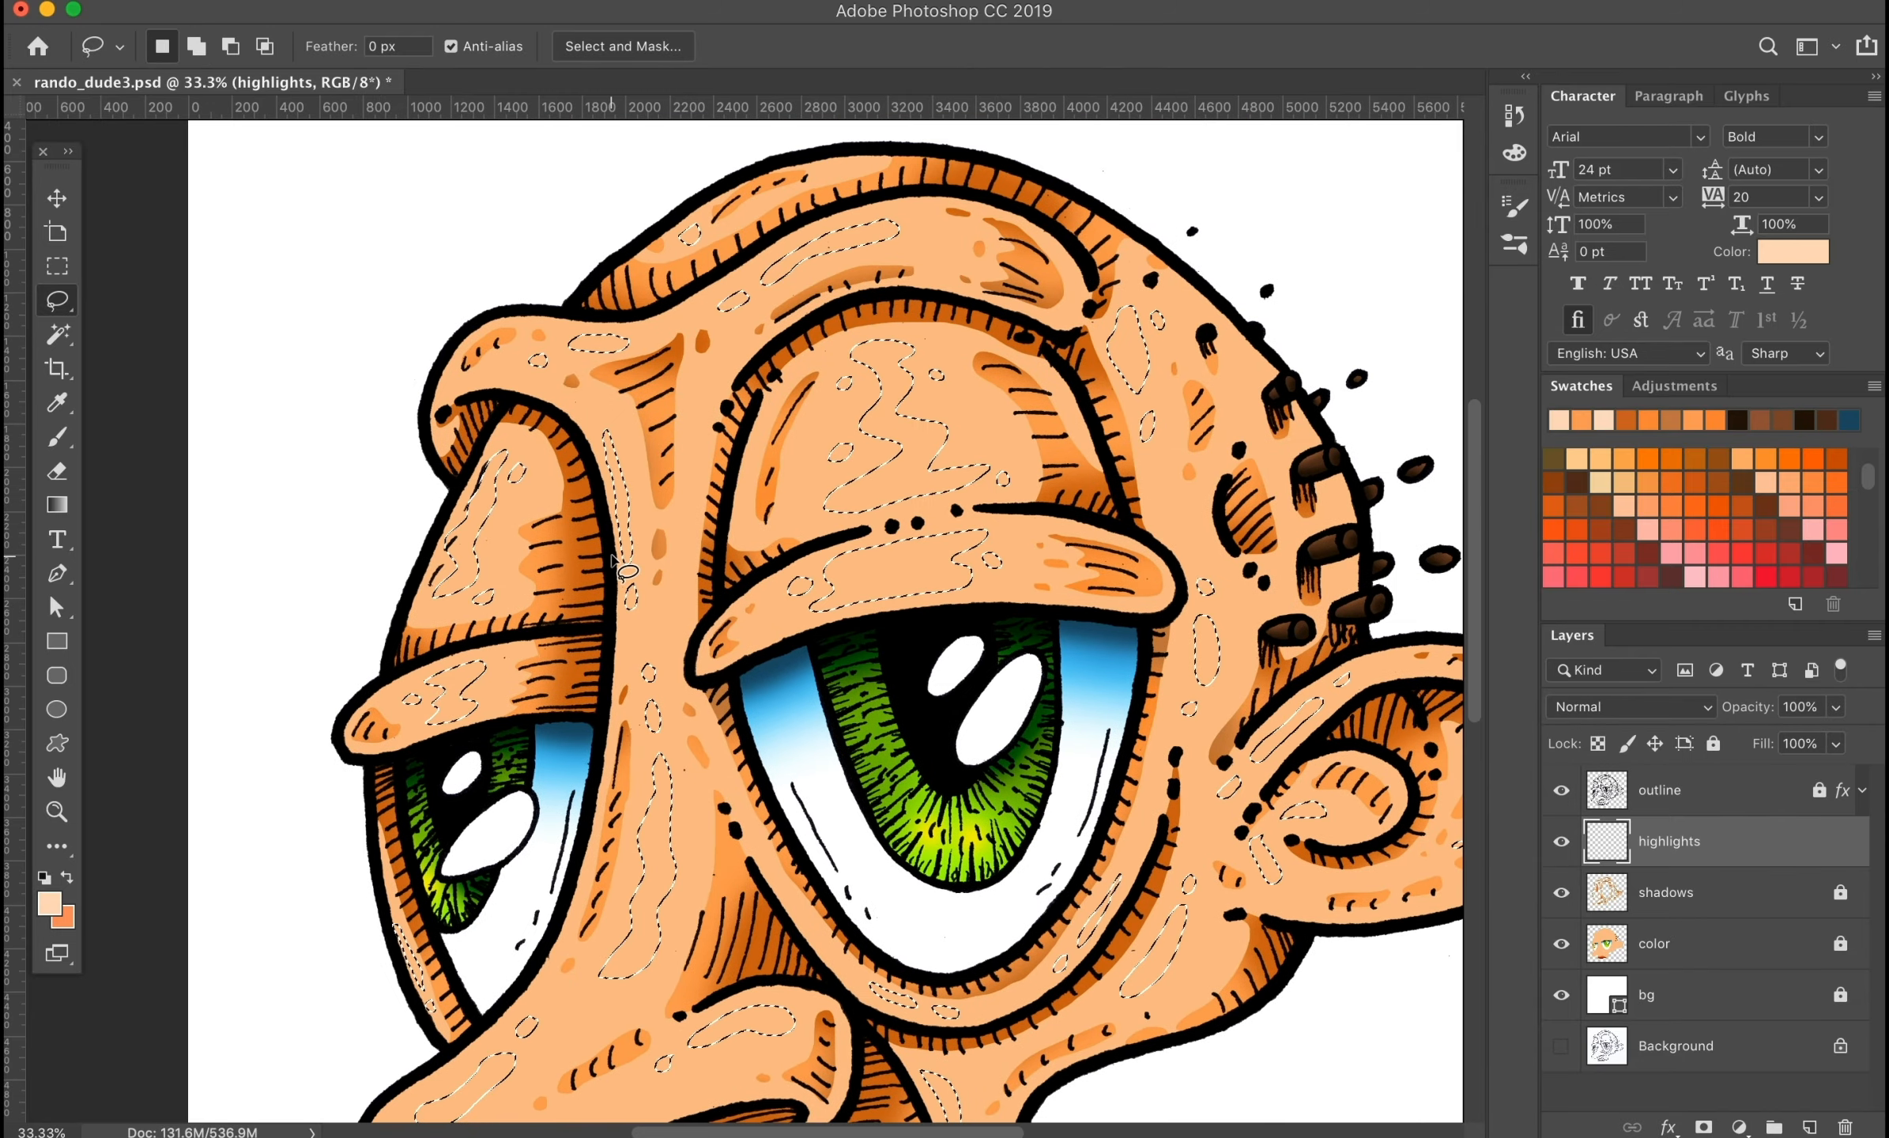
Step: Brush a pale peach over all selected shapes on the highlights layer, and deselect
{"action": "scroll", "coordinate": [623, 545], "scroll_direction": "down", "scroll_amount": 5}
{"action": "key", "text": "super+0"}
{"action": "key", "text": "b"}
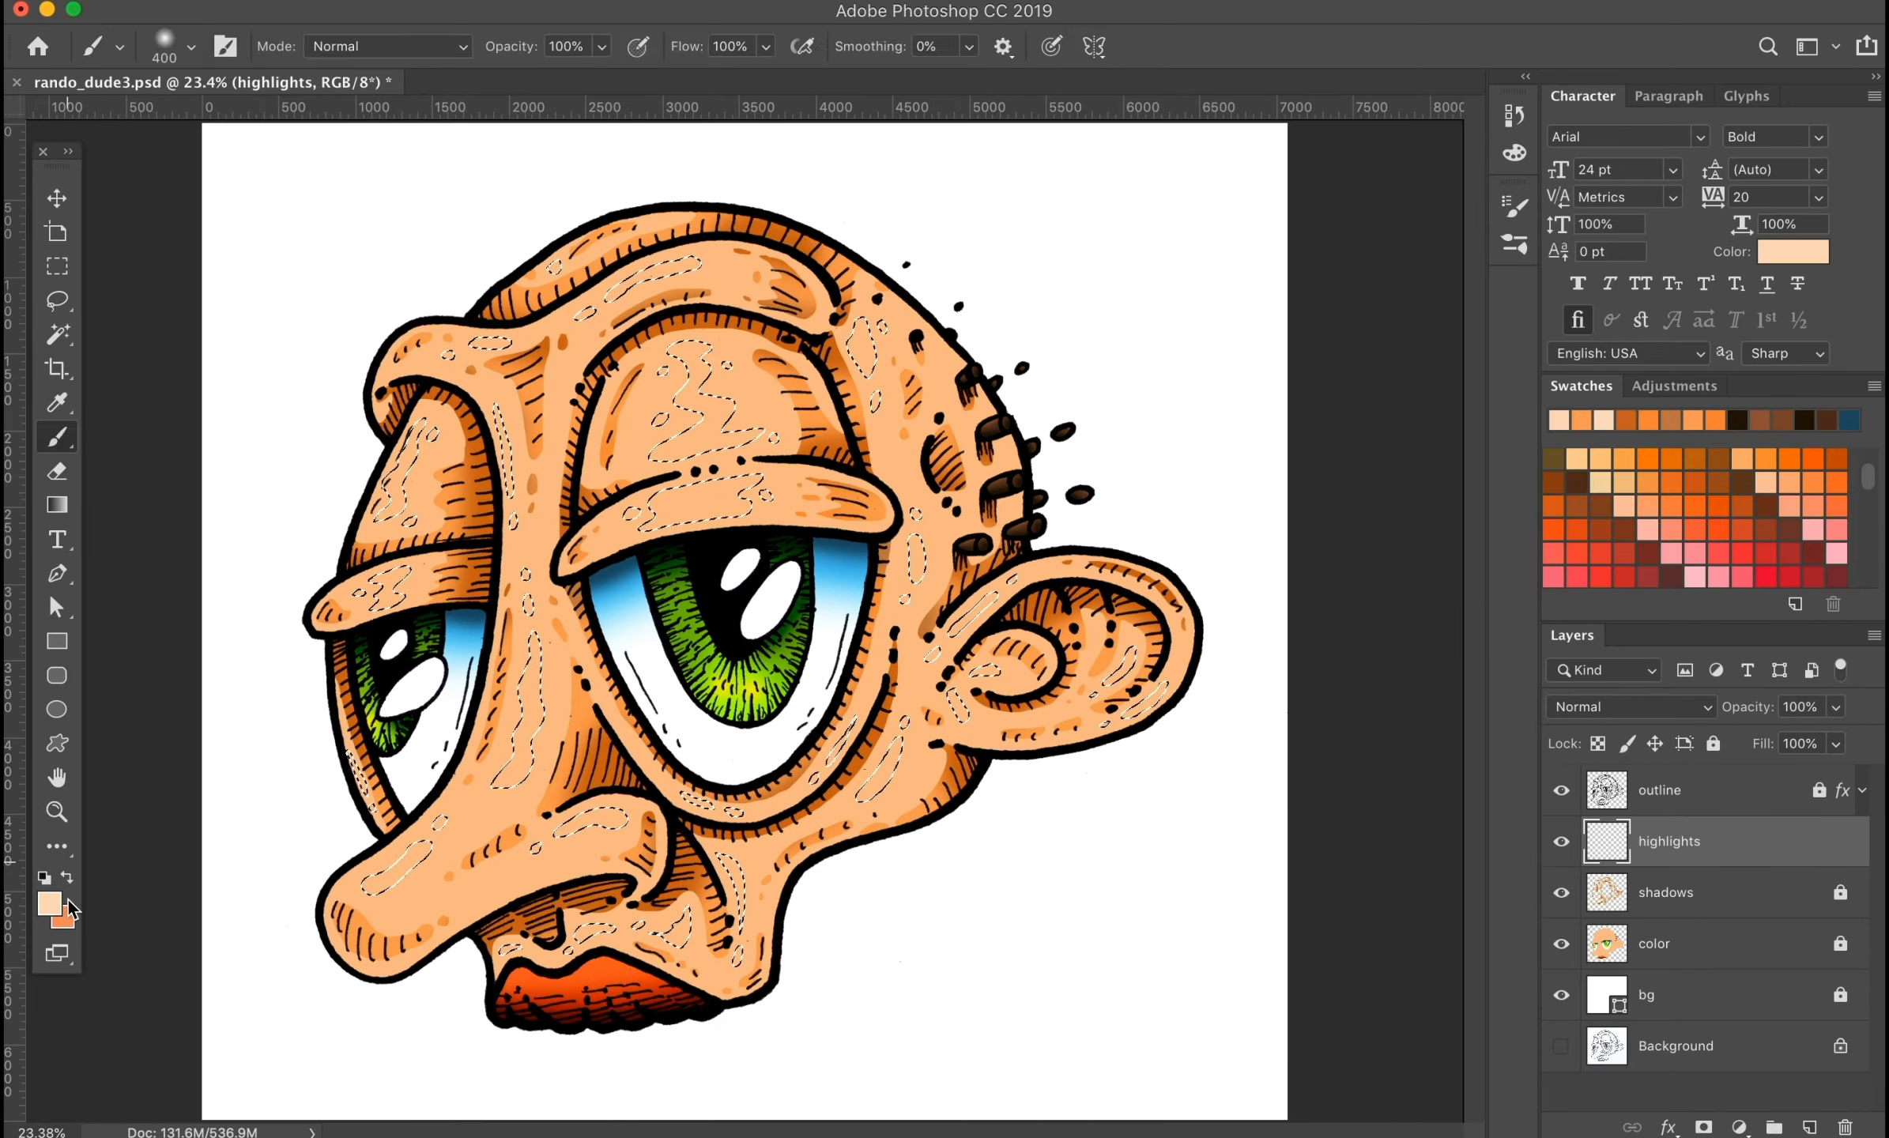
{"action": "left_click", "coordinate": [49, 903]}
{"action": "left_click", "coordinate": [542, 542]}
{"action": "left_click", "coordinate": [1226, 670]}
{"action": "left_click", "coordinate": [1754, 657]}
{"action": "mouse_move", "coordinate": [553, 272]}
{"action": "left_mouse_down"}
{"action": "mouse_move", "coordinate": [321, 611]}
{"action": "mouse_move", "coordinate": [486, 380]}
{"action": "mouse_move", "coordinate": [593, 822]}
{"action": "mouse_move", "coordinate": [964, 621]}
{"action": "left_mouse_up"}
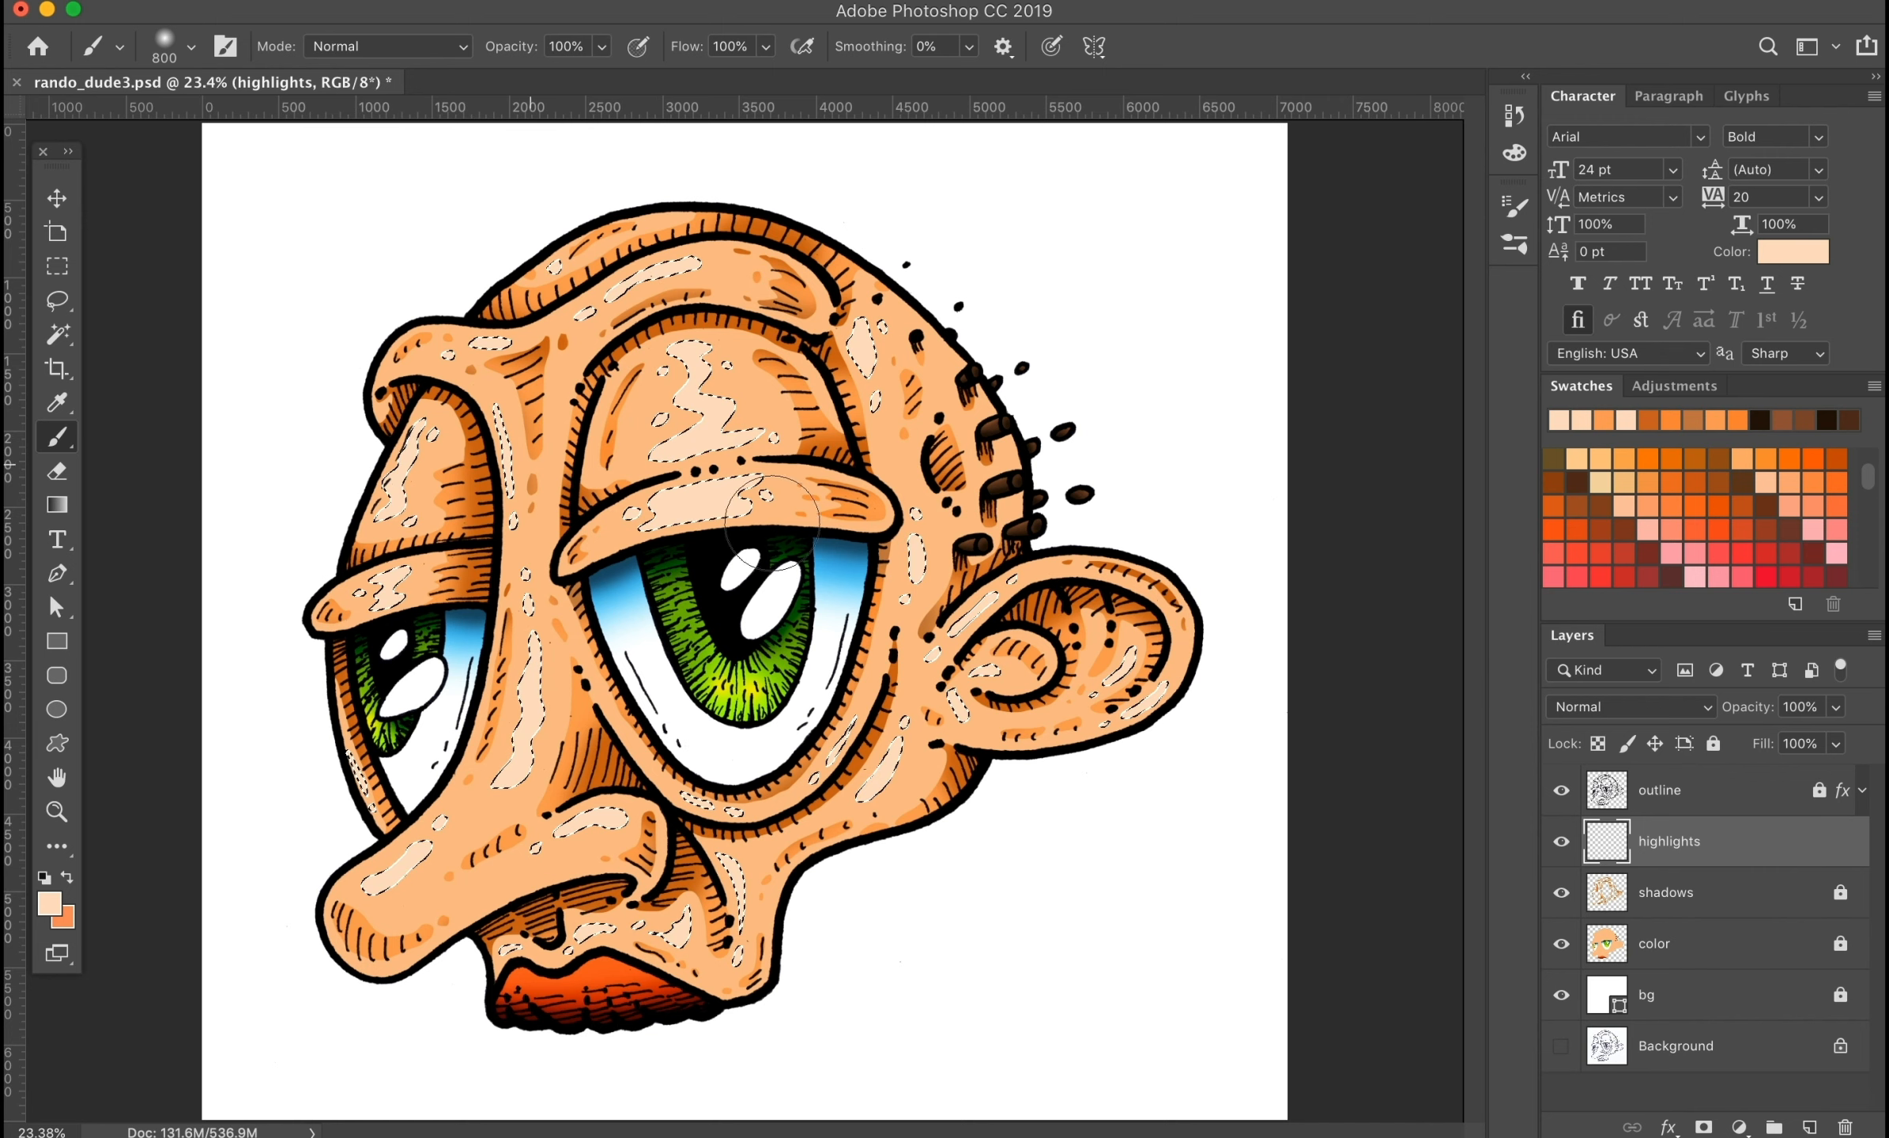
{"action": "key", "text": "super+d"}
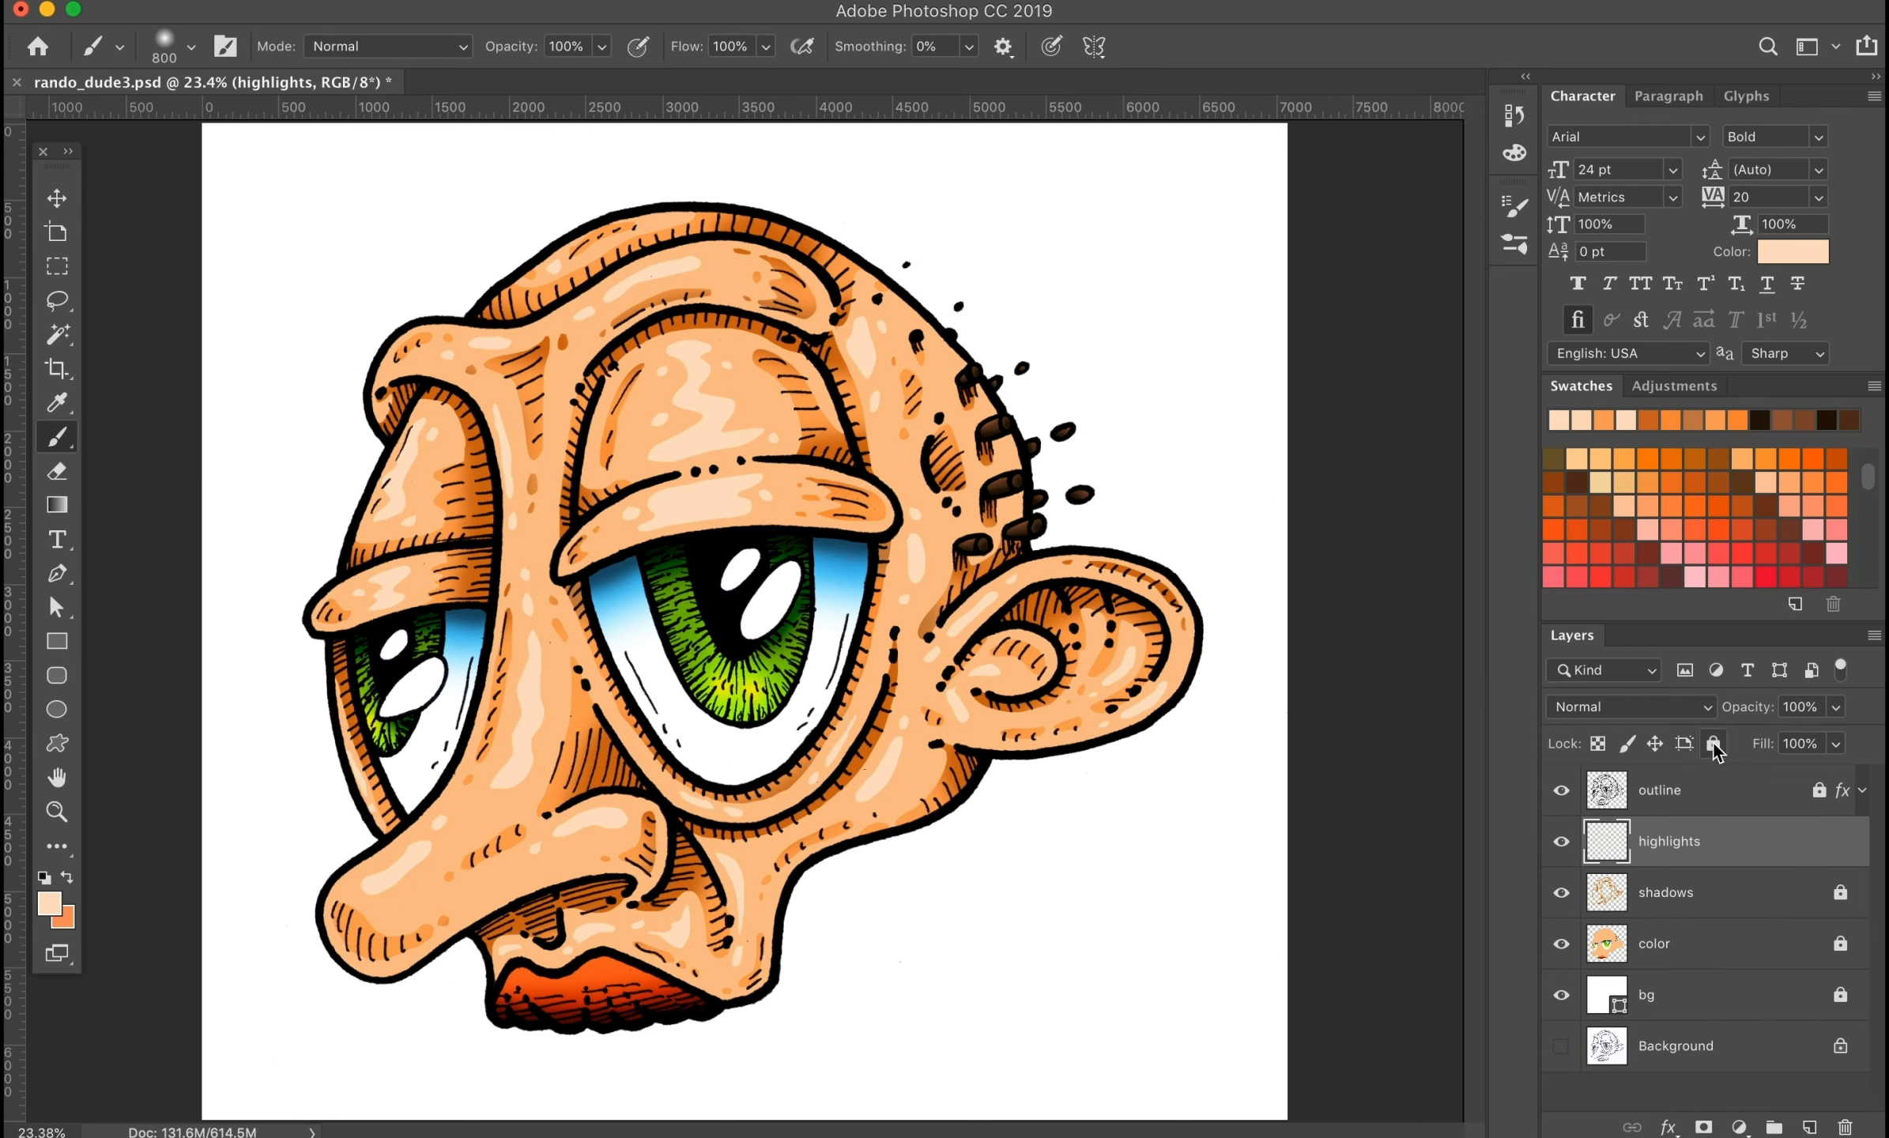
Step: Lock the highlights layer and add a layer named 5oclock shadow between the shadows and color layers
{"action": "left_click", "coordinate": [1809, 1126]}
{"action": "left_click_drag", "start_coordinate": [1761, 873], "coordinate": [1749, 964]}
{"action": "double_click", "coordinate": [1660, 943]}
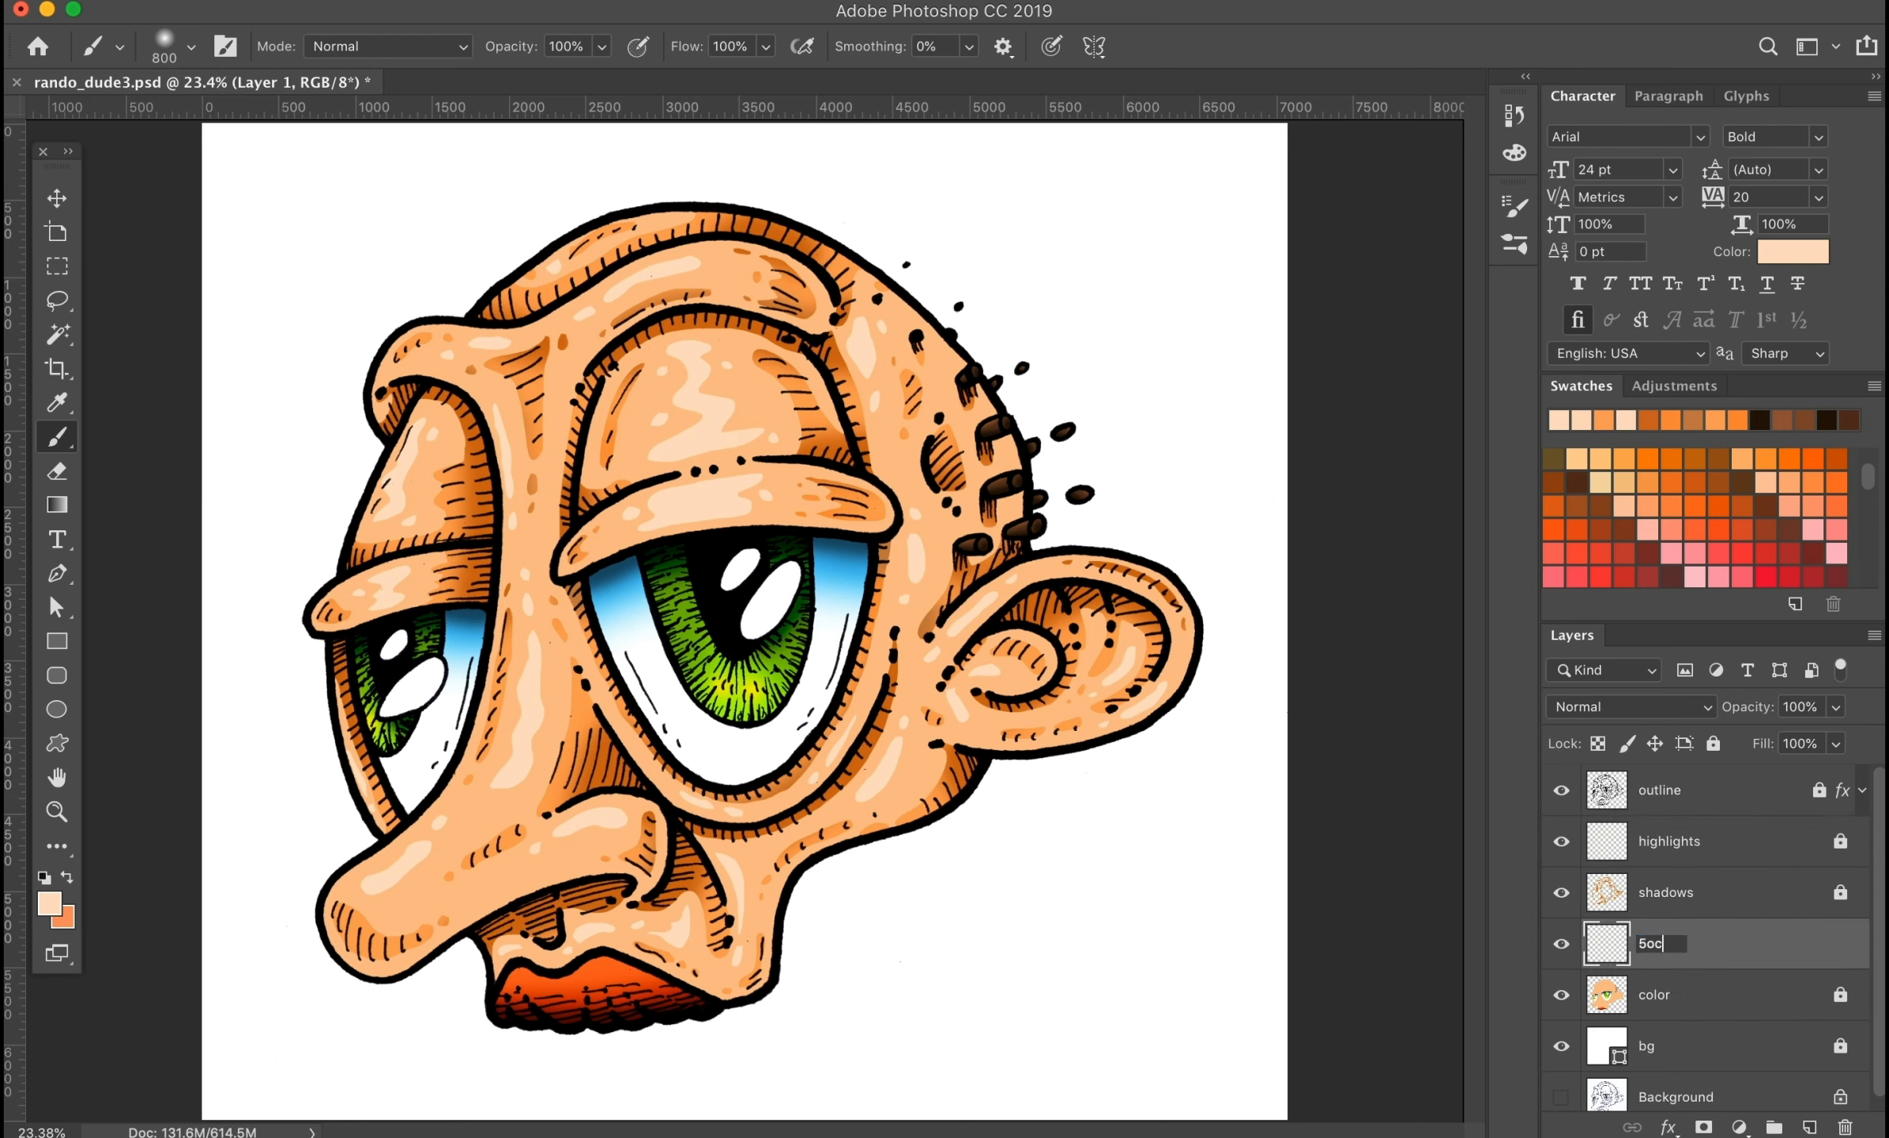
Step: Outline the scalp with the Lasso, from the band along the top of the head down to the ear
{"action": "key", "text": "l"}
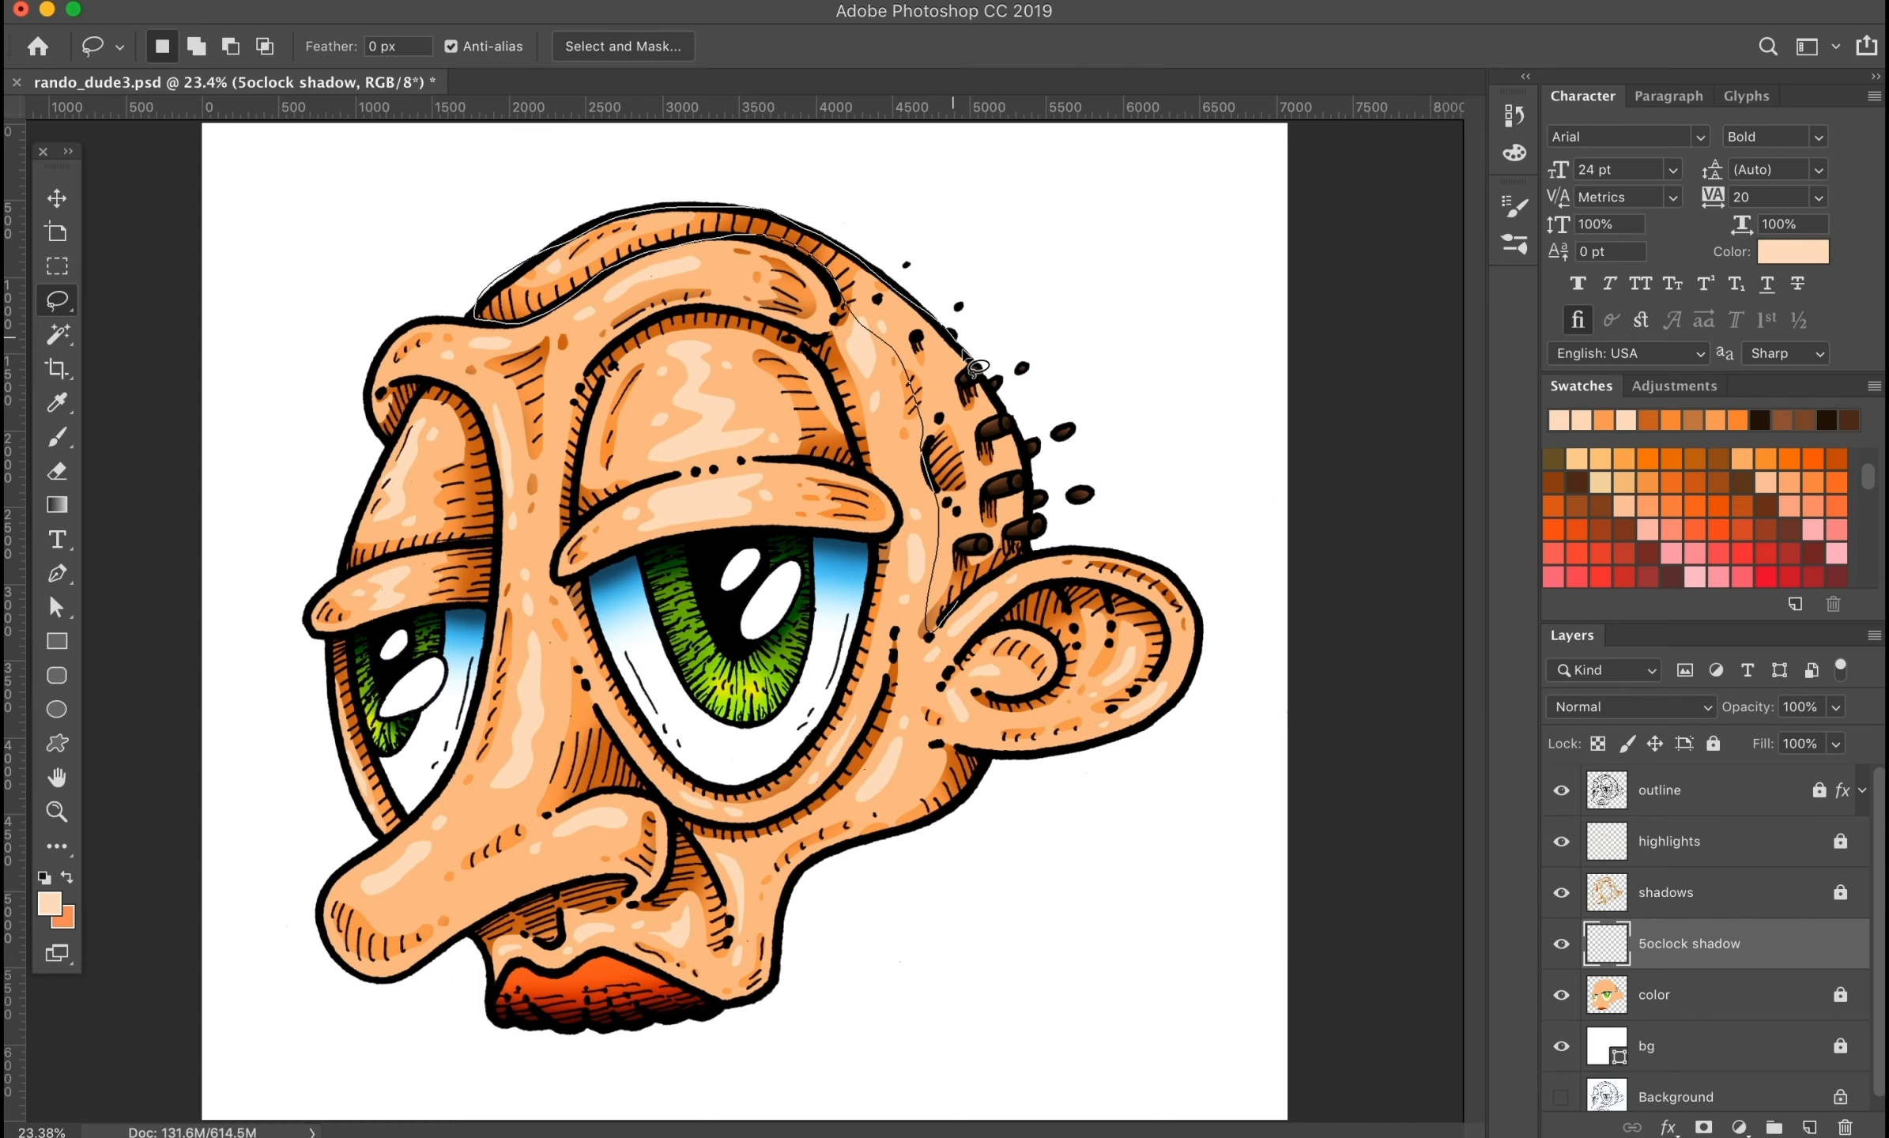
{"action": "left_click_drag", "start_coordinate": [972, 369], "coordinate": [966, 599]}
{"action": "key", "text": "super+plus"}
{"action": "key", "text": "super+plus"}
Step: Trim and extend the scalp selection so its edge follows the ink outline around the top-of-head band
{"action": "left_click_drag", "start_coordinate": [1122, 571], "coordinate": [561, 793]}
{"action": "mouse_move", "coordinate": [575, 529]}
{"action": "left_mouse_down"}
{"action": "mouse_move", "coordinate": [583, 684]}
{"action": "mouse_move", "coordinate": [585, 589]}
{"action": "mouse_move", "coordinate": [482, 434]}
{"action": "left_mouse_up"}
{"action": "mouse_move", "coordinate": [575, 682]}
{"action": "left_mouse_down"}
{"action": "mouse_move", "coordinate": [588, 604]}
{"action": "mouse_move", "coordinate": [542, 446]}
{"action": "mouse_move", "coordinate": [506, 612]}
{"action": "left_mouse_up"}
{"action": "left_click_drag", "start_coordinate": [421, 450], "coordinate": [894, 713]}
{"action": "mouse_move", "coordinate": [1006, 693]}
{"action": "left_mouse_down"}
{"action": "mouse_move", "coordinate": [961, 664]}
{"action": "mouse_move", "coordinate": [1008, 681]}
{"action": "left_mouse_up"}
{"action": "mouse_move", "coordinate": [861, 585]}
{"action": "left_mouse_down"}
{"action": "mouse_move", "coordinate": [990, 624]}
{"action": "mouse_move", "coordinate": [968, 693]}
{"action": "mouse_move", "coordinate": [1091, 686]}
{"action": "mouse_move", "coordinate": [920, 615]}
{"action": "mouse_move", "coordinate": [1158, 735]}
{"action": "left_mouse_up"}
{"action": "left_click_drag", "start_coordinate": [1190, 671], "coordinate": [867, 547]}
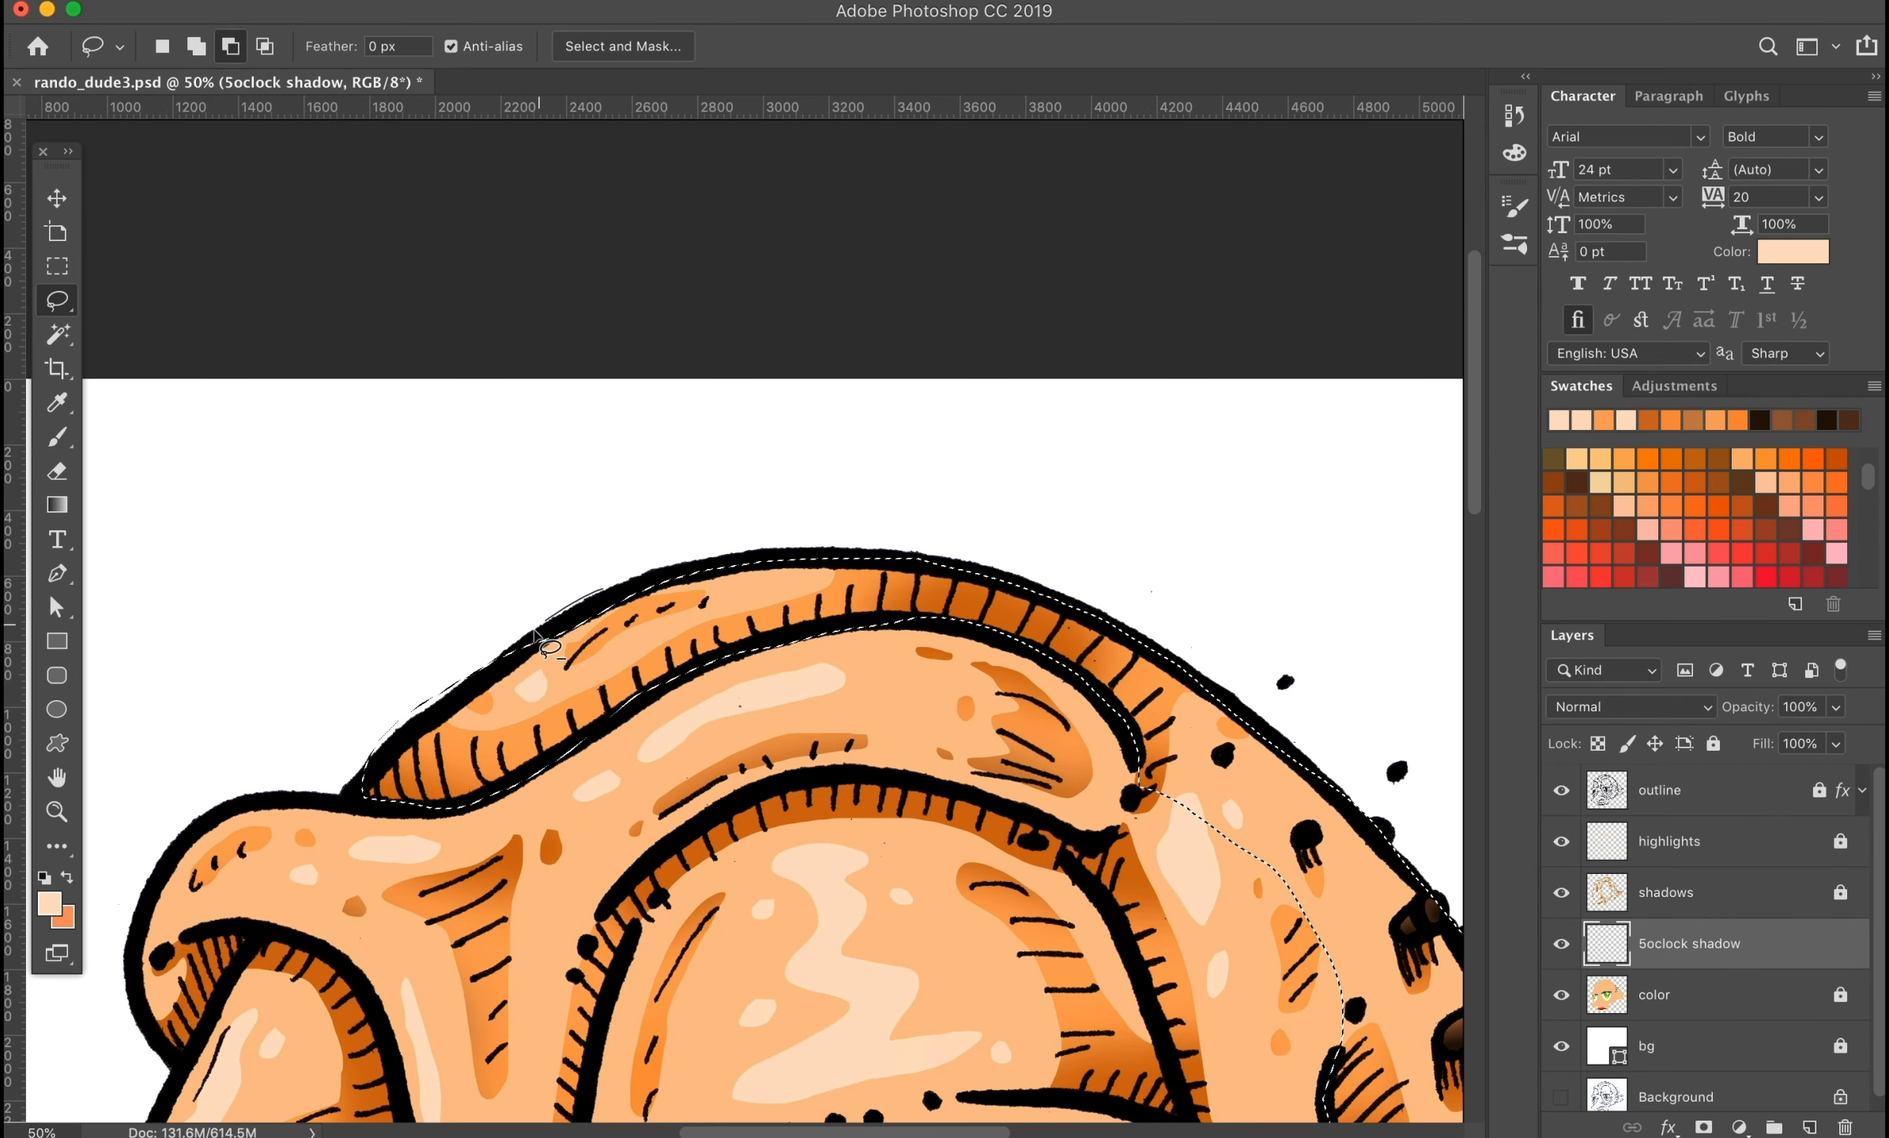
{"action": "left_click_drag", "start_coordinate": [346, 788], "coordinate": [349, 792]}
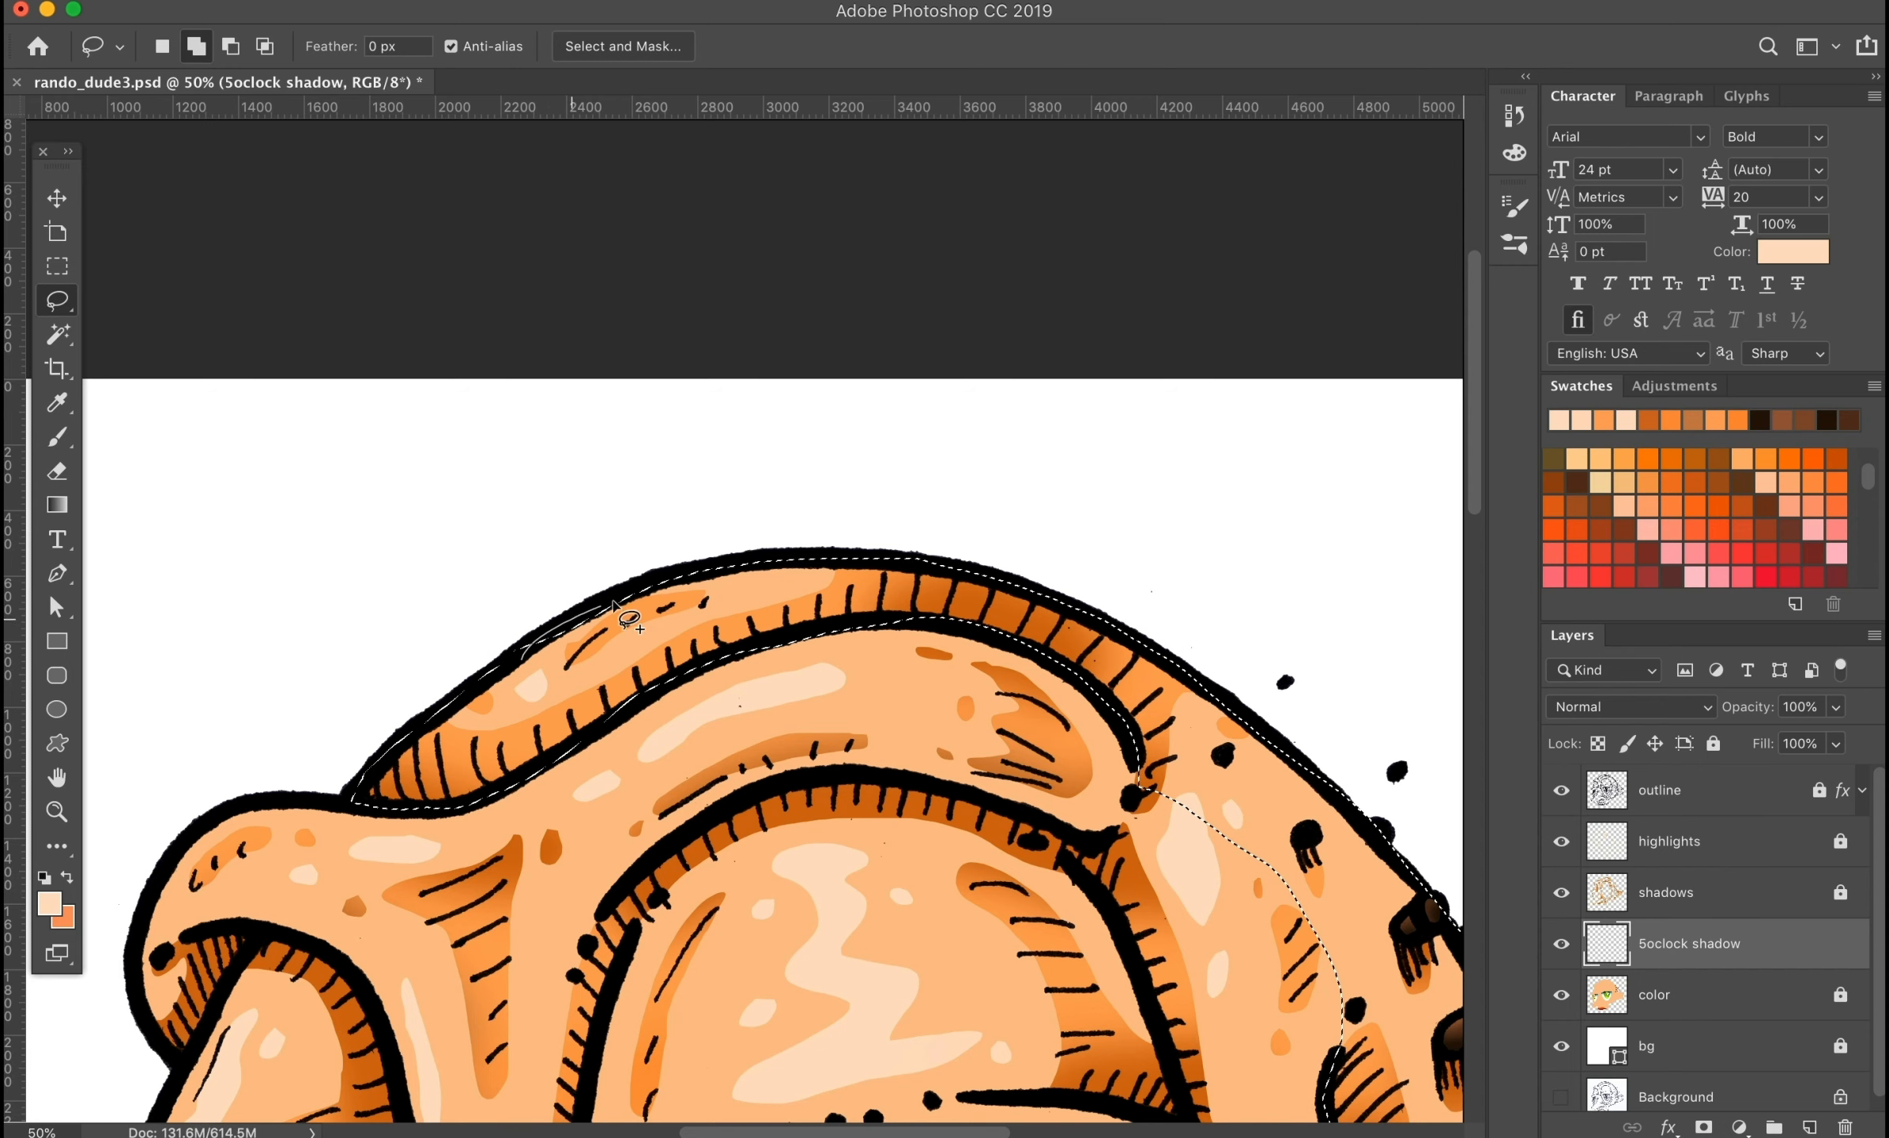
{"action": "key", "text": "alt"}
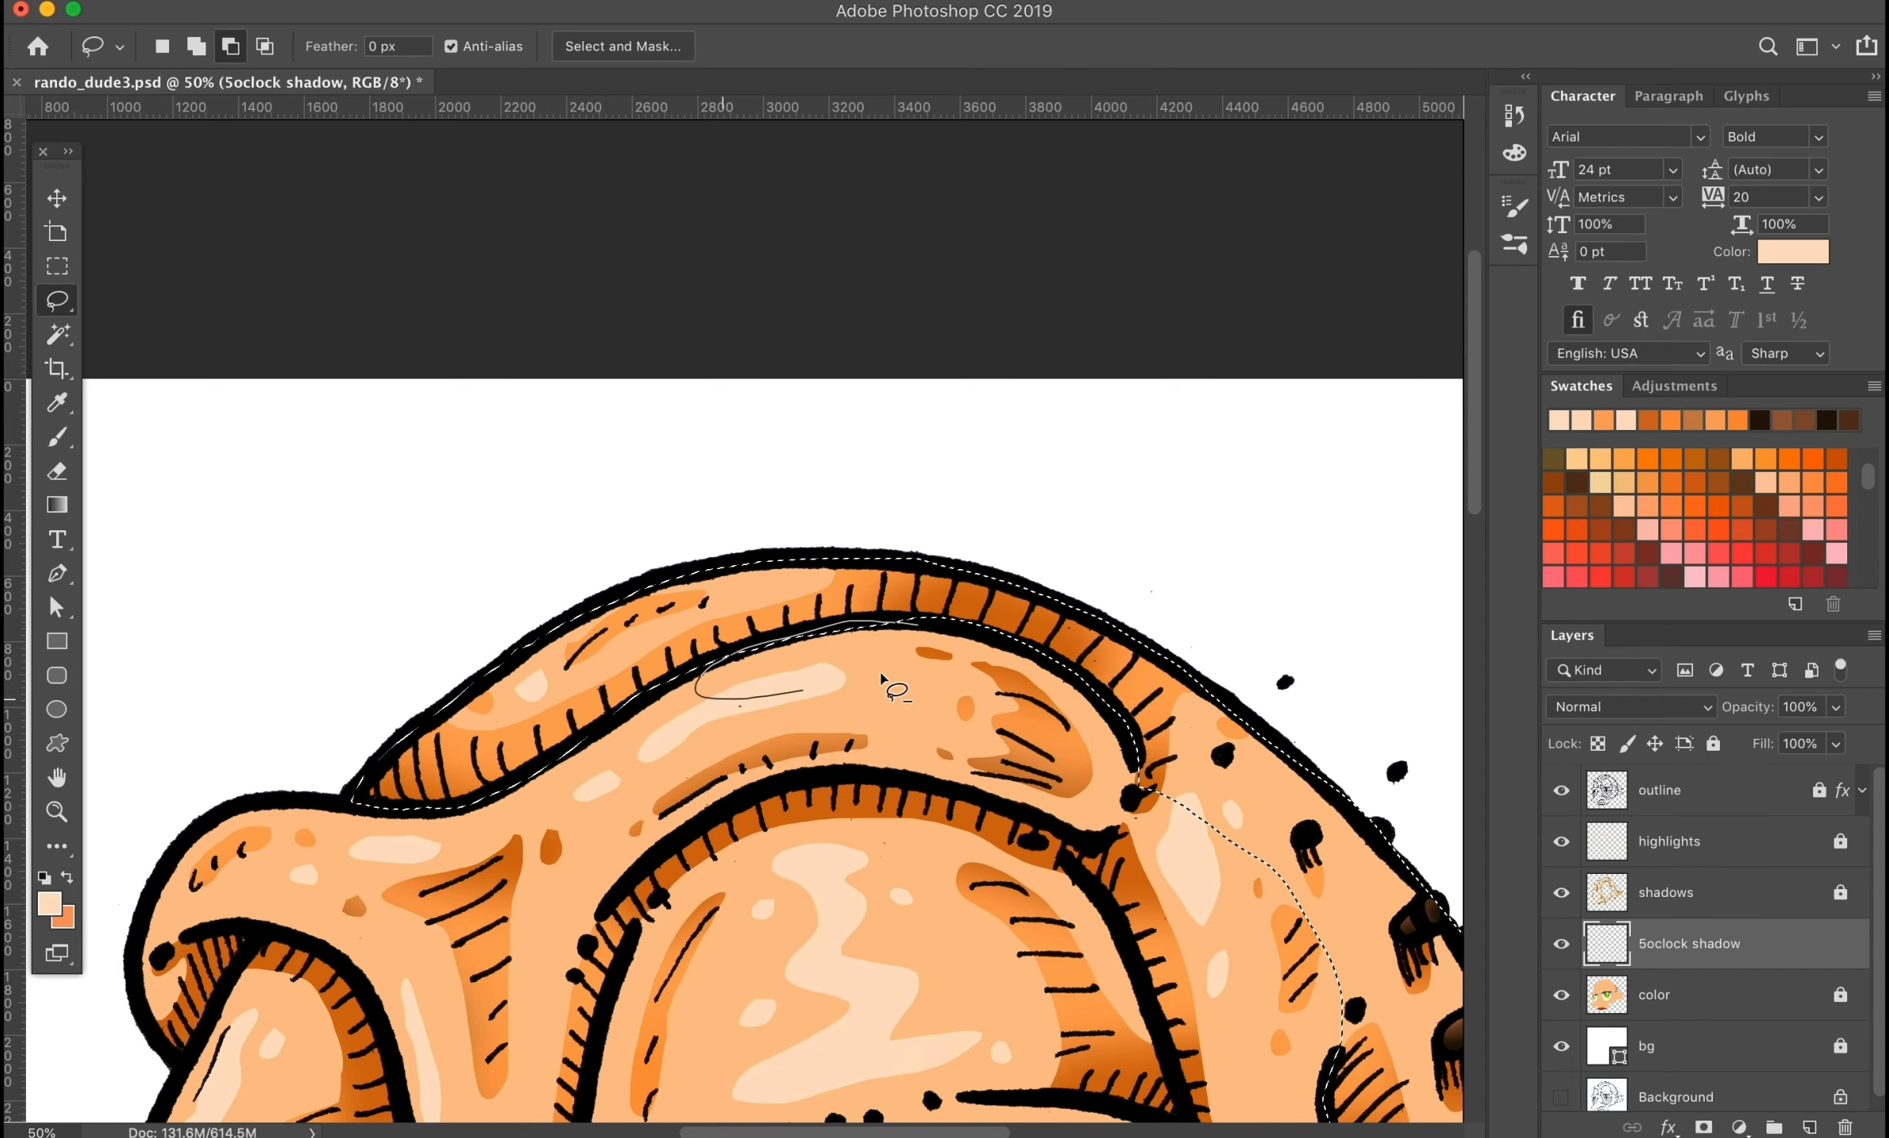
{"action": "left_click_drag", "start_coordinate": [709, 699], "coordinate": [909, 639]}
Step: Subtract the dark hair stubs along the back of the head from the scalp selection with the Lasso
{"action": "left_click_drag", "start_coordinate": [1151, 700], "coordinate": [860, 575]}
{"action": "mouse_move", "coordinate": [1146, 727]}
{"action": "left_mouse_down"}
{"action": "mouse_move", "coordinate": [966, 637]}
{"action": "mouse_move", "coordinate": [1026, 735]}
{"action": "mouse_move", "coordinate": [899, 626]}
{"action": "left_mouse_up"}
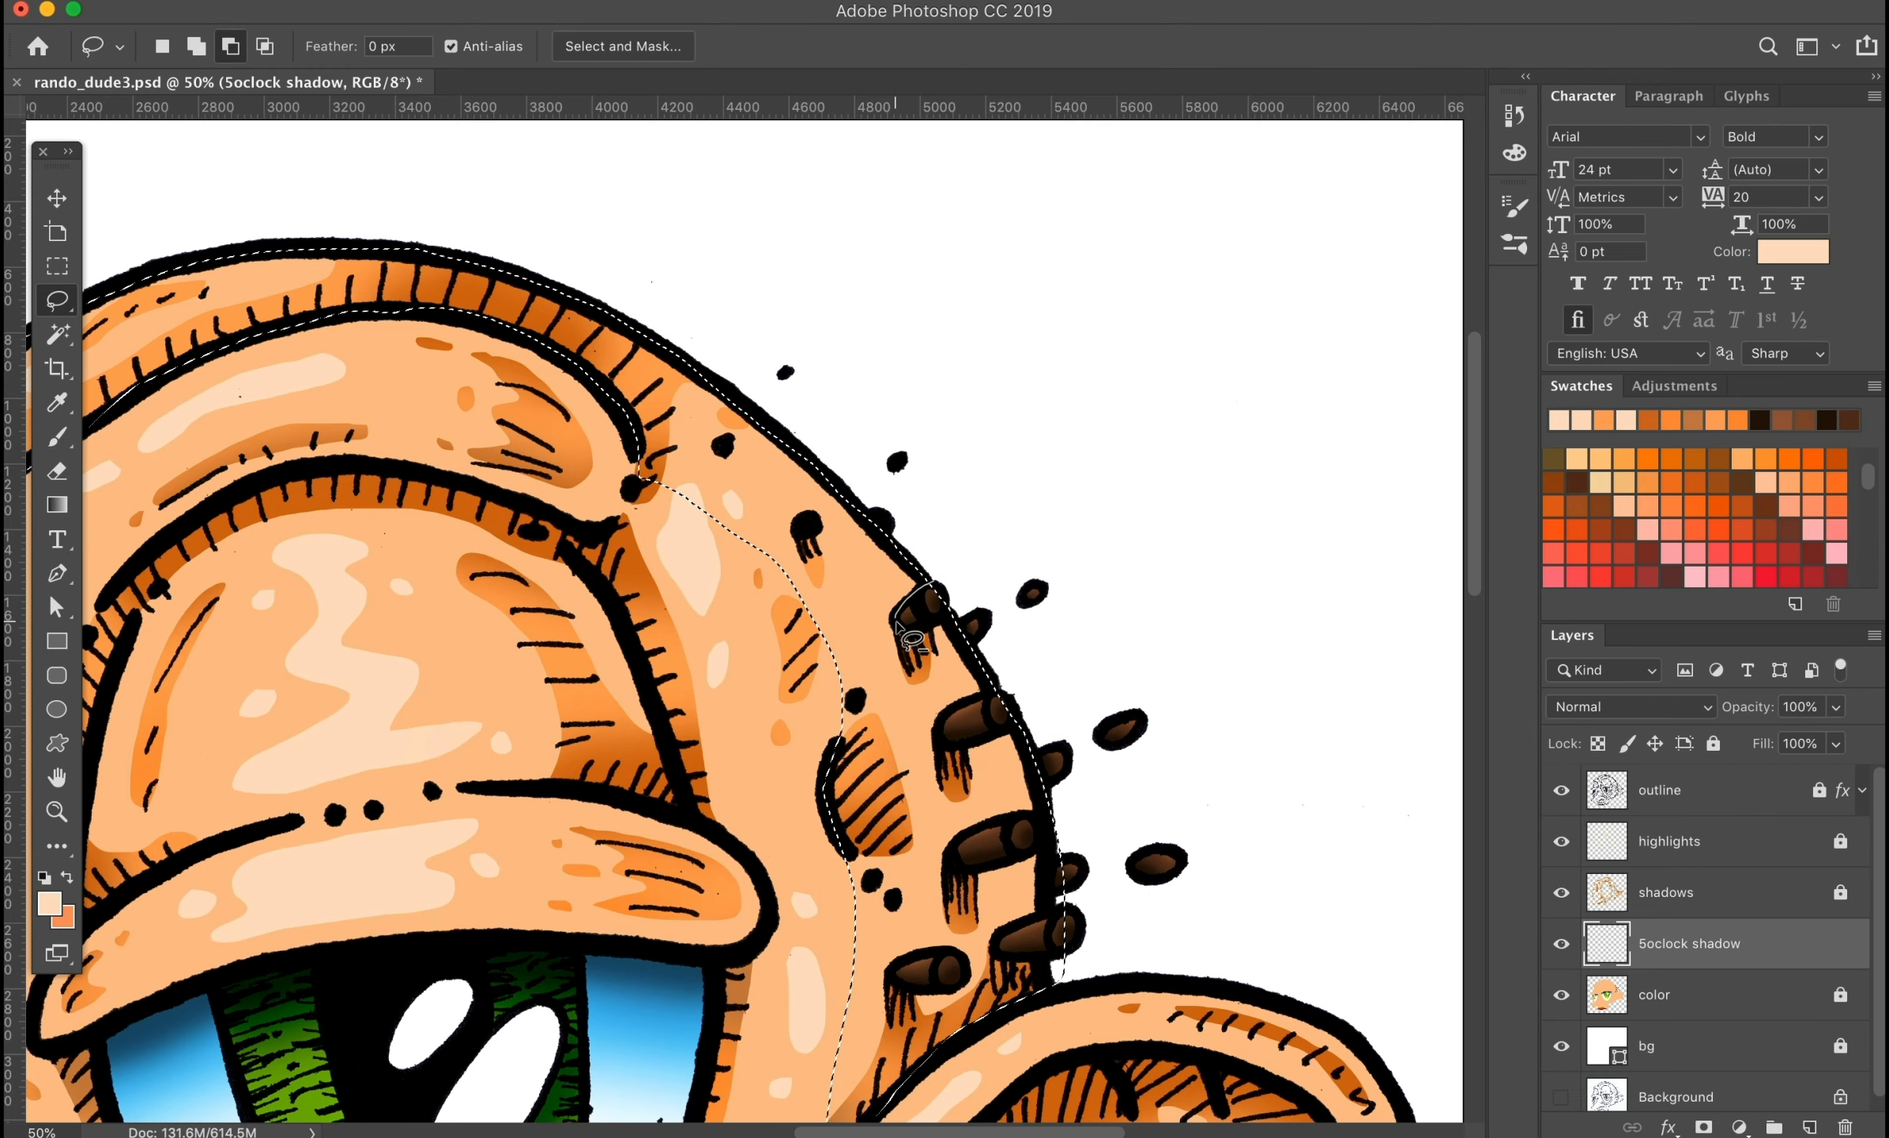
{"action": "mouse_move", "coordinate": [1014, 695]}
{"action": "left_mouse_down"}
{"action": "mouse_move", "coordinate": [961, 699]}
{"action": "mouse_move", "coordinate": [937, 737]}
{"action": "mouse_move", "coordinate": [998, 737]}
{"action": "left_mouse_up"}
{"action": "mouse_move", "coordinate": [1059, 825]}
{"action": "left_mouse_down"}
{"action": "mouse_move", "coordinate": [972, 828]}
{"action": "mouse_move", "coordinate": [954, 863]}
{"action": "mouse_move", "coordinate": [1027, 856]}
{"action": "mouse_move", "coordinate": [1024, 921]}
{"action": "mouse_move", "coordinate": [1014, 968]}
{"action": "left_mouse_up"}
{"action": "left_click_drag", "start_coordinate": [1079, 861], "coordinate": [1047, 868]}
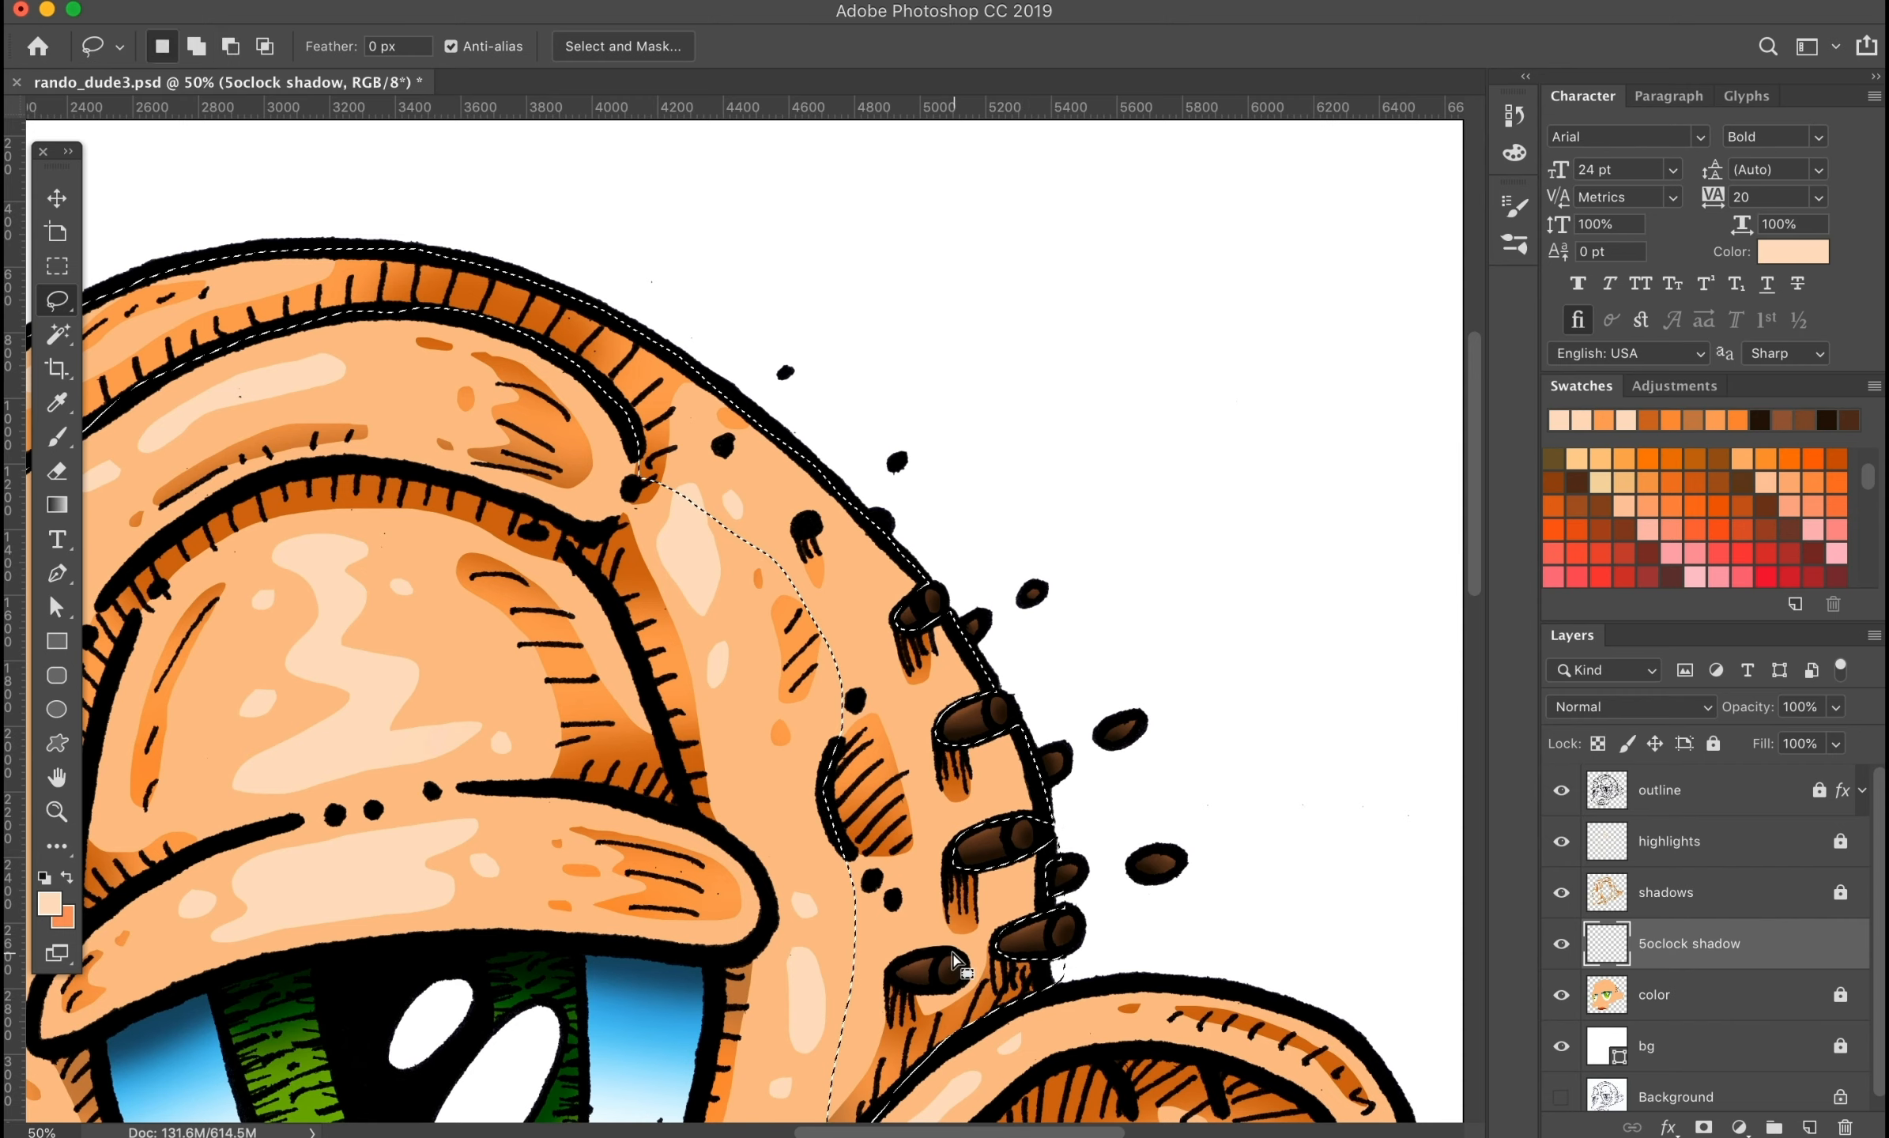
{"action": "left_click_drag", "start_coordinate": [954, 960], "coordinate": [927, 990]}
Step: Sample a dark brown from the hair stubs, brush it over the scalp selection, and deselect
{"action": "key", "text": "super+0"}
{"action": "key", "text": "n"}
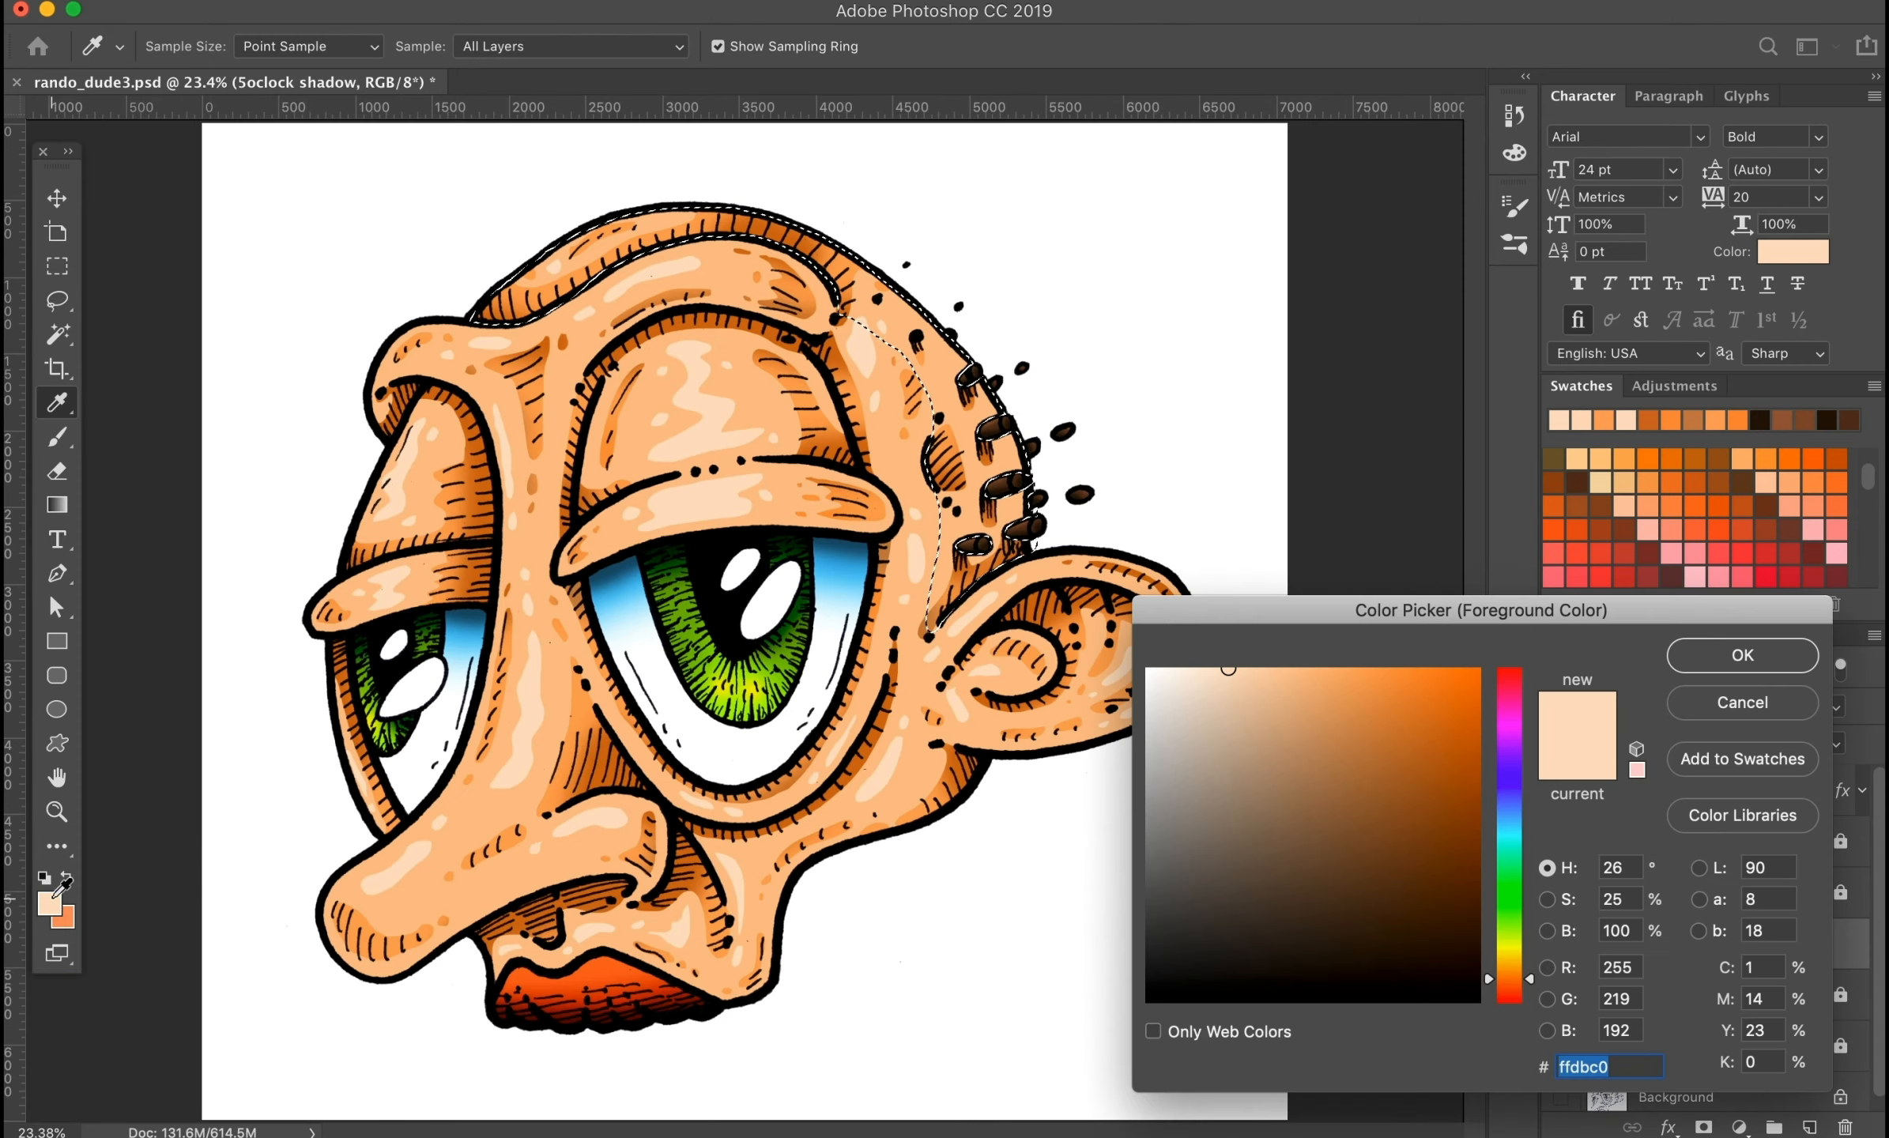
{"action": "left_click", "coordinate": [967, 551]}
{"action": "left_click", "coordinate": [1734, 663]}
{"action": "key", "text": "b"}
{"action": "mouse_move", "coordinate": [521, 288]}
{"action": "left_mouse_down"}
{"action": "mouse_move", "coordinate": [921, 367]}
{"action": "mouse_move", "coordinate": [1066, 529]}
{"action": "left_mouse_up"}
{"action": "key", "text": "super+d"}
Step: Set the 5oclock shadow layer to Multiply at 18% opacity and lock it
{"action": "left_click", "coordinate": [1630, 707]}
{"action": "left_click", "coordinate": [1628, 782]}
{"action": "mouse_move", "coordinate": [1750, 707]}
{"action": "left_mouse_down"}
{"action": "mouse_move", "coordinate": [1717, 714]}
{"action": "mouse_move", "coordinate": [1744, 716]}
{"action": "left_mouse_up"}
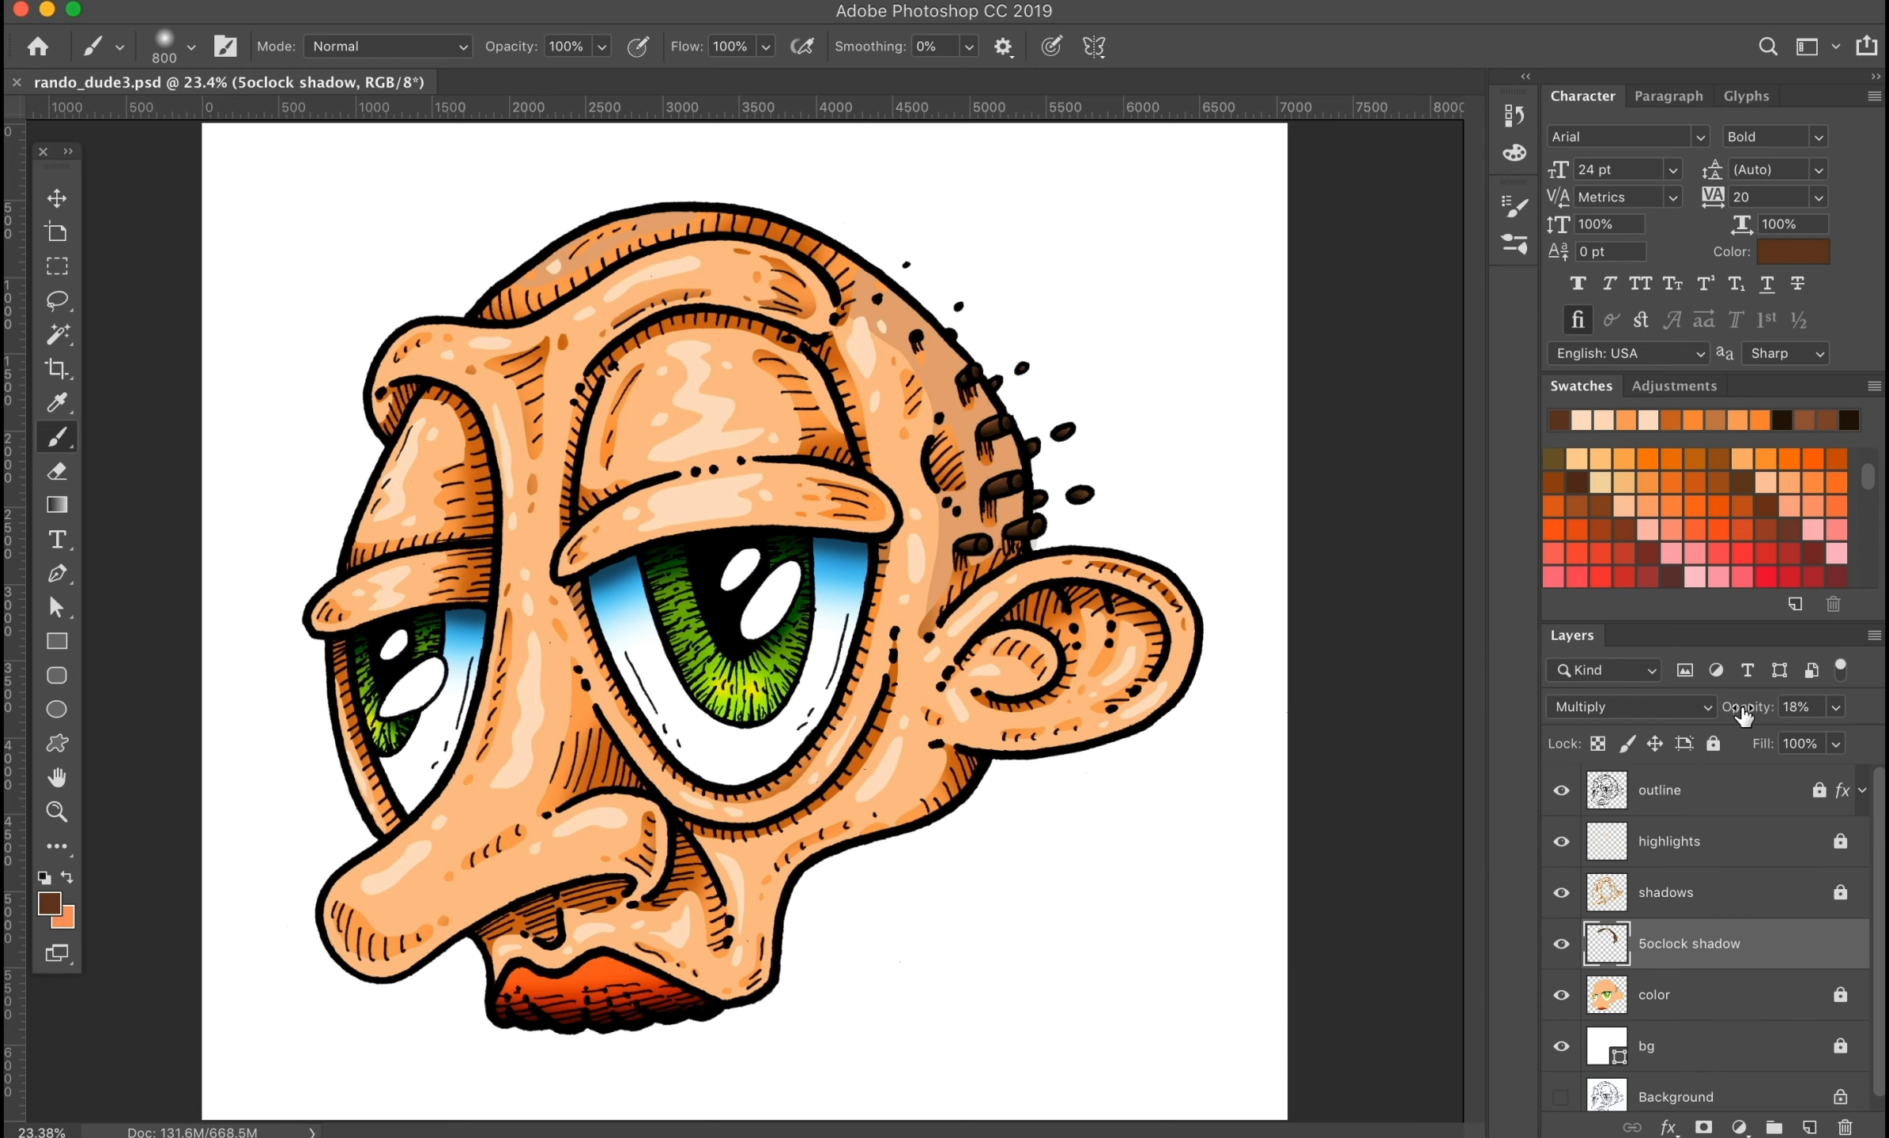
{"action": "key", "text": "super+minus"}
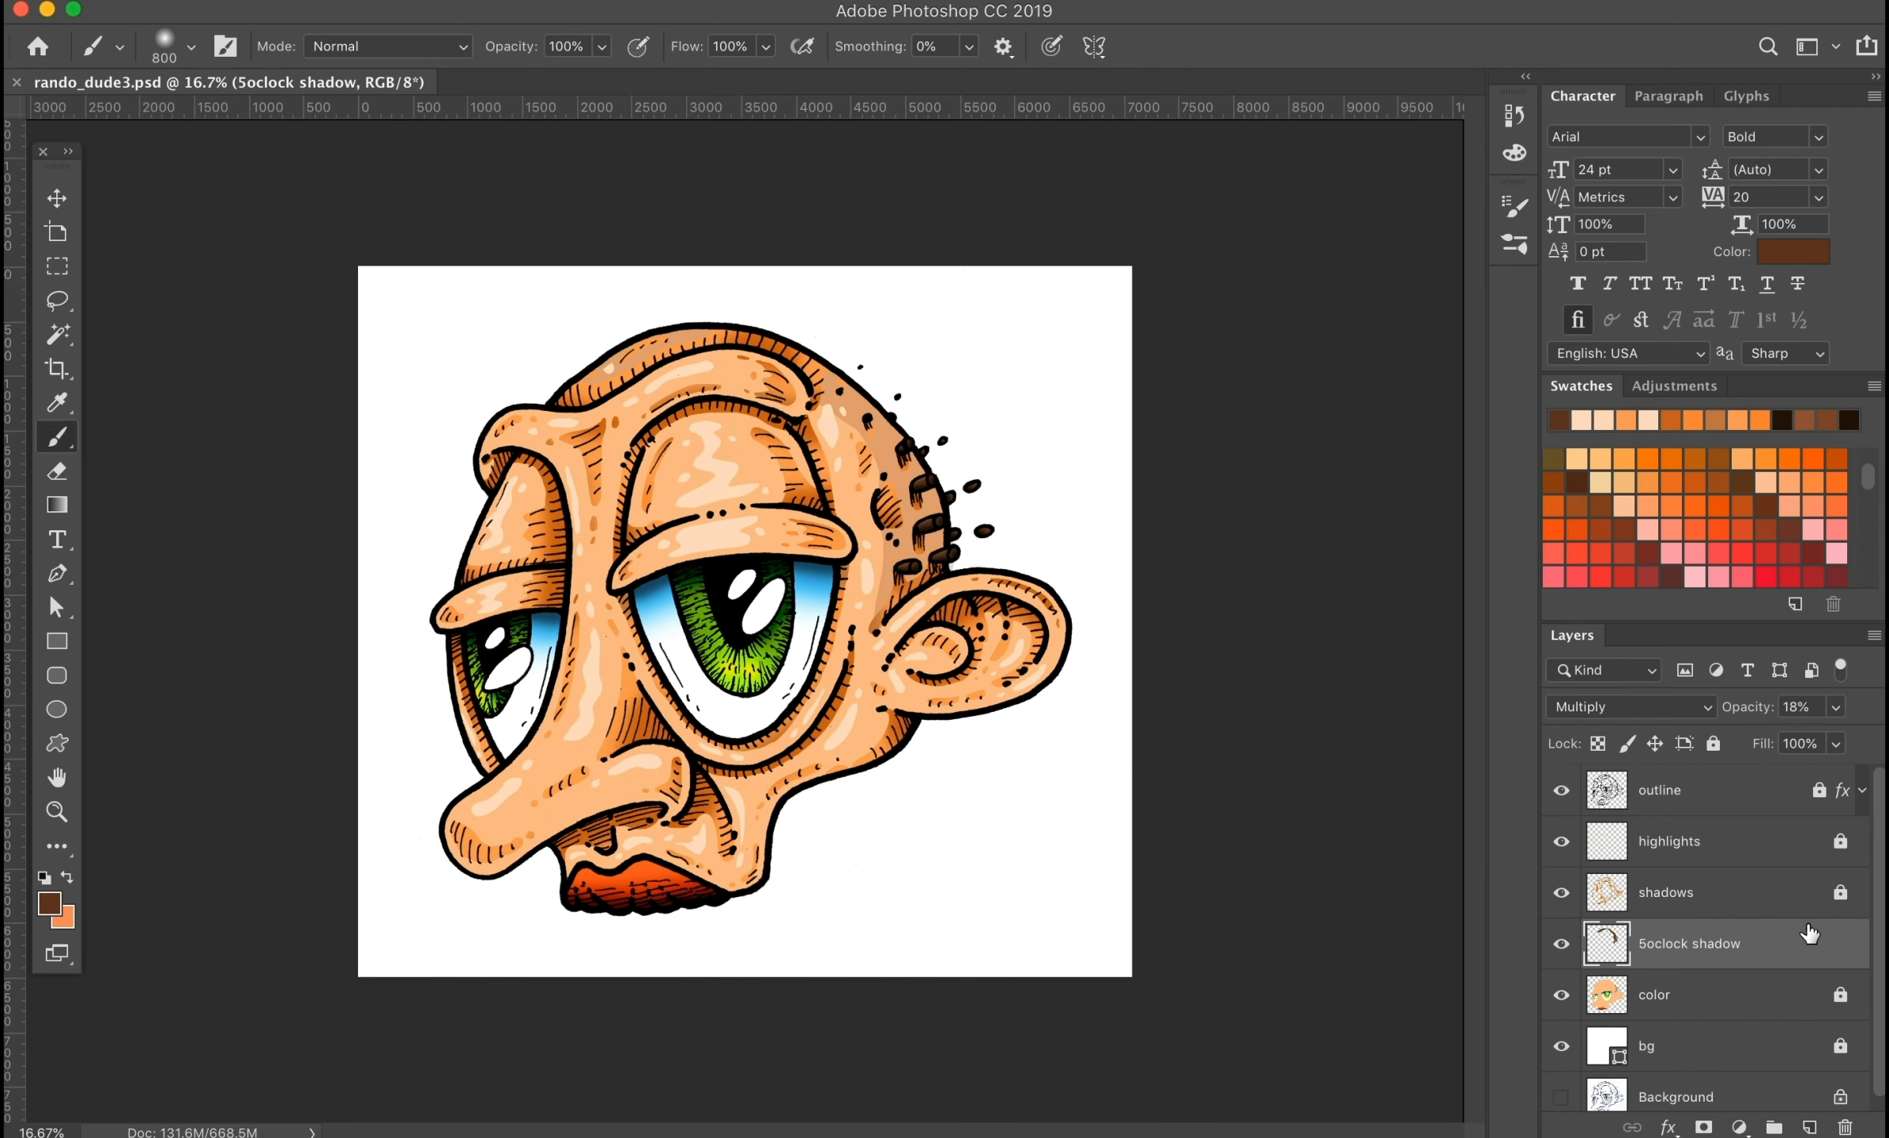
{"action": "key", "text": "super+slash"}
Step: Unlock the bg layer and outline a zigzag band across the upper canvas with the Polygonal Lasso
{"action": "scroll", "coordinate": [1781, 934], "scroll_direction": "down", "scroll_amount": 1}
{"action": "left_click", "coordinate": [1839, 1034]}
{"action": "left_click_drag", "start_coordinate": [55, 300], "coordinate": [158, 310]}
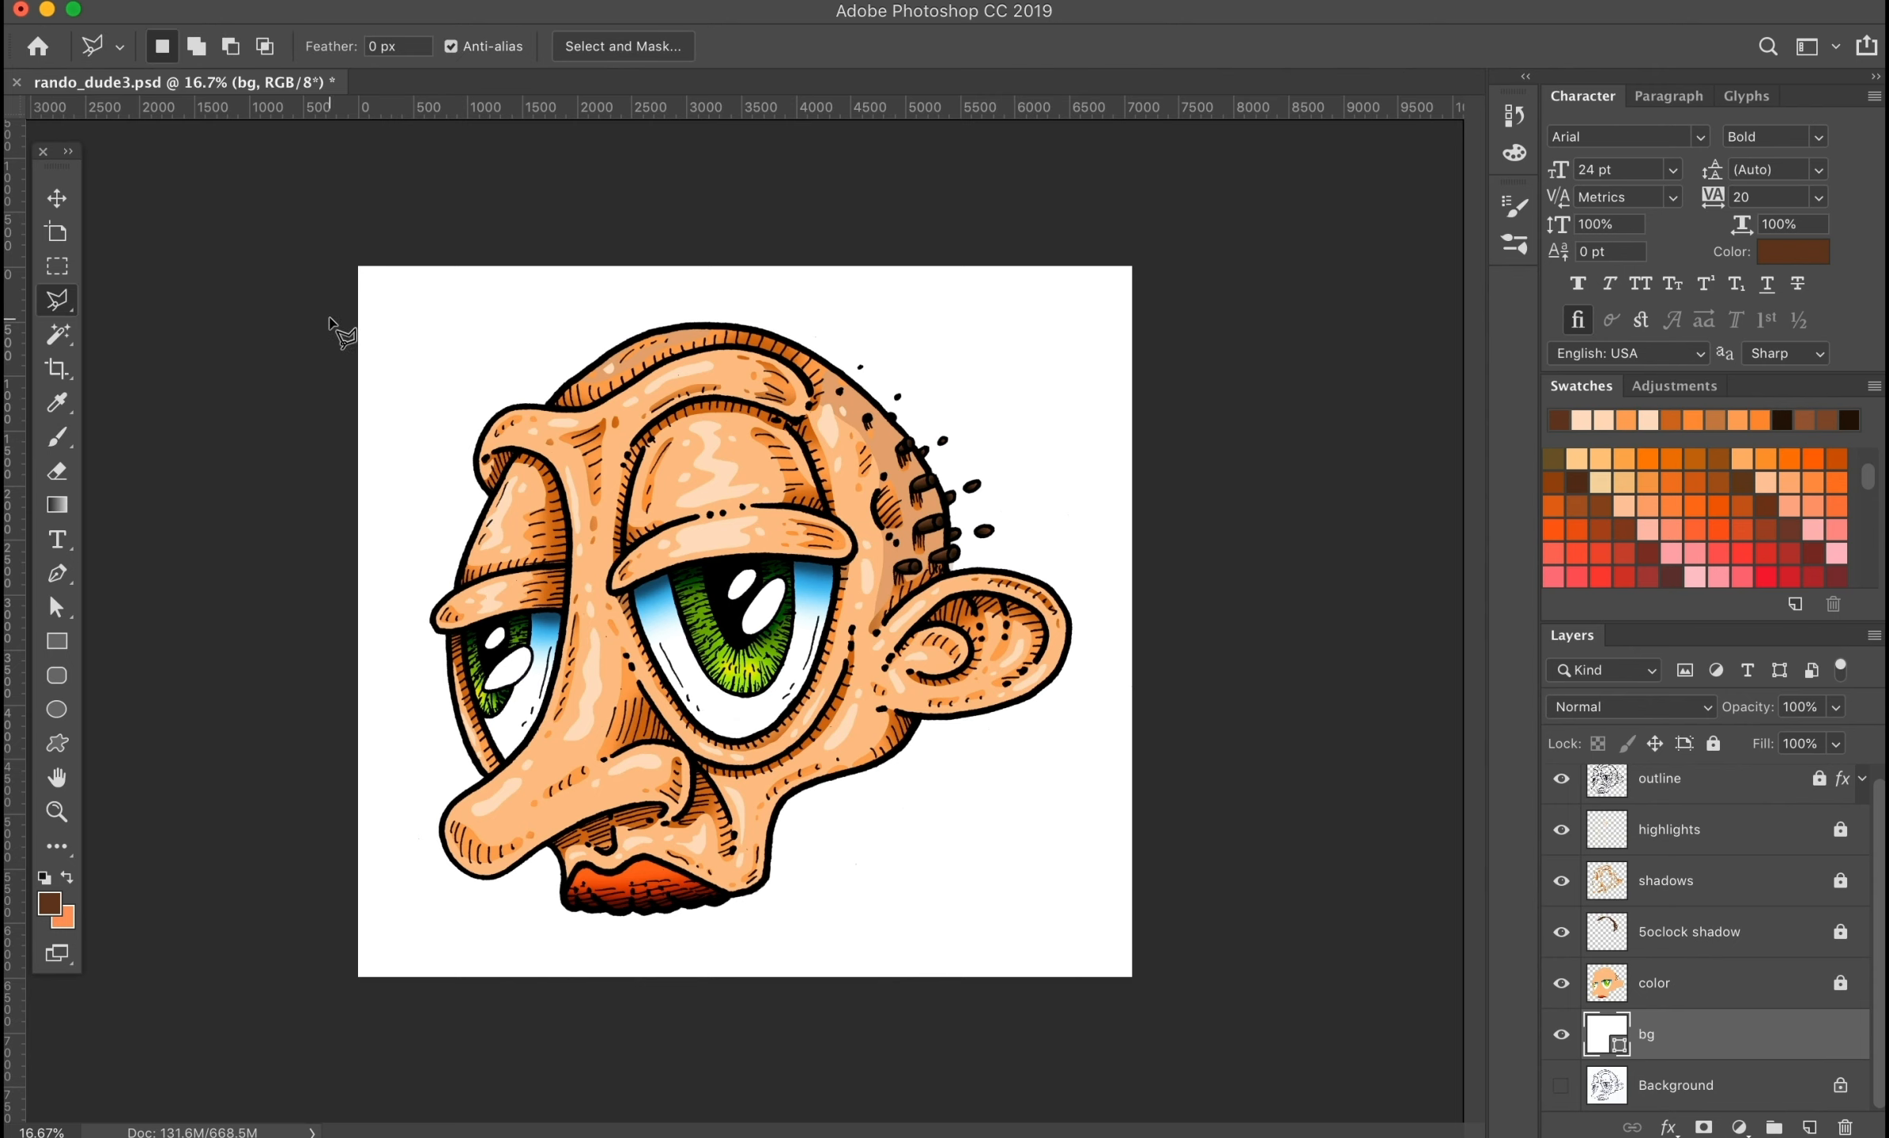
{"action": "left_click", "coordinate": [332, 437]}
{"action": "left_click", "coordinate": [328, 318]}
Step: Add a second zigzag band across the middle of the canvas to the selection
{"action": "left_click", "coordinate": [333, 586], "text": "shift"}
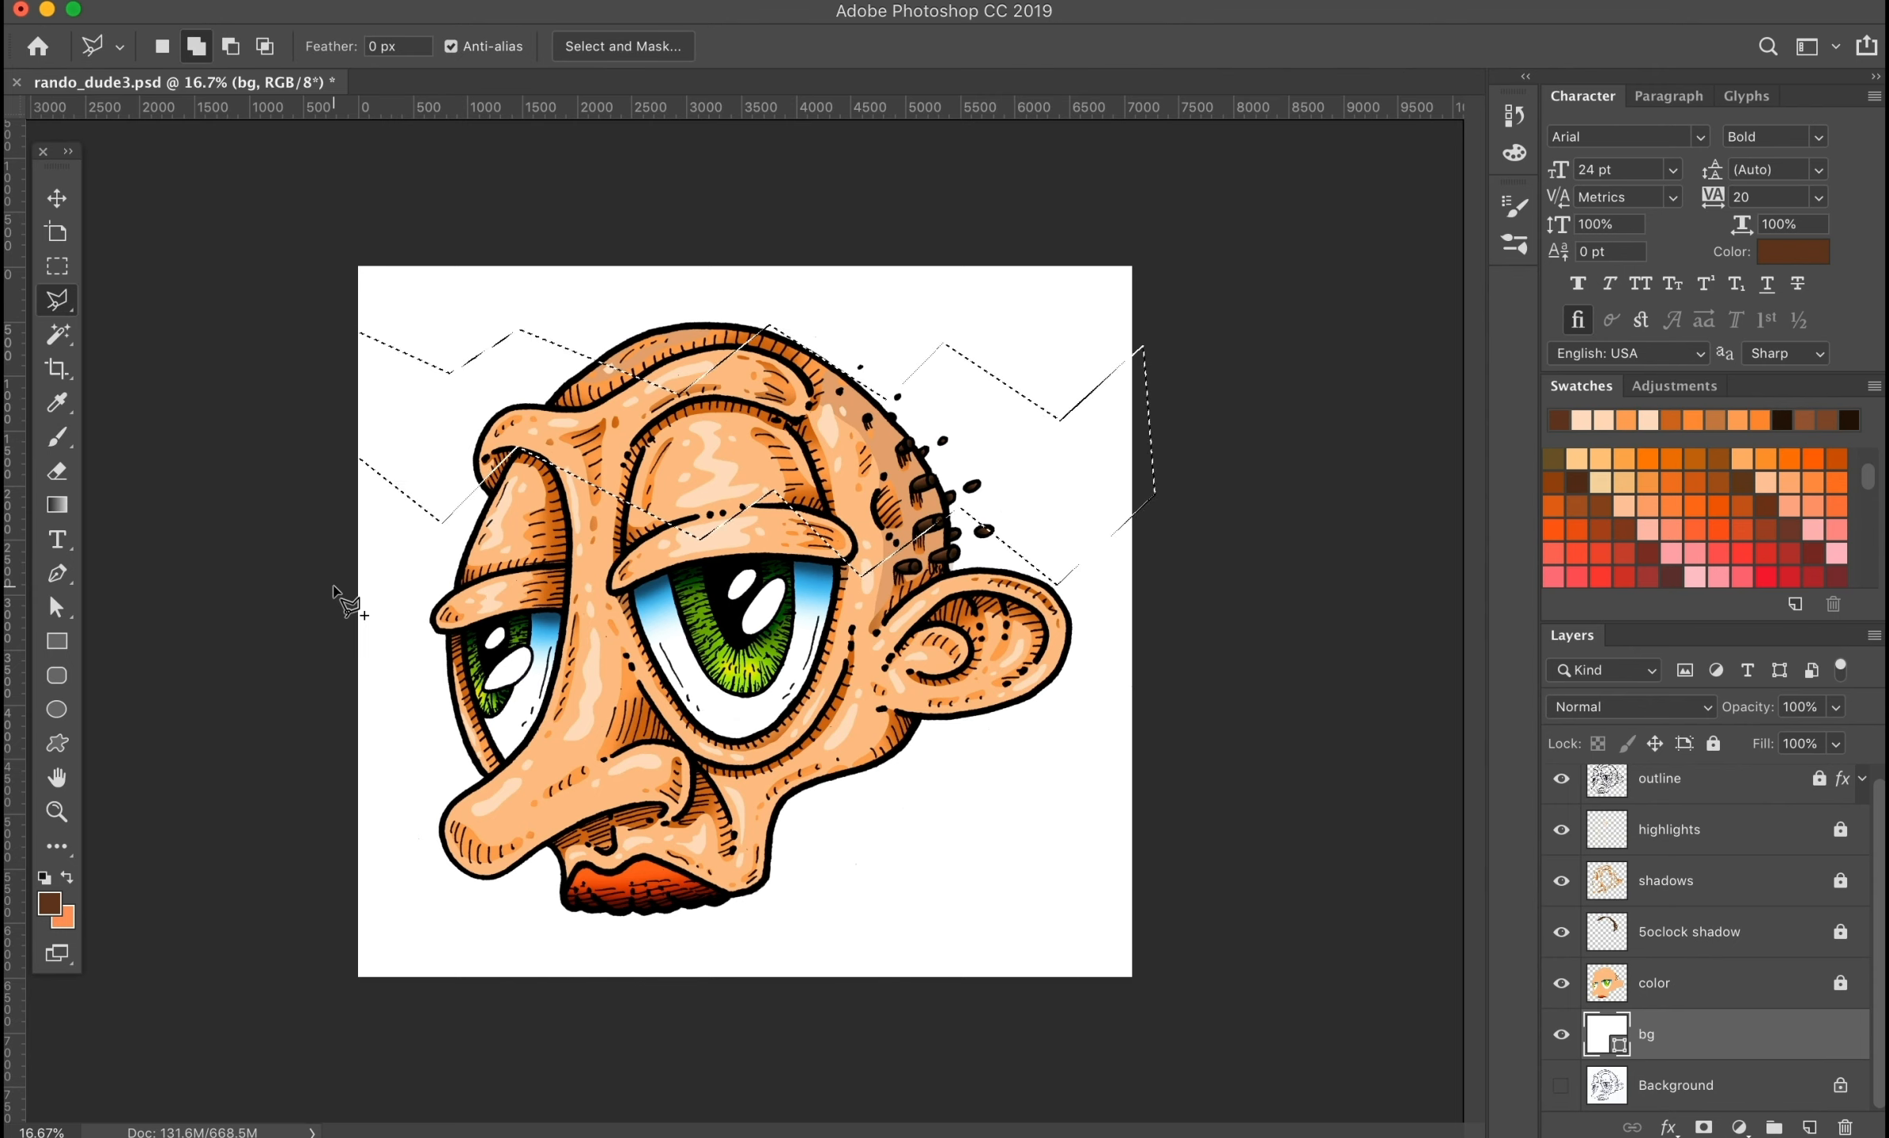
{"action": "left_click", "coordinate": [463, 665]}
{"action": "left_click", "coordinate": [525, 615]}
{"action": "left_click", "coordinate": [652, 696]}
{"action": "left_click", "coordinate": [757, 612]}
{"action": "left_click", "coordinate": [846, 703]}
{"action": "left_click", "coordinate": [929, 758]}
{"action": "left_click", "coordinate": [830, 853]}
{"action": "left_click", "coordinate": [724, 742]}
{"action": "left_click", "coordinate": [639, 822]}
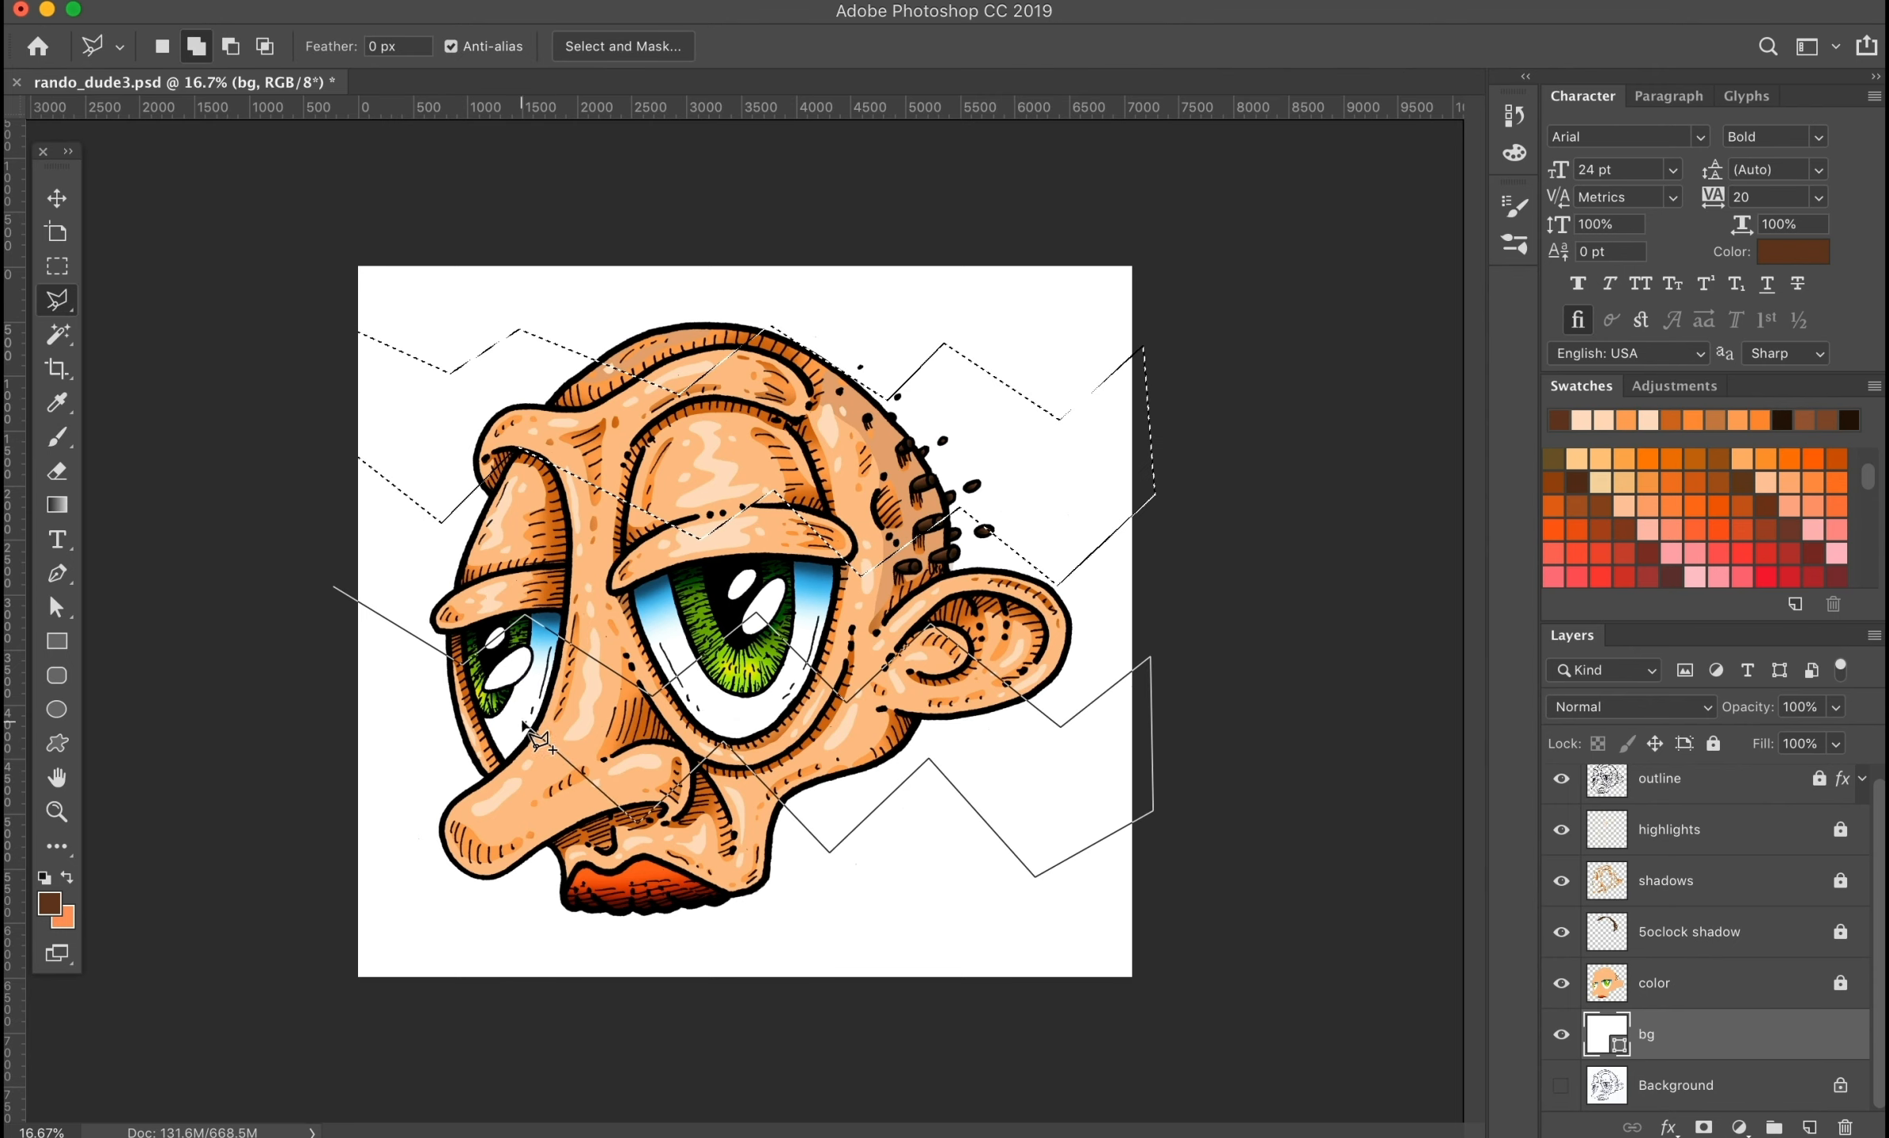
{"action": "left_click", "coordinate": [523, 721]}
{"action": "left_click", "coordinate": [441, 789]}
{"action": "left_click", "coordinate": [340, 702]}
{"action": "left_click", "coordinate": [333, 586]}
Step: Add a zigzag band along the bottom of the canvas and small points along its top edge to the selection
{"action": "left_click", "coordinate": [815, 987]}
{"action": "left_click", "coordinate": [918, 888]}
{"action": "left_click", "coordinate": [1029, 1000]}
{"action": "left_click", "coordinate": [1154, 928]}
{"action": "left_click", "coordinate": [1172, 1019]}
{"action": "left_click", "coordinate": [312, 1006]}
{"action": "left_click", "coordinate": [342, 868]}
{"action": "left_click", "coordinate": [380, 249]}
{"action": "left_click", "coordinate": [620, 249]}
{"action": "left_click", "coordinate": [673, 280]}
{"action": "left_click", "coordinate": [721, 245]}
{"action": "left_click", "coordinate": [968, 251]}
{"action": "left_click", "coordinate": [1043, 297]}
{"action": "left_click", "coordinate": [1068, 251]}
{"action": "left_click", "coordinate": [381, 249]}
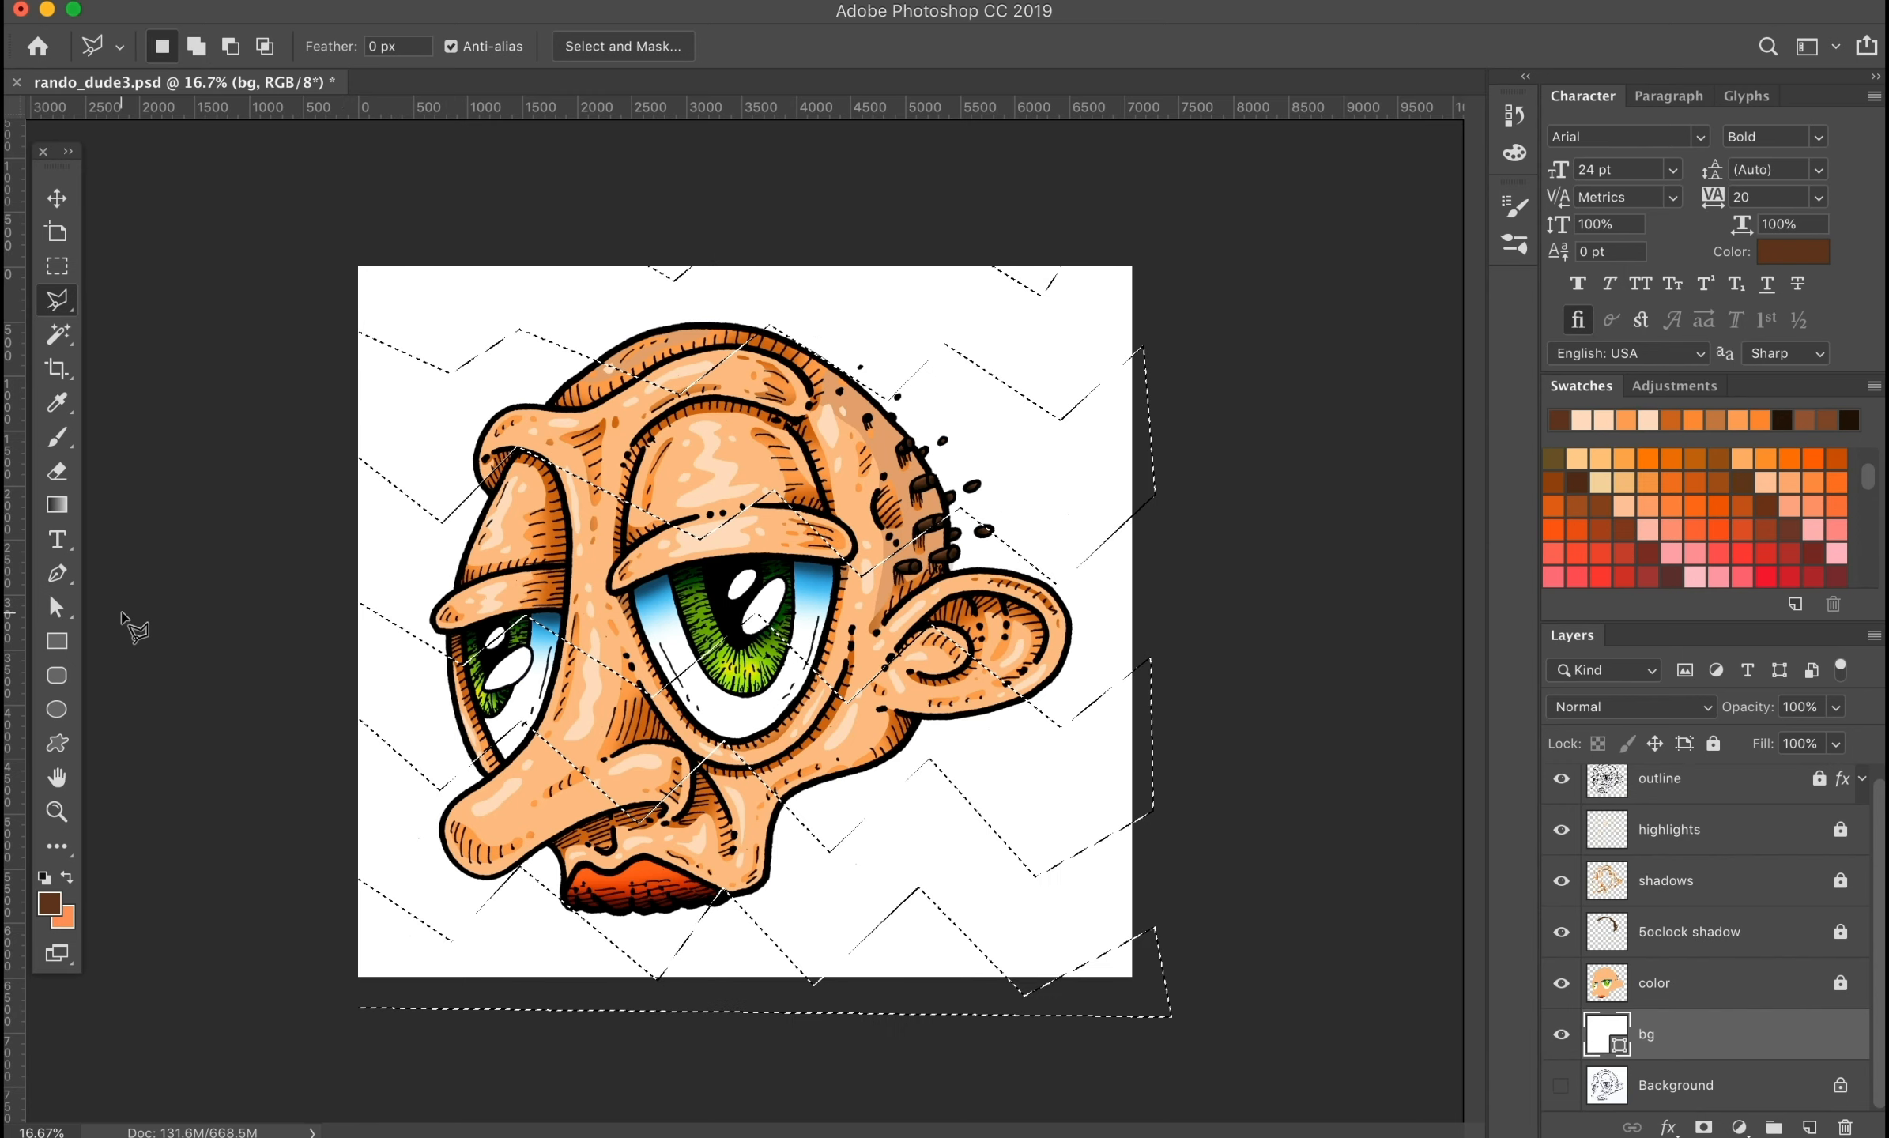
Step: Set the foreground color to bright green #2dffa4 and rasterize the bg shape layer
{"action": "left_click", "coordinate": [49, 903]}
{"action": "left_click_drag", "start_coordinate": [1510, 887], "coordinate": [1509, 859]}
{"action": "left_click", "coordinate": [1479, 670]}
{"action": "left_click", "coordinate": [1421, 669]}
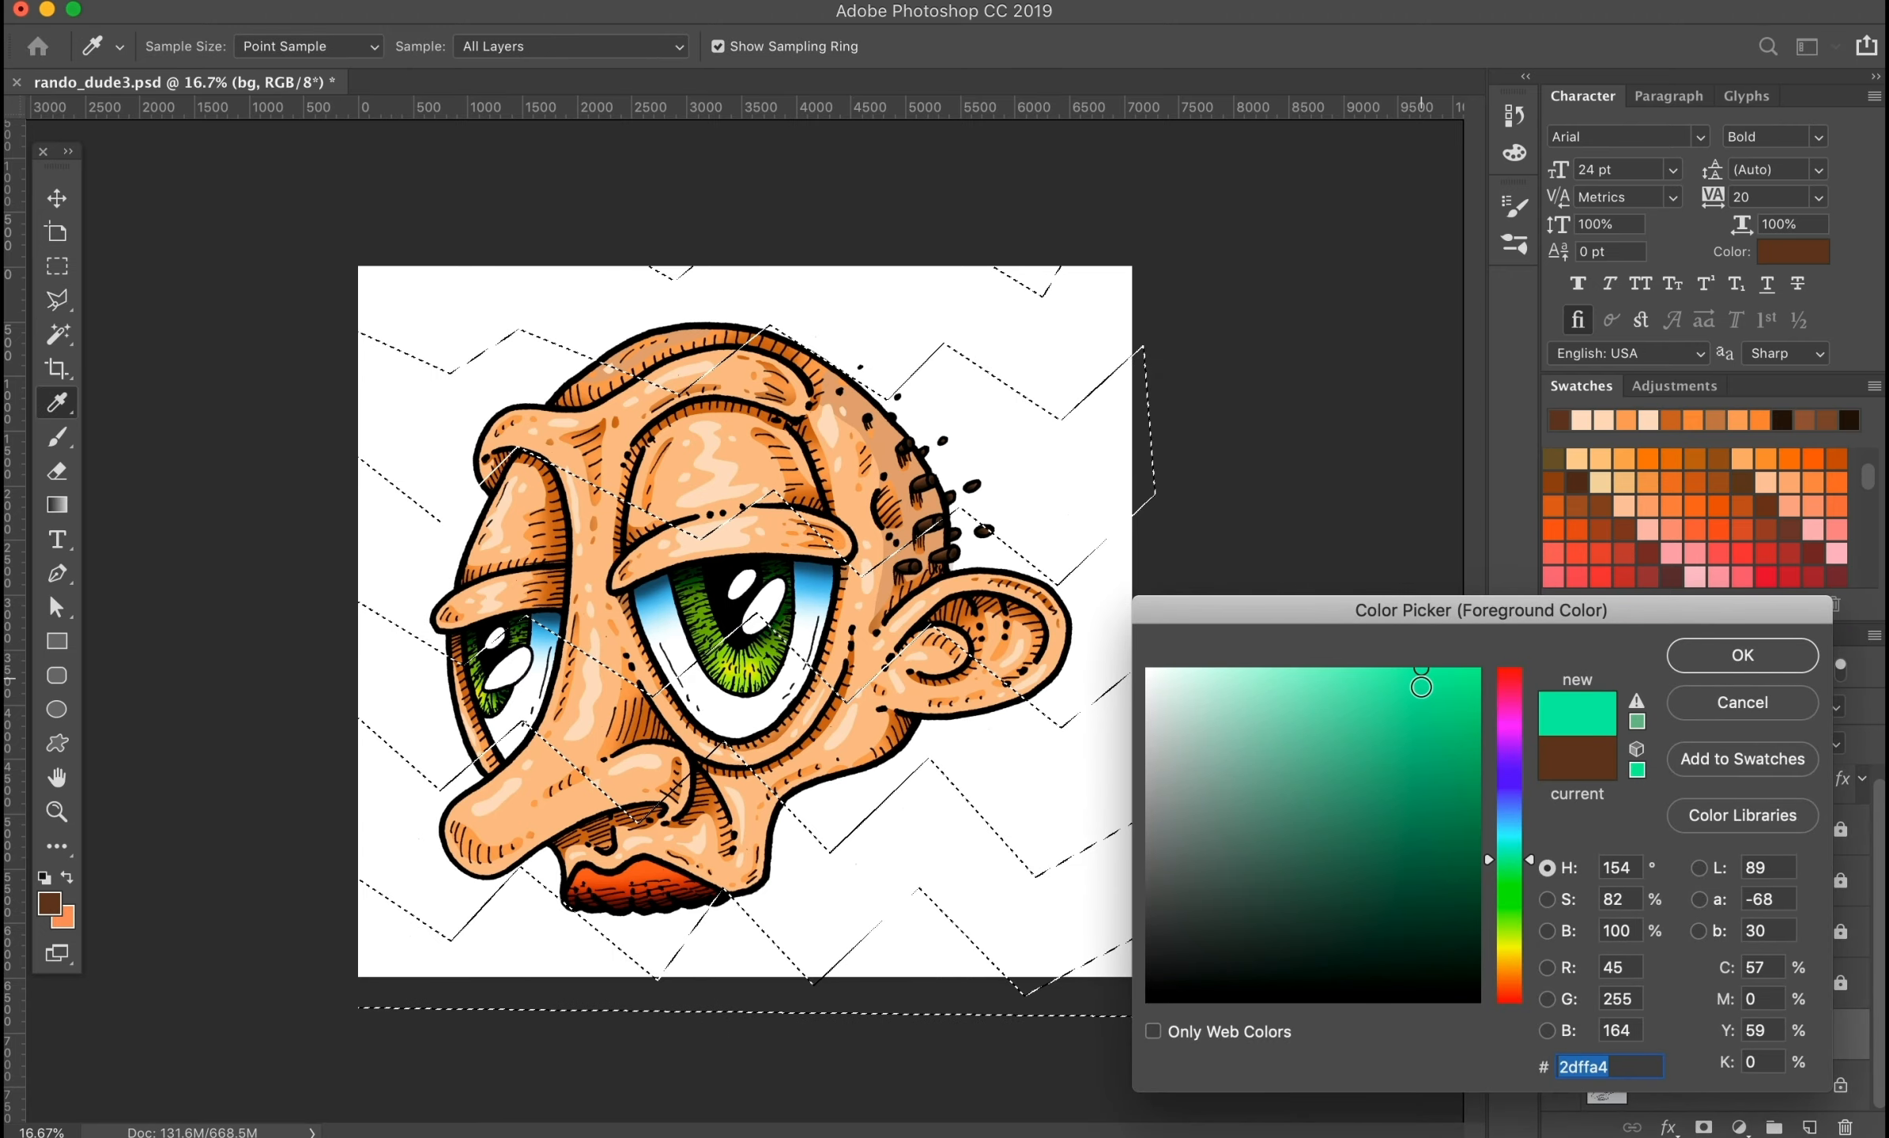
{"action": "left_click", "coordinate": [1743, 655]}
{"action": "right_click", "coordinate": [1708, 1035]}
{"action": "left_click", "coordinate": [1496, 394]}
Step: Enlarge the brush to 1800 and paint the selected zigzag bands green on the bg layer
{"action": "key", "text": "b"}
{"action": "key", "text": "bracketright"}
{"action": "key", "text": "bracketright"}
{"action": "key", "text": "bracketright"}
{"action": "key", "text": "bracketright"}
{"action": "key", "text": "bracketright"}
{"action": "key", "text": "bracketright"}
{"action": "key", "text": "bracketright"}
{"action": "key", "text": "bracketright"}
{"action": "key", "text": "bracketright"}
{"action": "key", "text": "bracketright"}
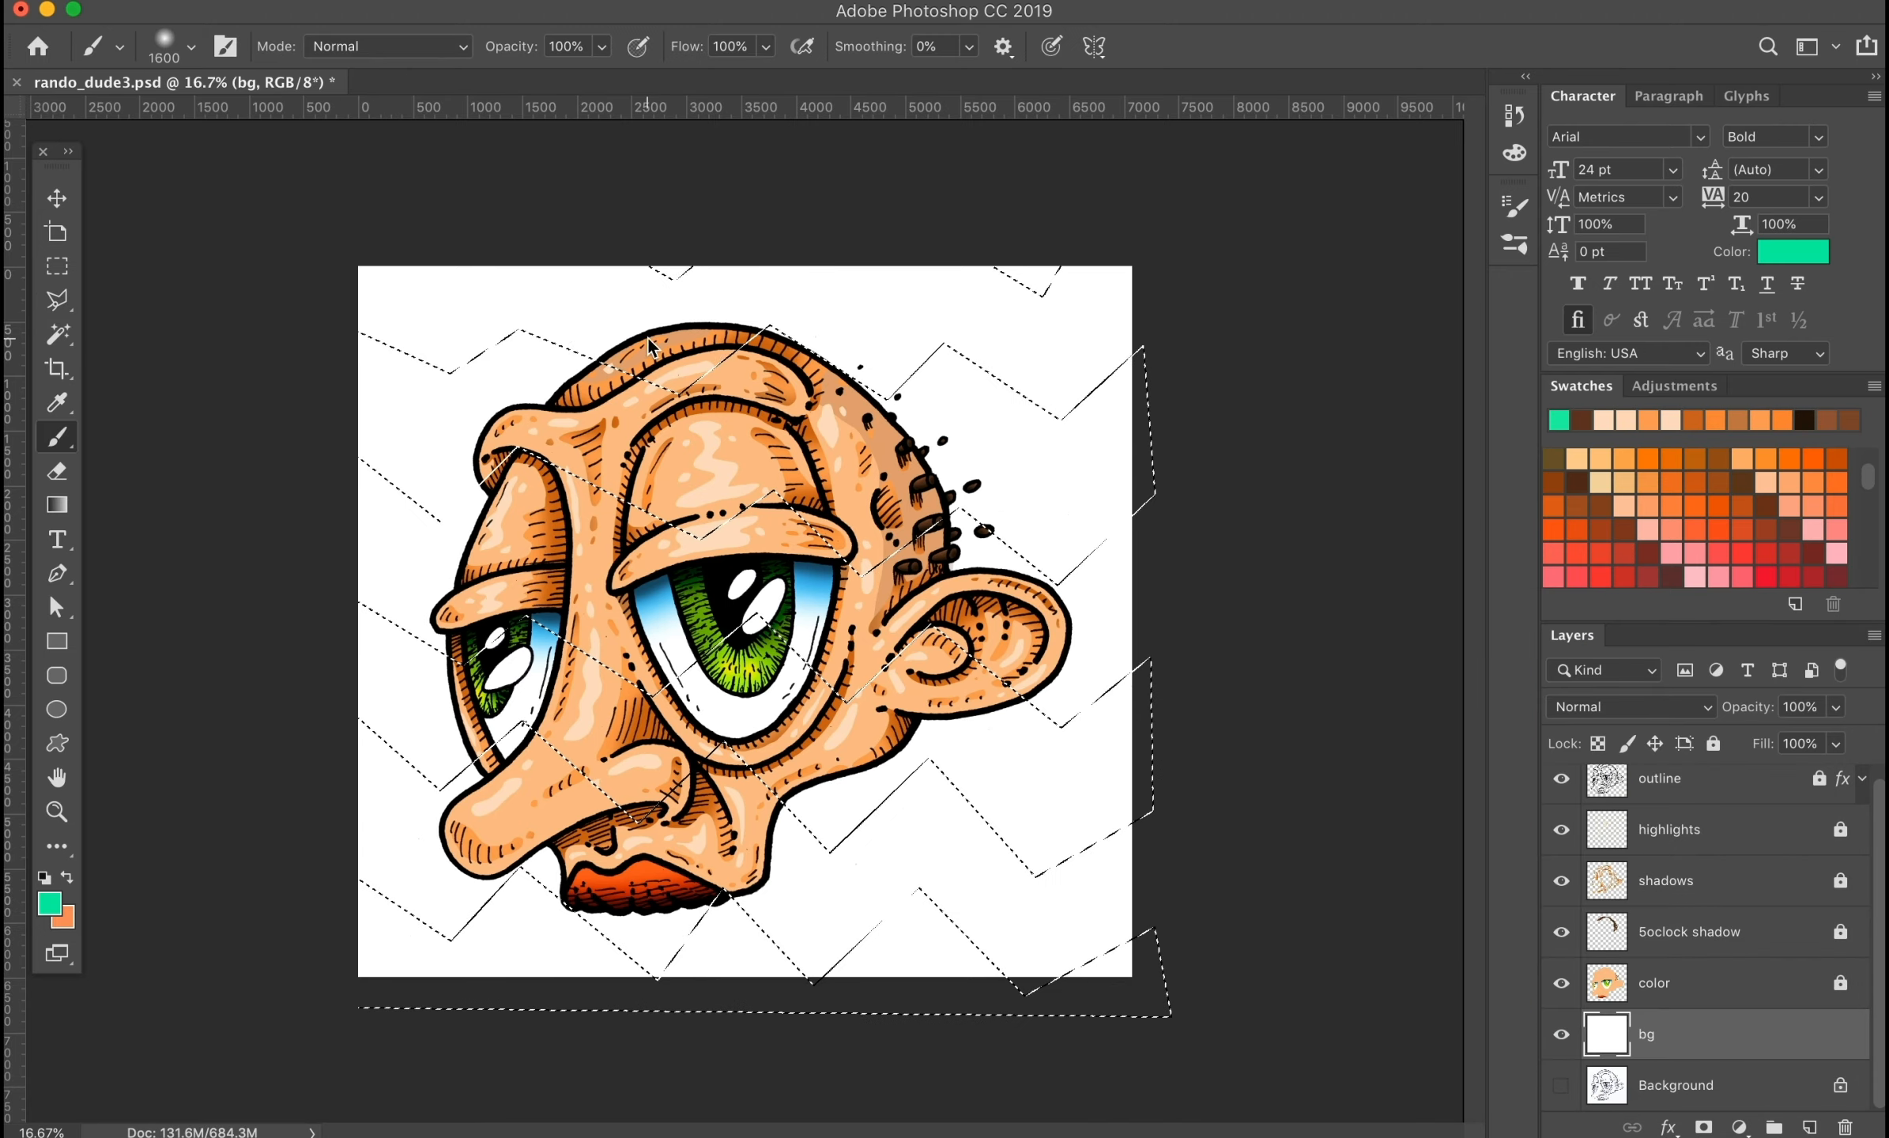
{"action": "mouse_move", "coordinate": [372, 296]}
{"action": "left_mouse_down"}
{"action": "mouse_move", "coordinate": [1062, 535]}
{"action": "mouse_move", "coordinate": [358, 435]}
{"action": "mouse_move", "coordinate": [889, 784]}
{"action": "mouse_move", "coordinate": [458, 739]}
{"action": "left_mouse_up"}
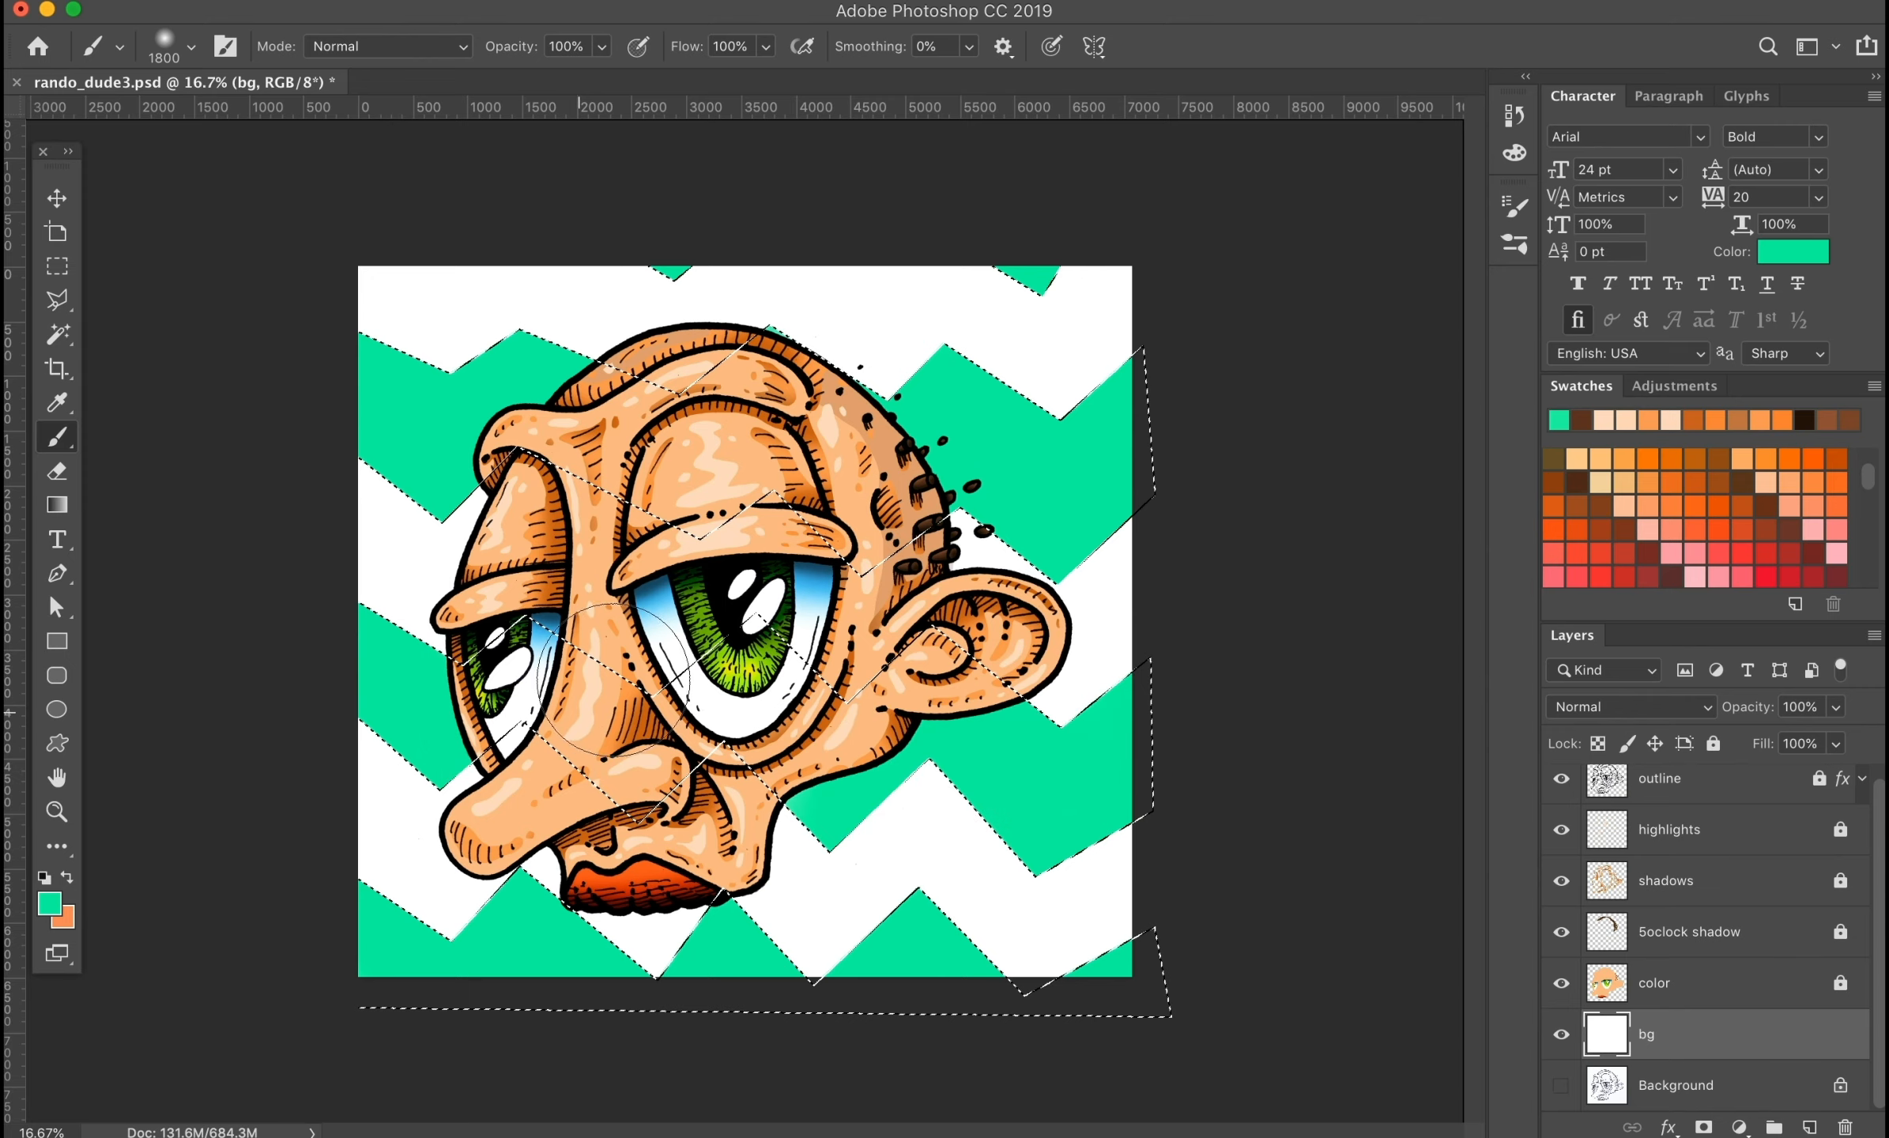
Step: Invert the selection, paint the remaining zigzag bands bright sky blue, and deselect
{"action": "left_click", "coordinate": [557, 1]}
{"action": "left_click", "coordinate": [592, 85]}
{"action": "left_click", "coordinate": [75, 903]}
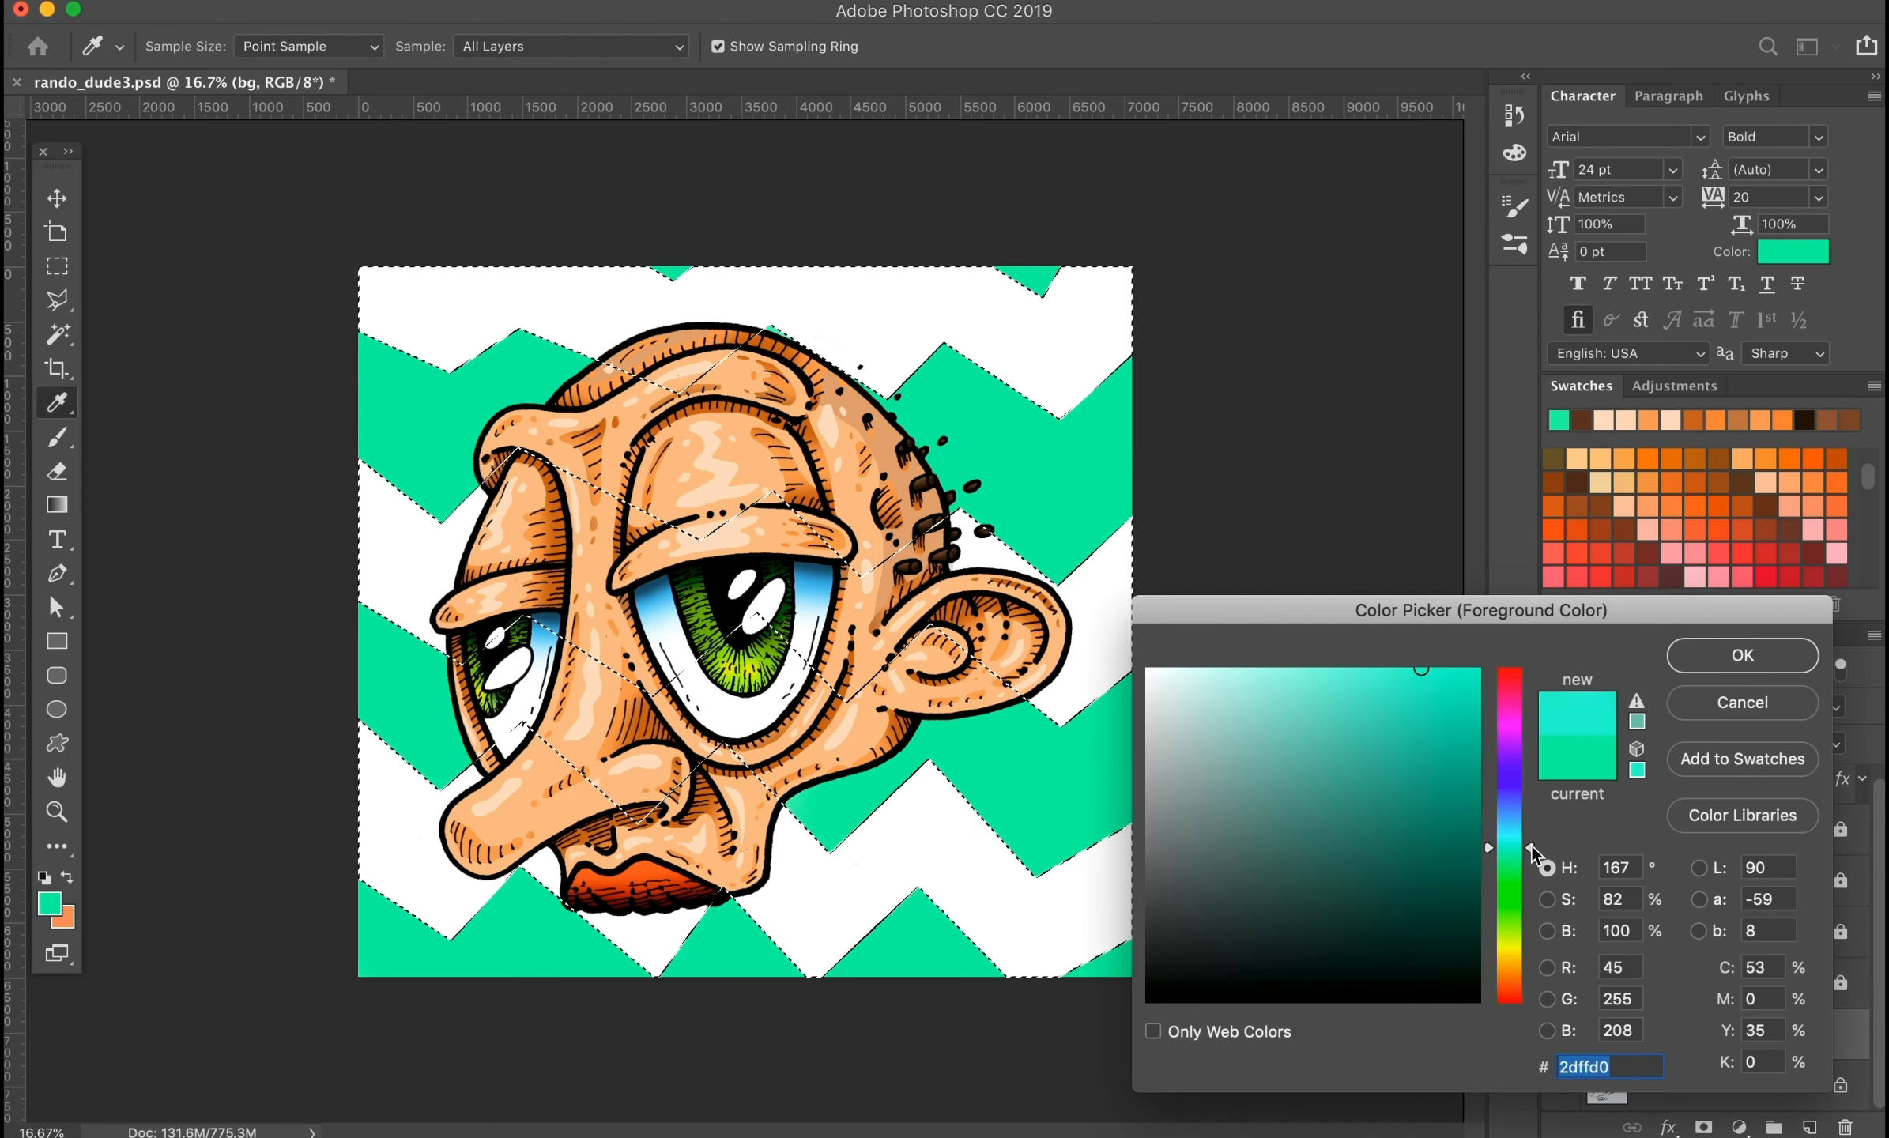
{"action": "left_click", "coordinate": [1742, 655]}
{"action": "mouse_move", "coordinate": [1106, 300]}
{"action": "left_mouse_down"}
{"action": "mouse_move", "coordinate": [869, 317]}
{"action": "mouse_move", "coordinate": [575, 397]}
{"action": "left_mouse_up"}
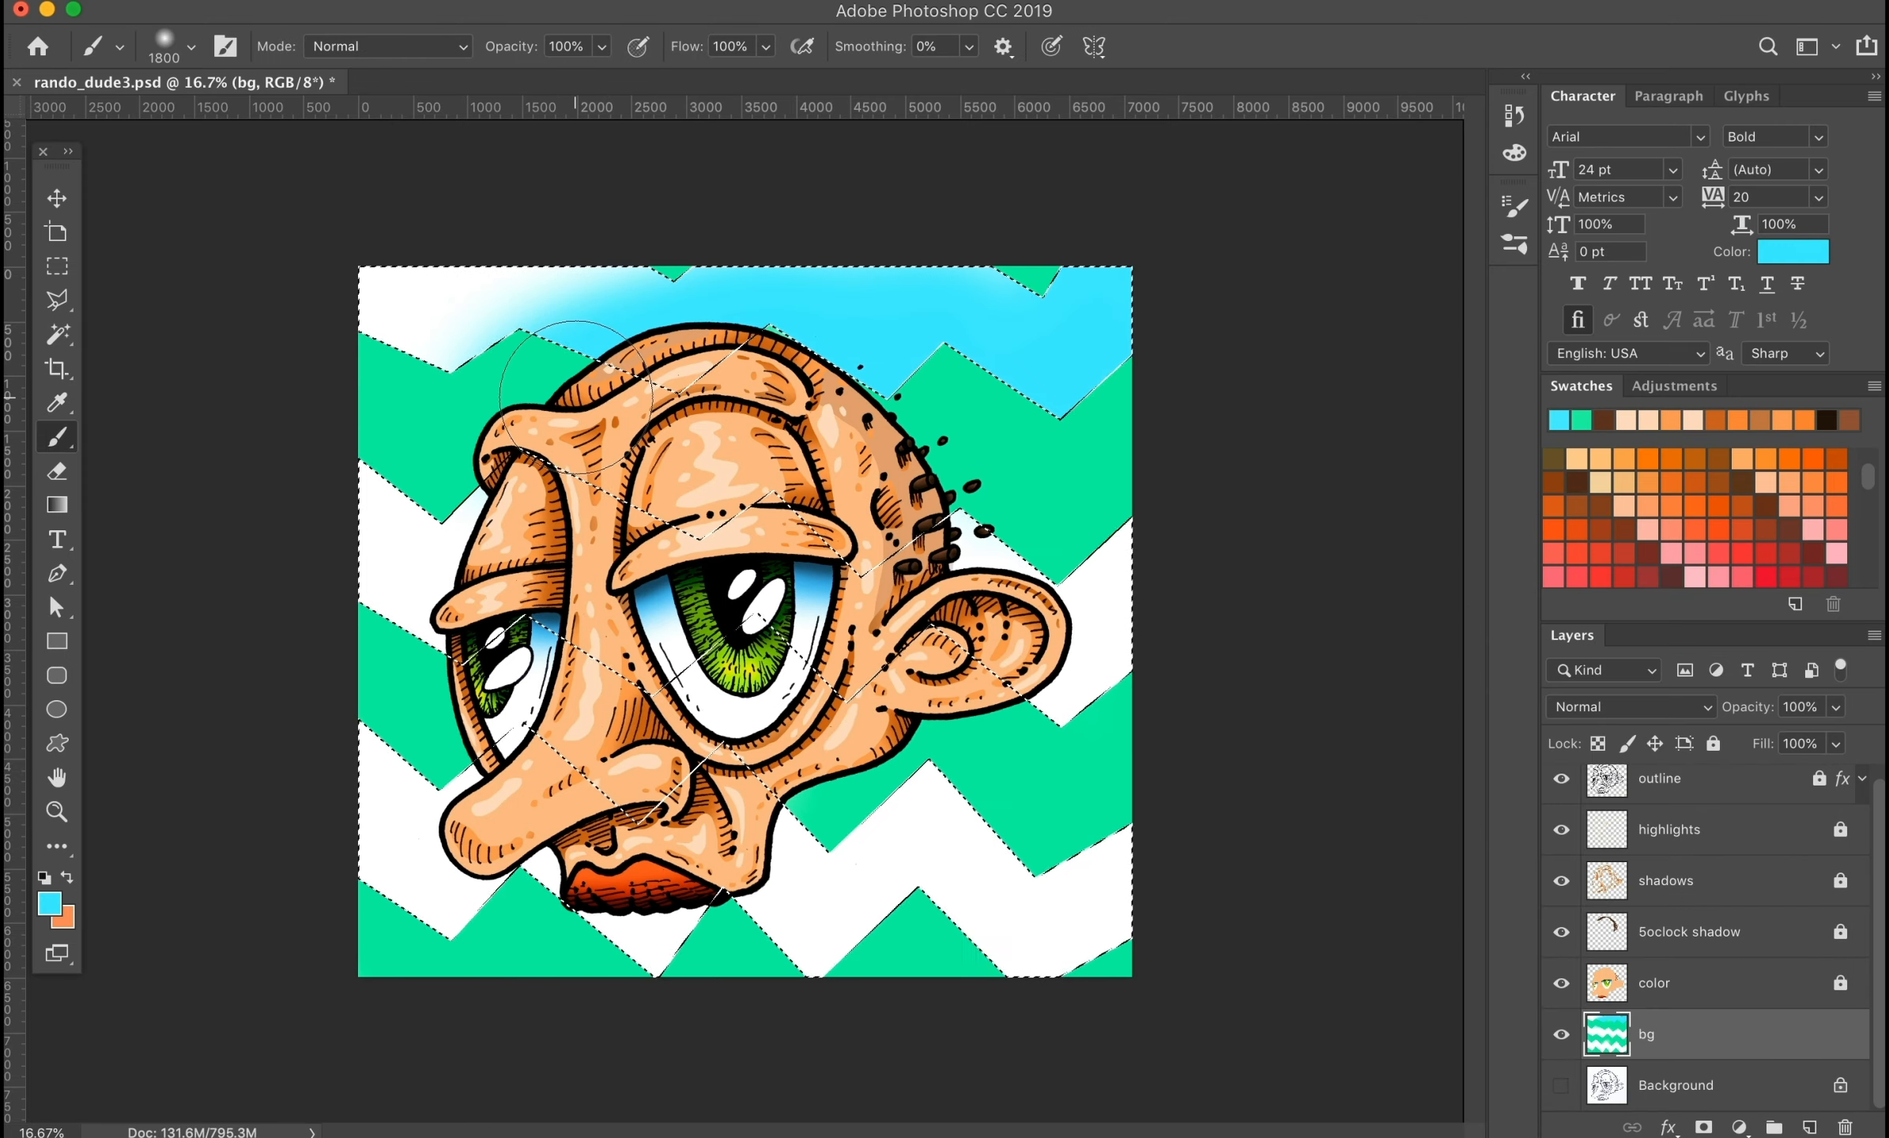
{"action": "mouse_move", "coordinate": [498, 328]}
{"action": "left_mouse_down"}
{"action": "mouse_move", "coordinate": [370, 847]}
{"action": "mouse_move", "coordinate": [1027, 791]}
{"action": "mouse_move", "coordinate": [1012, 337]}
{"action": "mouse_move", "coordinate": [1099, 316]}
{"action": "left_mouse_up"}
{"action": "key", "text": "ctrl+d"}
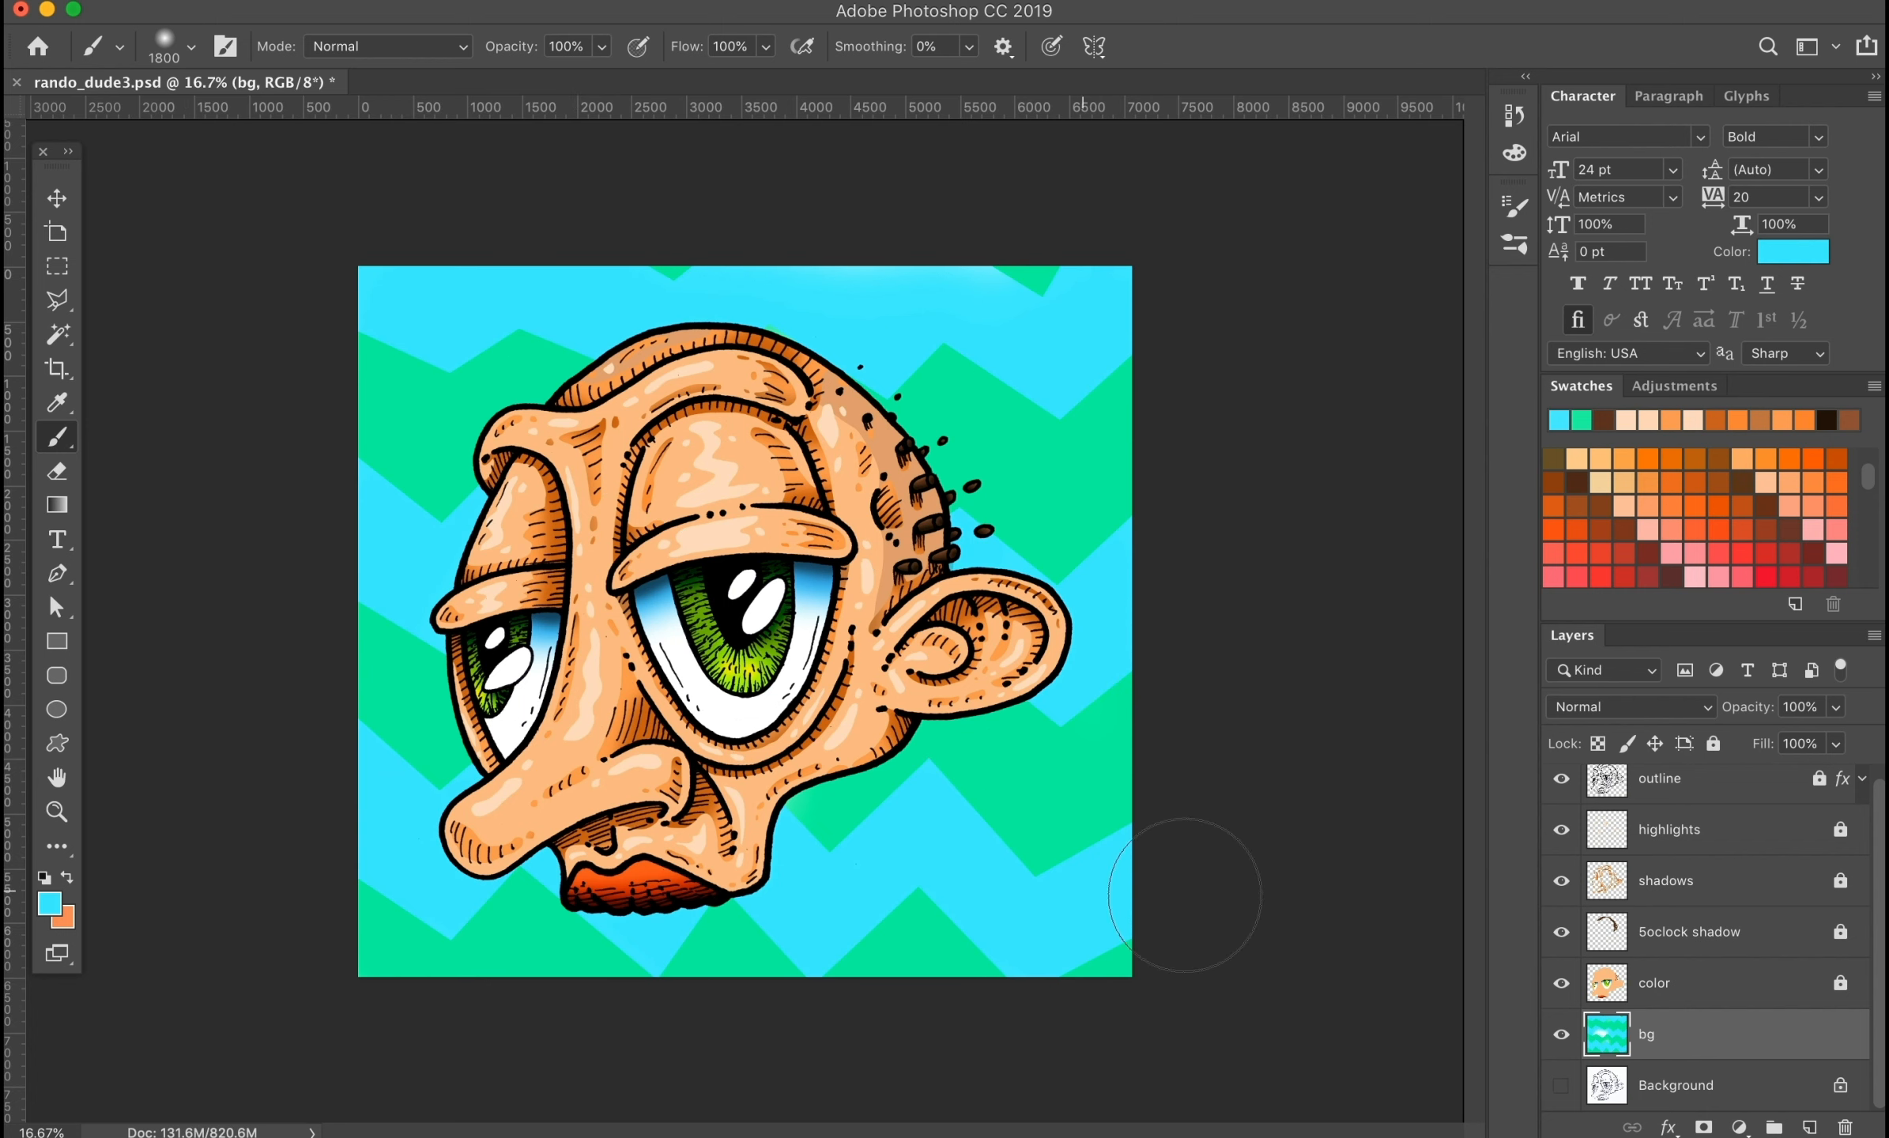
{"action": "left_click", "coordinate": [1699, 982]}
{"action": "left_click", "coordinate": [1667, 1127]}
{"action": "left_click", "coordinate": [1691, 1089]}
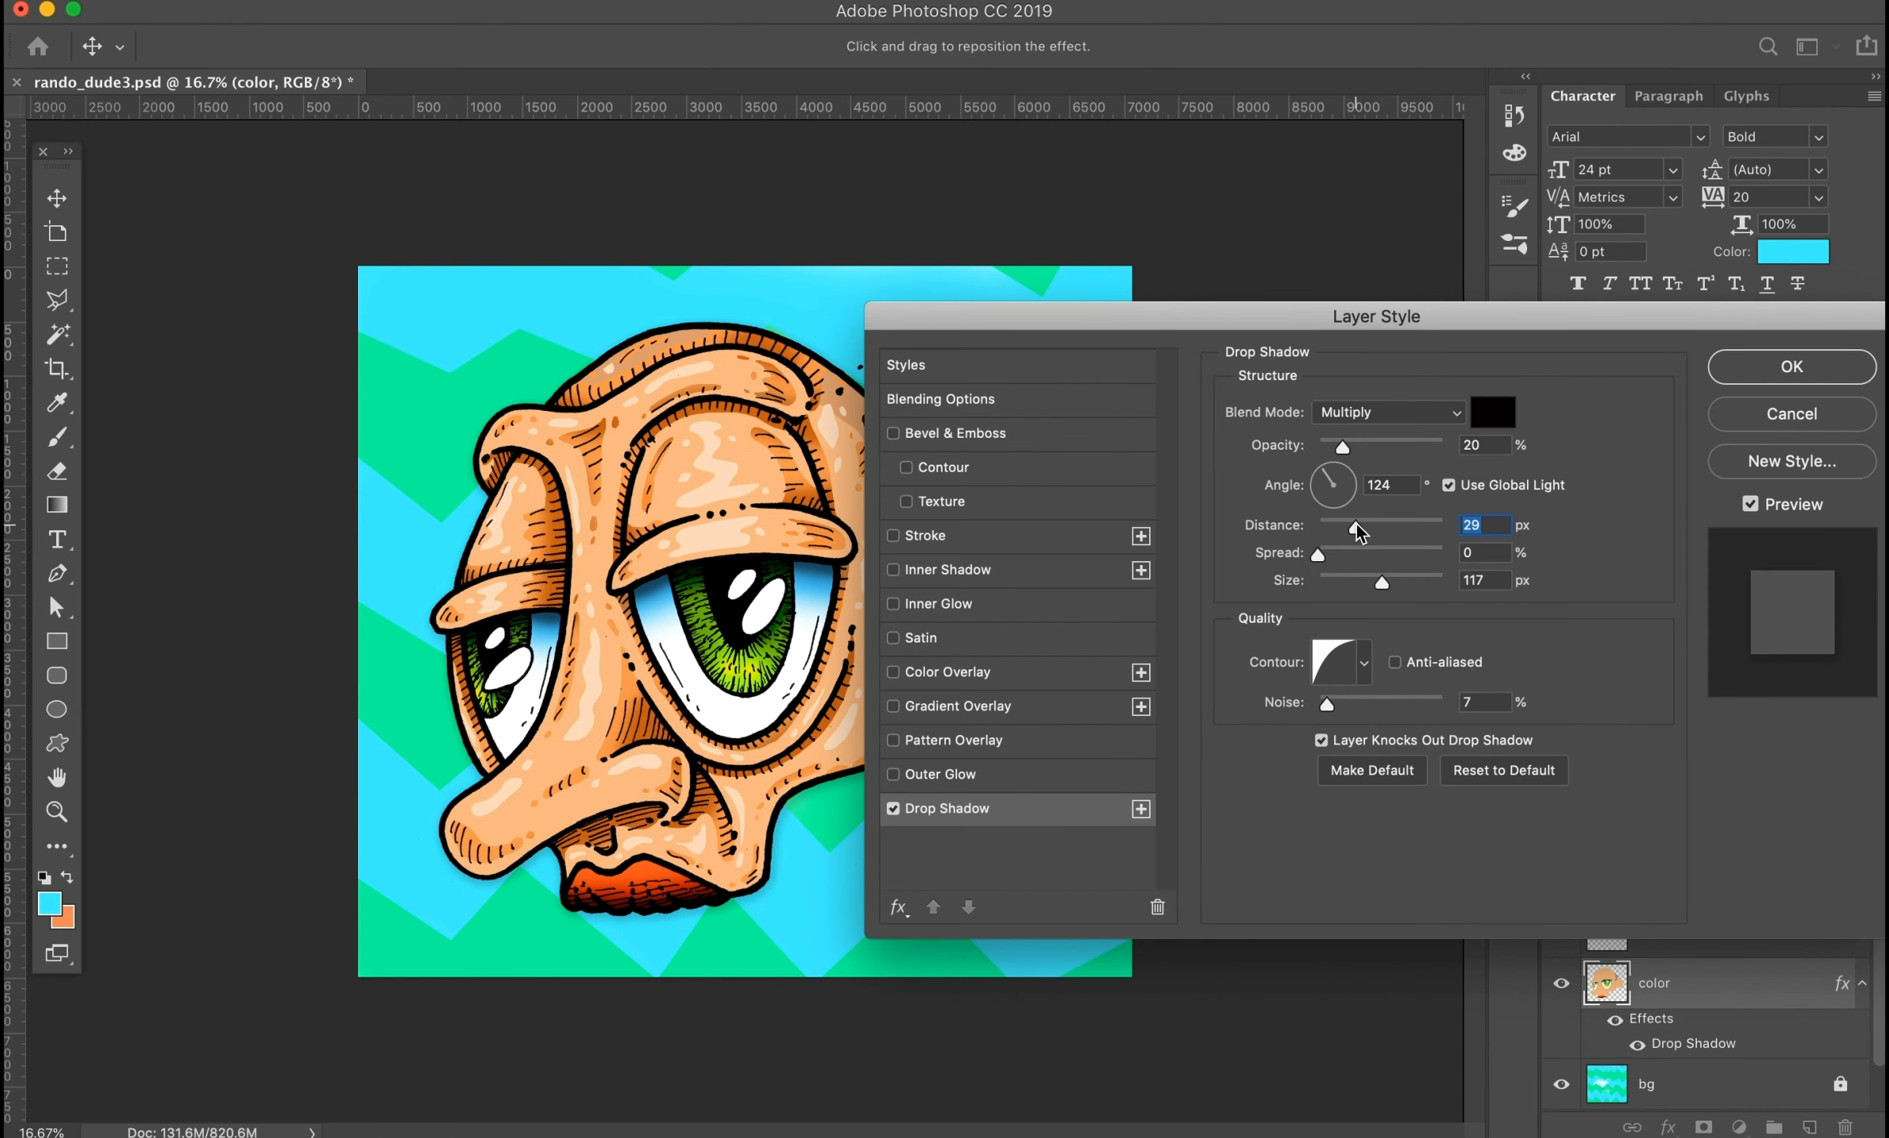
{"action": "left_click_drag", "start_coordinate": [1342, 446], "coordinate": [1390, 447]}
{"action": "left_click_drag", "start_coordinate": [1382, 583], "coordinate": [1319, 551]}
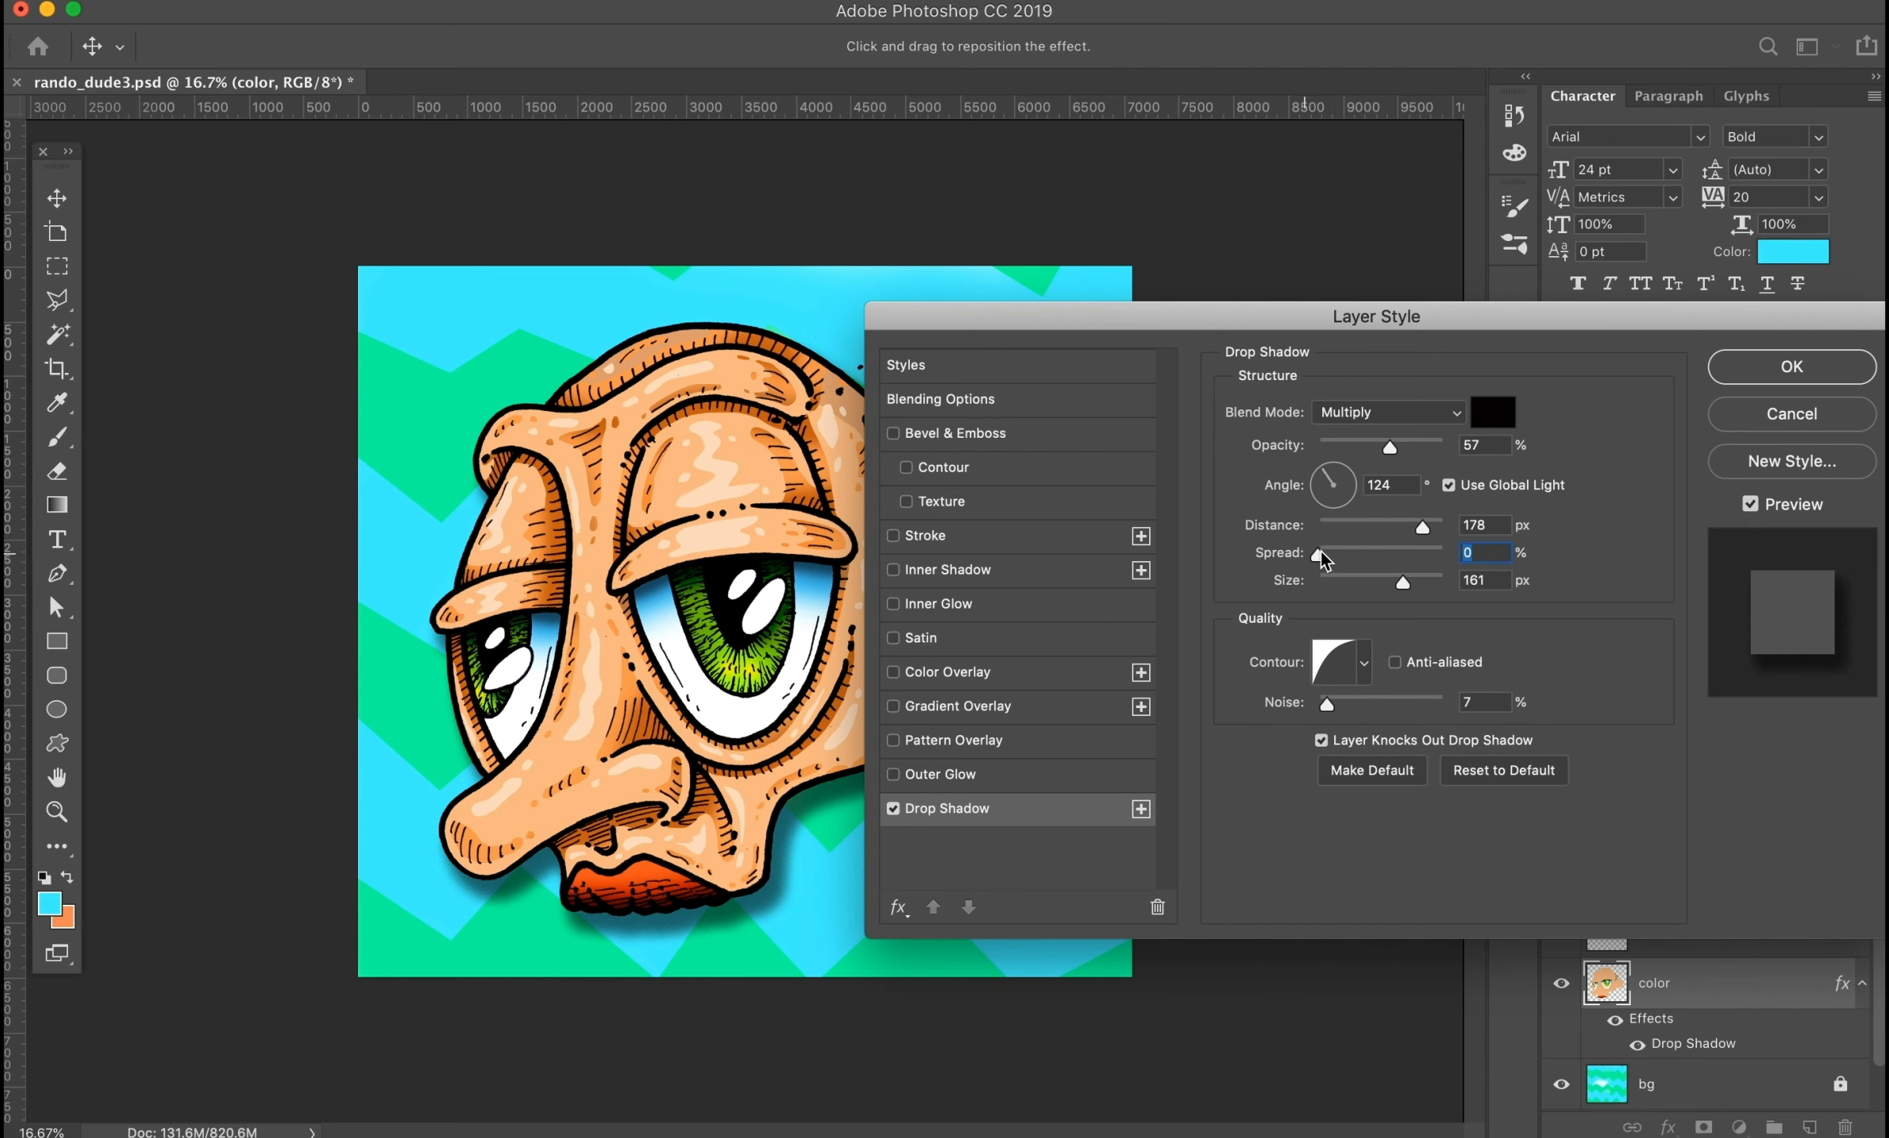
{"action": "left_click", "coordinate": [1318, 470]}
{"action": "left_click_drag", "start_coordinate": [1391, 320], "coordinate": [1654, 255]}
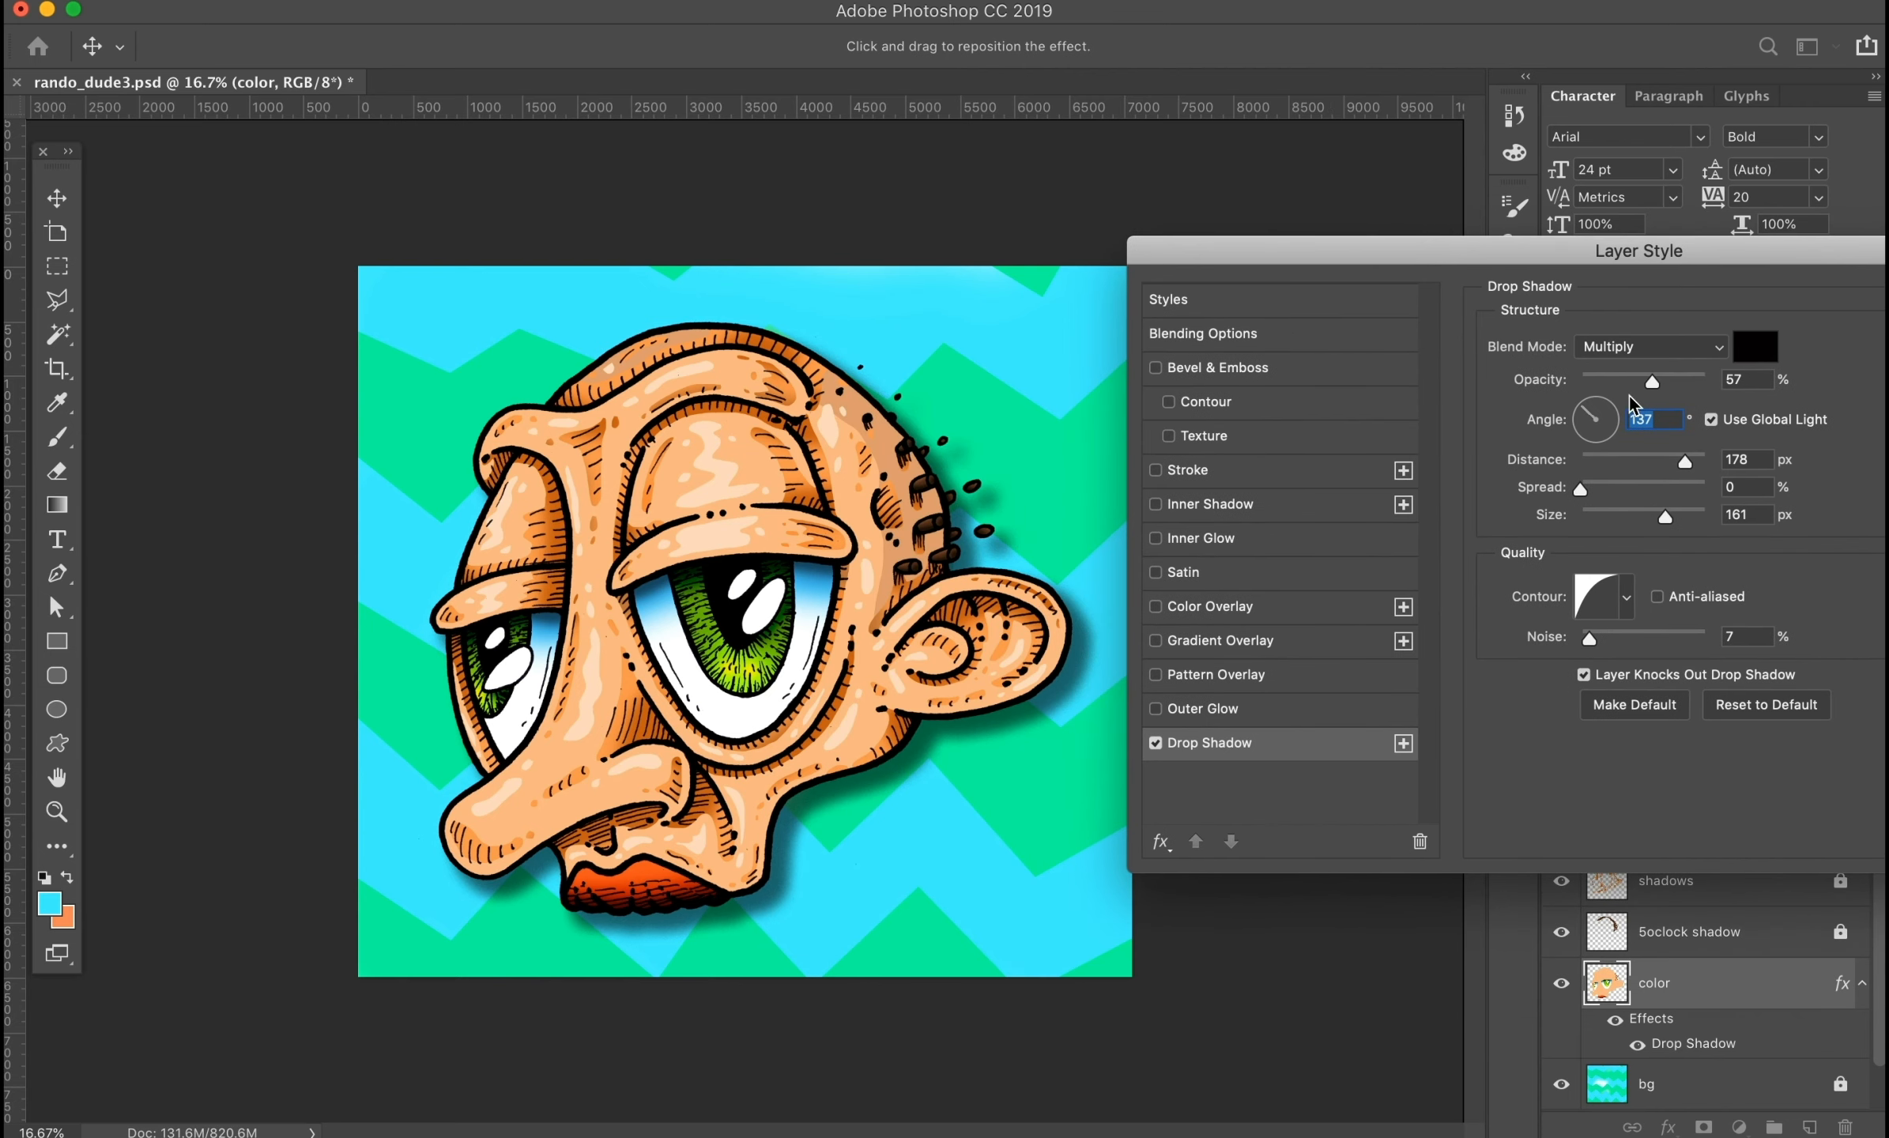
{"action": "left_click_drag", "start_coordinate": [1665, 517], "coordinate": [1691, 467]}
{"action": "left_click_drag", "start_coordinate": [1651, 382], "coordinate": [1610, 387]}
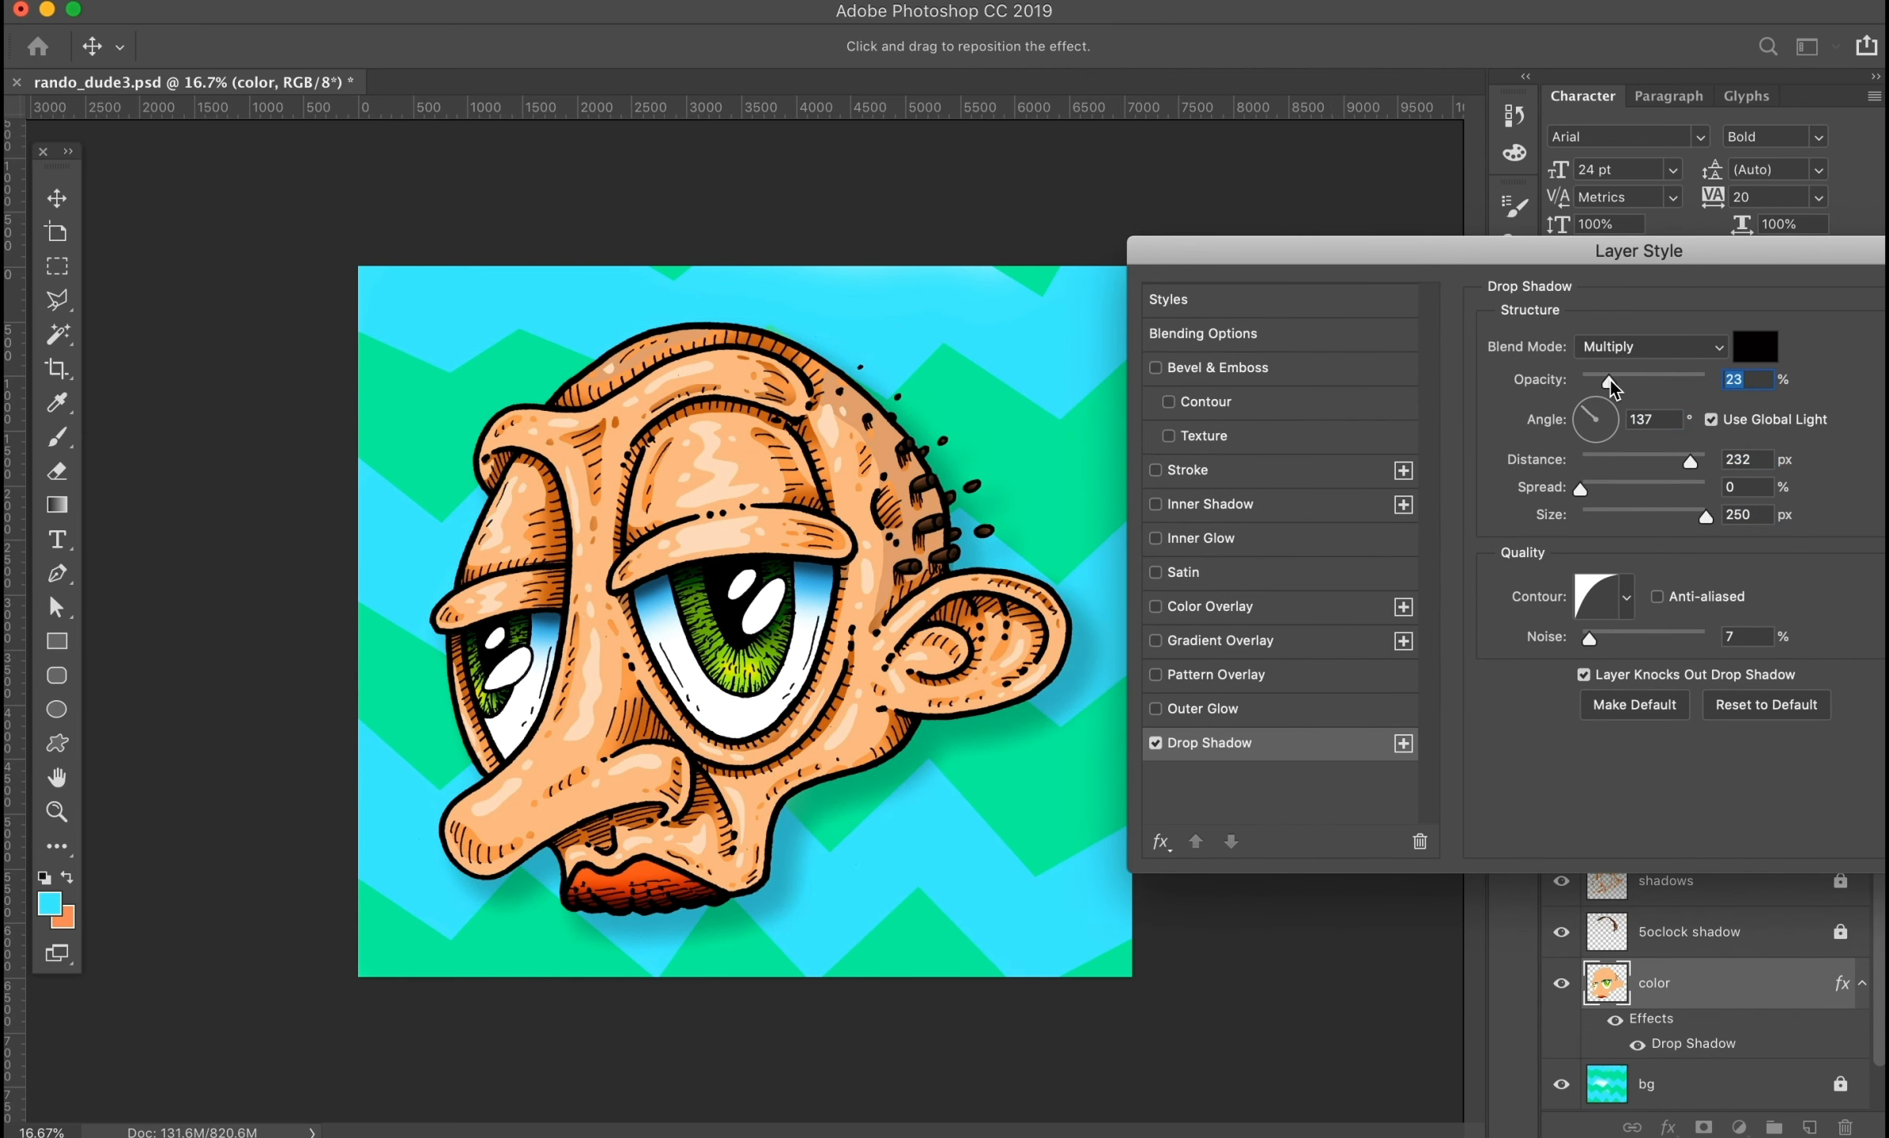
{"action": "left_click_drag", "start_coordinate": [1639, 250], "coordinate": [1288, 285]}
{"action": "left_click", "coordinate": [1636, 388]}
Step: Add a layer named head shadow below the color layer and lasso a shadow shape offset behind the head
{"action": "left_click", "coordinate": [1810, 1126], "text": "super"}
{"action": "double_click", "coordinate": [1654, 1034]}
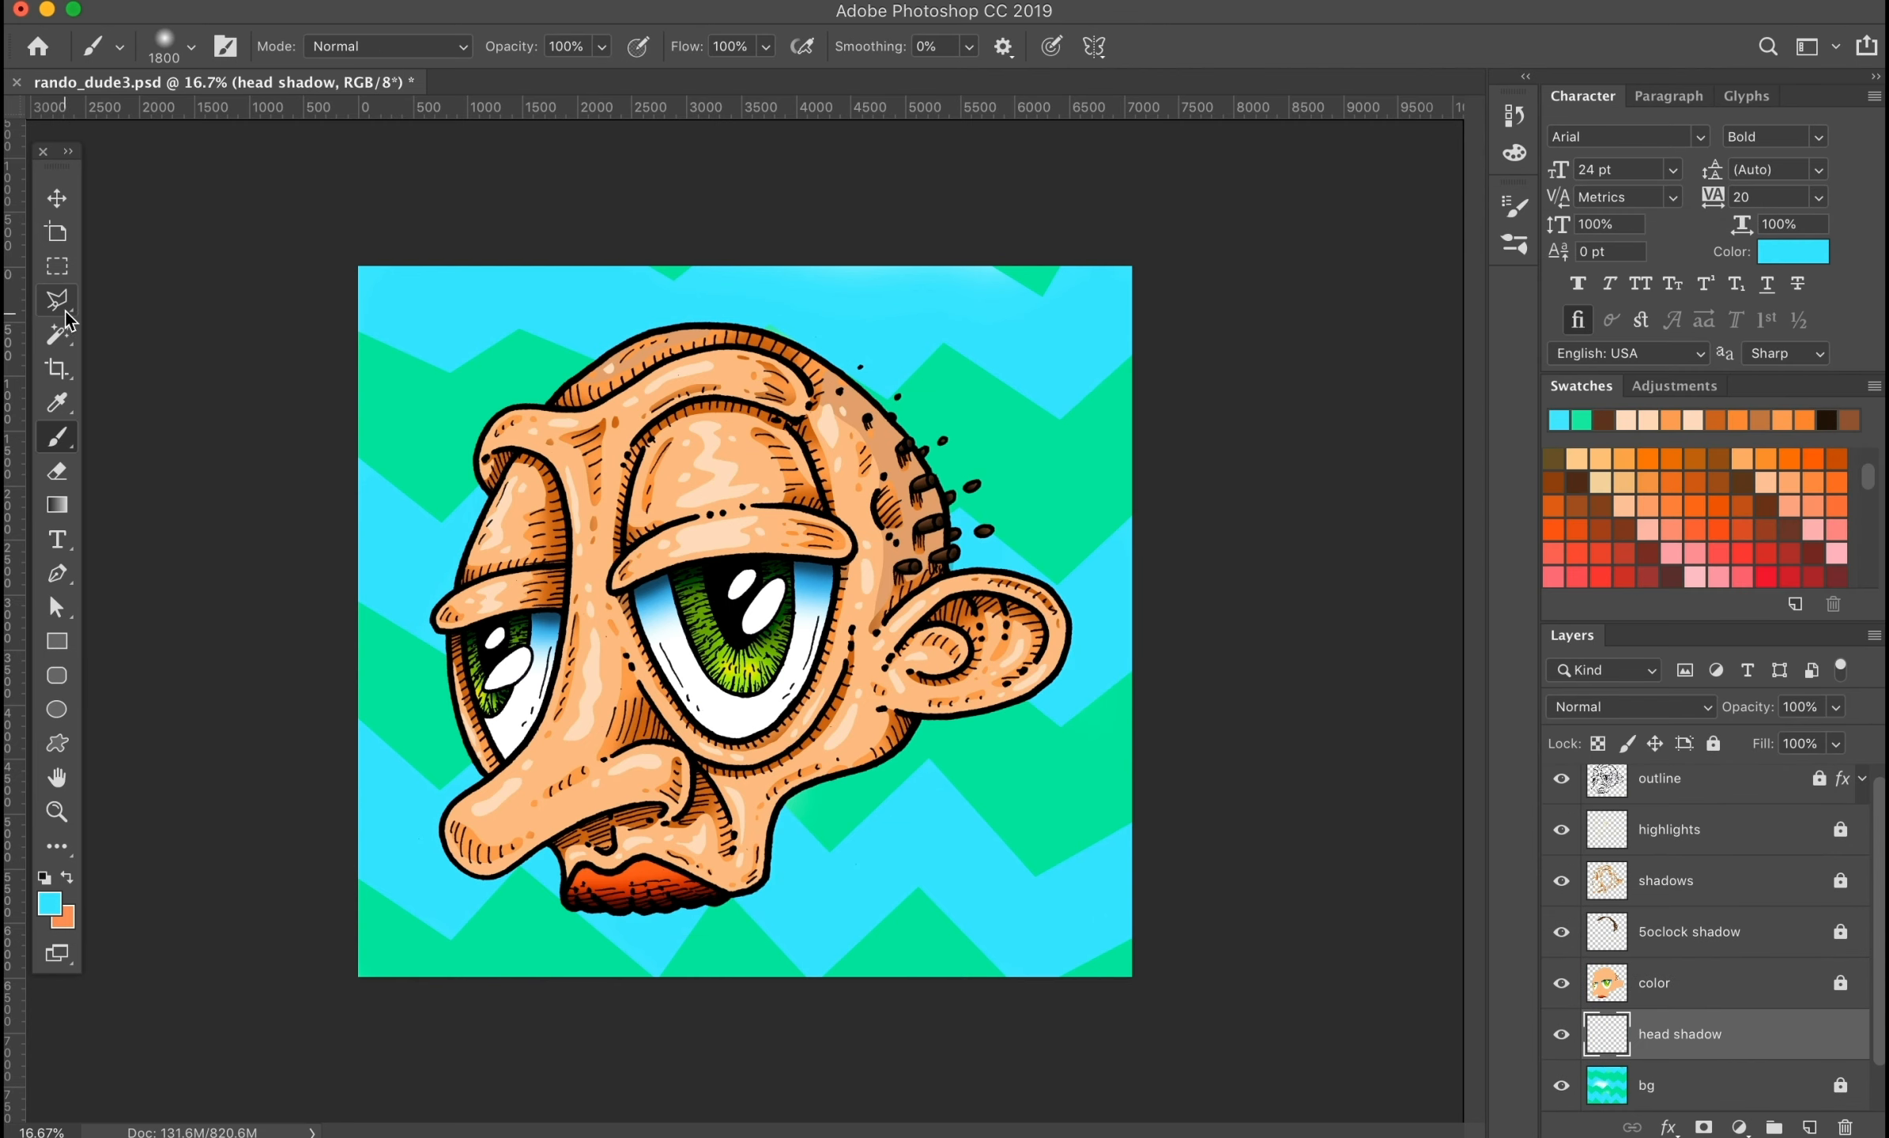
{"action": "left_click_drag", "start_coordinate": [66, 317], "coordinate": [143, 298]}
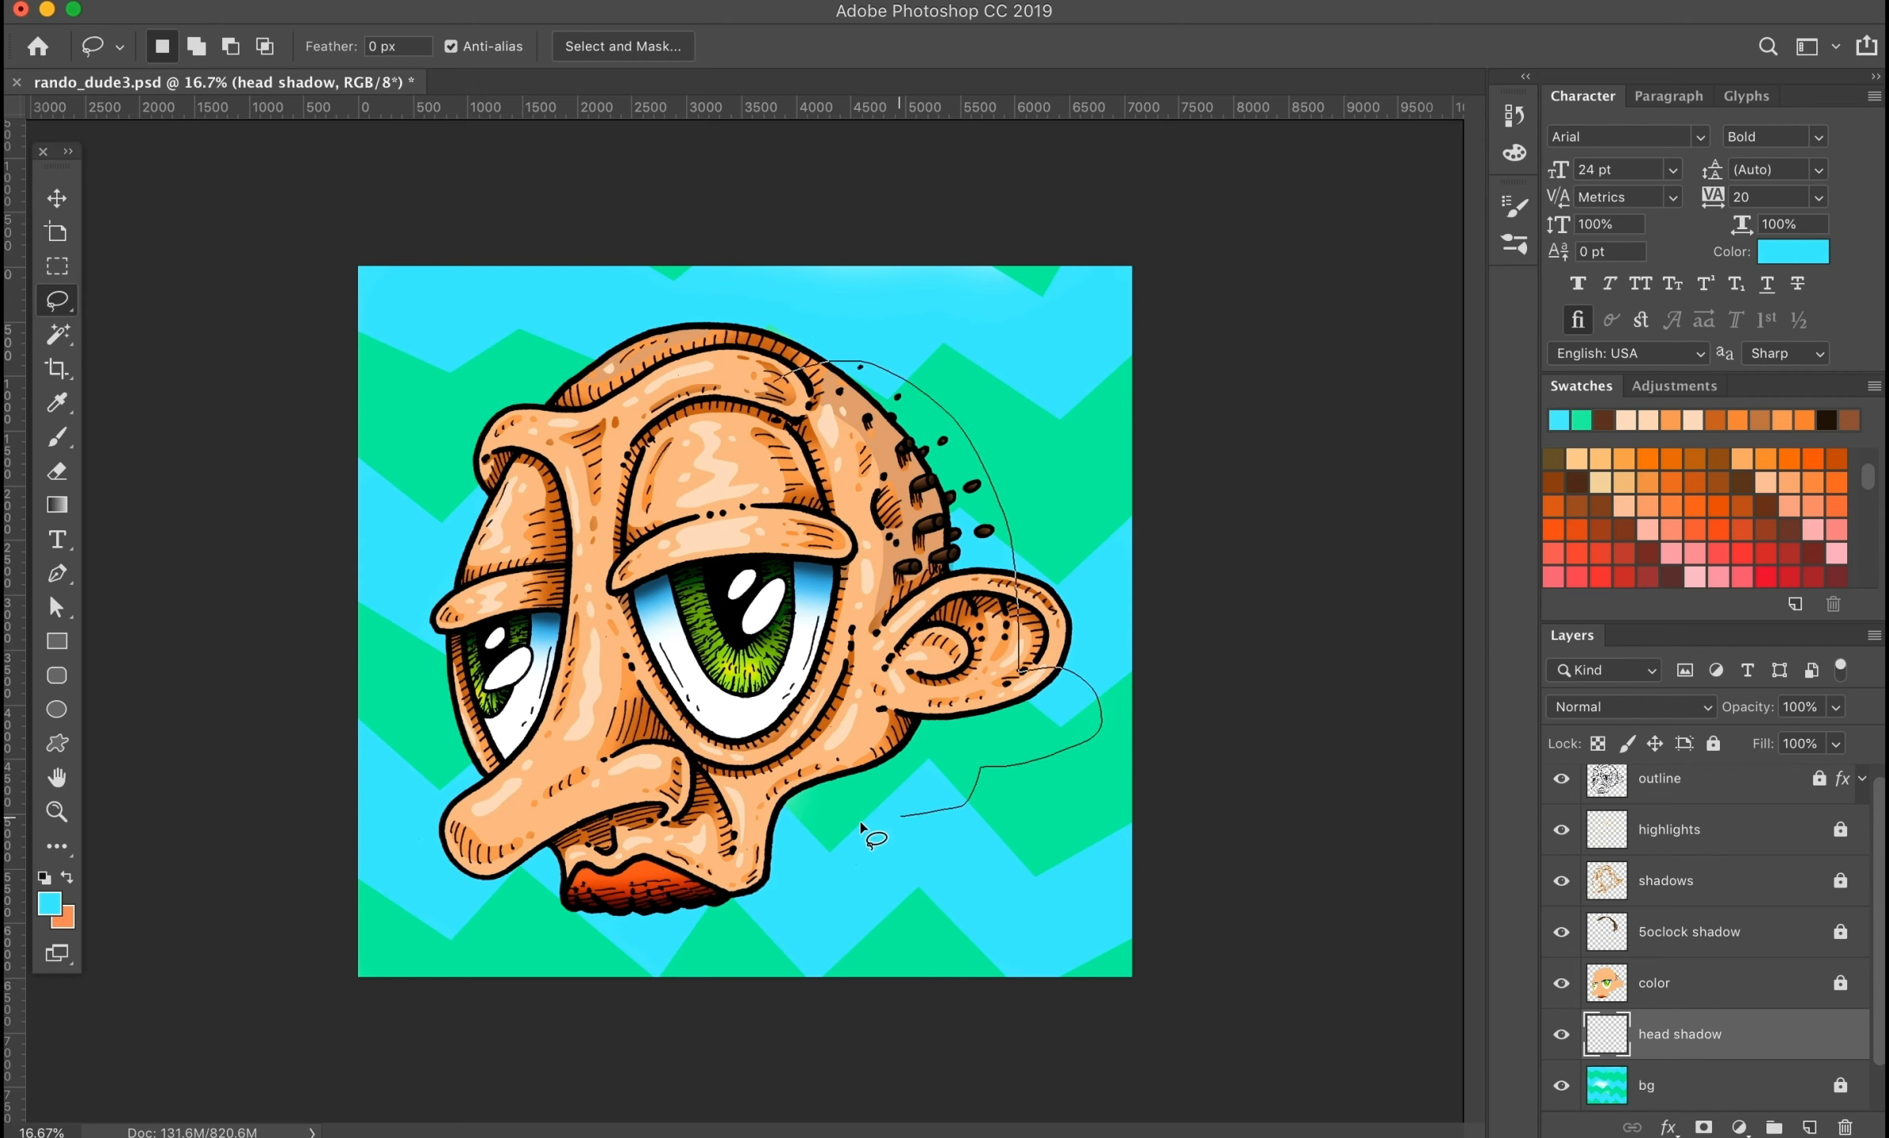
{"action": "left_click_drag", "start_coordinate": [565, 886], "coordinate": [778, 378]}
Step: Brush dark teal #00696f into the shadow selection behind the head, and deselect
{"action": "left_click", "coordinate": [51, 901]}
{"action": "left_click", "coordinate": [1479, 856]}
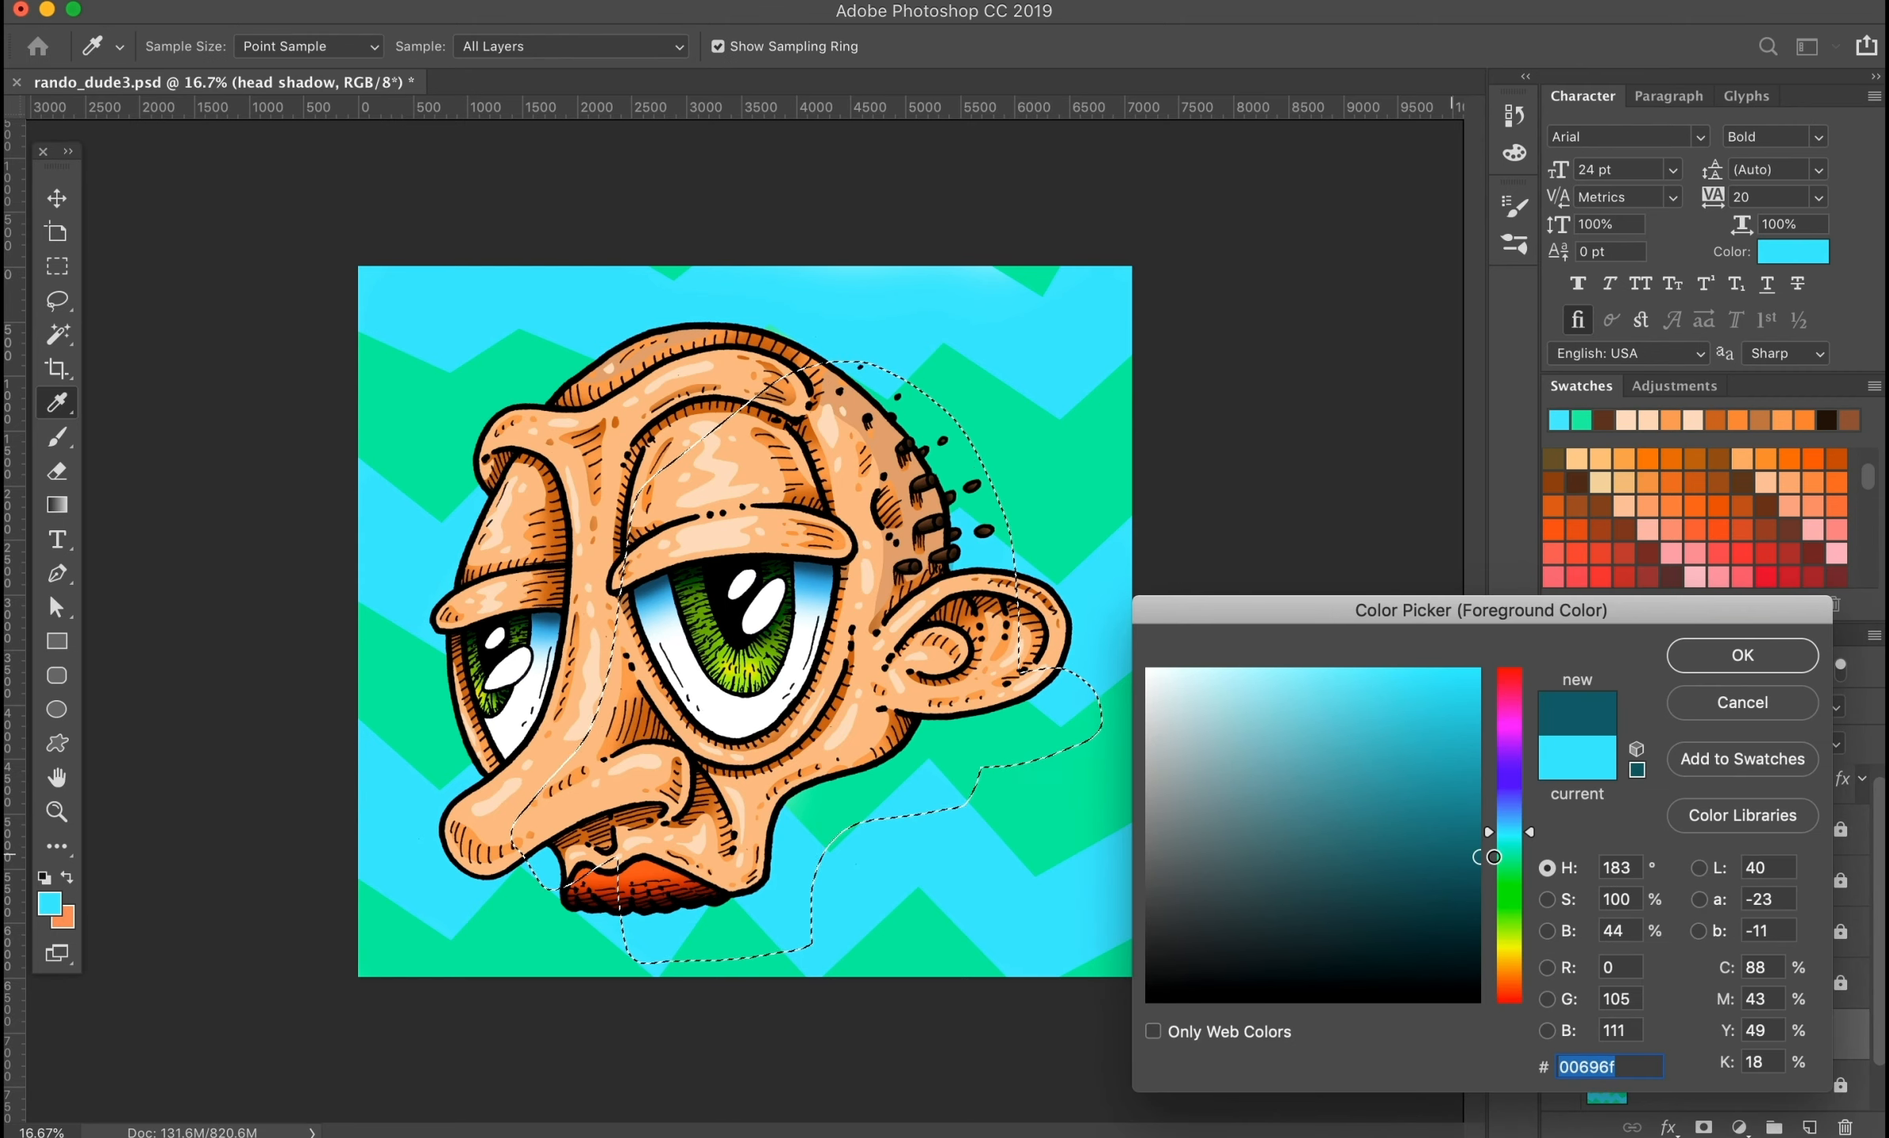
{"action": "left_click", "coordinate": [1742, 656]}
{"action": "key", "text": "b"}
{"action": "mouse_move", "coordinate": [865, 427]}
{"action": "left_mouse_down"}
{"action": "mouse_move", "coordinate": [848, 485]}
{"action": "mouse_move", "coordinate": [917, 739]}
{"action": "mouse_move", "coordinate": [790, 901]}
{"action": "mouse_move", "coordinate": [648, 901]}
{"action": "mouse_move", "coordinate": [883, 703]}
{"action": "mouse_move", "coordinate": [988, 569]}
{"action": "left_mouse_up"}
{"action": "key", "text": "super+d"}
{"action": "key", "text": "v"}
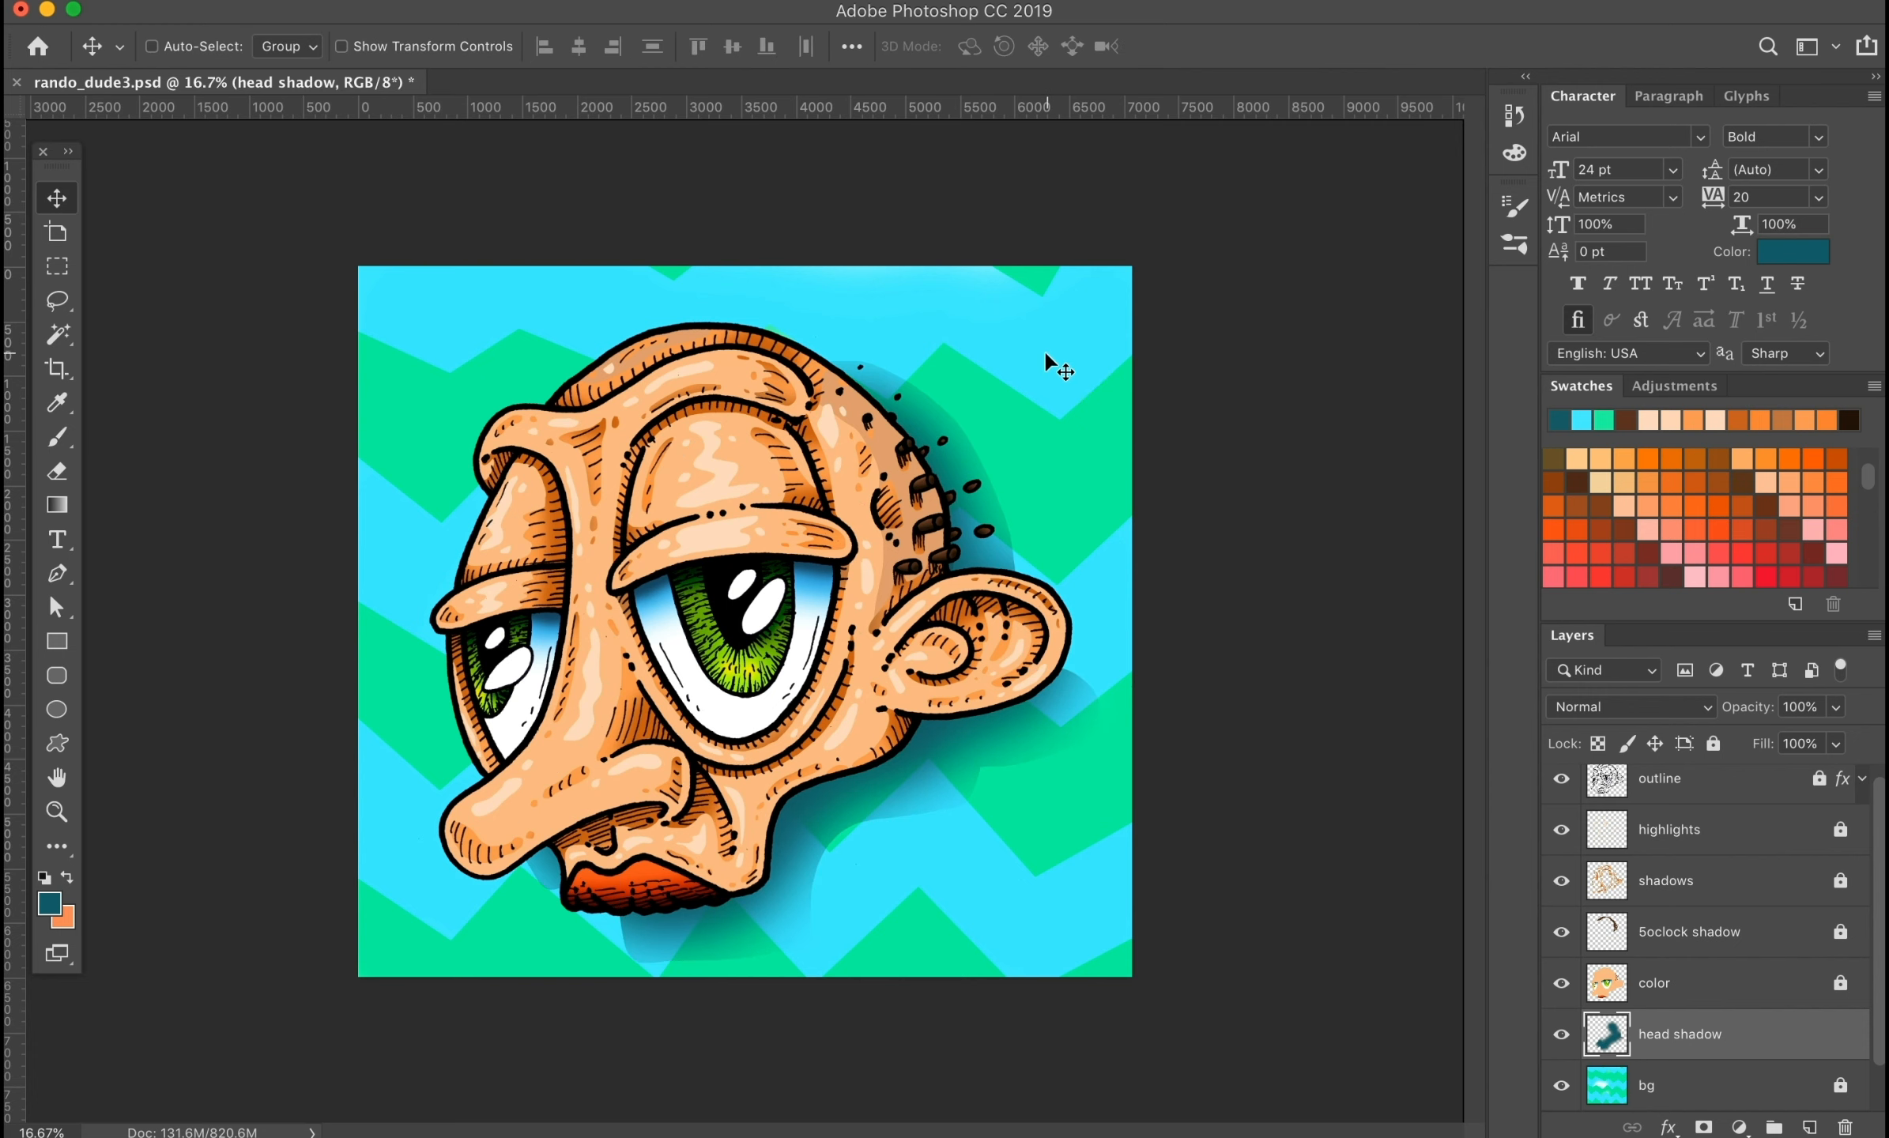
Step: Soften the head shadow layer with a Gaussian Blur
{"action": "key", "text": "super+minus"}
{"action": "left_click", "coordinate": [638, 2]}
{"action": "mouse_move", "coordinate": [759, 291]}
{"action": "left_click", "coordinate": [1079, 391]}
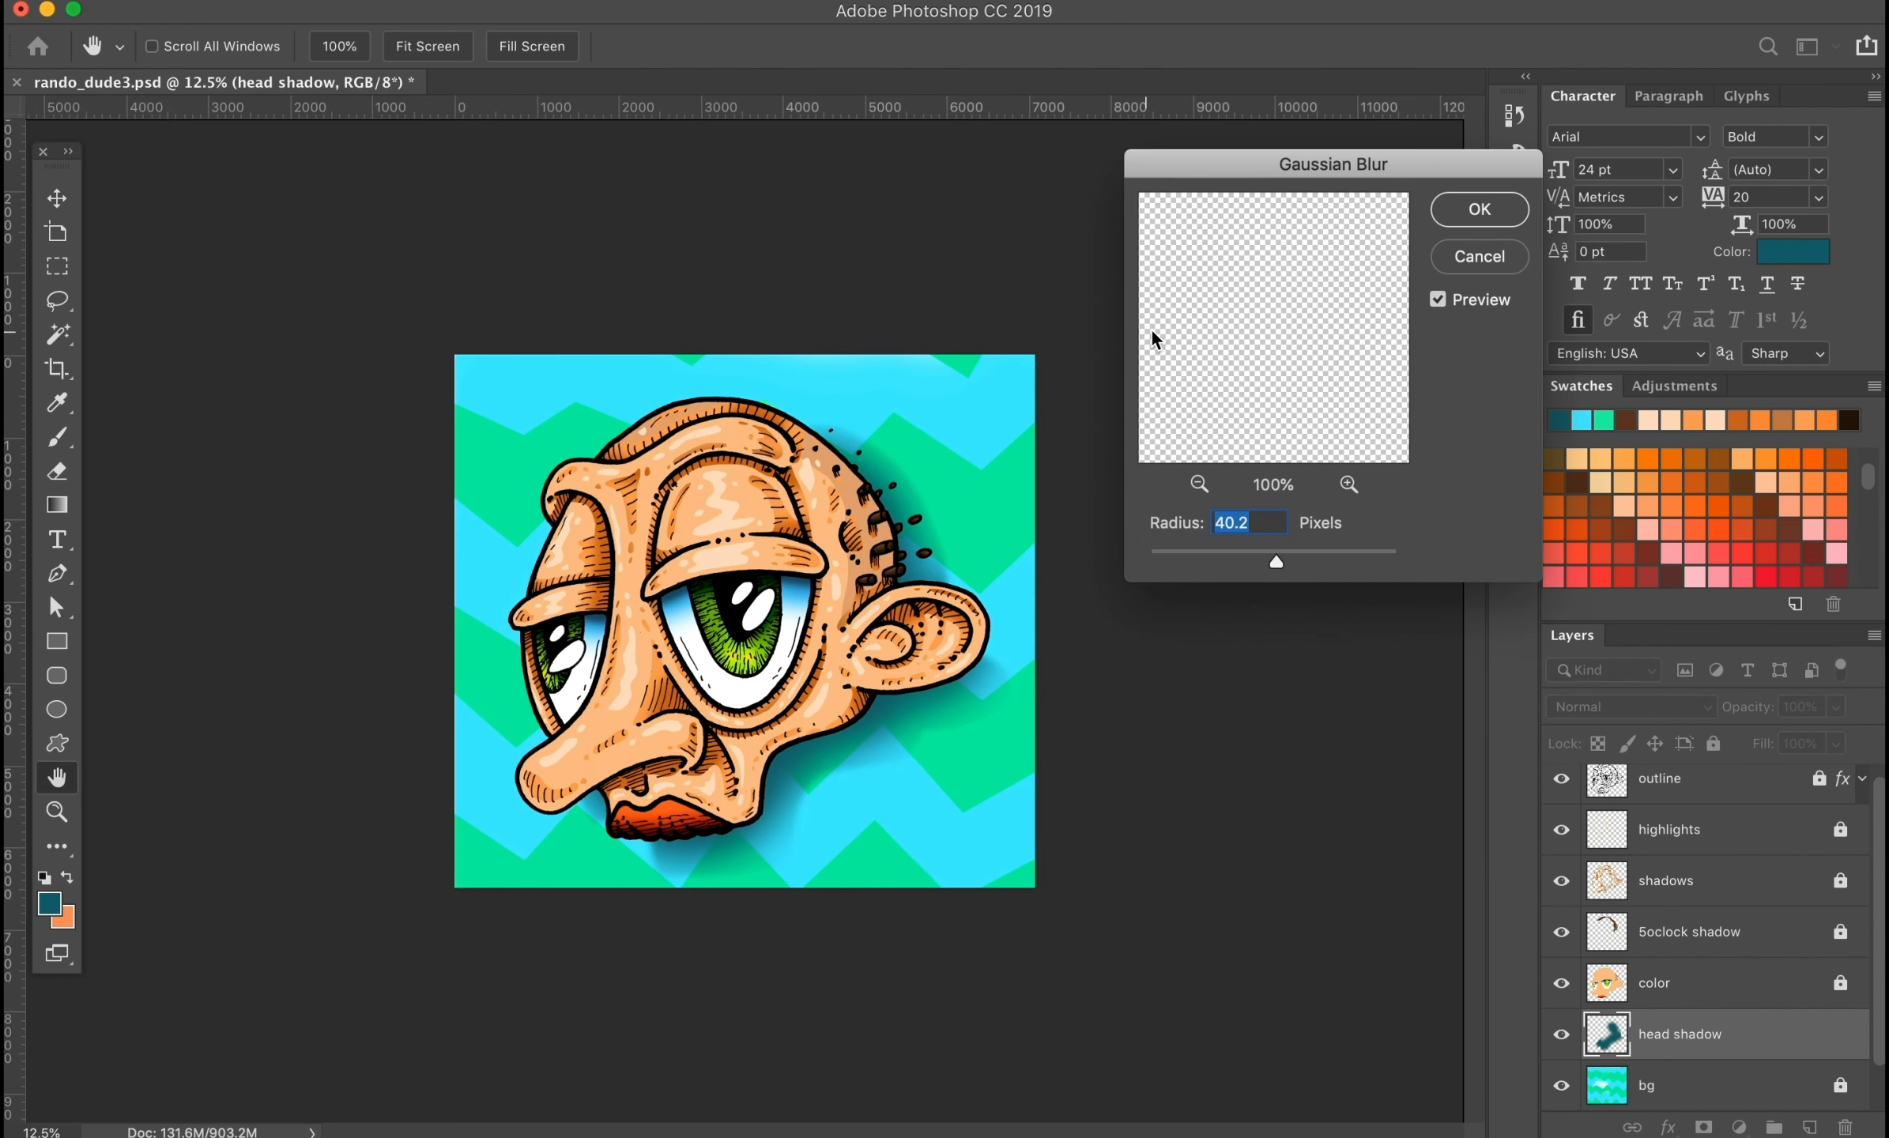
{"action": "left_click_drag", "start_coordinate": [1264, 551], "coordinate": [1305, 545]}
{"action": "key", "text": "Return"}
{"action": "key", "text": "super+0"}
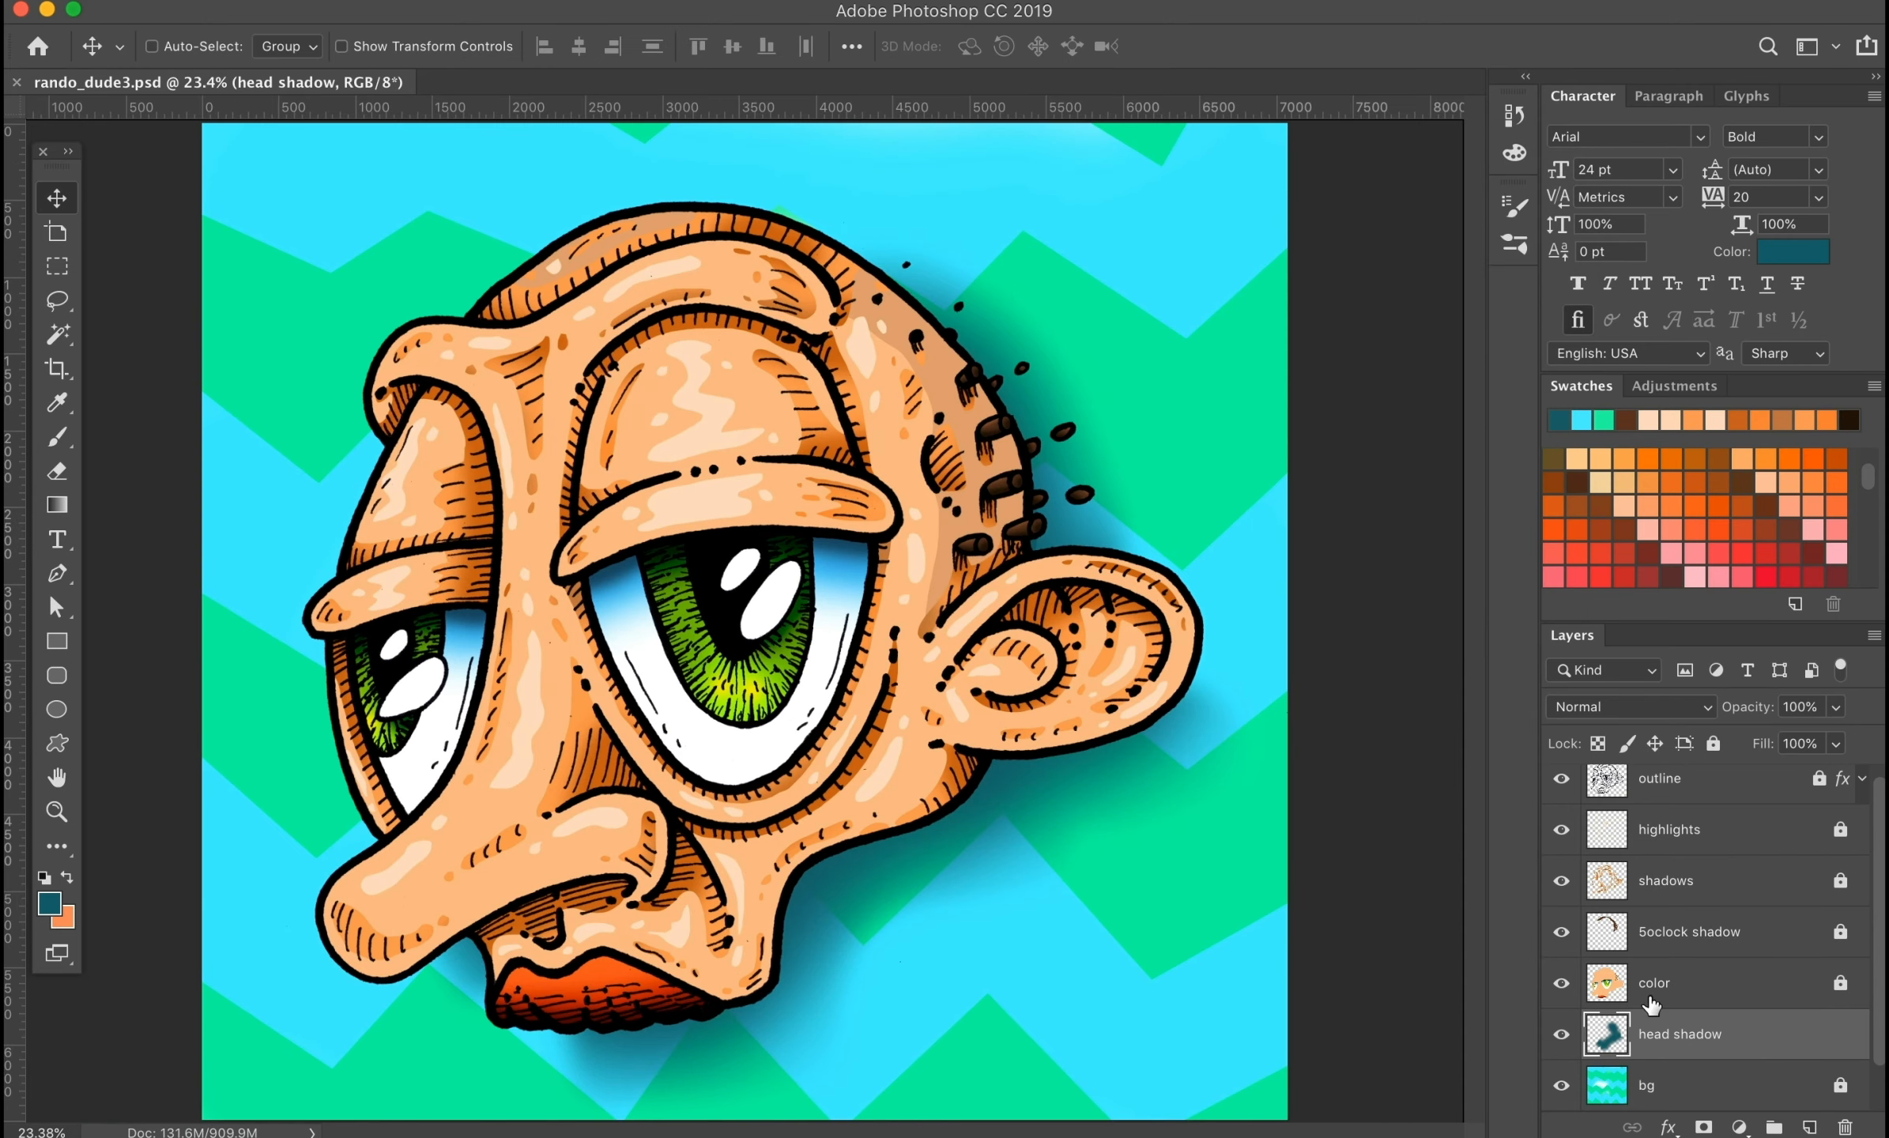
Step: Select the area outside the head on the outline layer with a contiguous Magic Wand, and invert the selection
{"action": "left_click", "coordinate": [1689, 788]}
{"action": "key", "text": "w"}
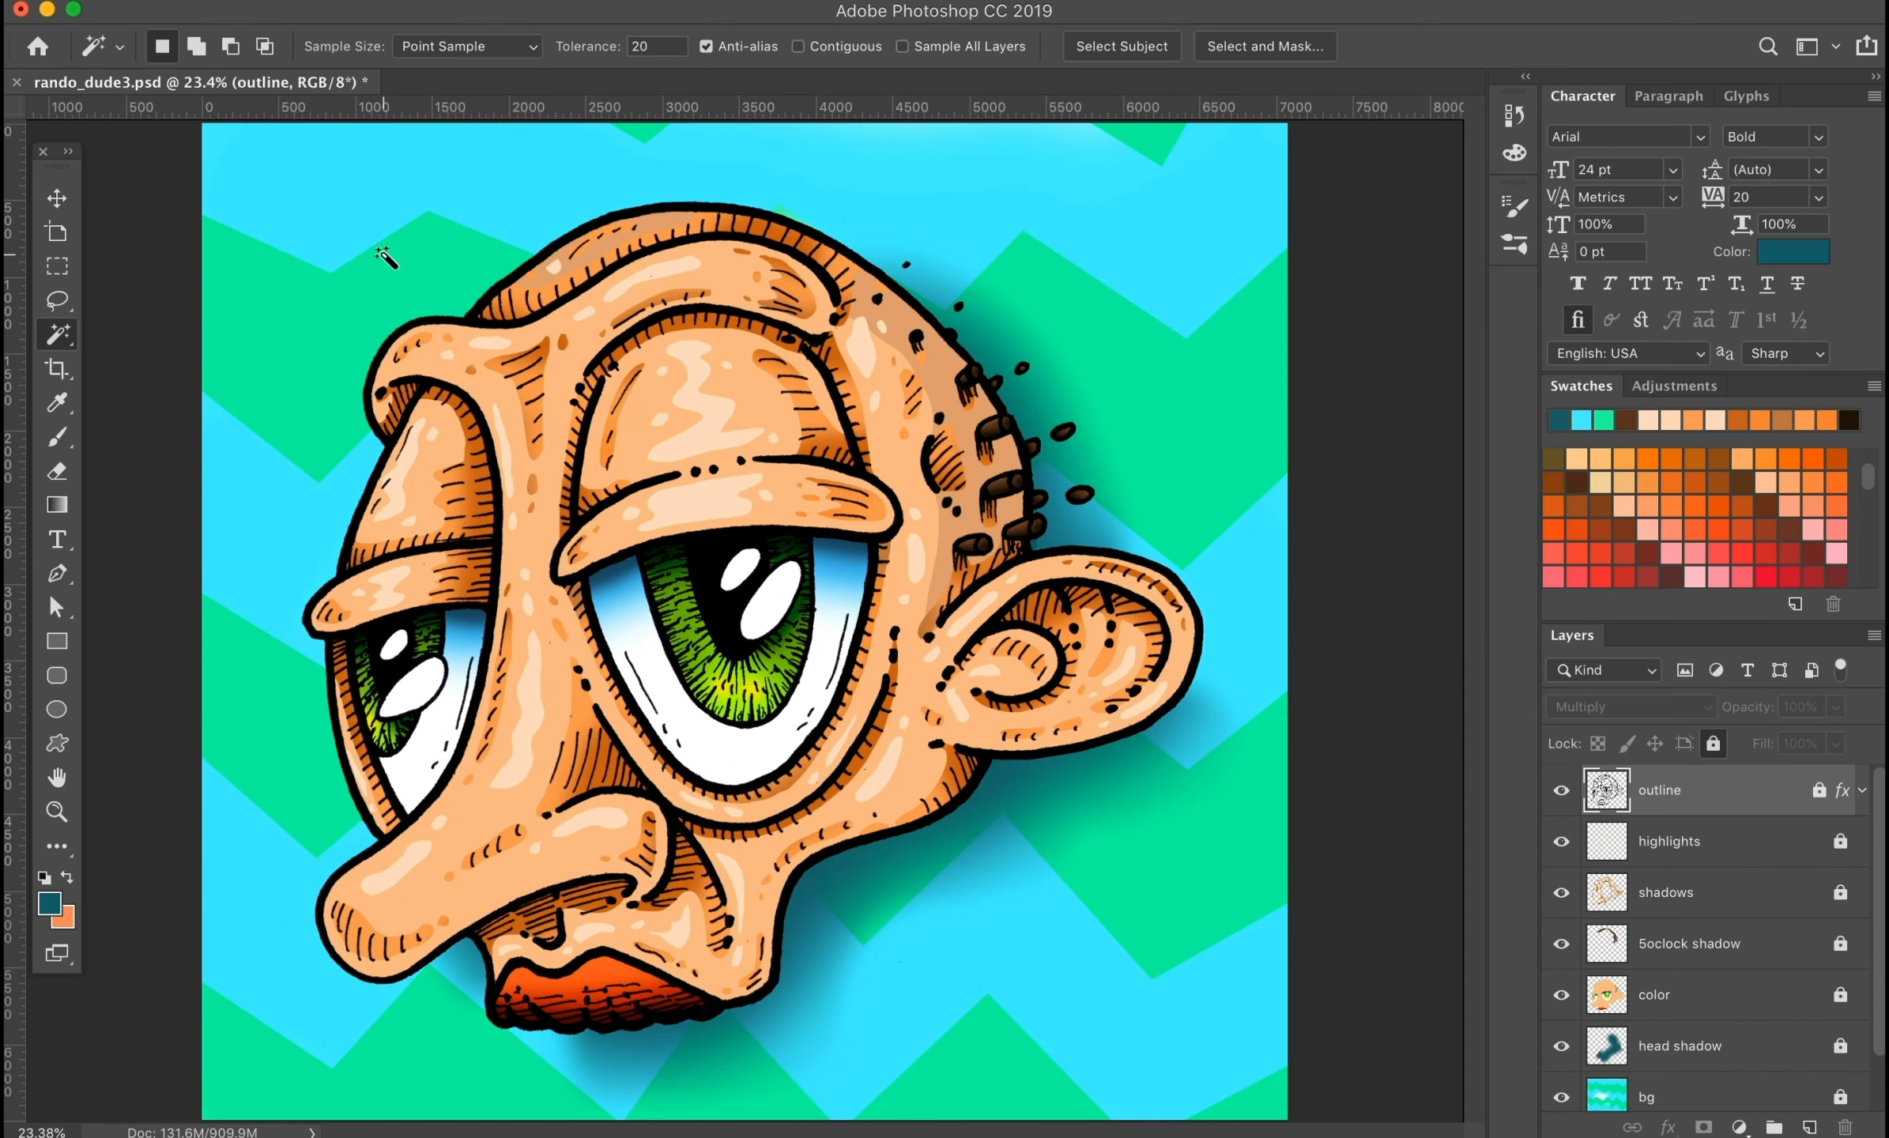
{"action": "left_click", "coordinate": [324, 229]}
{"action": "left_click", "coordinate": [556, 1]}
{"action": "left_click", "coordinate": [594, 84]}
Step: Expand the head selection twice by 15 pixels
{"action": "left_click", "coordinate": [555, 0]}
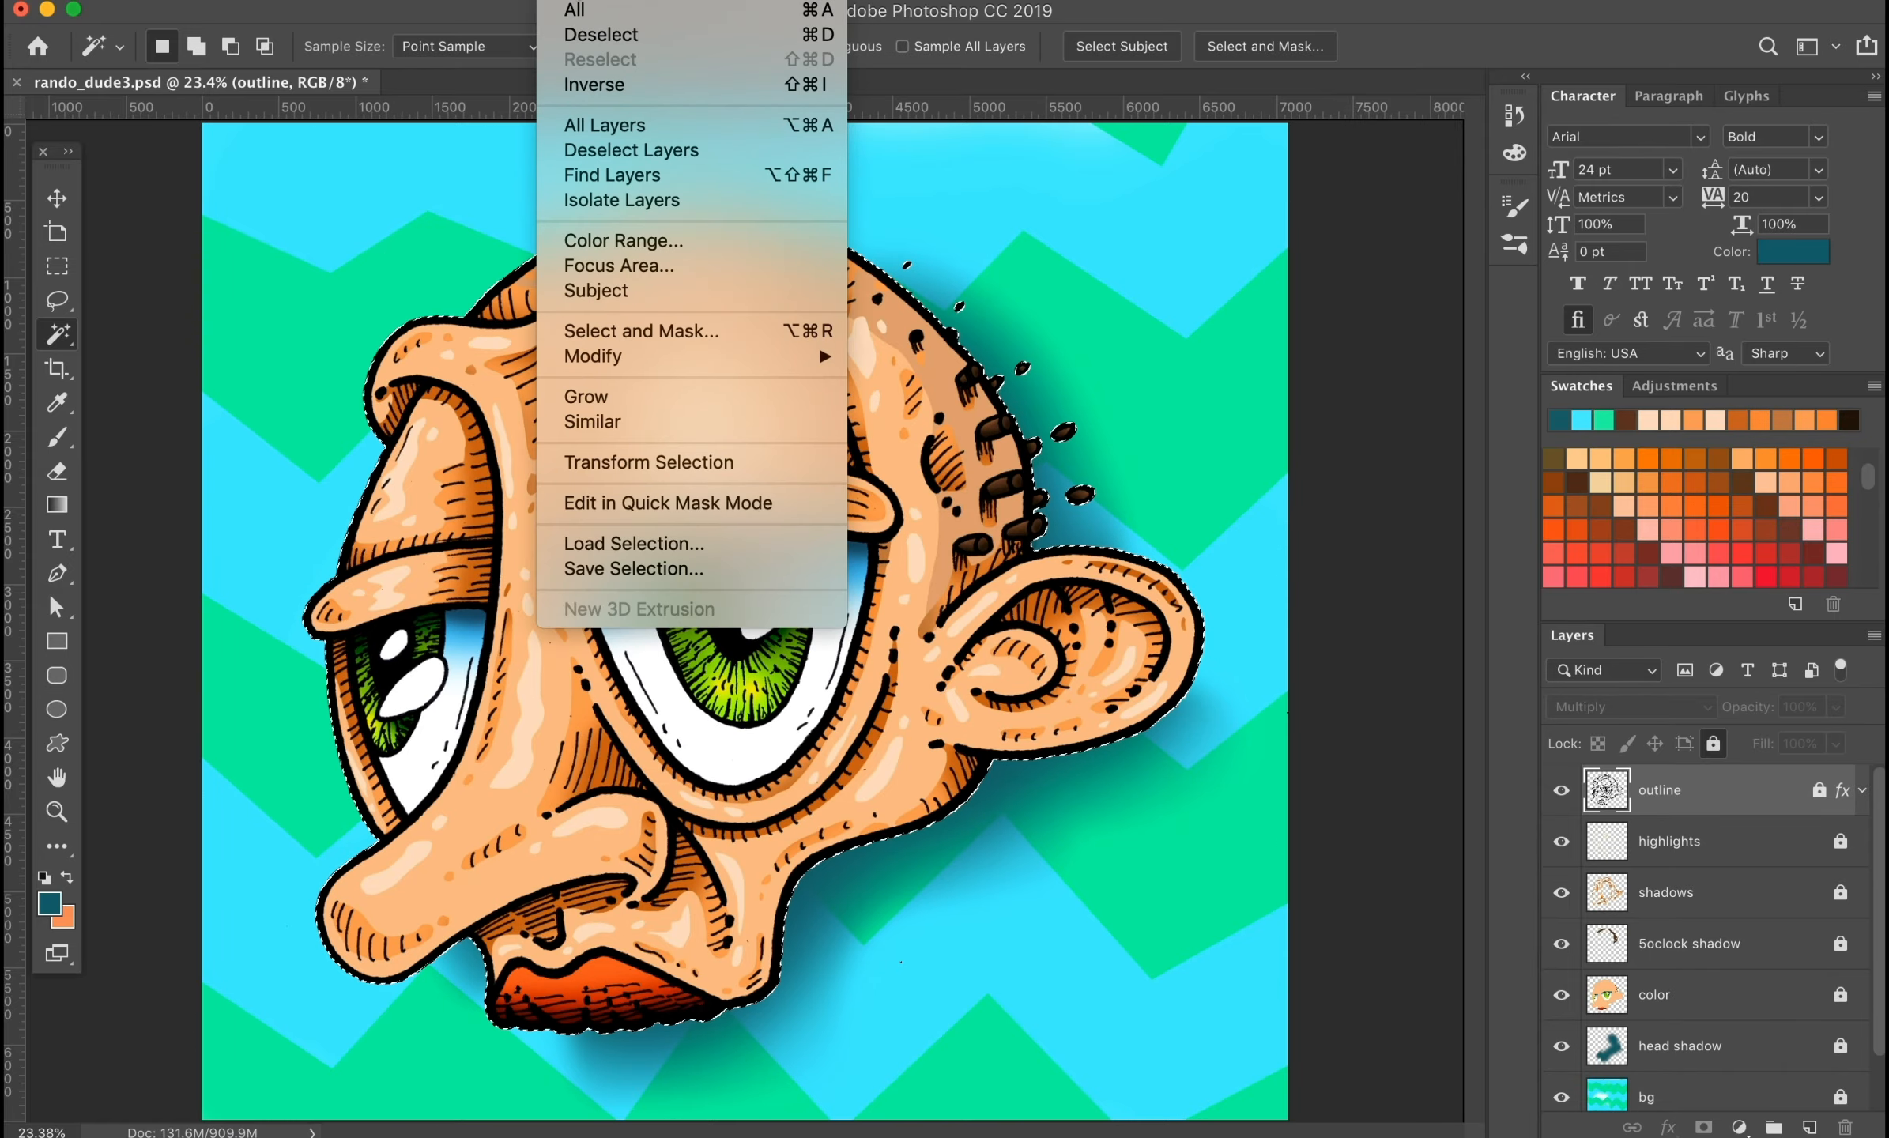
{"action": "mouse_move", "coordinate": [594, 356]}
{"action": "left_click", "coordinate": [909, 408]}
{"action": "left_click", "coordinate": [1442, 227]}
{"action": "left_click", "coordinate": [556, 1]}
{"action": "mouse_move", "coordinate": [790, 356]}
{"action": "left_click", "coordinate": [909, 406]}
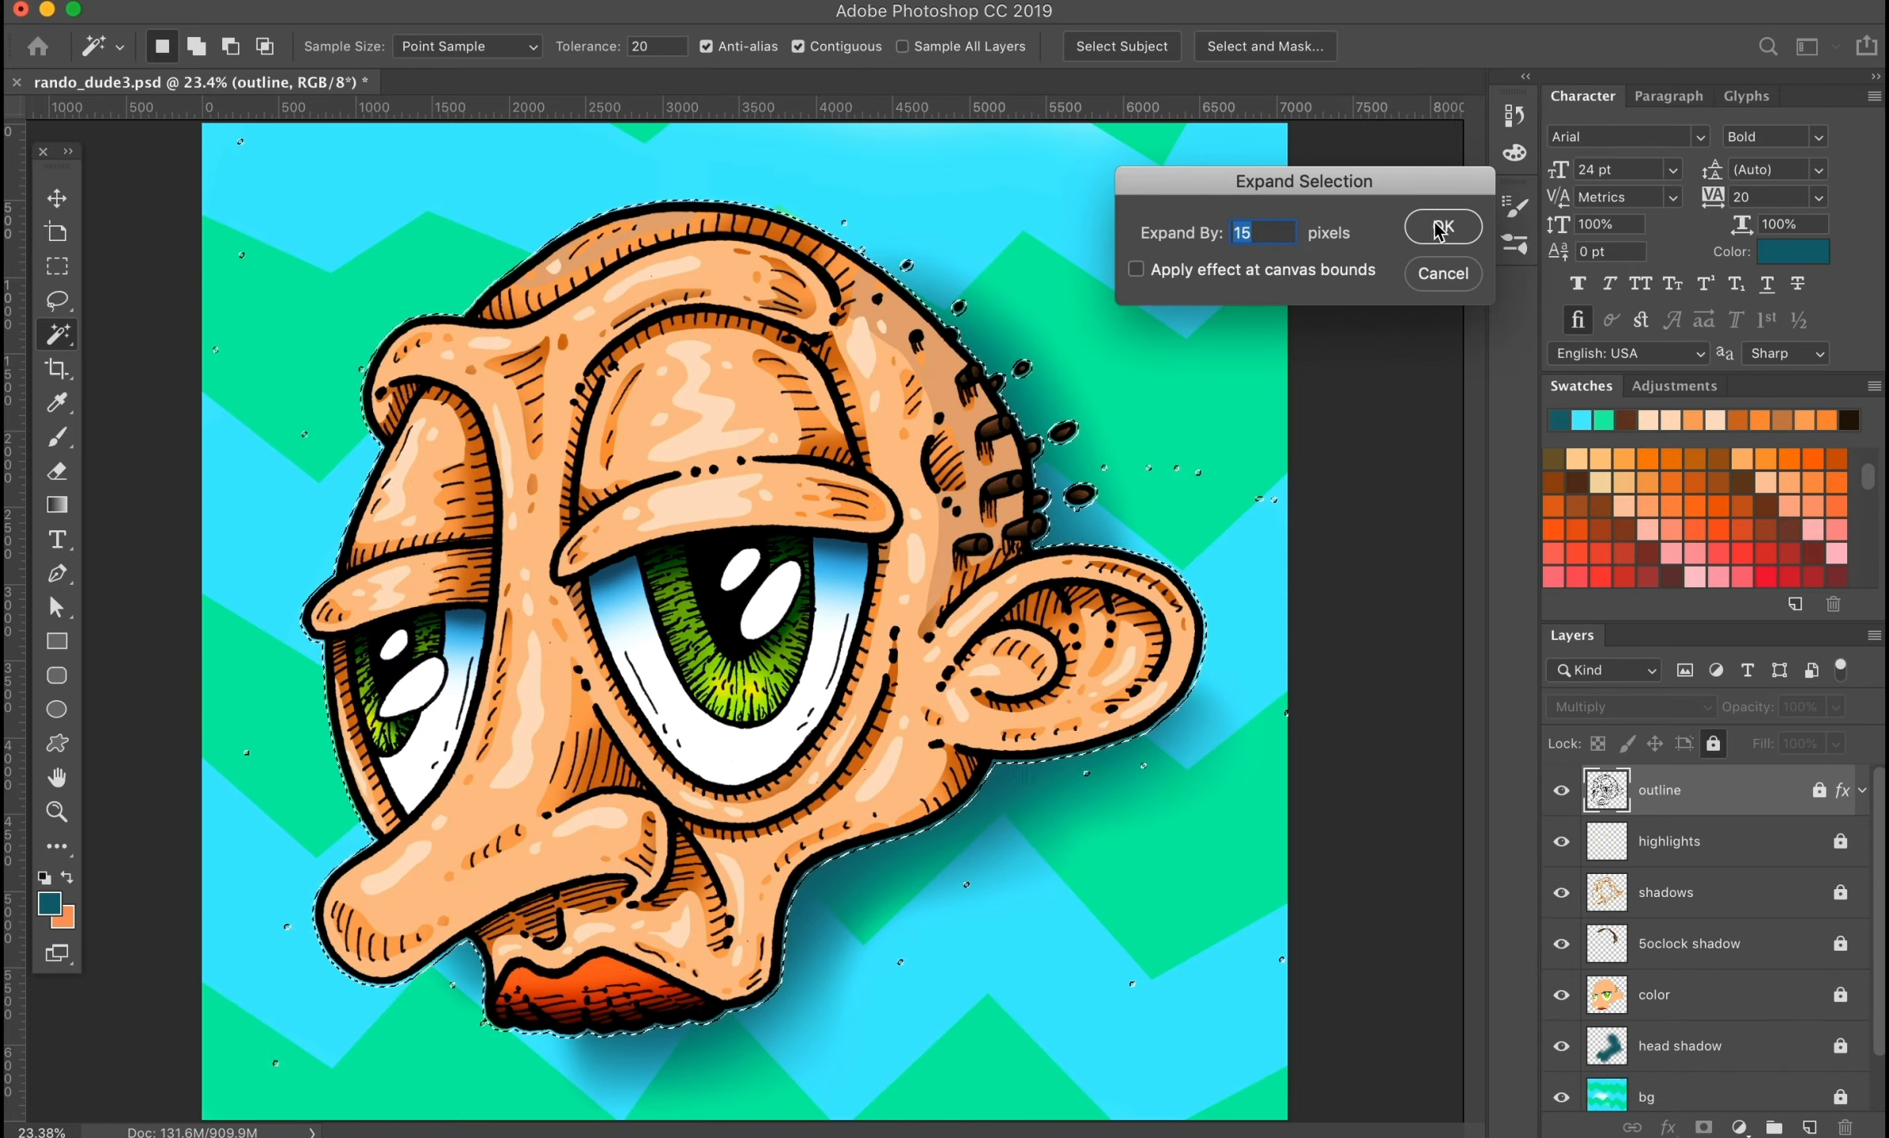
{"action": "left_click", "coordinate": [1443, 228]}
Step: Contract the selection by 5 pixels and subtract the stray specks around the head with the Lasso
{"action": "left_click", "coordinate": [556, 1]}
{"action": "mouse_move", "coordinate": [712, 356]}
{"action": "left_click", "coordinate": [909, 431]}
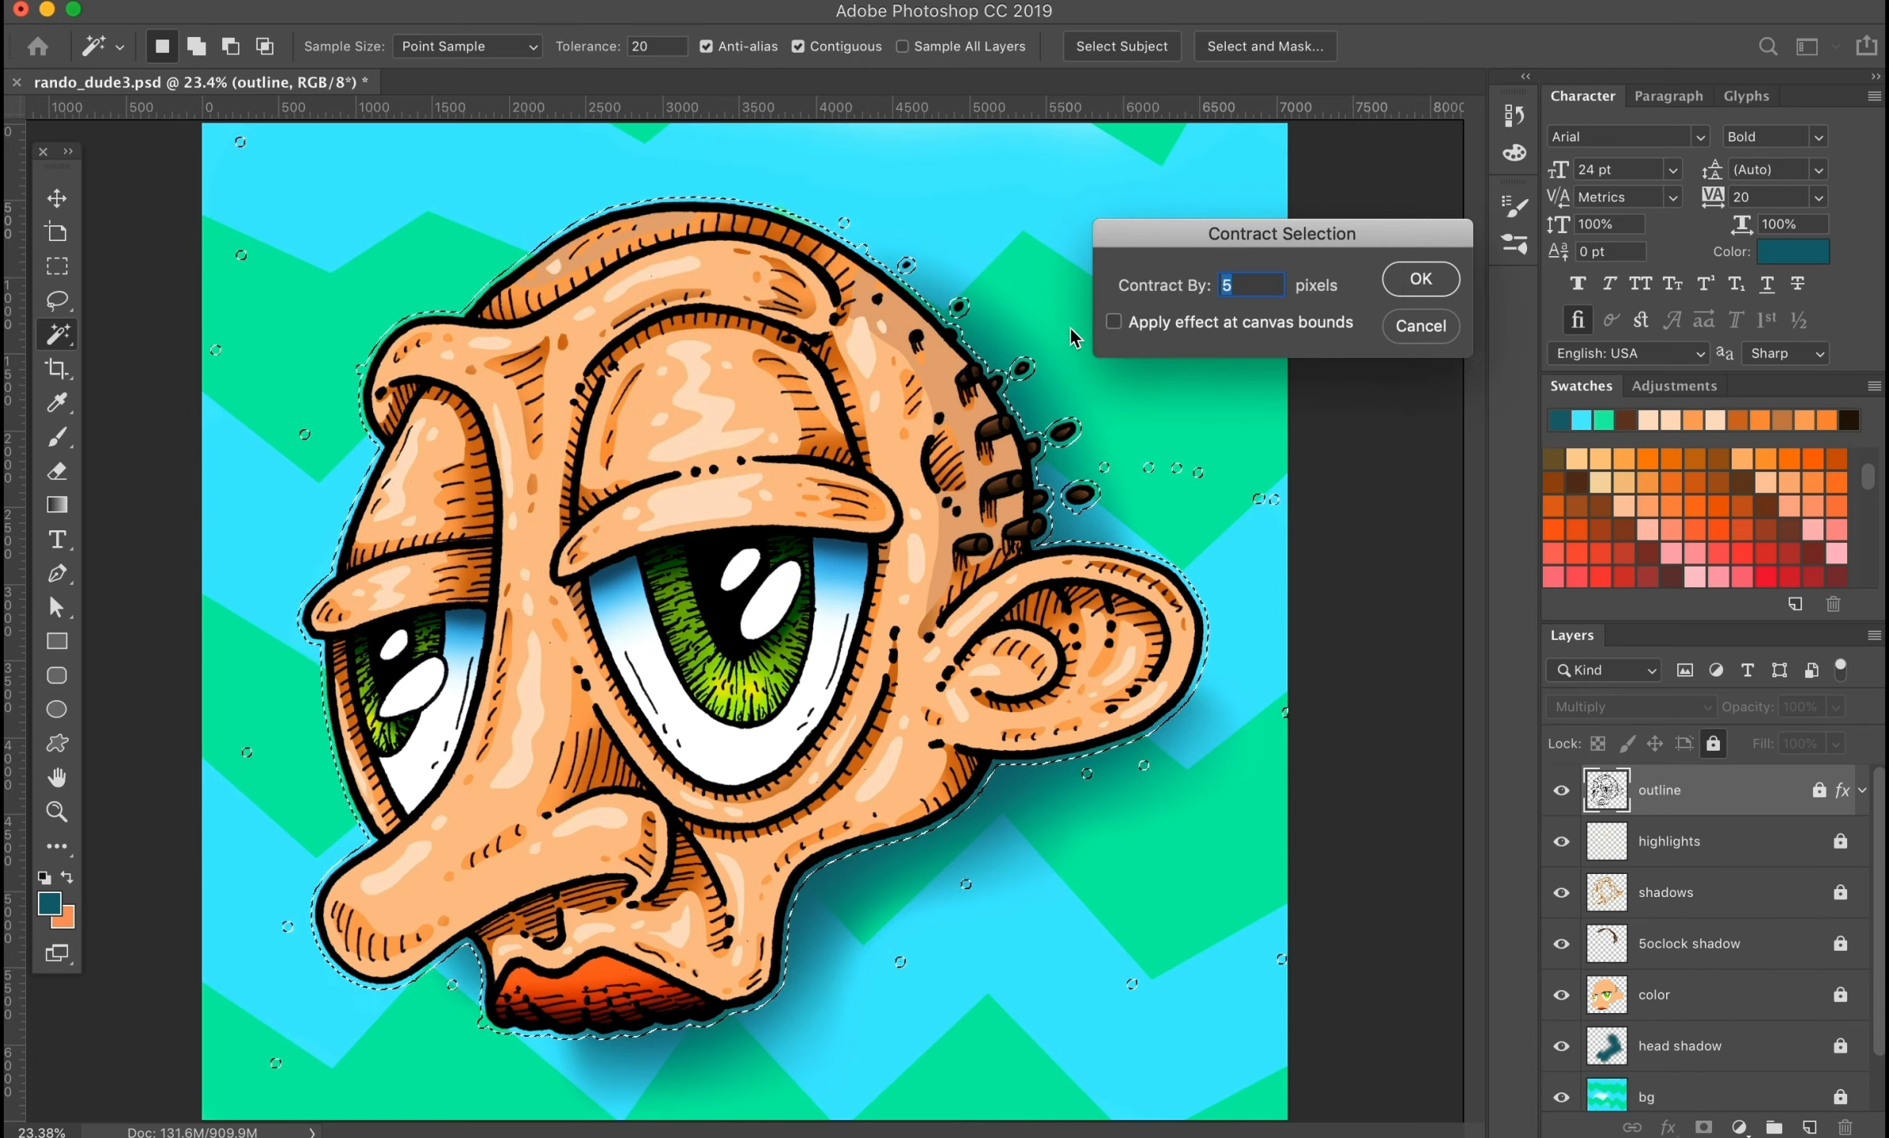
{"action": "left_click", "coordinate": [1426, 273]}
{"action": "key", "text": "l"}
{"action": "scroll", "coordinate": [275, 213], "scroll_direction": "down", "scroll_amount": 1}
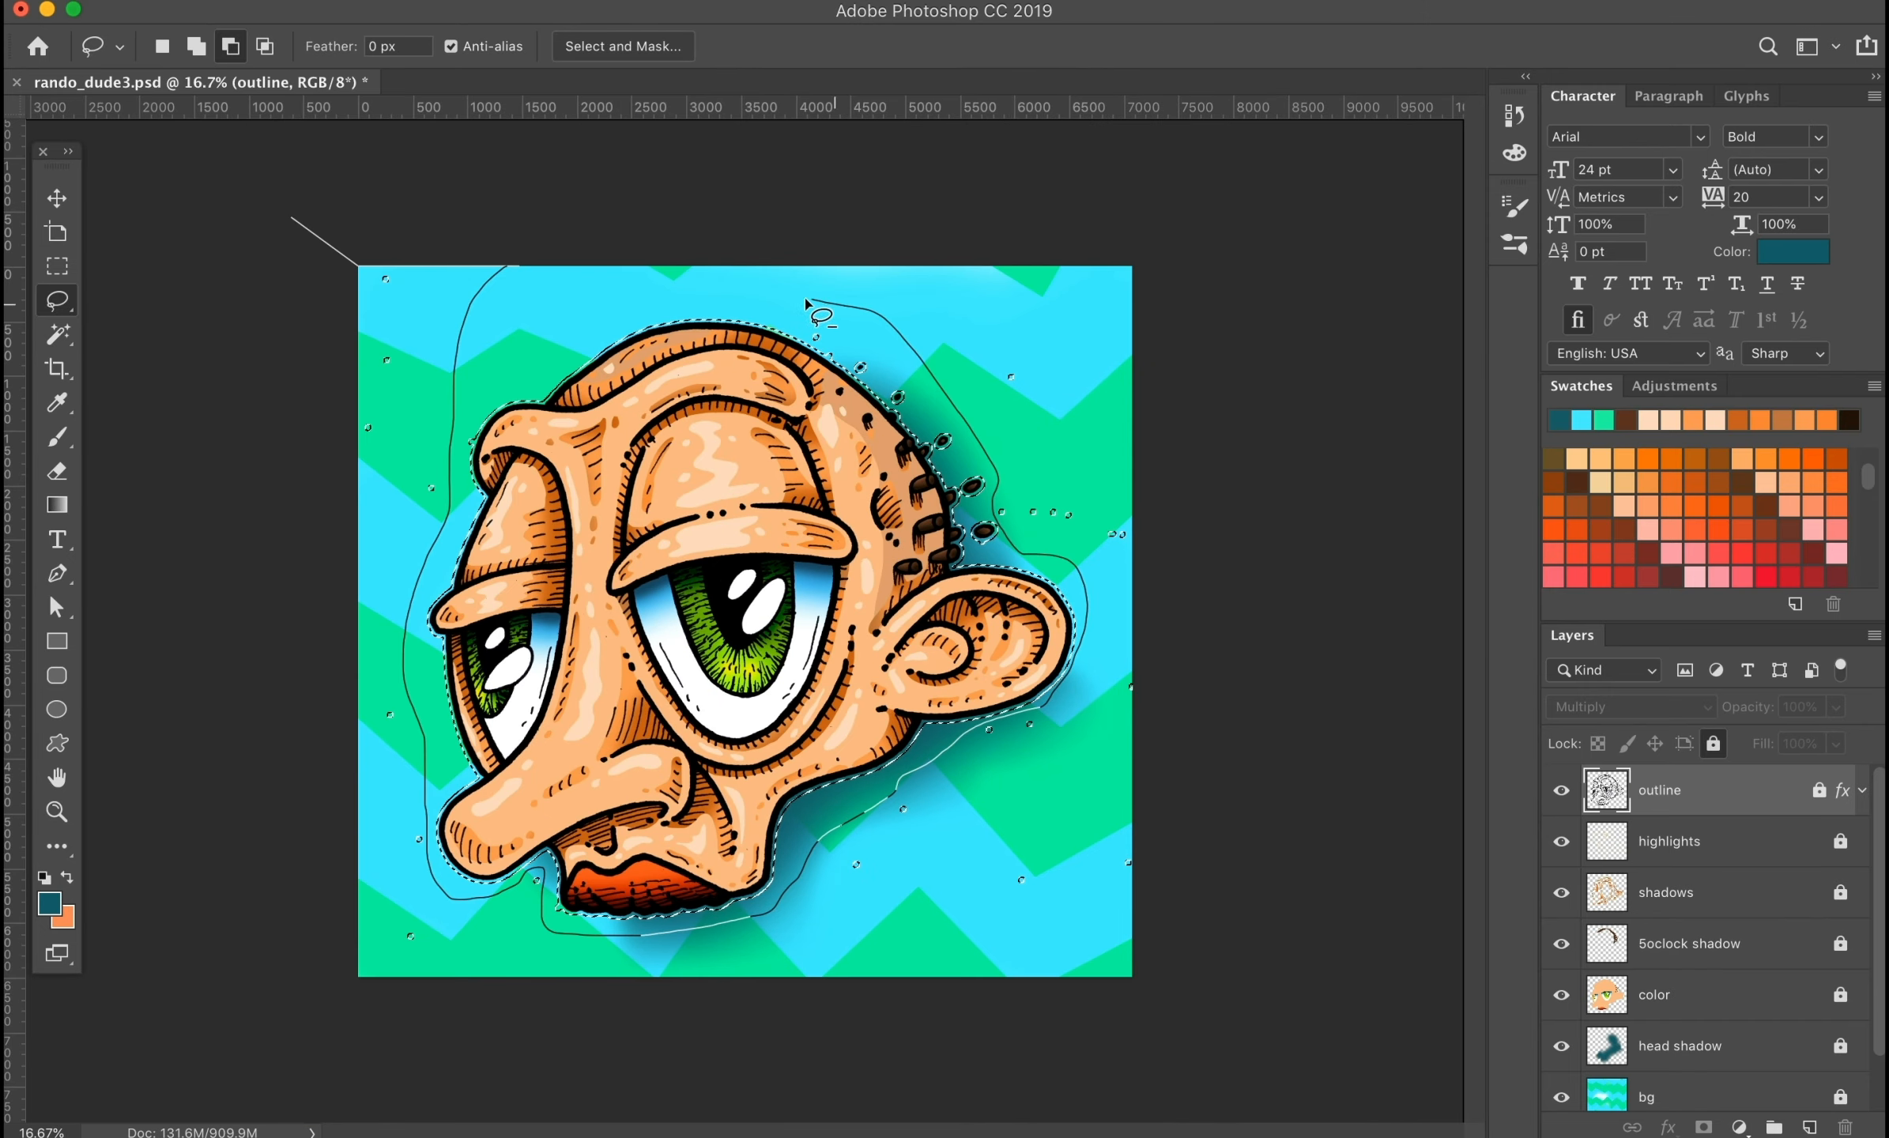
{"action": "left_click_drag", "start_coordinate": [1103, 209], "coordinate": [291, 225]}
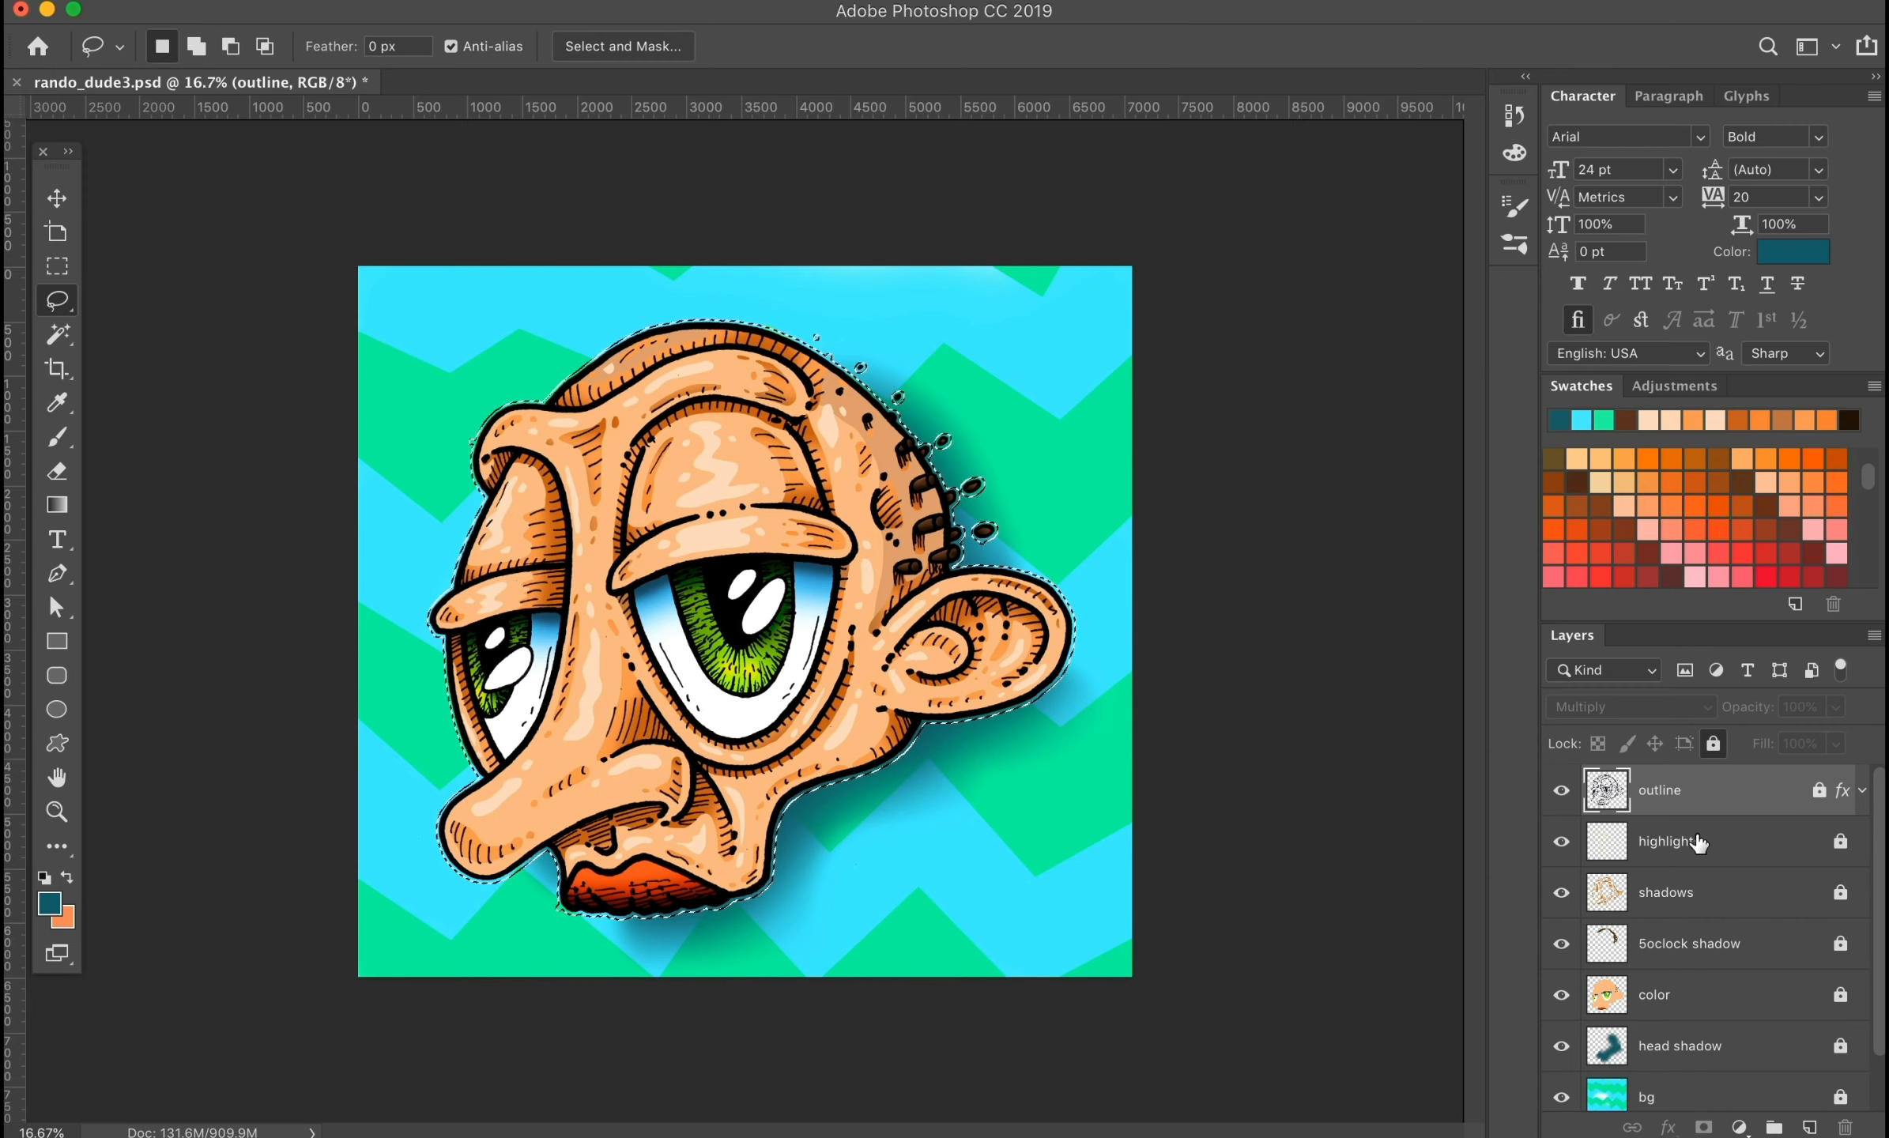
Step: Add a layer named wht outline, fill the head selection with white, and move the layer below color
{"action": "left_click", "coordinate": [1764, 855]}
{"action": "left_click", "coordinate": [1809, 1127]}
{"action": "double_click", "coordinate": [1658, 842]}
{"action": "type", "text": "wht"}
{"action": "key", "text": "Return"}
{"action": "key", "text": "shift+F5"}
{"action": "key", "text": "Return"}
{"action": "left_click_drag", "start_coordinate": [1694, 851], "coordinate": [1691, 1070]}
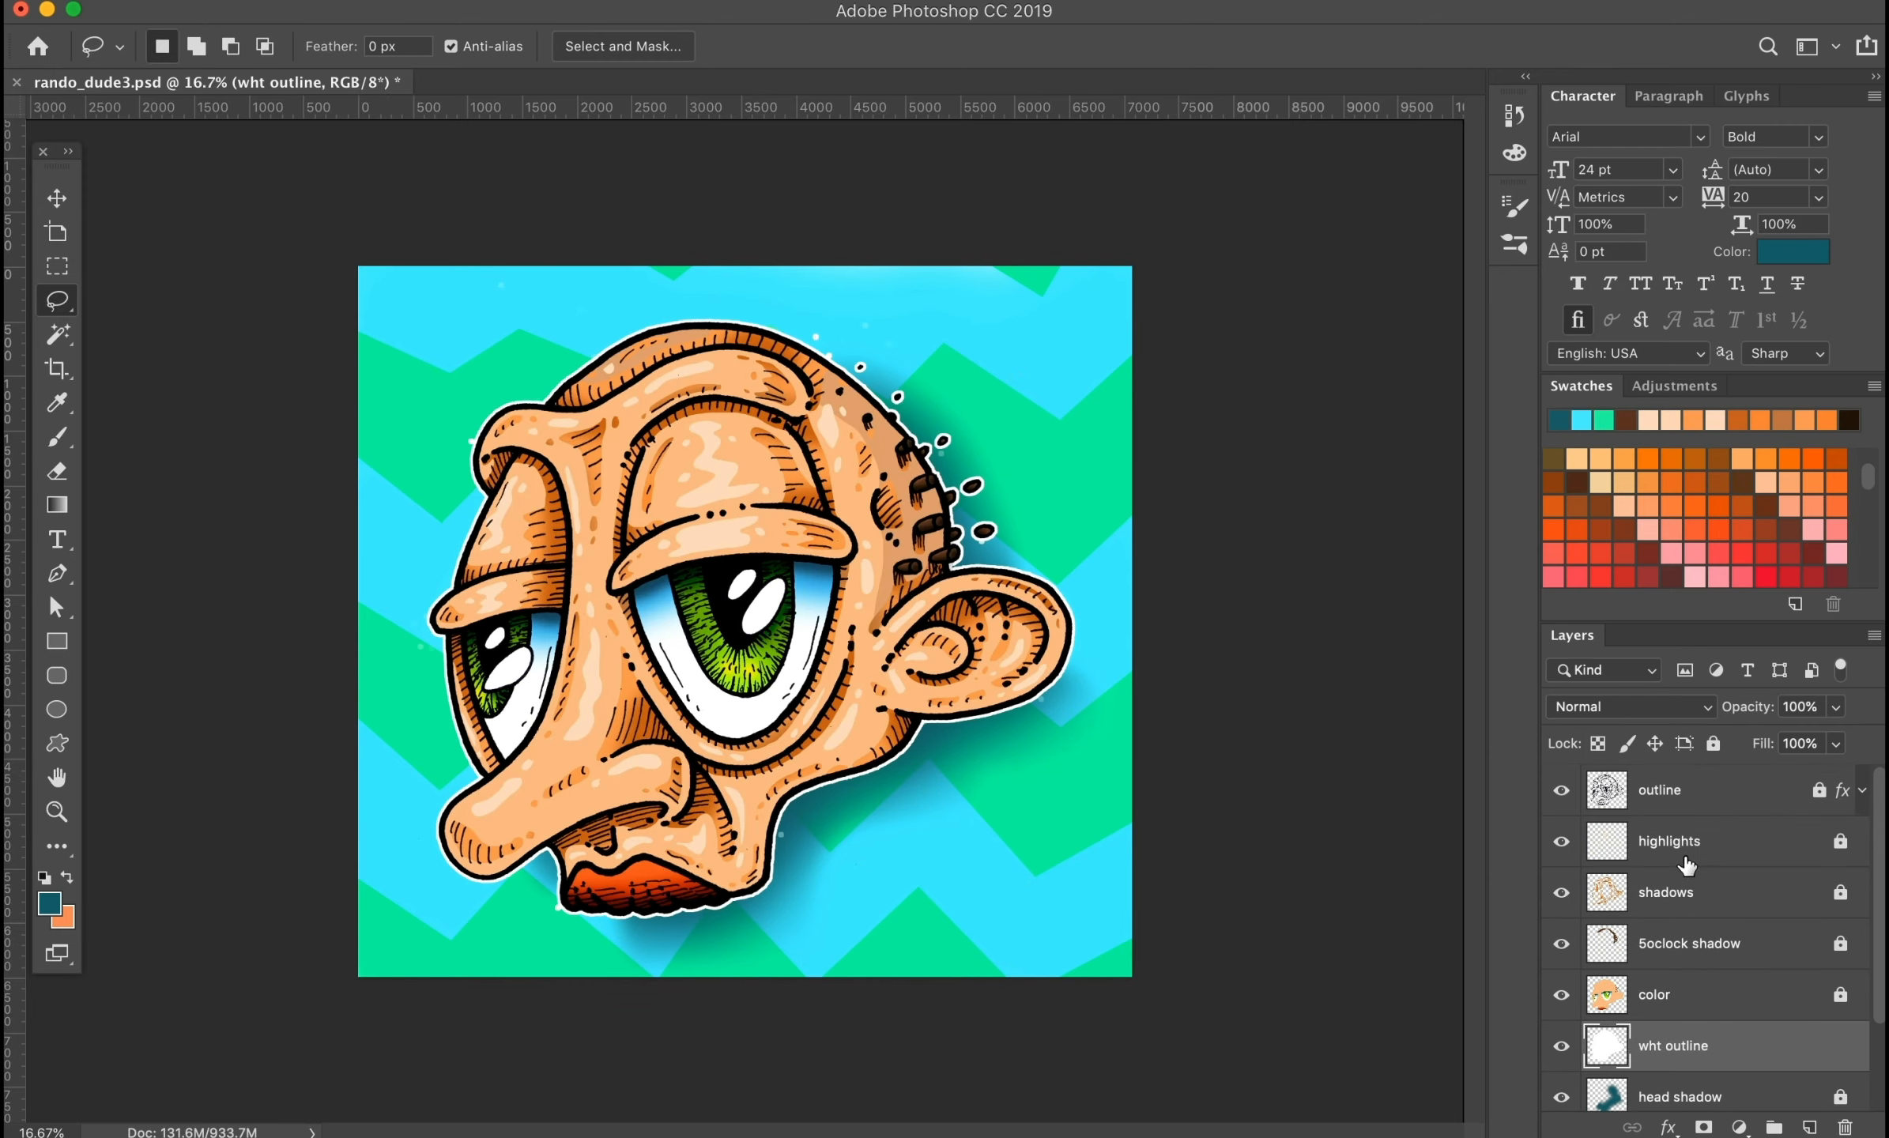
Step: Lasso and delete the stray white specks around the lower part of the head on the wht outline layer
{"action": "key", "text": "super+plus"}
{"action": "key", "text": "super+plus"}
{"action": "key", "text": "super+plus"}
{"action": "key", "text": "super+plus"}
{"action": "left_click_drag", "start_coordinate": [680, 1027], "coordinate": [628, 599]}
{"action": "left_click_drag", "start_coordinate": [806, 807], "coordinate": [751, 479]}
{"action": "key", "text": "Delete"}
{"action": "left_click_drag", "start_coordinate": [443, 506], "coordinate": [988, 485]}
{"action": "left_click_drag", "start_coordinate": [397, 826], "coordinate": [650, 866]}
{"action": "key", "text": "Delete"}
Step: Lasso and delete the stray white specks beside the narrower eye and its brow
{"action": "left_click_drag", "start_coordinate": [340, 261], "coordinate": [661, 896]}
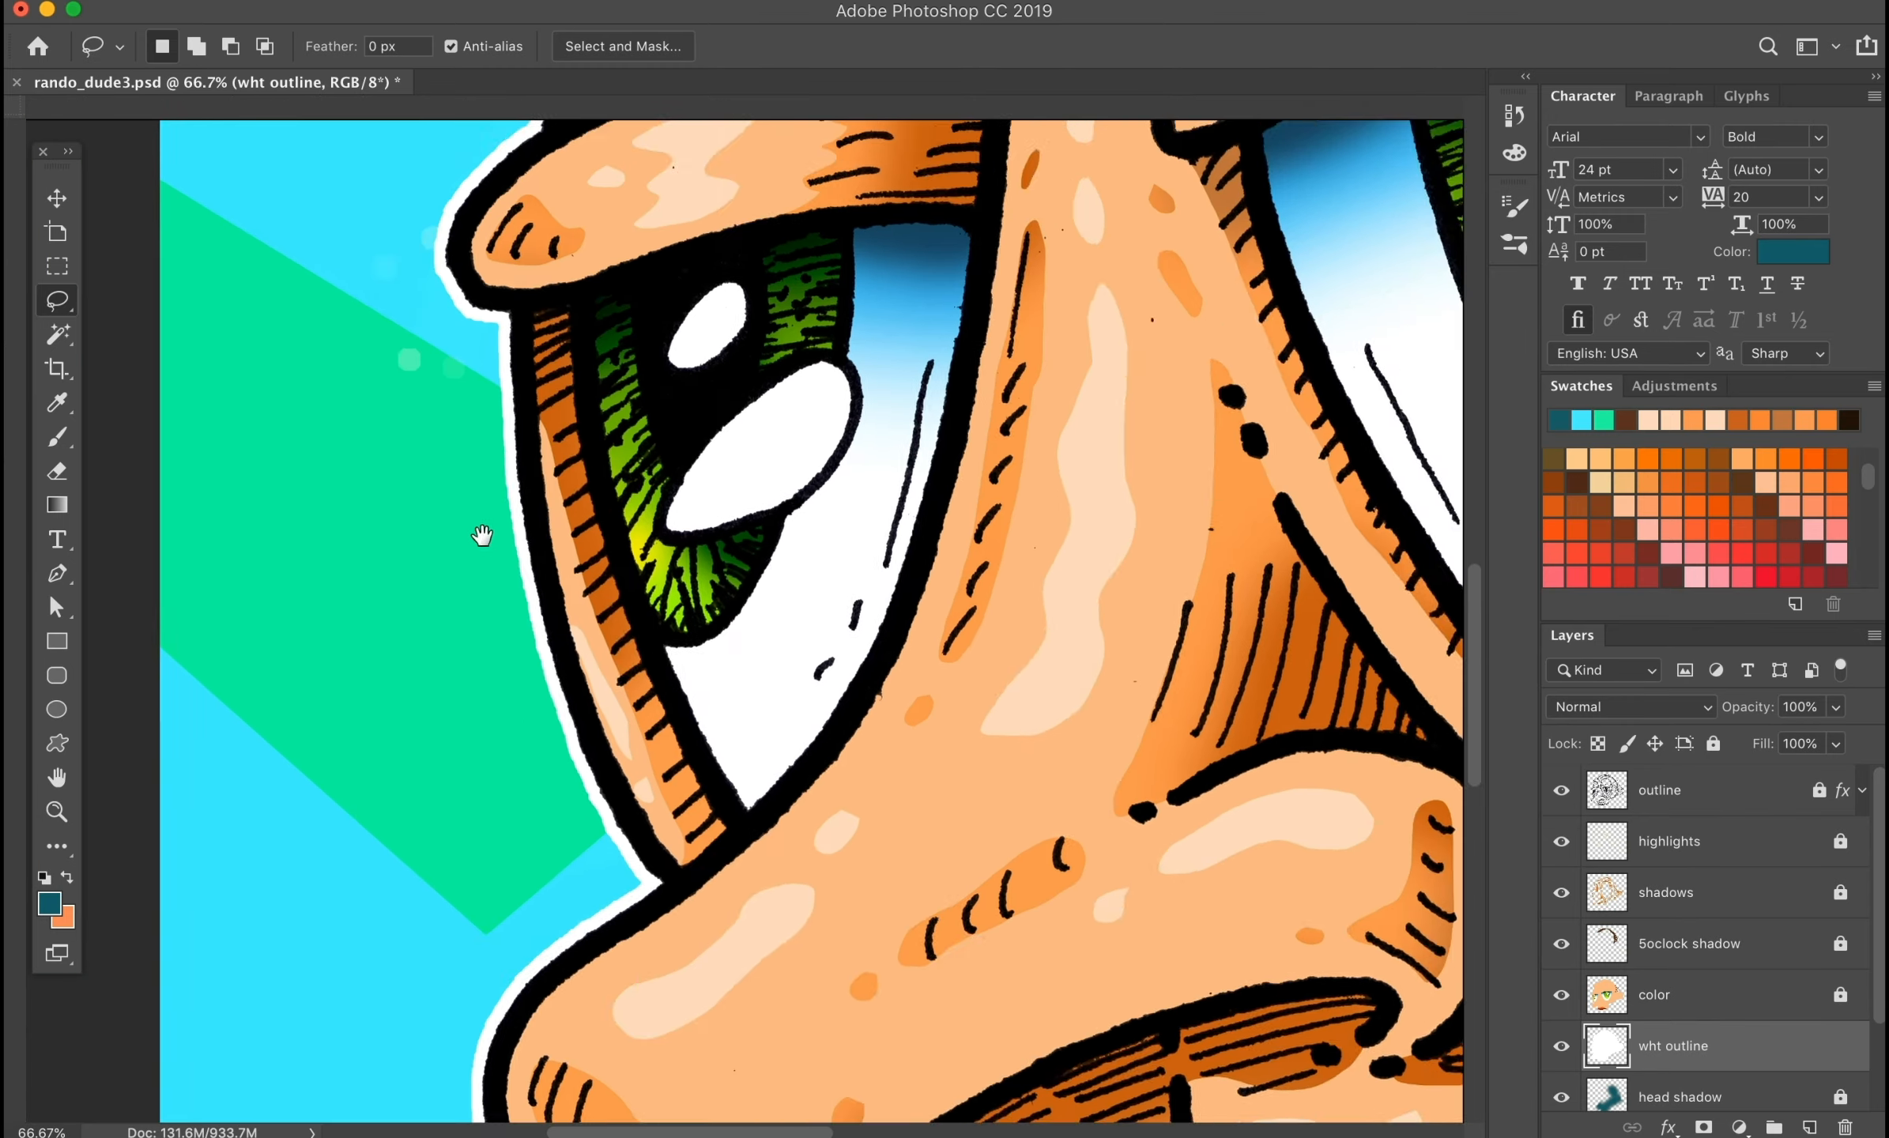
{"action": "left_click_drag", "start_coordinate": [480, 536], "coordinate": [552, 759]}
{"action": "left_click_drag", "start_coordinate": [516, 594], "coordinate": [500, 657]}
{"action": "key", "text": "Delete"}
{"action": "left_click_drag", "start_coordinate": [506, 443], "coordinate": [533, 948]}
{"action": "left_click_drag", "start_coordinate": [687, 280], "coordinate": [718, 632]}
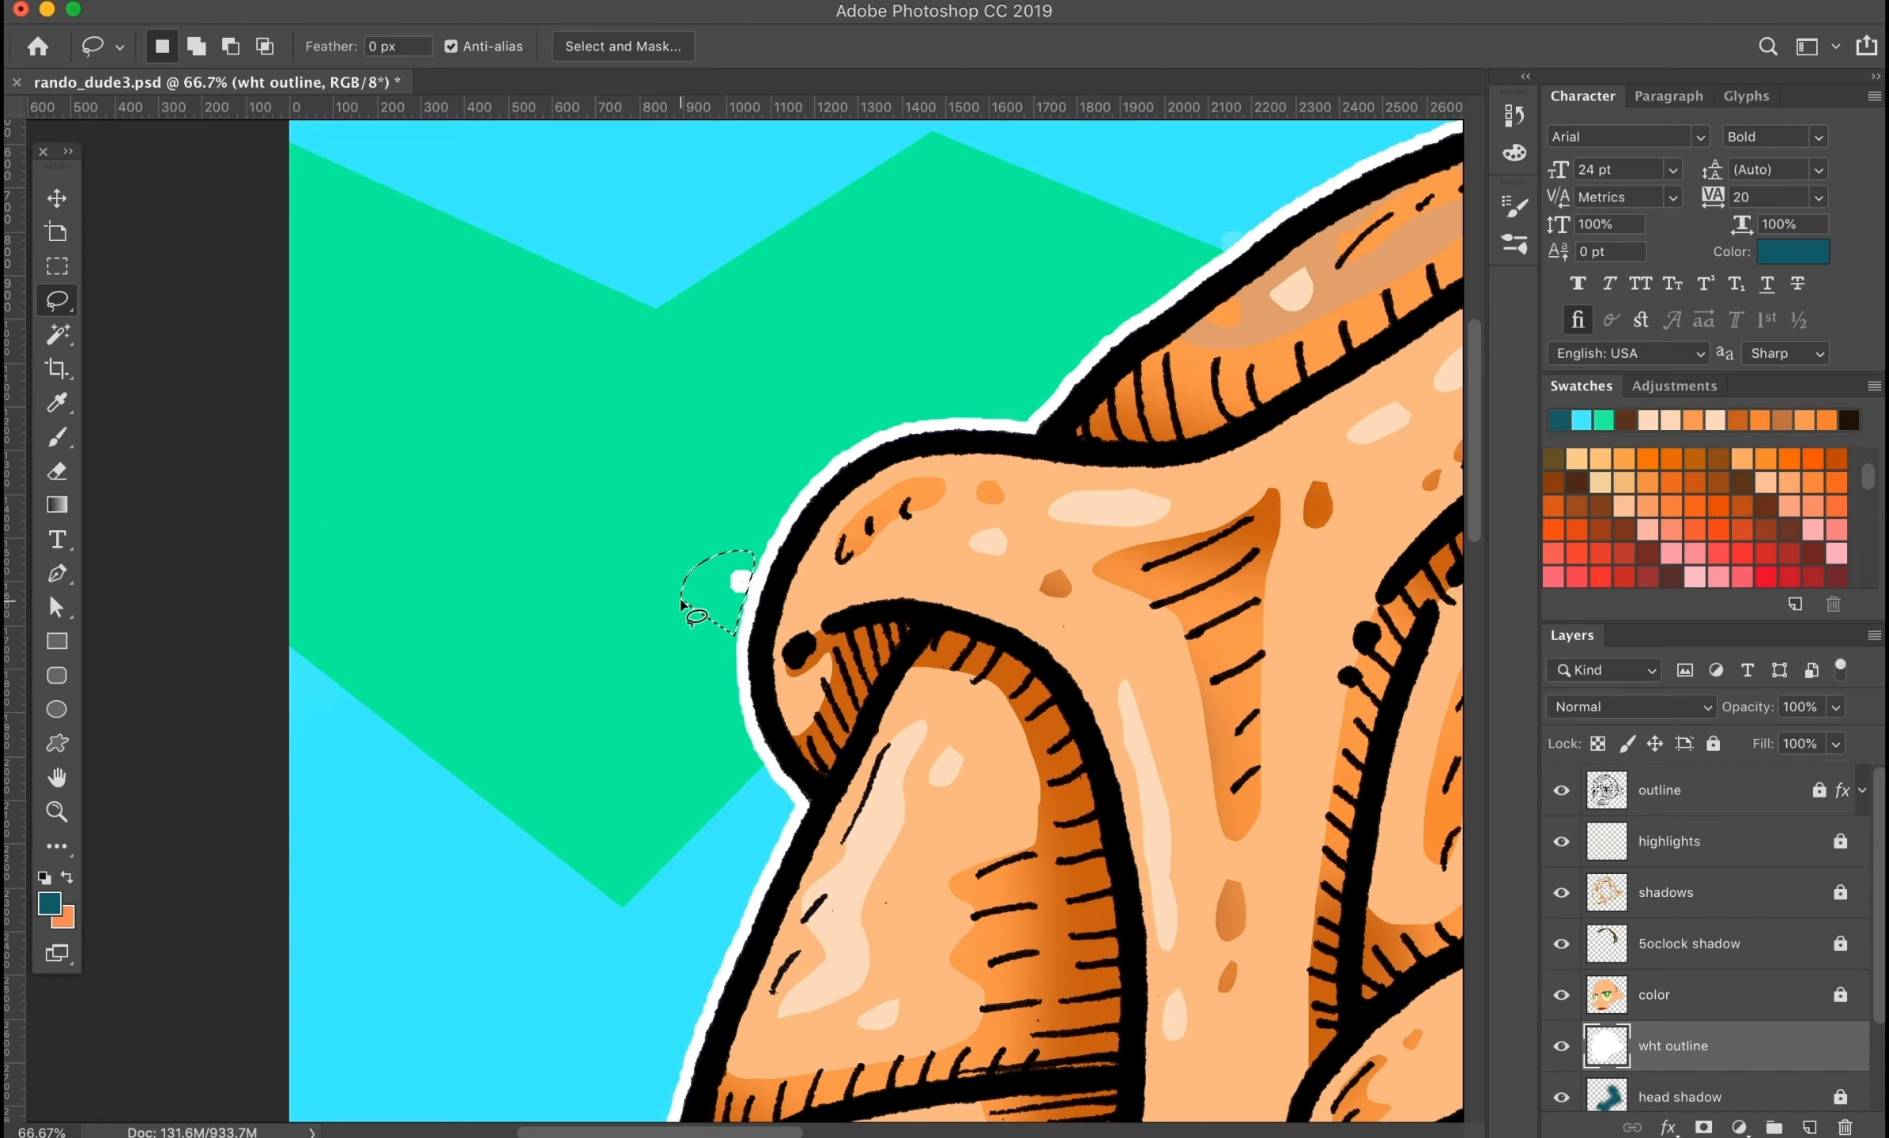
{"action": "key", "text": "Delete"}
Step: Lasso and delete the stray white specks beside the brow and along the top of the head on the wht outline layer
{"action": "left_click_drag", "start_coordinate": [1008, 220], "coordinate": [405, 628]}
{"action": "left_click_drag", "start_coordinate": [1359, 553], "coordinate": [551, 450]}
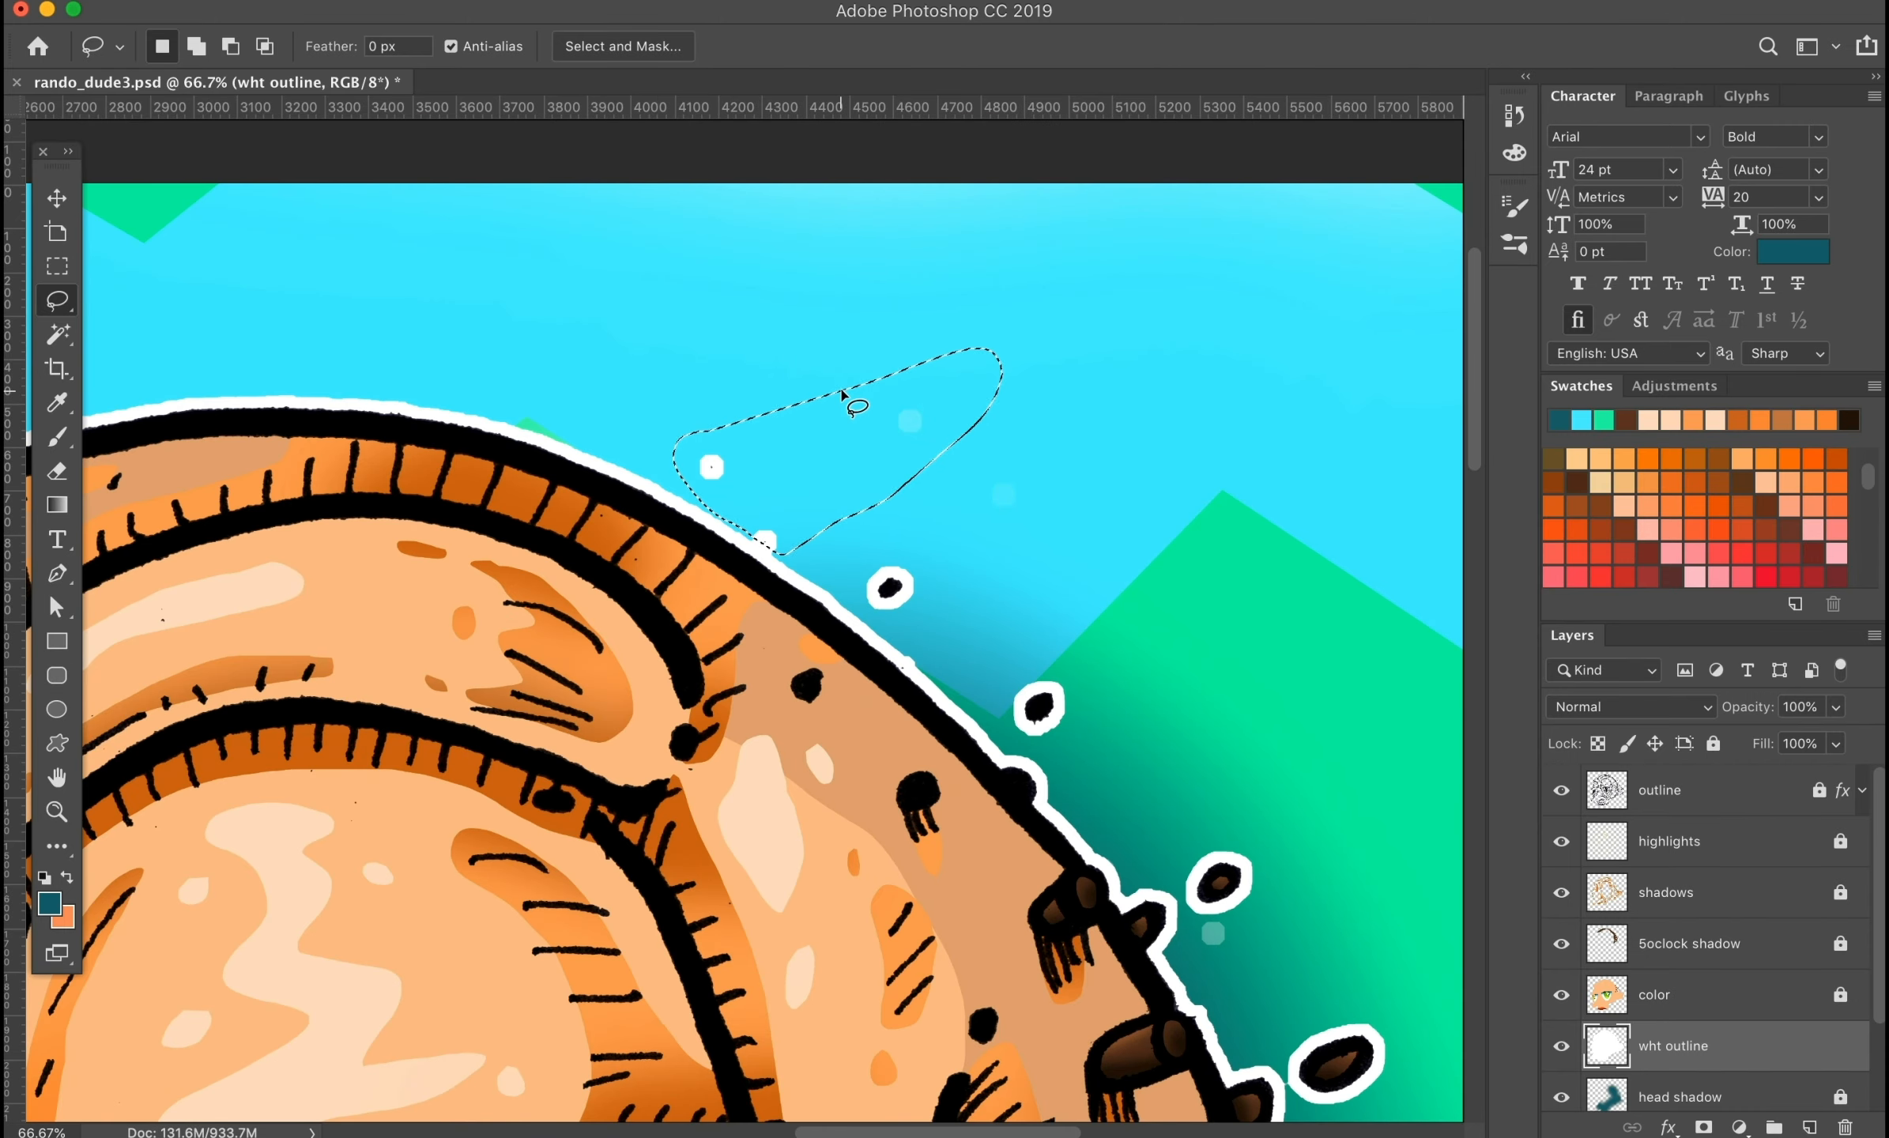
{"action": "left_click_drag", "start_coordinate": [784, 538], "coordinate": [383, 296]}
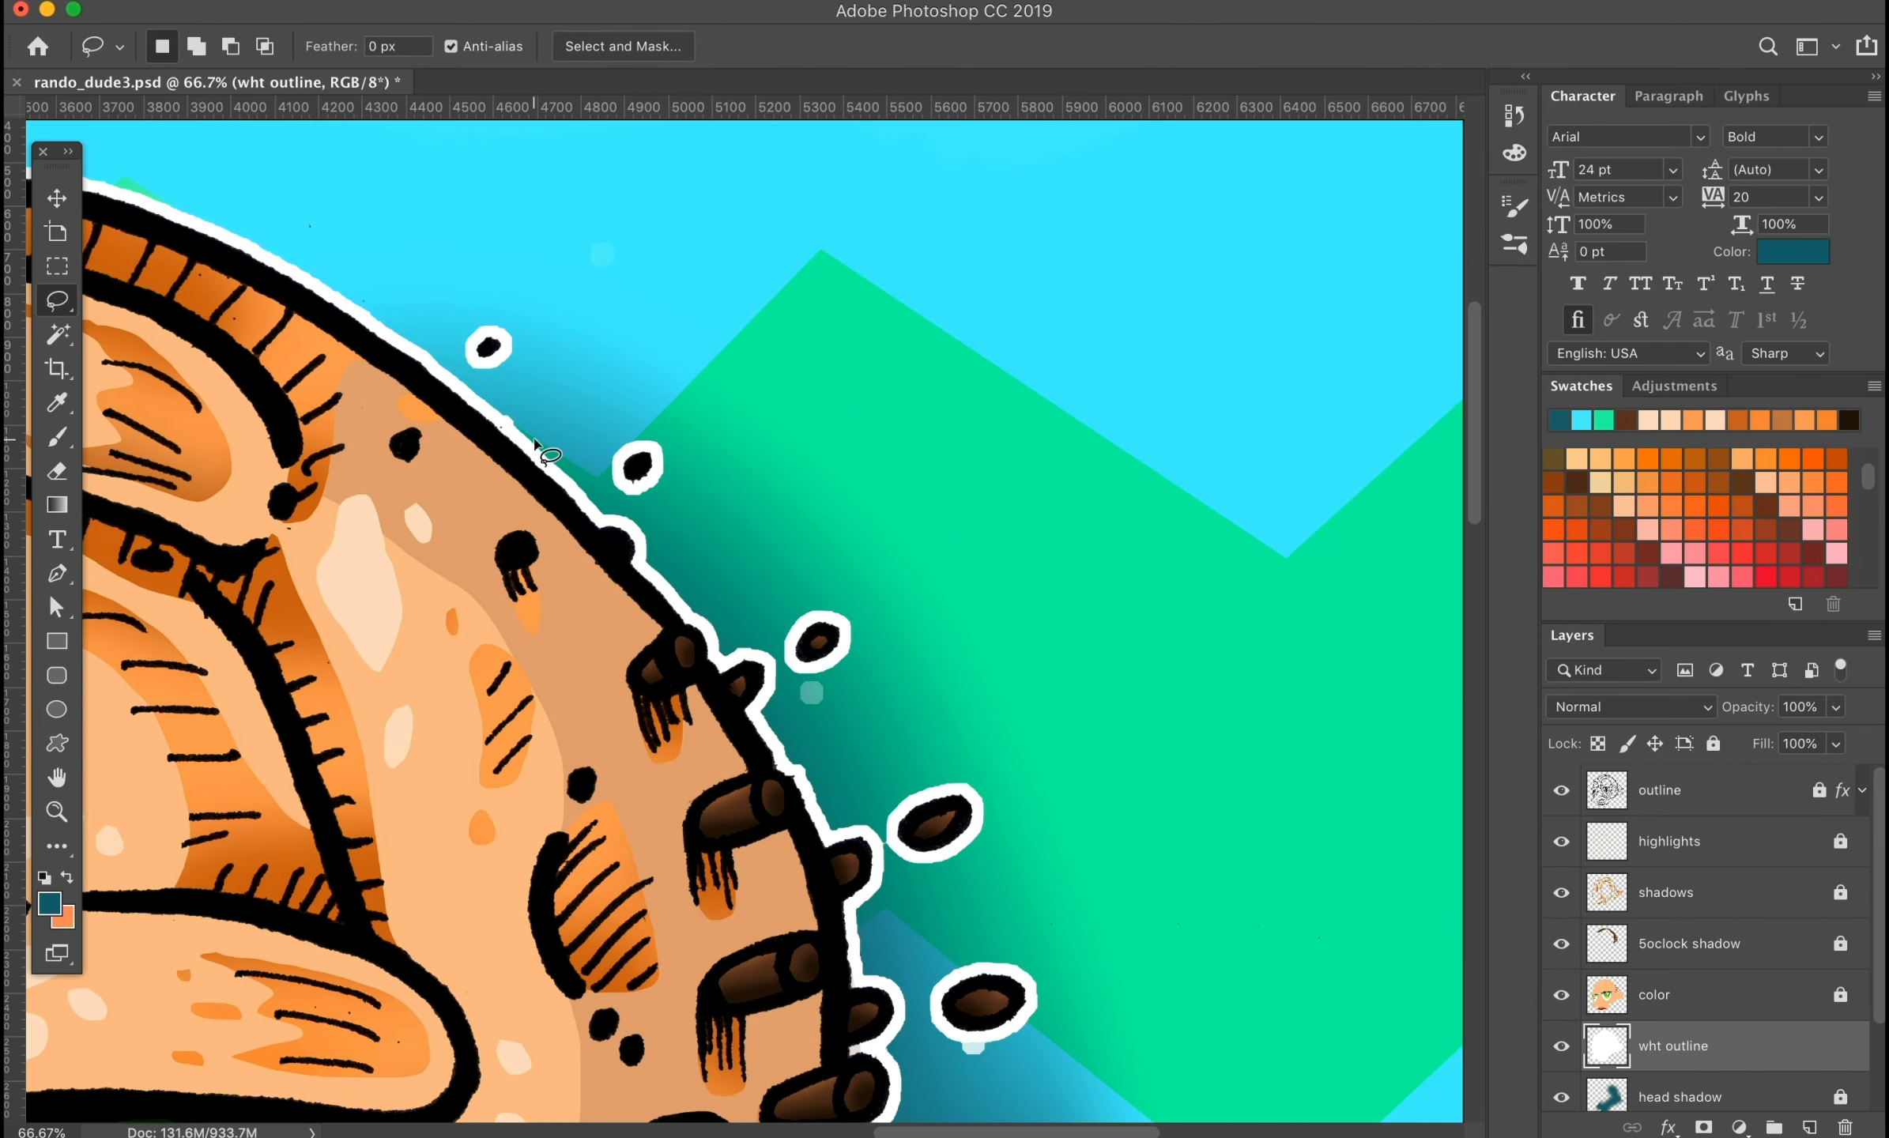
{"action": "key", "text": "Delete"}
Step: Lasso and delete the stray white specks near the hair stubble and around the ear on the wht outline layer
{"action": "left_click_drag", "start_coordinate": [553, 383], "coordinate": [415, 189]}
{"action": "left_click_drag", "start_coordinate": [703, 483], "coordinate": [713, 502]}
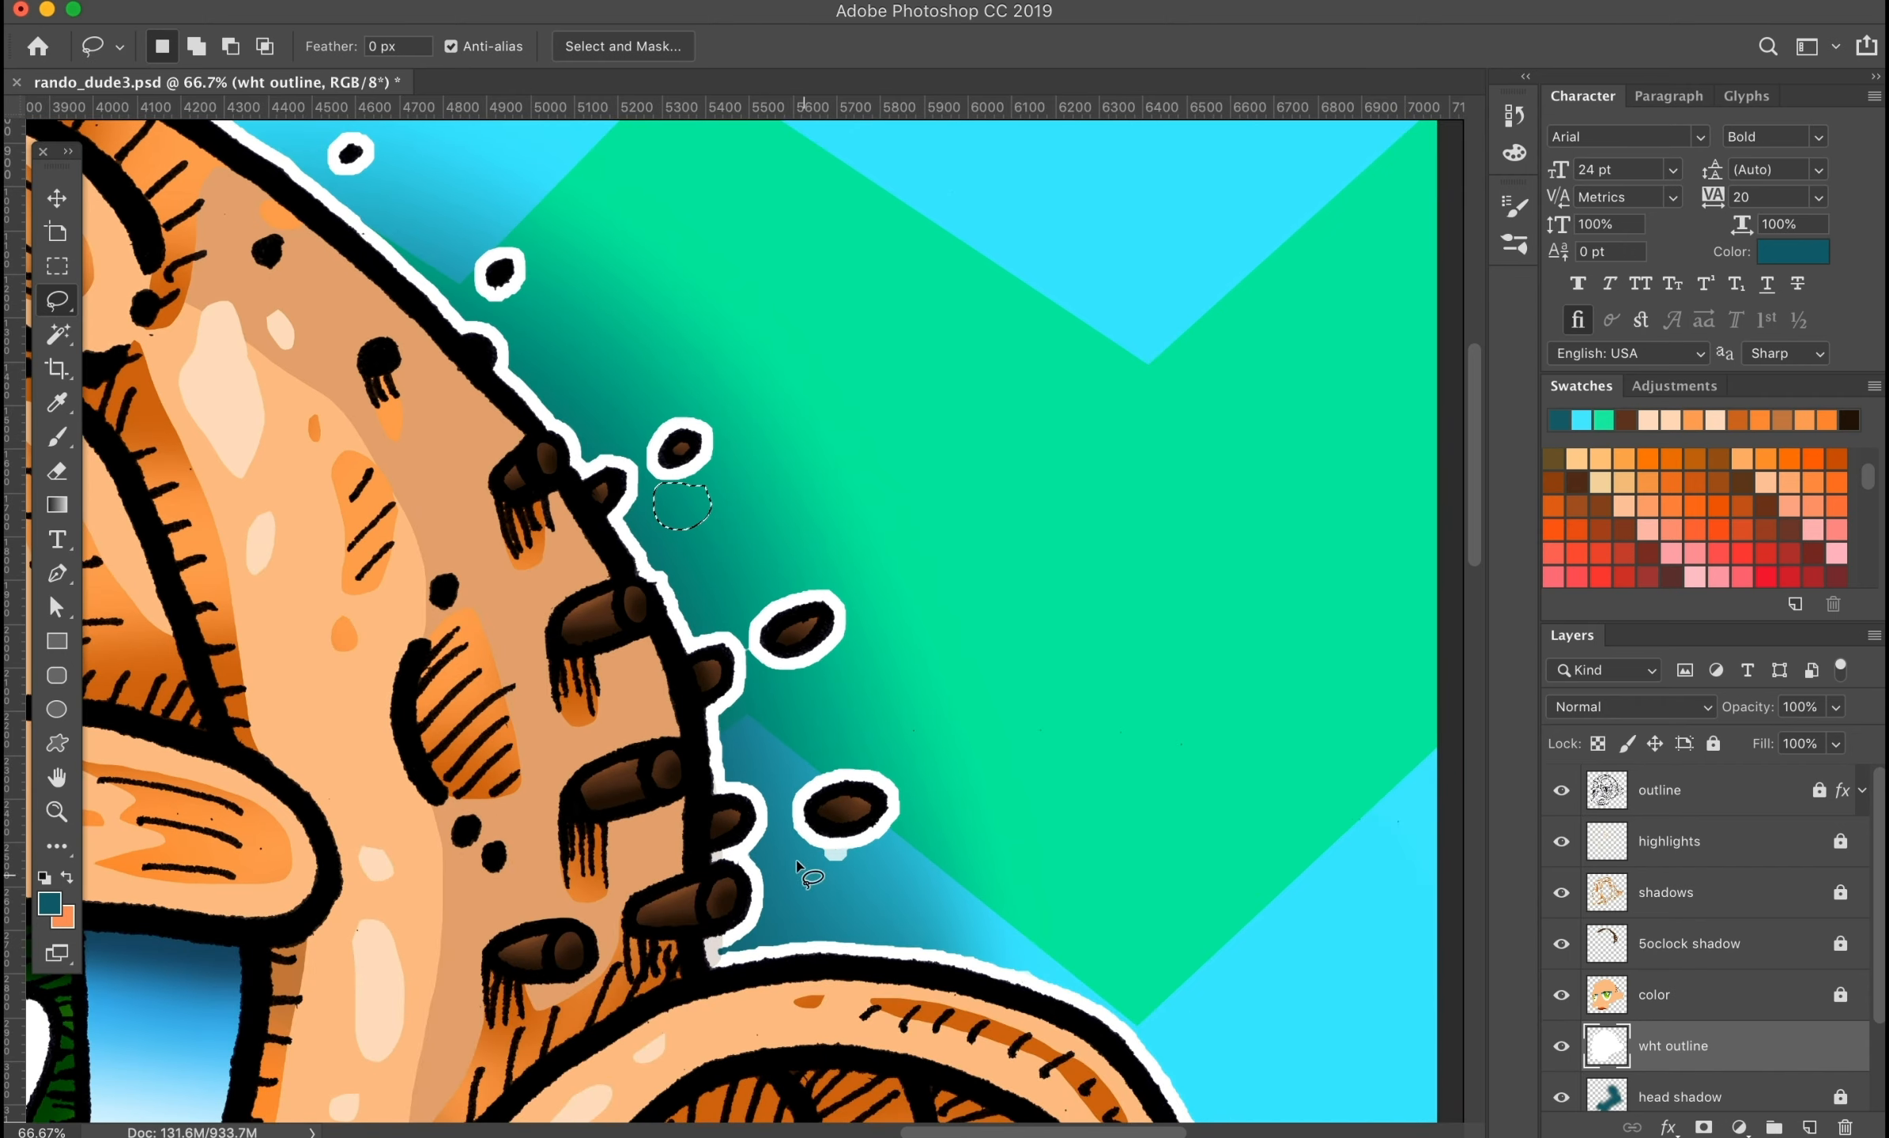
{"action": "scroll", "coordinate": [804, 885], "scroll_direction": "down", "scroll_amount": 10}
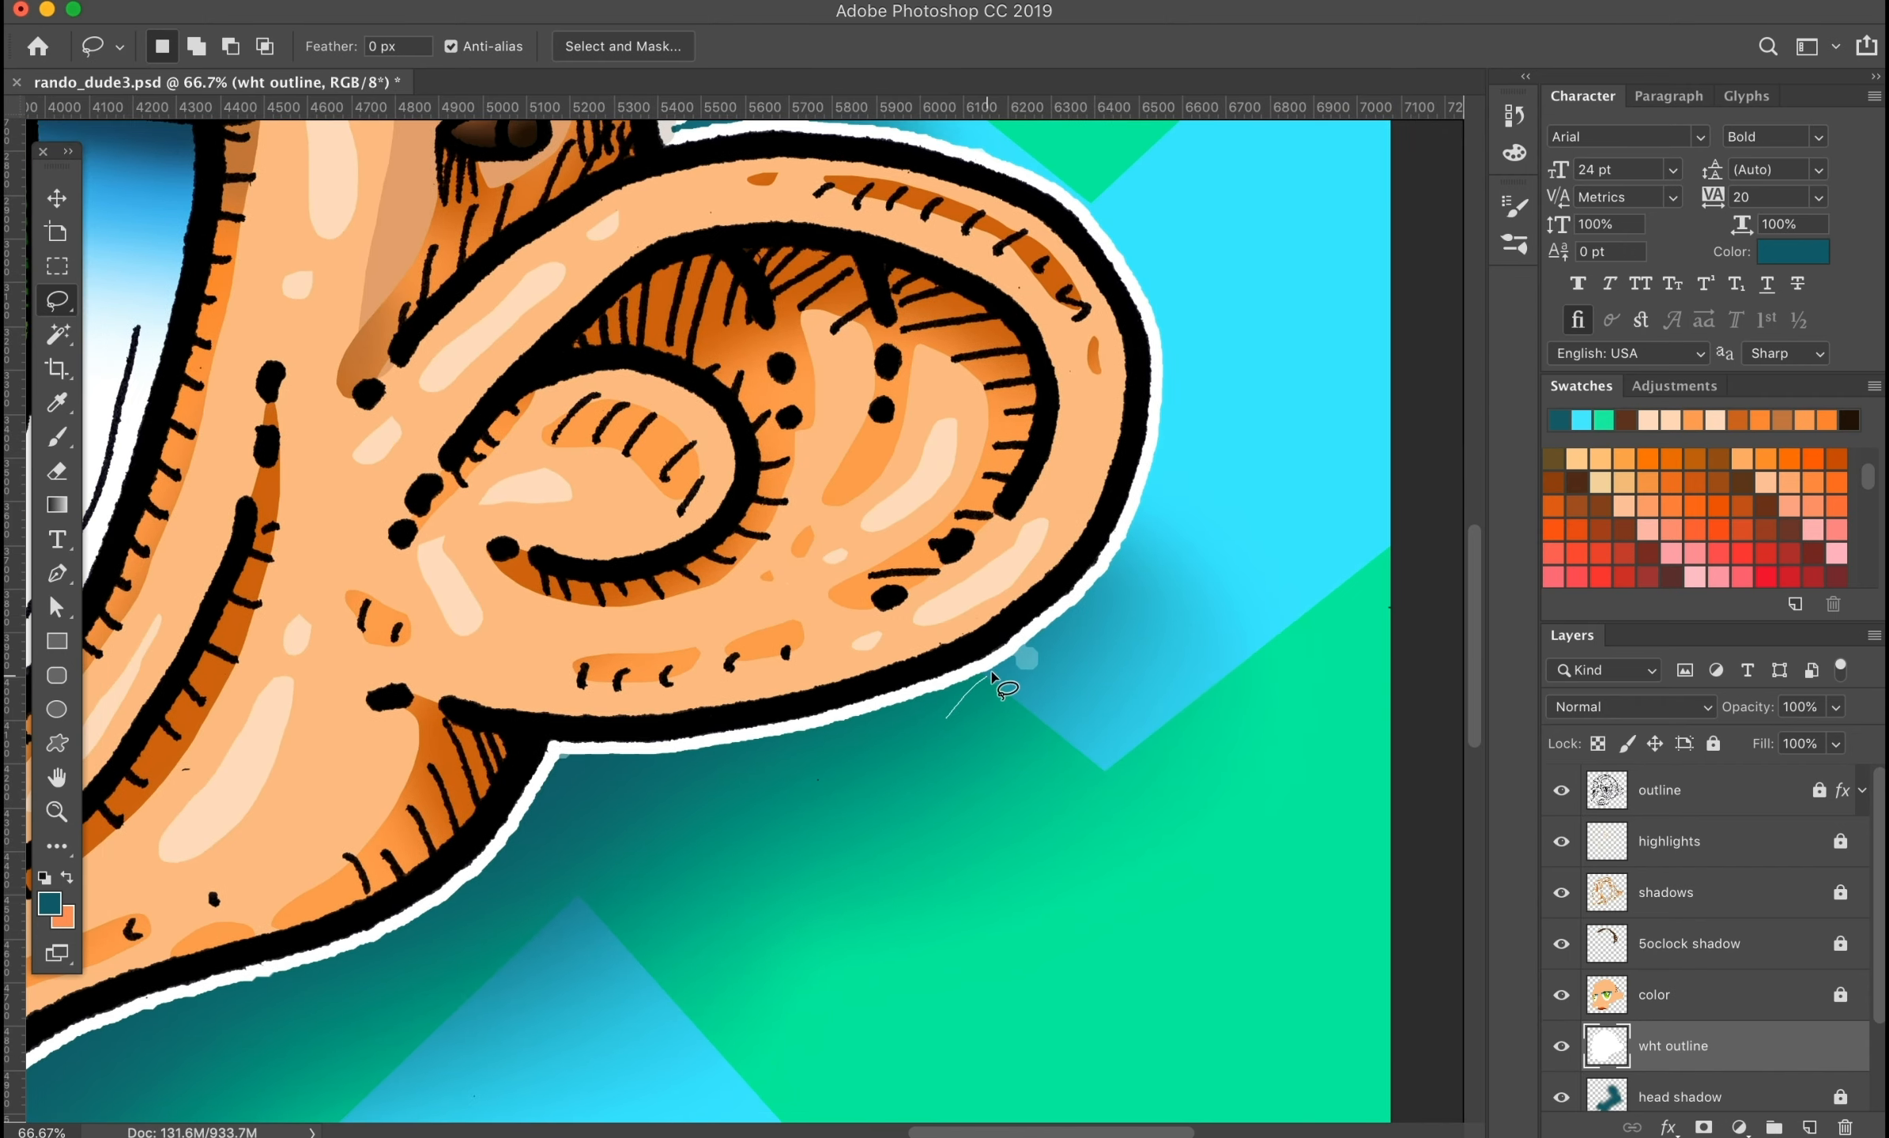
{"action": "key", "text": "Delete"}
{"action": "scroll", "coordinate": [860, 551], "scroll_direction": "down", "scroll_amount": 3}
{"action": "scroll", "coordinate": [860, 551], "scroll_direction": "left", "scroll_amount": 3}
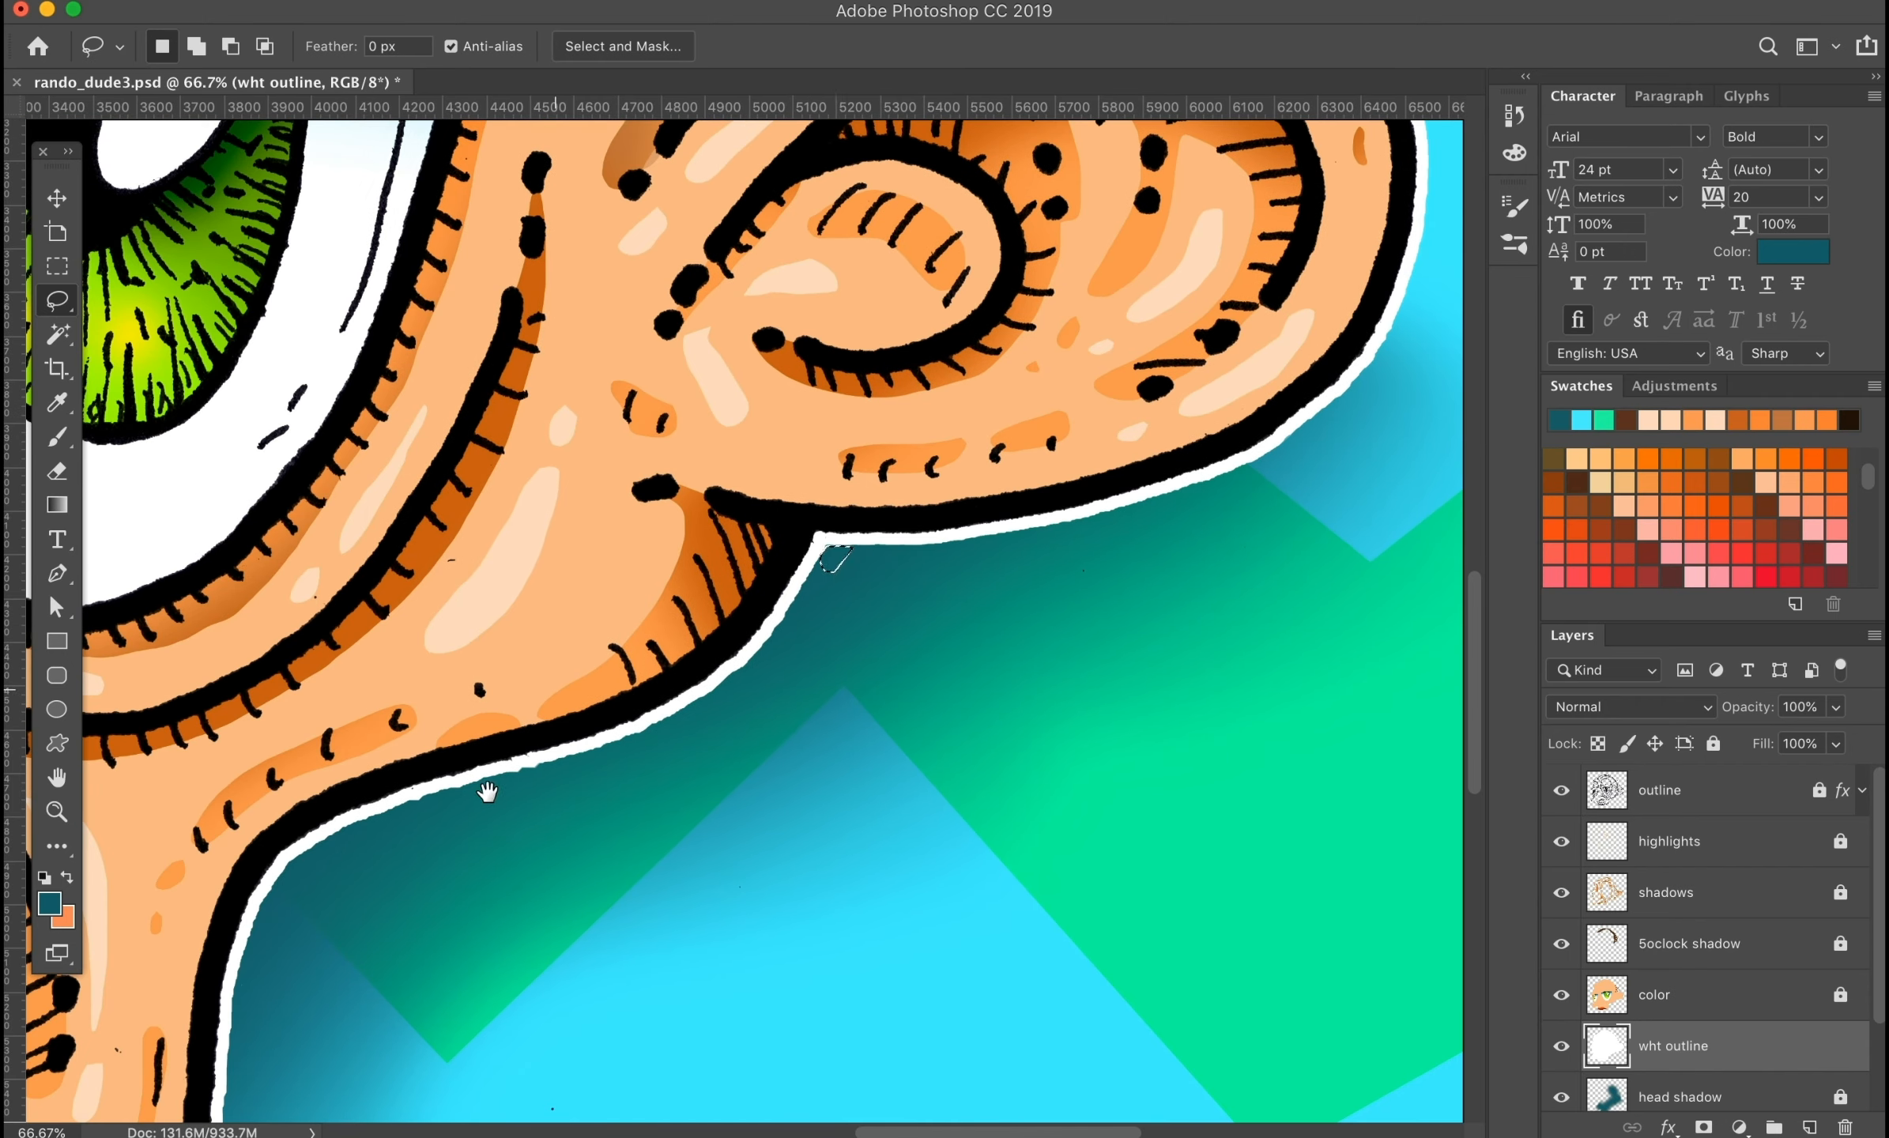
Step: Unlock the outline layer and lasso around the outside of the head to remove its stray background specks
{"action": "key", "text": "super+0"}
{"action": "left_click", "coordinate": [1815, 796]}
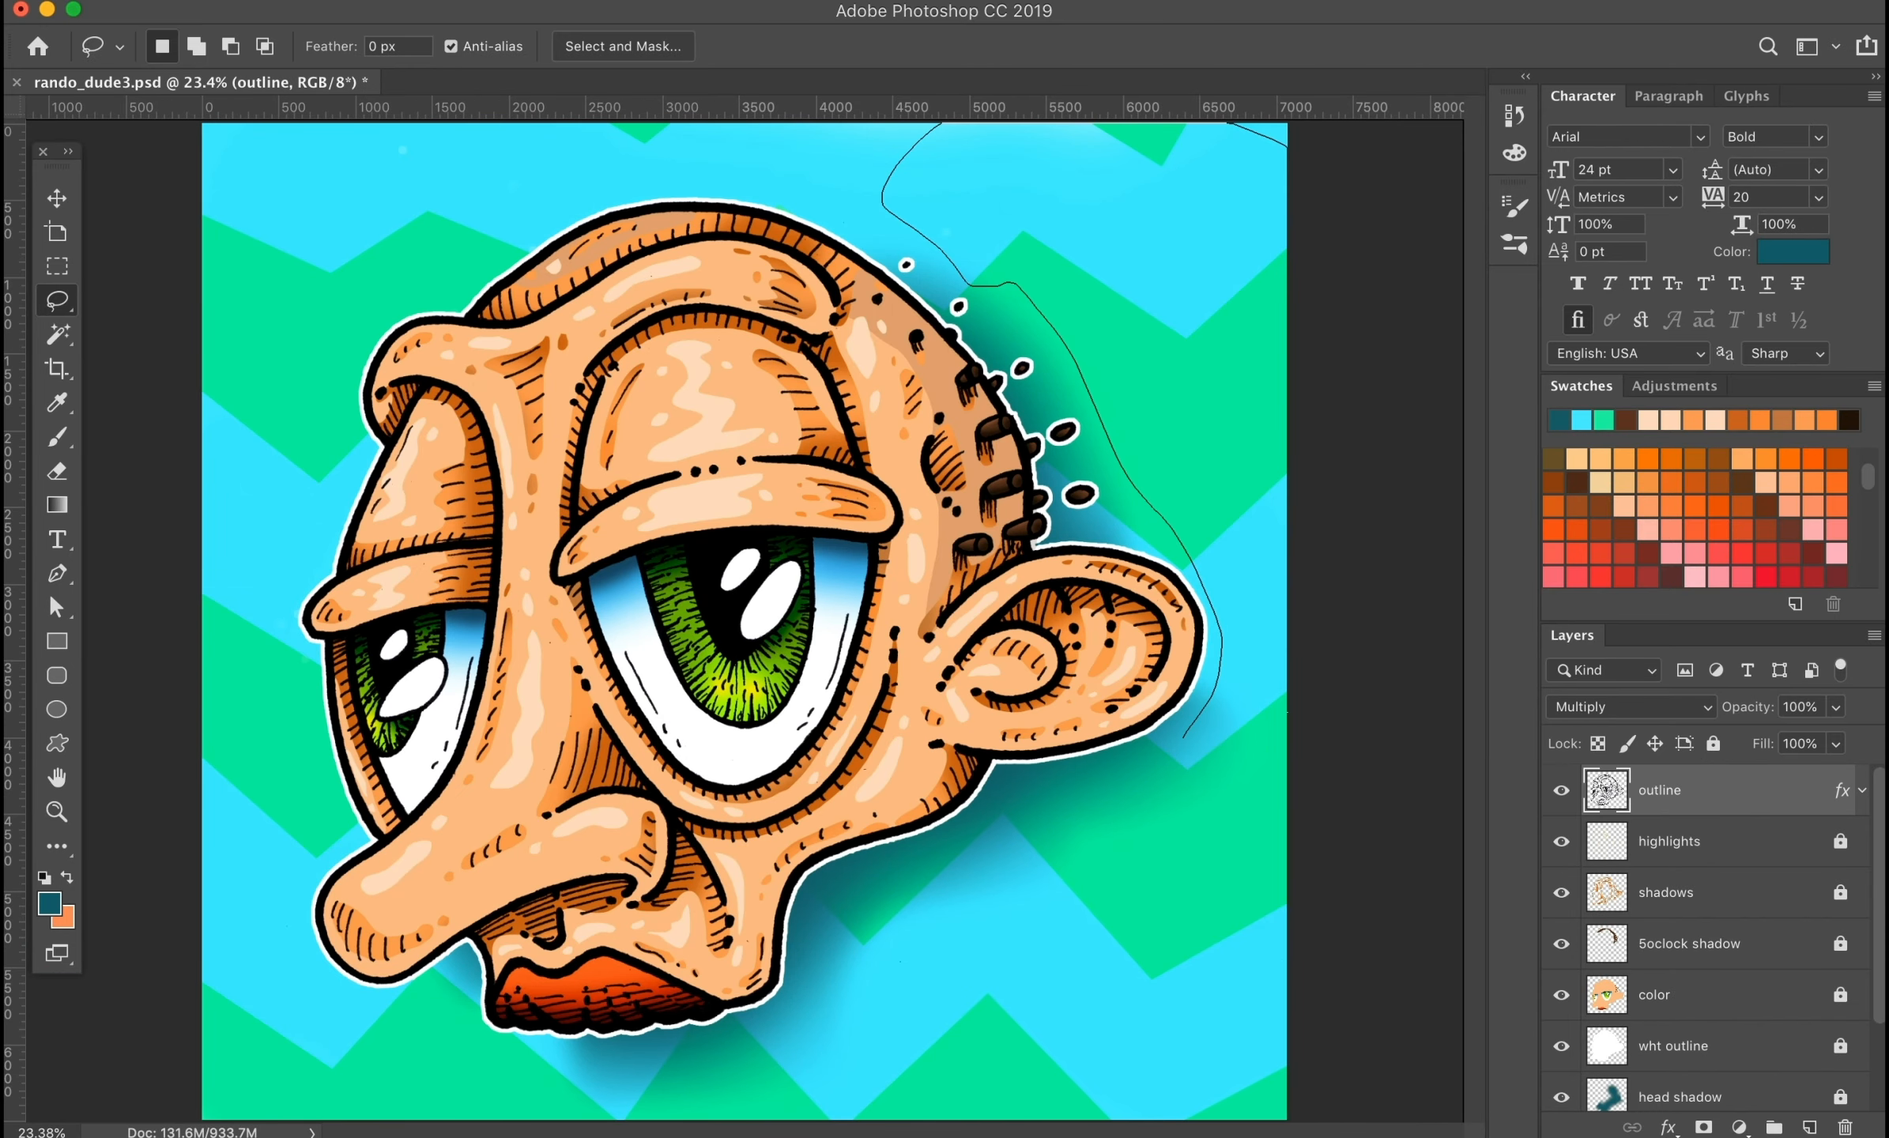
{"action": "left_click_drag", "start_coordinate": [1042, 783], "coordinate": [1031, 790]}
{"action": "left_click_drag", "start_coordinate": [843, 874], "coordinate": [810, 931]}
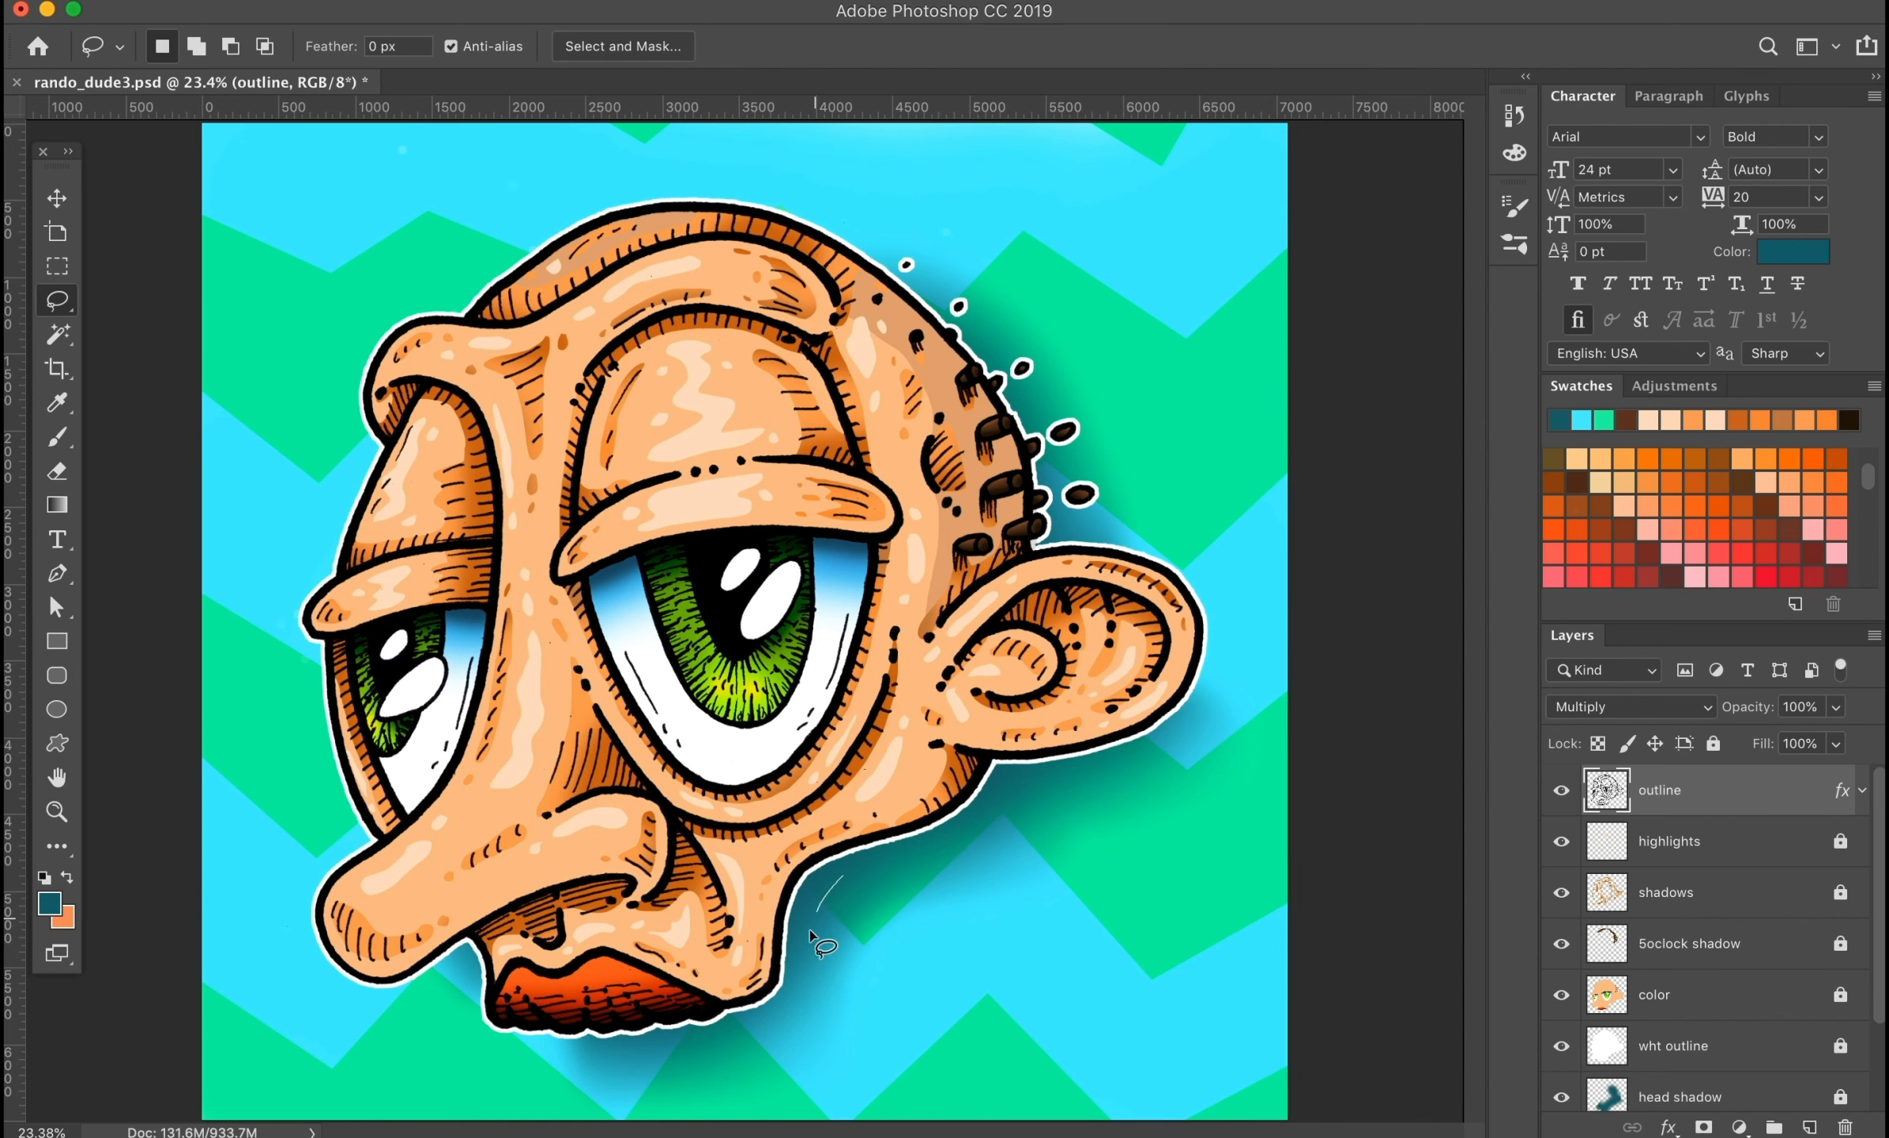
{"action": "left_click_drag", "start_coordinate": [776, 198], "coordinate": [790, 207]}
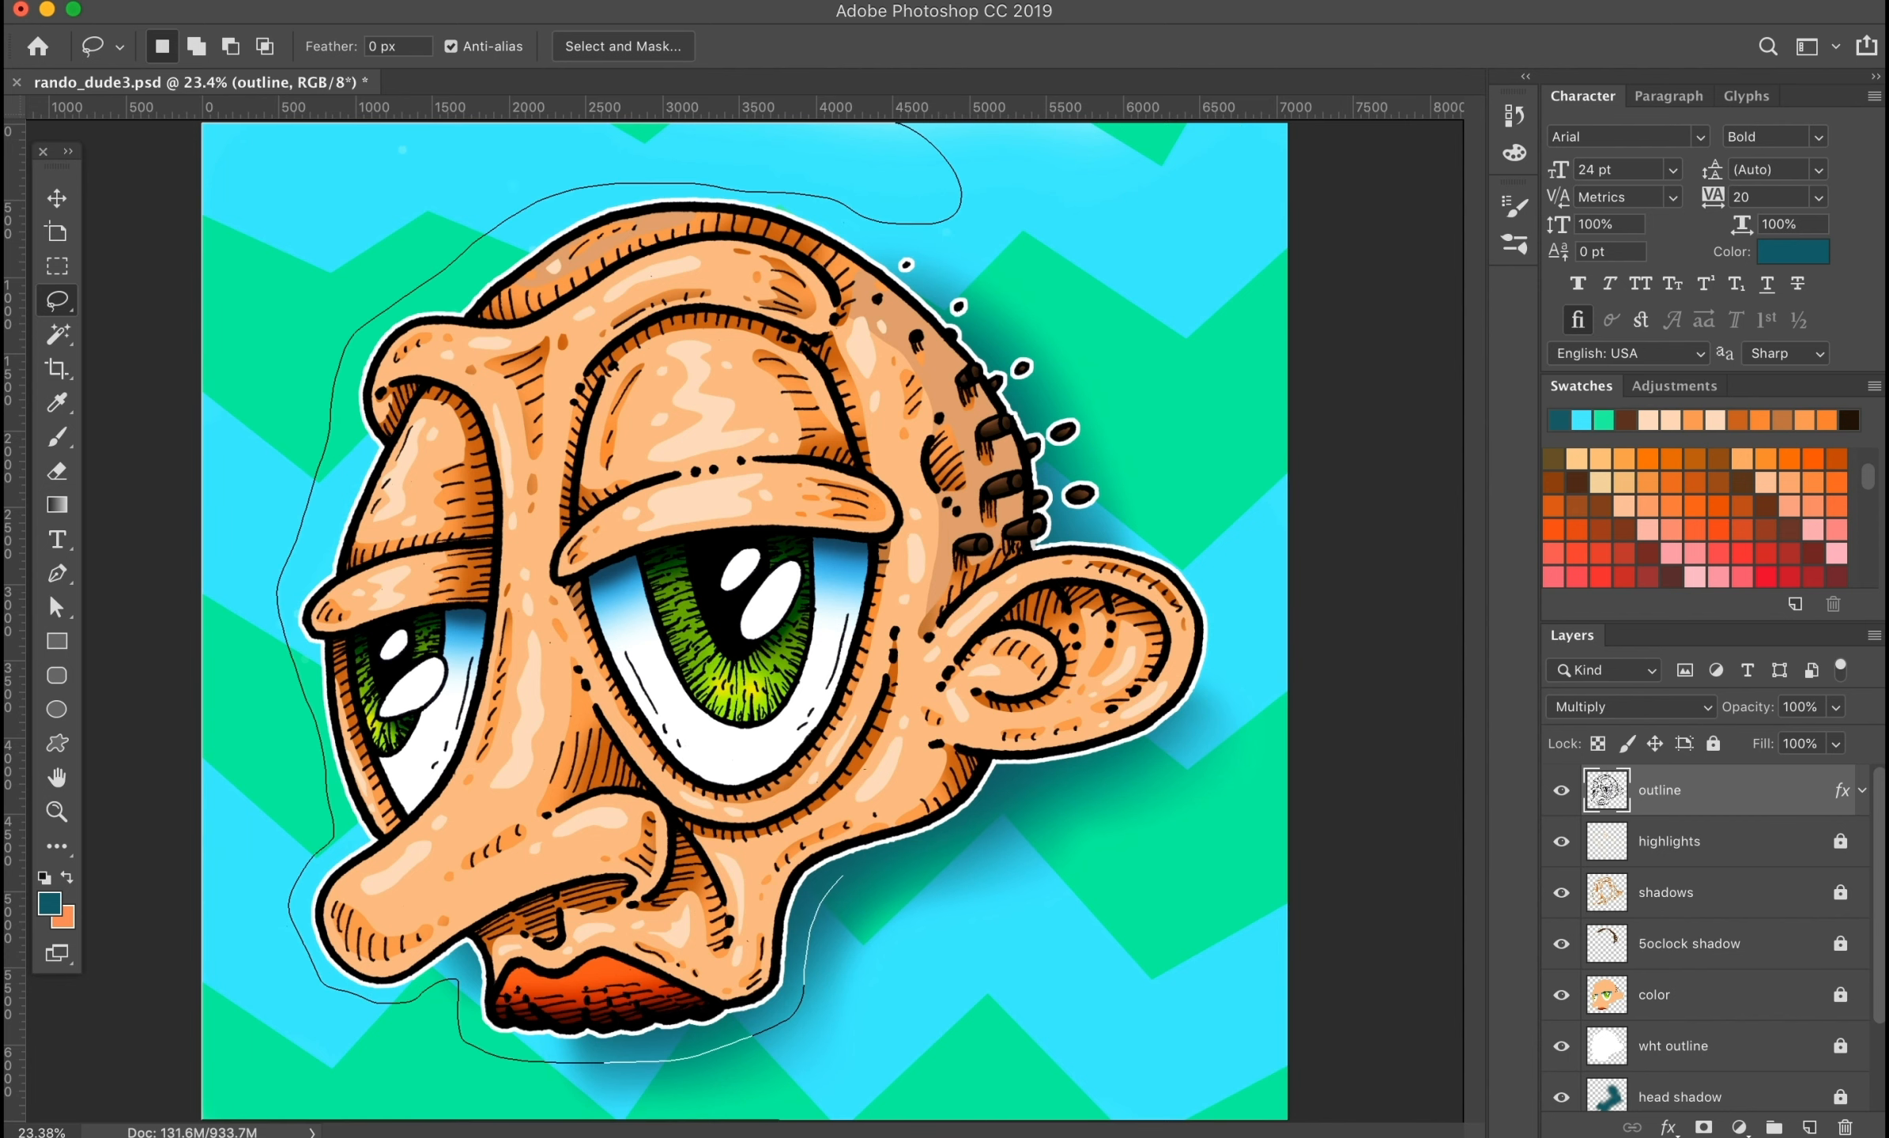
{"action": "left_click", "coordinate": [893, 889]}
Step: Save the finished drawing document and check the whole image at a smaller view
{"action": "key", "text": "super+s"}
{"action": "scroll", "coordinate": [1739, 910], "scroll_direction": "down", "scroll_amount": 3}
{"action": "scroll", "coordinate": [1739, 911], "scroll_direction": "up", "scroll_amount": 3}
{"action": "key", "text": "super+minus"}
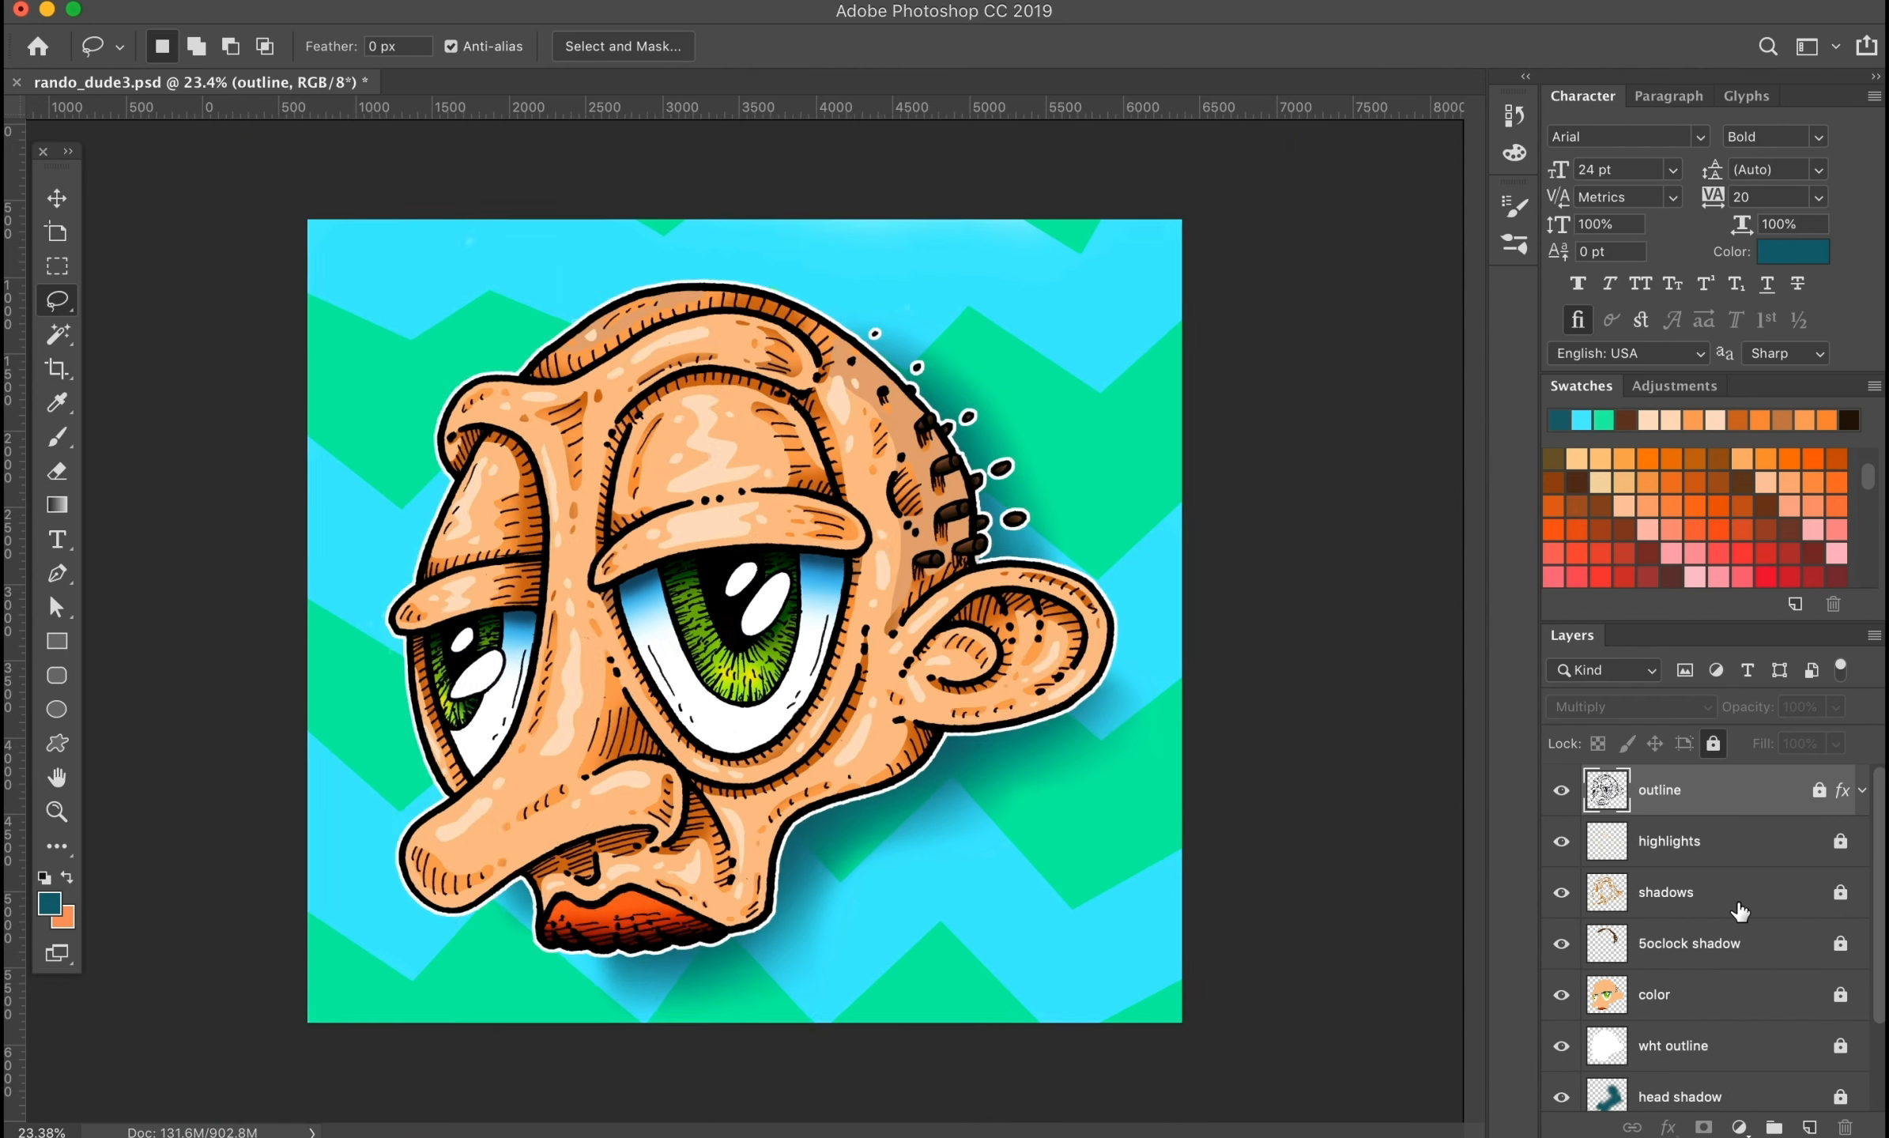
{"action": "key", "text": "super+s"}
Step: Open Save for Web and set the export to 1000 × 919 px with the PNG-24 preset
{"action": "left_click", "coordinate": [234, 0]}
{"action": "mouse_move", "coordinate": [273, 316]}
{"action": "left_click", "coordinate": [638, 379]}
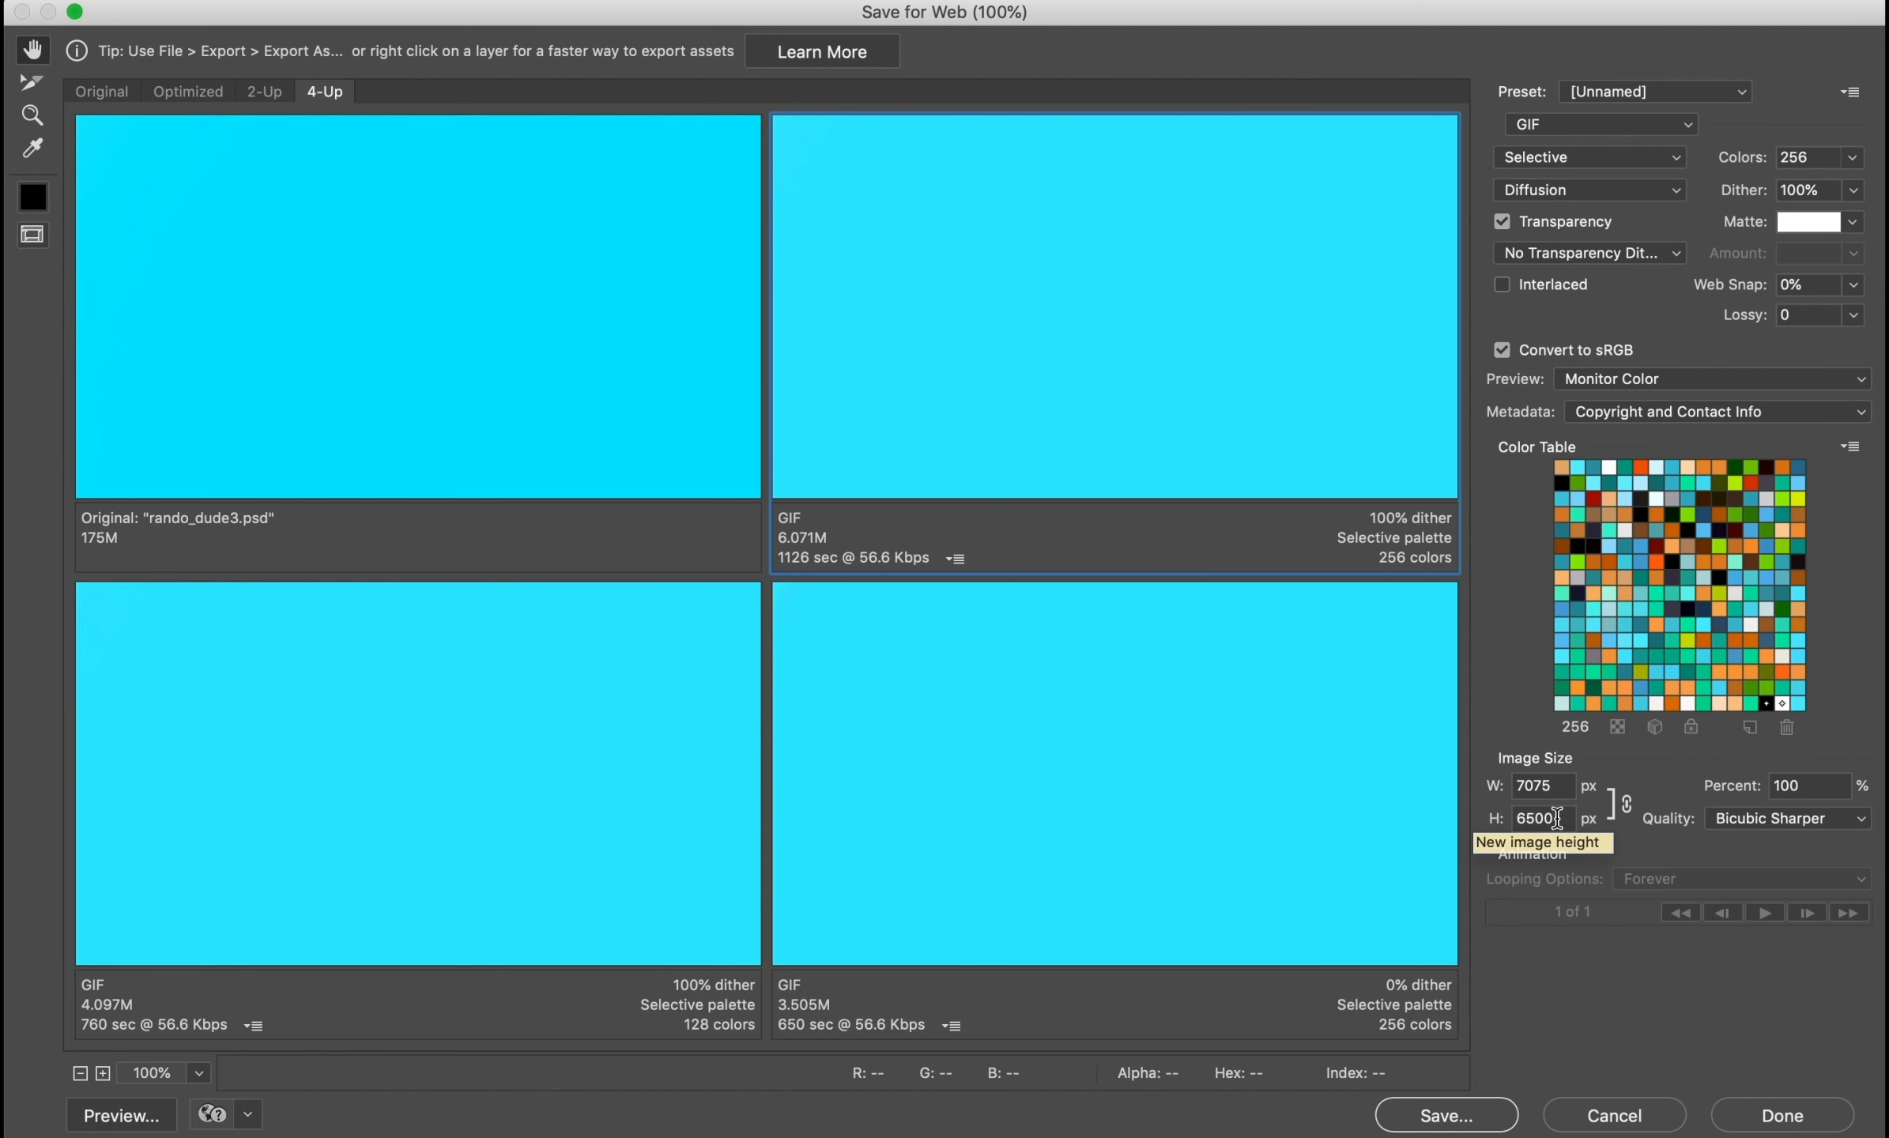
{"action": "left_click", "coordinate": [1556, 820]}
{"action": "left_click", "coordinate": [1741, 94]}
{"action": "left_click", "coordinate": [1648, 46]}
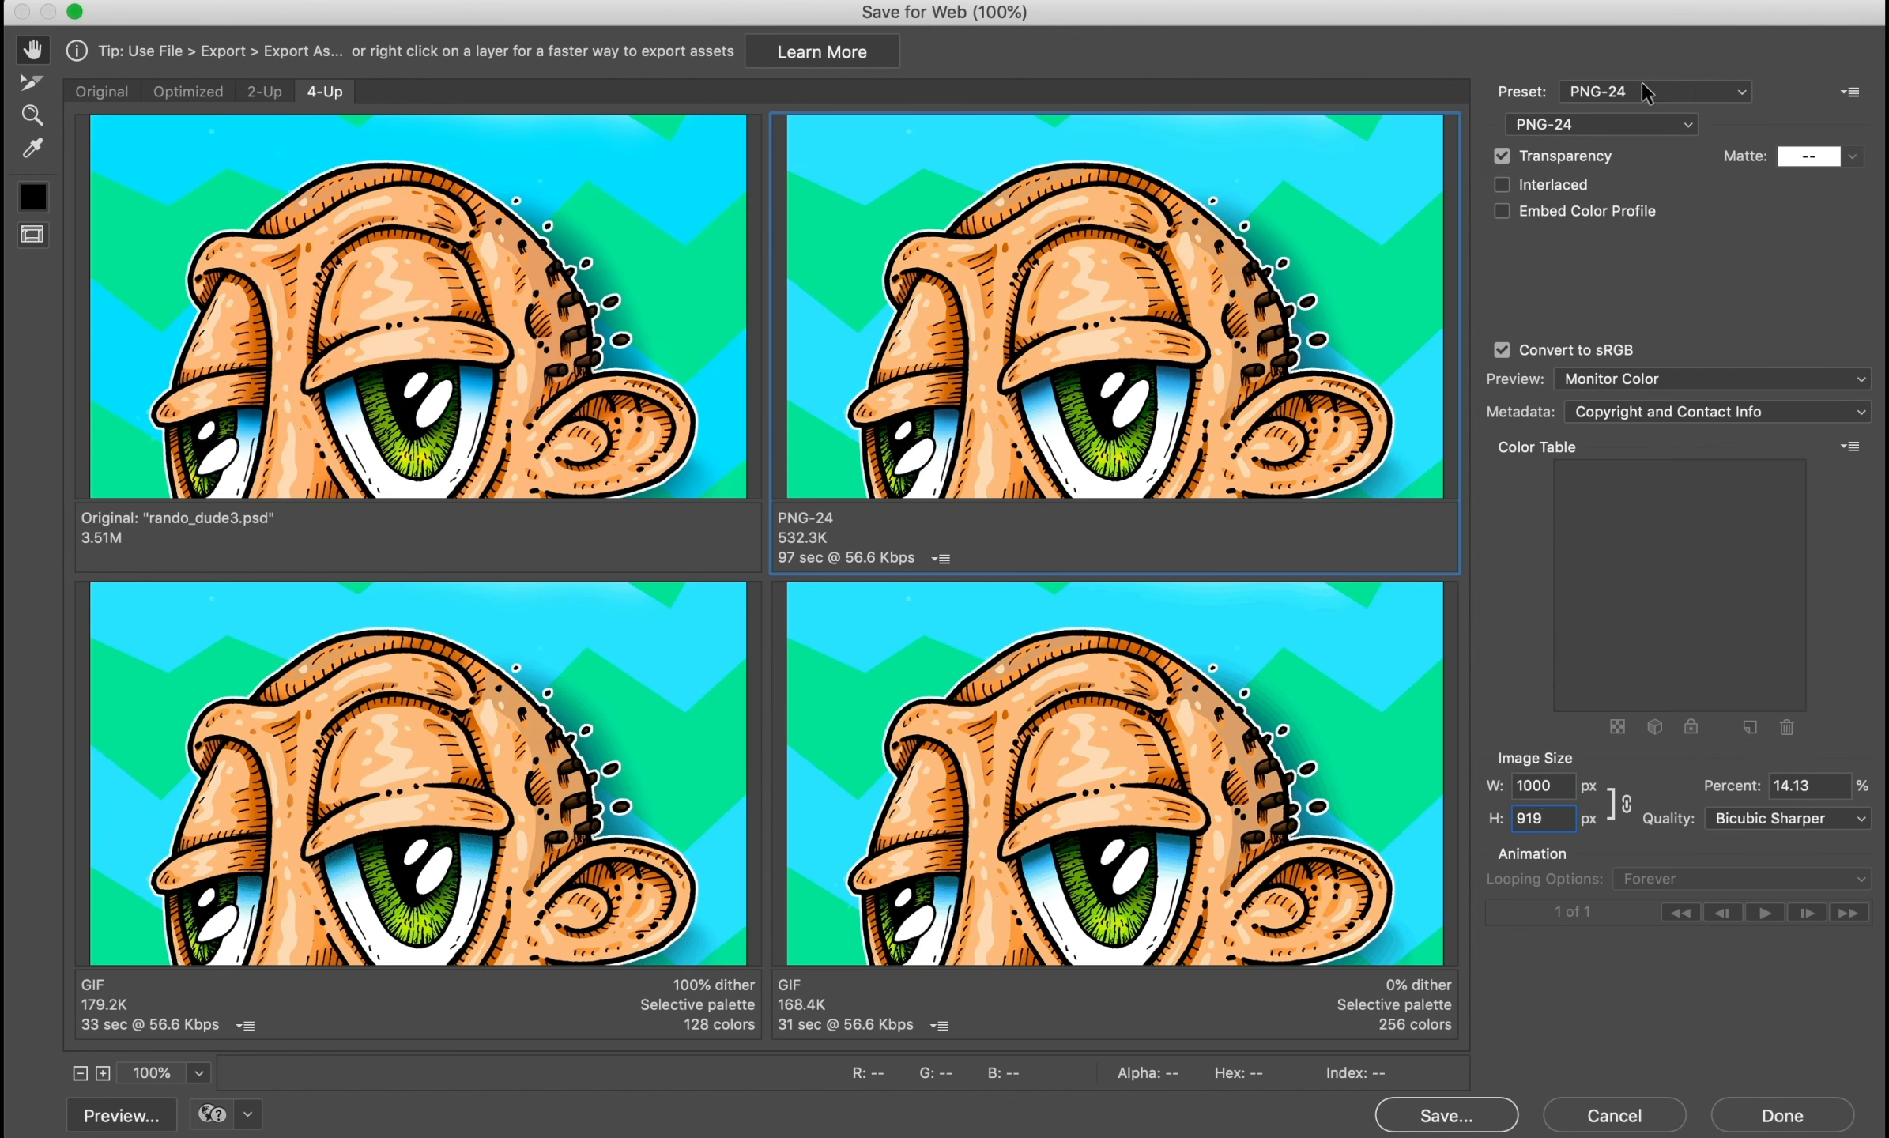
Step: Save the web export as rando_dude3.png in the illustrations folder
{"action": "left_click", "coordinate": [1454, 1123]}
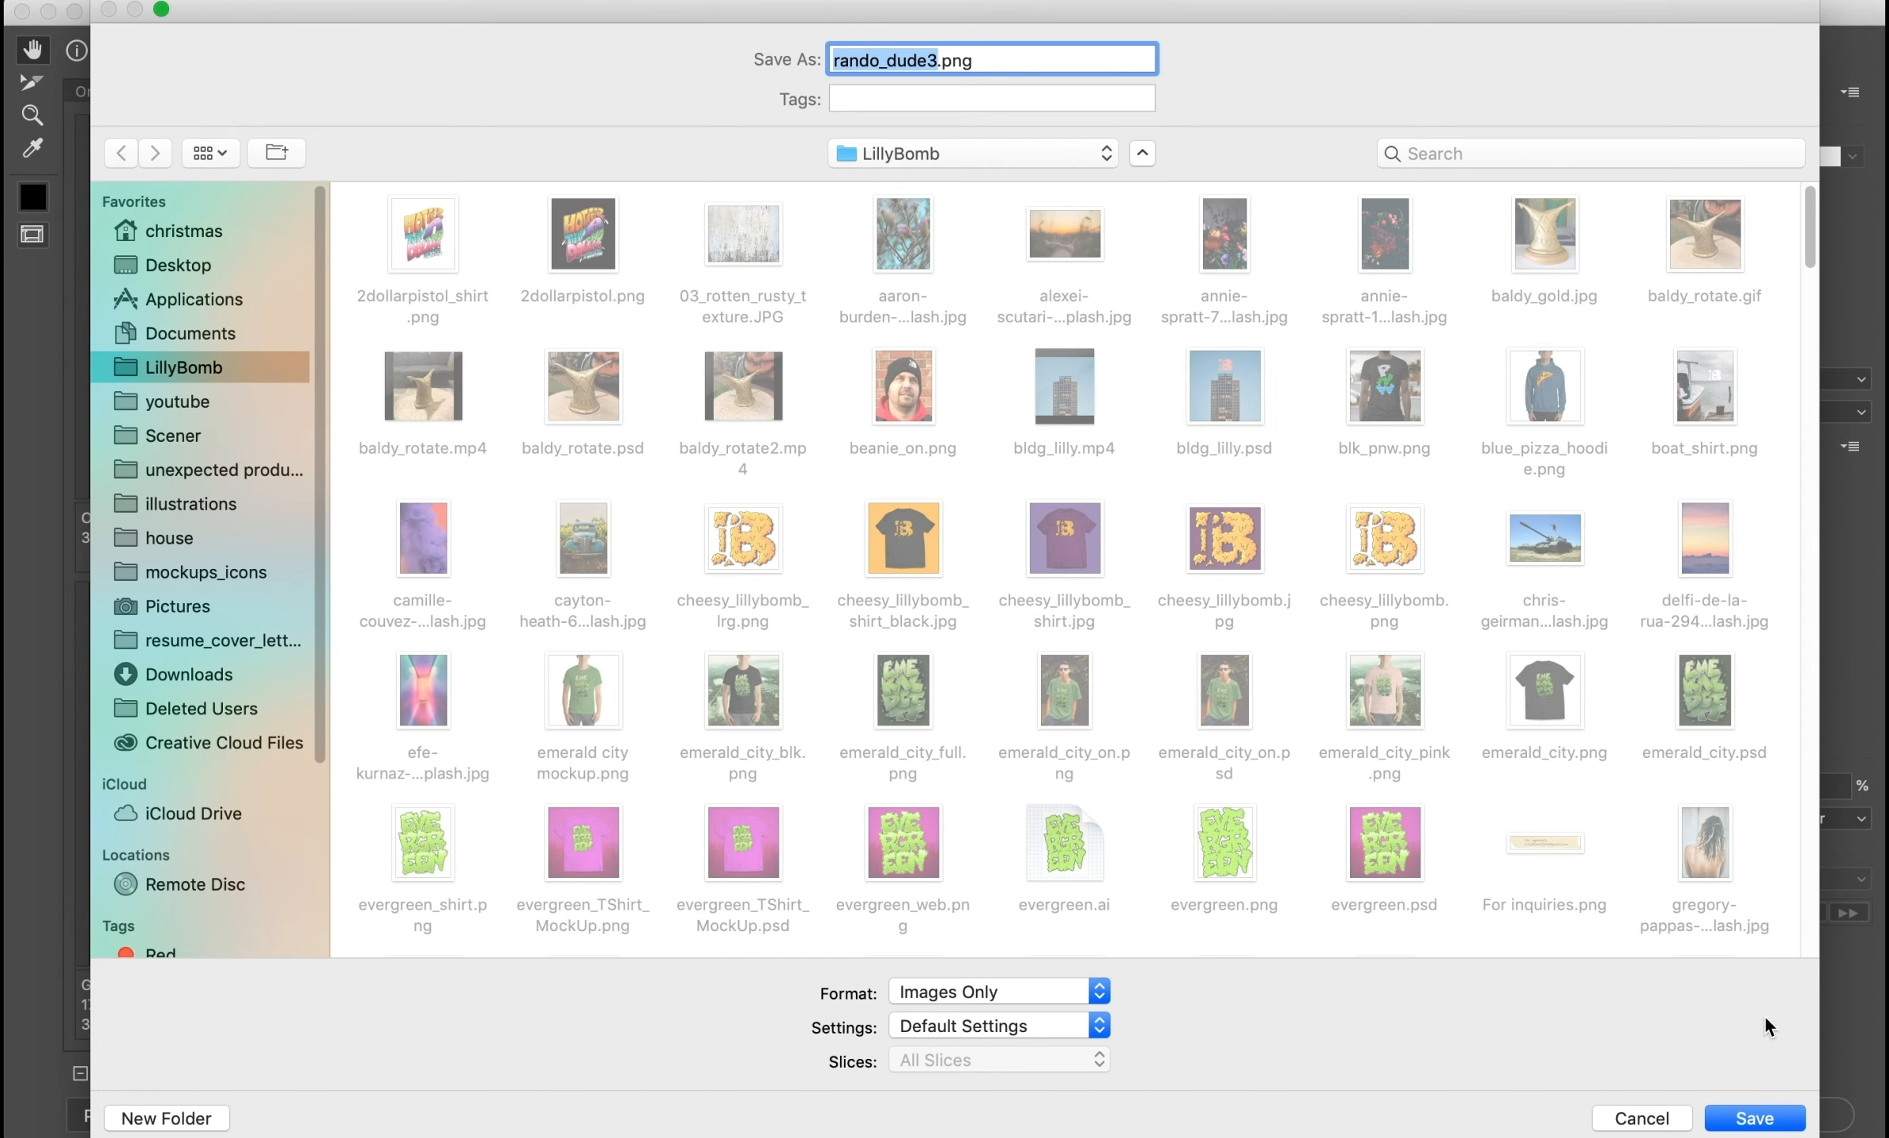
{"action": "left_click", "coordinate": [190, 503]}
{"action": "key", "text": "Return"}
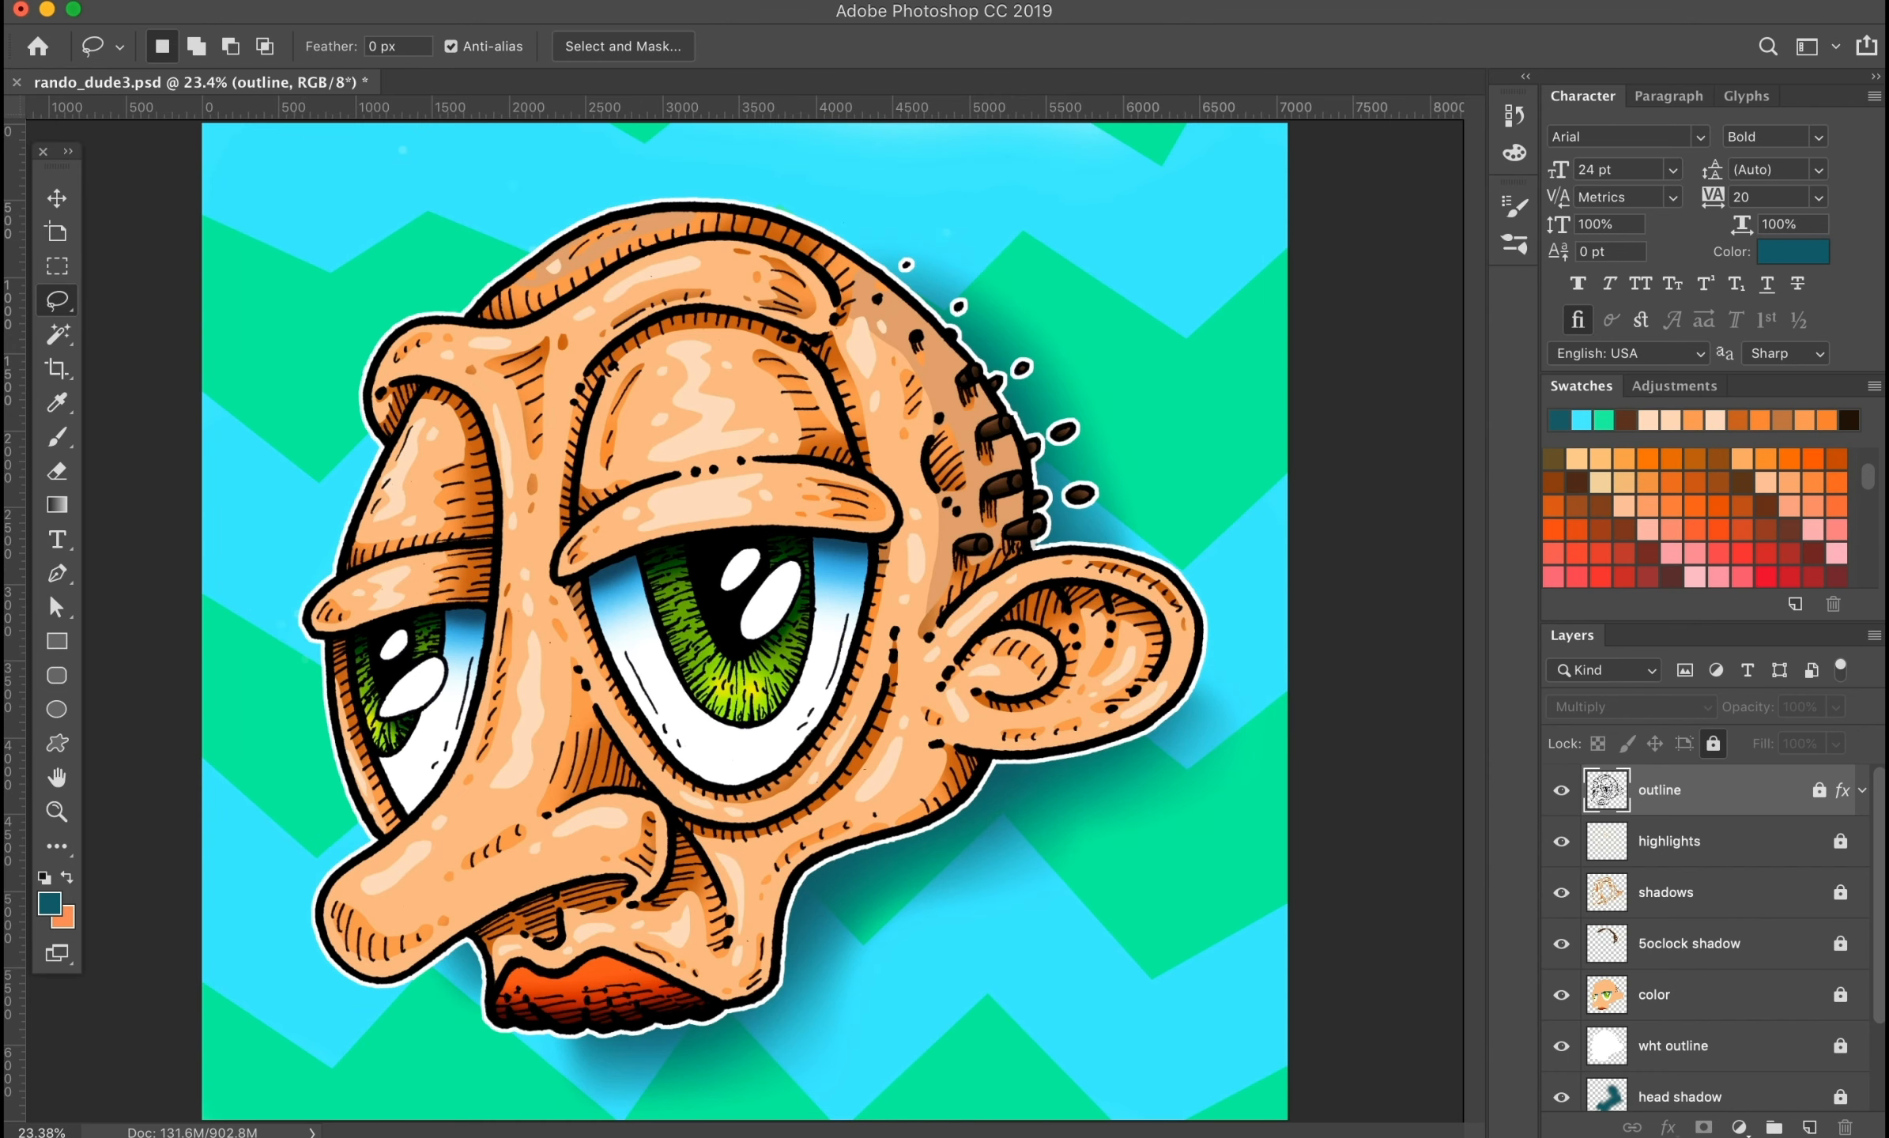